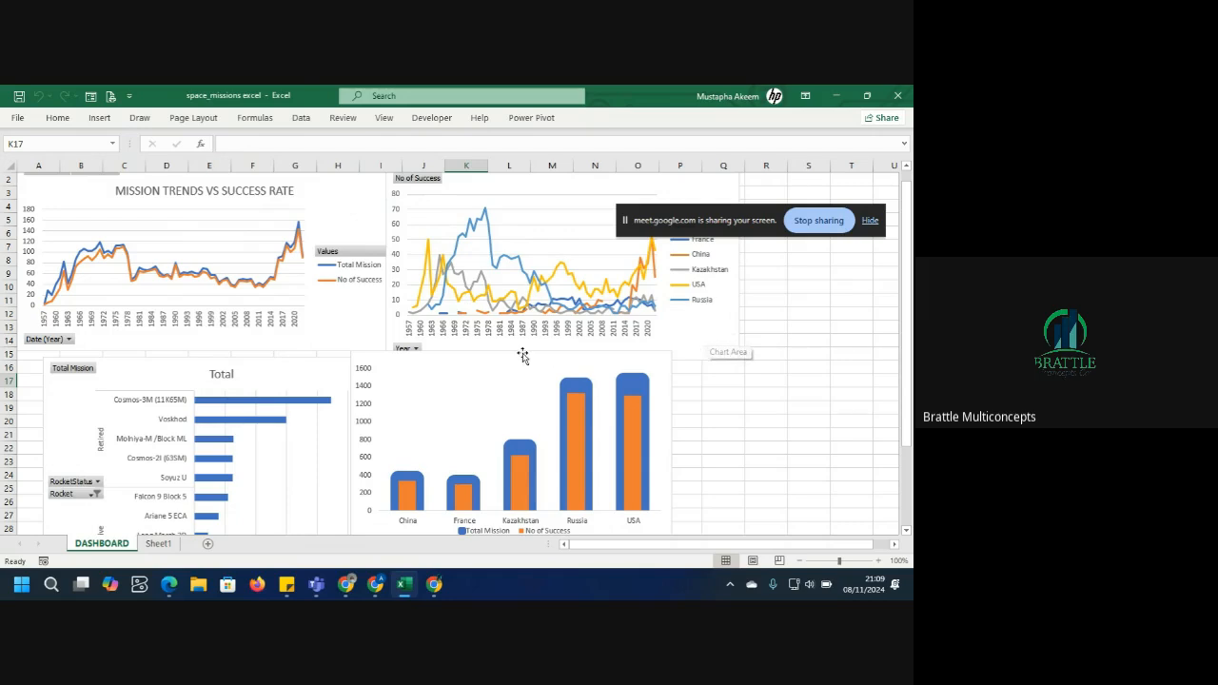
On Sheet1, copy the Country pivot table and paste a duplicate starting at cell U22.
left_click(350, 324)
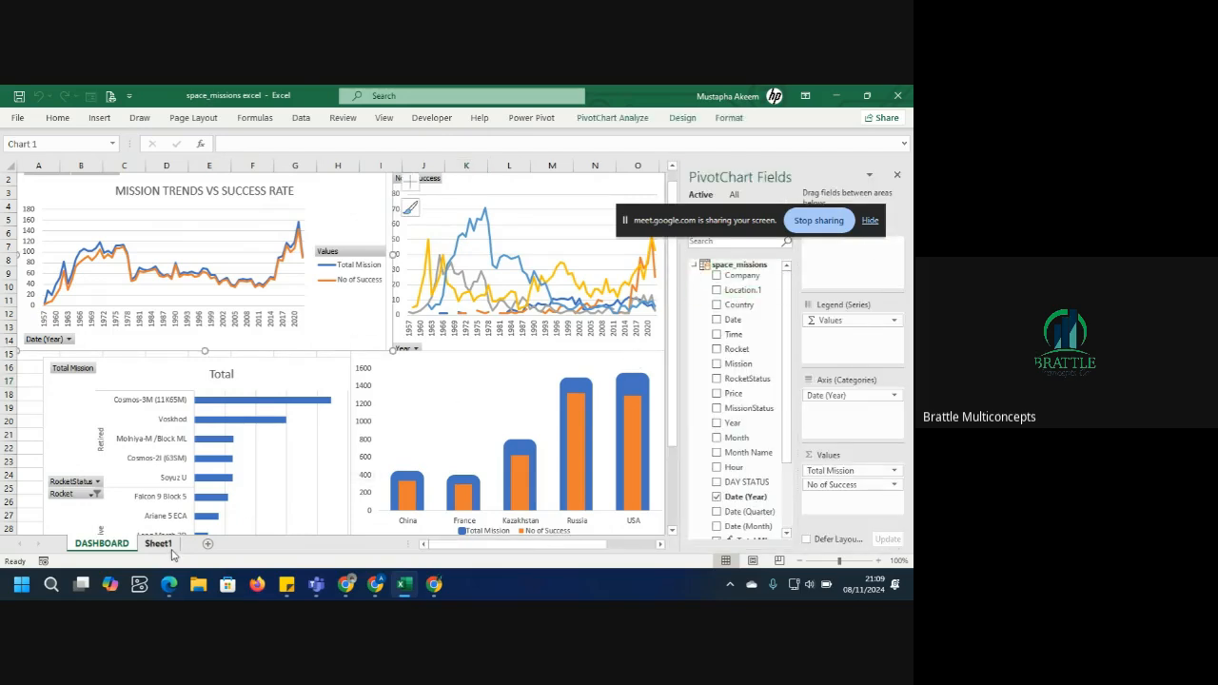
left_click(160, 544)
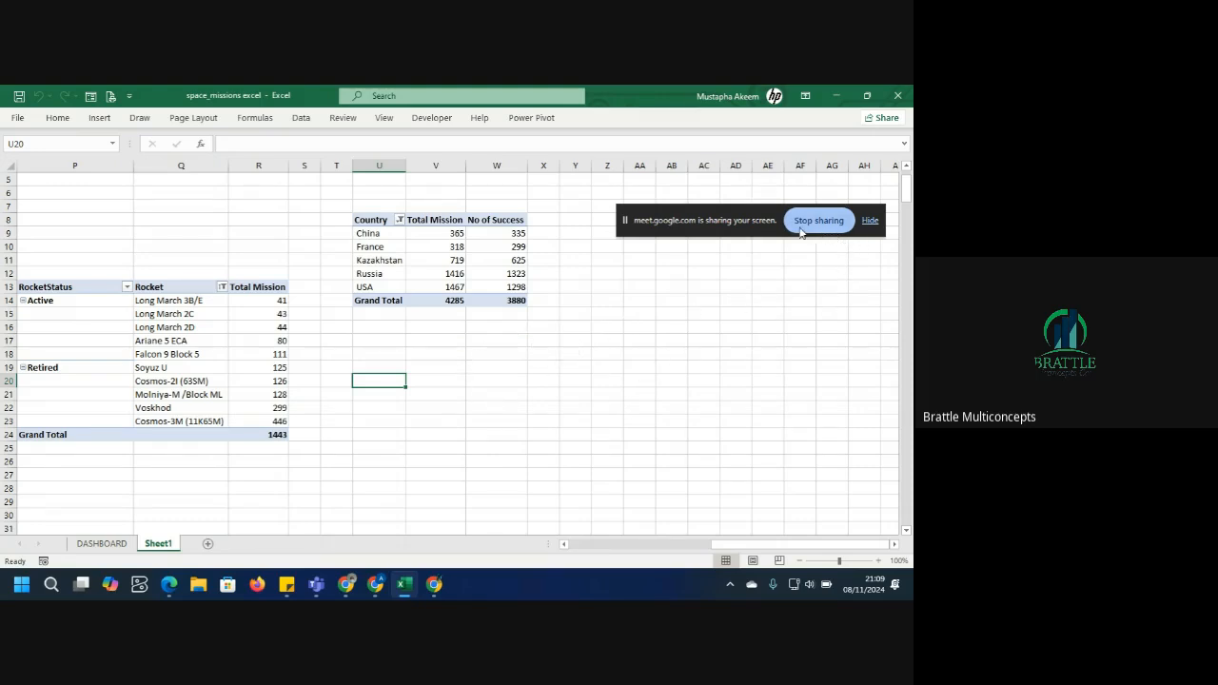
left_click(457, 274)
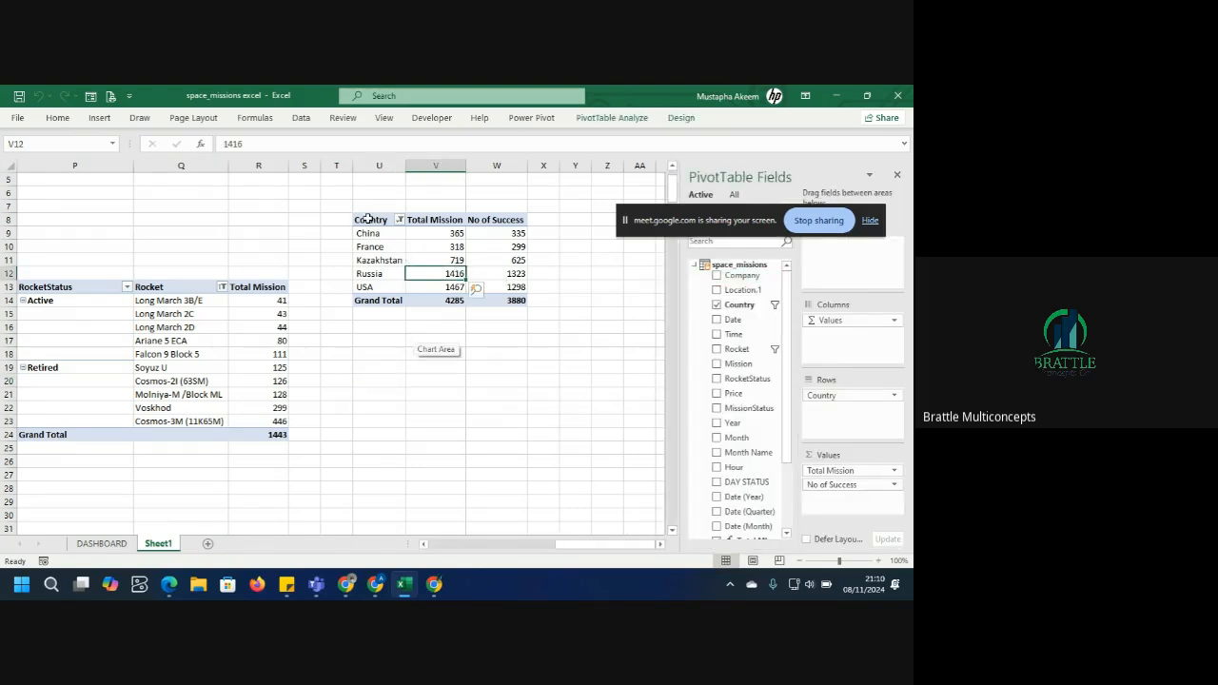
left_click_drag(371, 221, 512, 301)
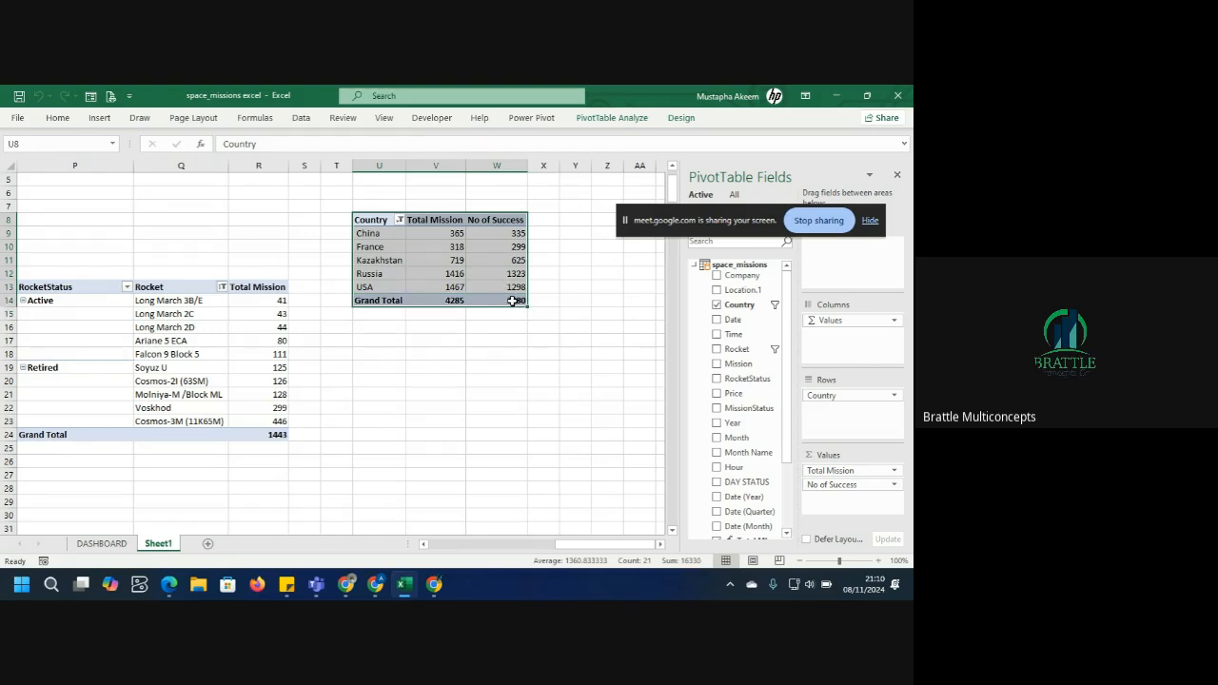
right_click(449, 276)
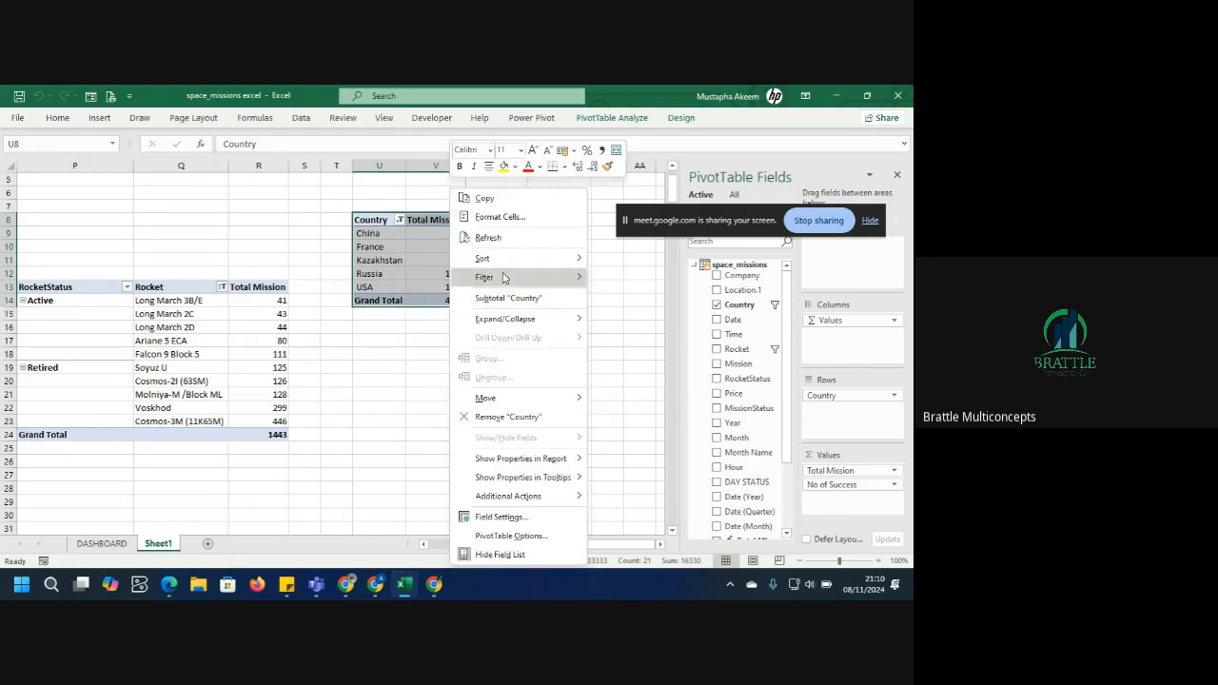
left_click(502, 202)
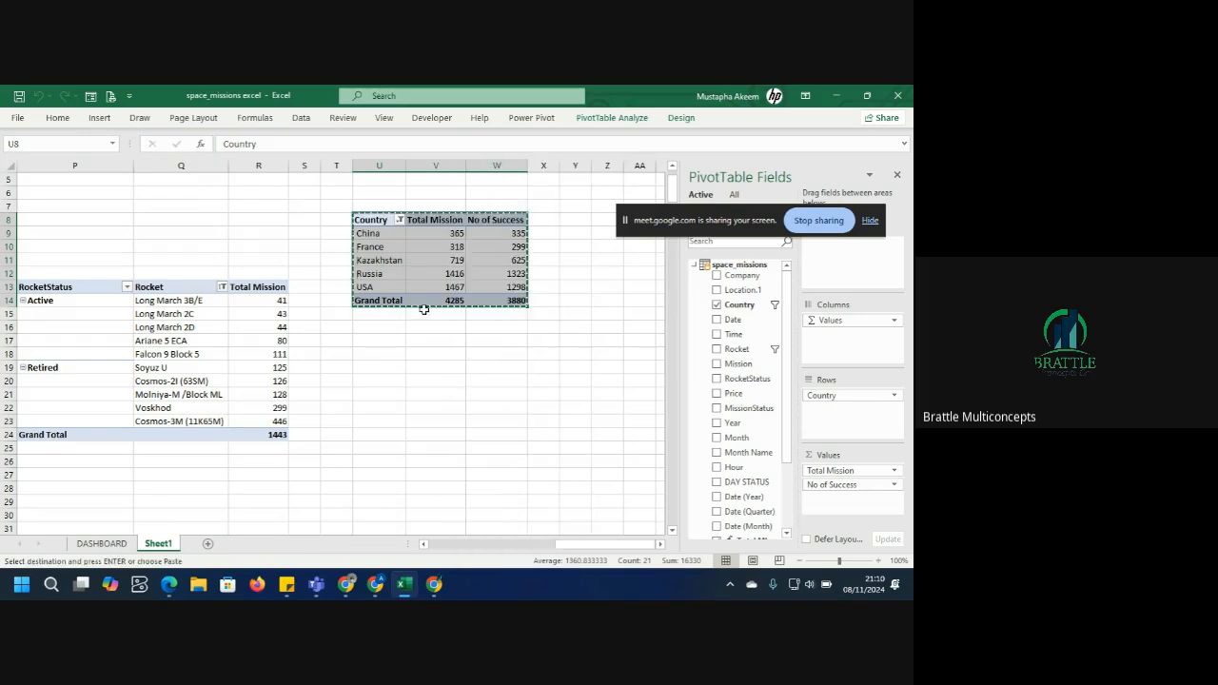
left_click(393, 412)
key("ctrl+v")
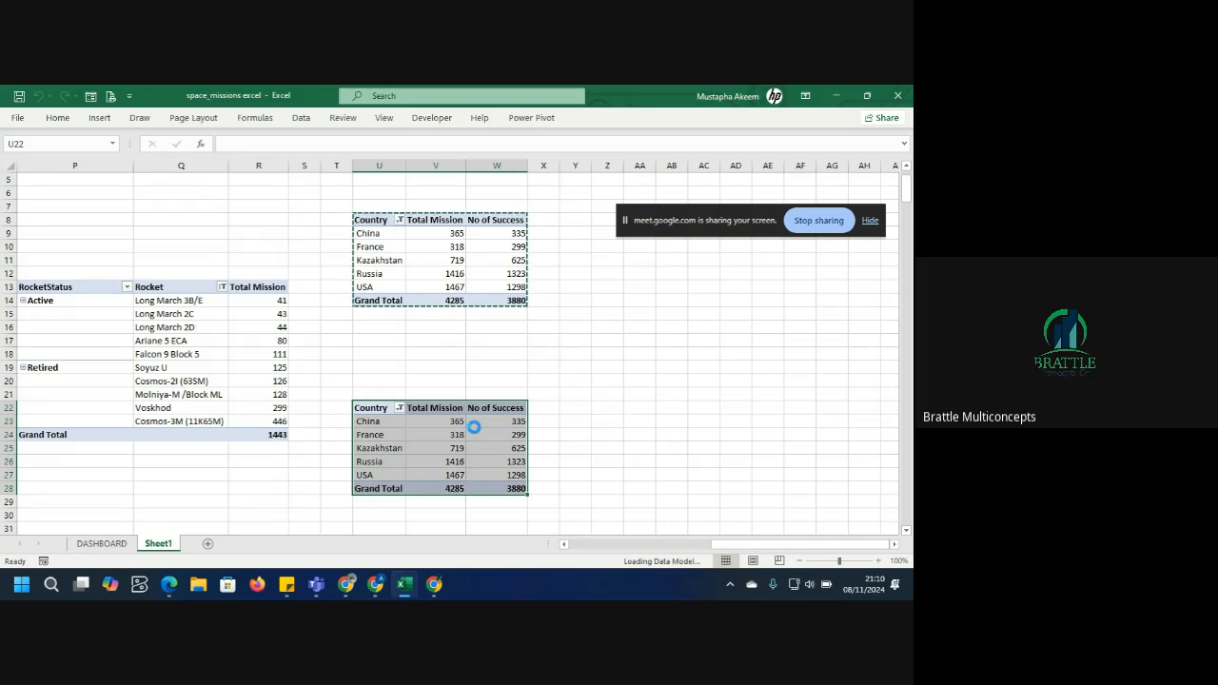
Remove No of Success from the values and Country from the rows of the duplicated pivot table.
left_click(428, 460)
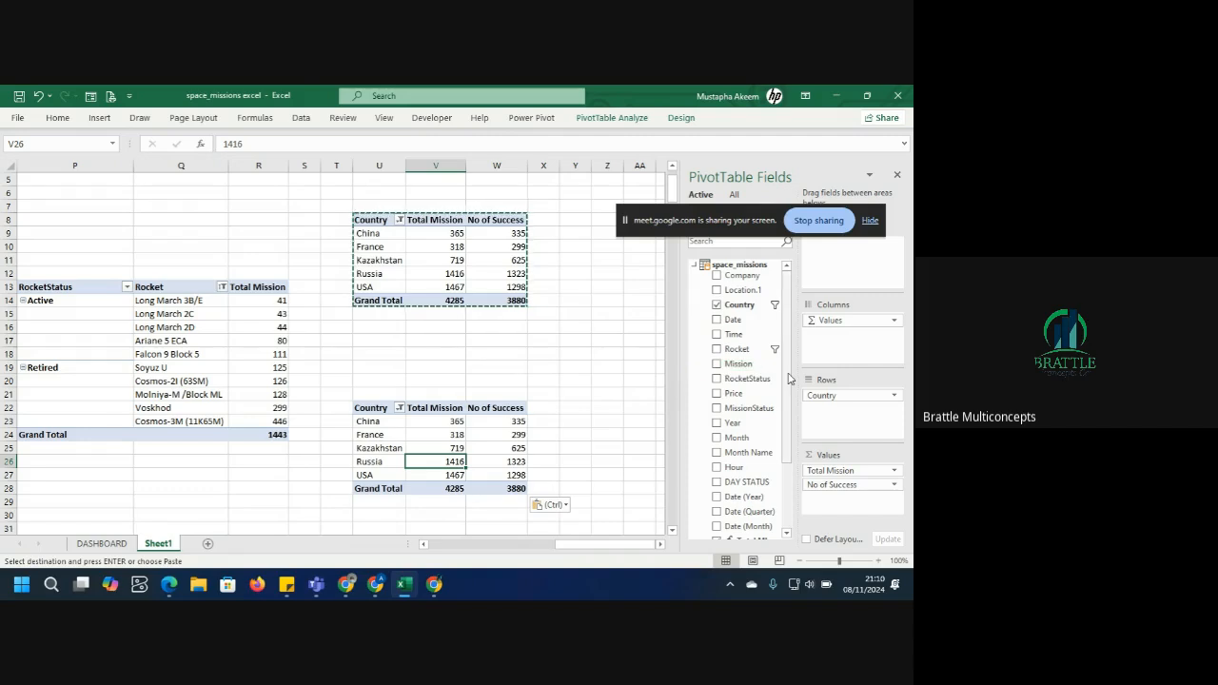
left_click_drag(788, 378, 791, 430)
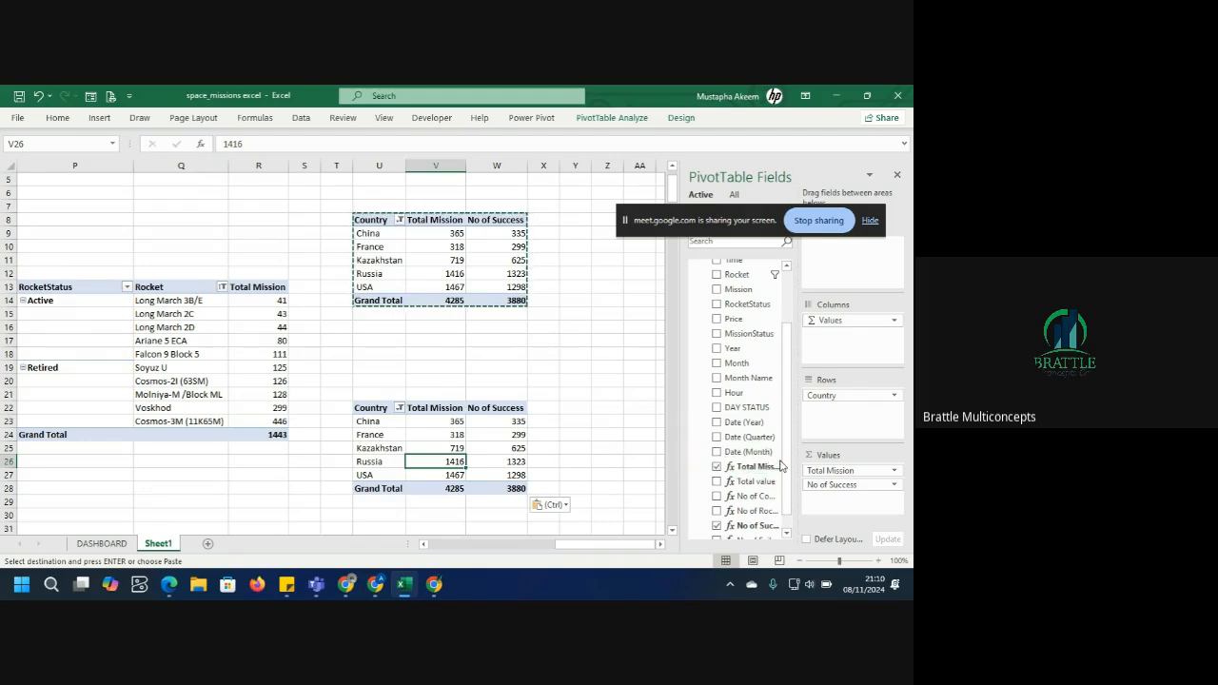
scroll(786, 467, "down", 1)
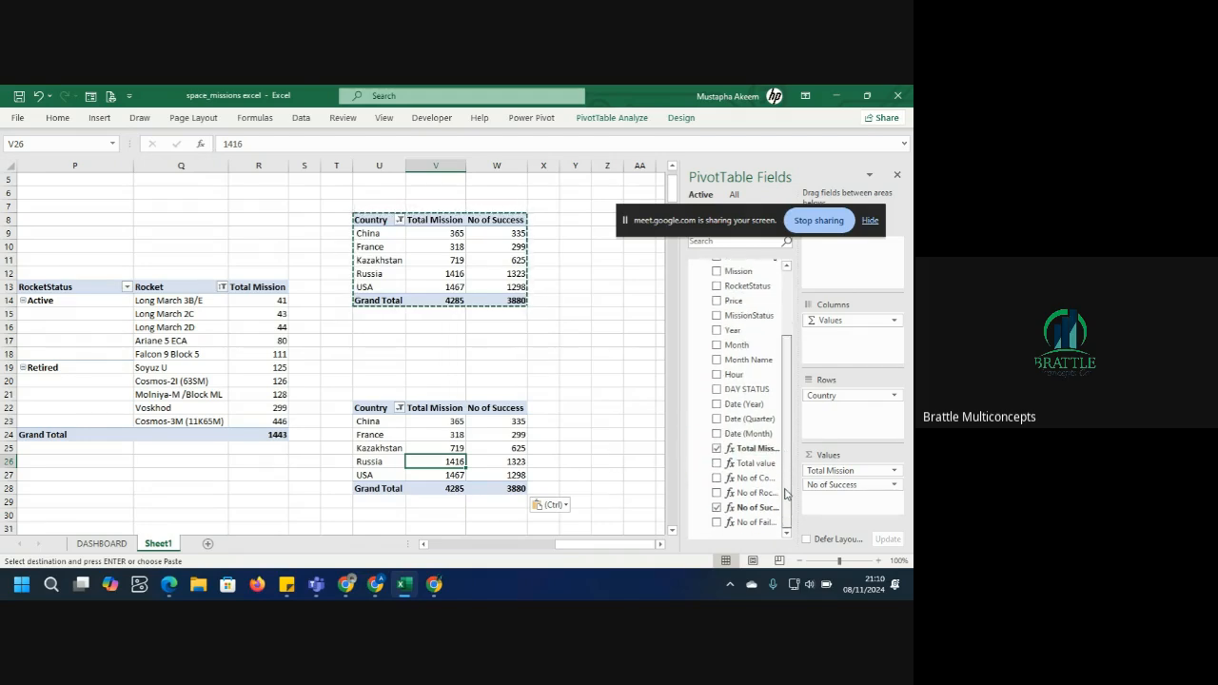
left_click_drag(787, 485, 786, 418)
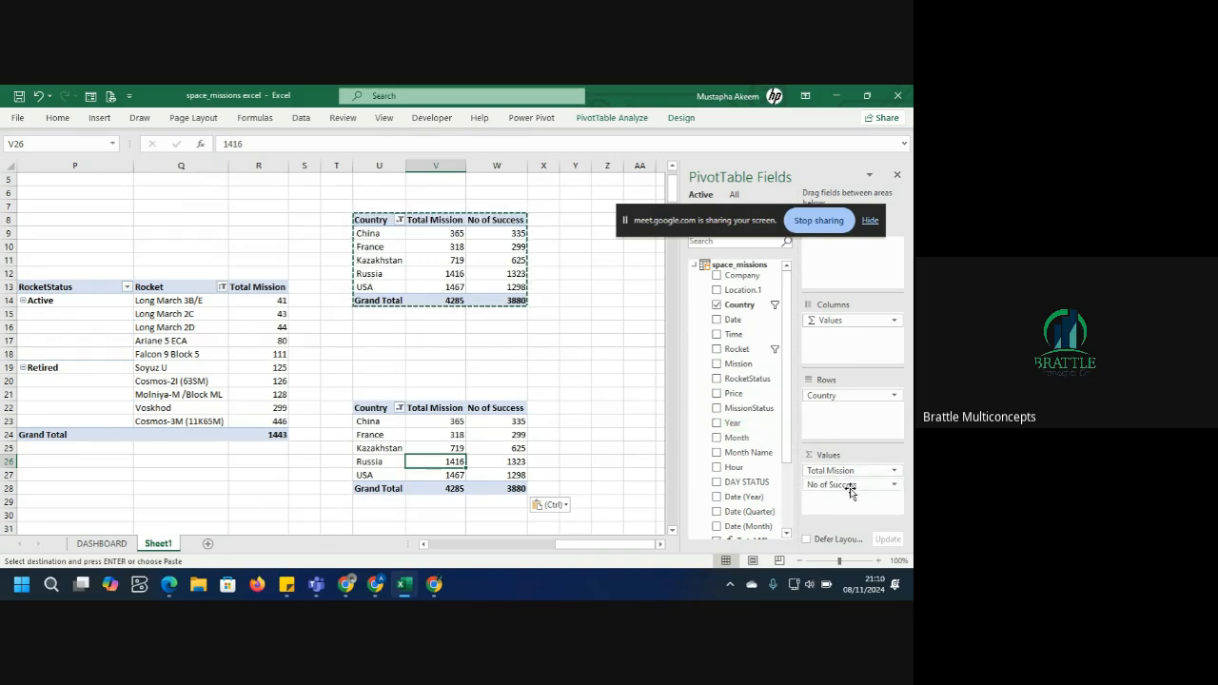
left_click_drag(699, 481, 699, 481)
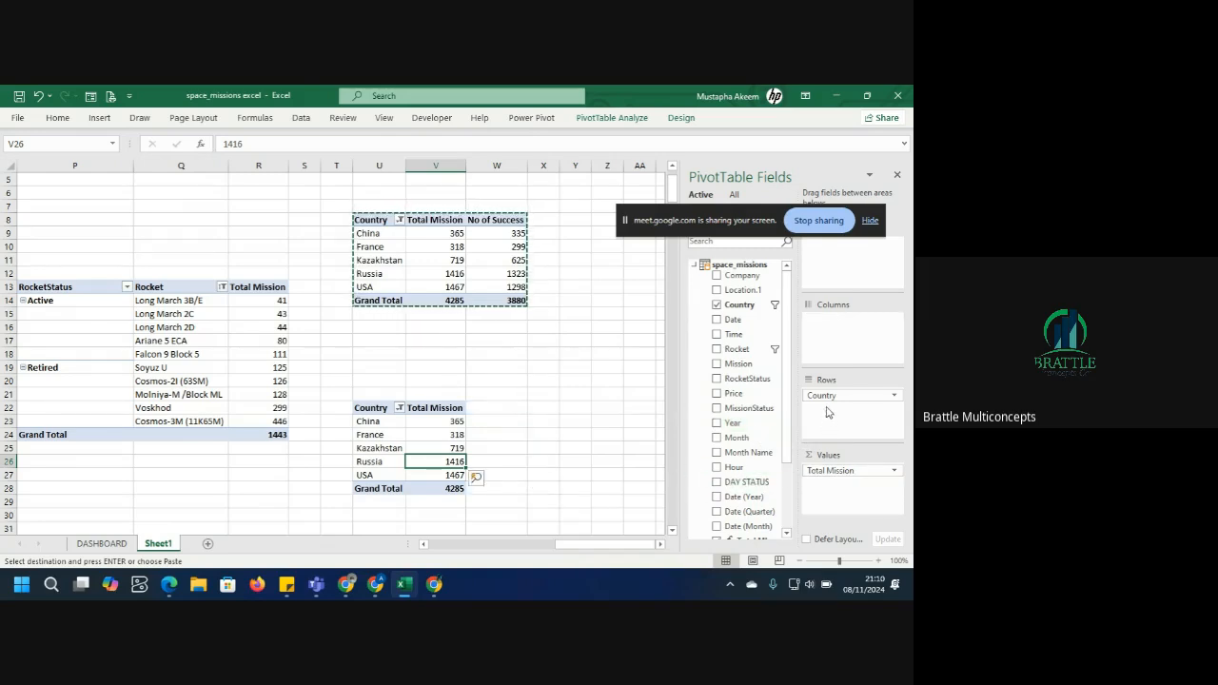
left_click_drag(824, 395, 709, 411)
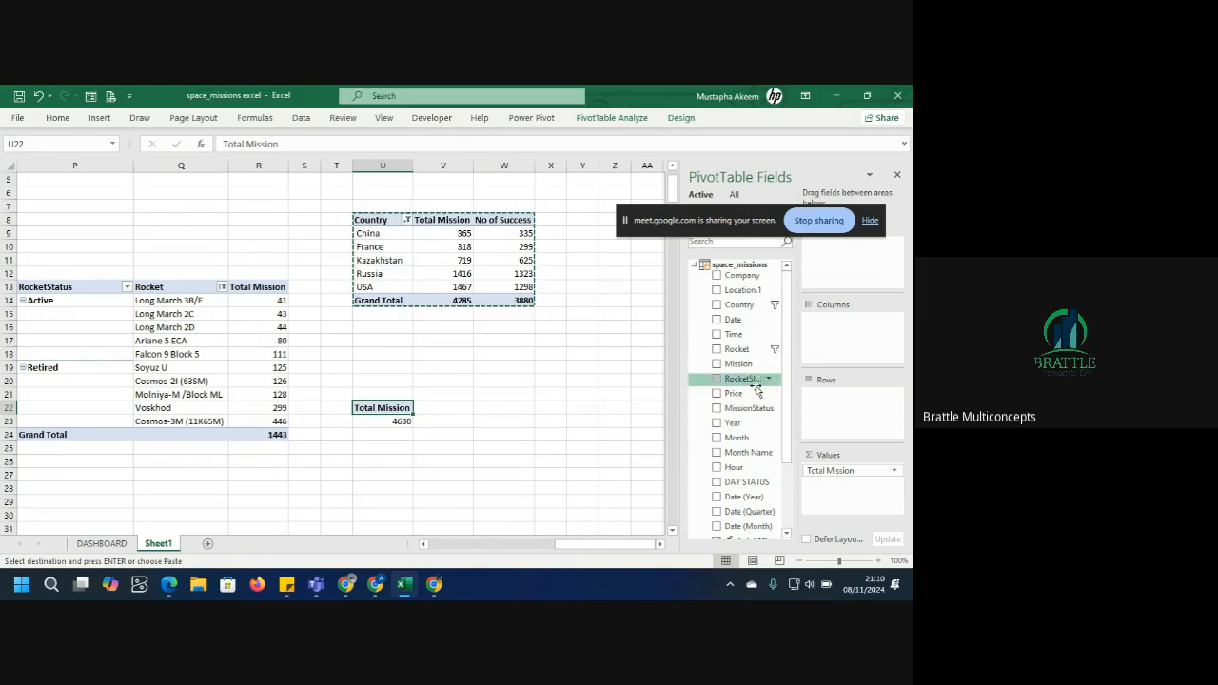
Add MissionStatus as the row field of the duplicated pivot table.
left_click_drag(740, 411, 837, 424)
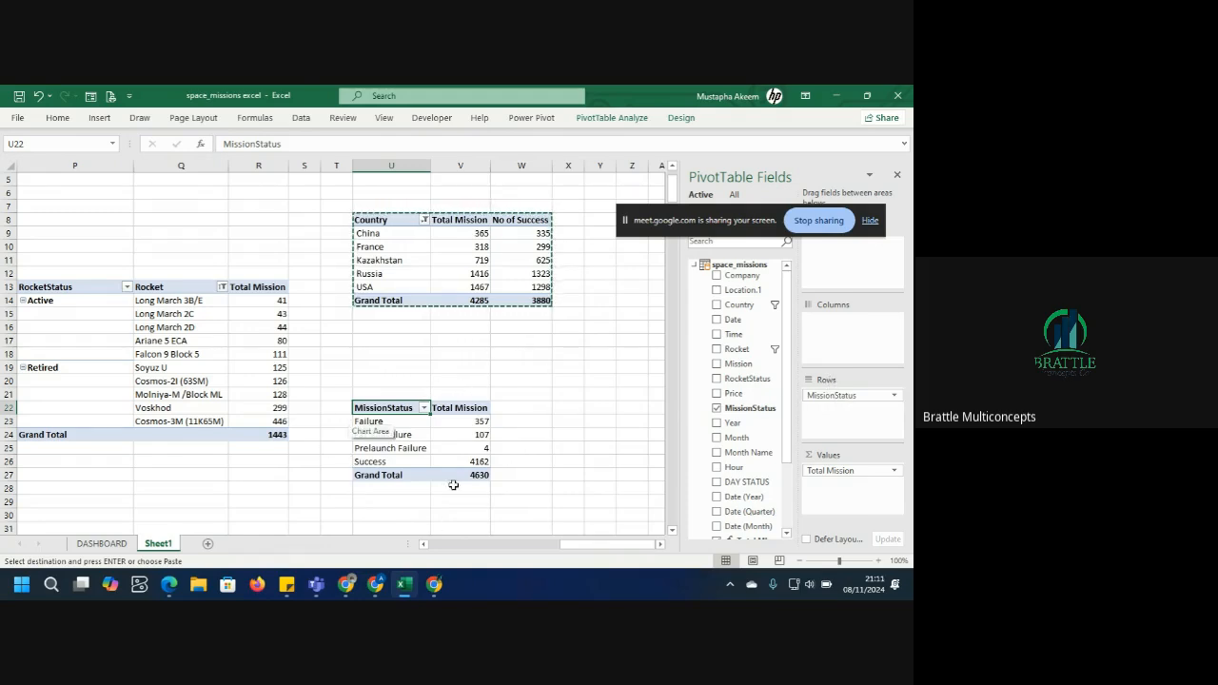
left_click_drag(388, 408, 471, 481)
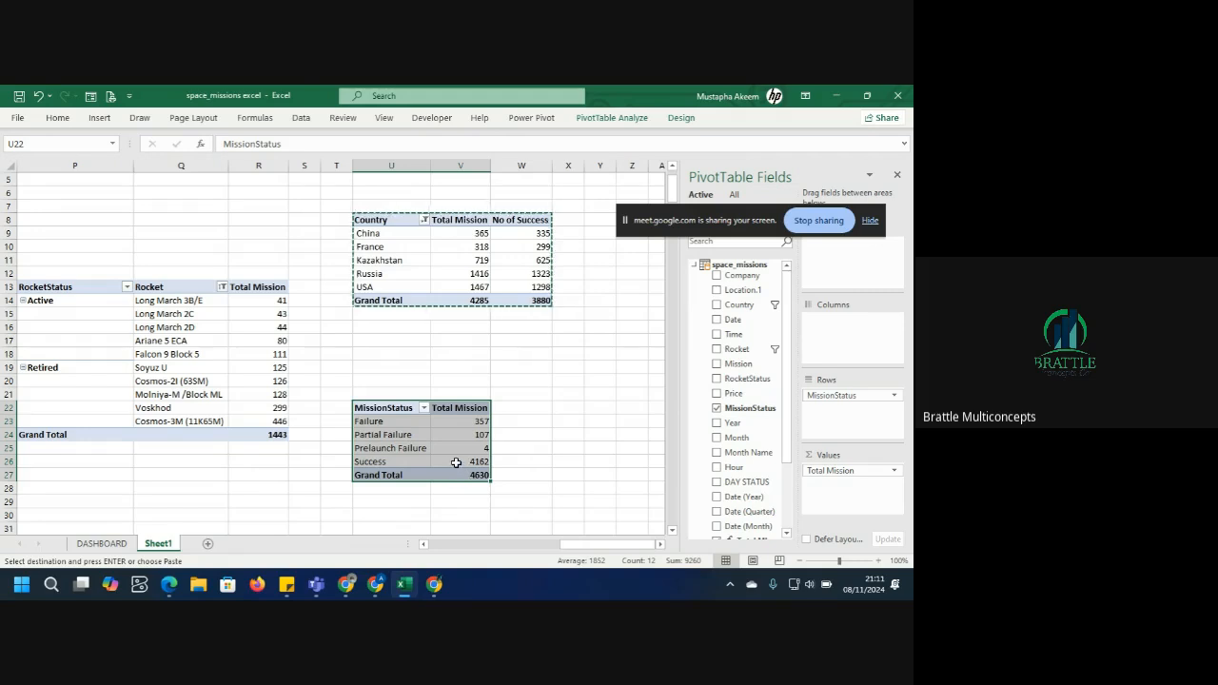
left_click(454, 462)
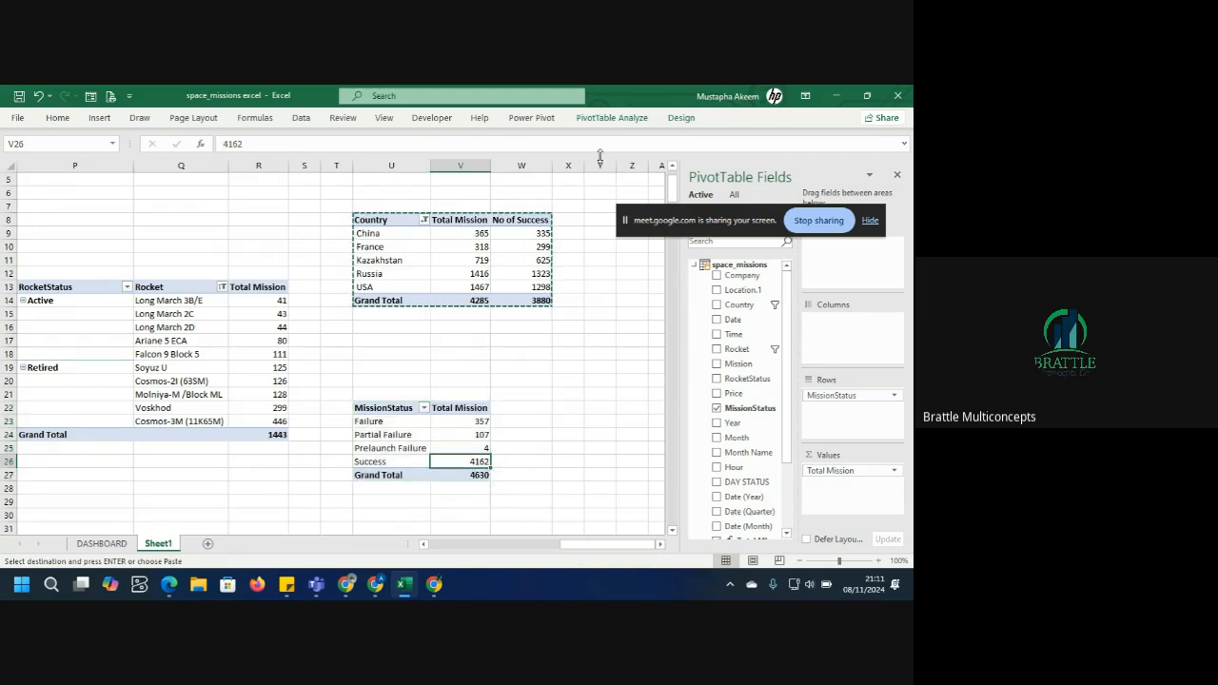
Insert a Doughnut pivot chart from the MissionStatus pivot table.
left_click(611, 118)
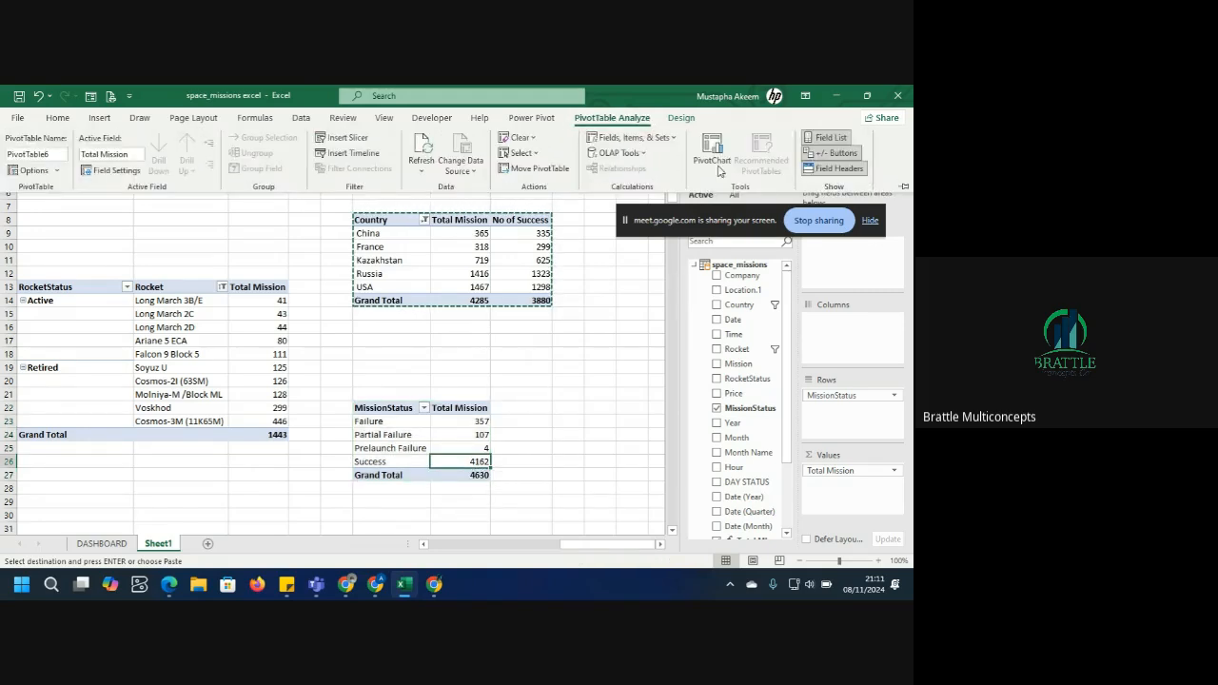
left_click(706, 148)
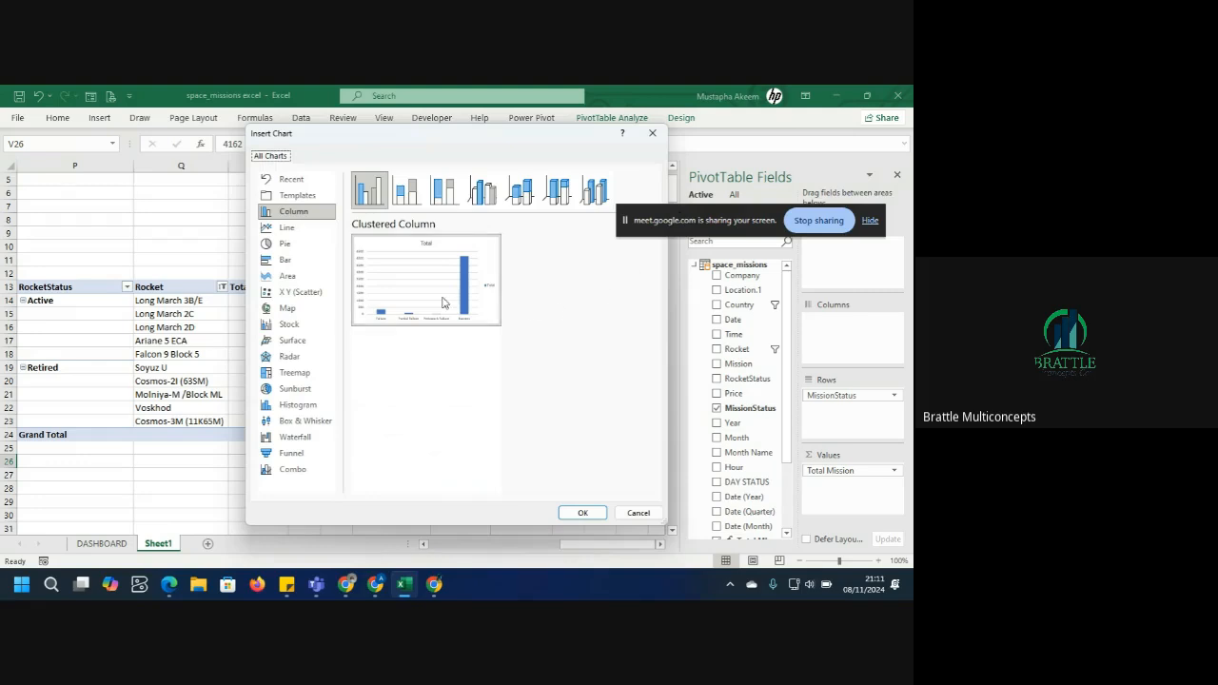
left_click(285, 250)
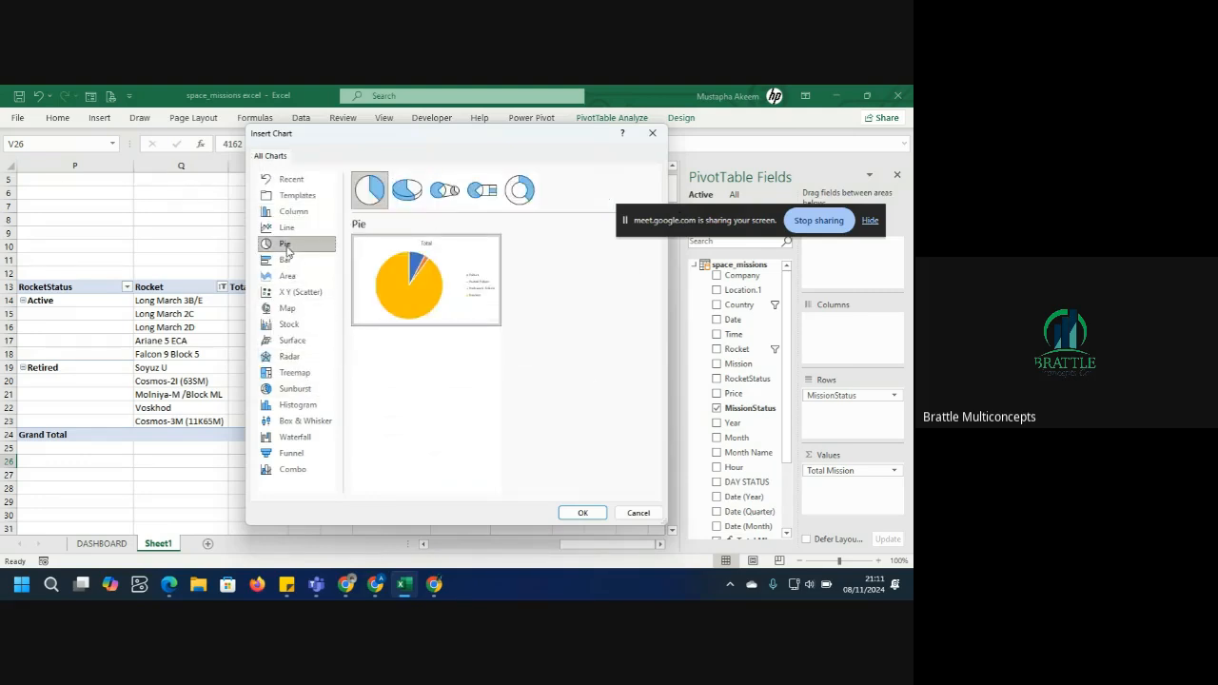
mouse_move(435, 289)
left_click(519, 191)
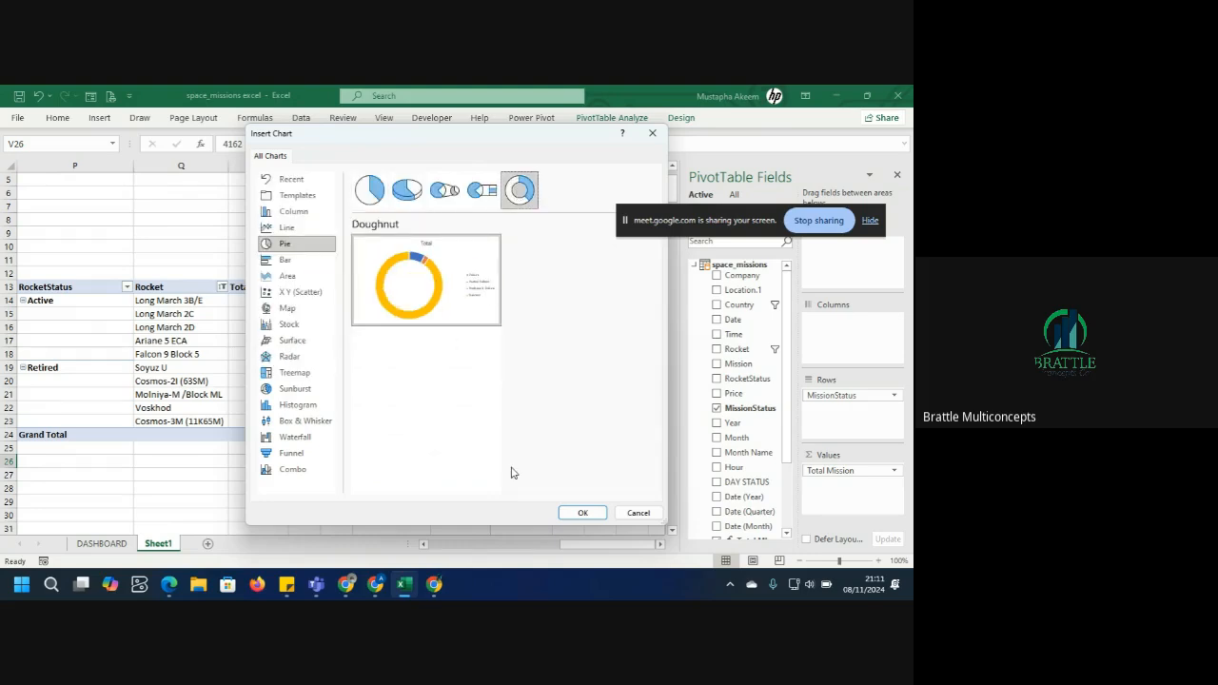
left_click(584, 513)
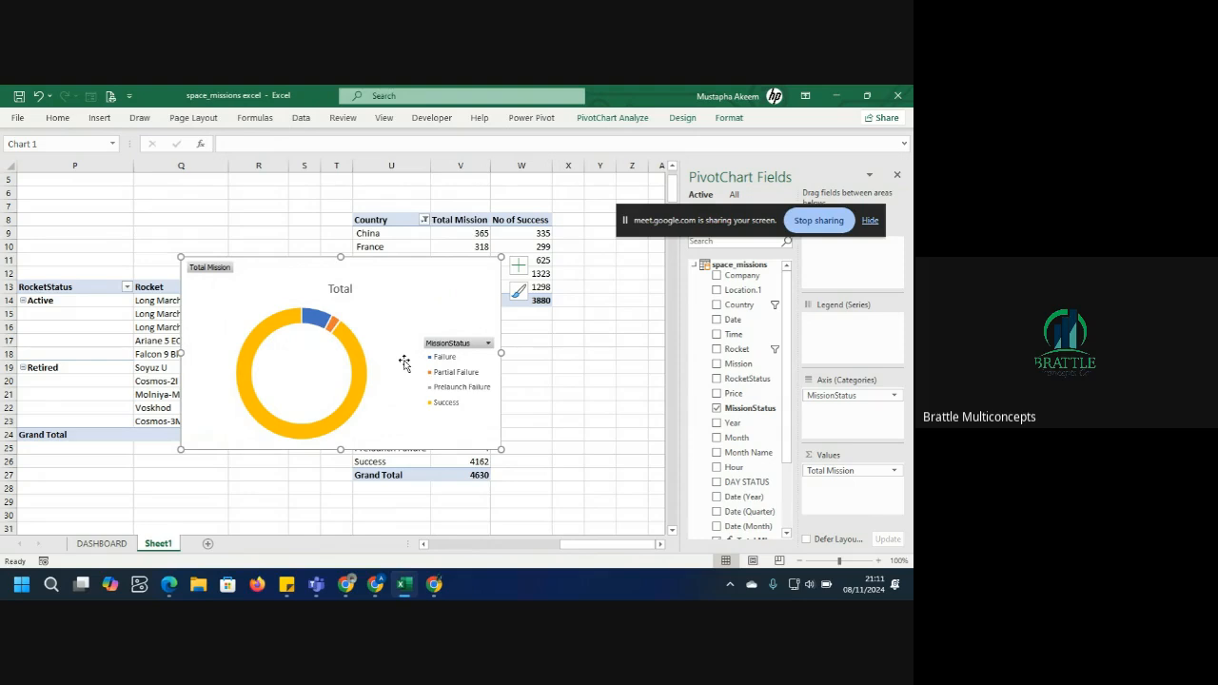
Move the doughnut chart onto the DASHBOARD sheet below the country column chart and close the field list.
key("ctrl+Page_Up")
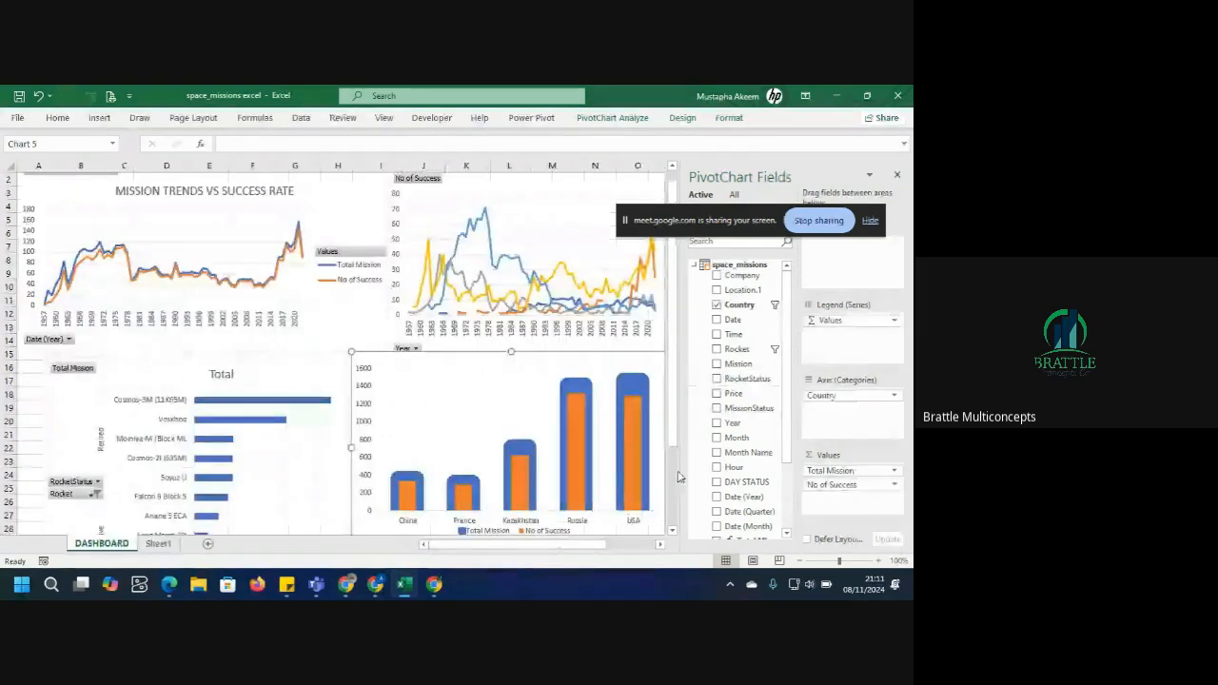
left_click(671, 534)
left_click(672, 534)
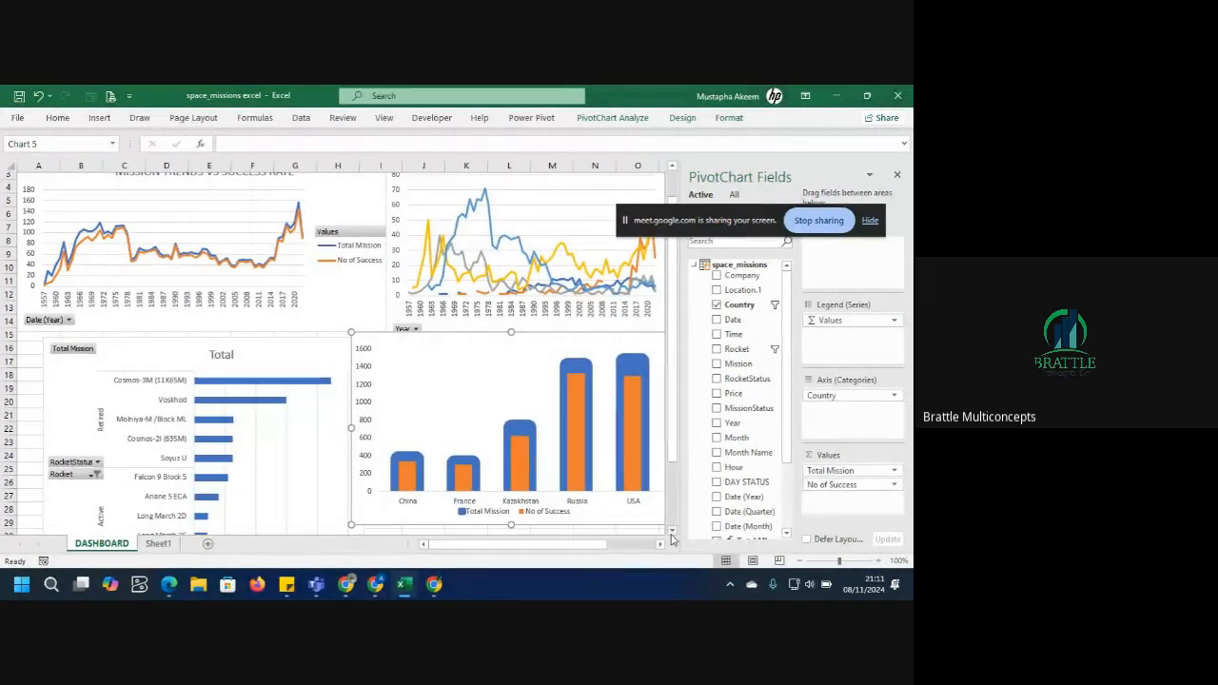
scroll(421, 453, "down", 3)
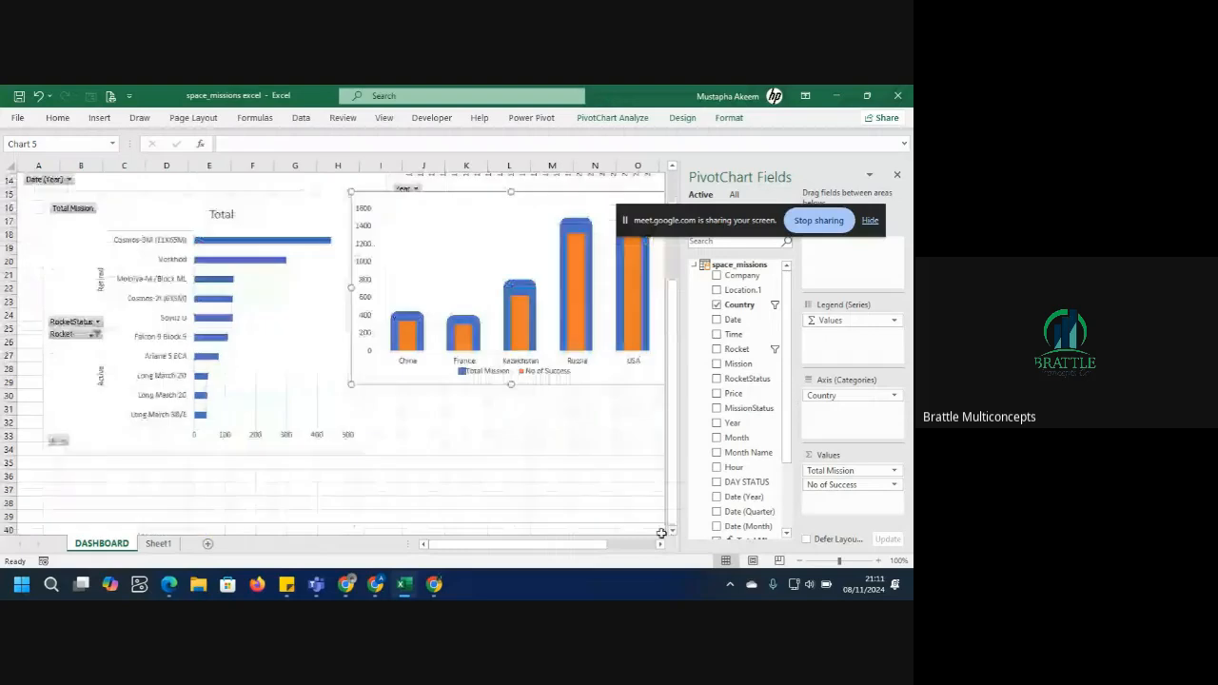
left_click(424, 451)
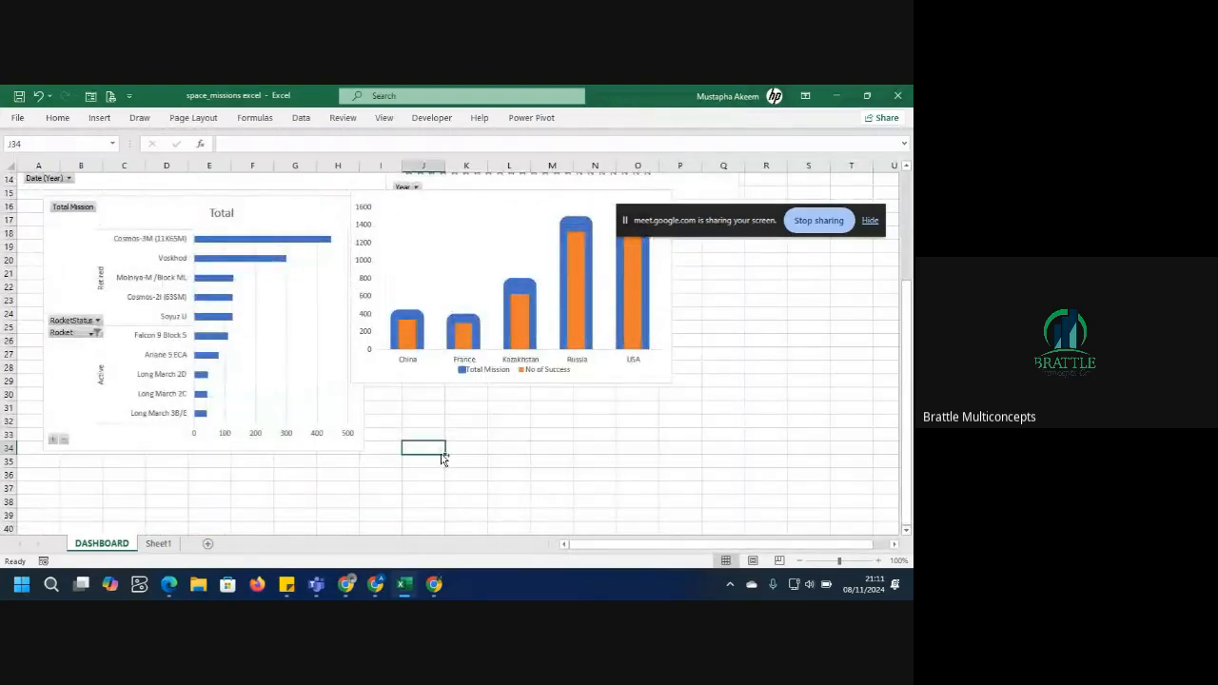
left_click(443, 460)
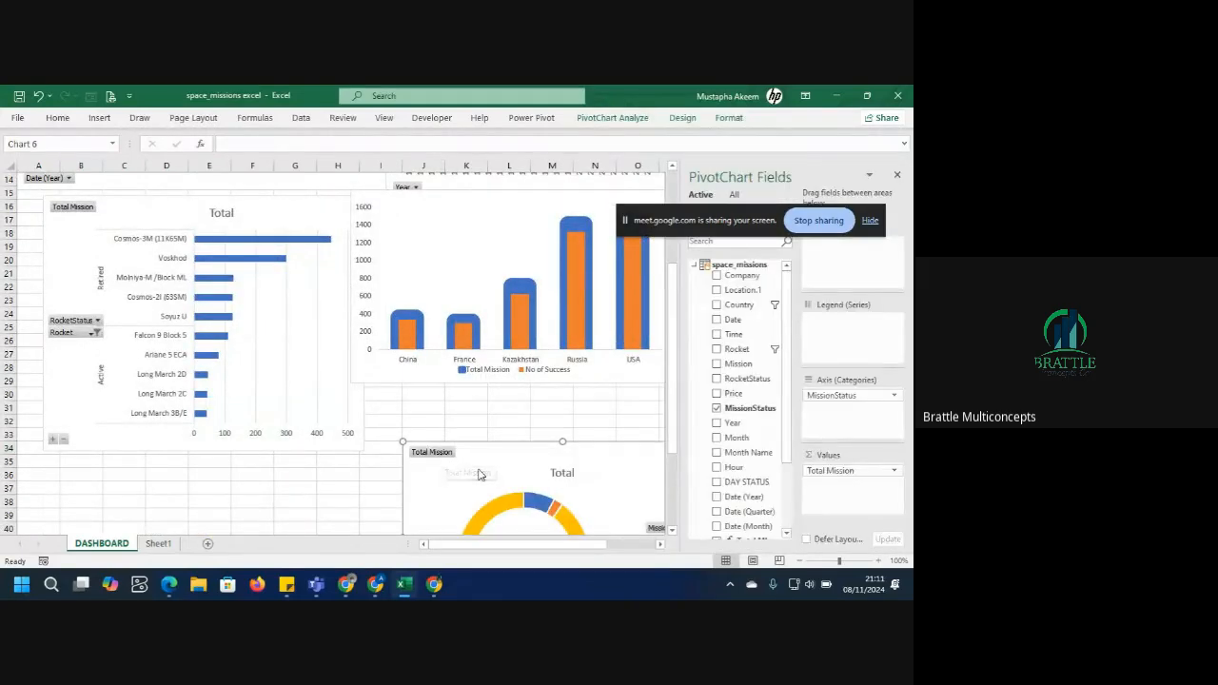
left_click_drag(502, 464, 464, 395)
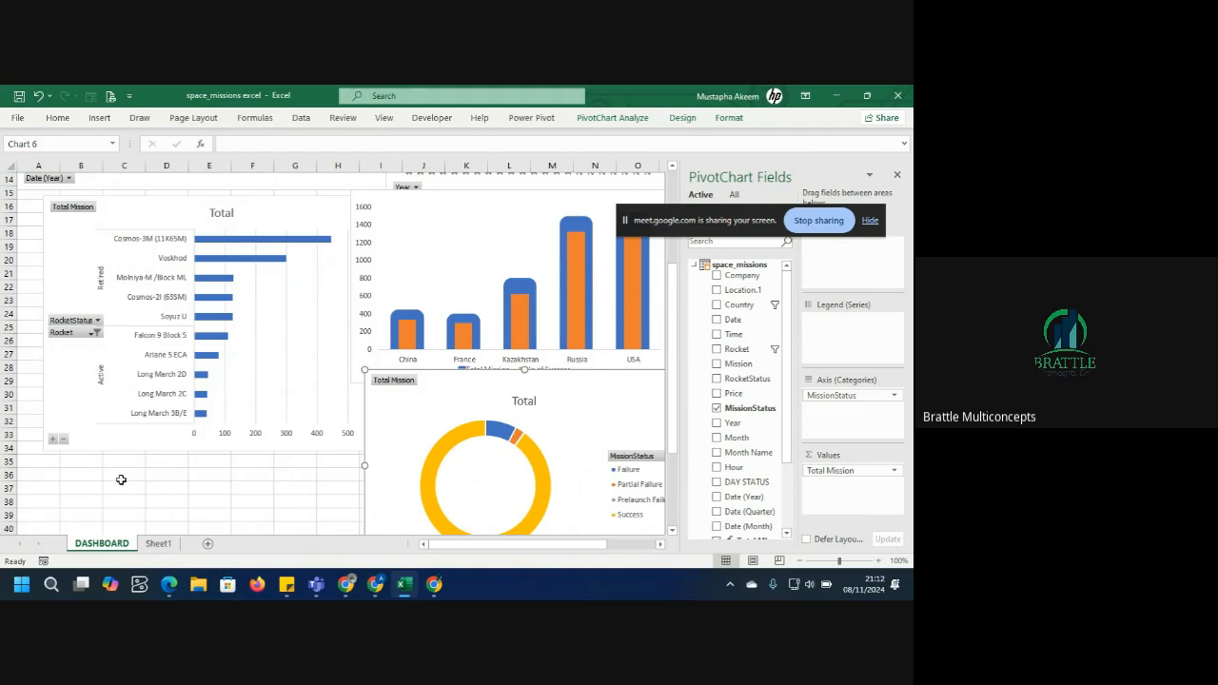
left_click(147, 439)
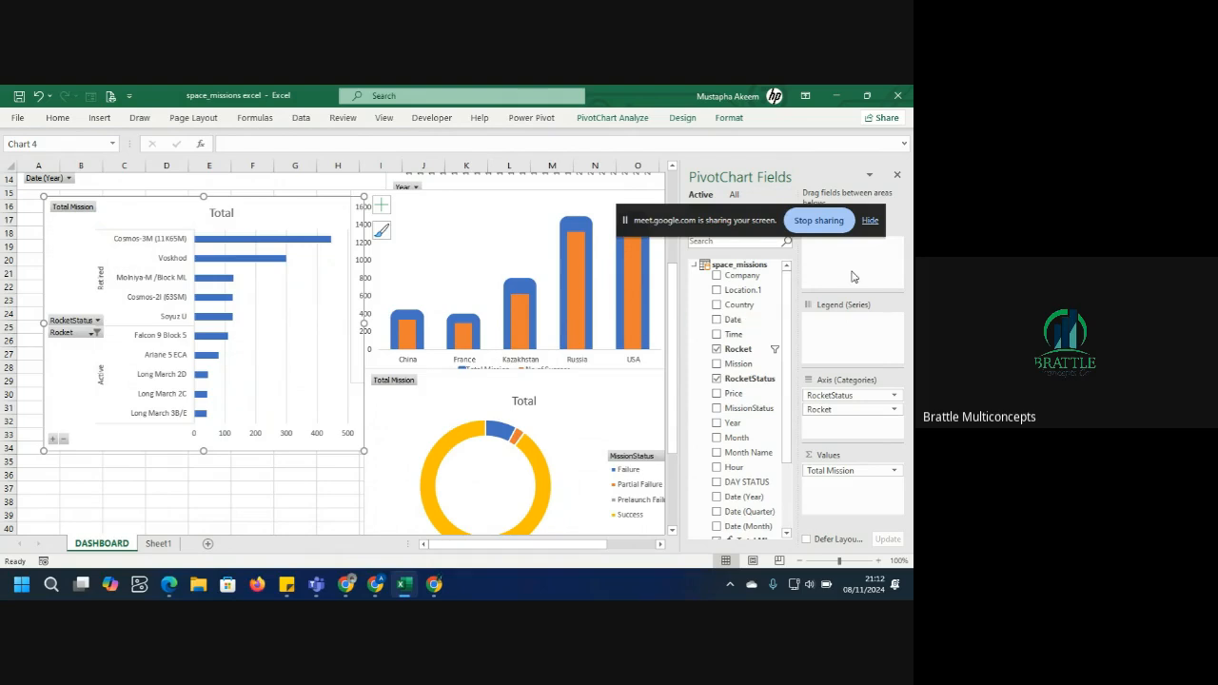
left_click(896, 176)
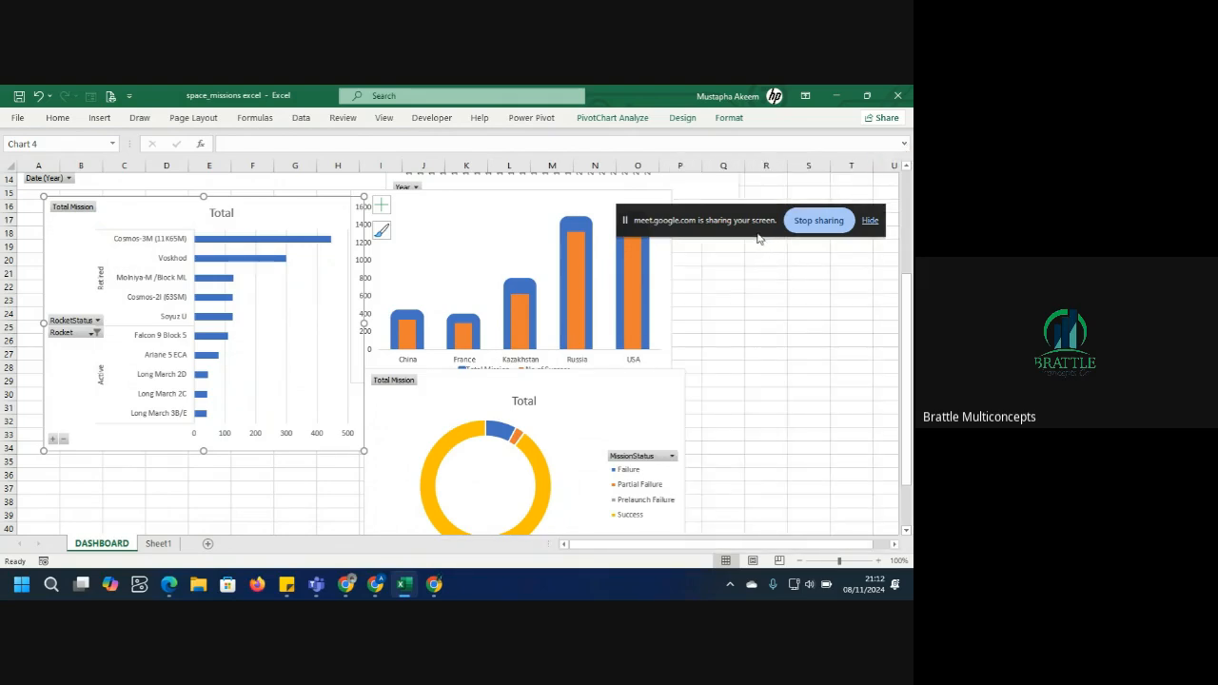
Switch to the Google Meet window and admit the waiting participant to the call.
mouse_move(434, 585)
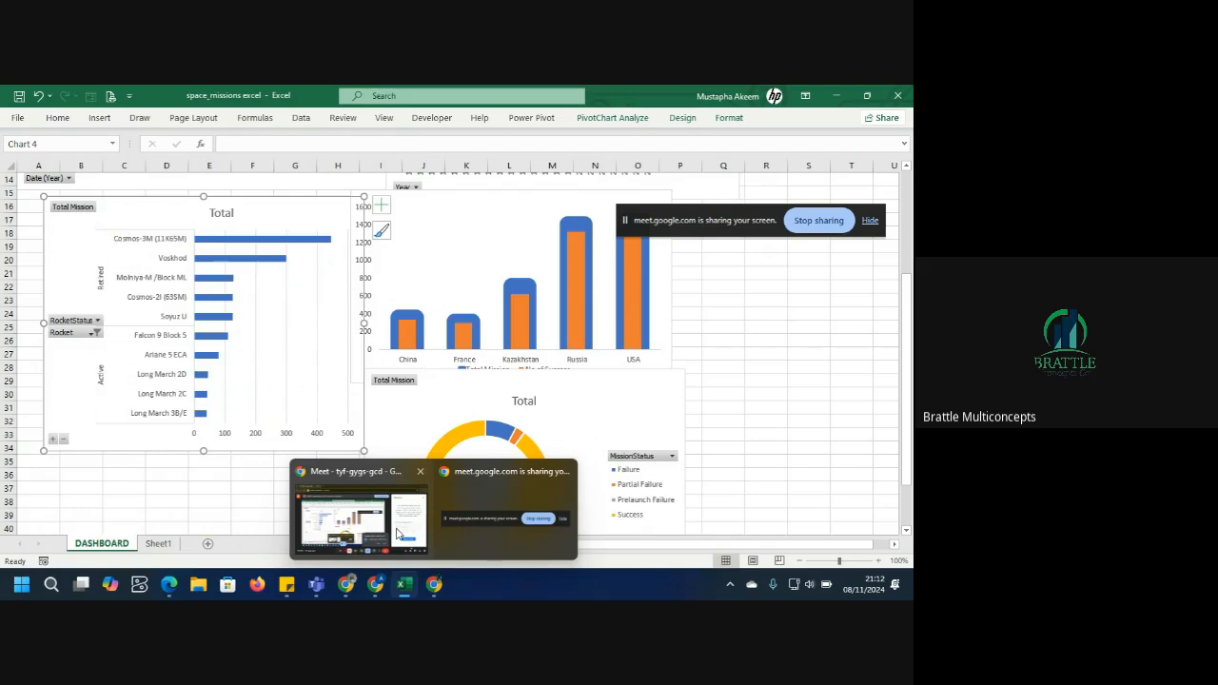
left_click(398, 533)
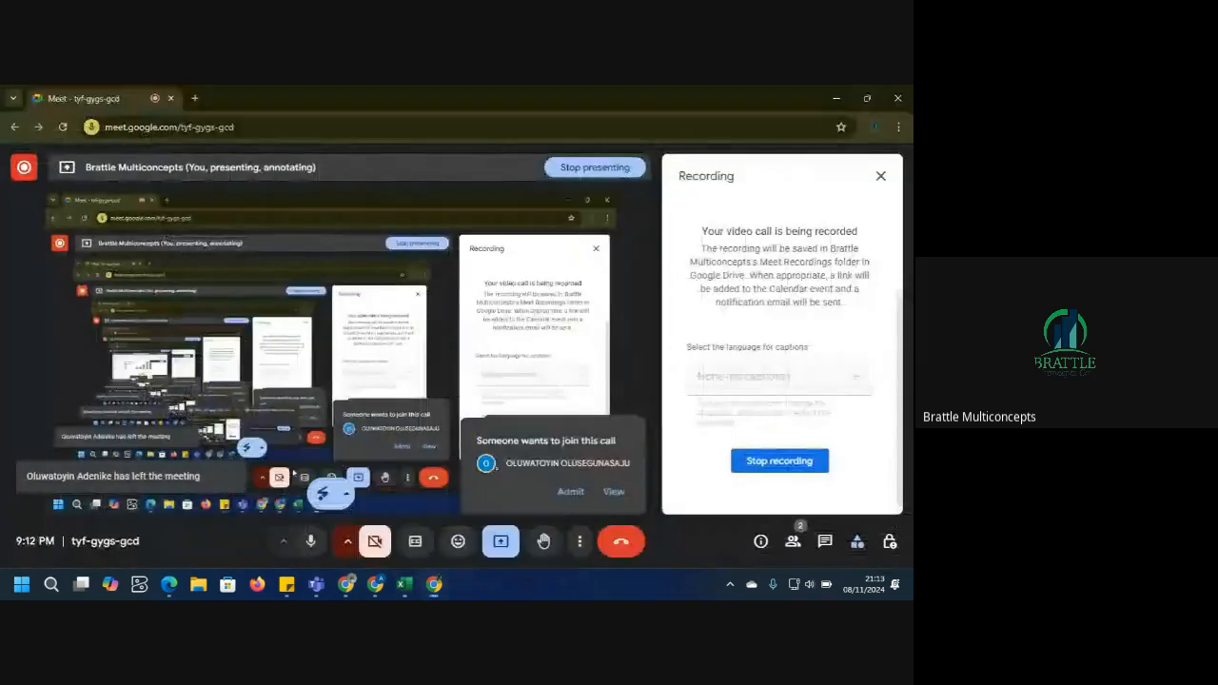
left_click(570, 492)
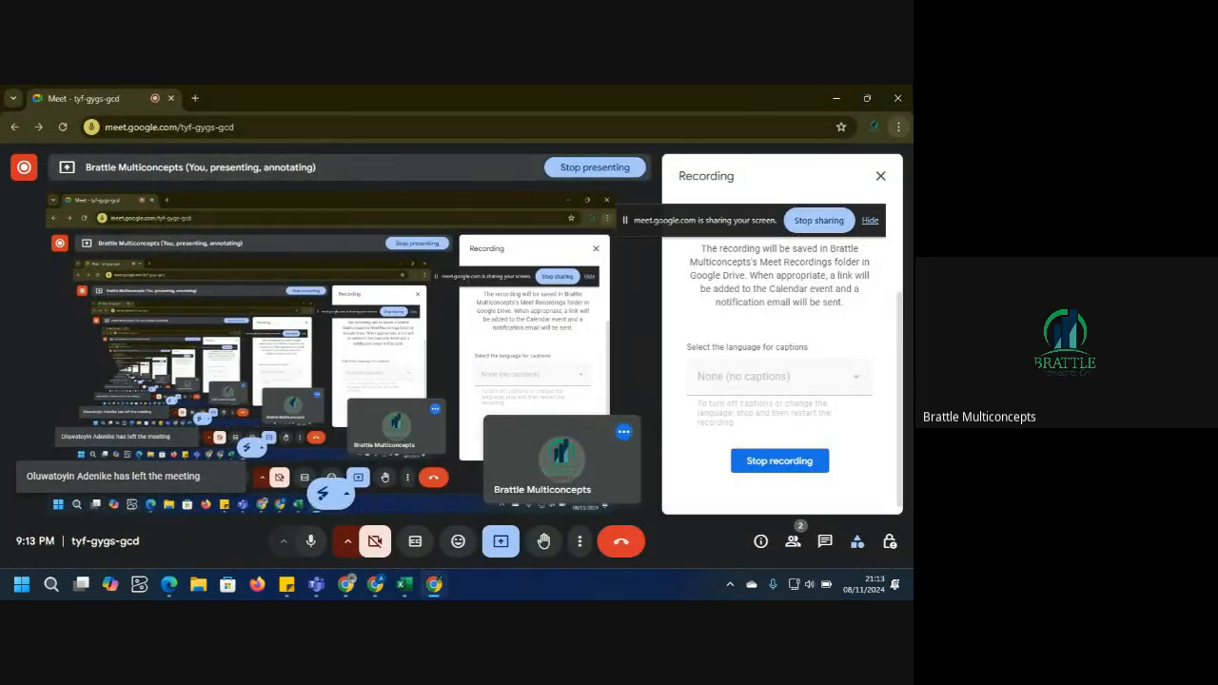
left_click(835, 99)
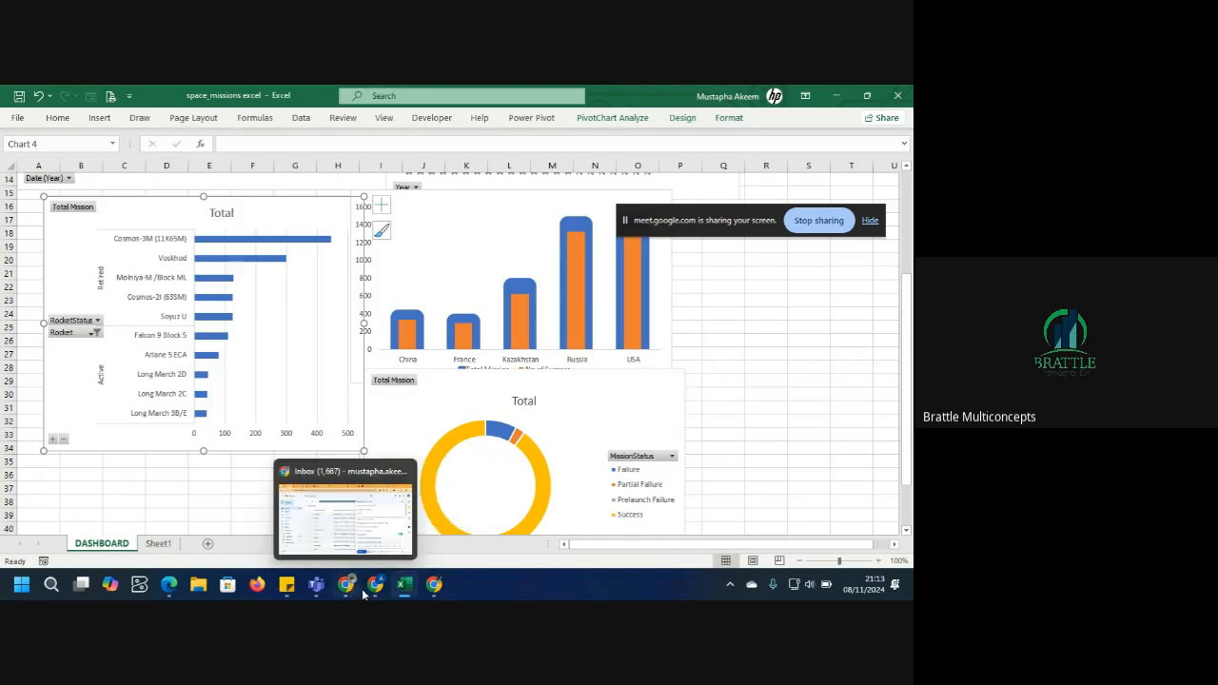
Switch back to the Google Meet window.
mouse_move(370, 588)
mouse_move(432, 582)
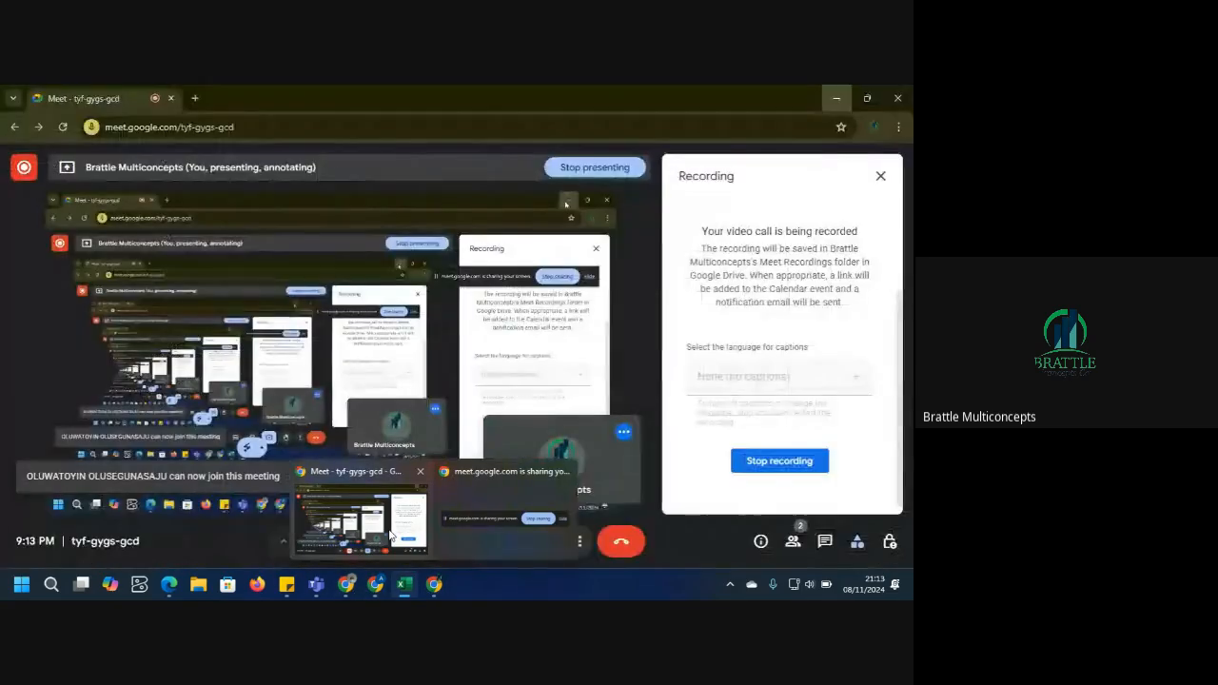
left_click(391, 536)
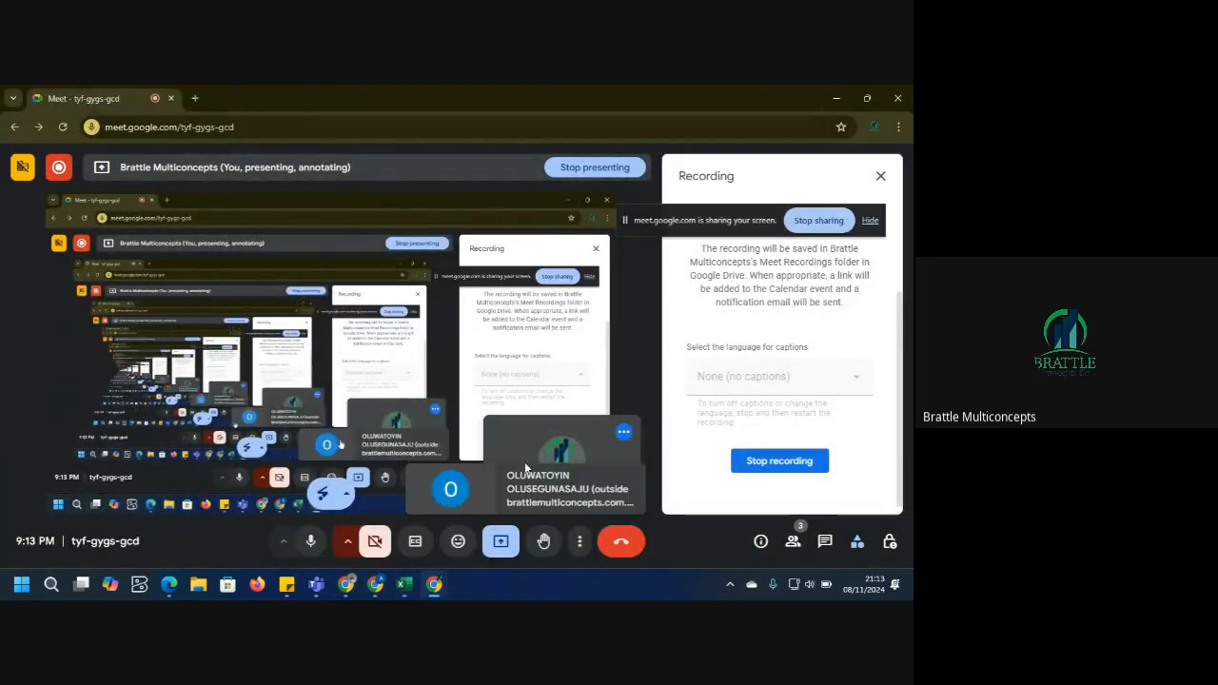
Open the participants list in Google Meet, then minimize the Meet window to return to the workbook.
left_click(794, 542)
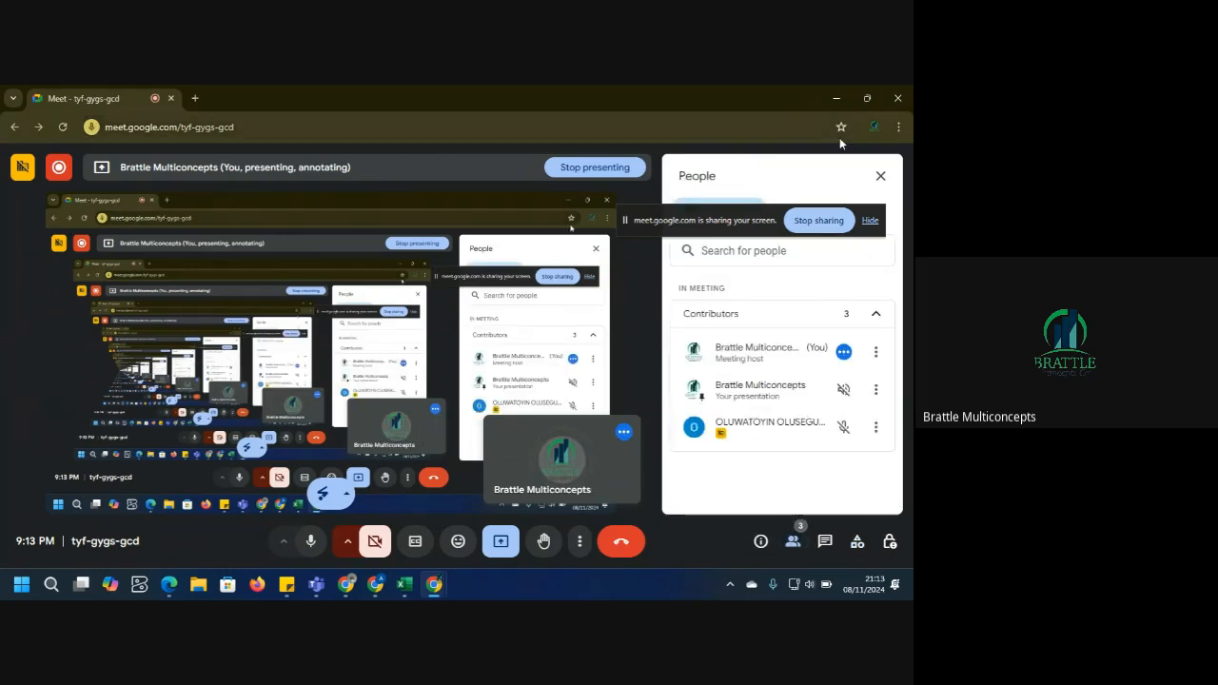
left_click(836, 99)
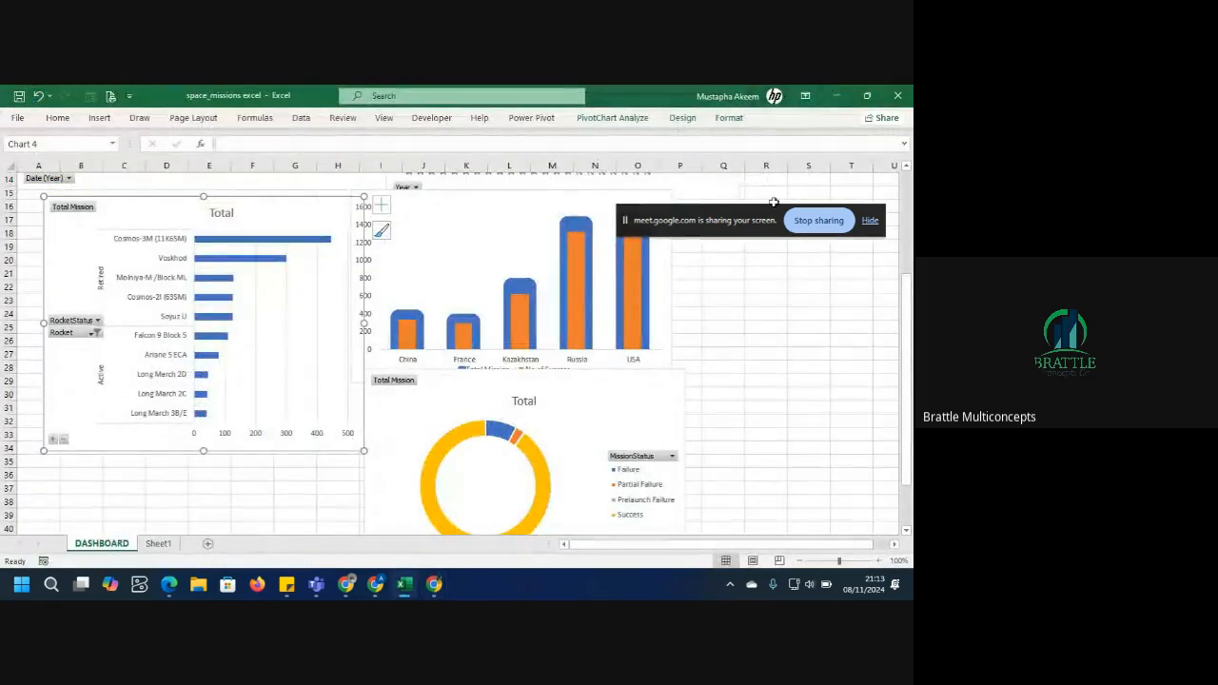
Shrink the Mission Trends vs Success Rate line chart and move it into the dashboard's top-left area.
left_click(614, 394)
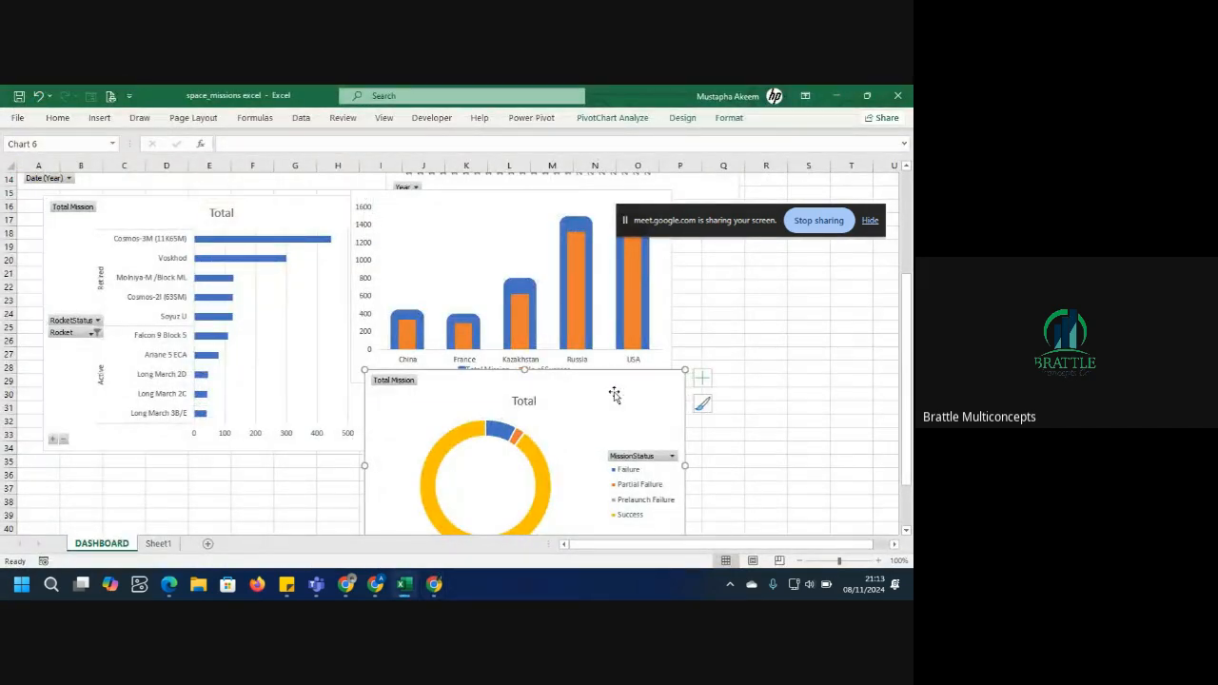
left_click(124, 208)
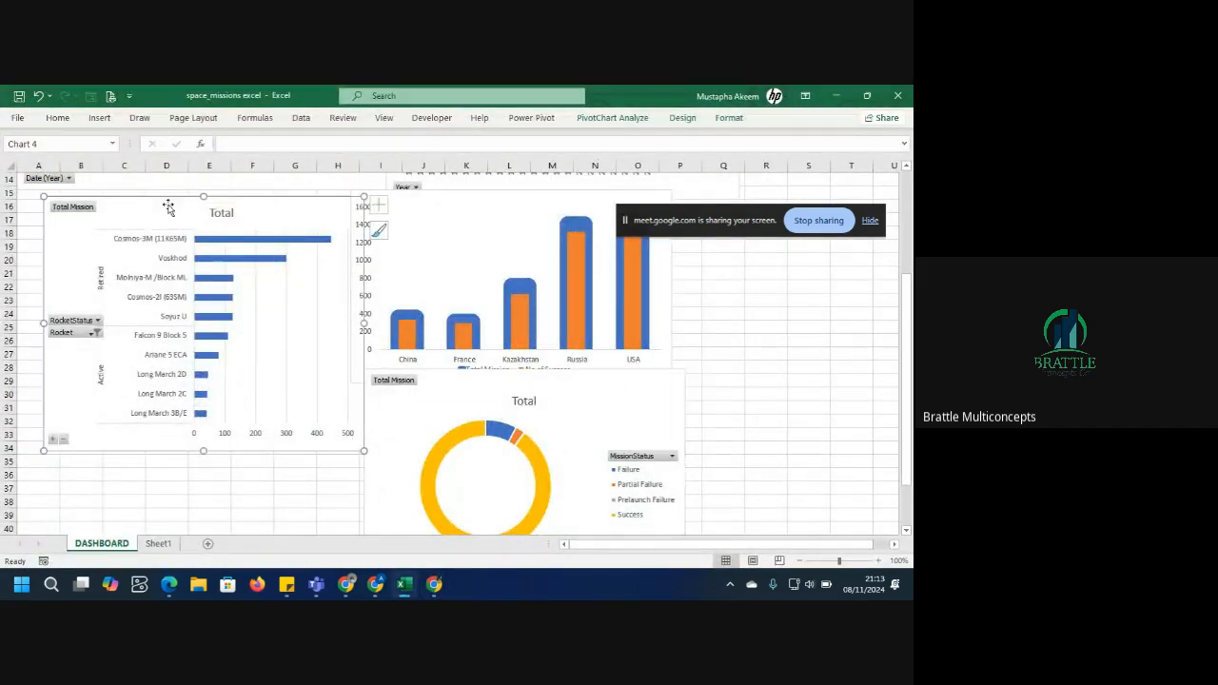
left_click_drag(907, 335, 911, 238)
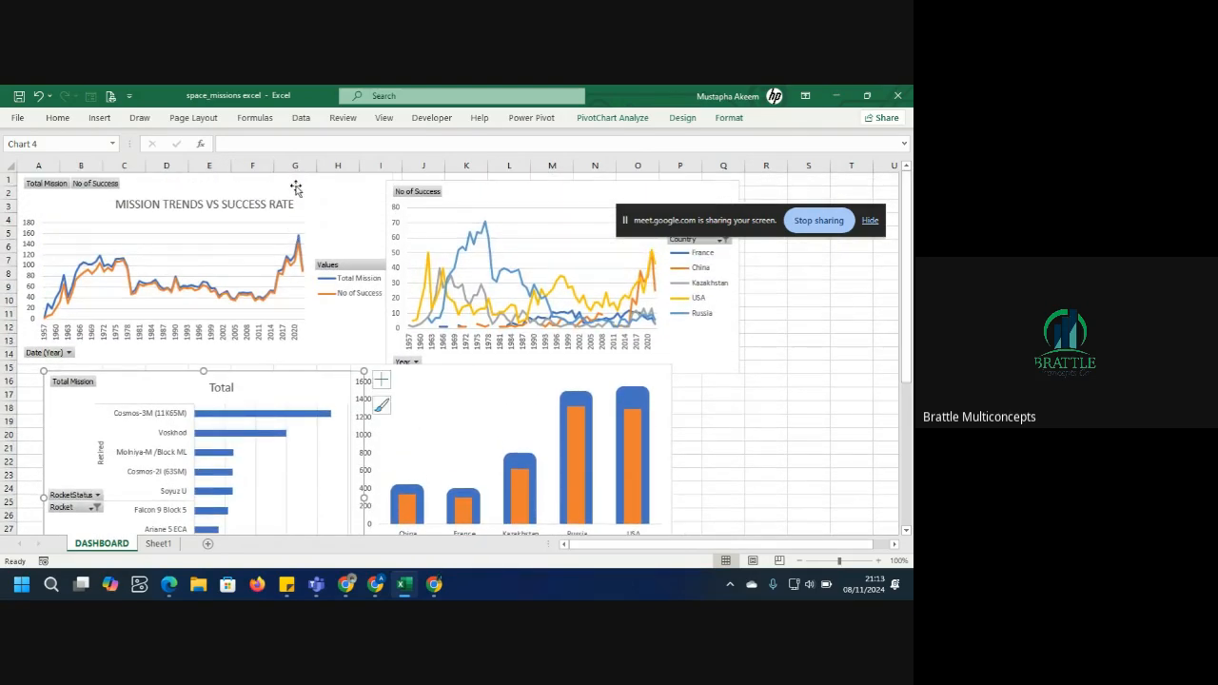
left_click(298, 192)
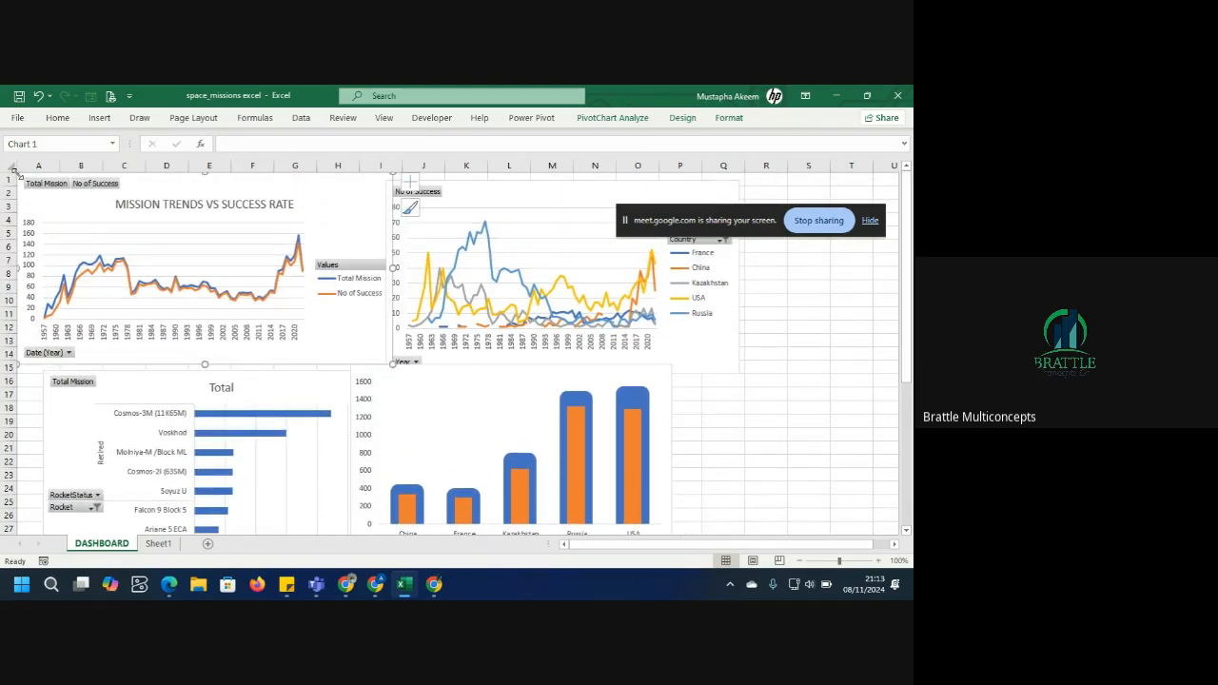
left_click_drag(14, 169, 112, 226)
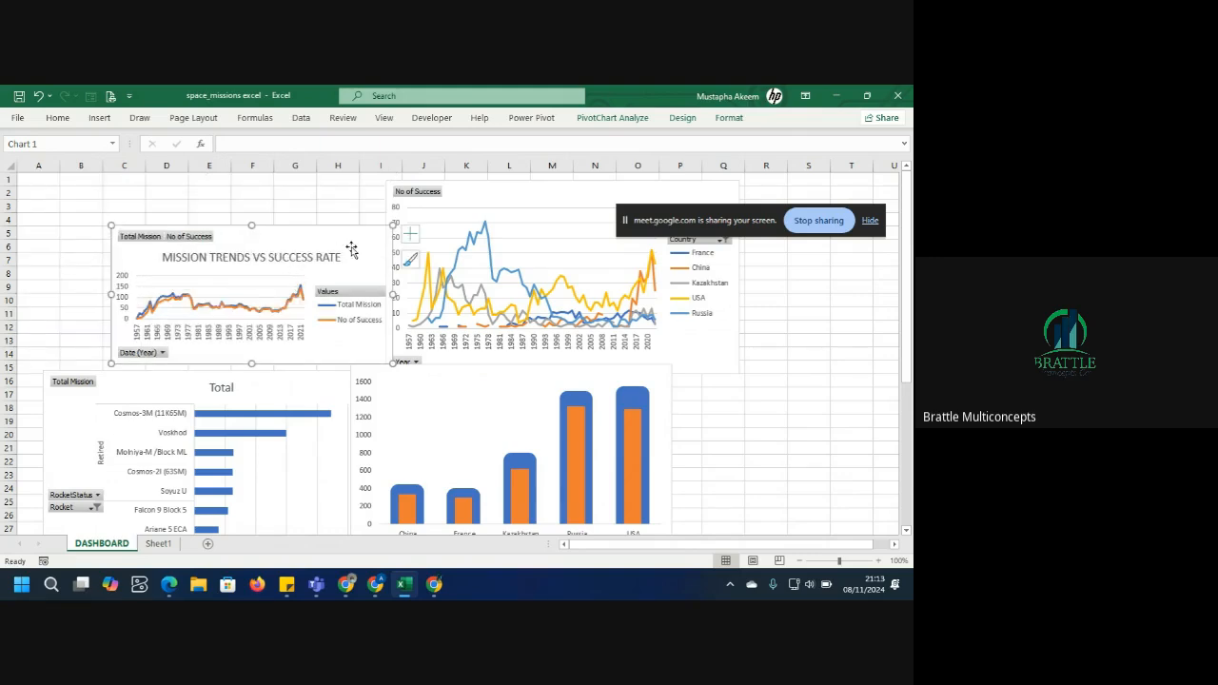
left_click_drag(351, 248, 324, 239)
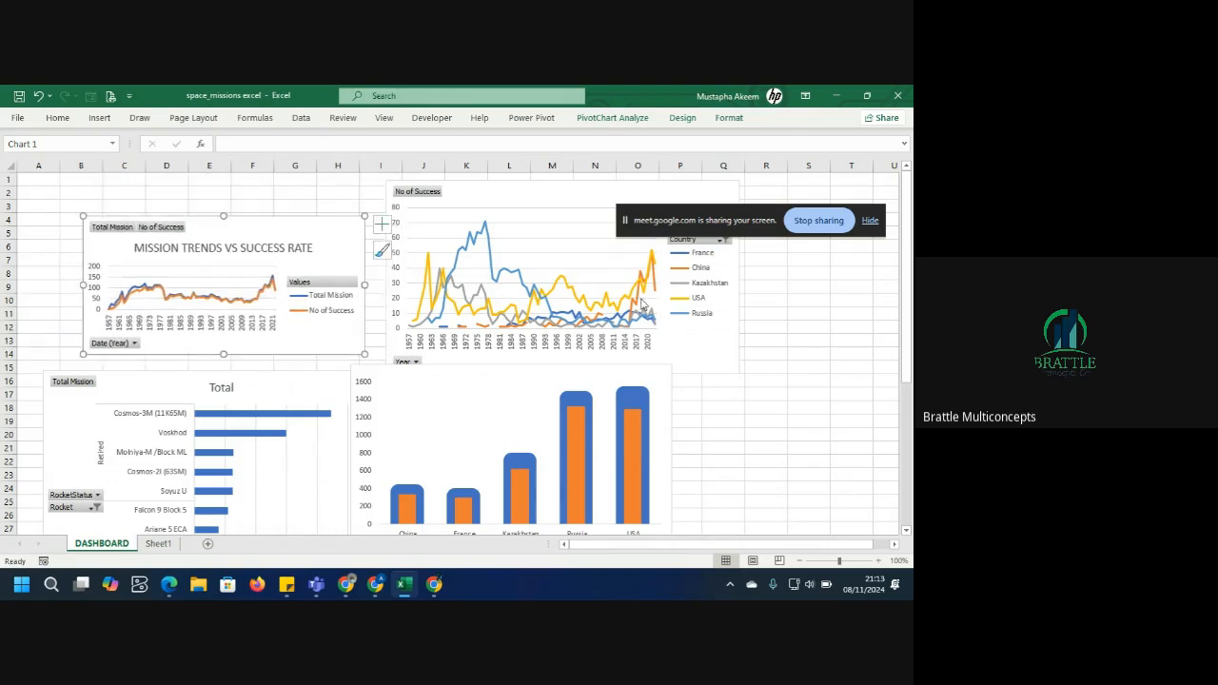
Shrink the country success line chart from its upper-right corner.
left_click(580, 212)
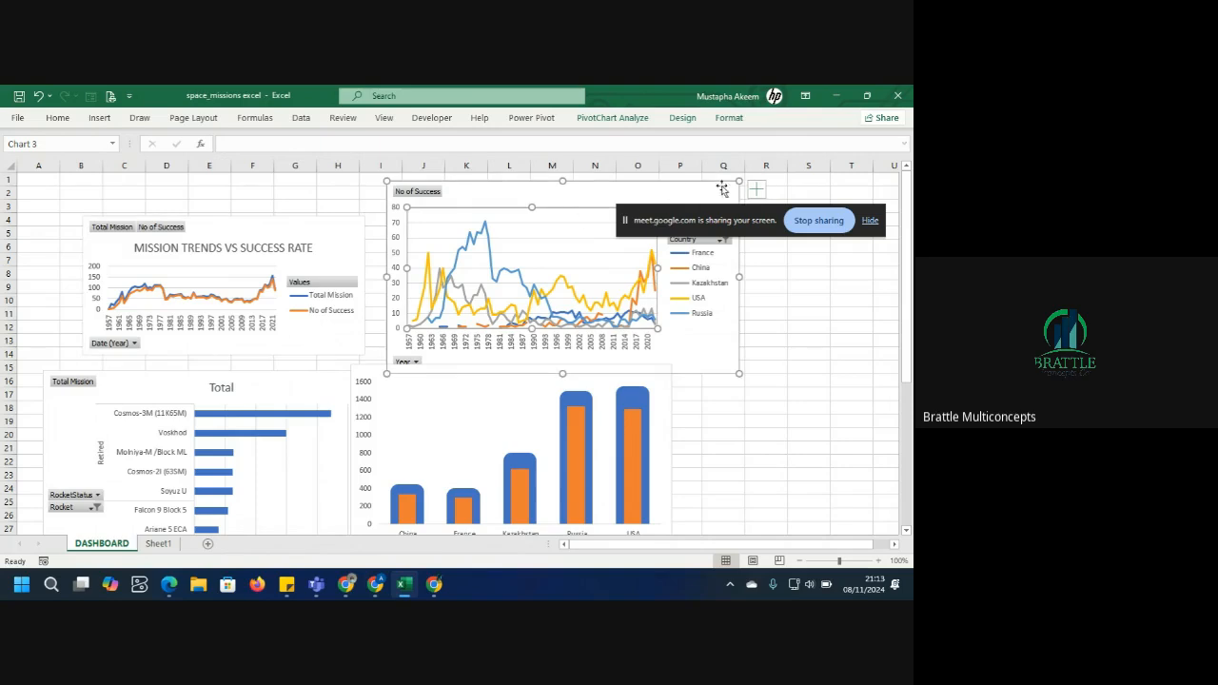
left_click_drag(738, 181, 647, 214)
left_click(270, 201)
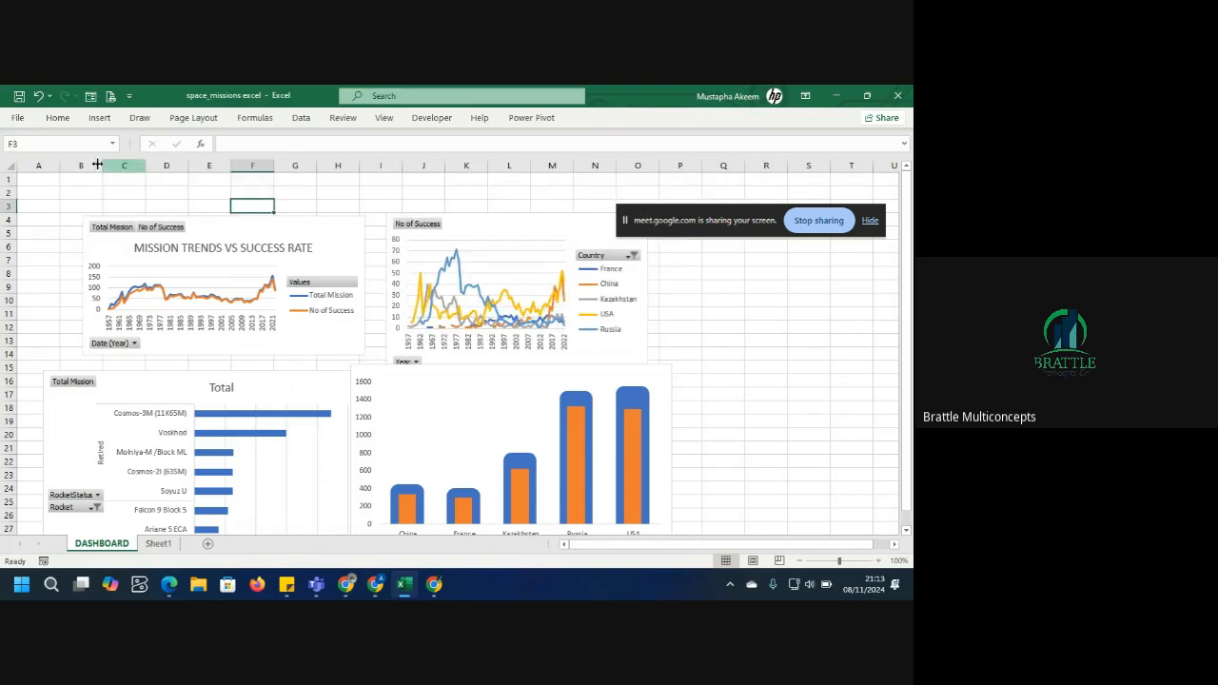
Hide the worksheet gridlines on the DASHBOARD sheet.
left_click(10, 171)
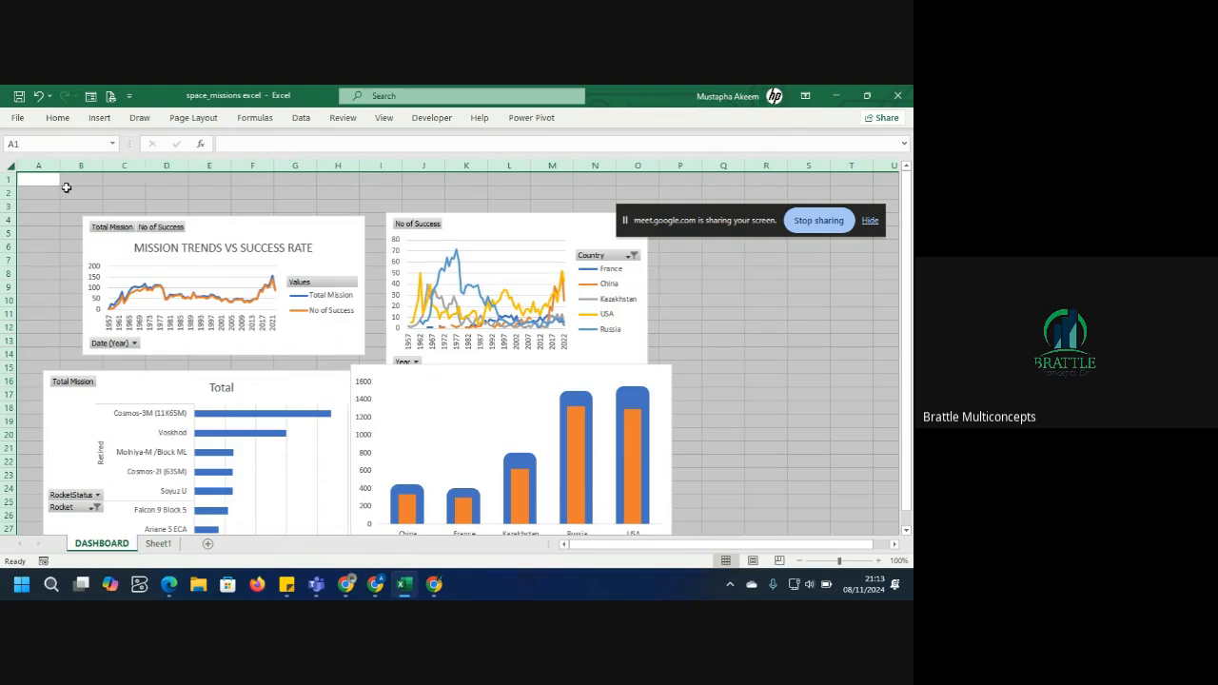
left_click(382, 120)
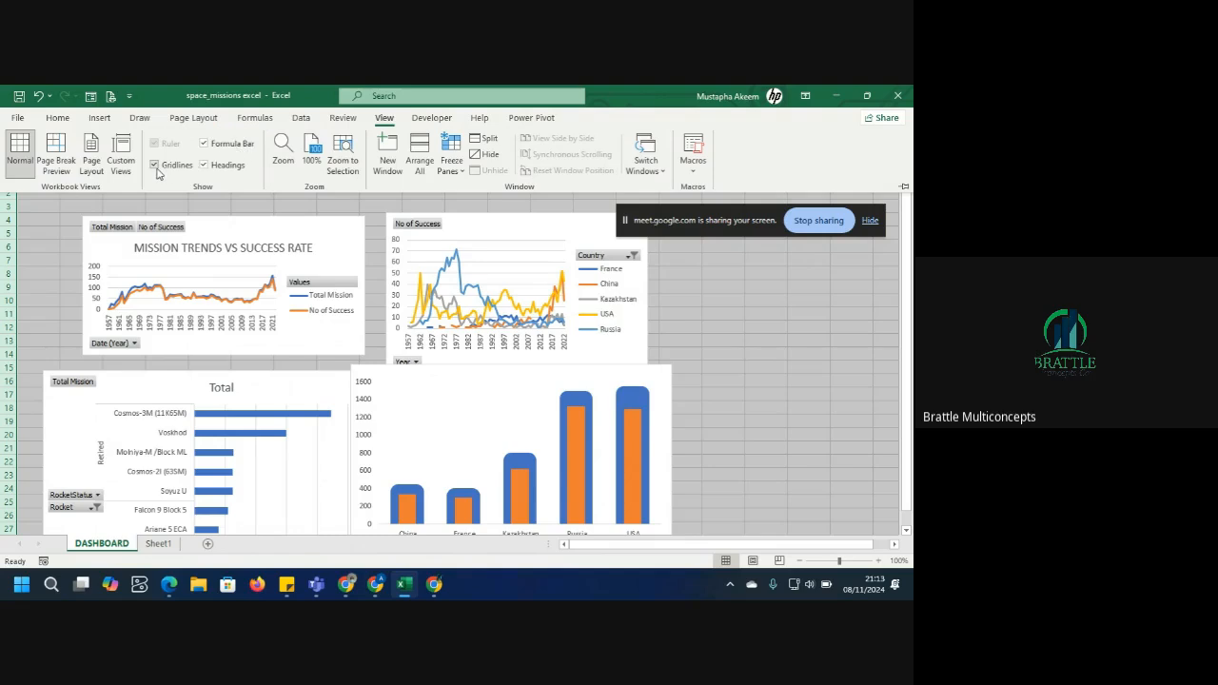
left_click(156, 166)
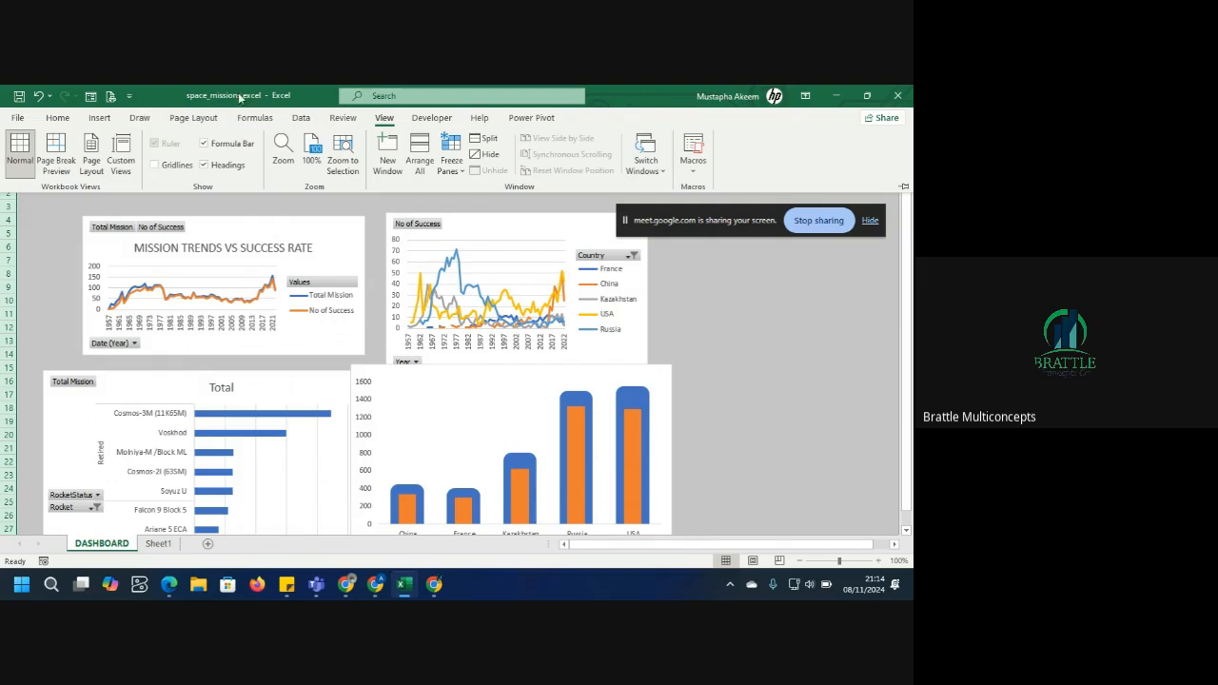
Move the Mission Trends vs Success Rate chart down a few rows to free space above it.
left_click(227, 236)
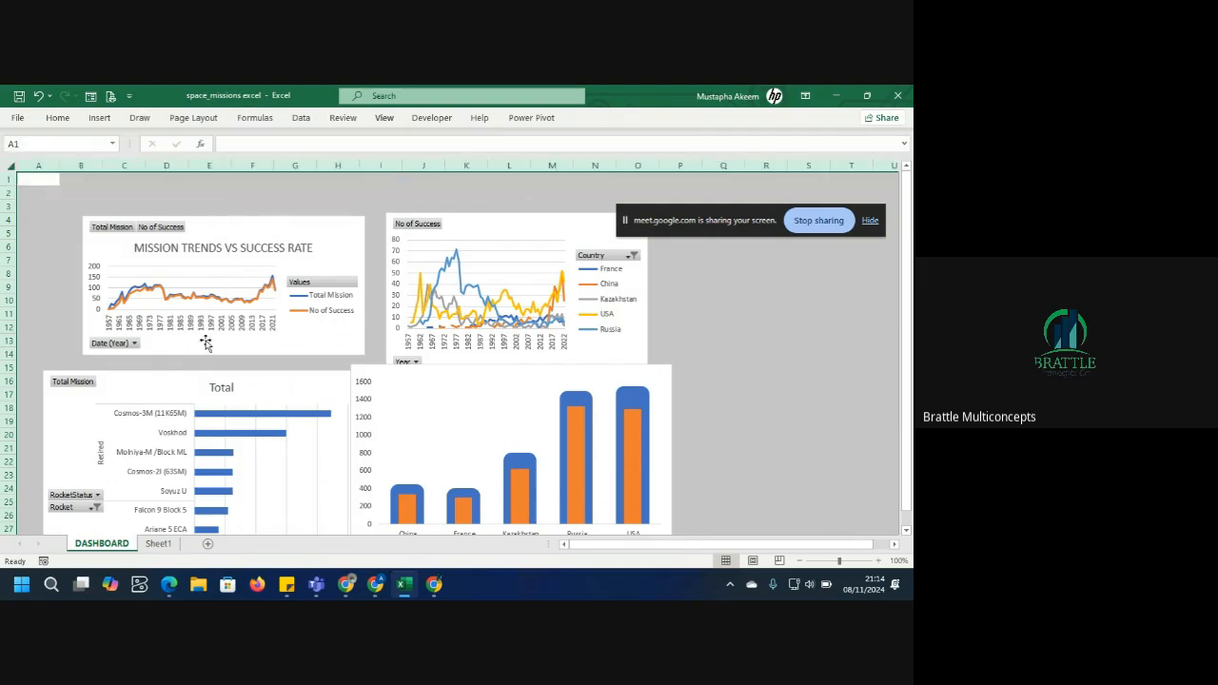
left_click_drag(232, 229, 219, 286)
left_click(326, 219)
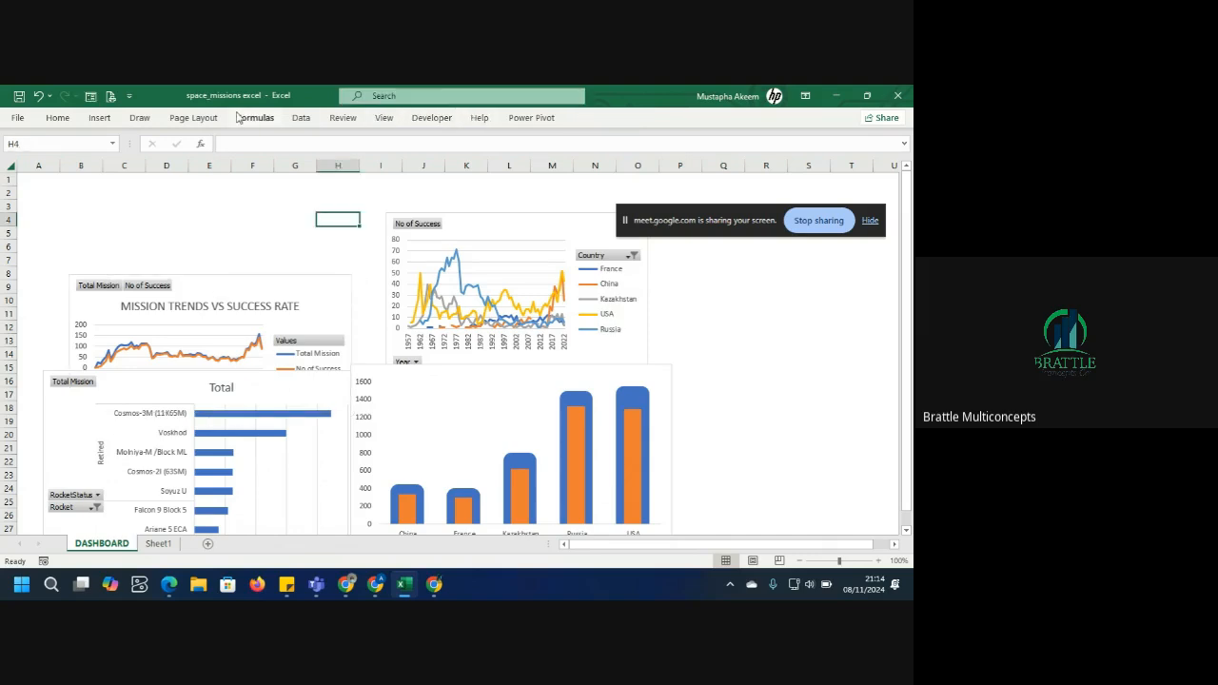
Insert a rounded rectangle shape above the Mission Trends chart, about 2.9 cm tall and 6.1 cm wide.
left_click(95, 120)
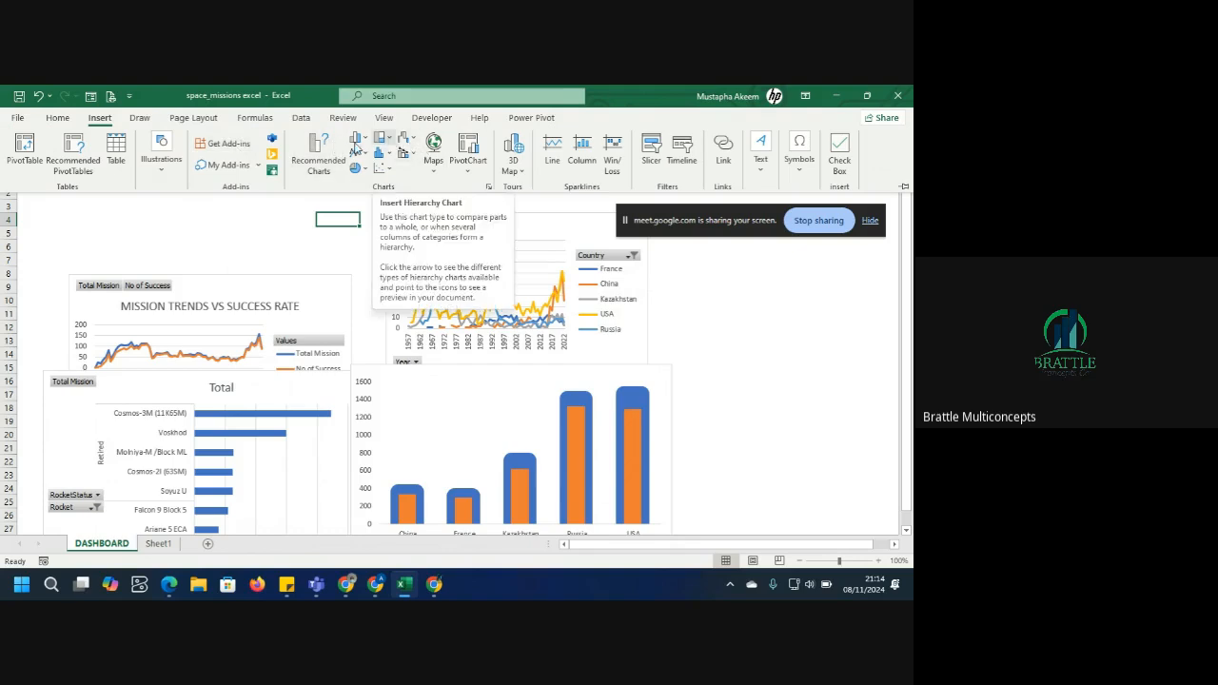
left_click(162, 167)
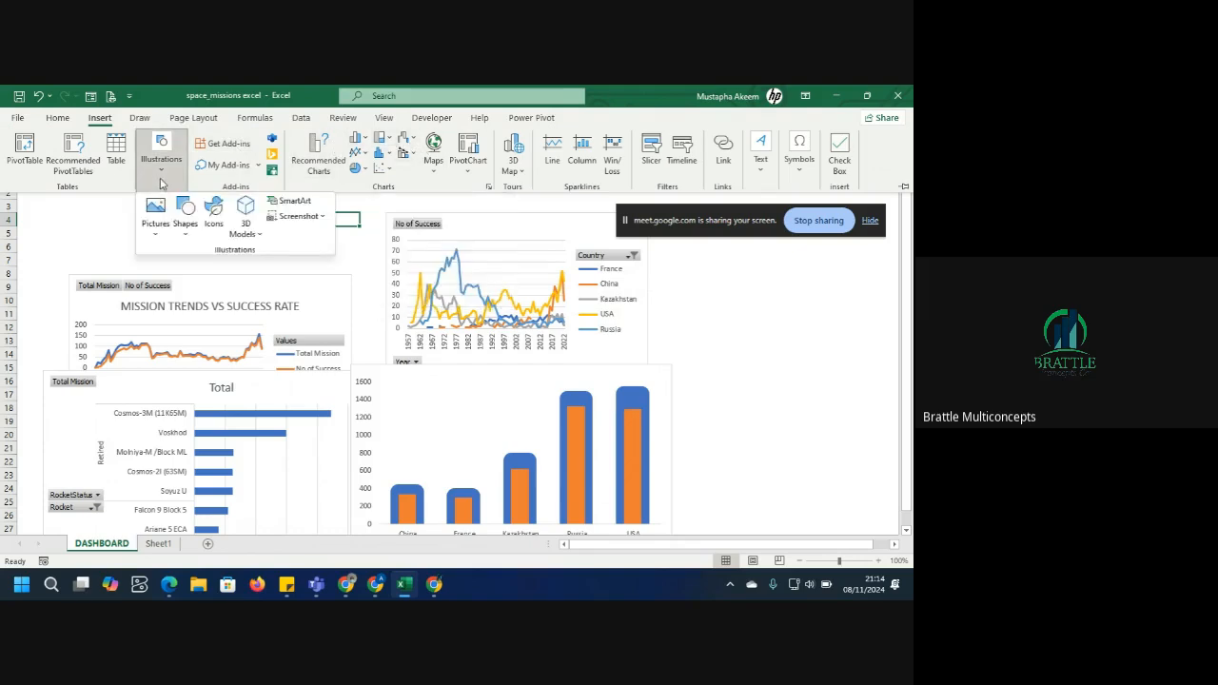
left_click(188, 229)
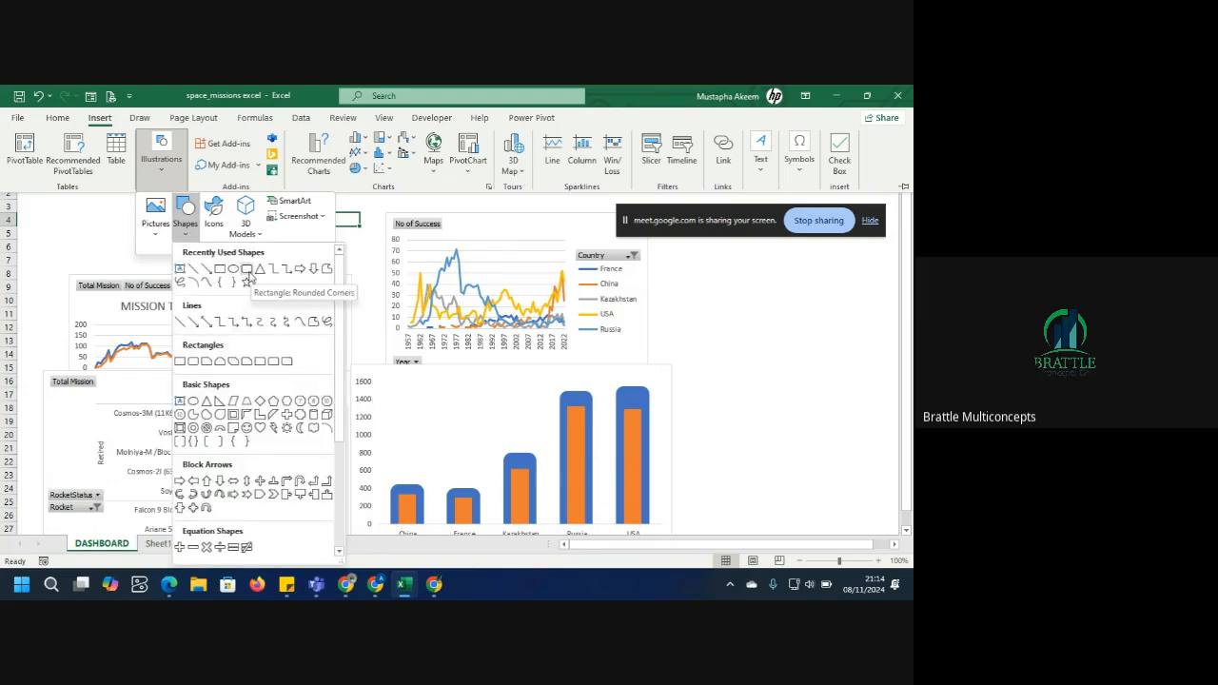
left_click(247, 270)
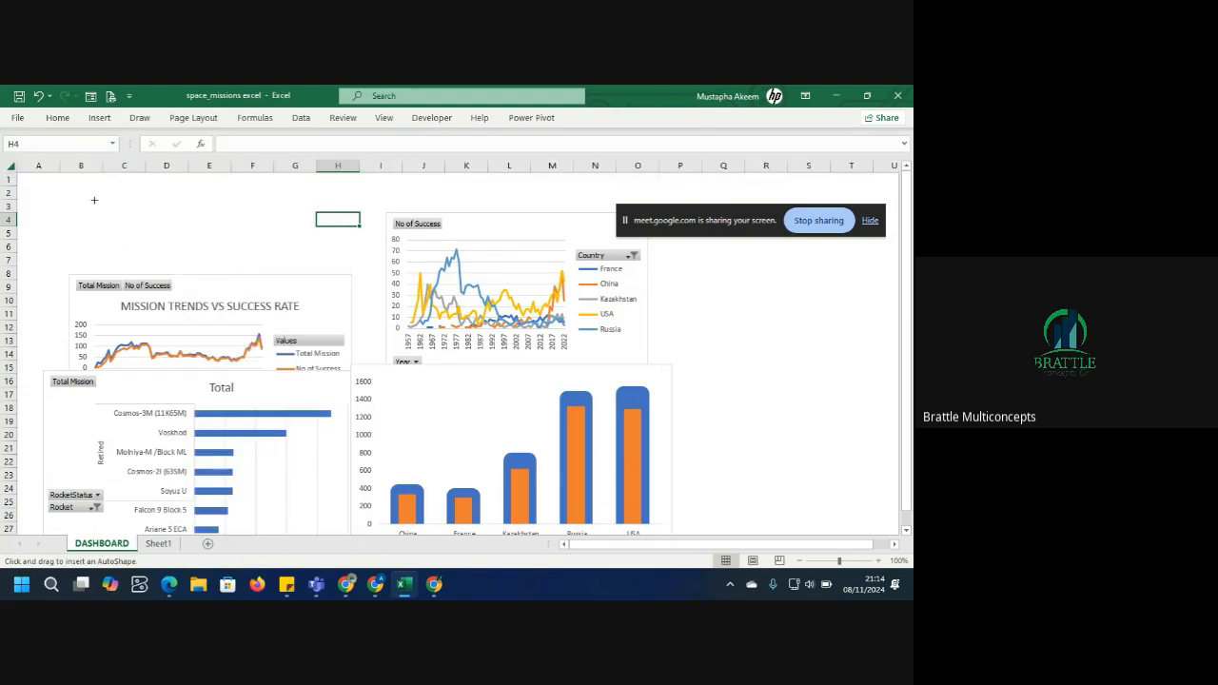
left_click_drag(92, 200, 246, 274)
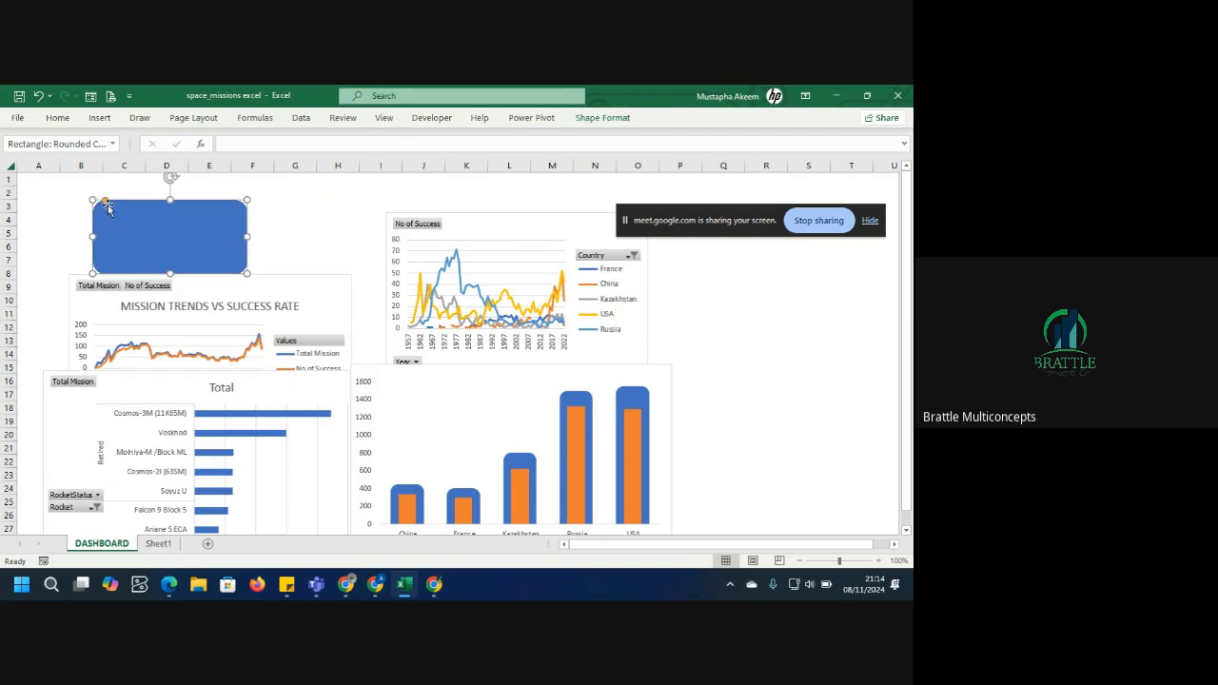
Adjust the rounded rectangle's corner radius and move it further left.
left_click_drag(109, 205, 106, 205)
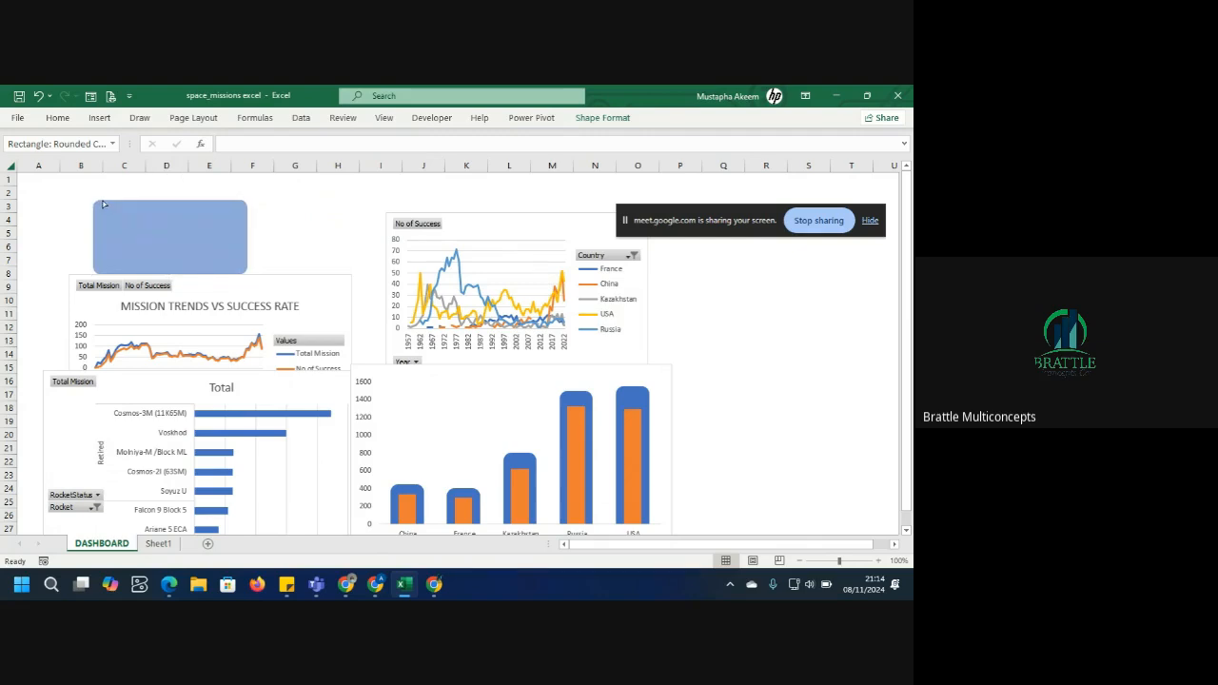
mouse_move(109, 209)
left_mouse_down()
mouse_move(147, 221)
mouse_move(106, 202)
left_mouse_up()
left_click_drag(102, 201, 102, 201)
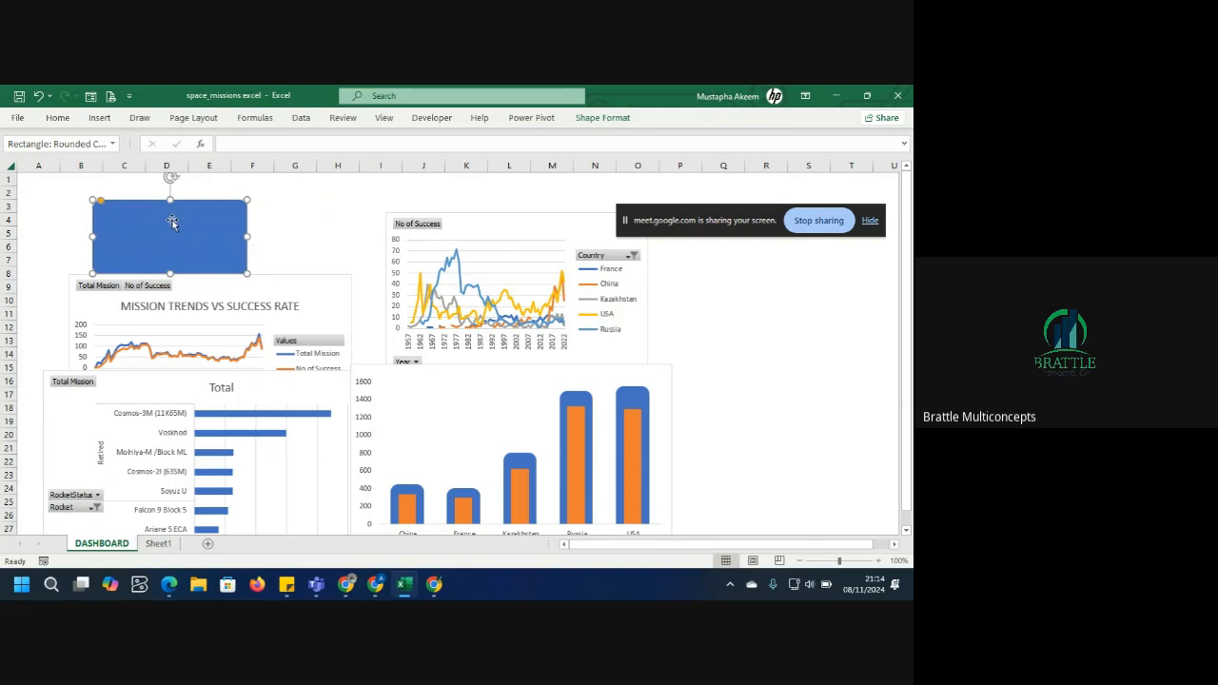
left_click_drag(186, 222, 159, 223)
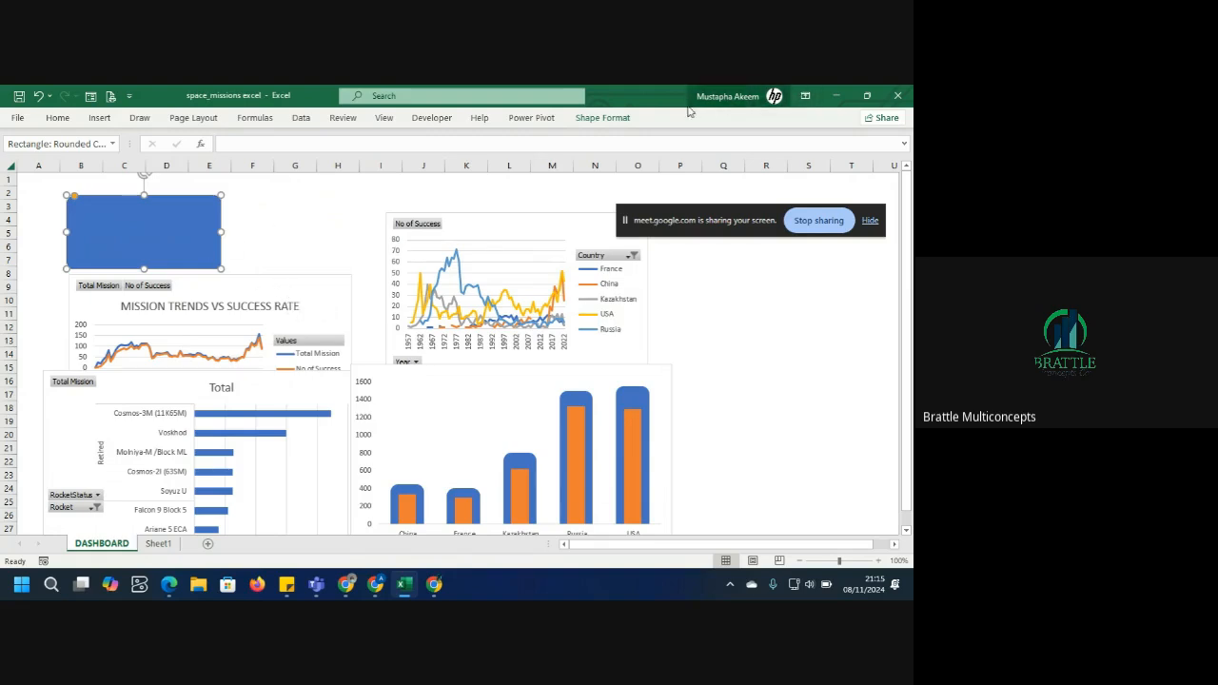
Give the rounded rectangle an outer shadow effect and a black outline.
left_click(614, 118)
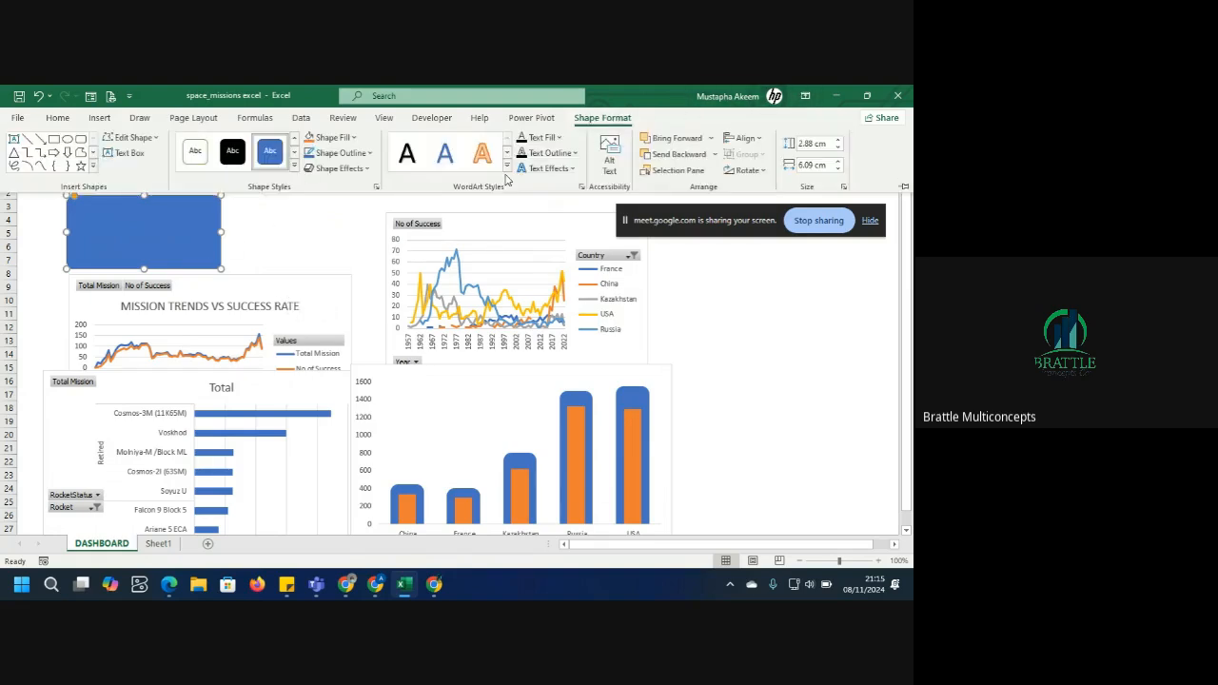
left_click(367, 169)
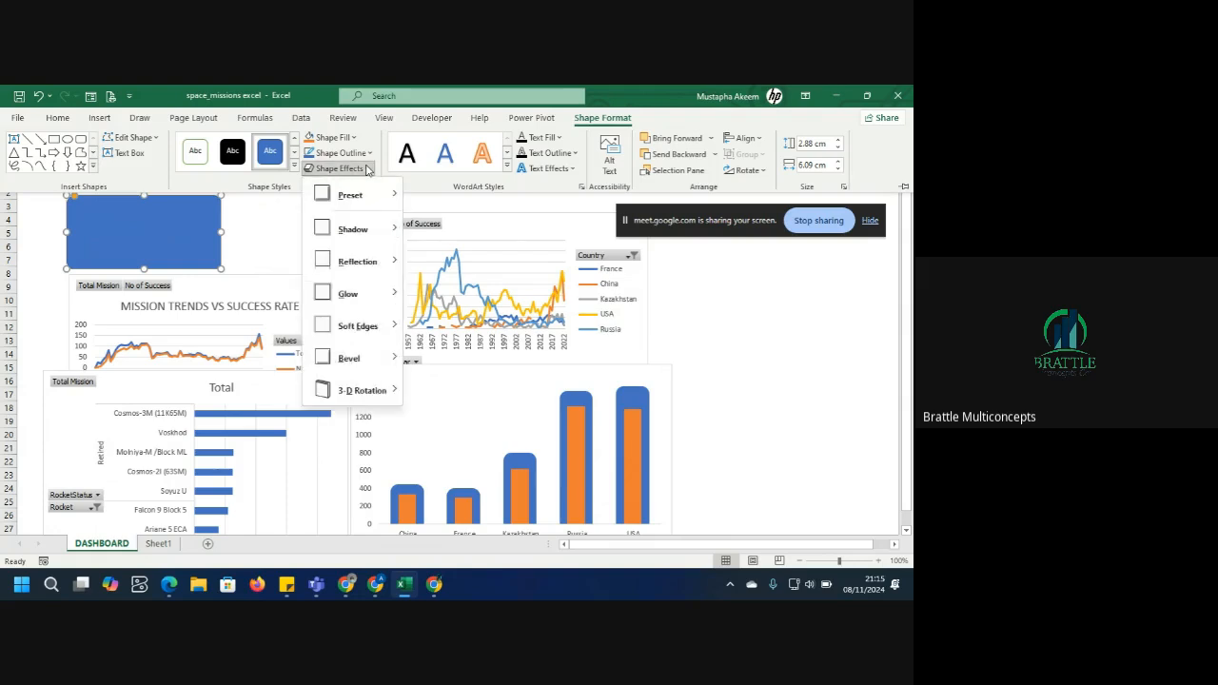
mouse_move(370, 230)
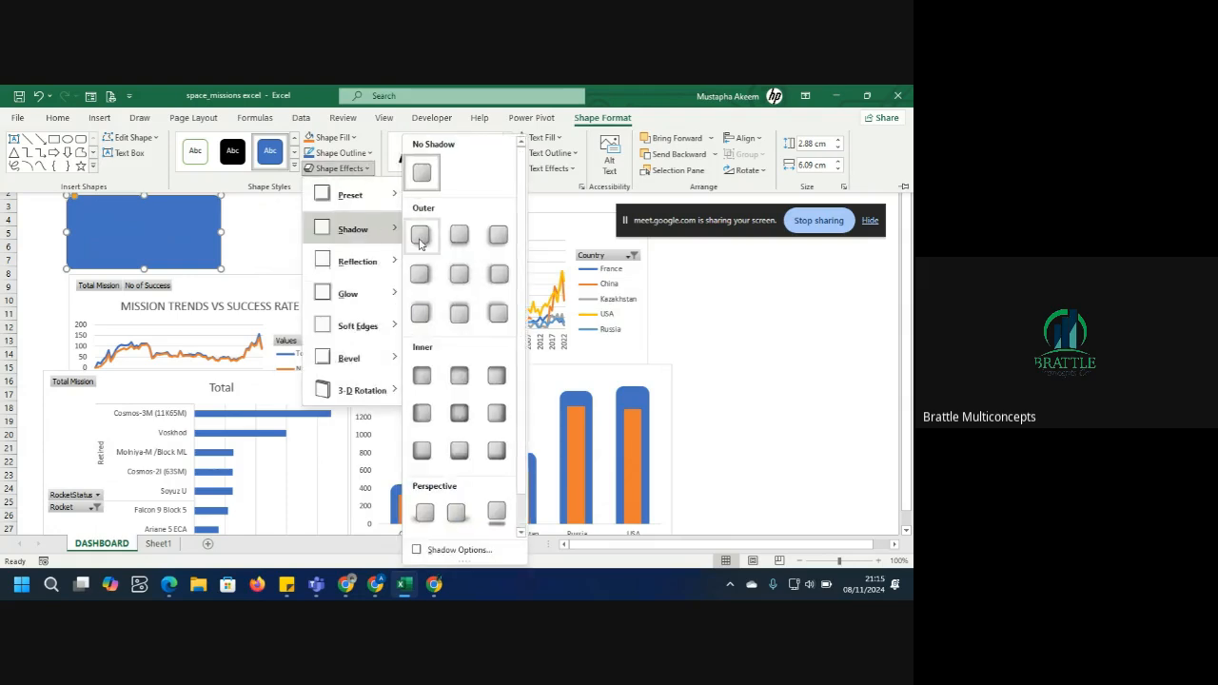
left_click(419, 238)
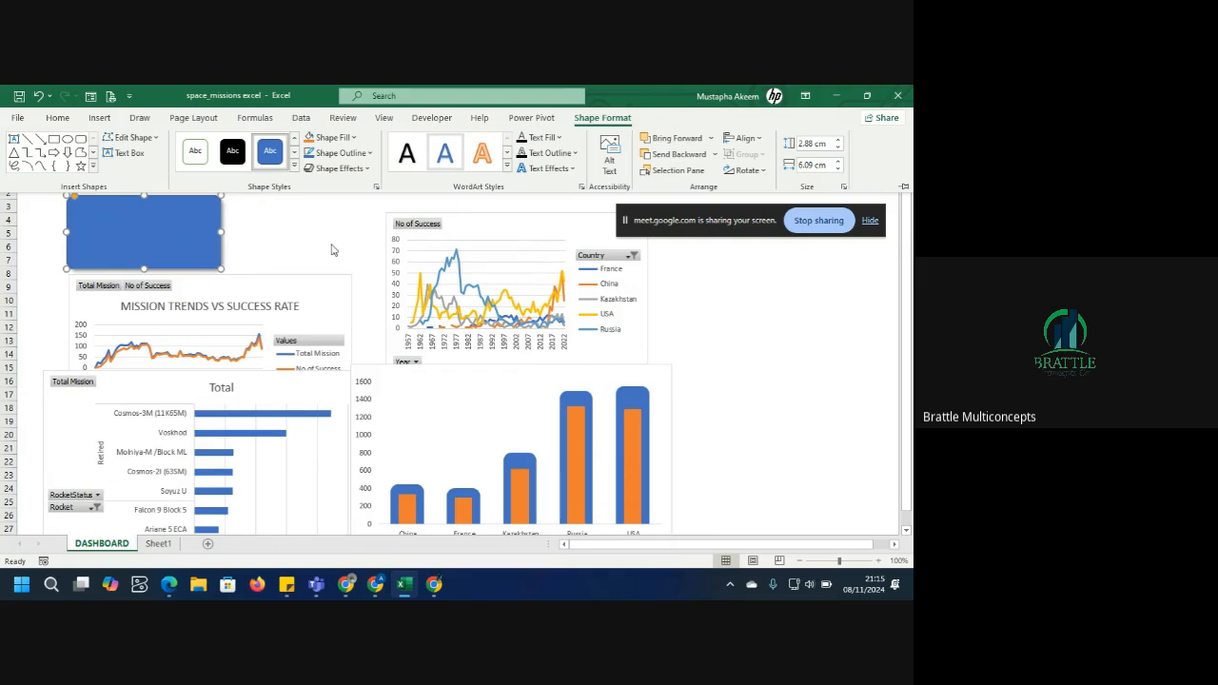
left_click(369, 154)
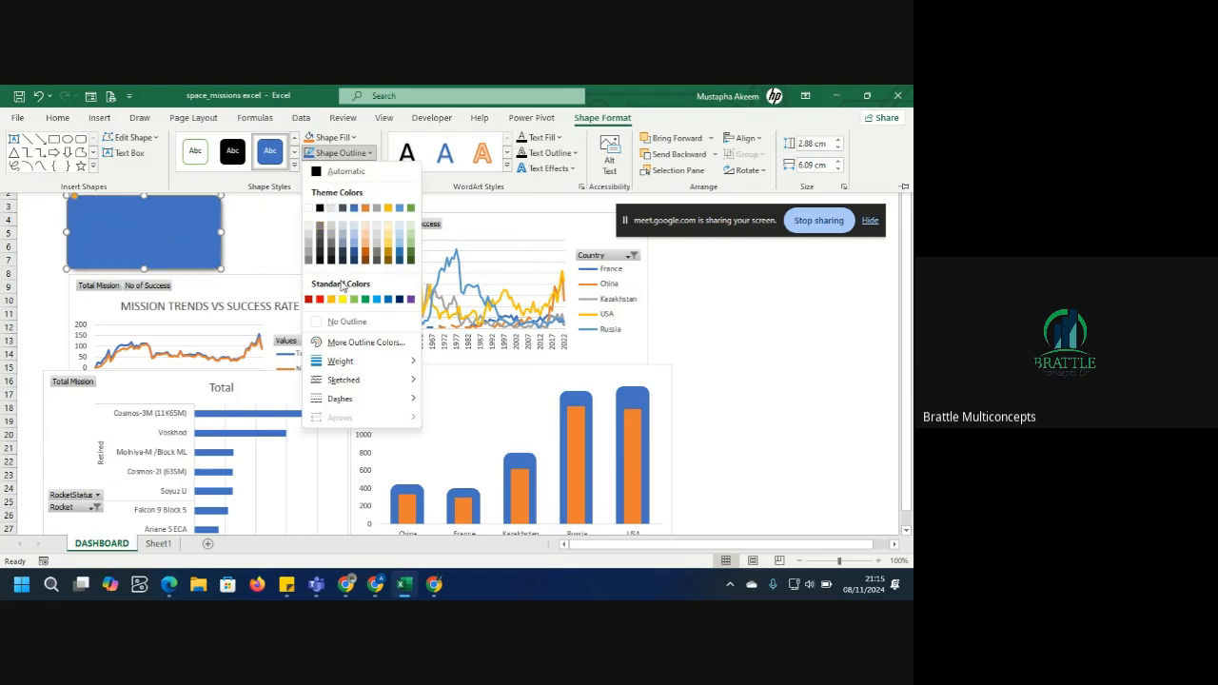
left_click(321, 209)
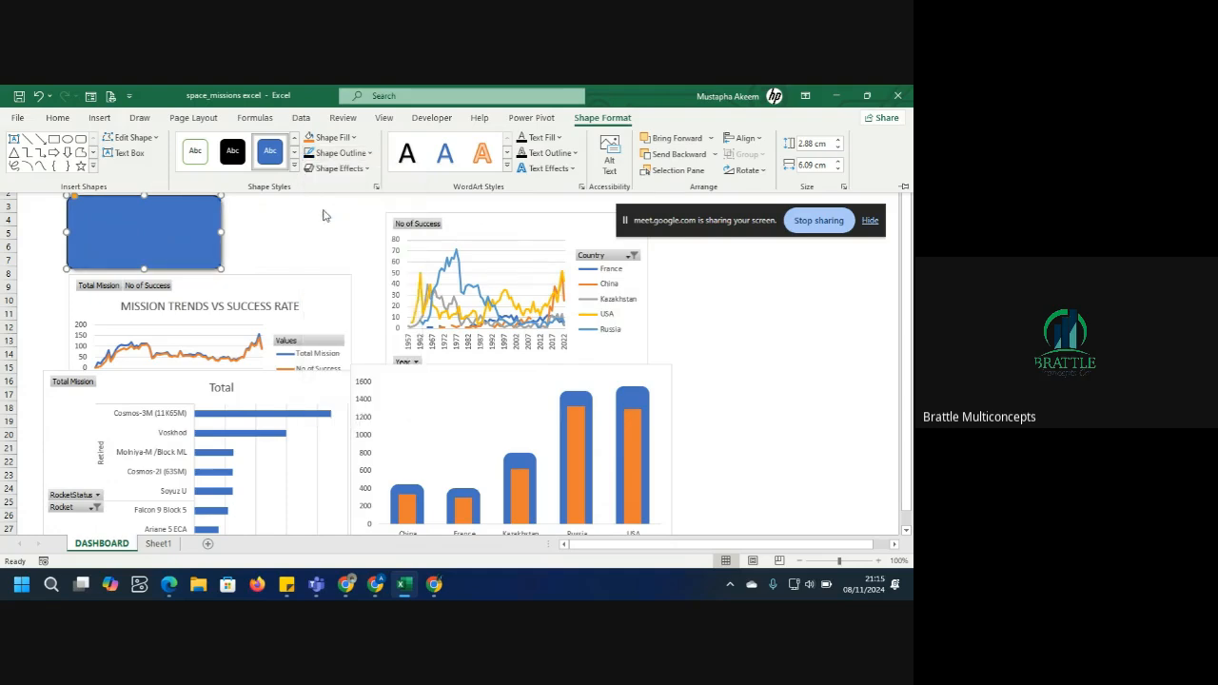
Nudge the rounded rectangle slightly right and down.
left_click(239, 223)
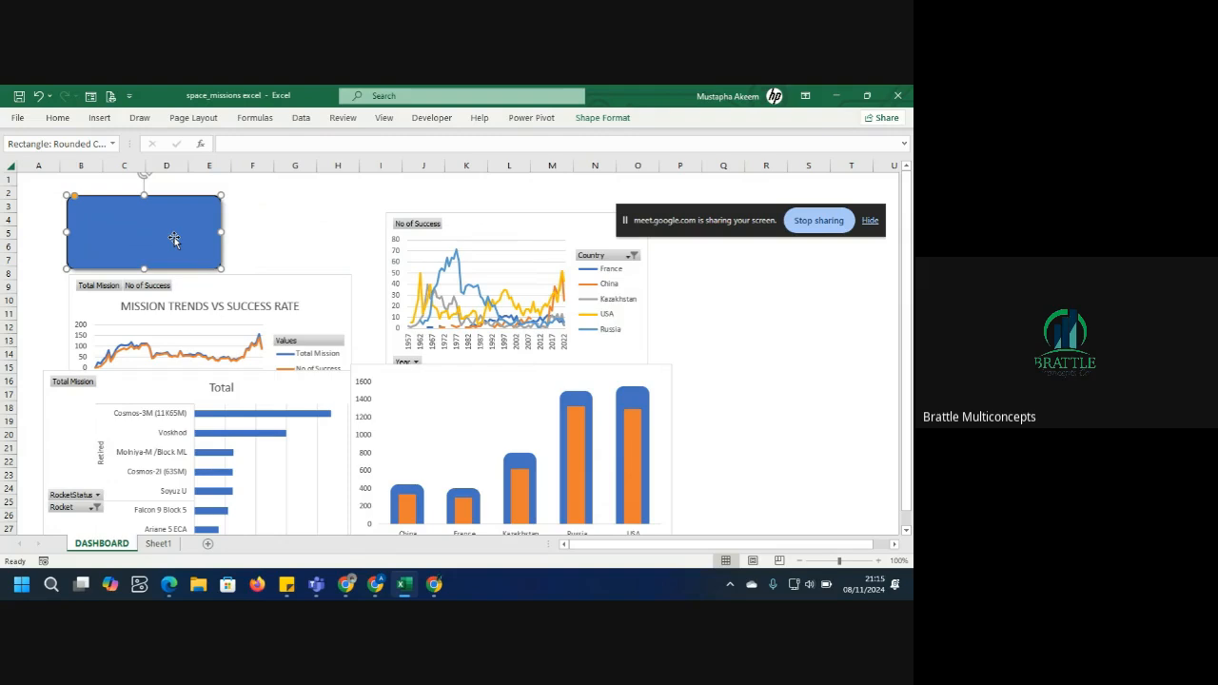
mouse_move(174, 239)
left_mouse_down()
mouse_move(204, 238)
mouse_move(177, 240)
left_mouse_up()
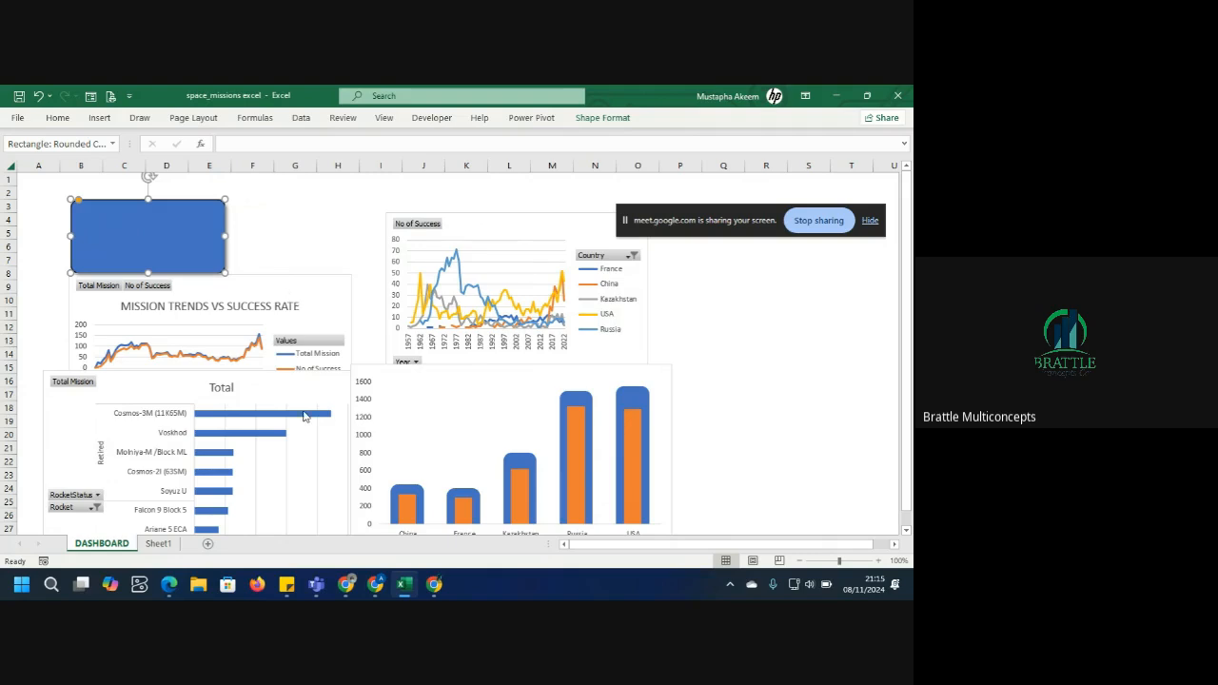
Switch to the Google Meet window to check the call, then minimize it again.
mouse_move(434, 582)
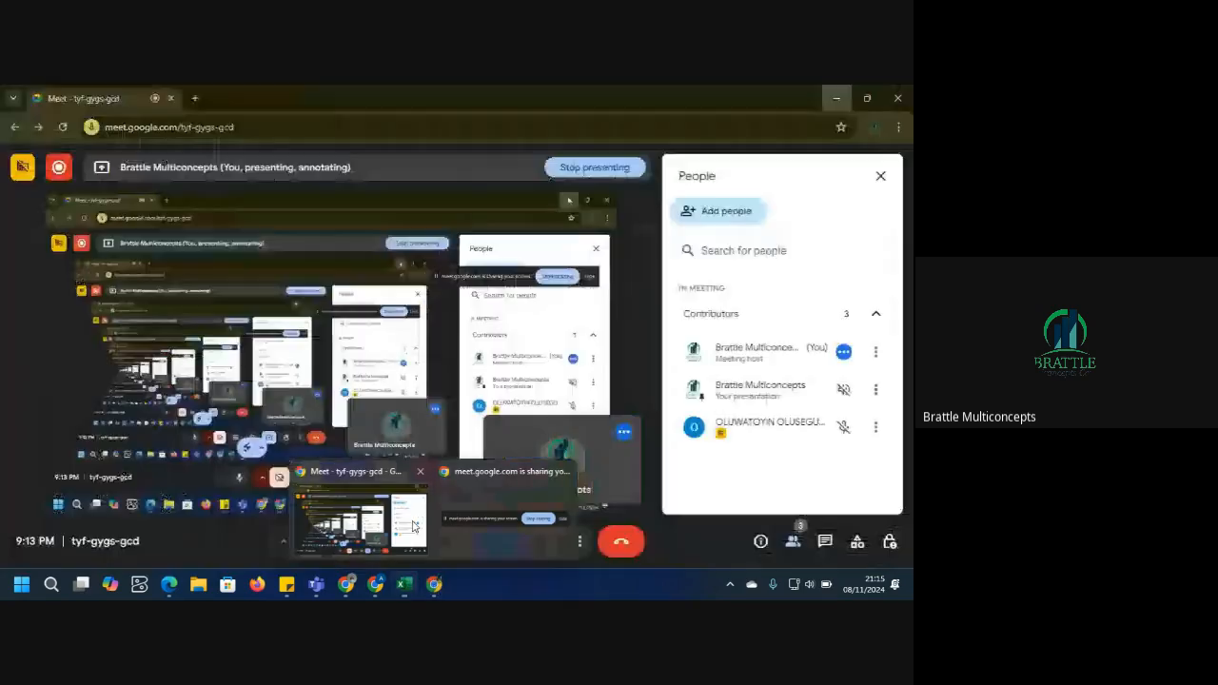
left_click(414, 527)
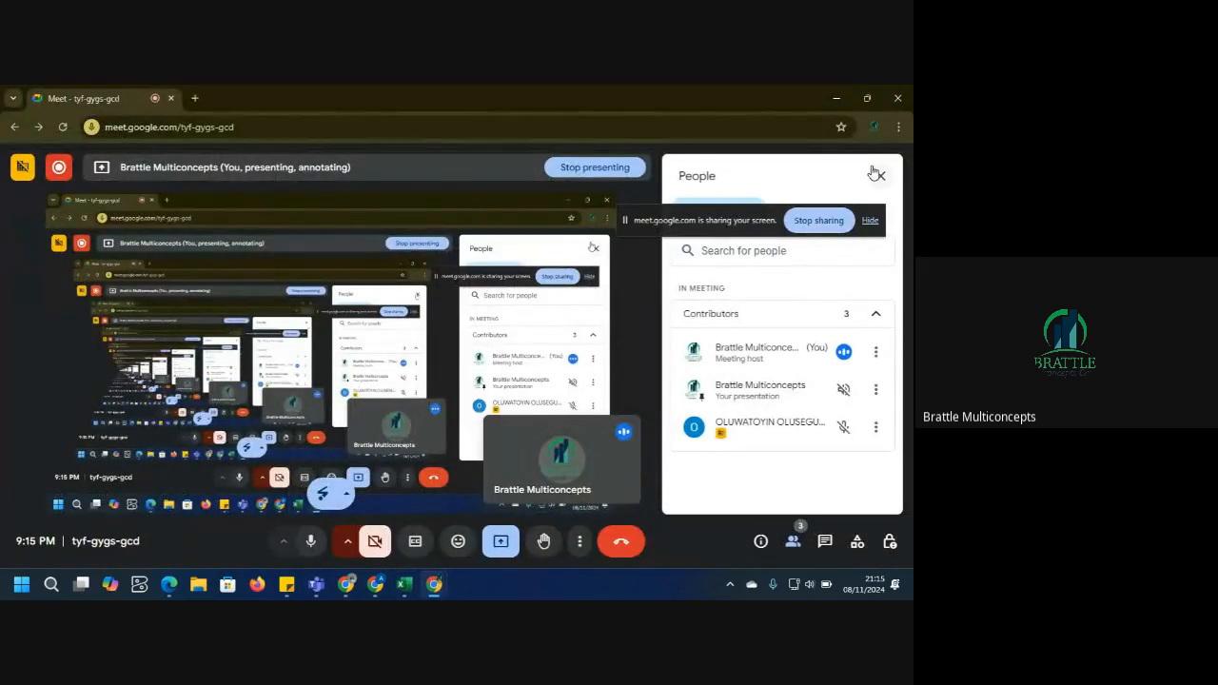
left_click(835, 95)
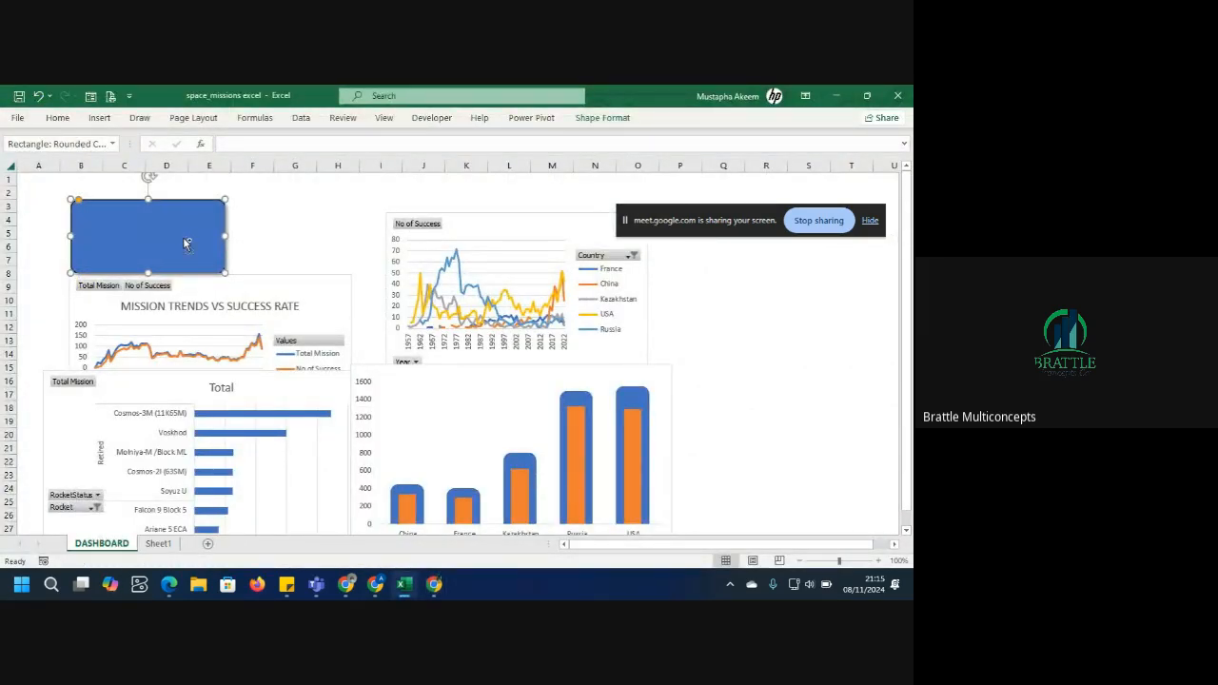
Duplicate the rounded rectangle.
key("ctrl+d")
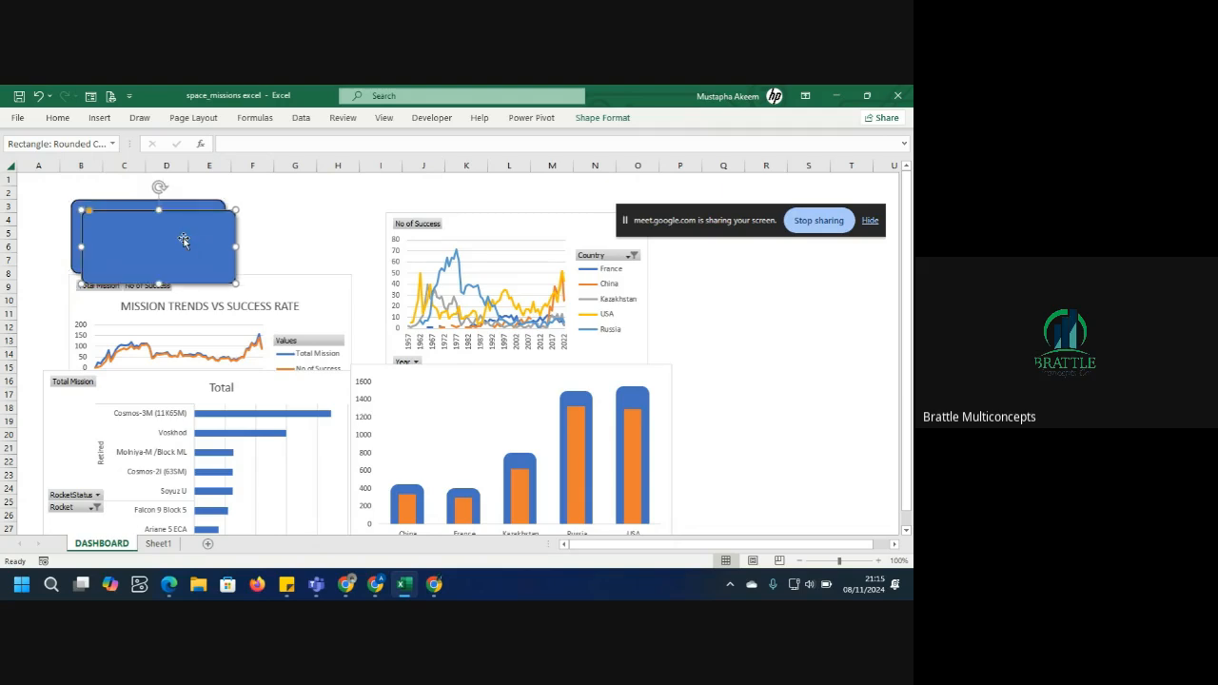
Place the duplicated rectangle beside the original card and move the Mission Trends vs Success Rate chart to the far right.
left_click_drag(184, 241, 337, 235)
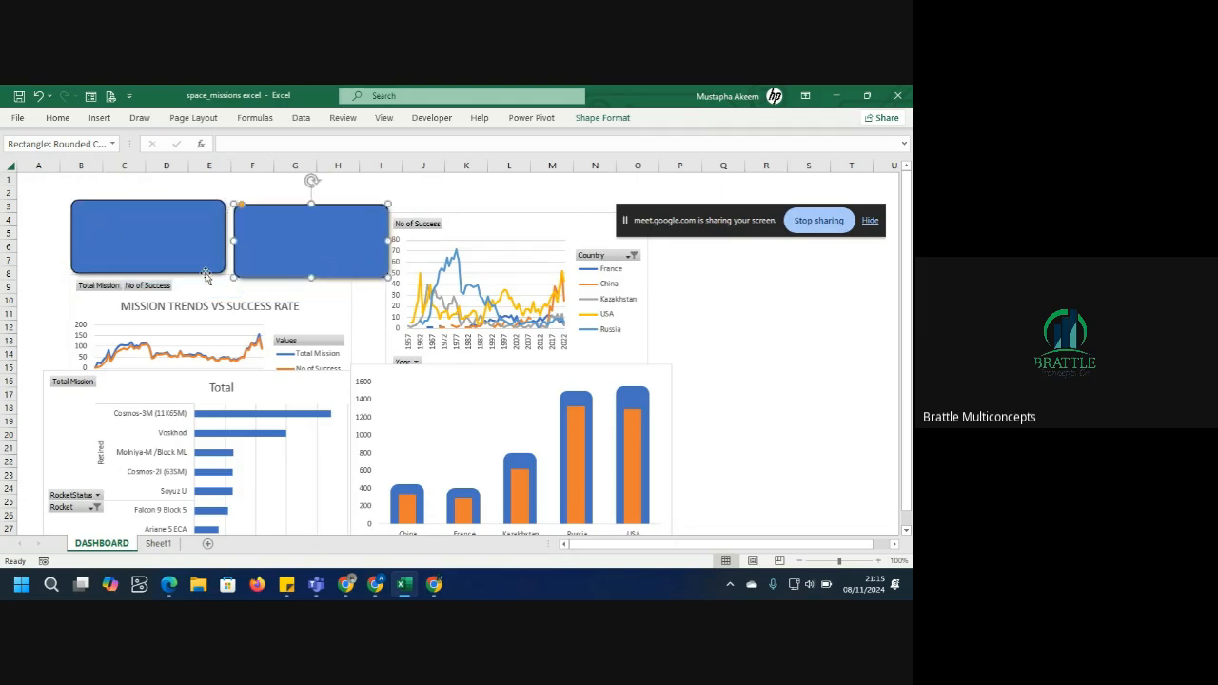
left_click_drag(329, 301, 799, 284)
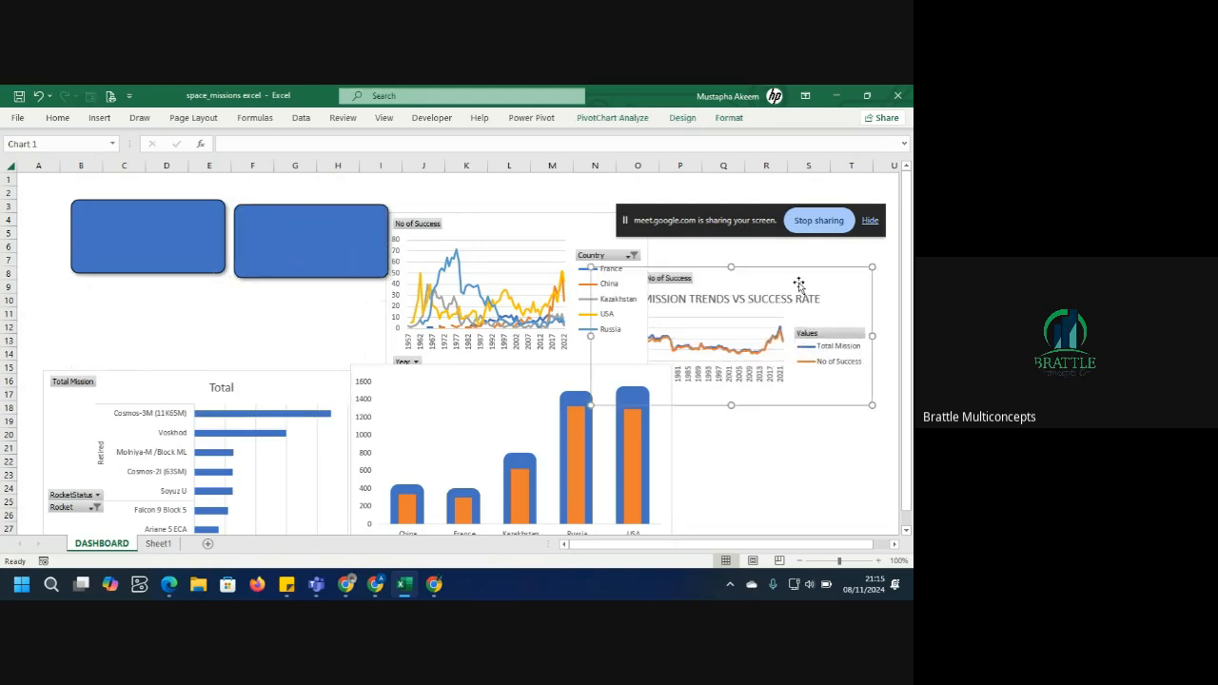
Duplicate the second rounded rectangle and place the copy below the first card.
left_click(339, 246)
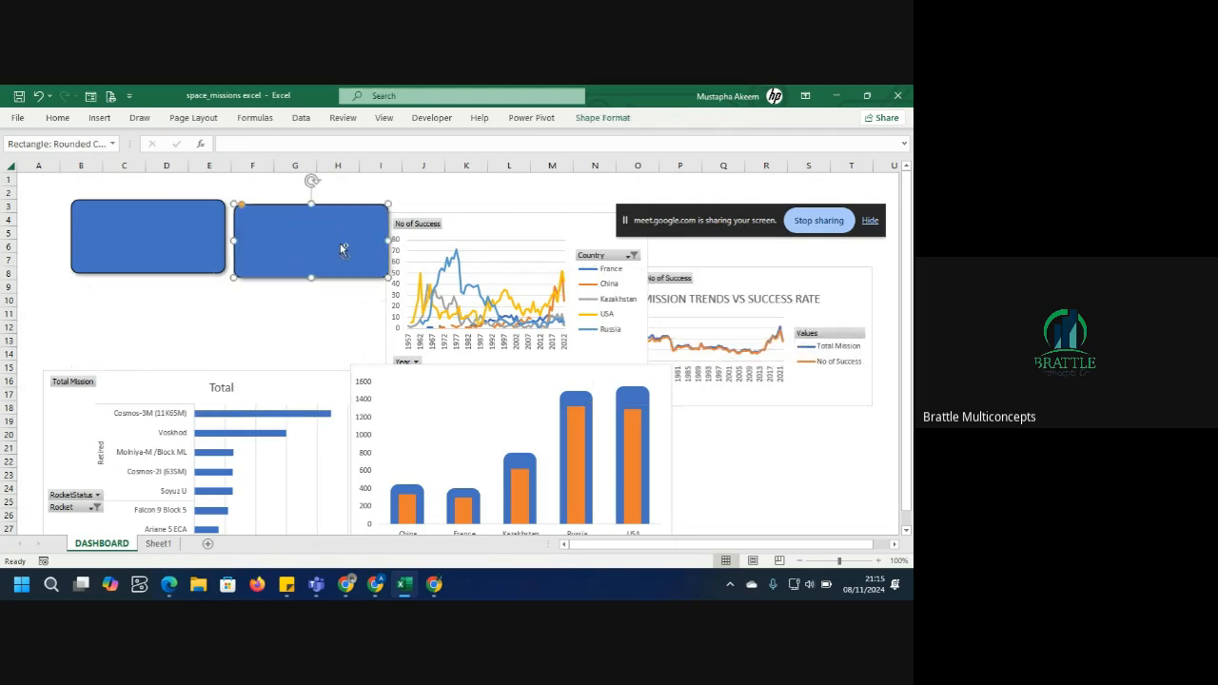
key("ctrl+d")
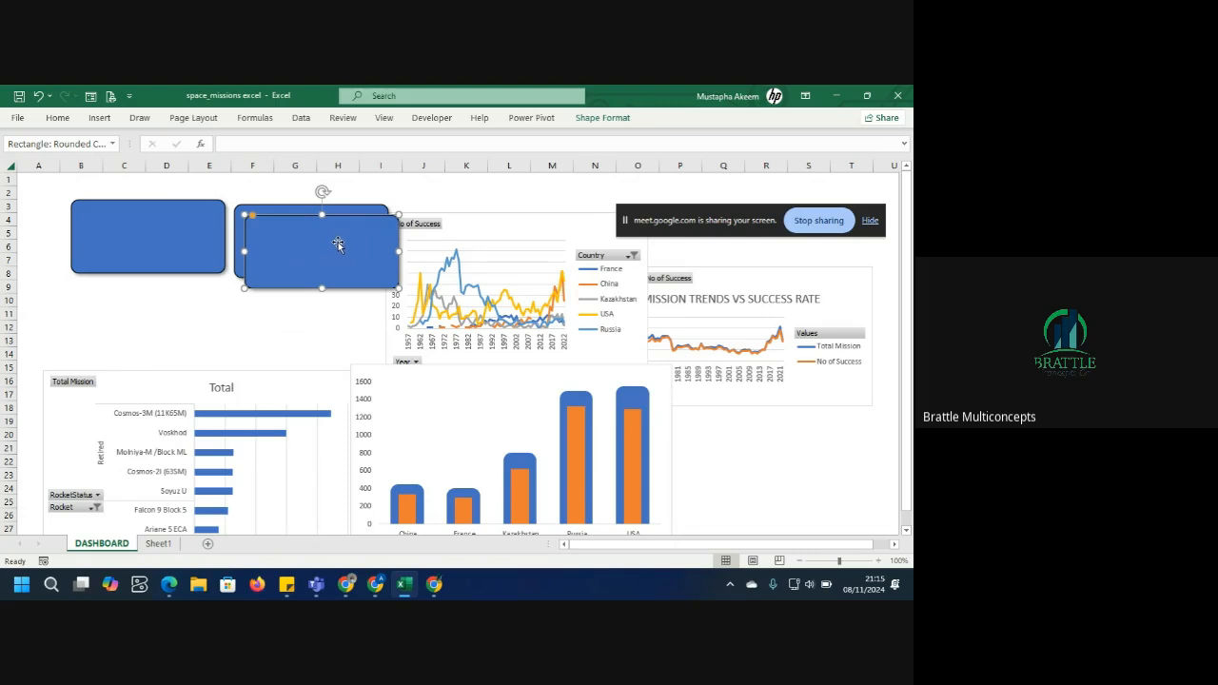
left_click_drag(340, 247, 169, 316)
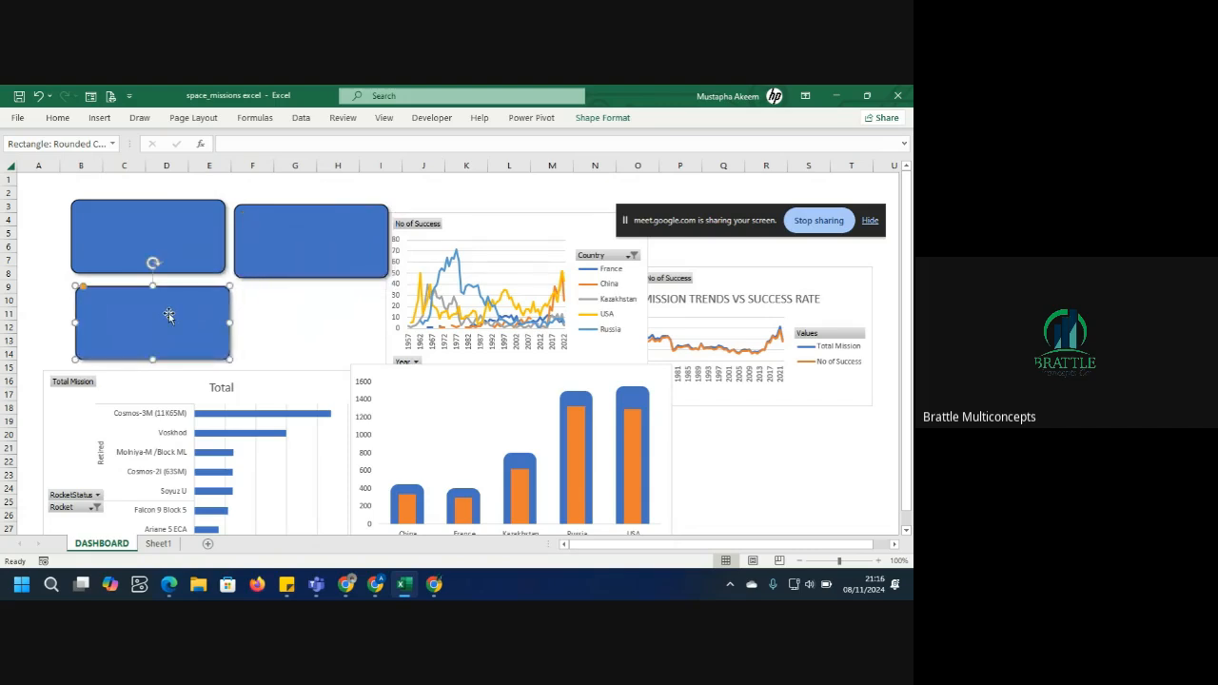
Create three more rounded-rectangle copies, placing a narrow one beside the lower card and two over the charts.
key("ctrl+d")
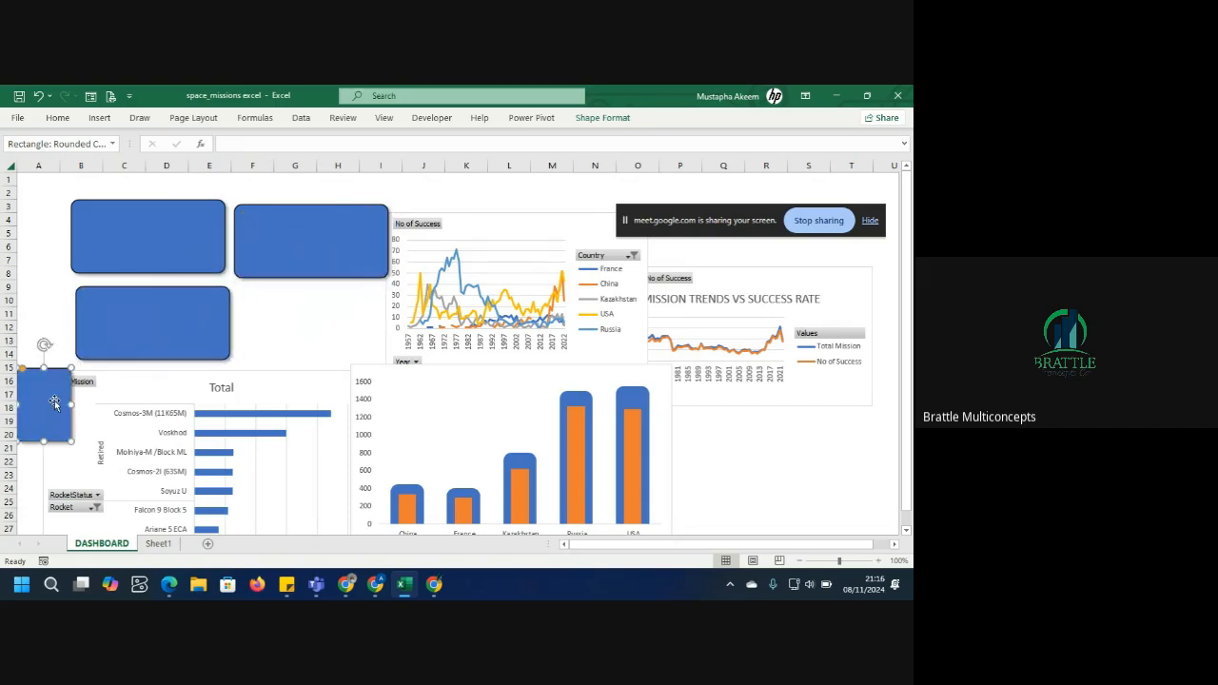
left_click_drag(54, 404, 335, 325)
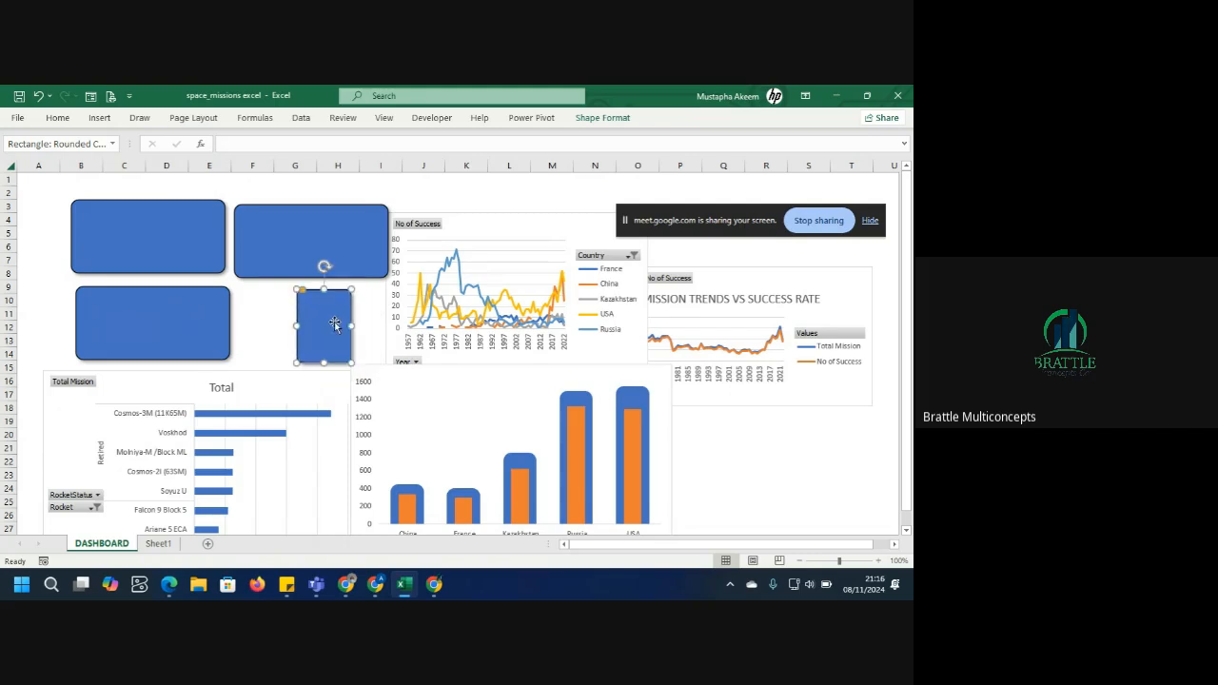
key("ctrl+d")
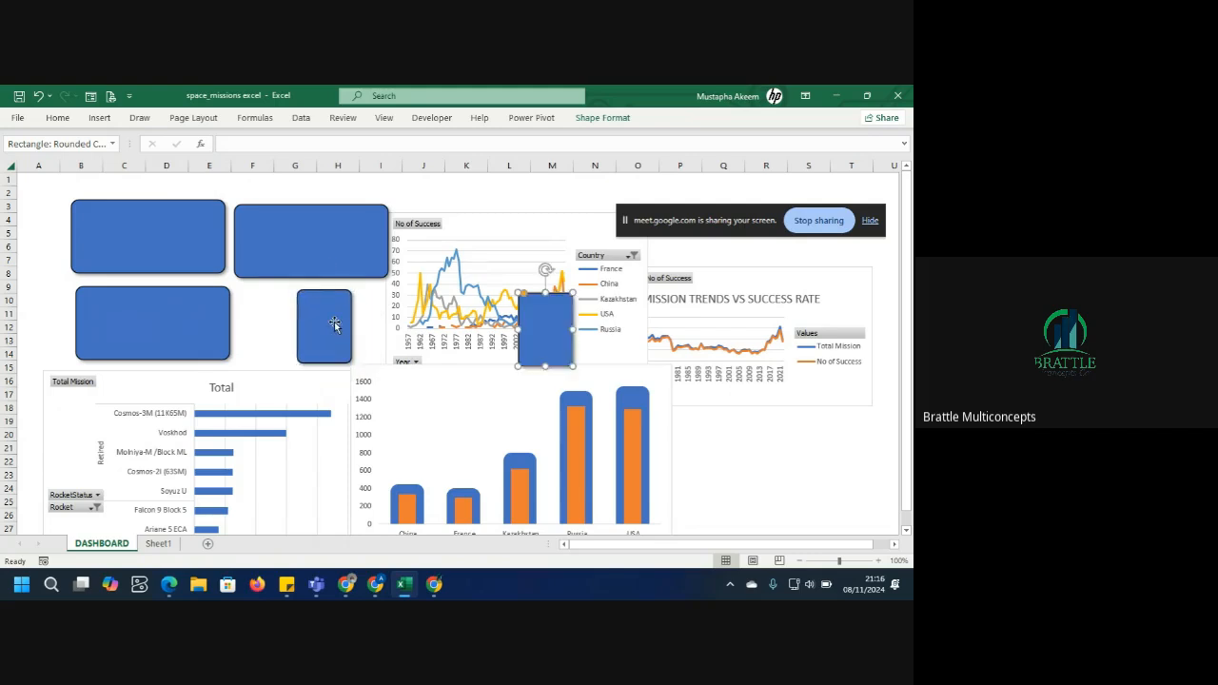
key("ctrl+d")
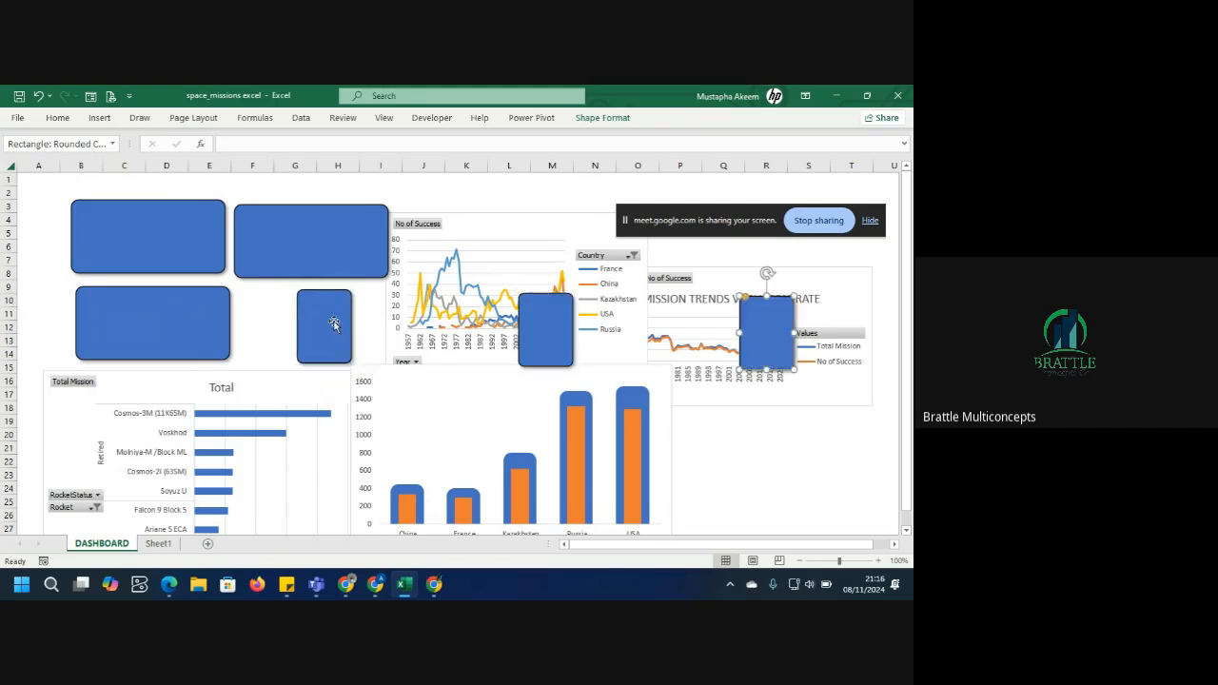
Nudge the lower card and the top-left card slightly into position.
left_click(323, 332)
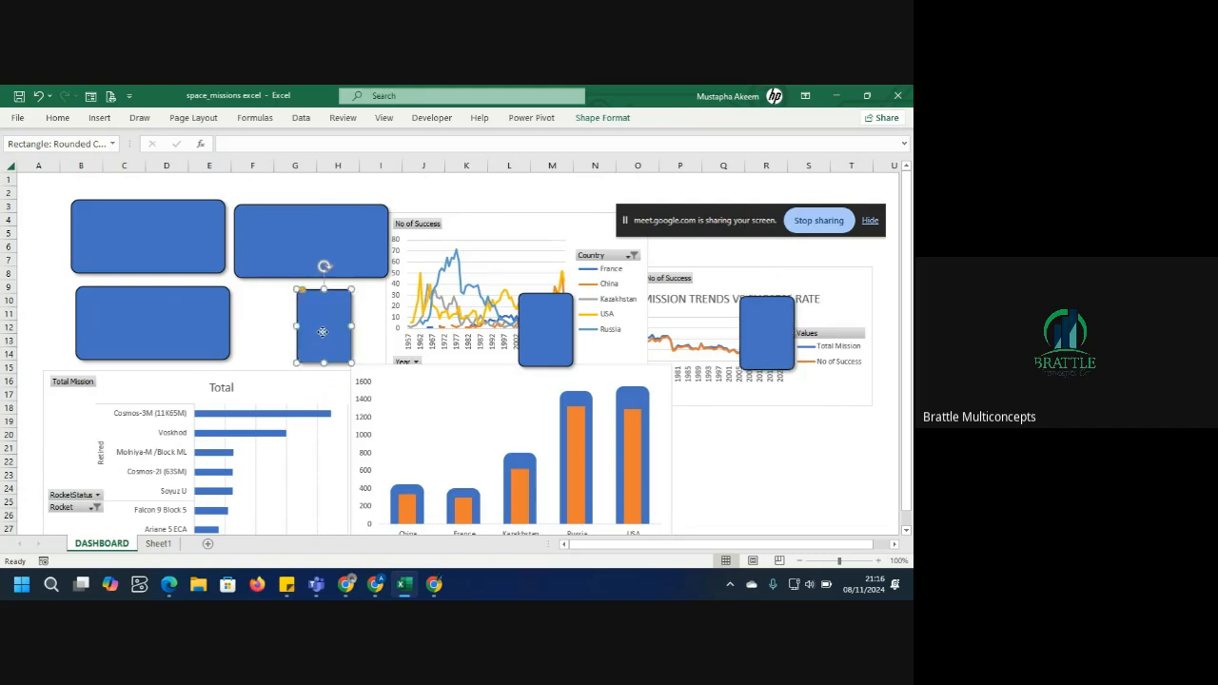
left_click(203, 263)
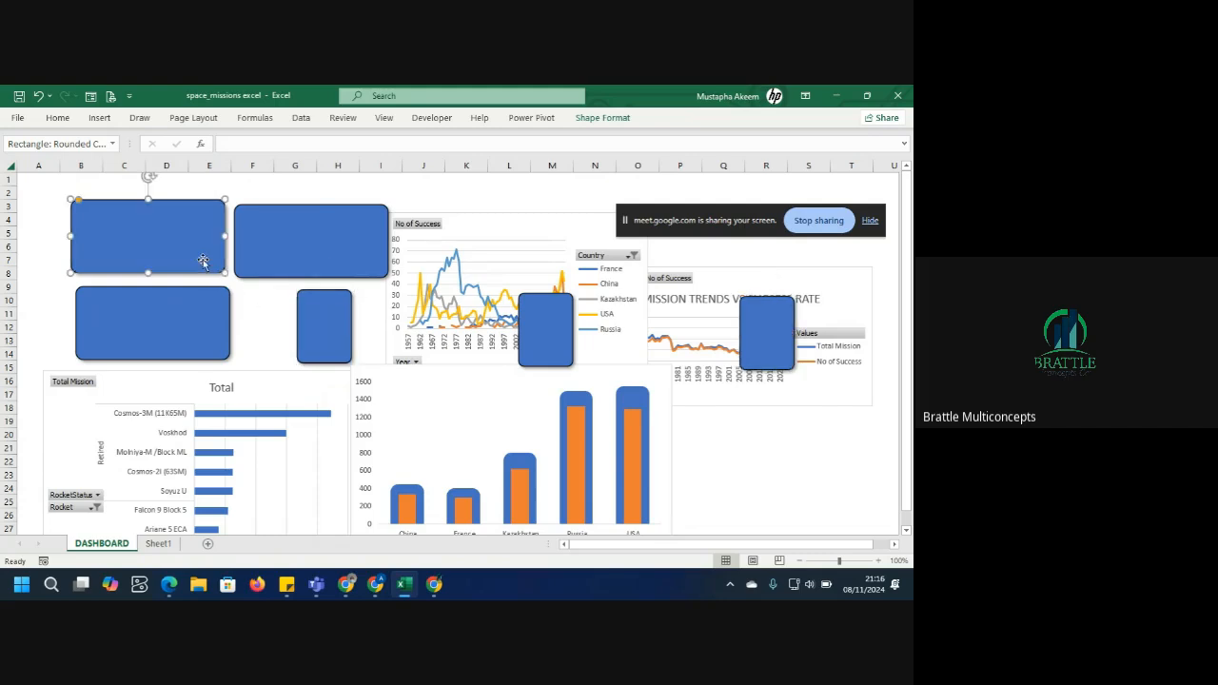
left_click(194, 344)
left_click_drag(194, 344, 221, 361)
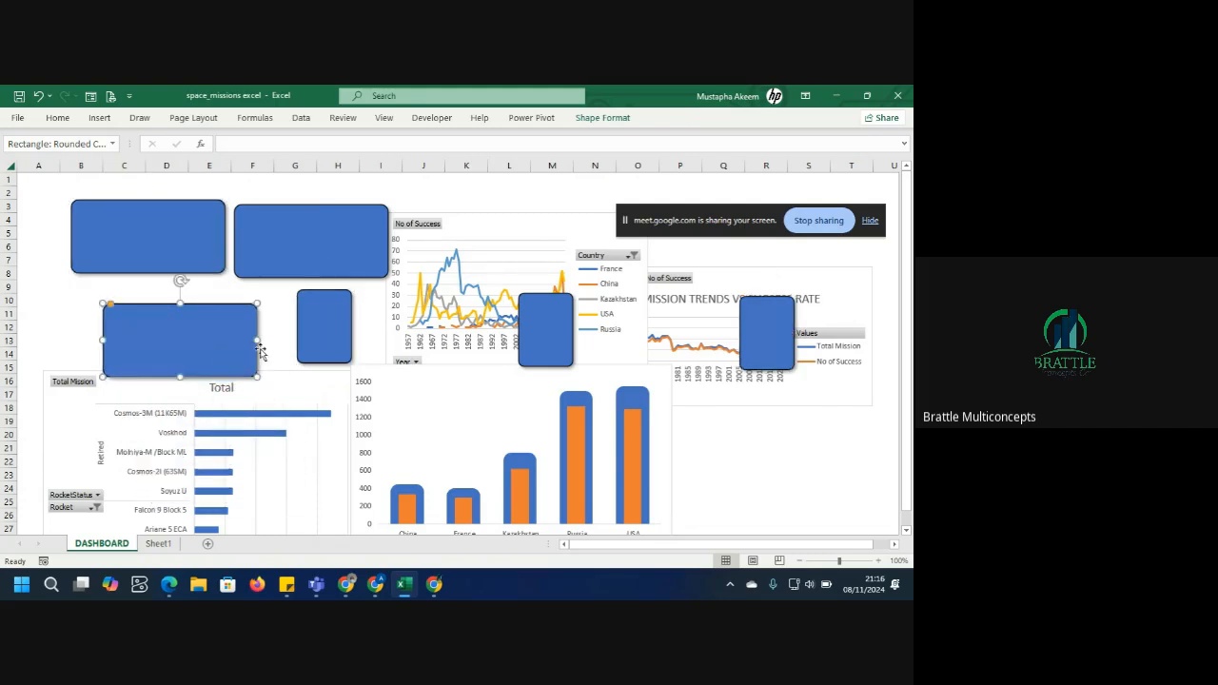
left_click(141, 253)
left_click_drag(140, 253, 148, 260)
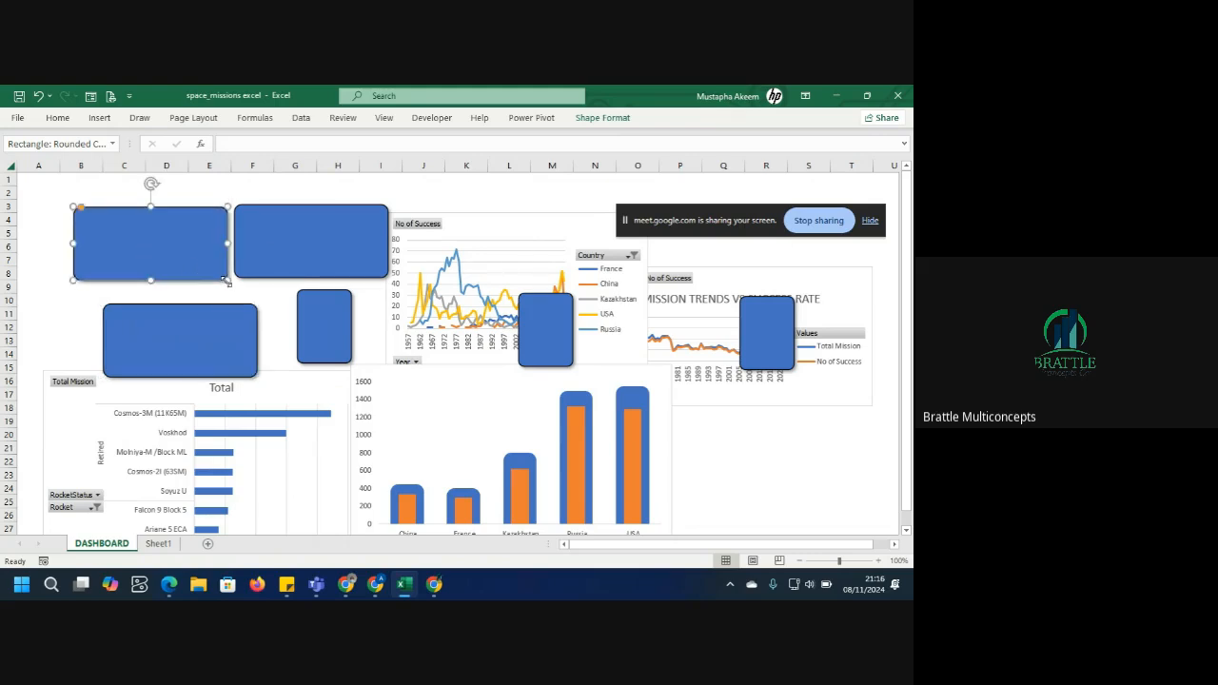
Resize the two top cards narrower and line them up edge to edge.
left_click_drag(225, 281, 200, 272)
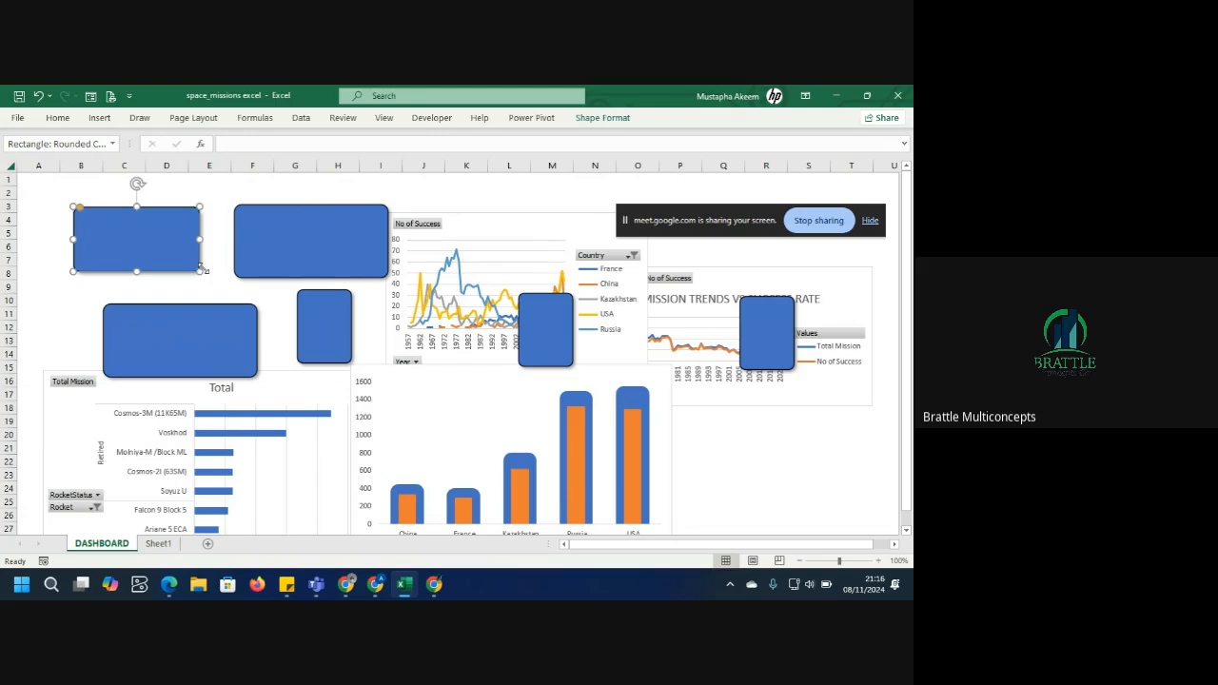
left_click_drag(296, 248, 264, 250)
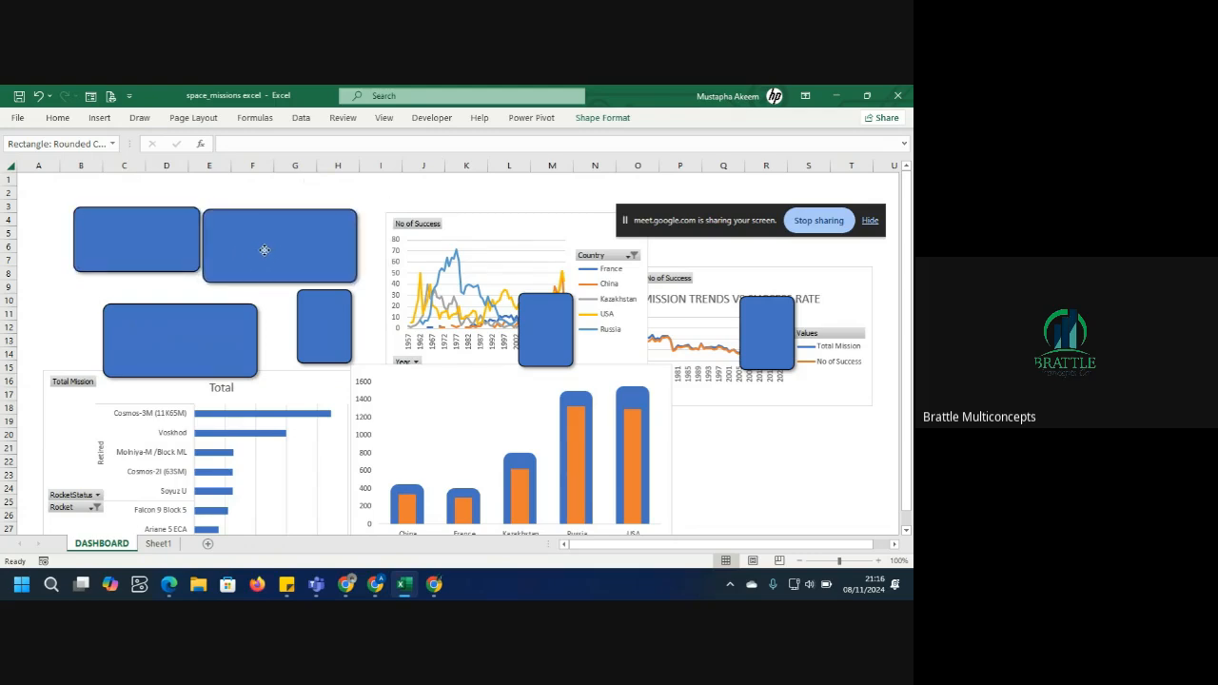
mouse_move(361, 286)
left_mouse_down()
mouse_move(343, 278)
mouse_move(361, 289)
left_mouse_up()
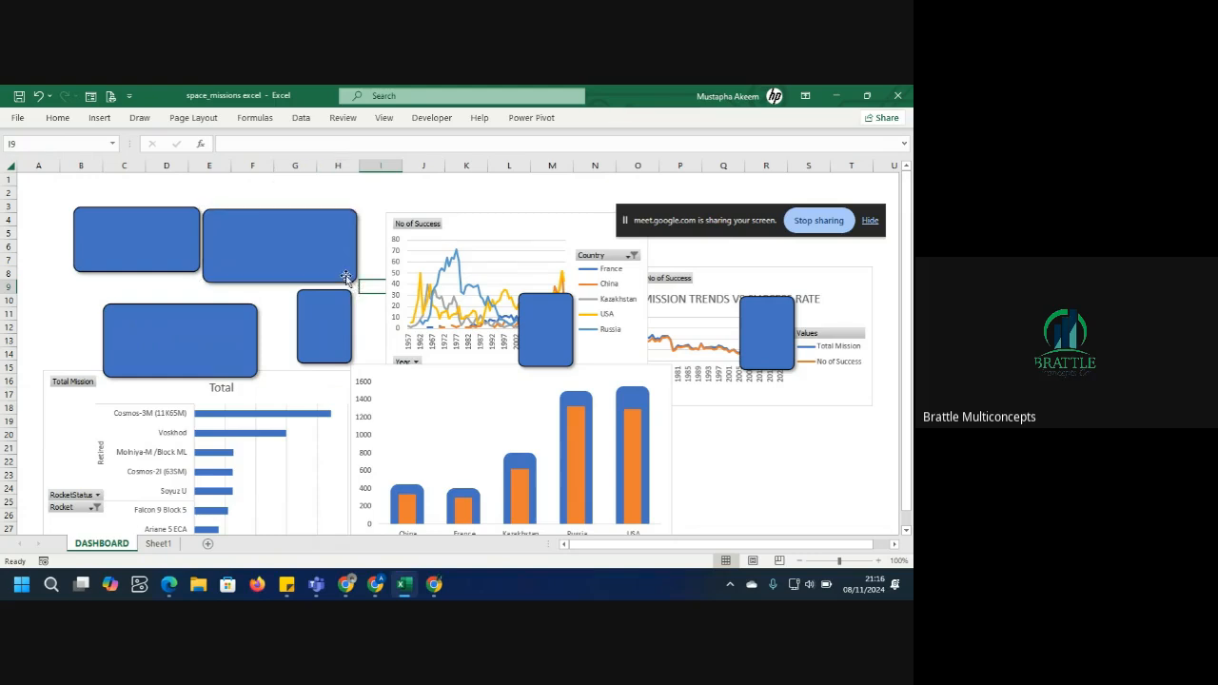
left_click(339, 267)
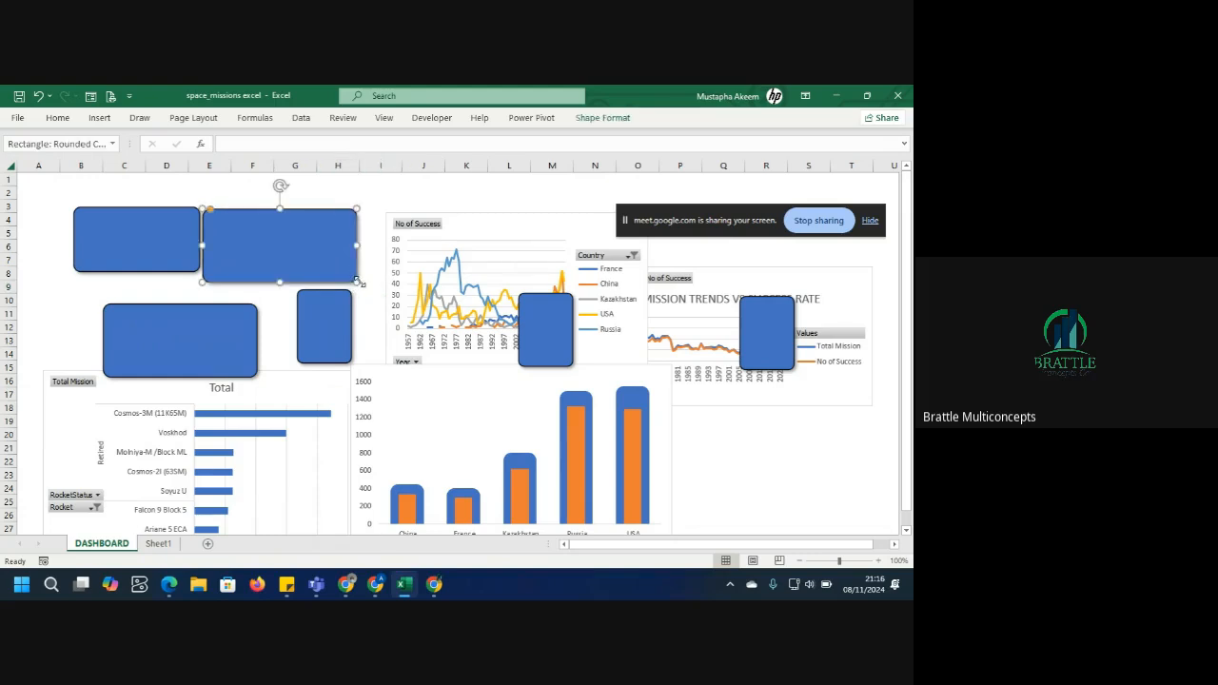
left_click_drag(358, 283, 316, 240)
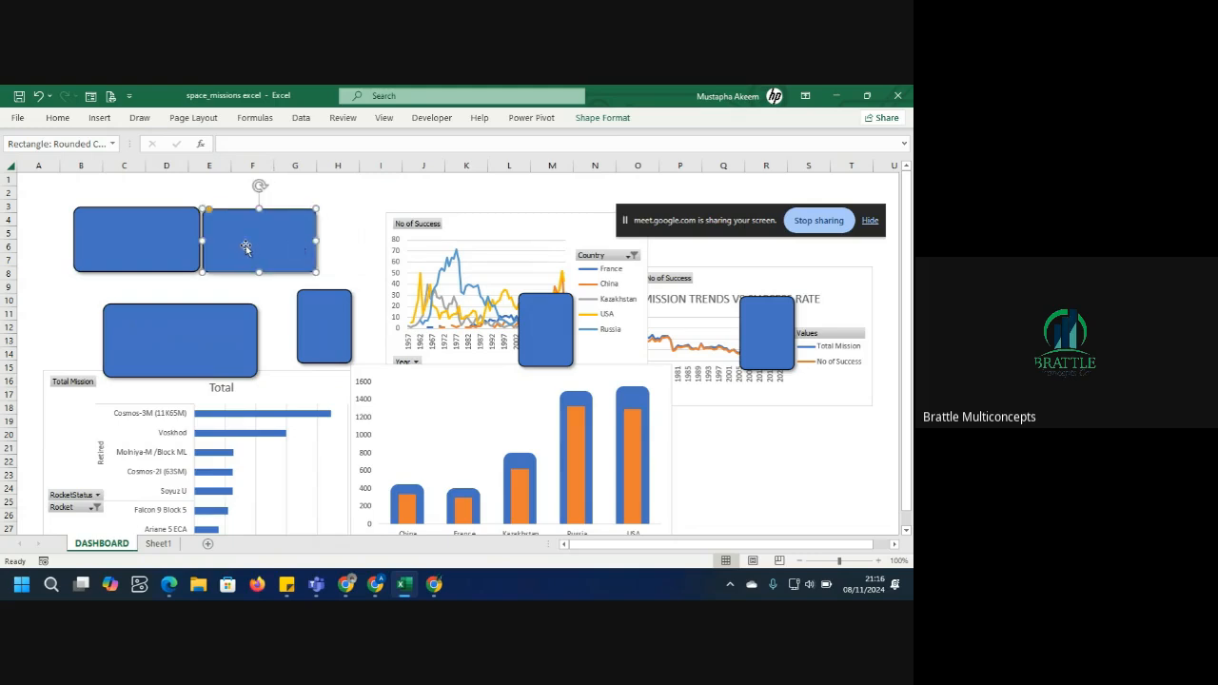
left_click(183, 247)
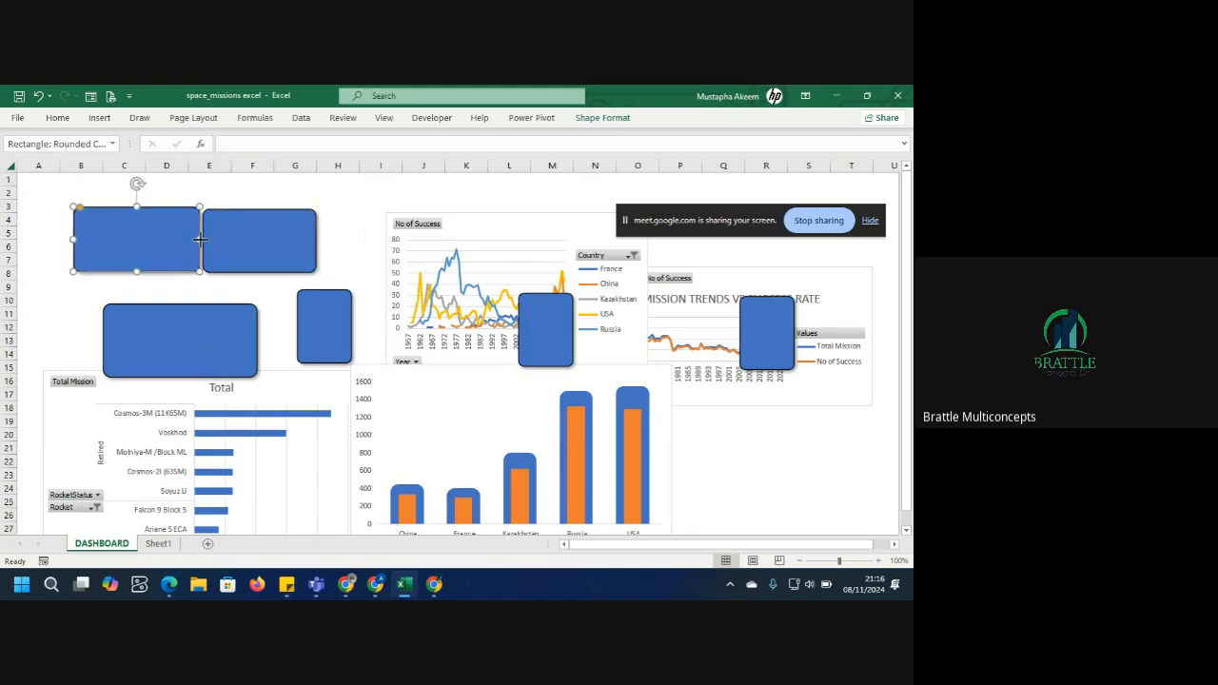
mouse_move(199, 239)
left_mouse_down()
mouse_move(188, 237)
mouse_move(216, 237)
left_mouse_up()
Move the Total bar chart toward the centre and enlarge the lower rounded rectangle into a tall panel under the top cards.
left_click(196, 320)
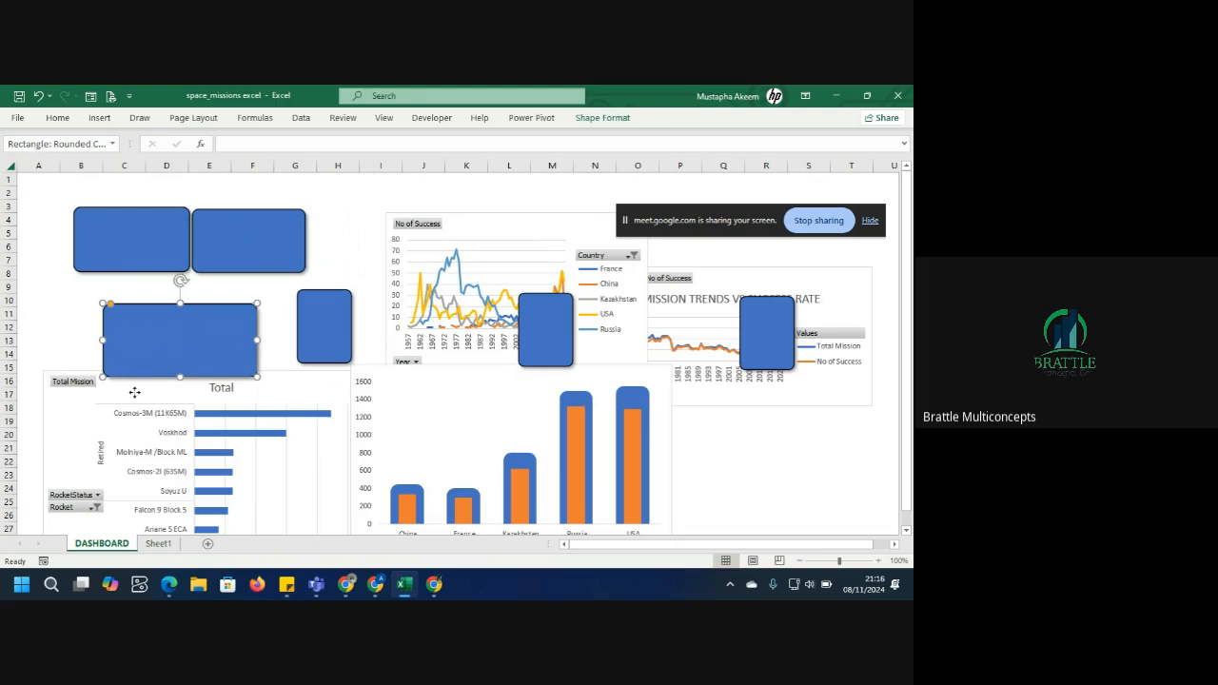
left_click_drag(134, 392, 461, 264)
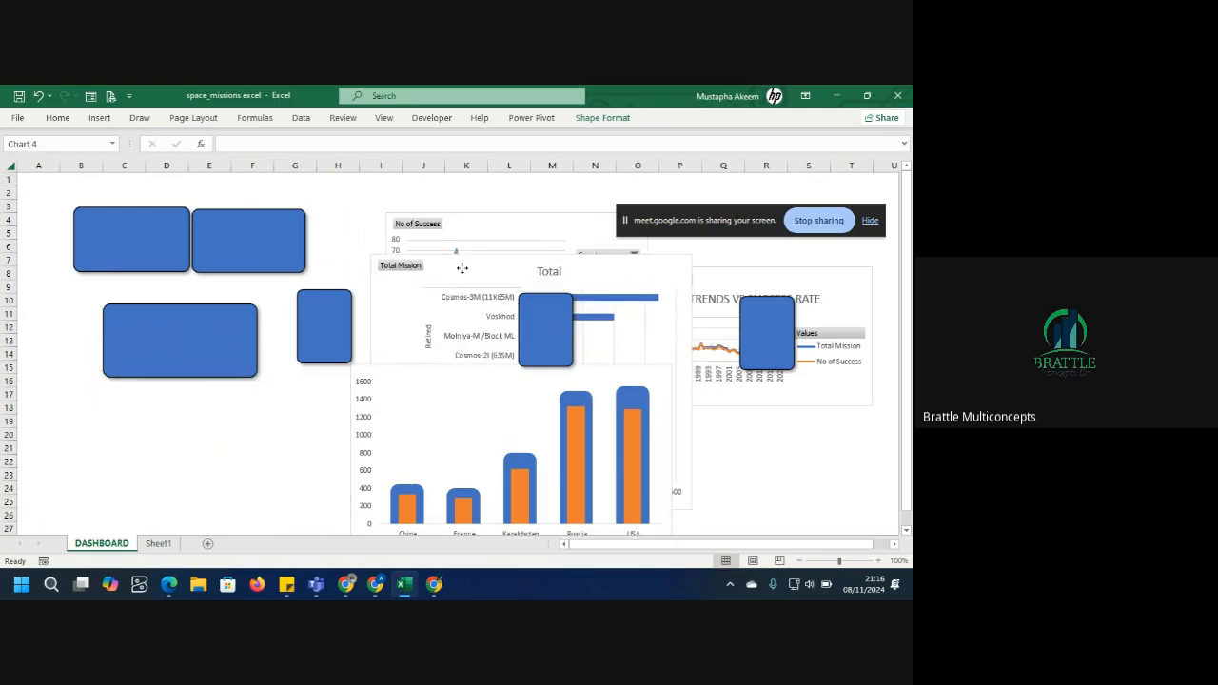
left_click(170, 343)
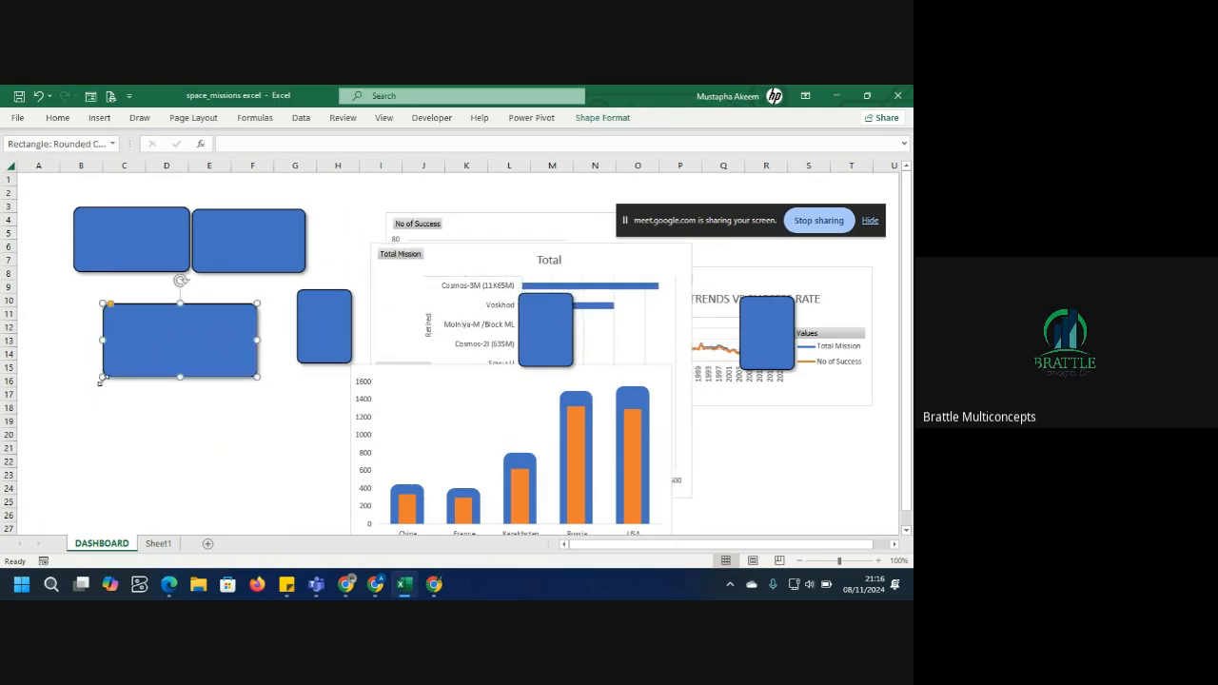
left_click_drag(101, 380, 65, 473)
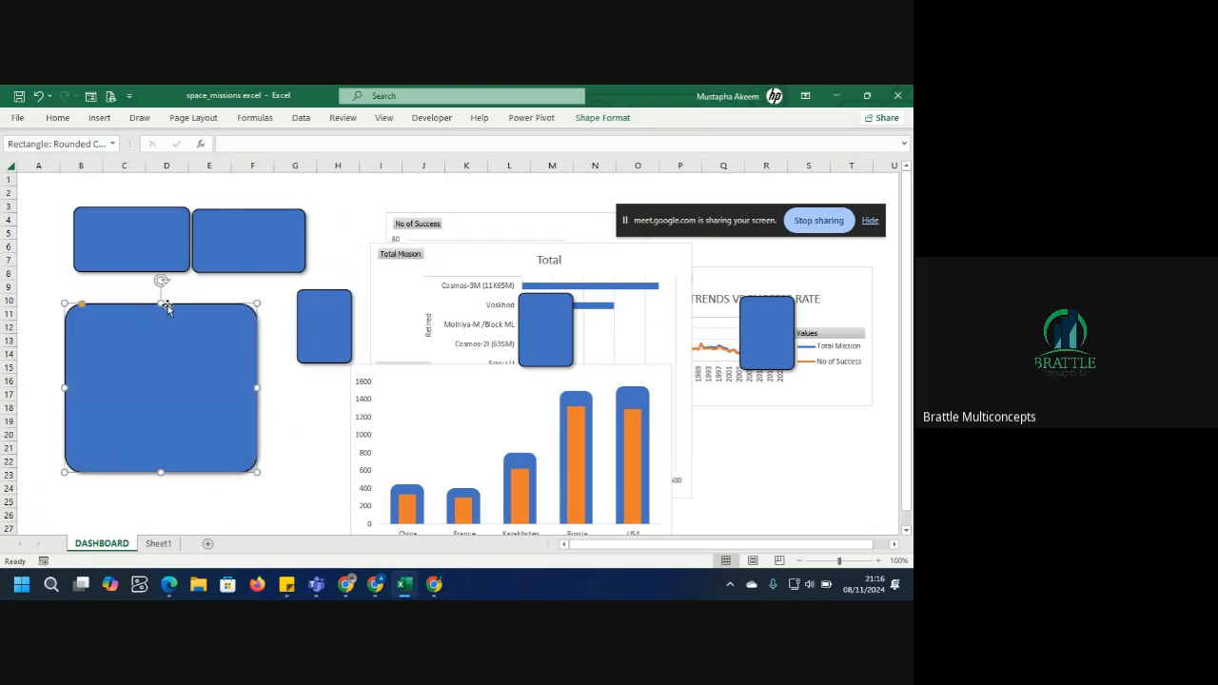
left_click_drag(166, 307, 172, 283)
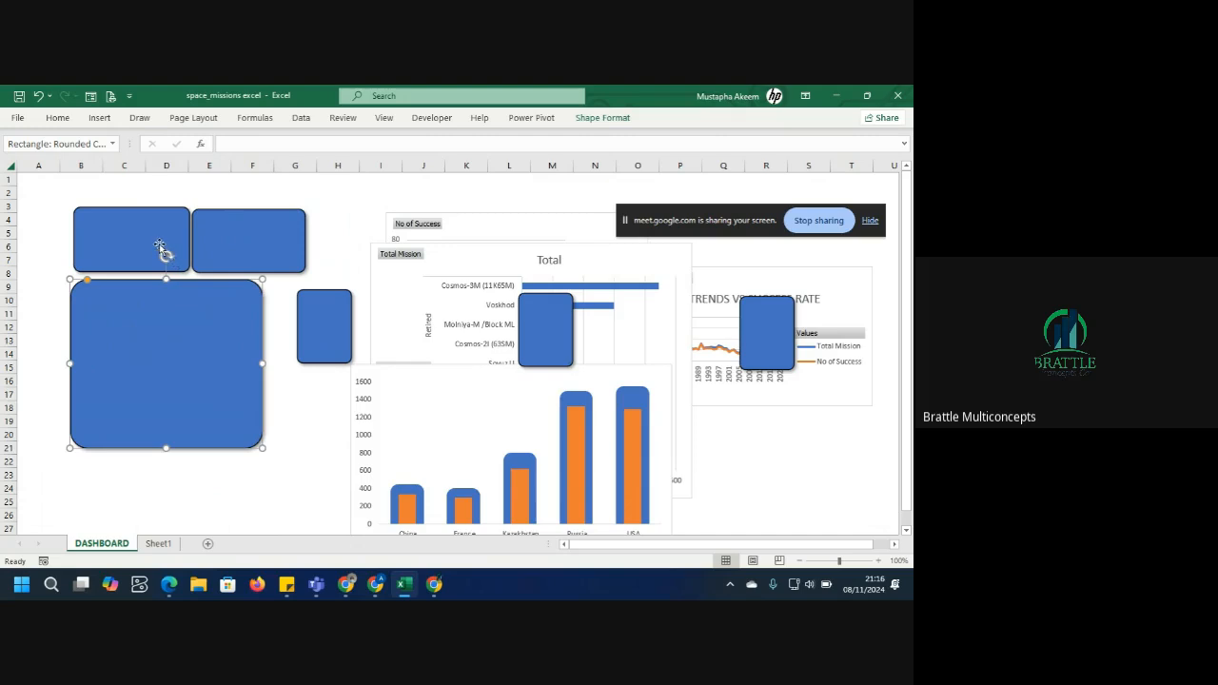
left_click(160, 247)
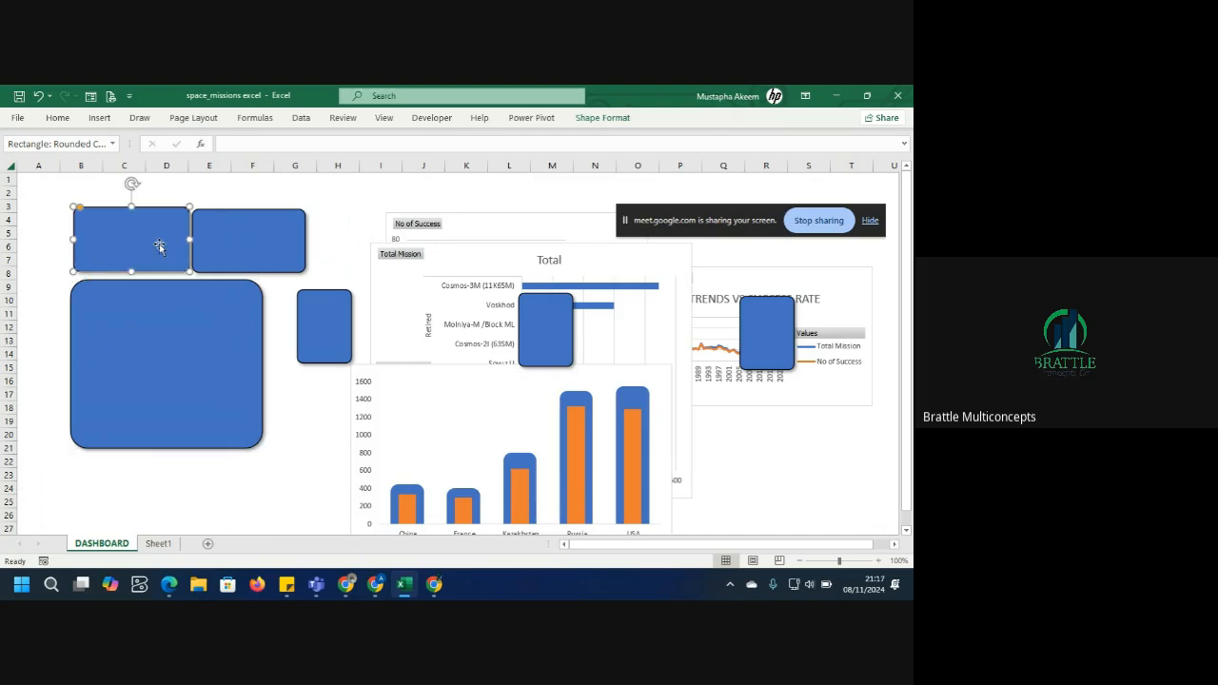
Create a copy of the DASHBOARD sheet.
right_click(93, 539)
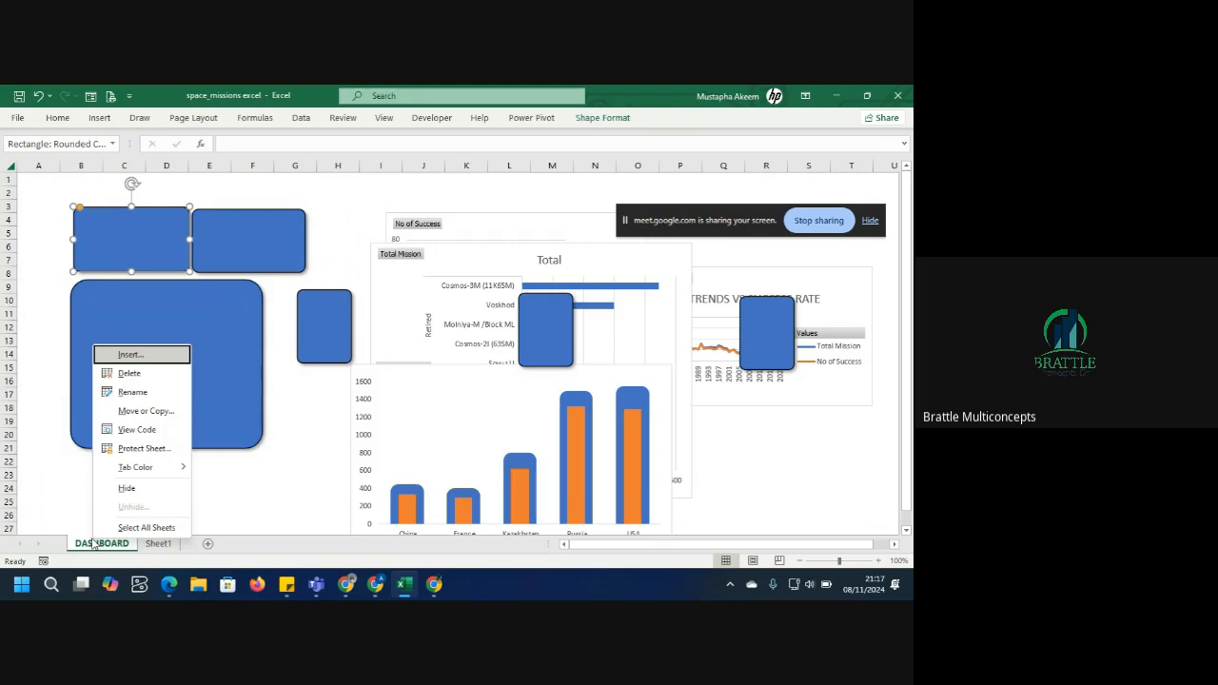
left_click(143, 413)
left_click(93, 464)
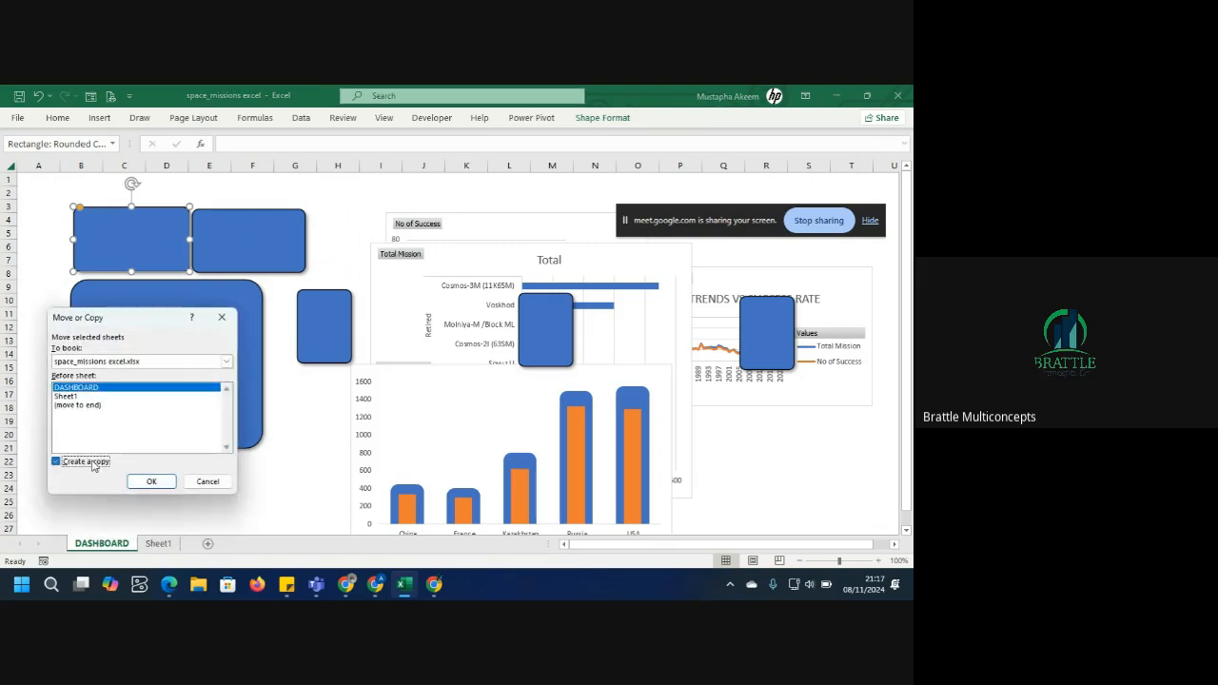
left_click(152, 482)
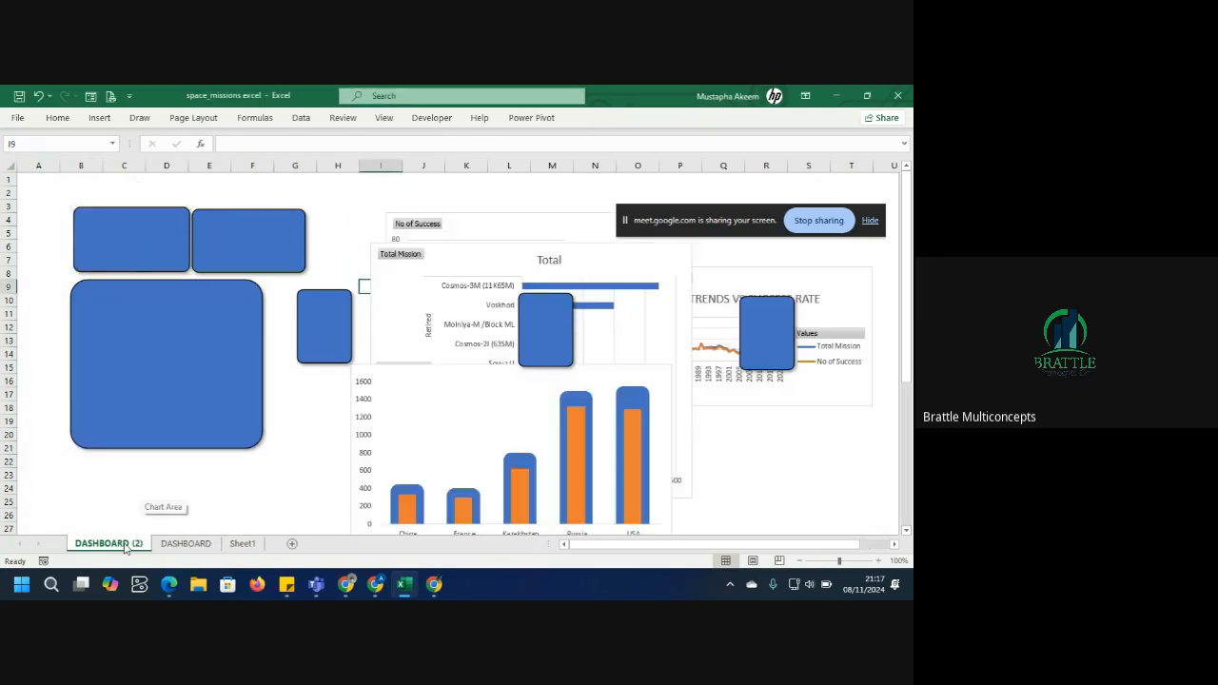
Rename the original DASHBOARD sheet to CHART.
left_click(181, 545)
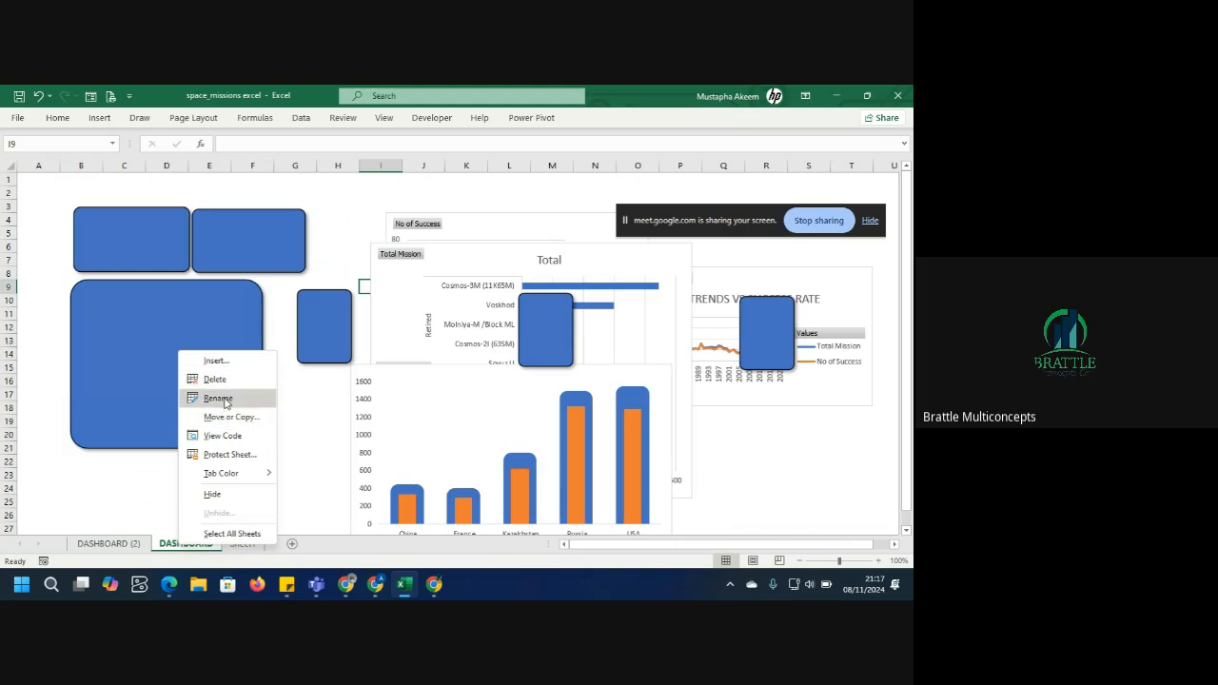
left_click(218, 398)
type("CH")
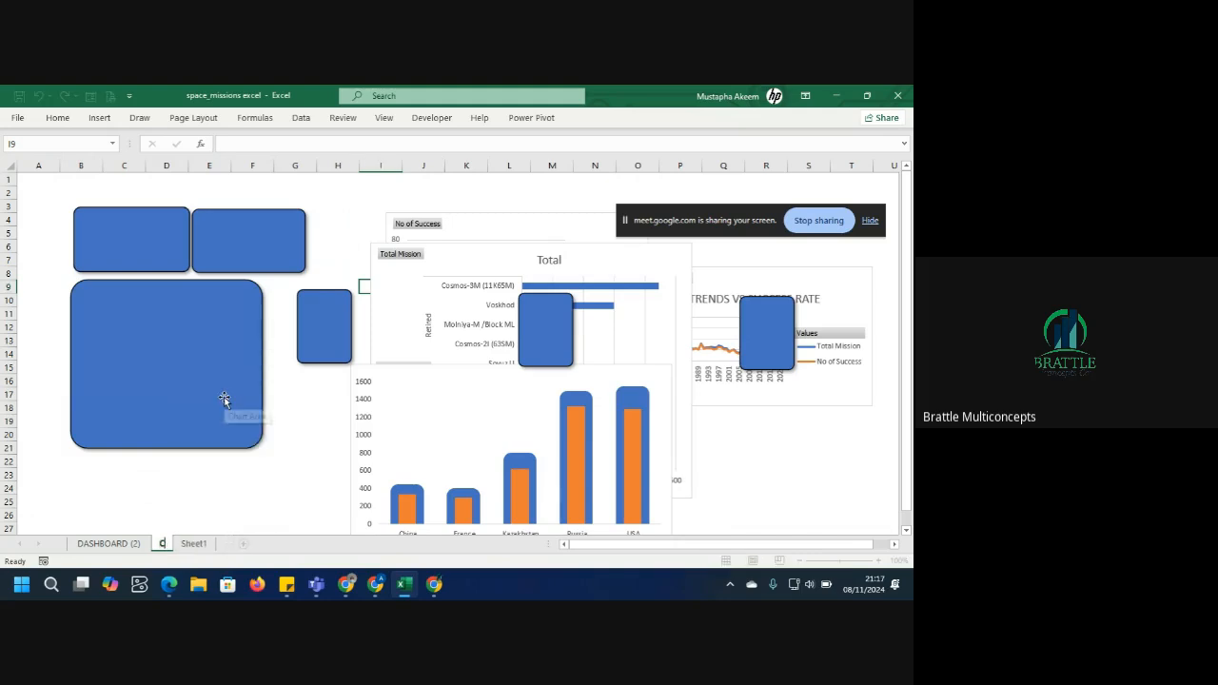
type("ART")
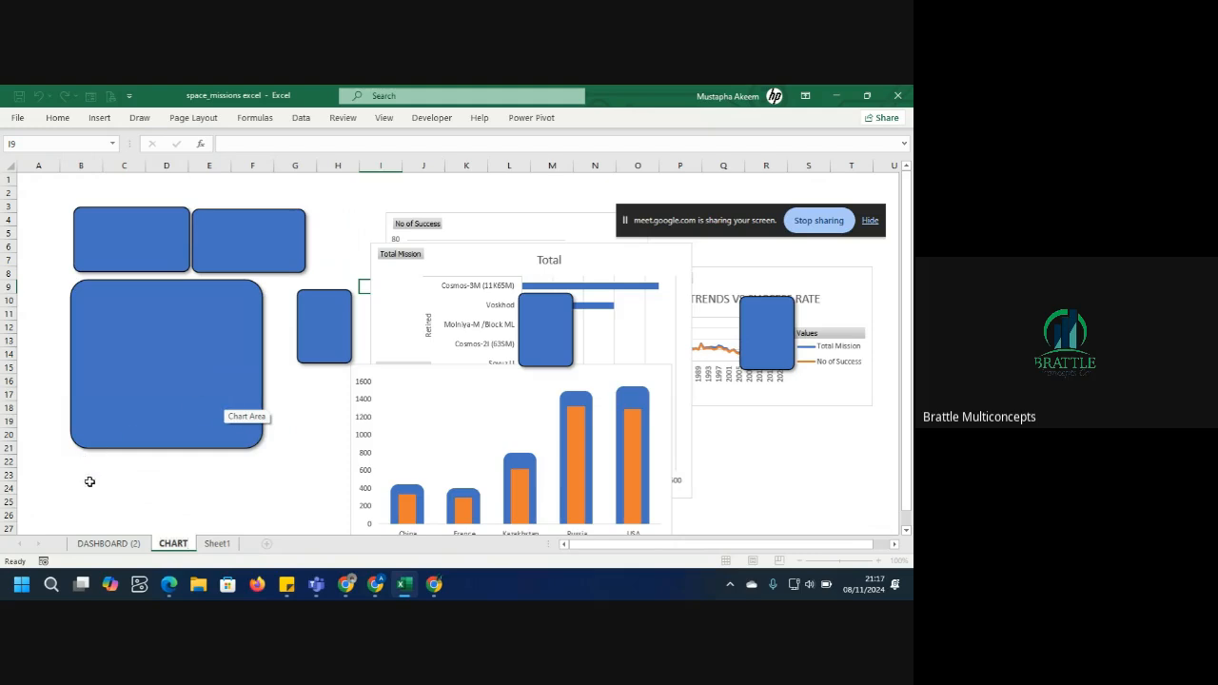
Rename the DASHBOARD (2) sheet to DASHBOARD.
left_click(107, 544)
right_click(106, 540)
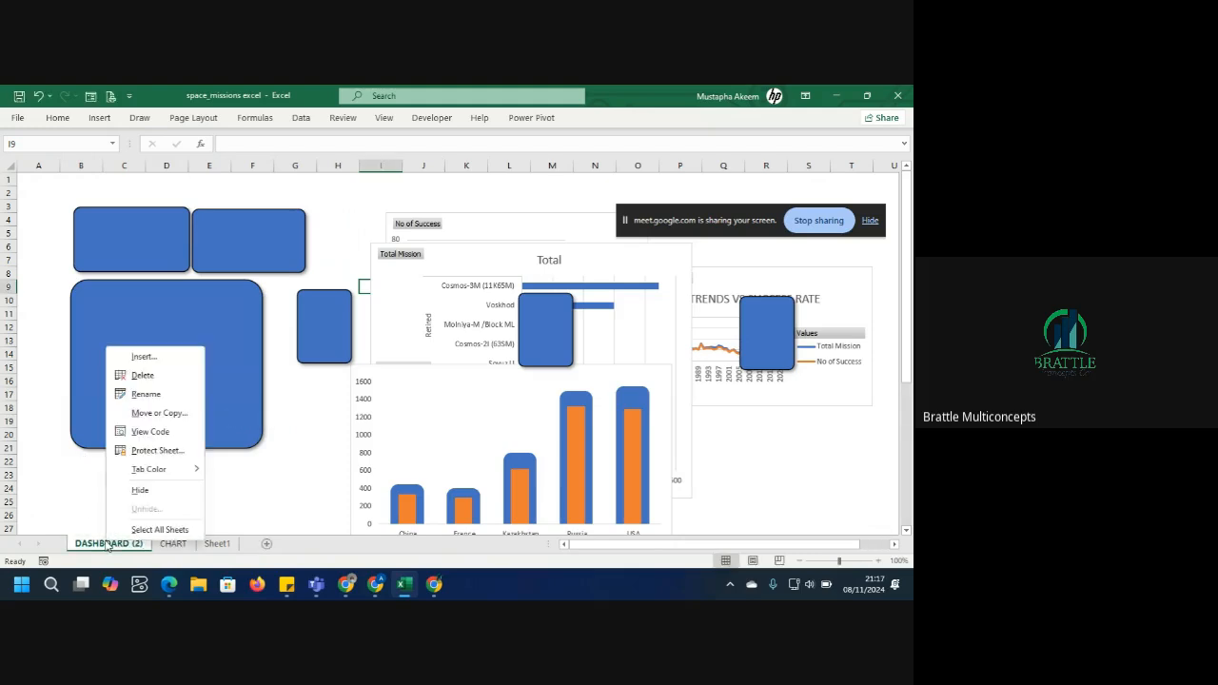
left_click(153, 393)
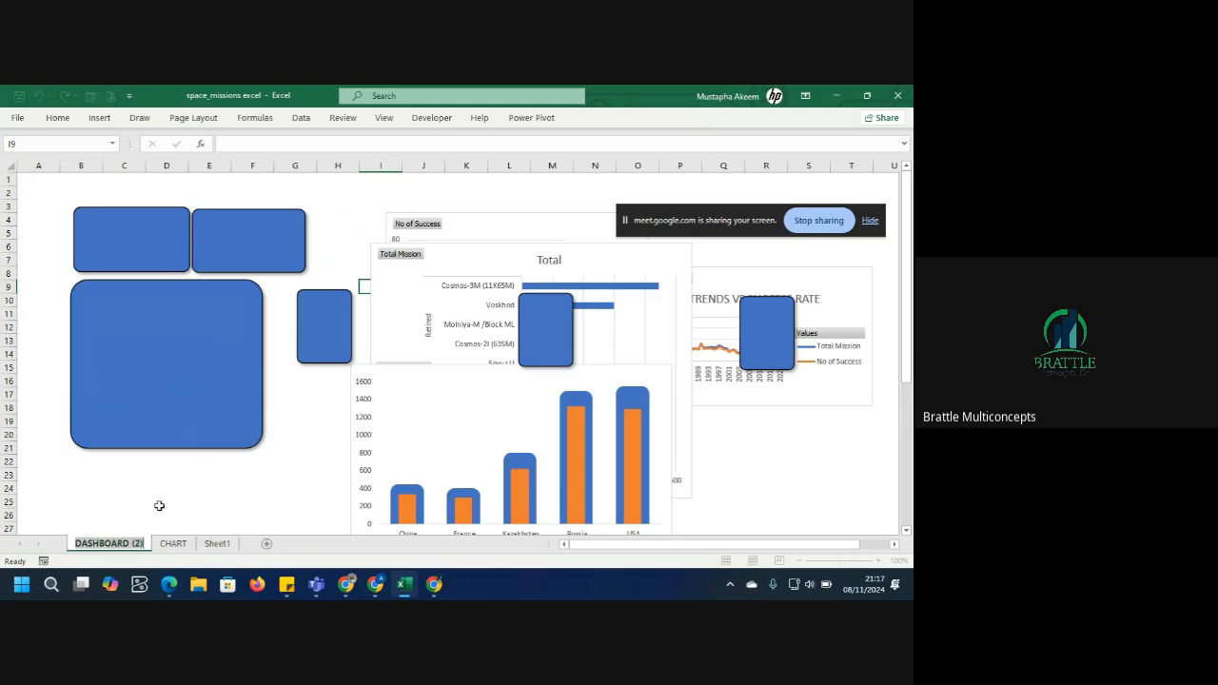
left_click(143, 544)
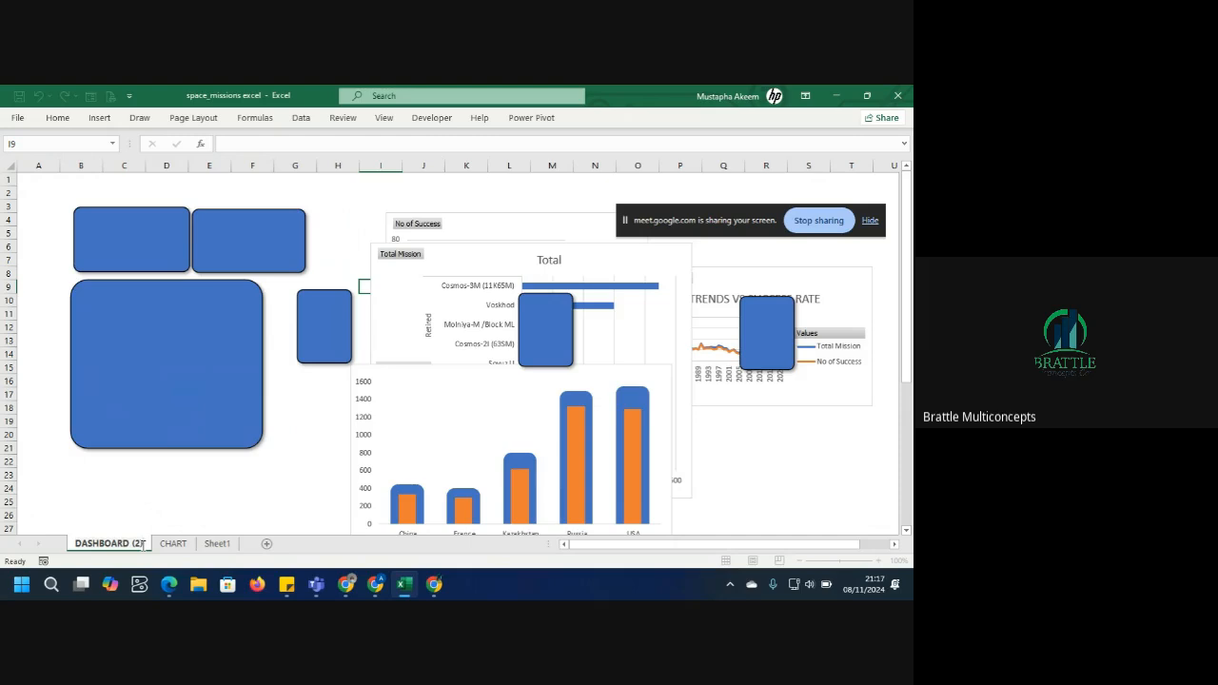
key("BackSpace")
key("BackSpace")
key("BackSpace")
key("BackSpace")
key("Return")
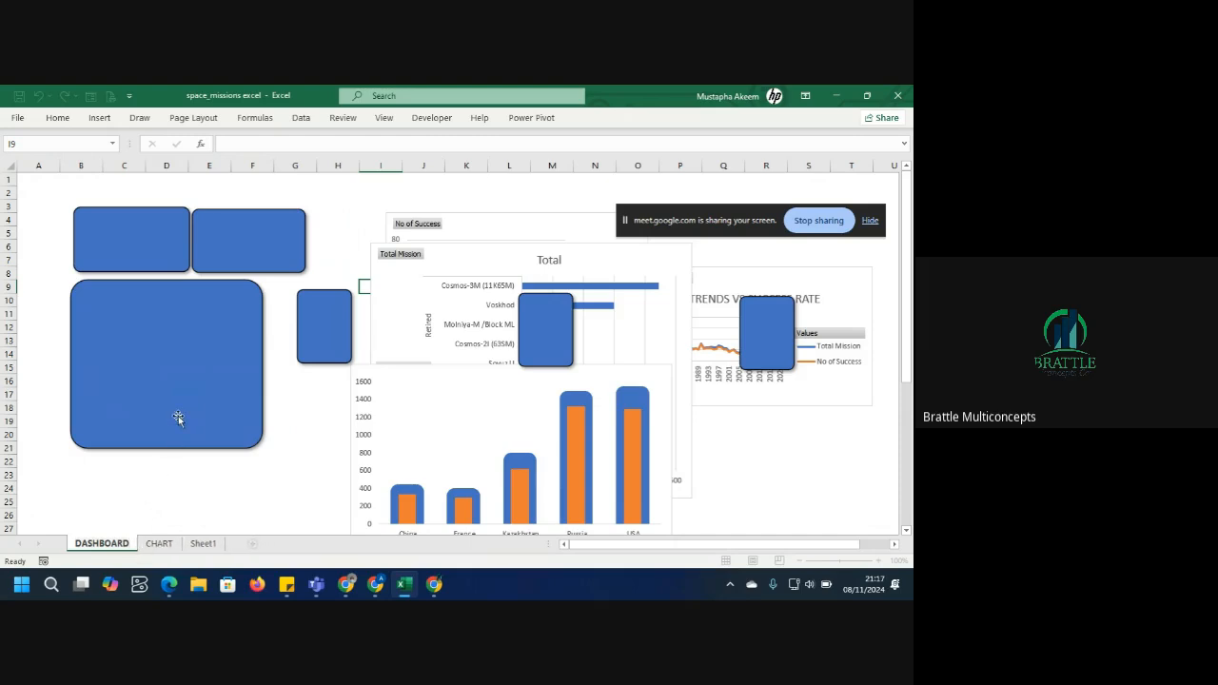
left_click(178, 419)
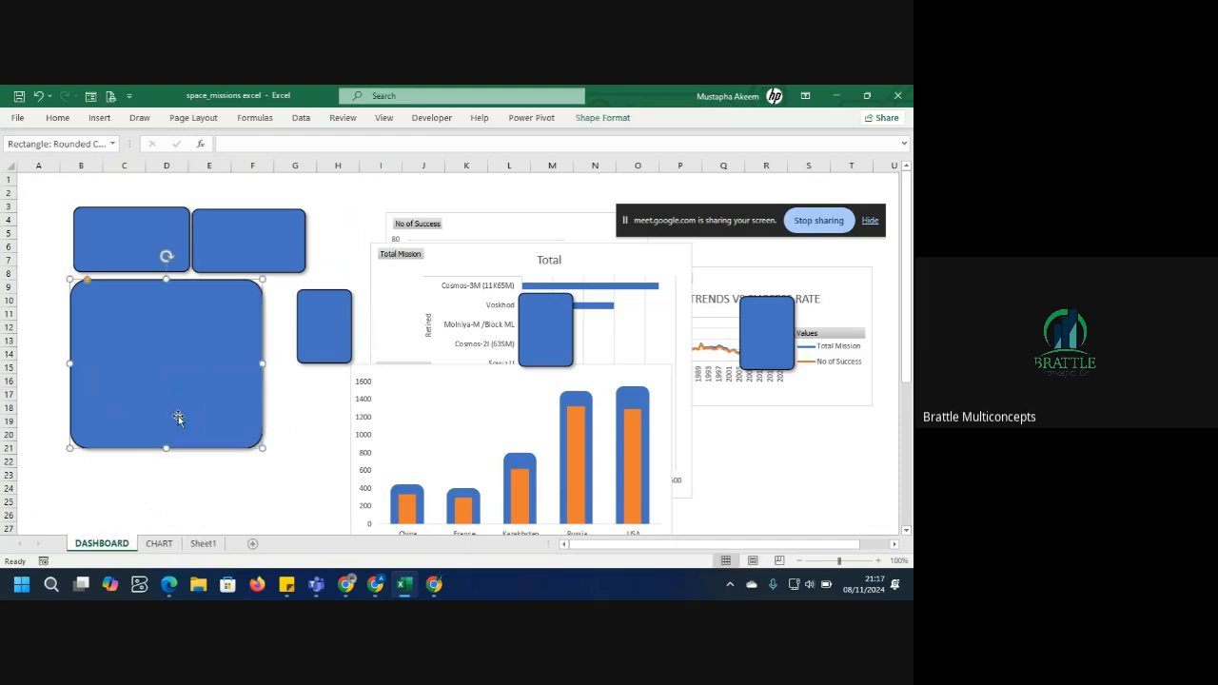
left_click(455, 425)
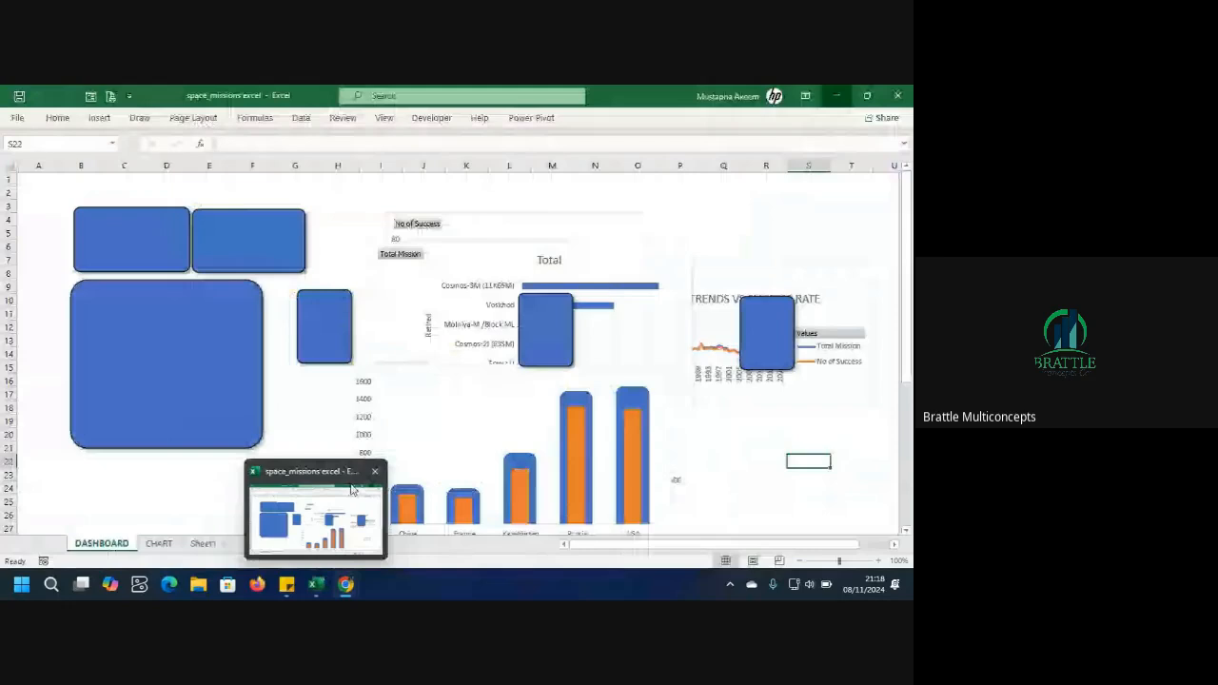
left_click(351, 484)
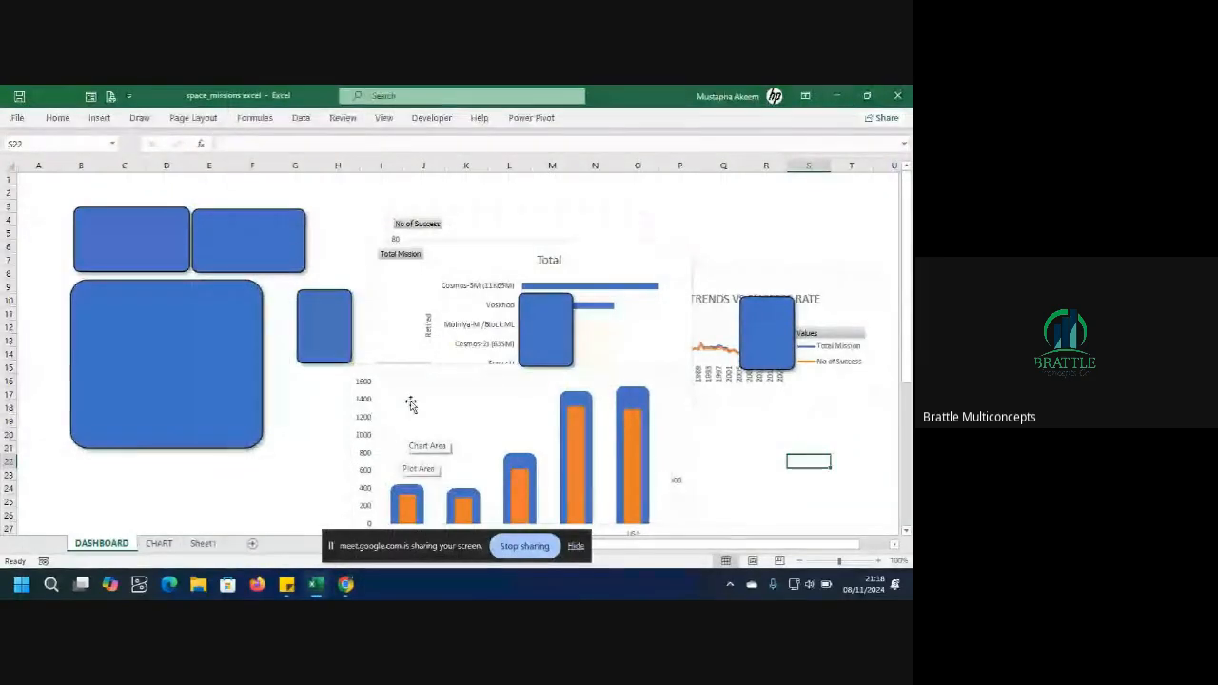
Delete every pivot chart on the DASHBOARD sheet, including the column, bar, line and trend charts.
left_click(420, 387)
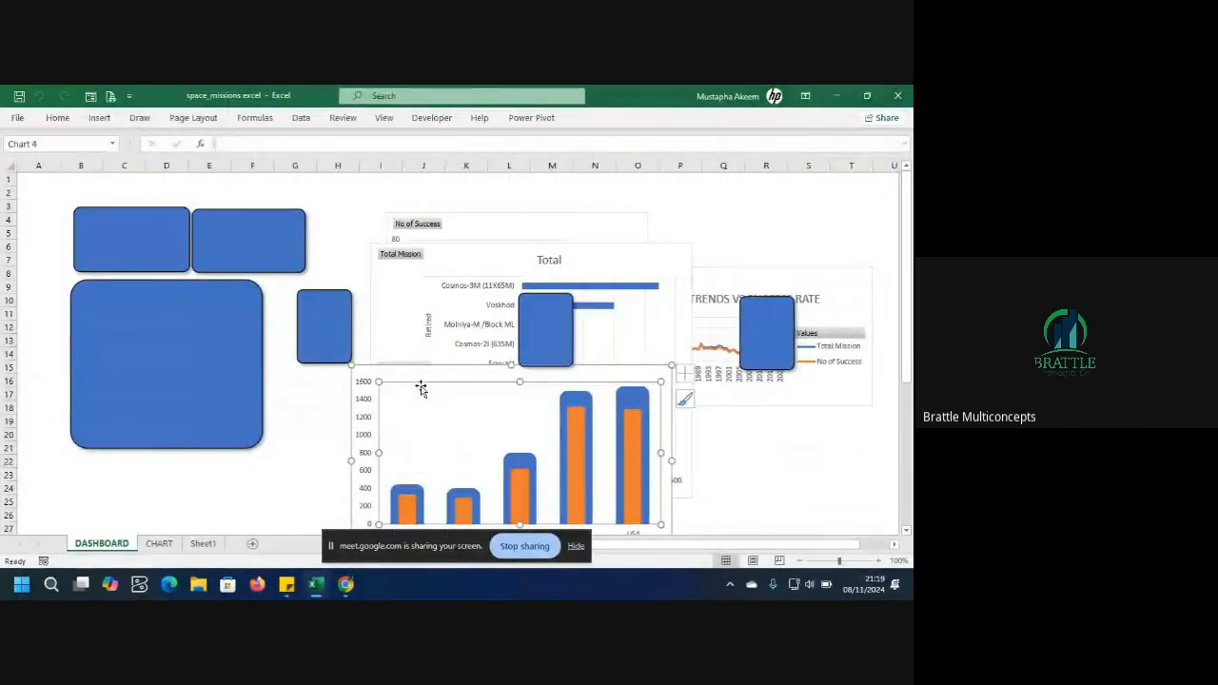
left_click(160, 547)
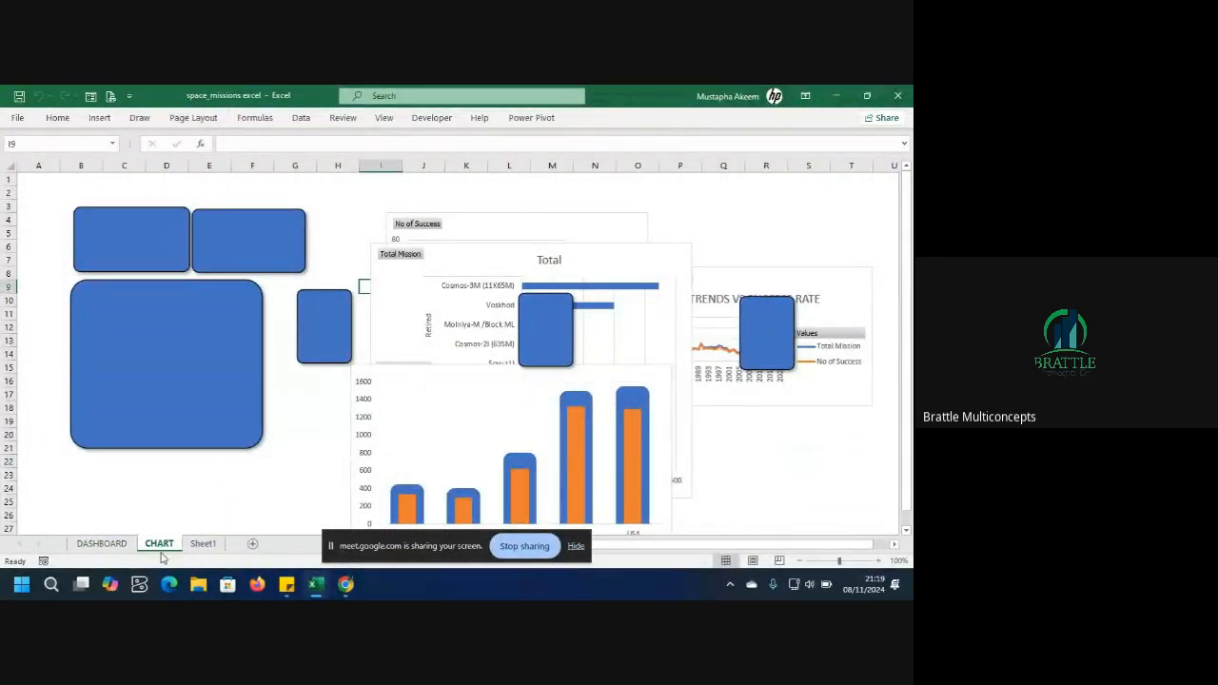
left_click(124, 543)
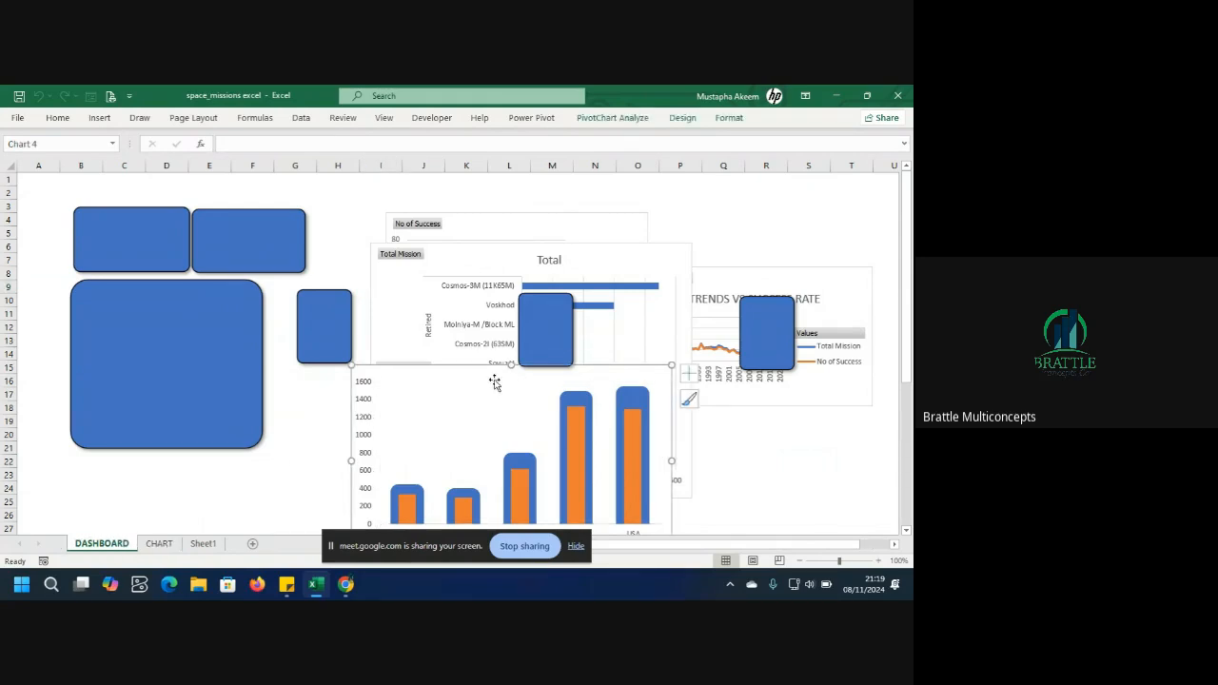
key("Delete")
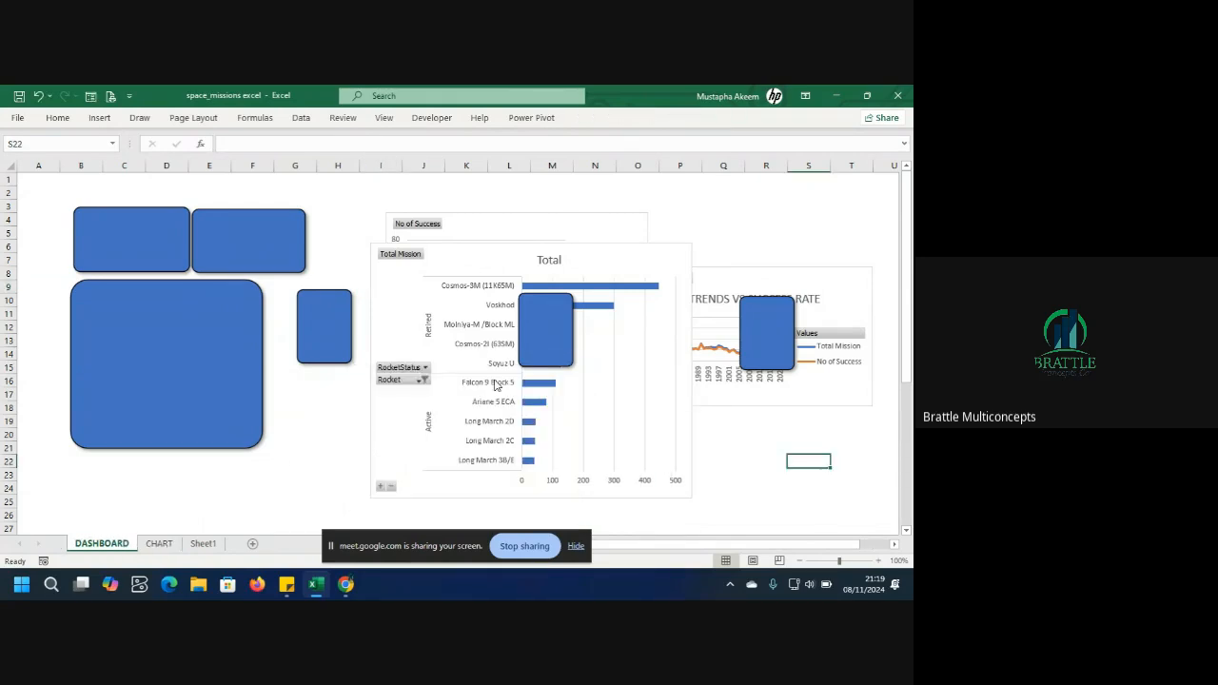
left_click(411, 274)
key("Delete")
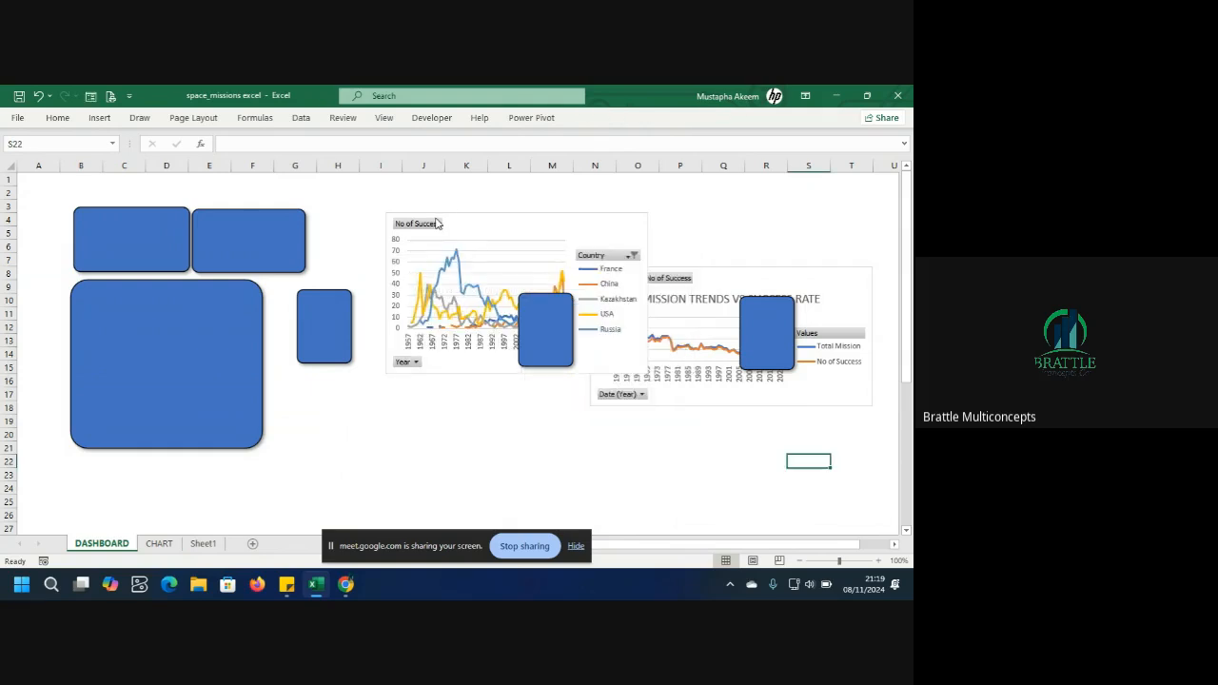
left_click(470, 223)
key("Delete")
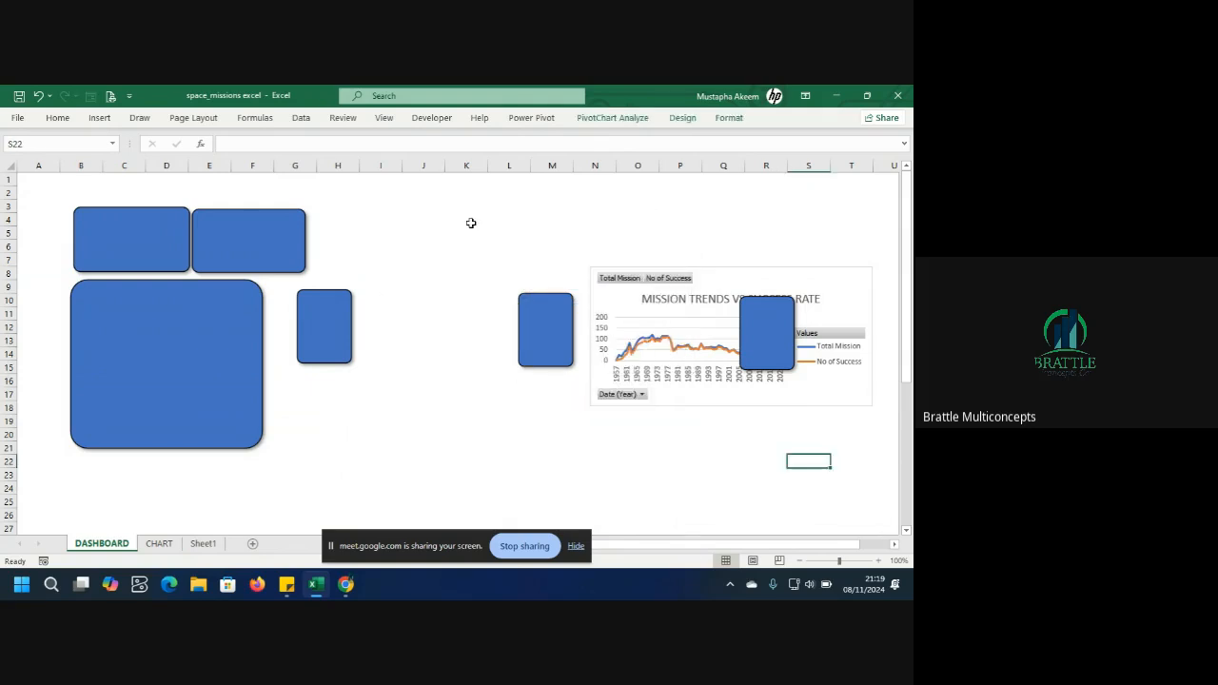
left_click(657, 303)
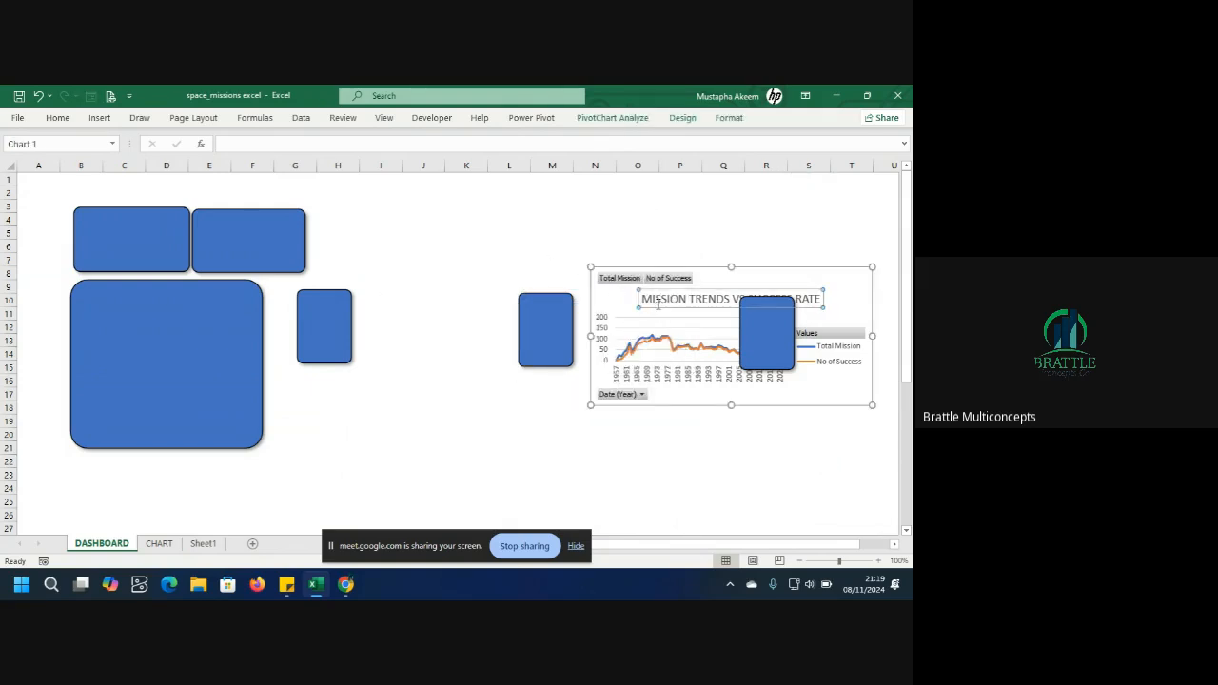
key("Delete")
left_click(692, 295)
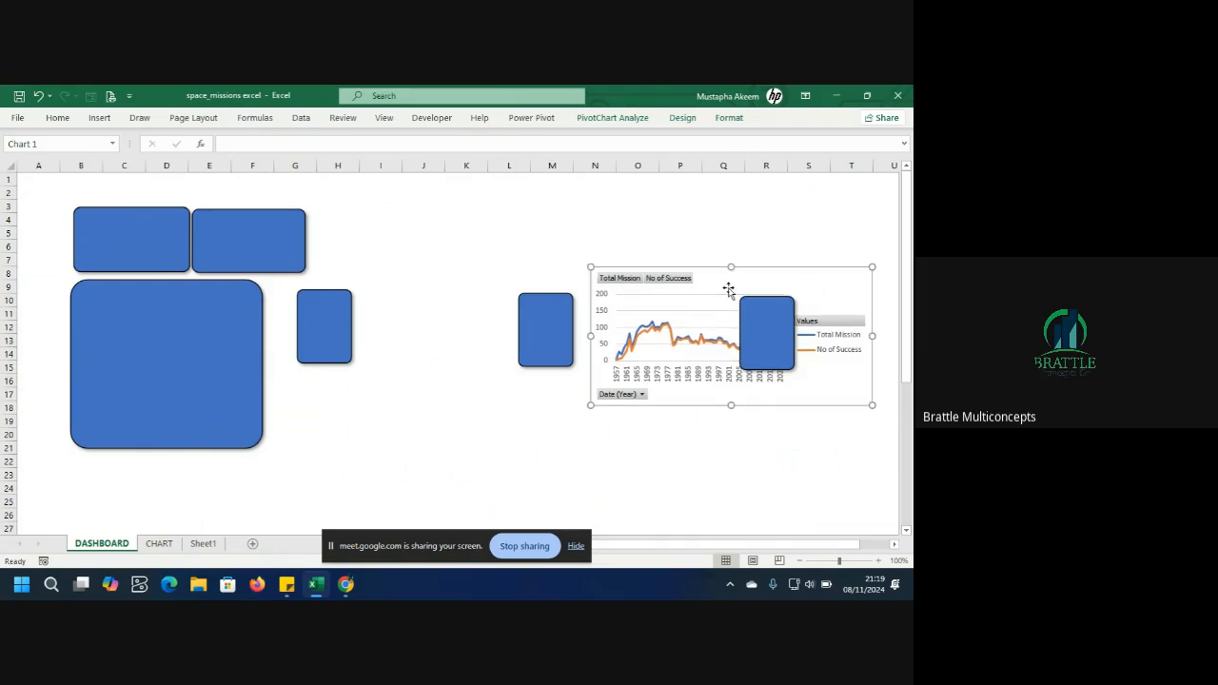
key("Delete")
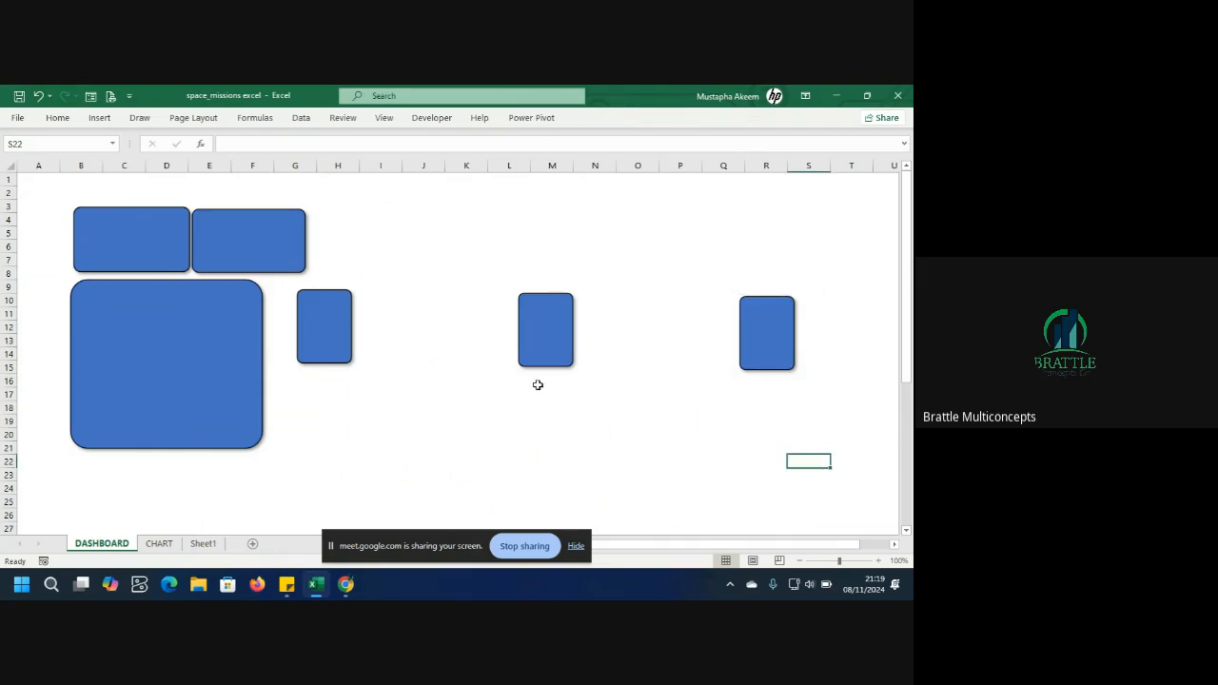
Nudge the top-right card into line and widen the large lower-left panel to about column G.
left_click(203, 329)
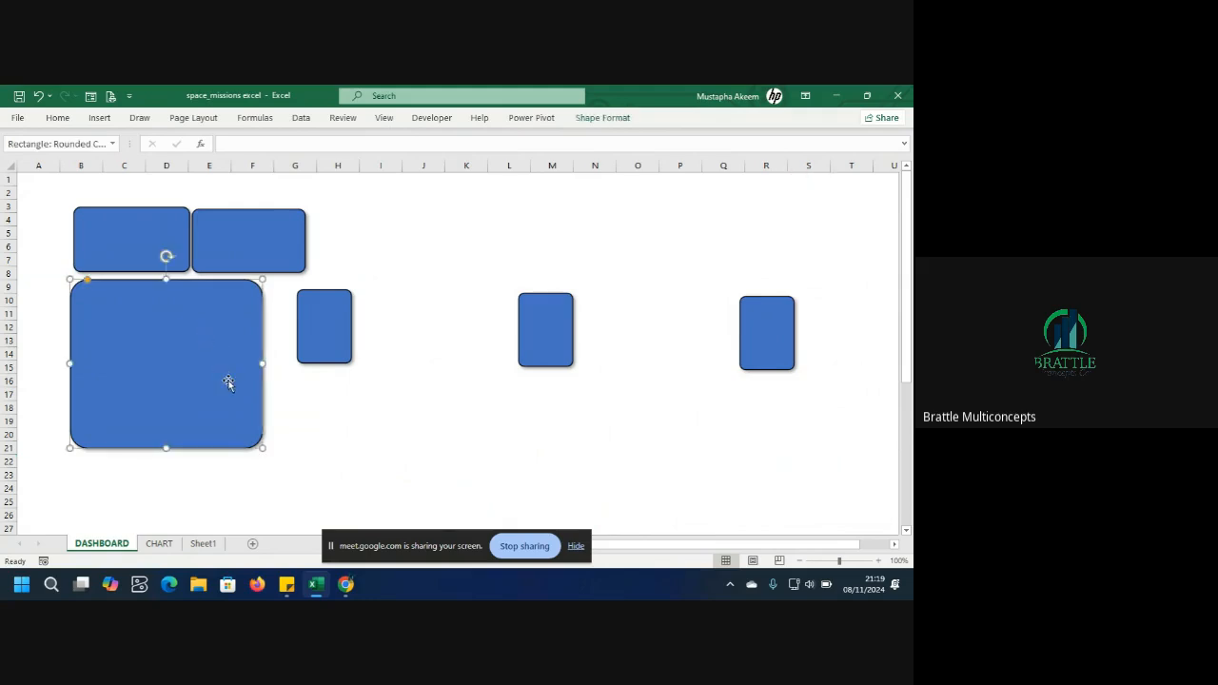
left_click(323, 339)
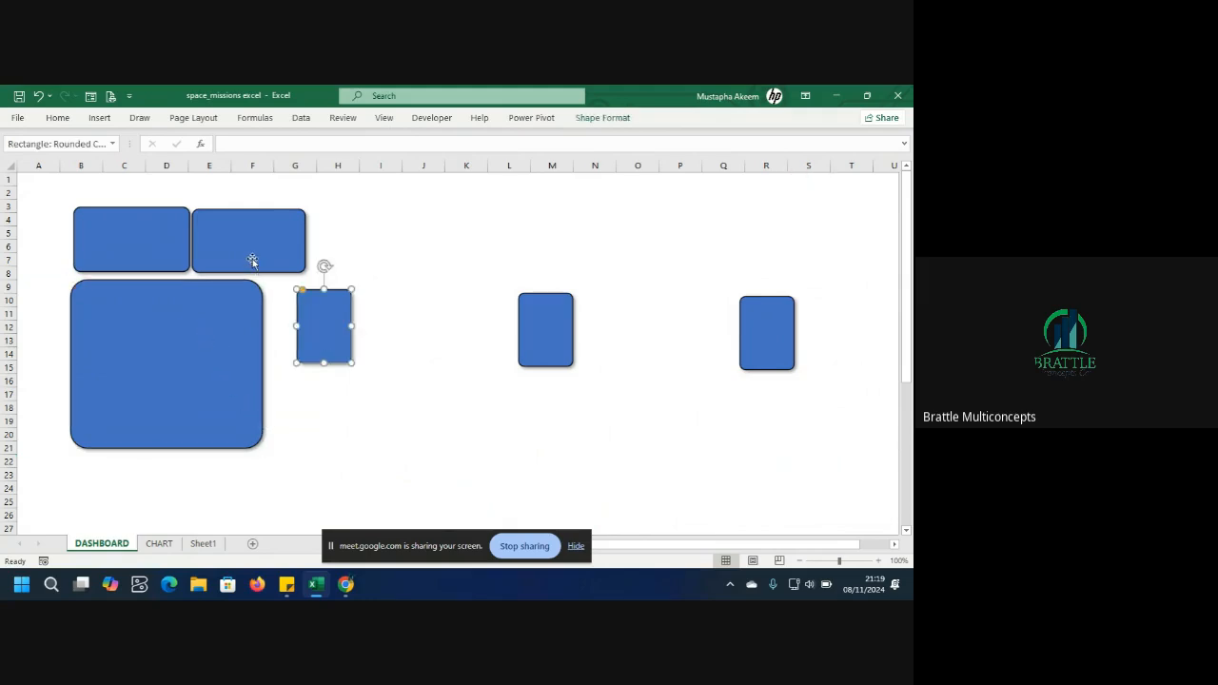
left_click_drag(252, 260, 255, 260)
left_click(321, 335)
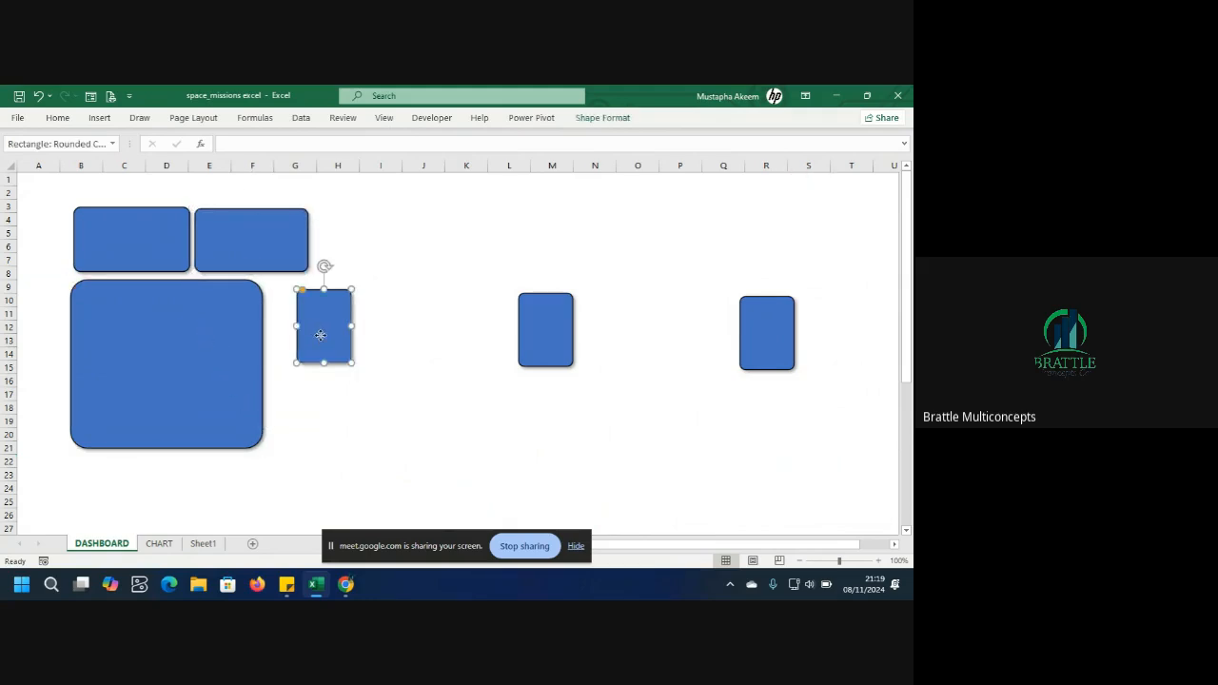
left_click(252, 379)
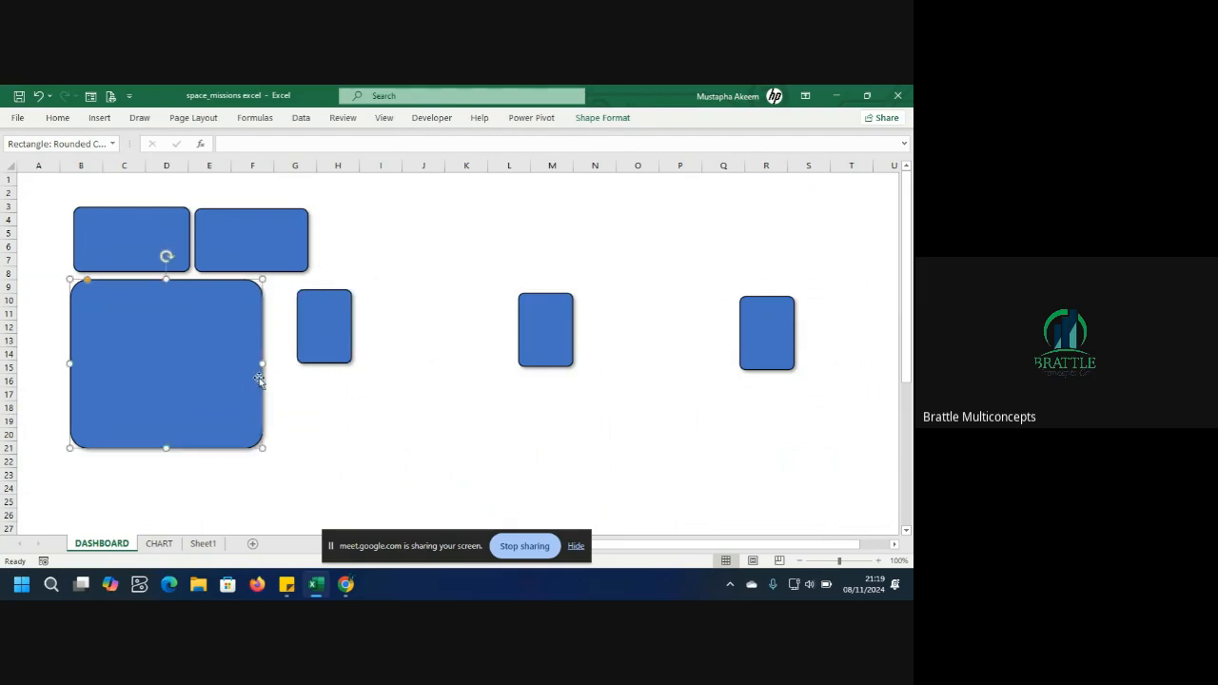
left_click_drag(262, 365, 535, 443)
Enlarge the small card into a second large panel beside the first and move the middle card right.
left_click(317, 350)
left_click_drag(571, 326, 709, 323)
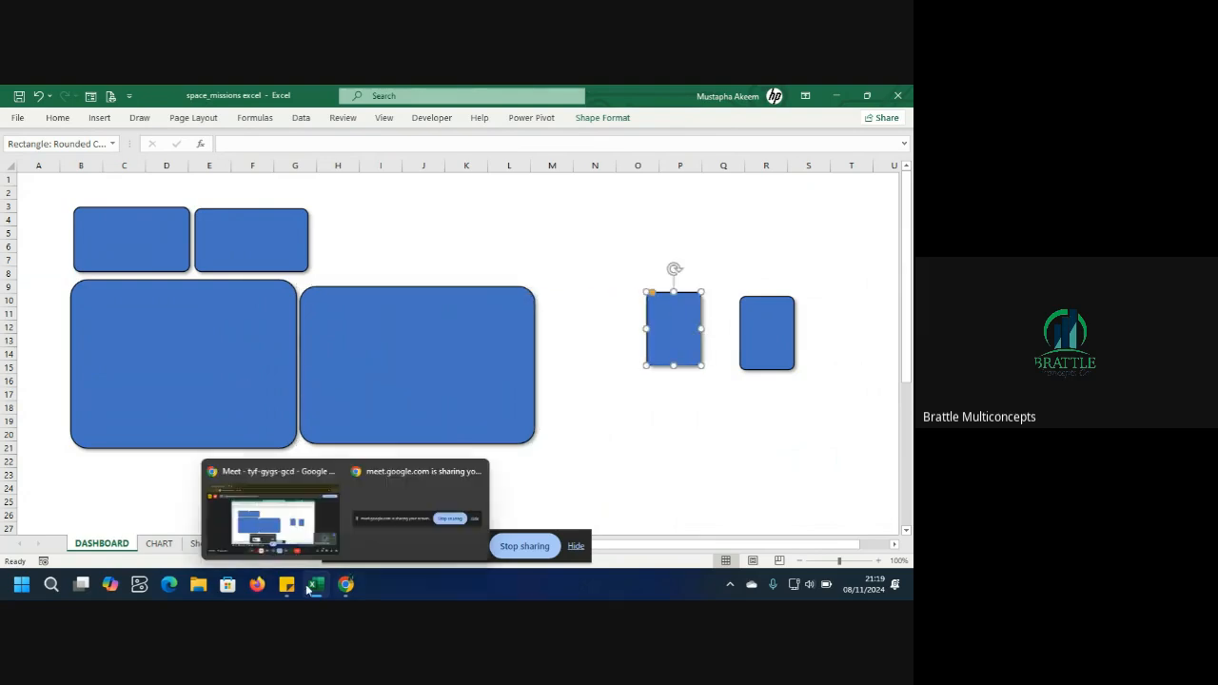
Duplicate the small card and stretch the copy into a tall panel beside the second large panel.
left_click(158, 543)
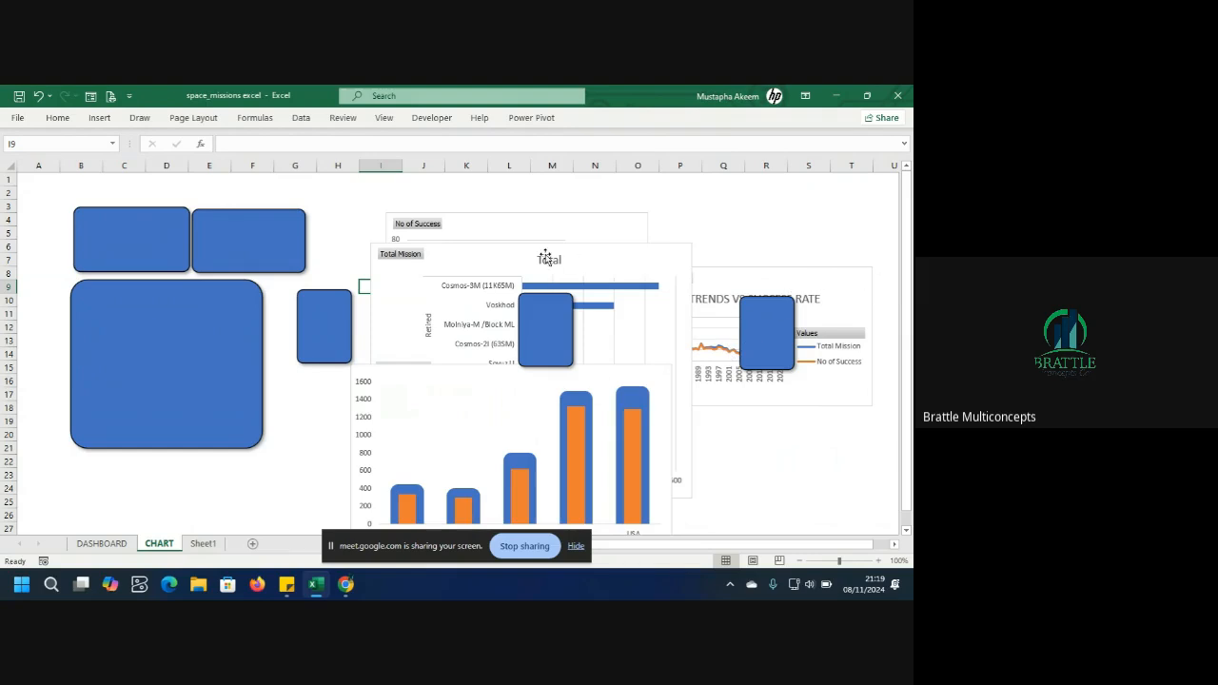
left_click(120, 550)
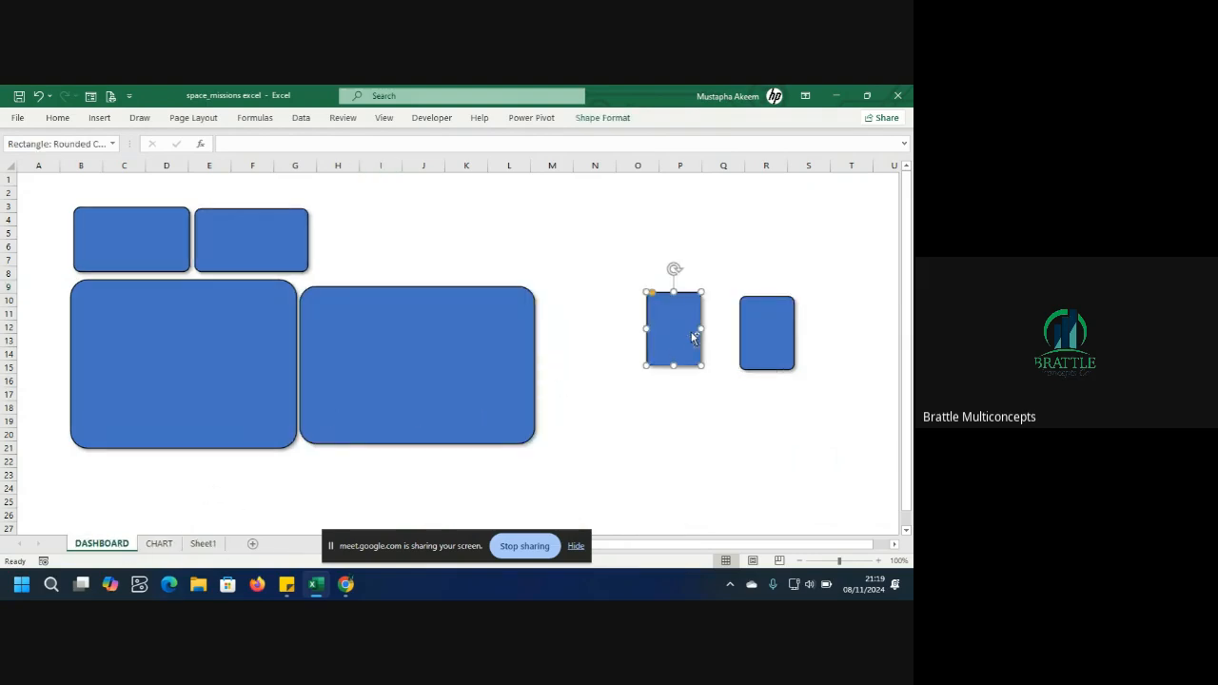
key("ctrl+d")
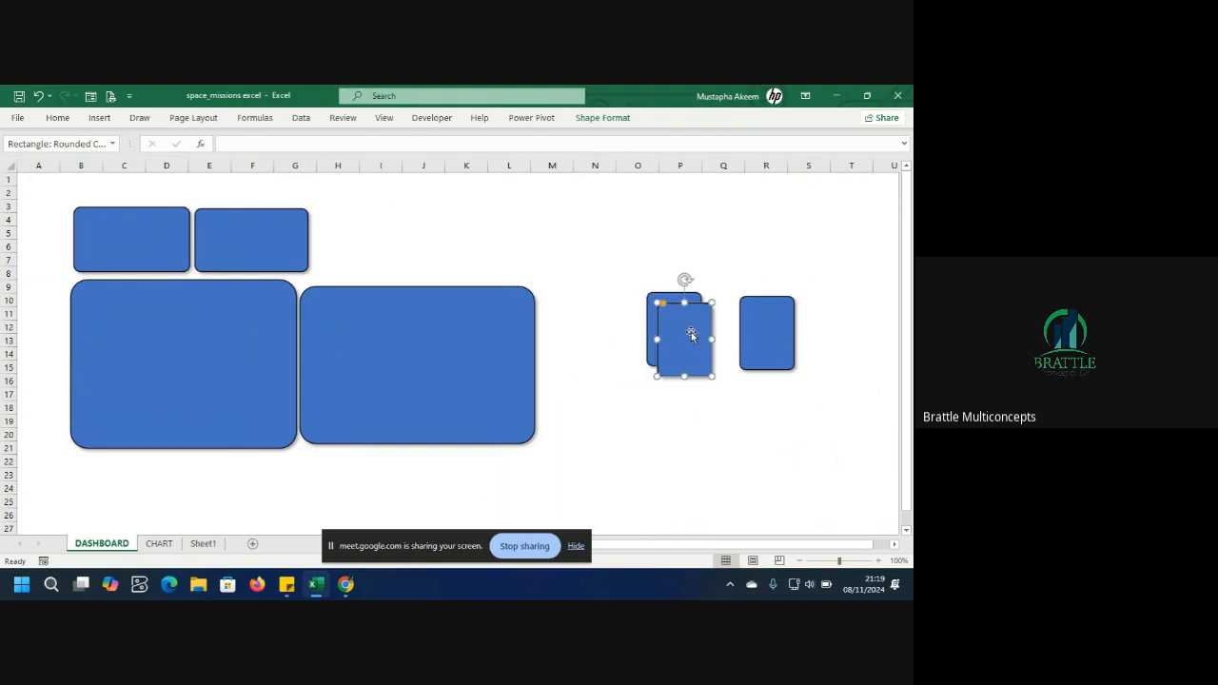
left_click_drag(692, 335, 578, 292)
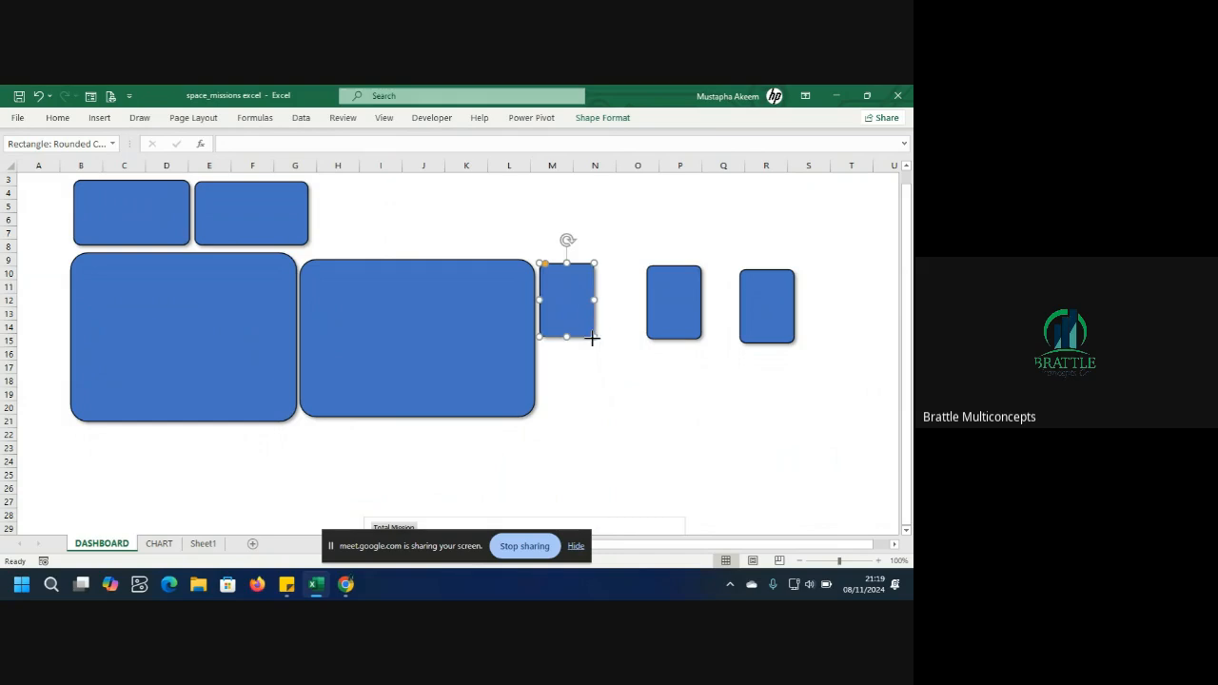
left_click_drag(592, 338, 695, 529)
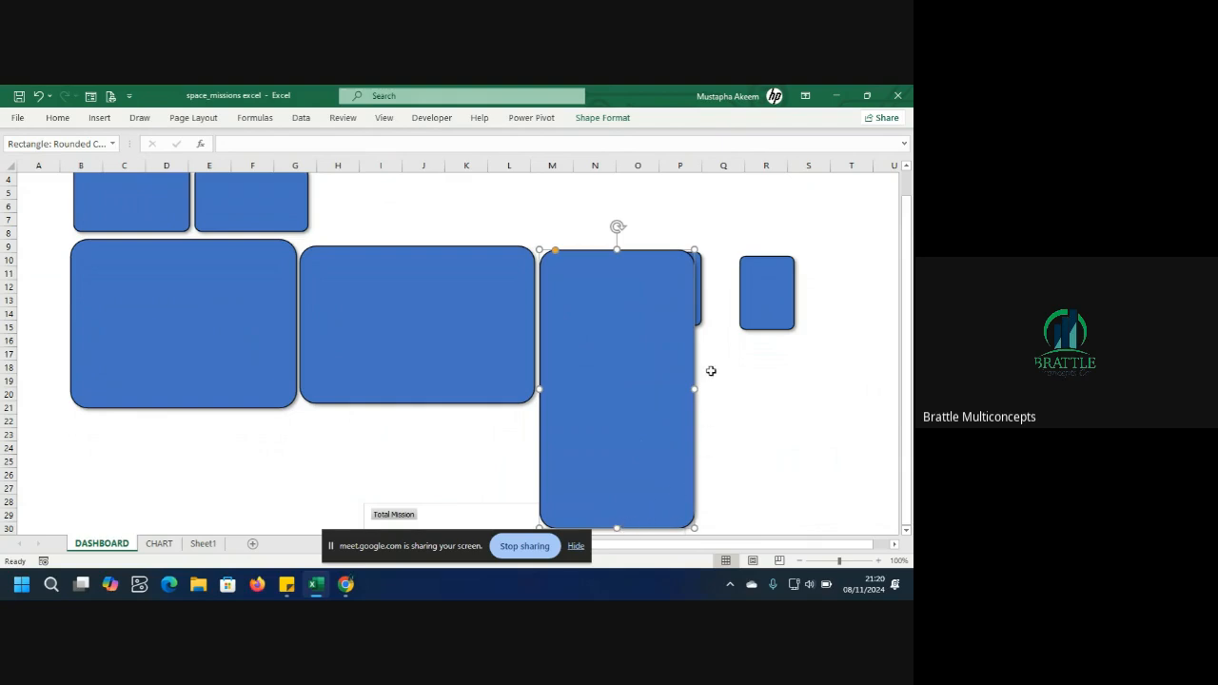
left_click_drag(697, 390, 738, 411)
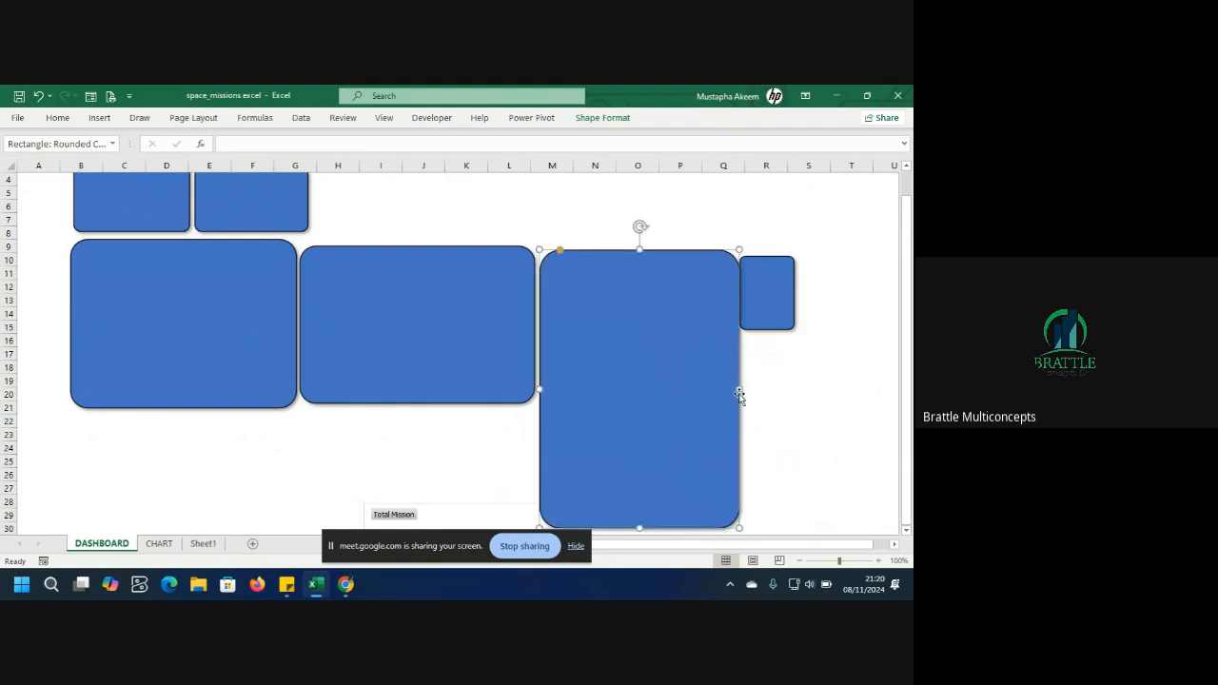
left_click_drag(740, 391, 672, 389)
Move another card below the left panel, resizing it into a matching large panel.
left_click_drag(683, 299, 304, 582)
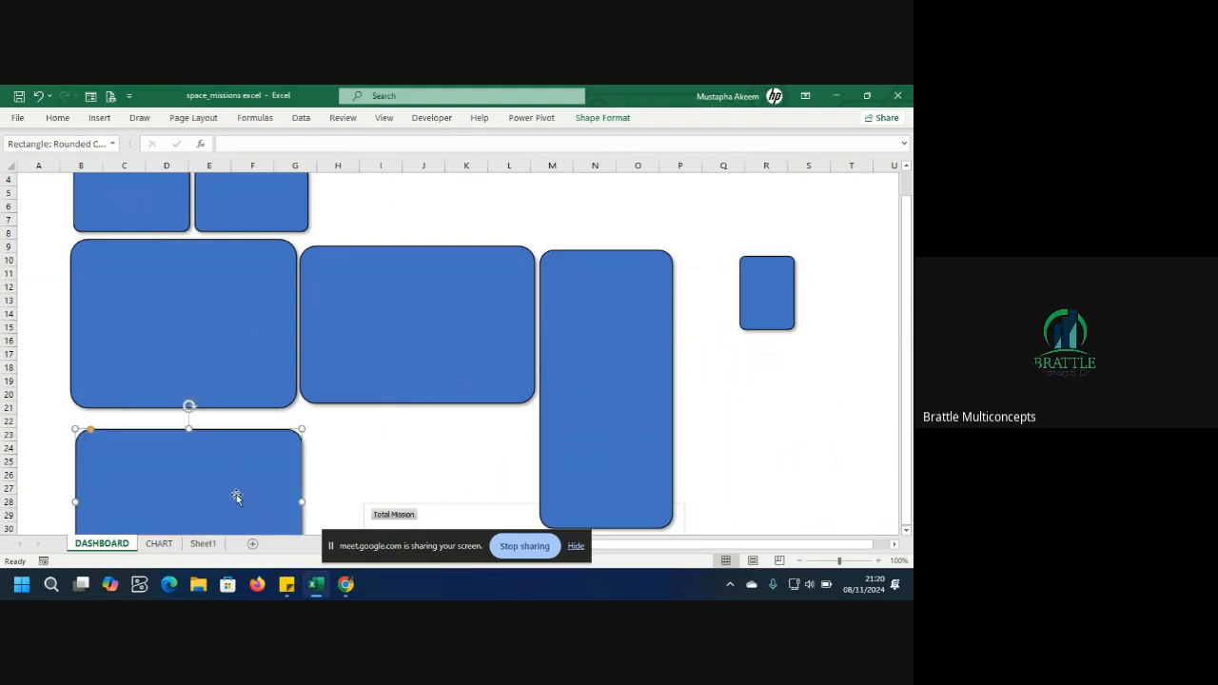
left_click_drag(236, 494, 233, 476)
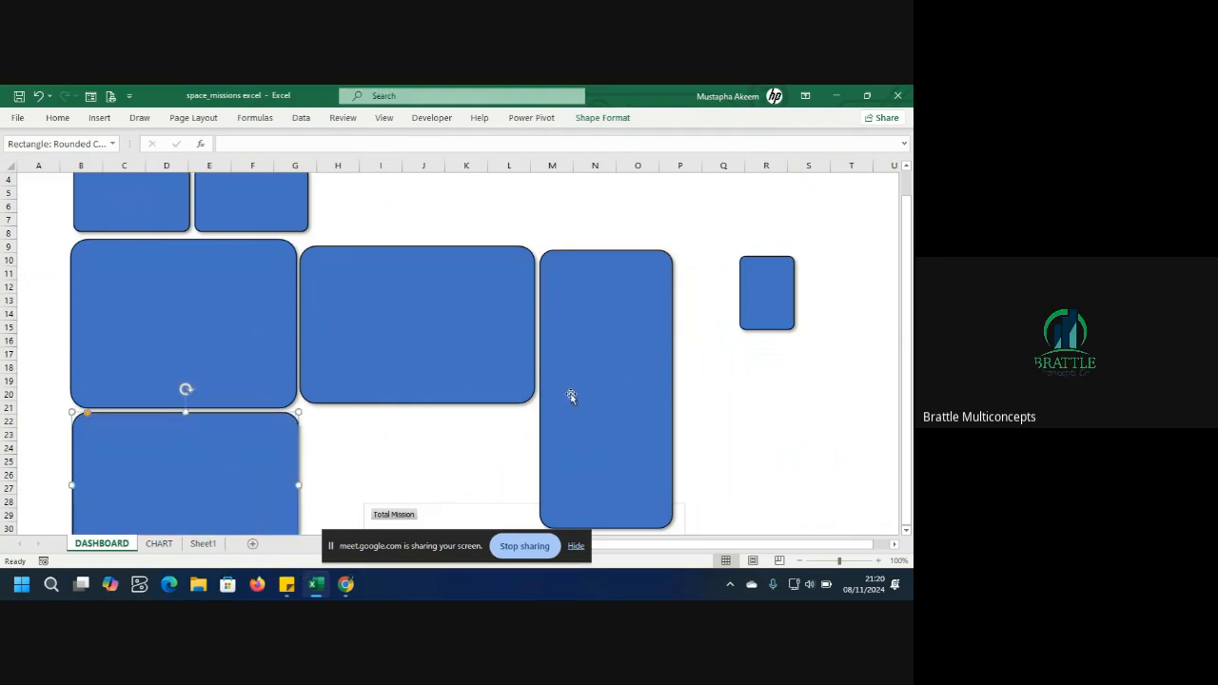
Move the far-right card below the second large panel as a matching panel and align it.
left_click_drag(763, 319, 531, 561)
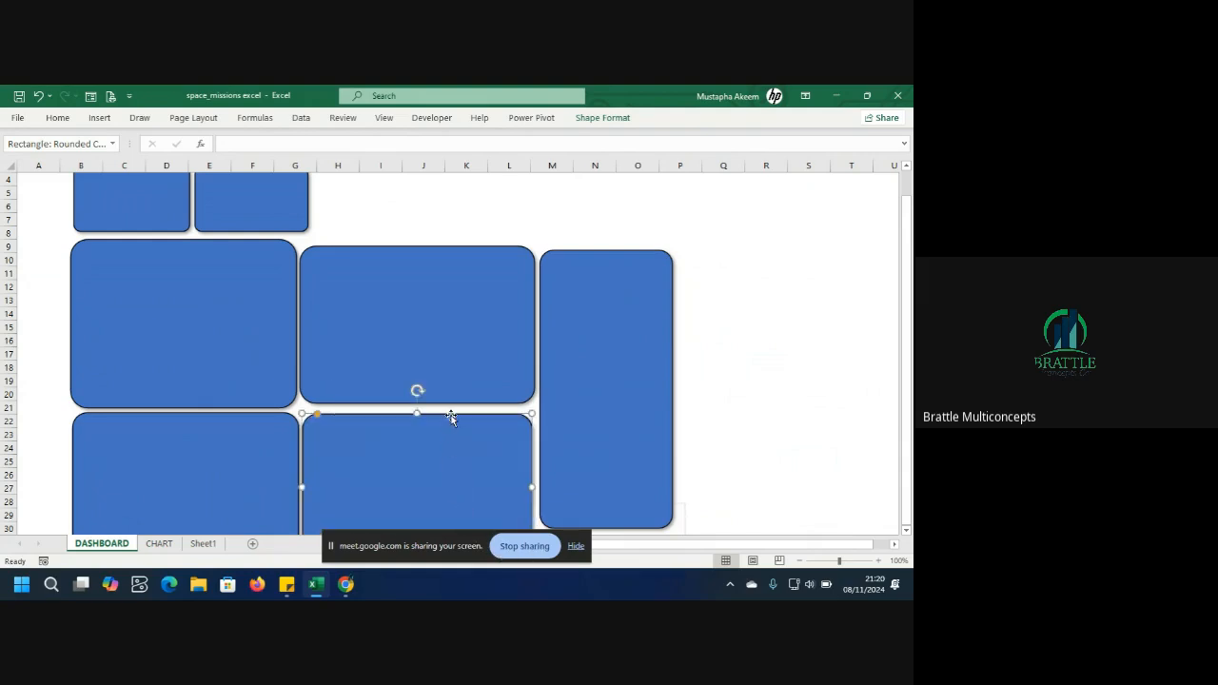
left_click(441, 349)
left_click_drag(417, 404, 416, 407)
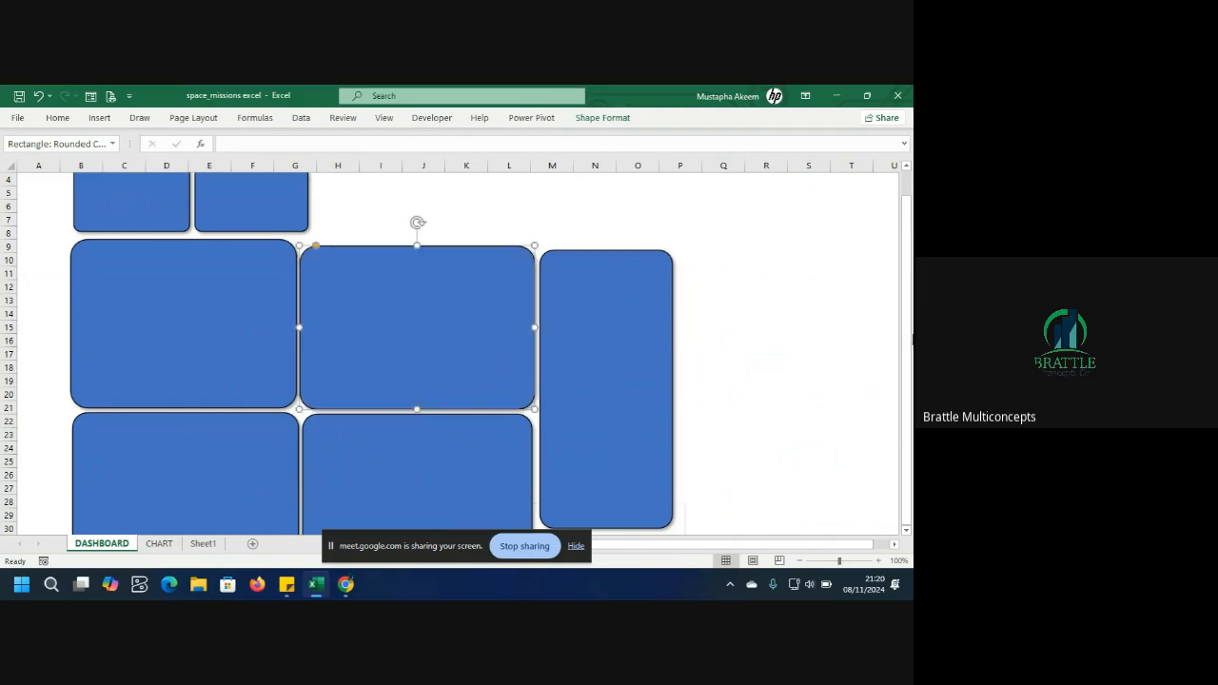
Delete the doughnut pivot chart further down the sheet.
left_click_drag(912, 340, 910, 326)
left_click_drag(913, 368, 912, 392)
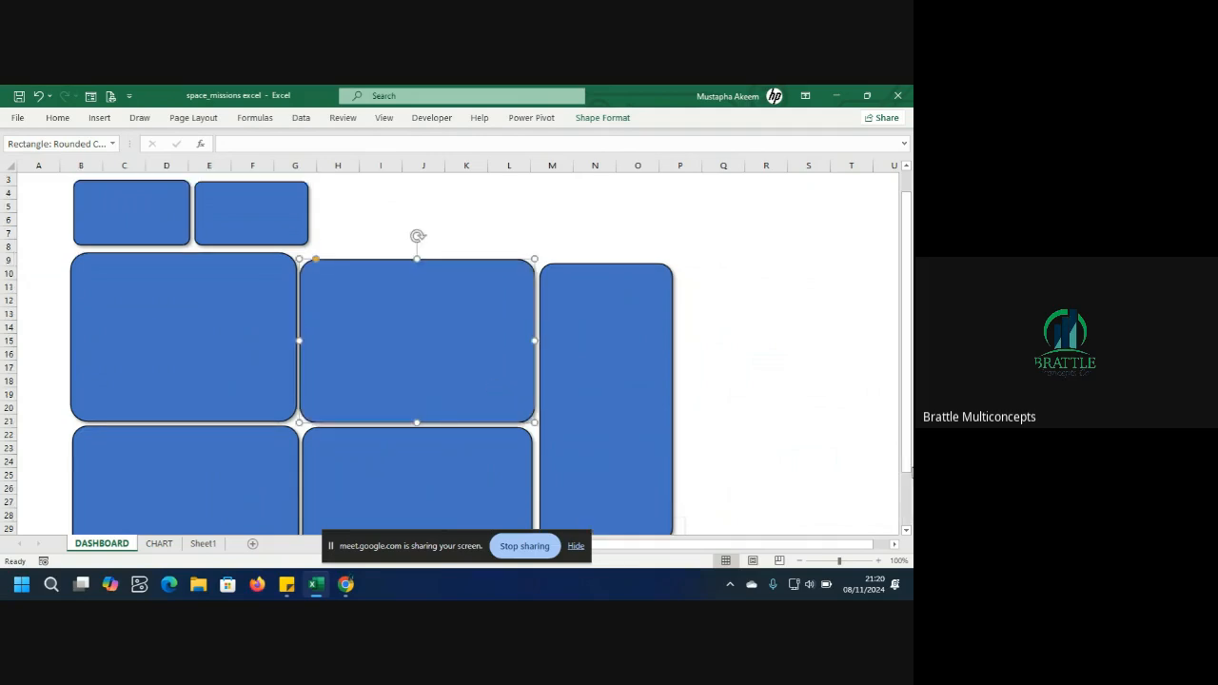
scroll(907, 533, "down", 2)
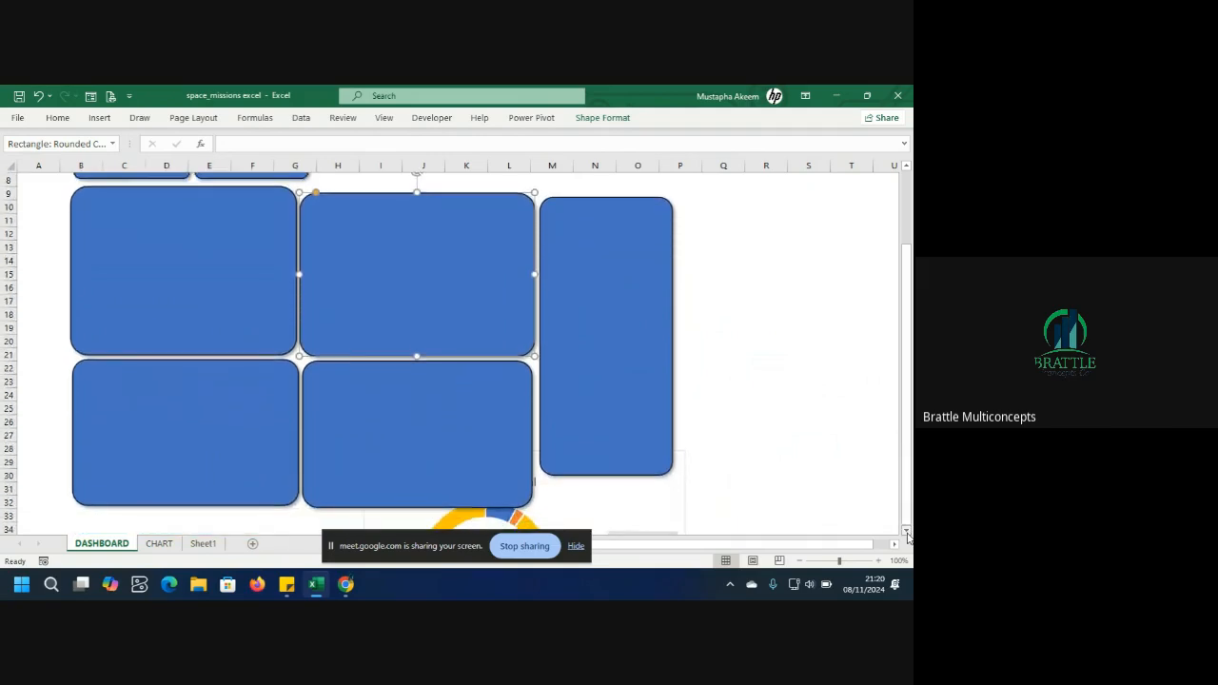
left_click(615, 483)
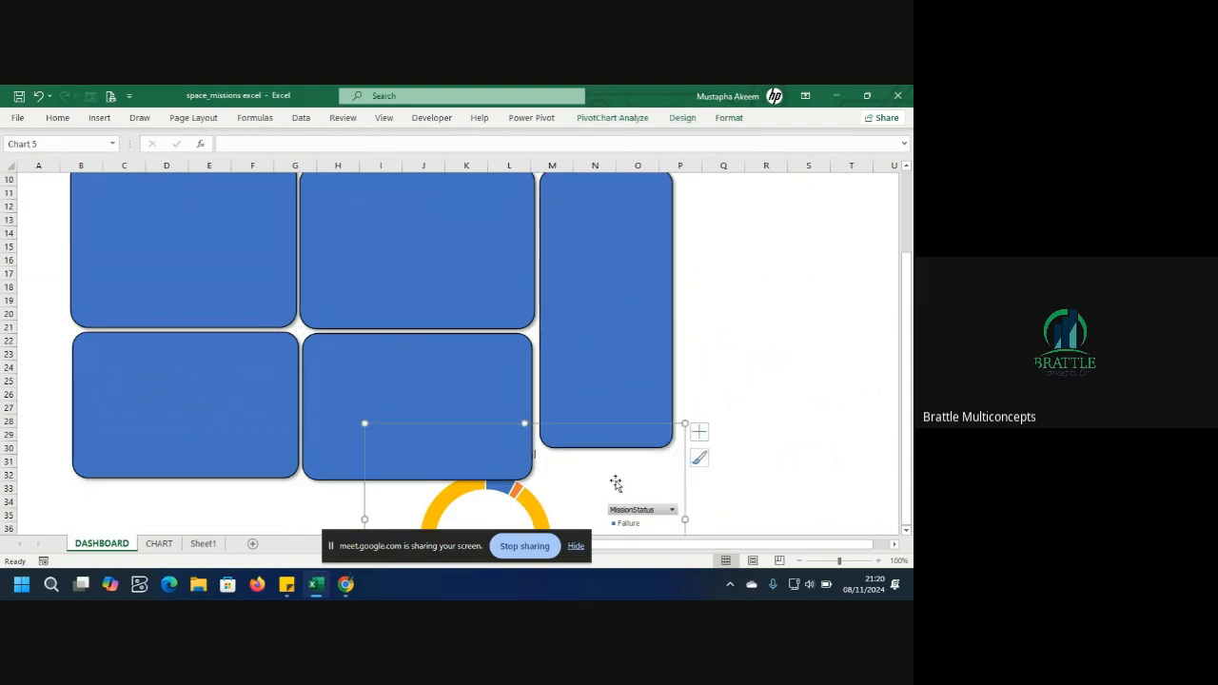
key("Delete")
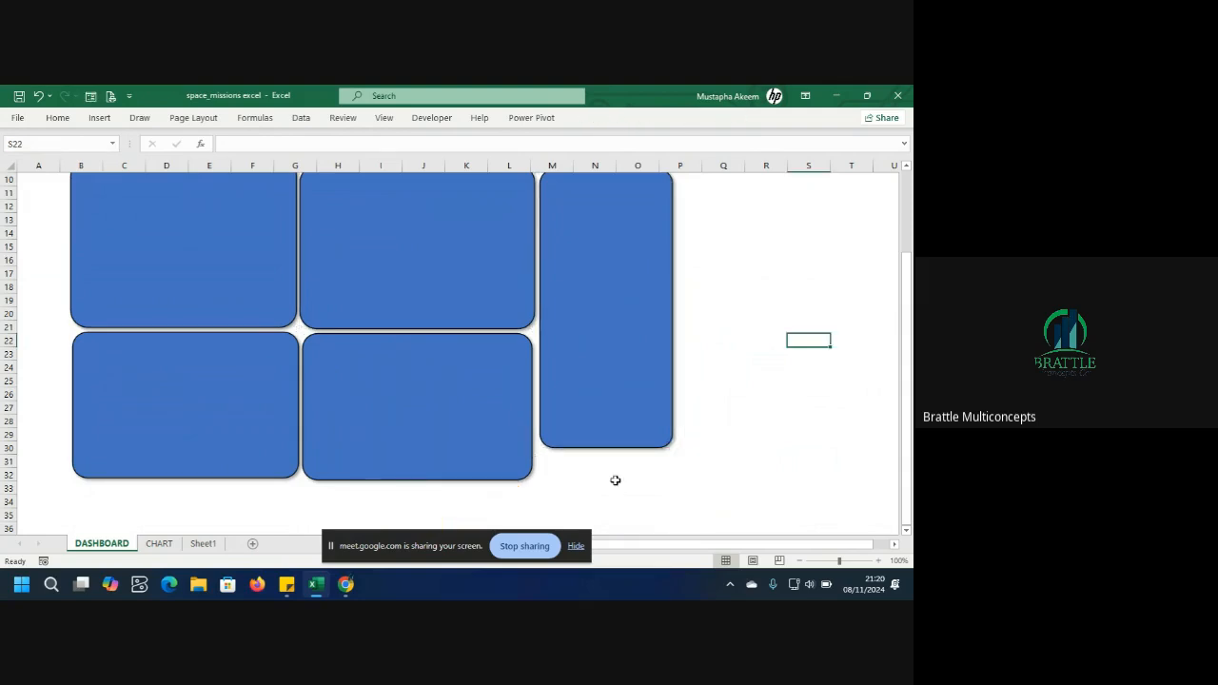
Widen and lengthen the tall right panel to reach about column Q.
left_click(612, 386)
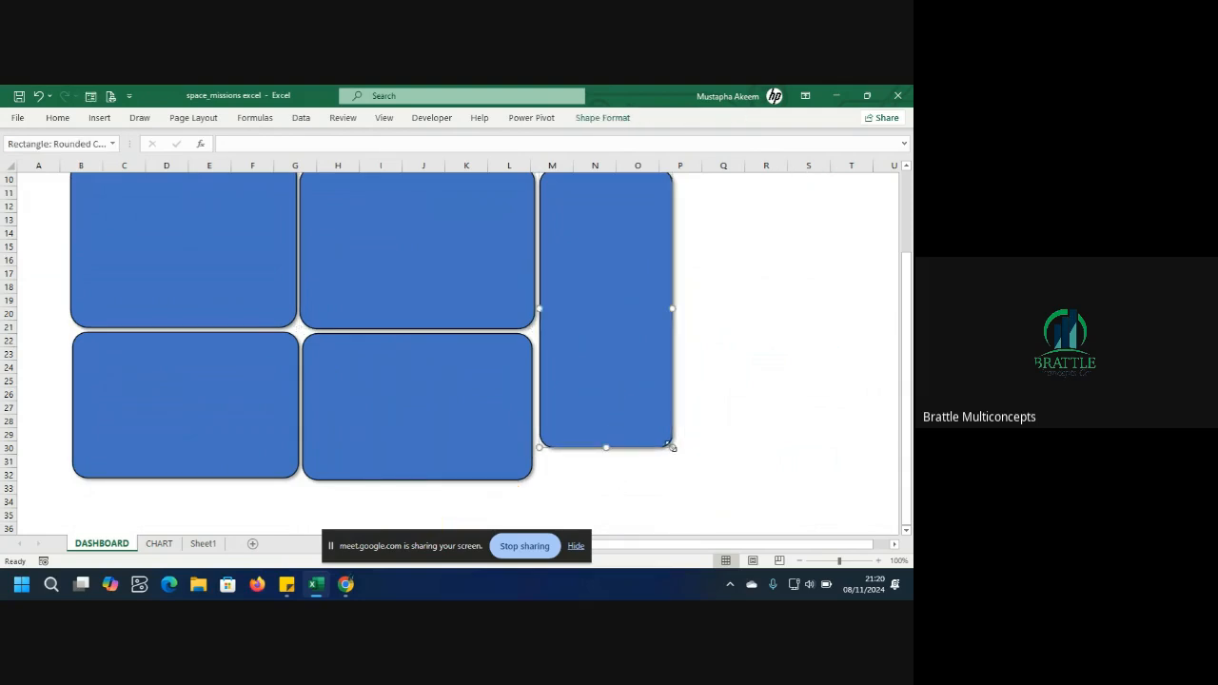
left_click_drag(671, 446, 729, 476)
left_click_drag(912, 440, 912, 316)
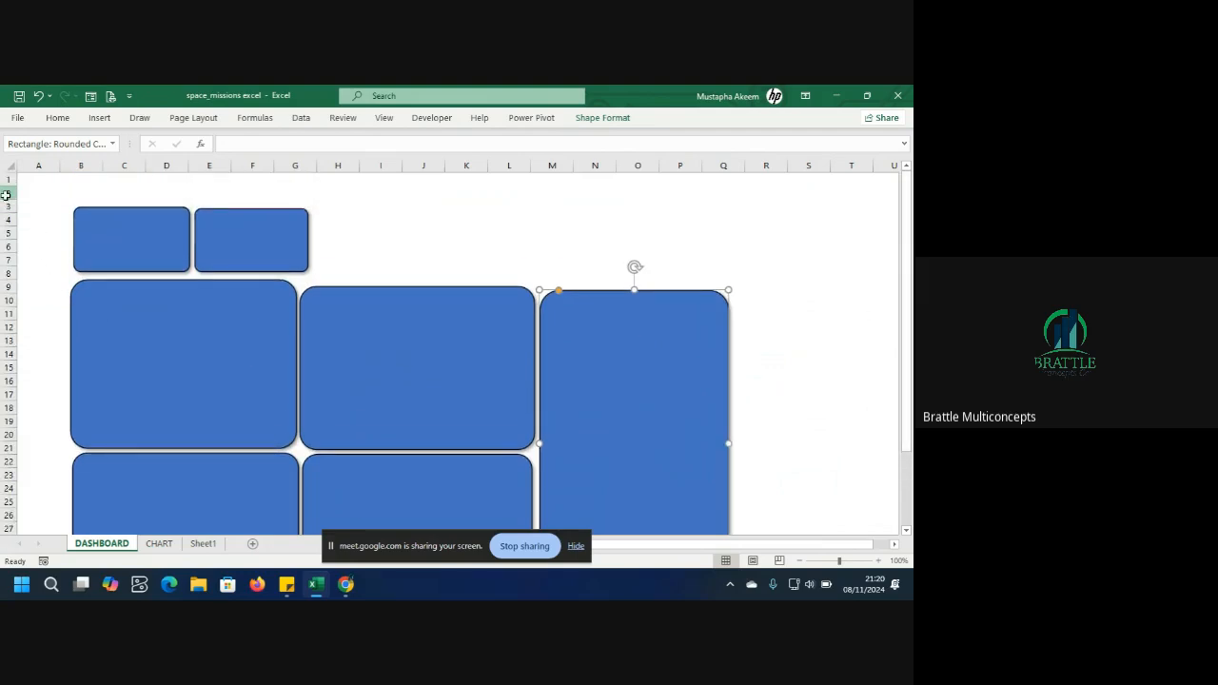
Insert two blank rows at the top of the dashboard sheet.
left_click_drag(6, 194, 4, 179)
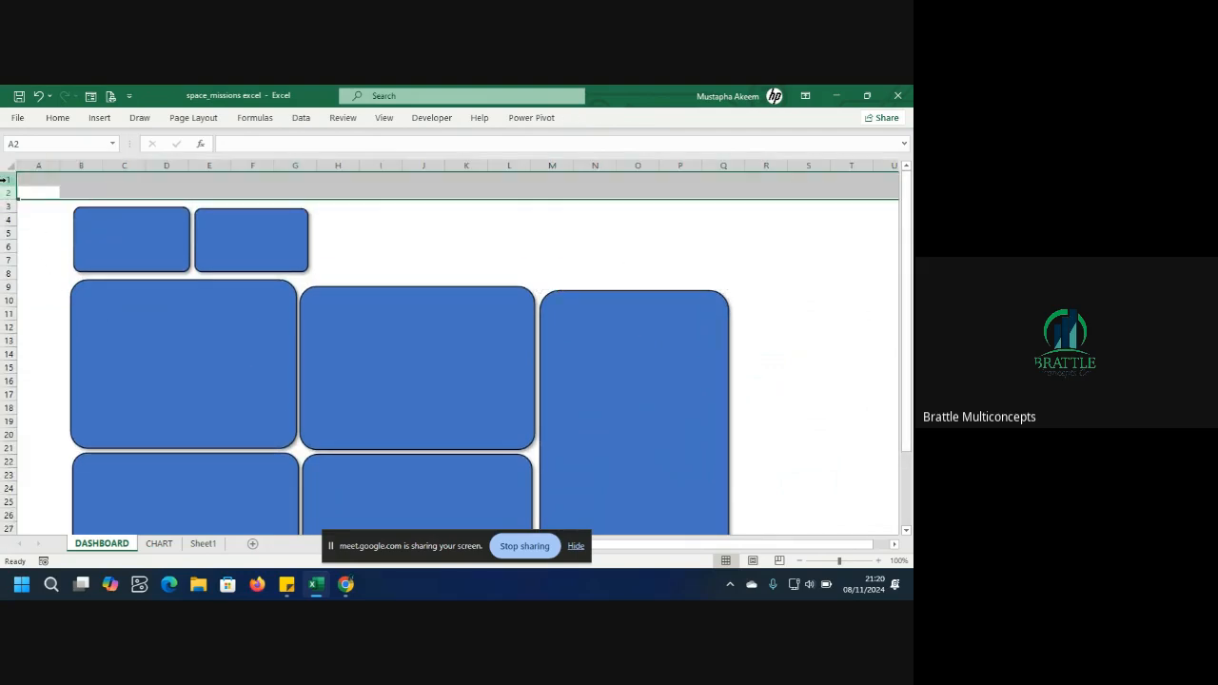
right_click(5, 179)
left_click(48, 295)
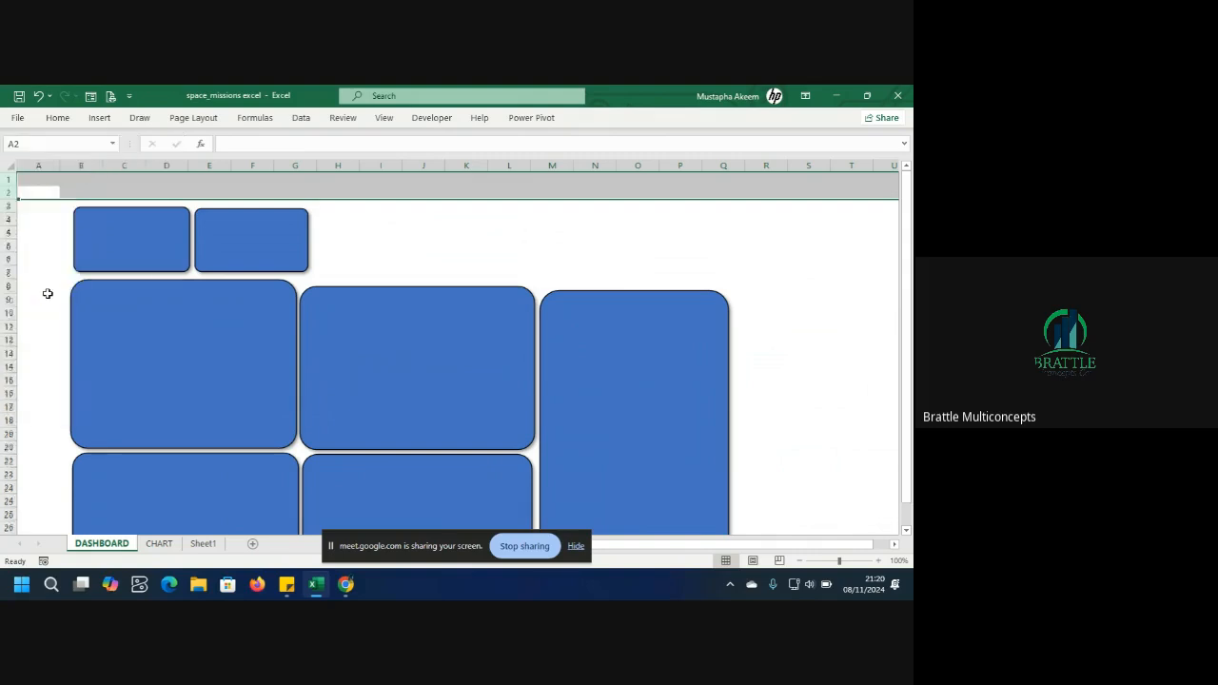
Duplicate a small card and place it at the top as a wide header banner spanning about columns B to J.
left_click(156, 233)
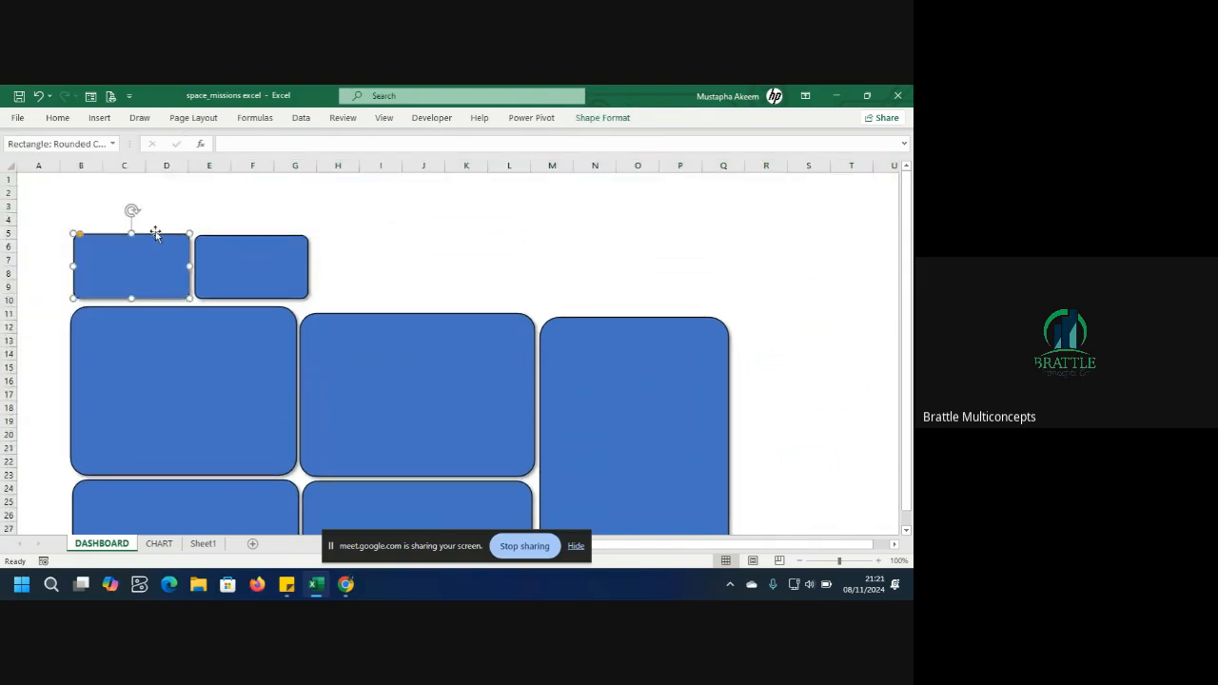
left_click(229, 275)
key("ctrl+d")
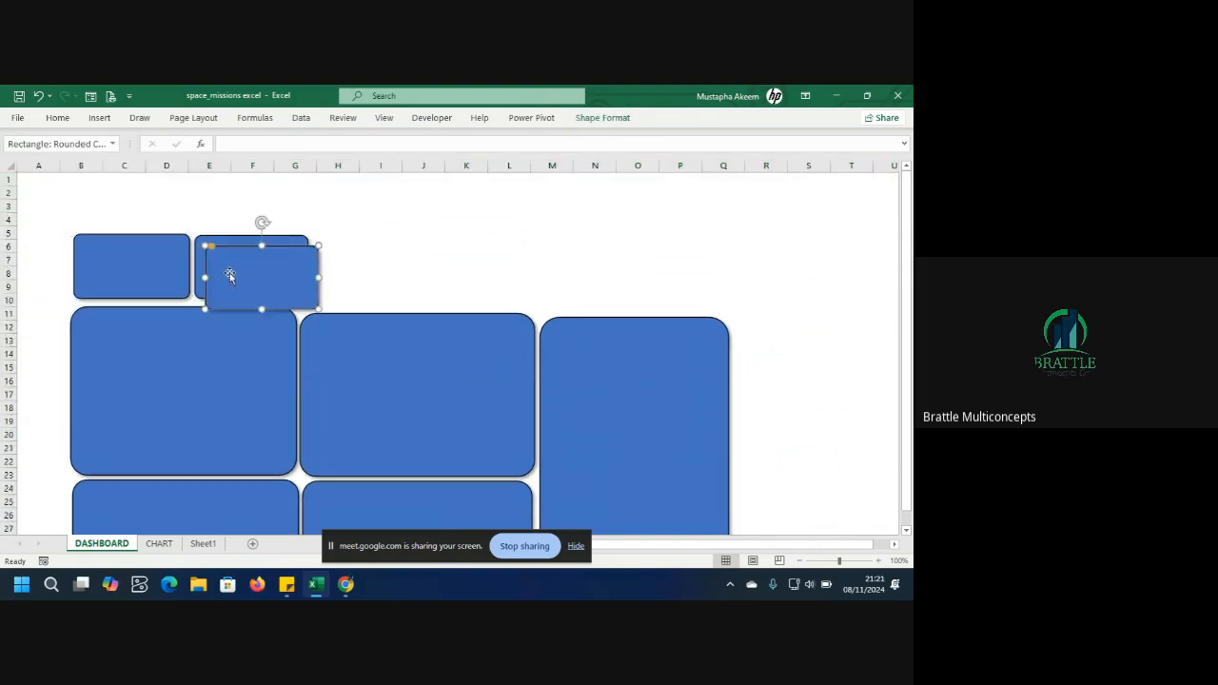
left_click_drag(261, 276, 157, 181)
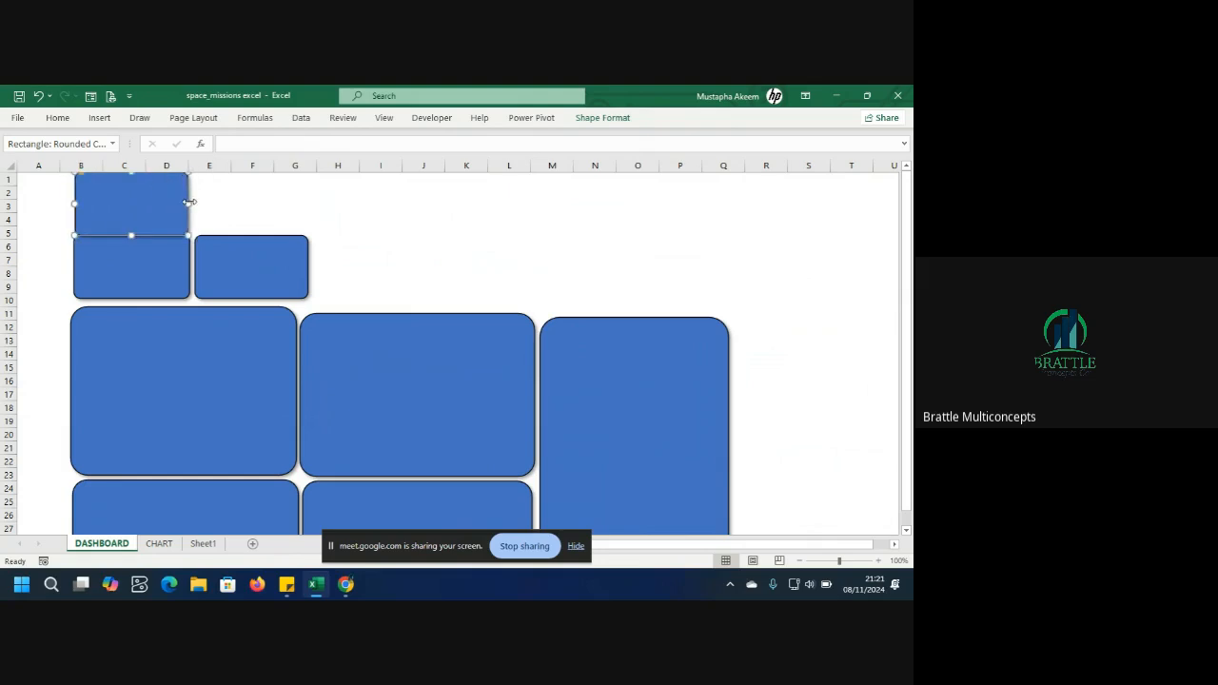
left_click_drag(189, 201, 730, 217)
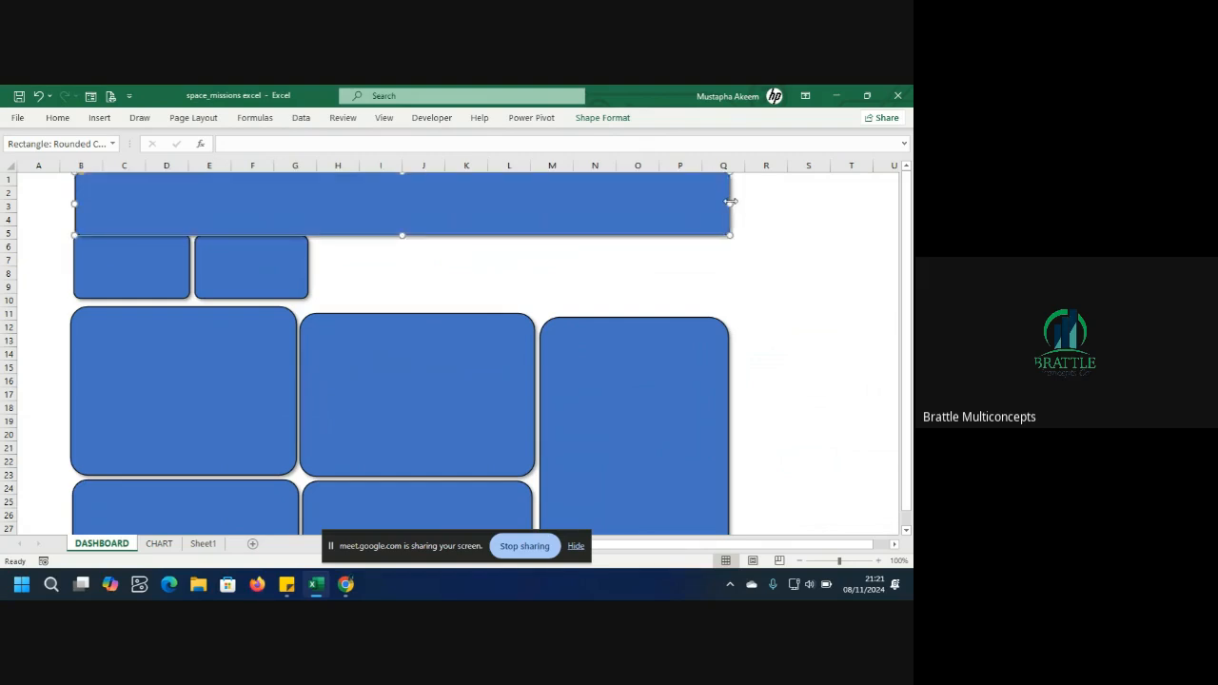
left_click_drag(730, 202, 400, 210)
Duplicate the second small card and place the copy to its right as a third card.
left_click(273, 271)
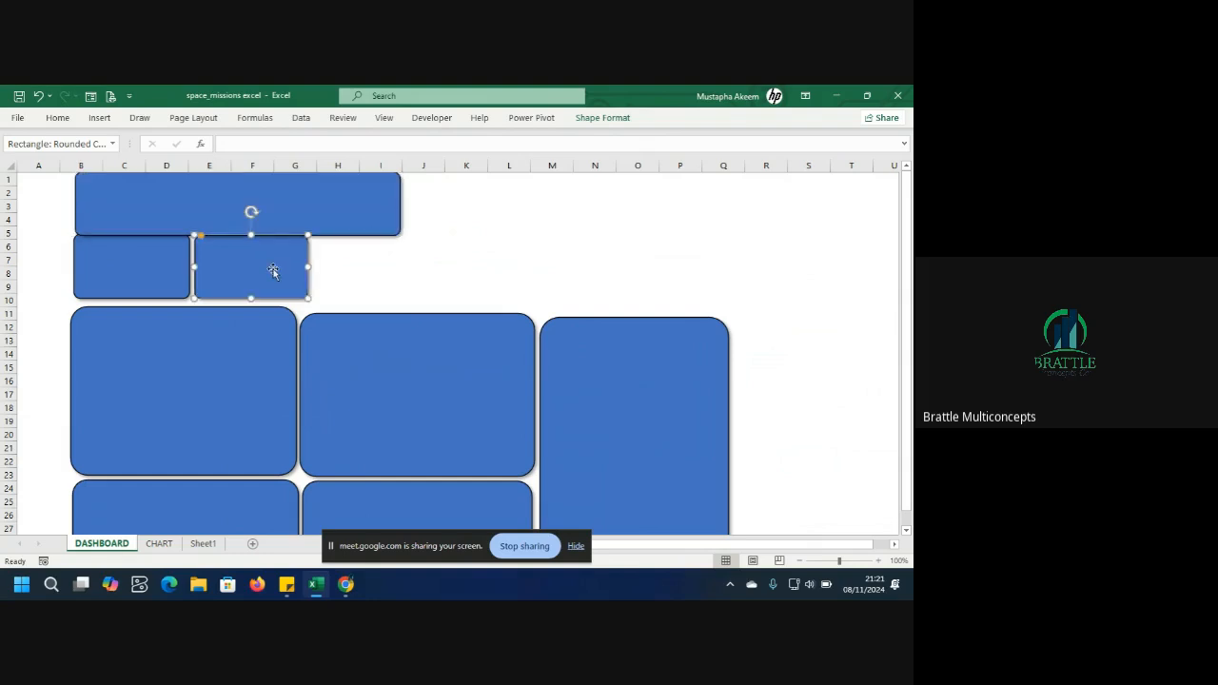
key("ctrl+d")
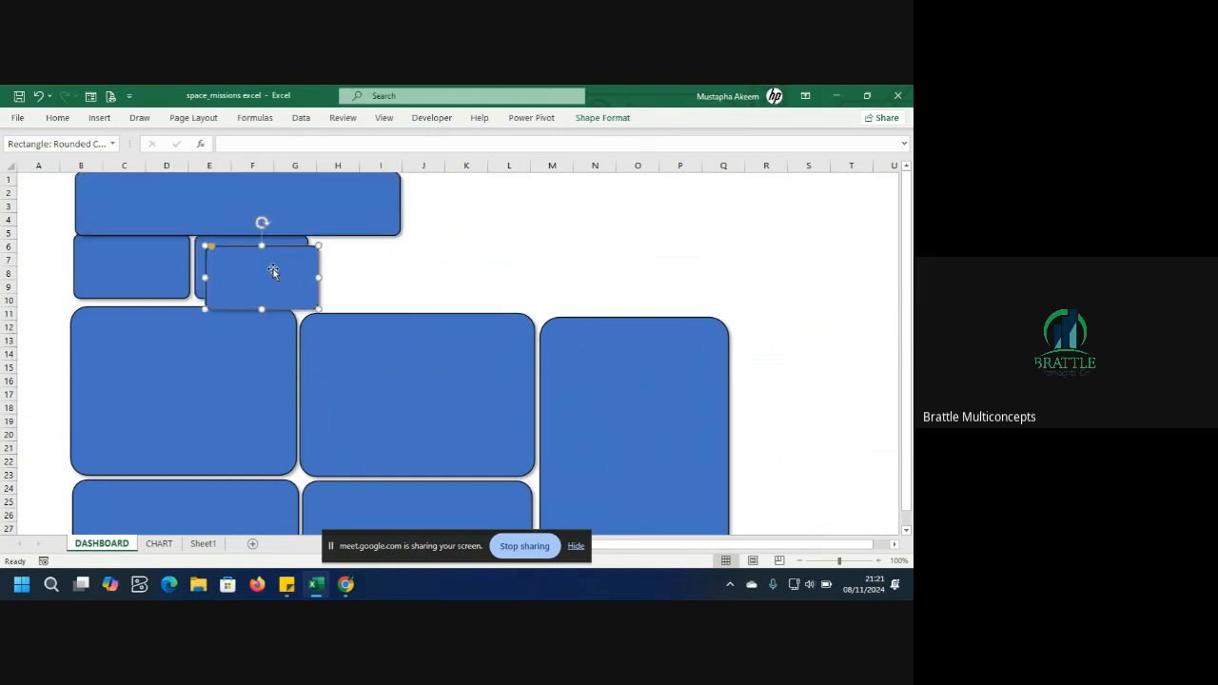
left_click_drag(273, 272, 380, 266)
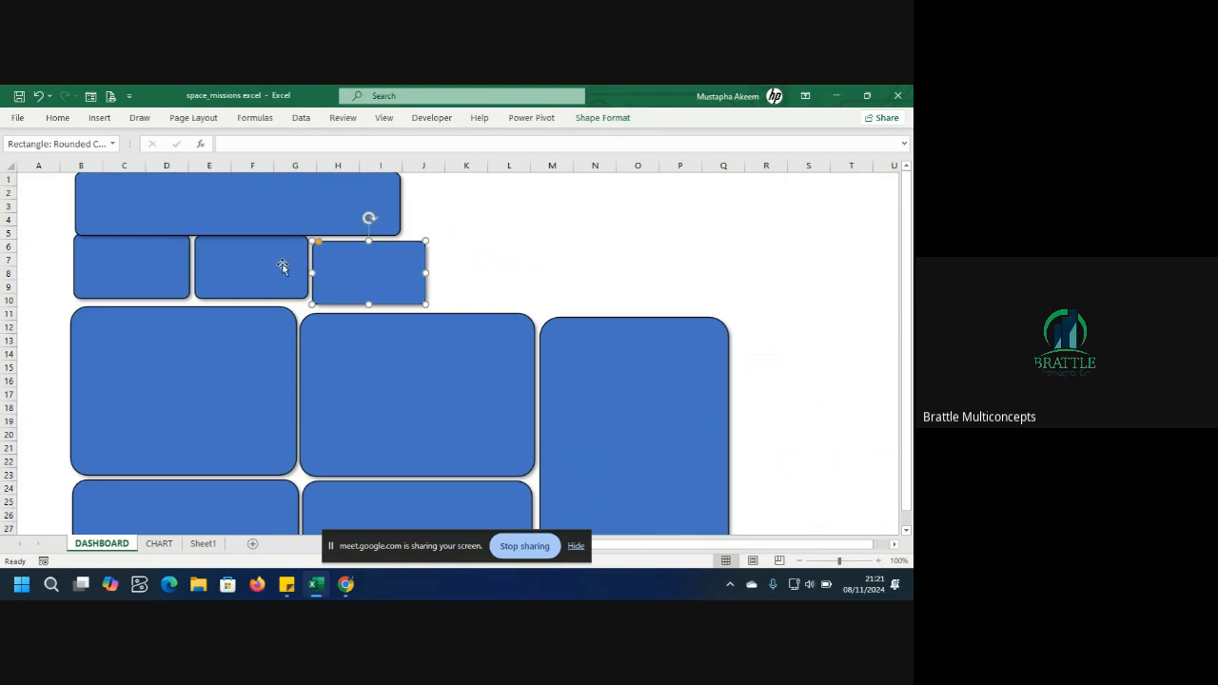
Align the three small cards into an even row below the banner.
left_click_drag(283, 266, 282, 264)
left_click_drag(155, 270, 220, 282)
left_click(218, 276)
left_click(344, 283)
left_click_drag(343, 282, 347, 282)
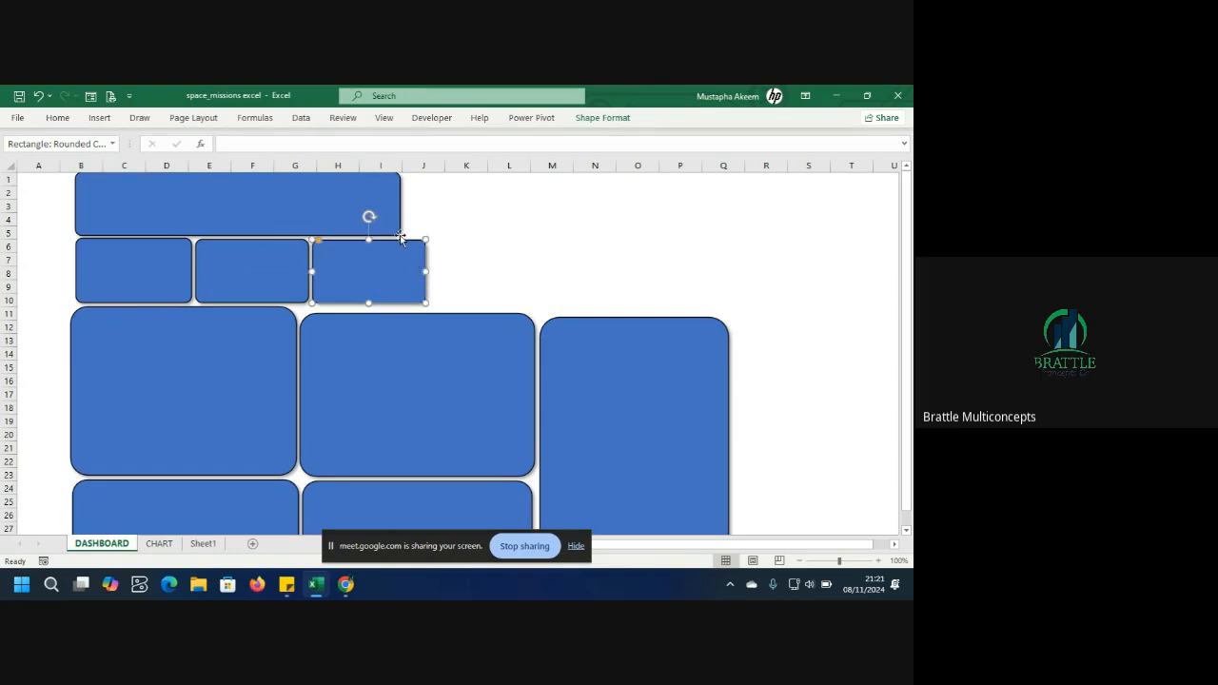
Extend the header banner's right edge to line up with the third small card.
left_click(394, 198)
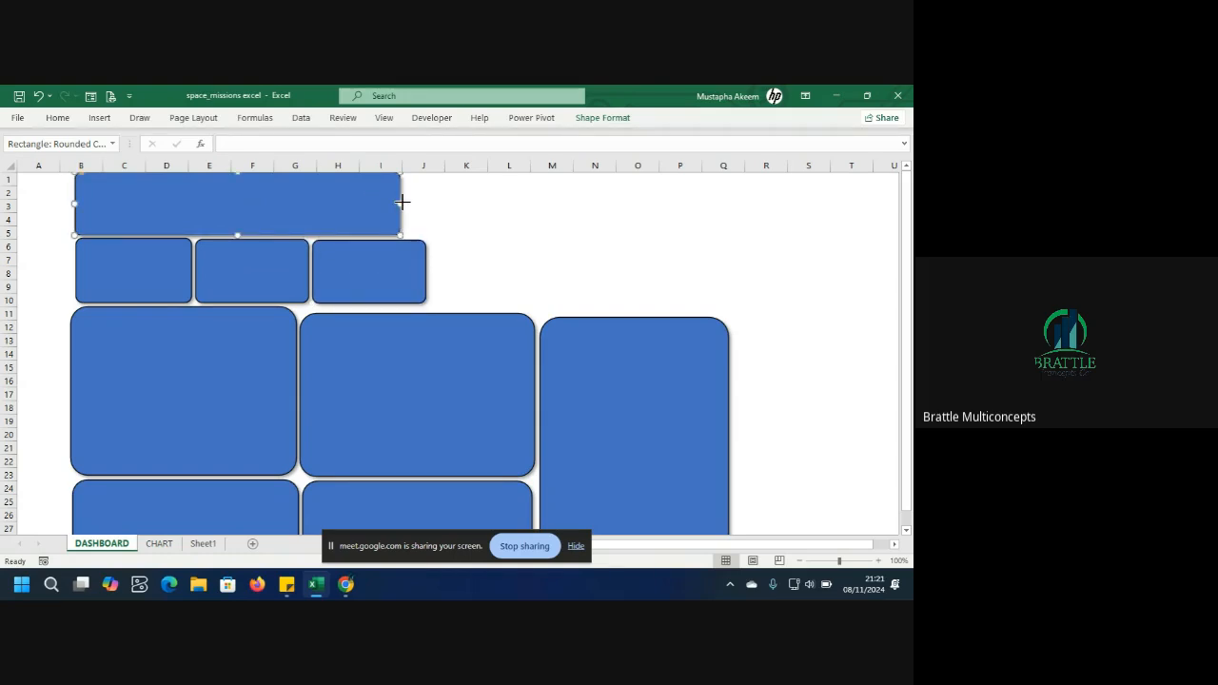
left_click_drag(401, 202, 424, 204)
left_click_drag(903, 274, 906, 363)
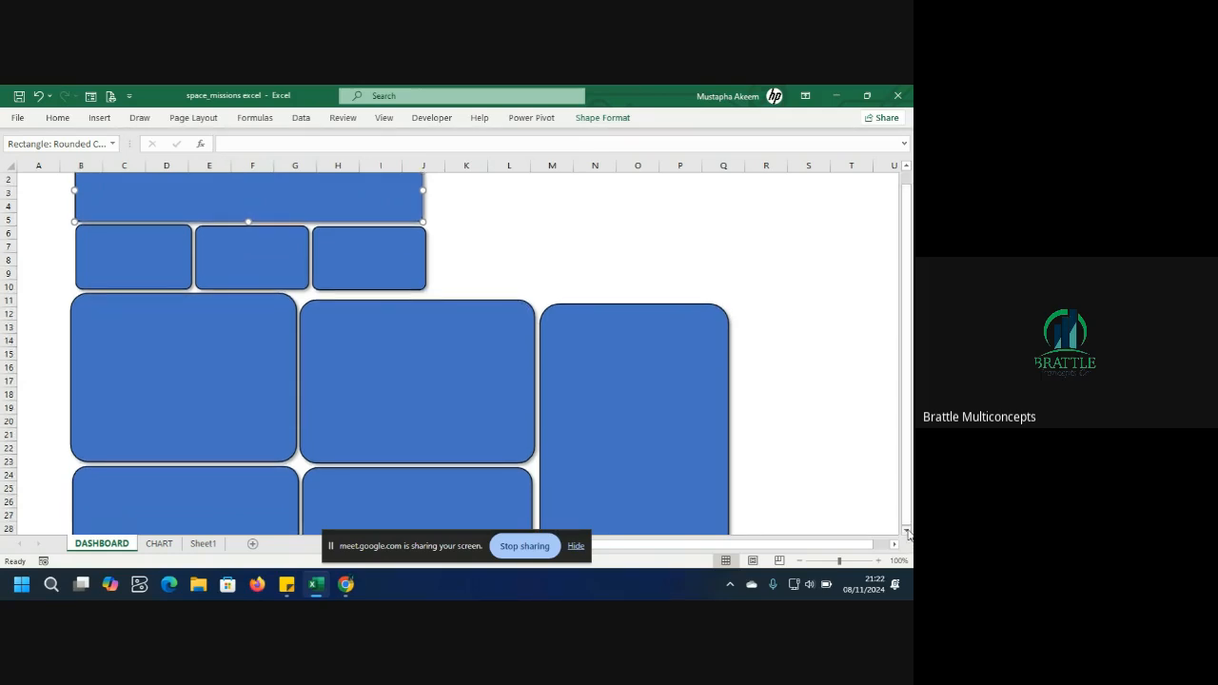
scroll(907, 533, "down", 3)
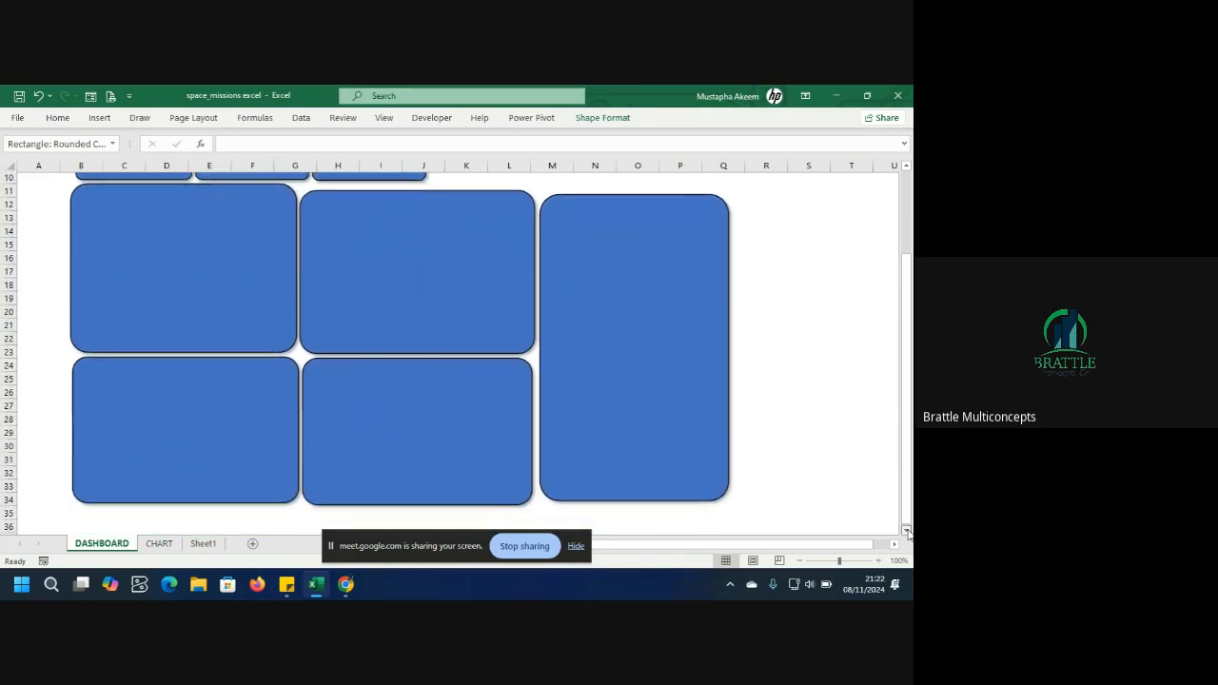
left_click_drag(911, 278, 912, 178)
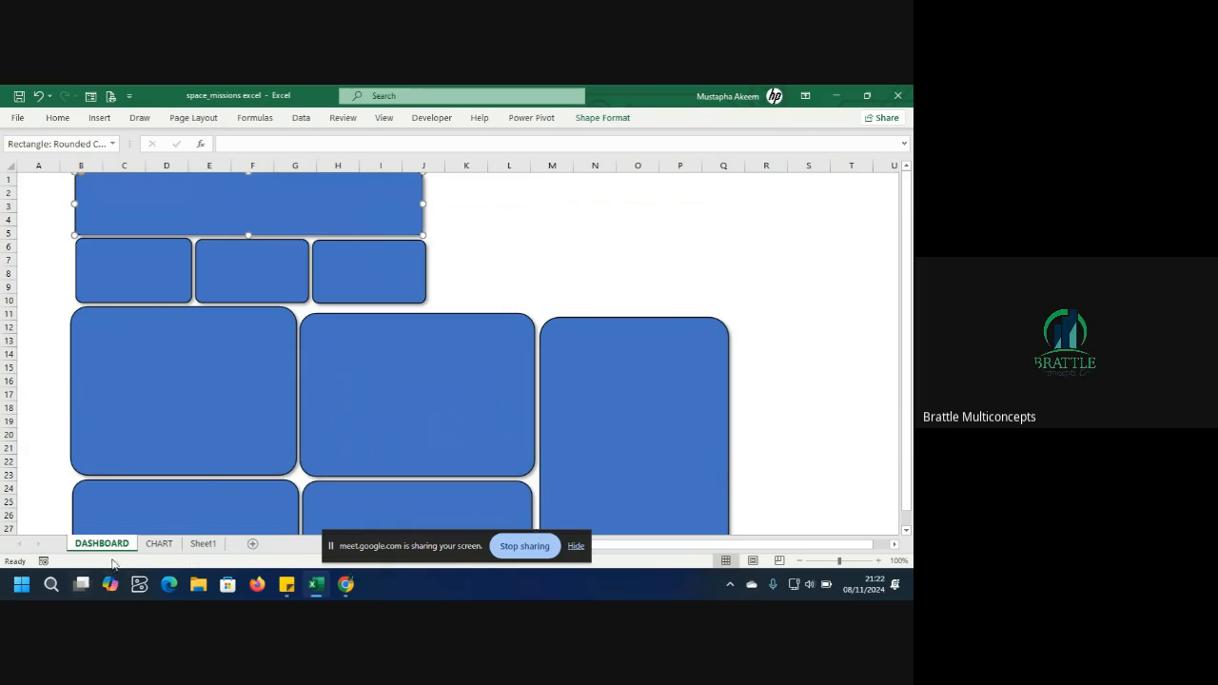
Switch to Sheet1 and widen column B so the Total value figure displays fully.
left_click(151, 261)
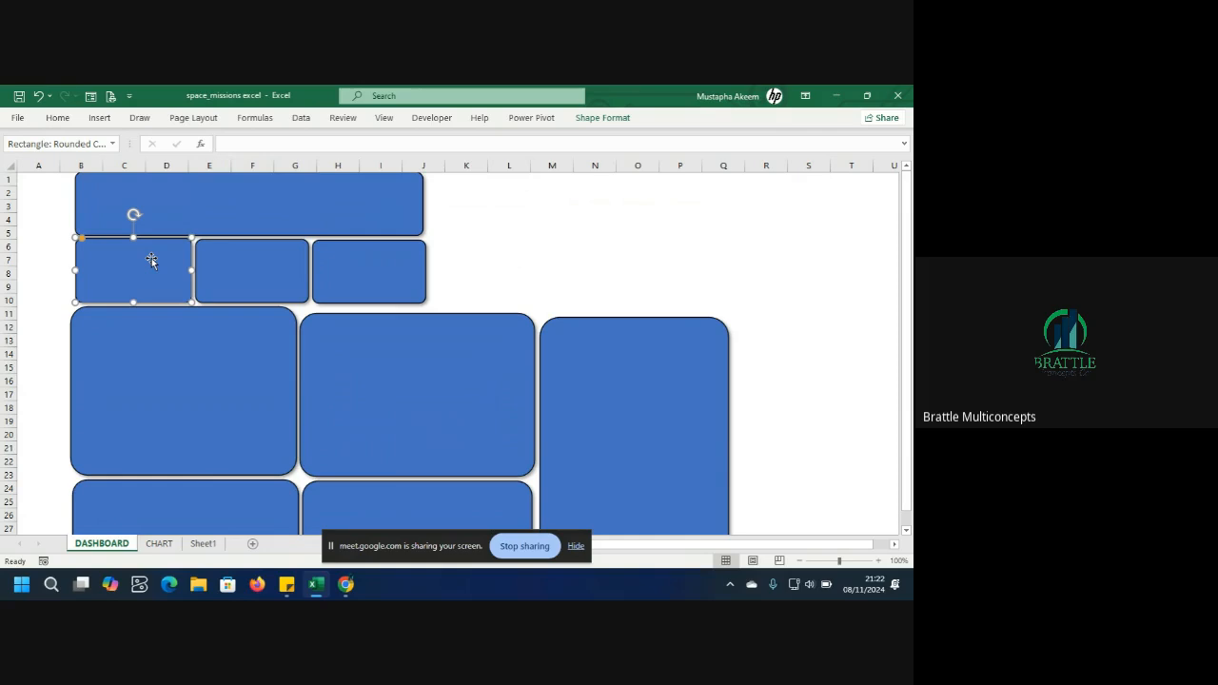
left_click(206, 546)
left_click(244, 217)
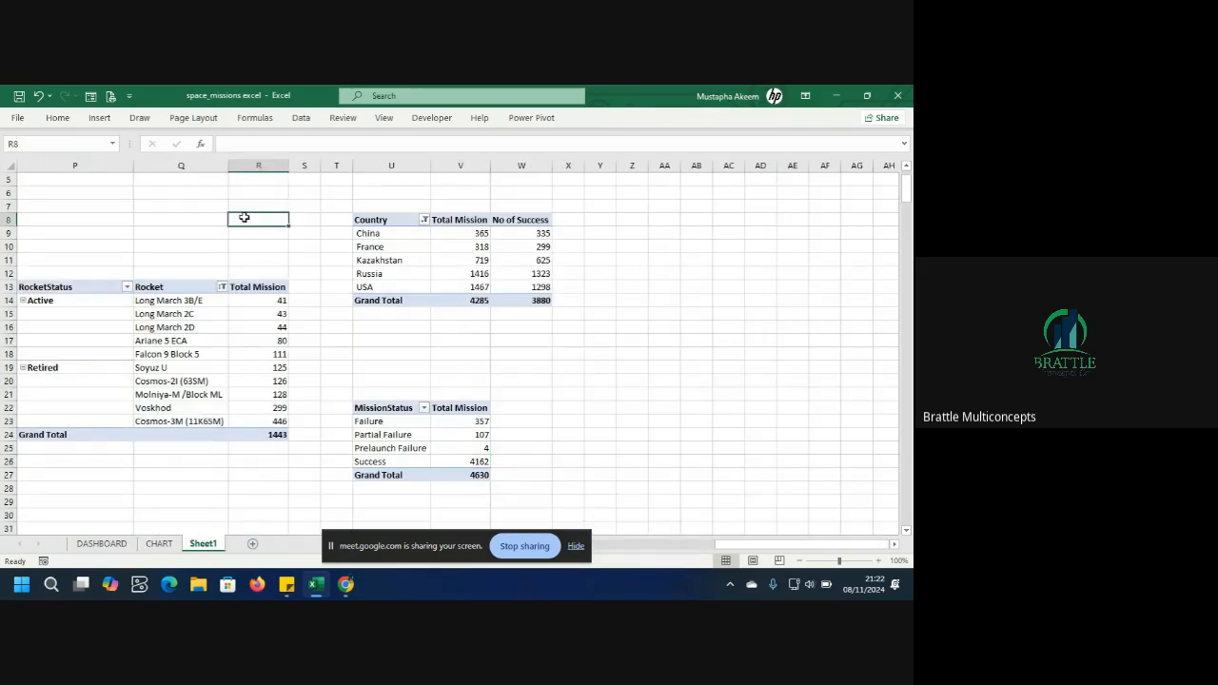
key("Left")
key("Home")
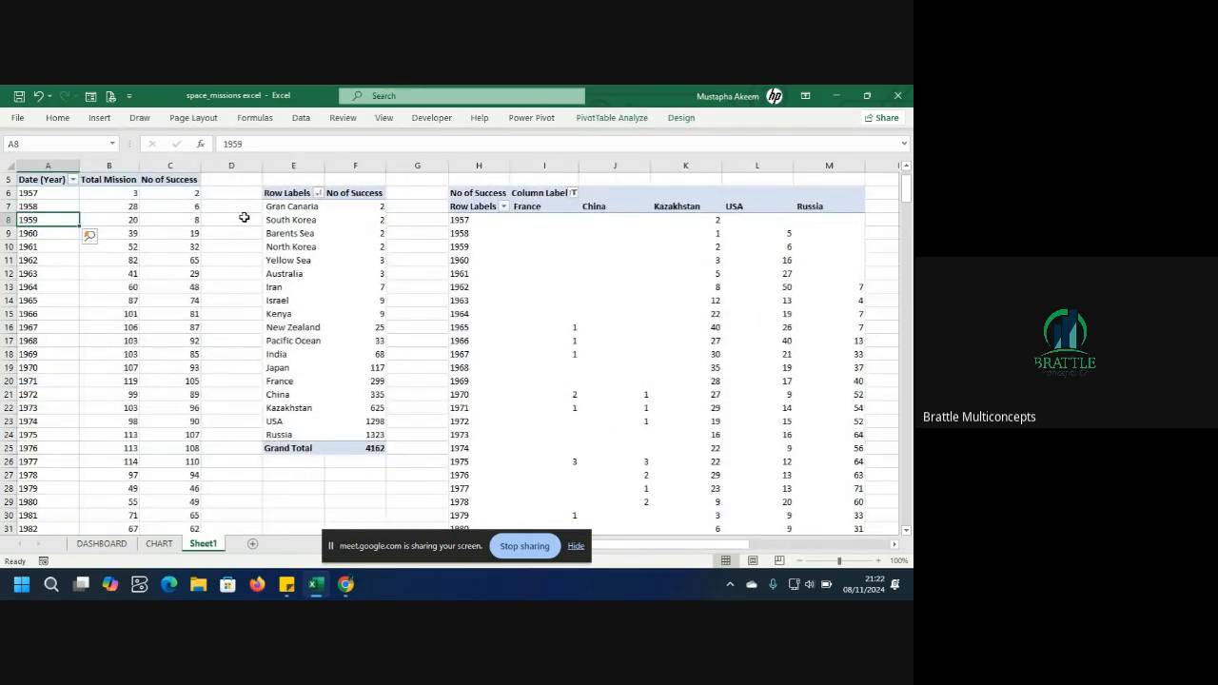
key("ctrl+Home")
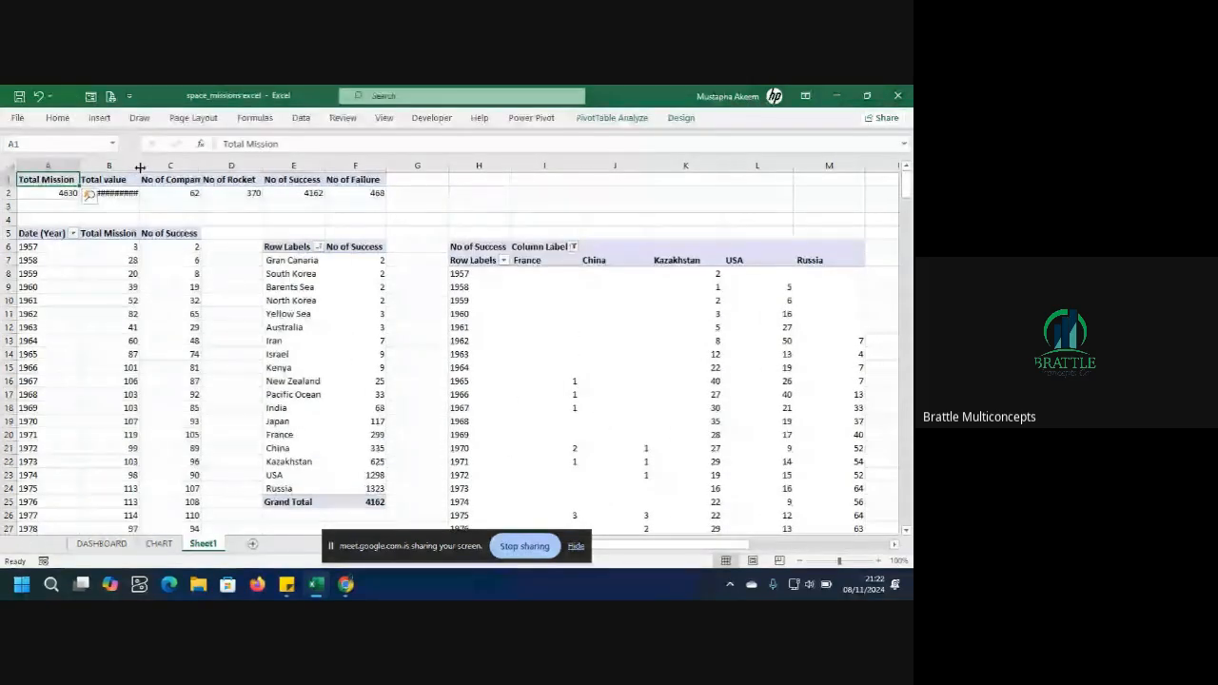
left_click_drag(140, 168, 159, 167)
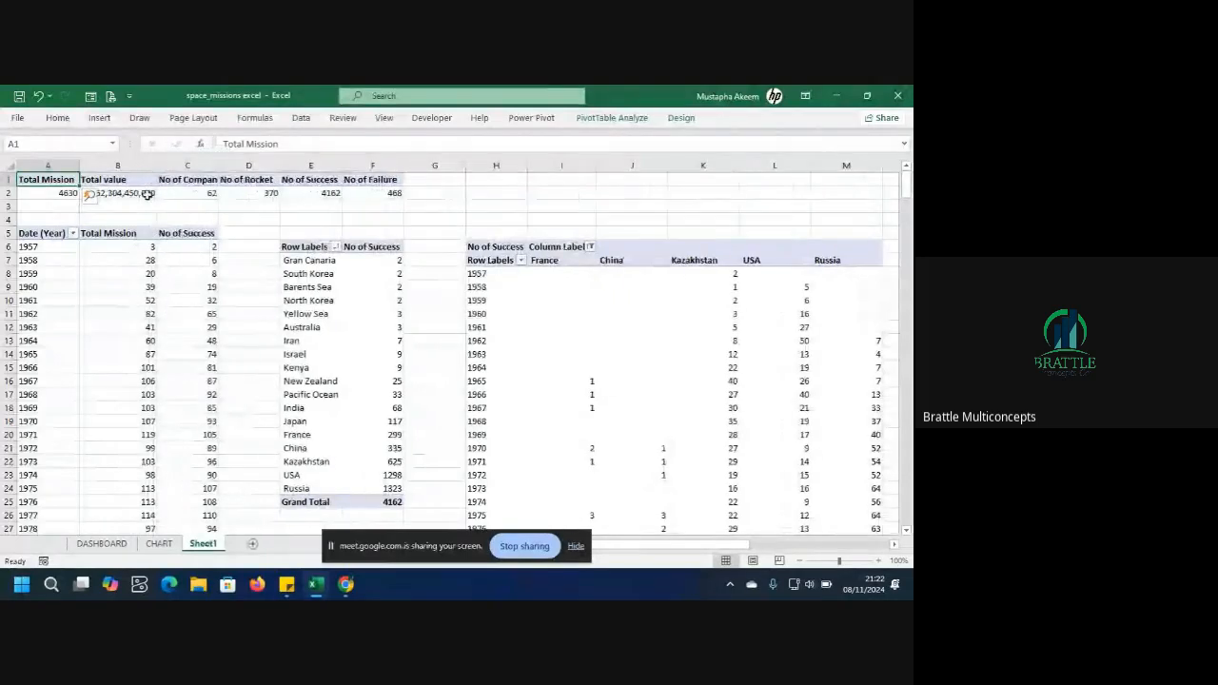
Examine the KPI values in row 2 of Sheet1, then return to the DASHBOARD sheet.
left_click(145, 193)
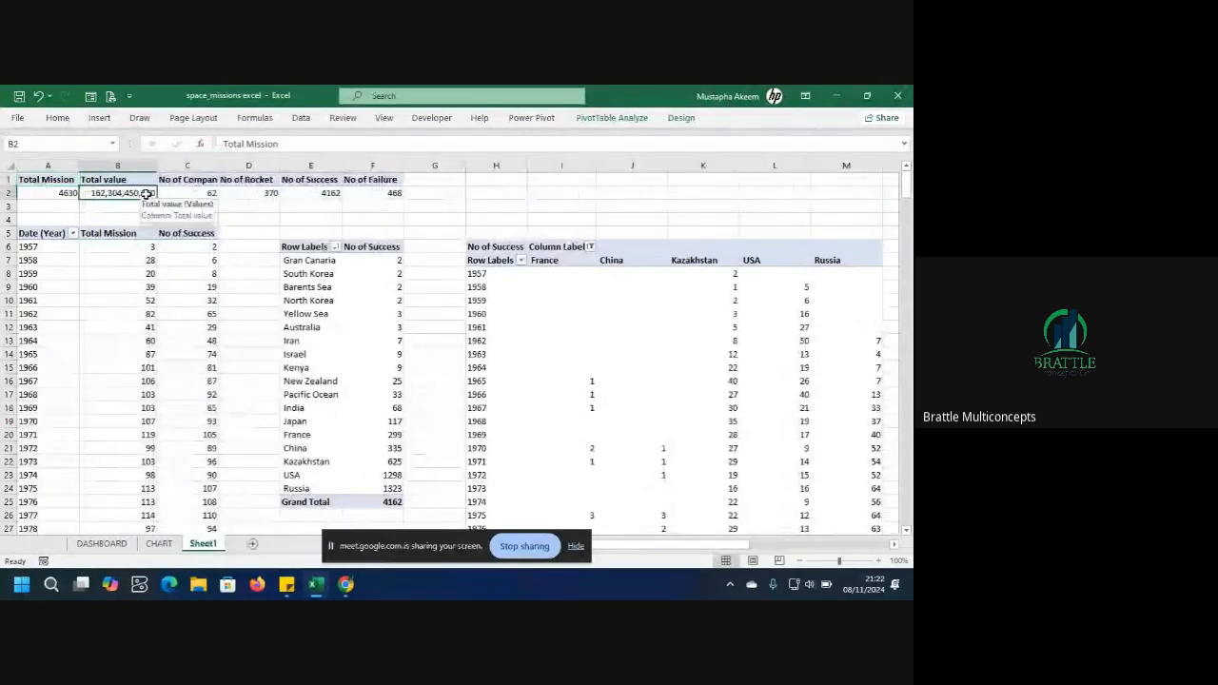
left_click(205, 193)
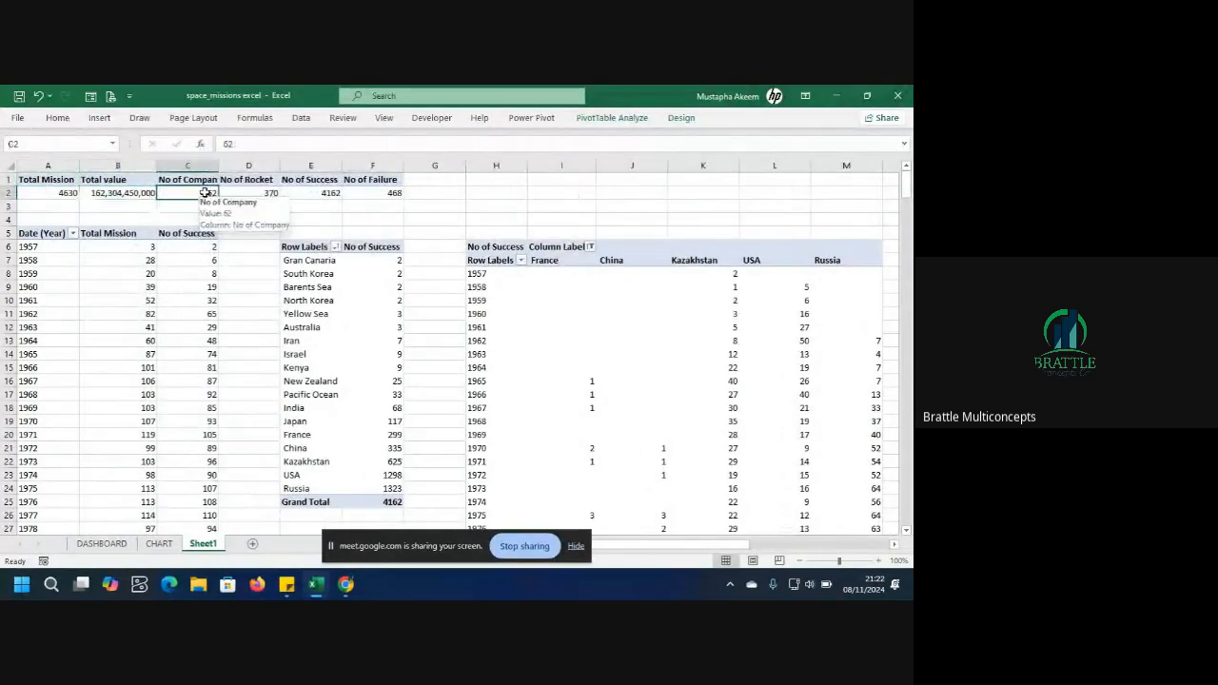
left_click(258, 193)
left_click(327, 194)
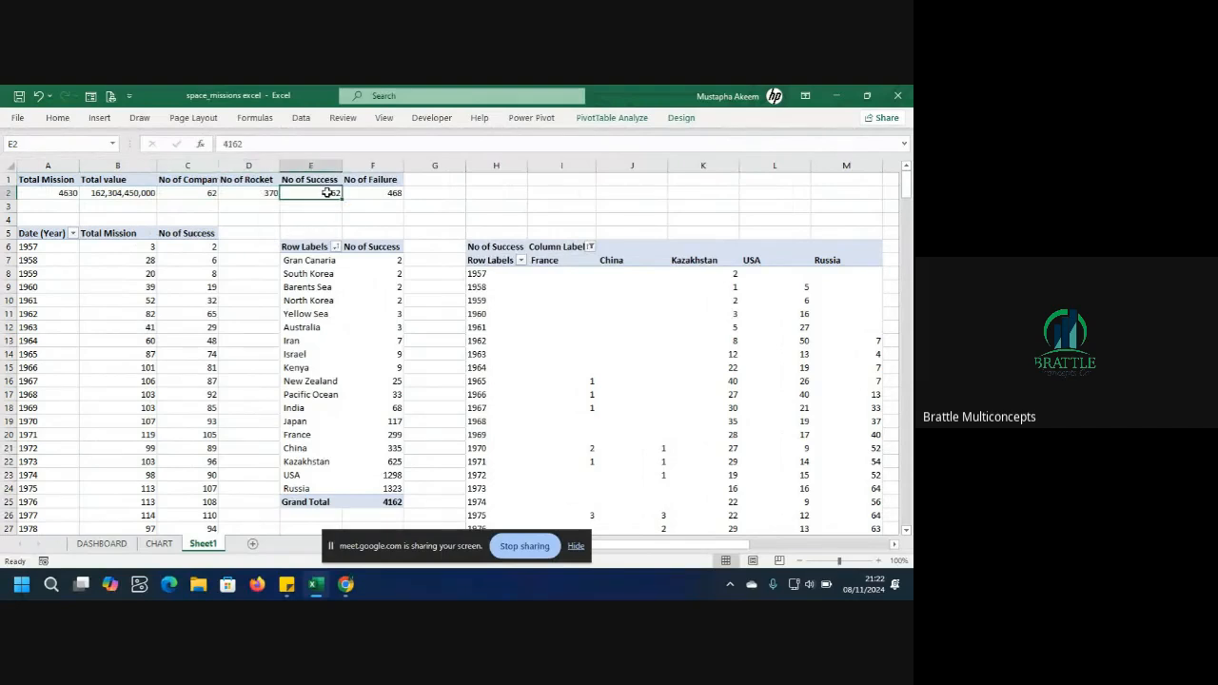
mouse_move(395, 191)
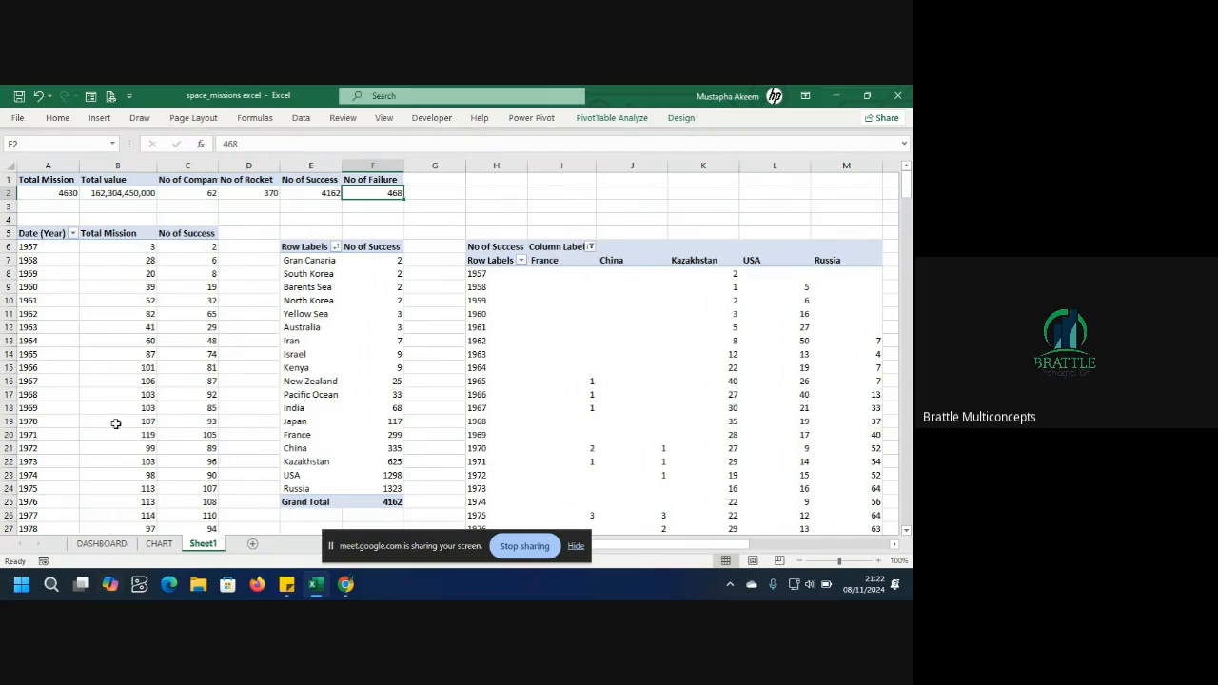
left_click(102, 544)
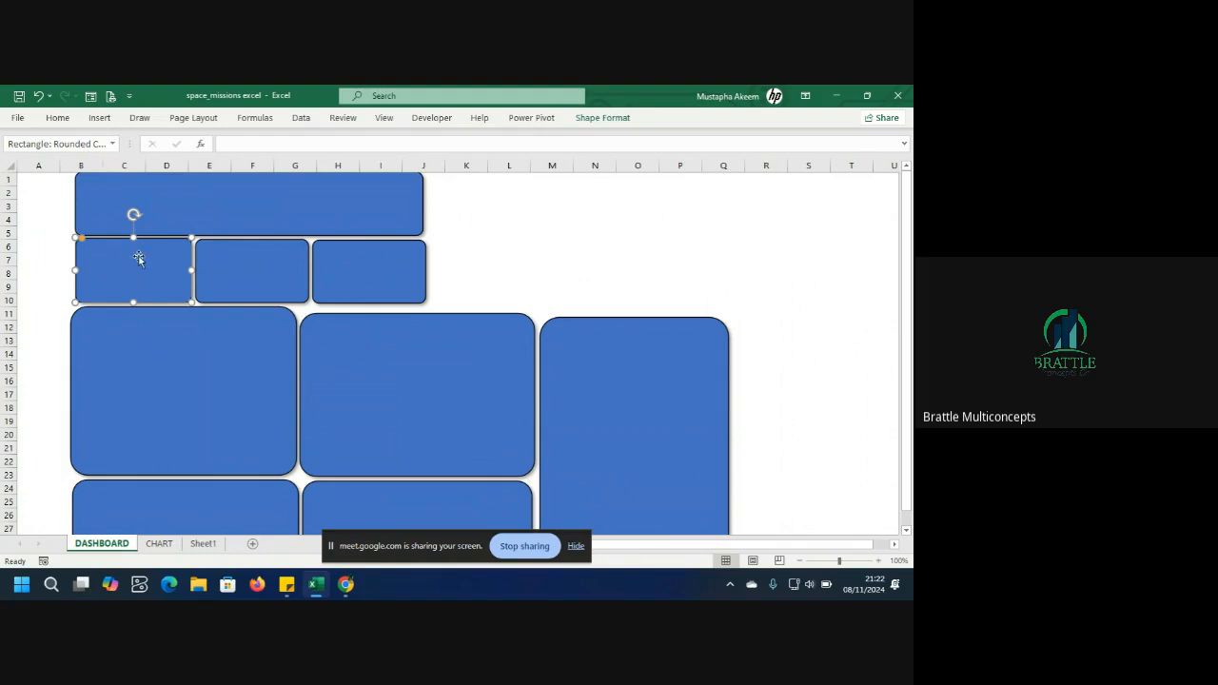
Insert a text box inside the first small card below the banner.
left_click(57, 118)
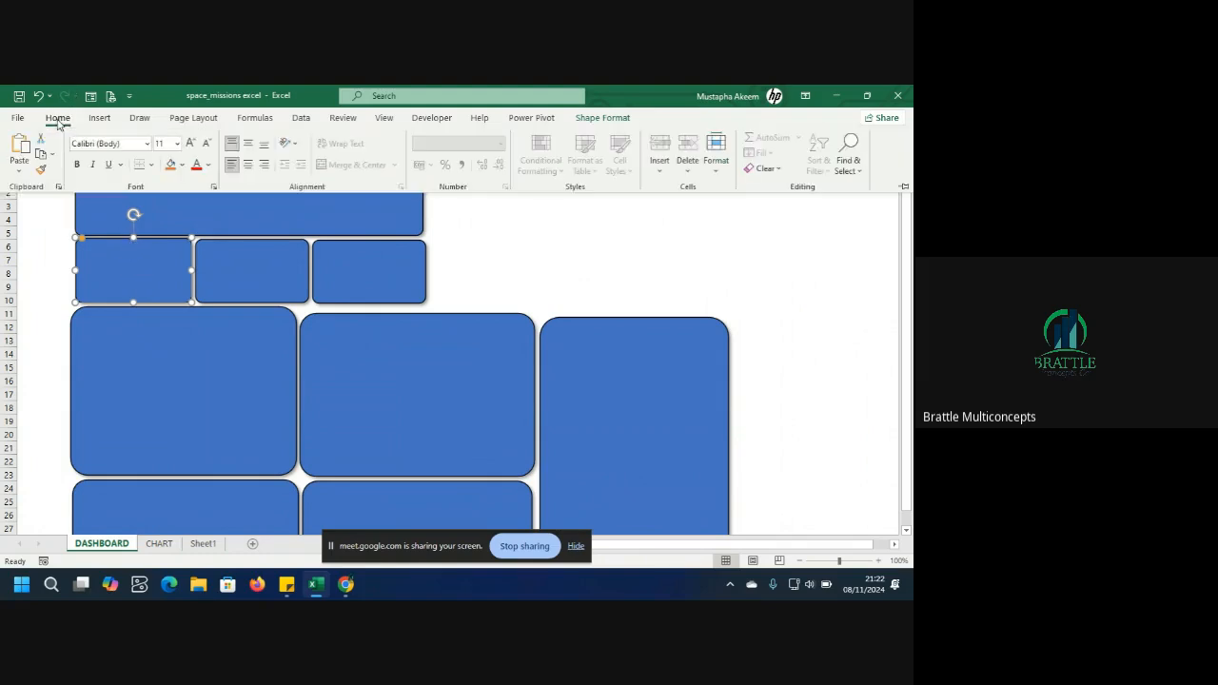
left_click(99, 118)
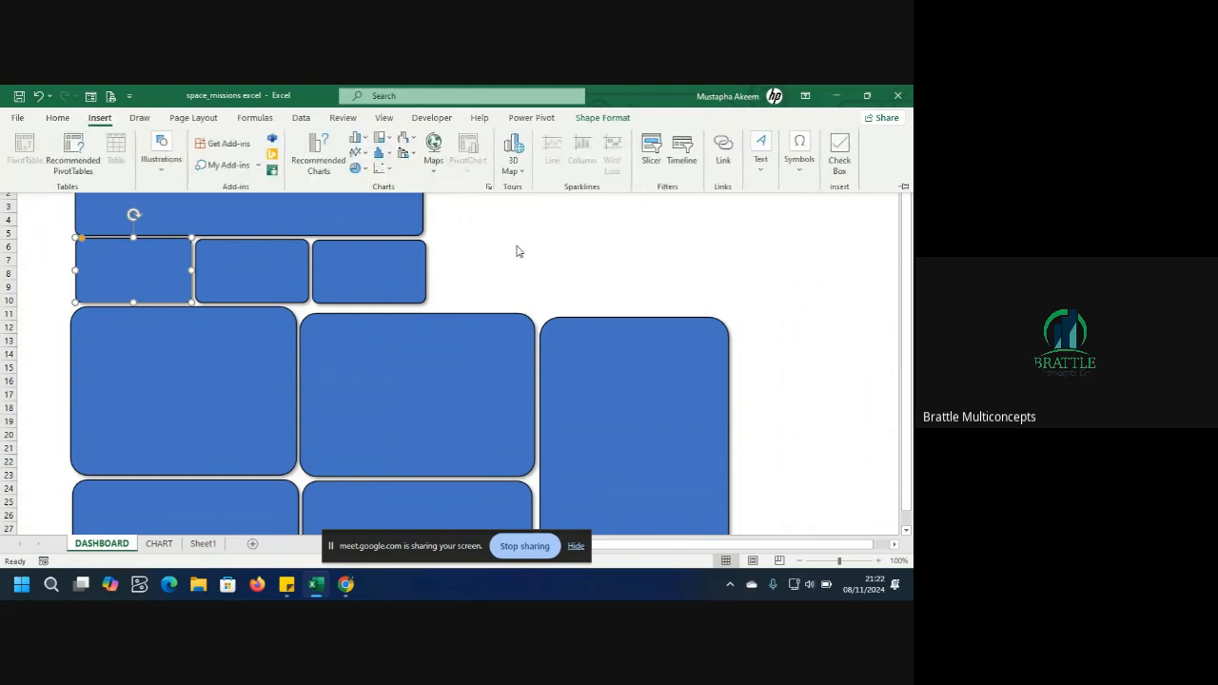
left_click(760, 173)
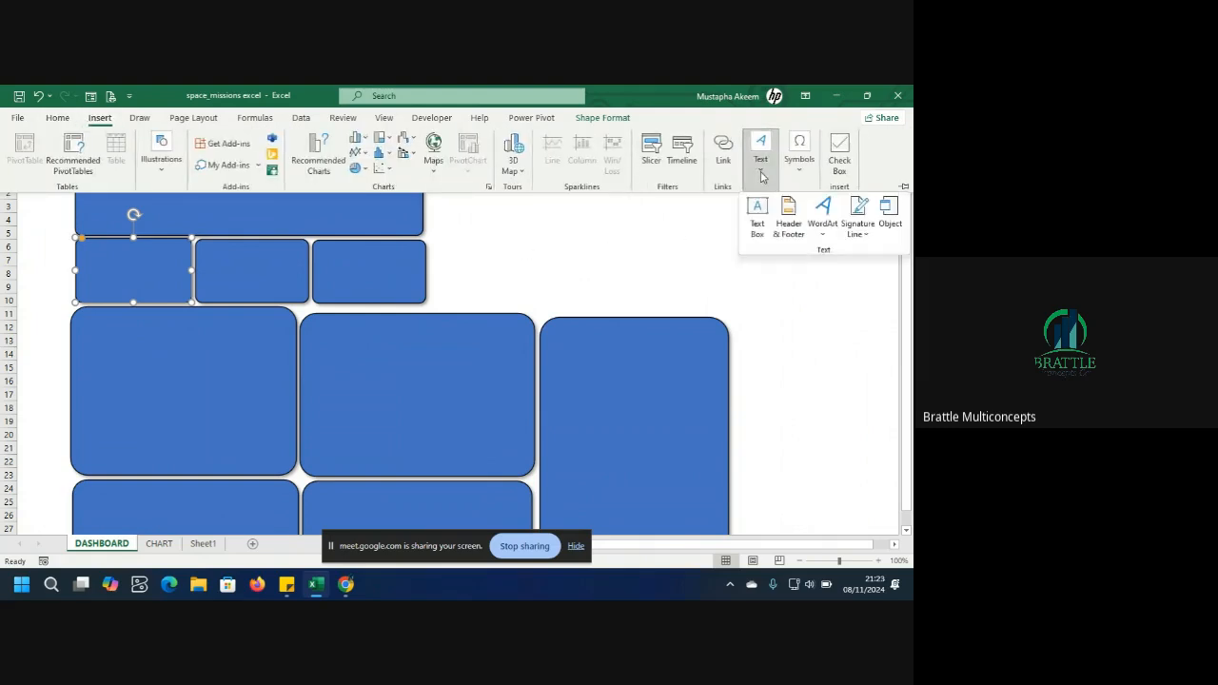
left_click(758, 219)
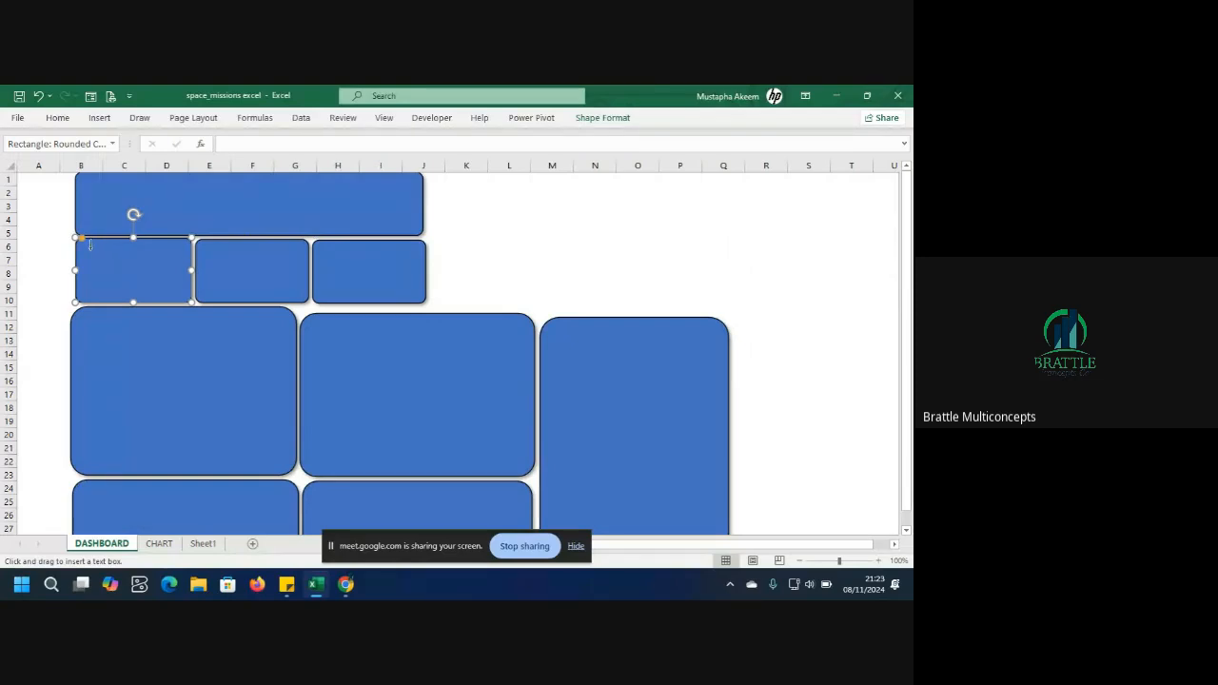
left_click_drag(90, 248, 171, 269)
left_click(136, 242)
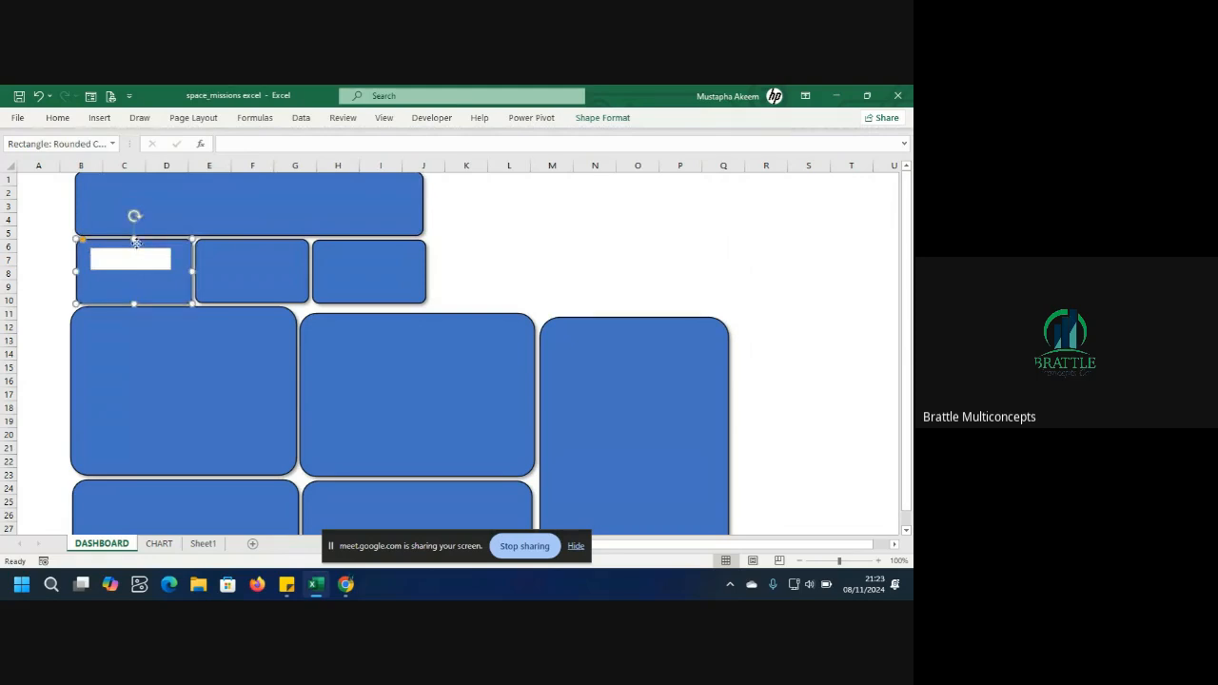
left_click_drag(136, 243, 138, 242)
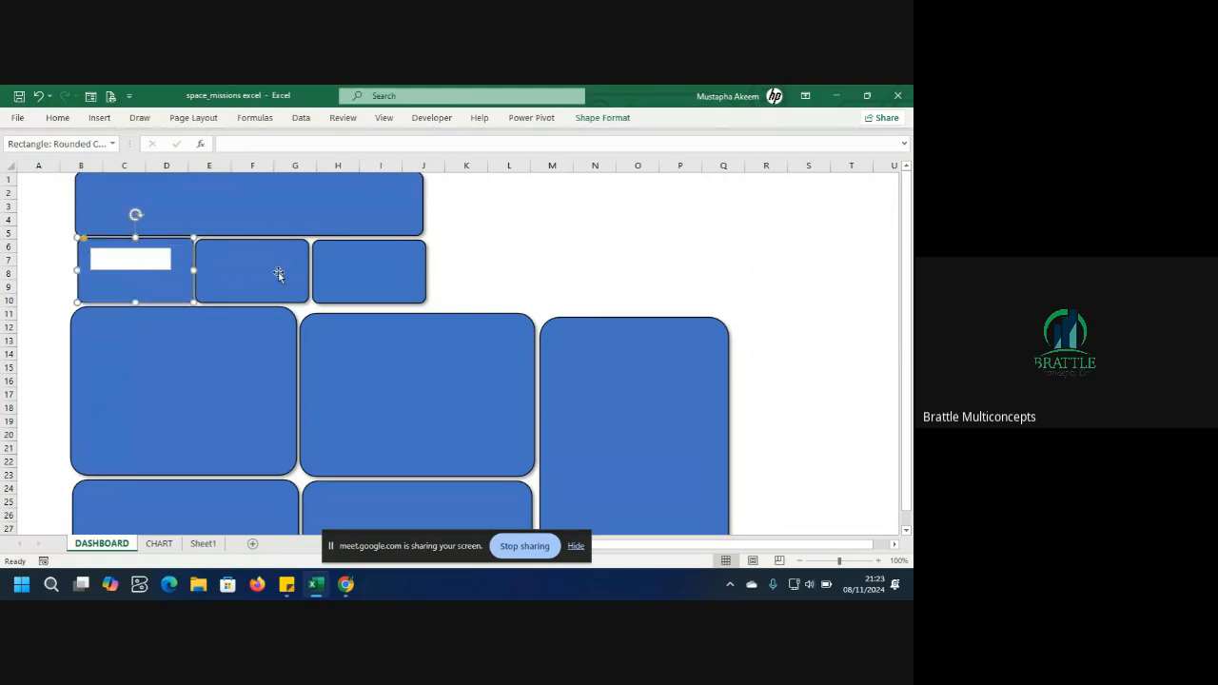
Select the header banner, three small cards and all large panels, and group them into one object.
left_click(253, 205)
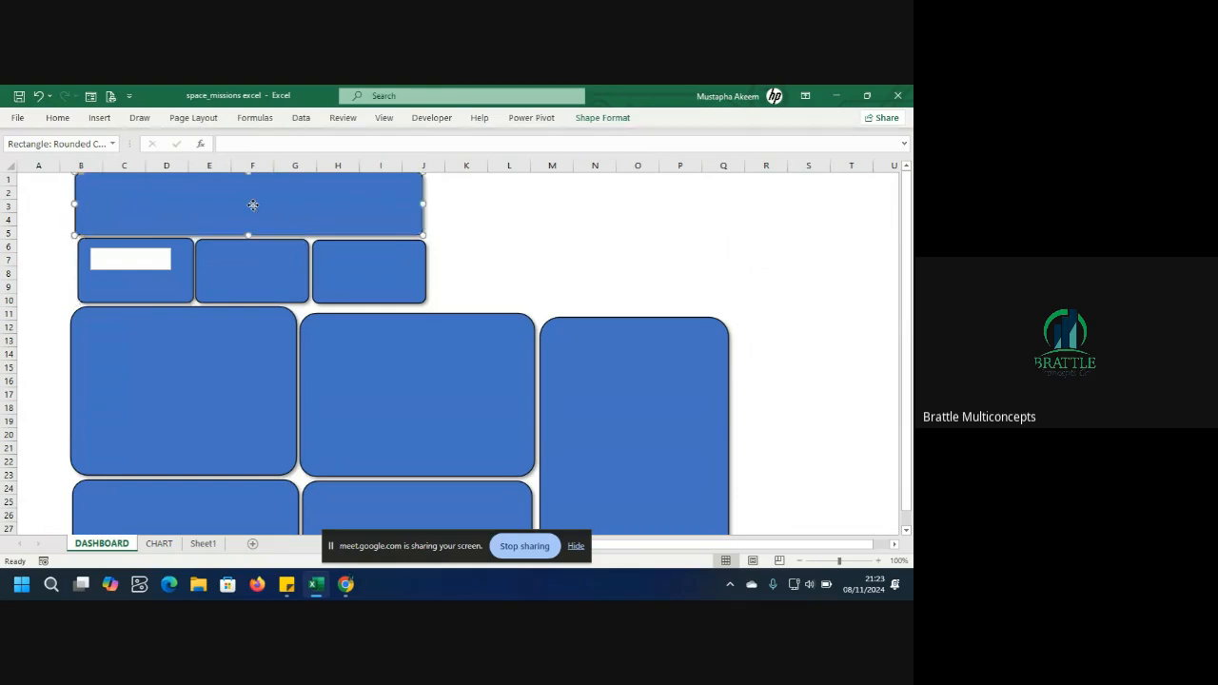
left_click(178, 284, "shift")
left_click(248, 281, "shift")
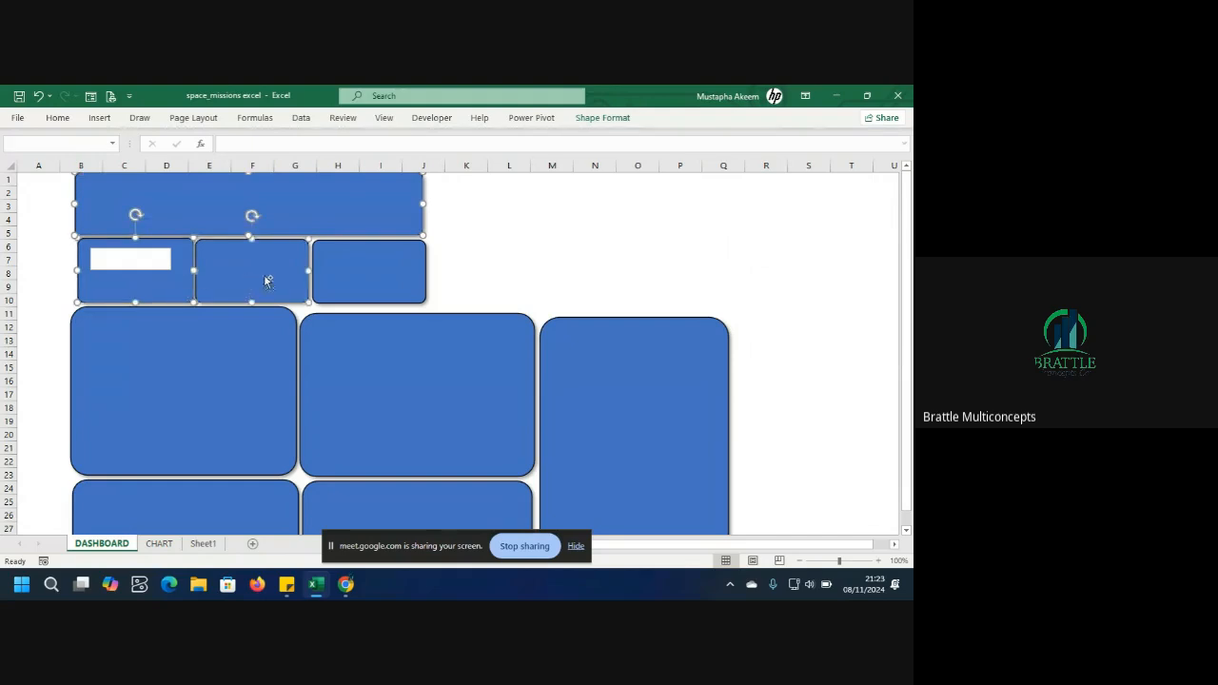
left_click(369, 278, "shift")
left_click(386, 360, "shift")
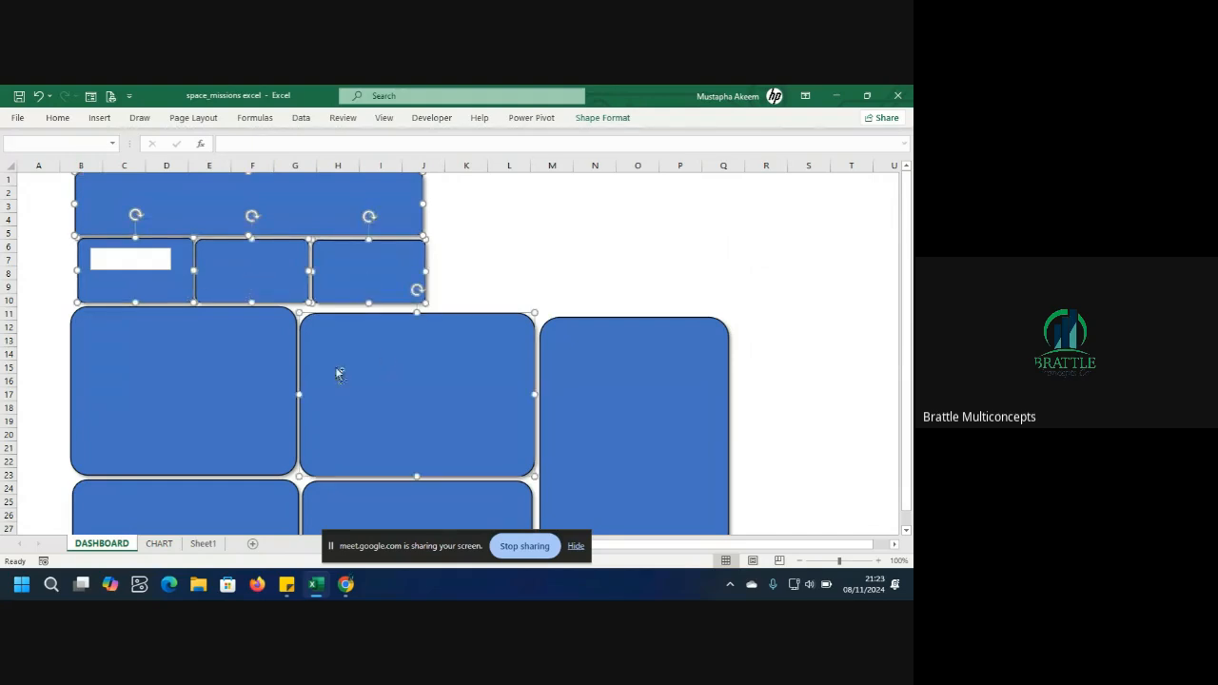
left_click(228, 394, "shift")
left_click(676, 372, "shift")
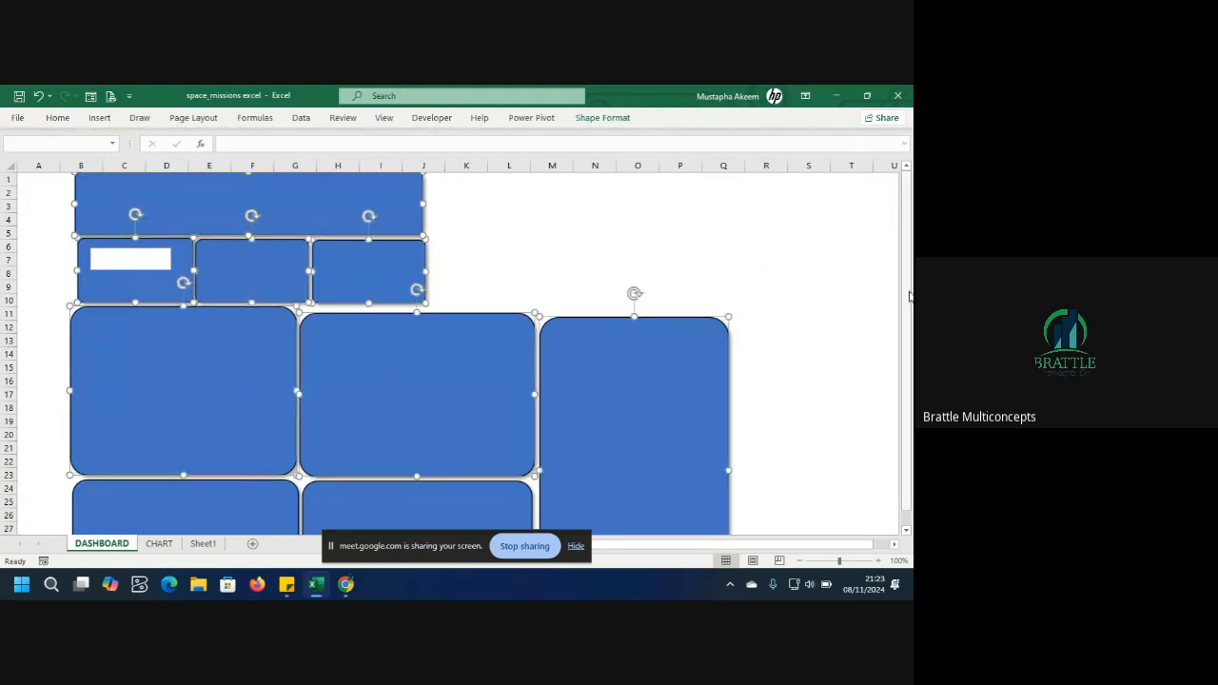
left_click_drag(909, 296, 909, 305)
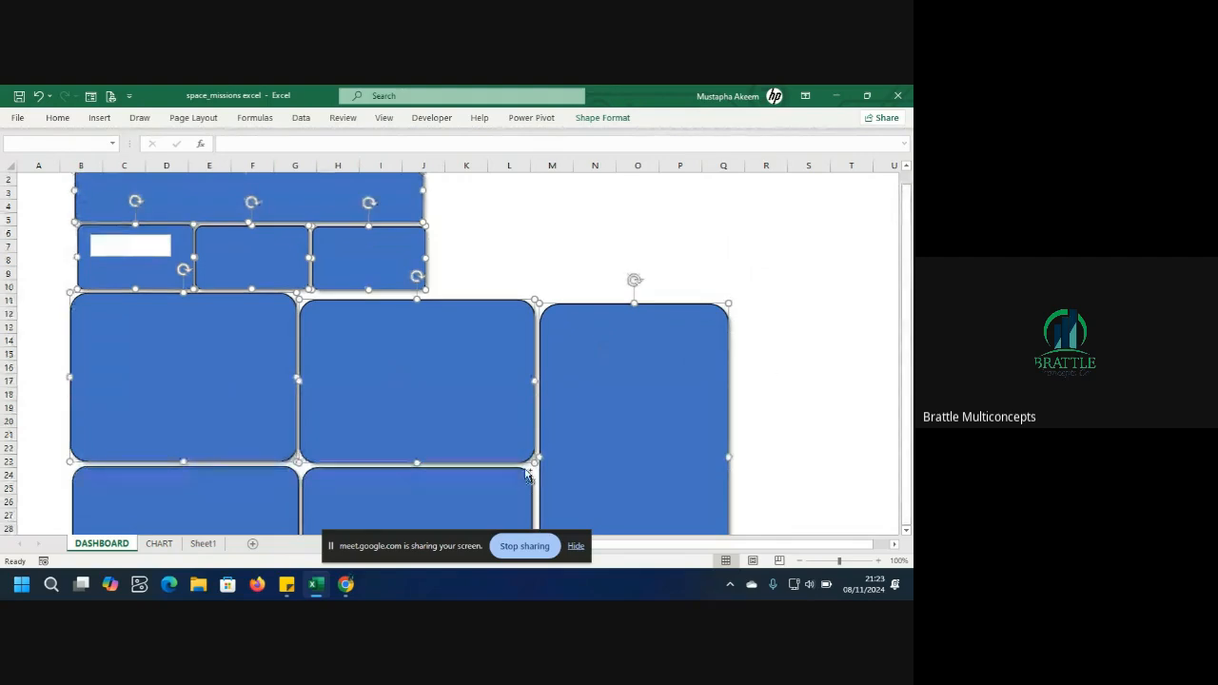
left_click(473, 478, "shift")
left_click(234, 492, "shift")
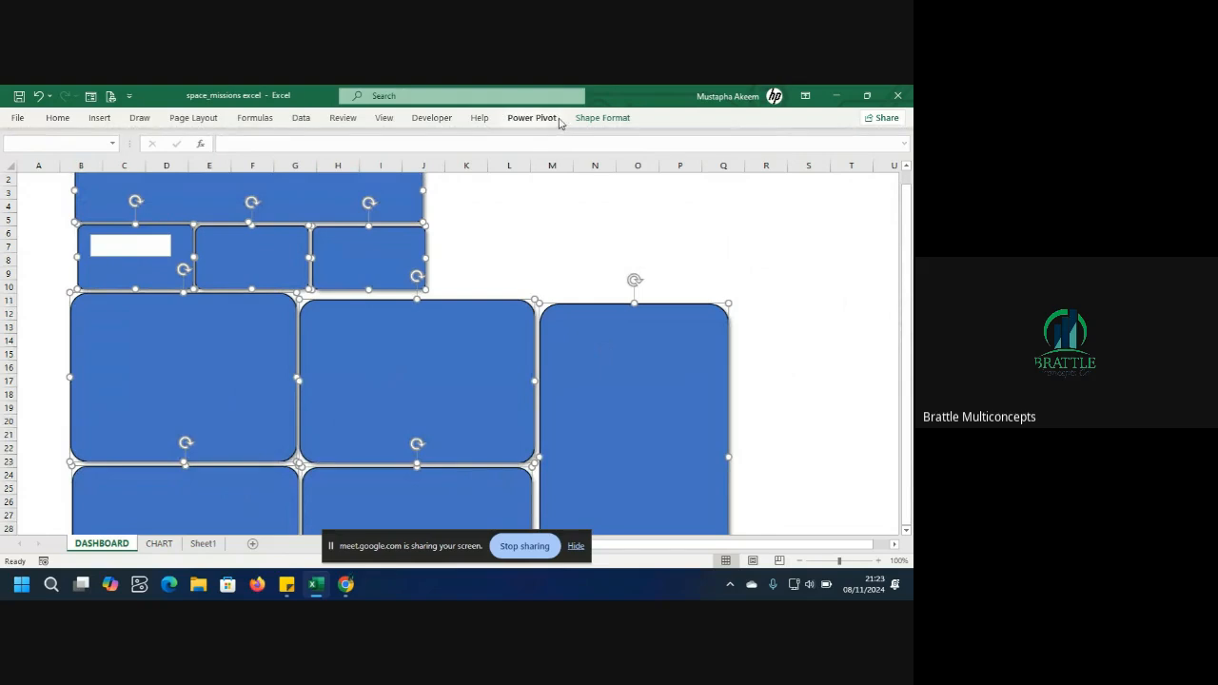
left_click(598, 118)
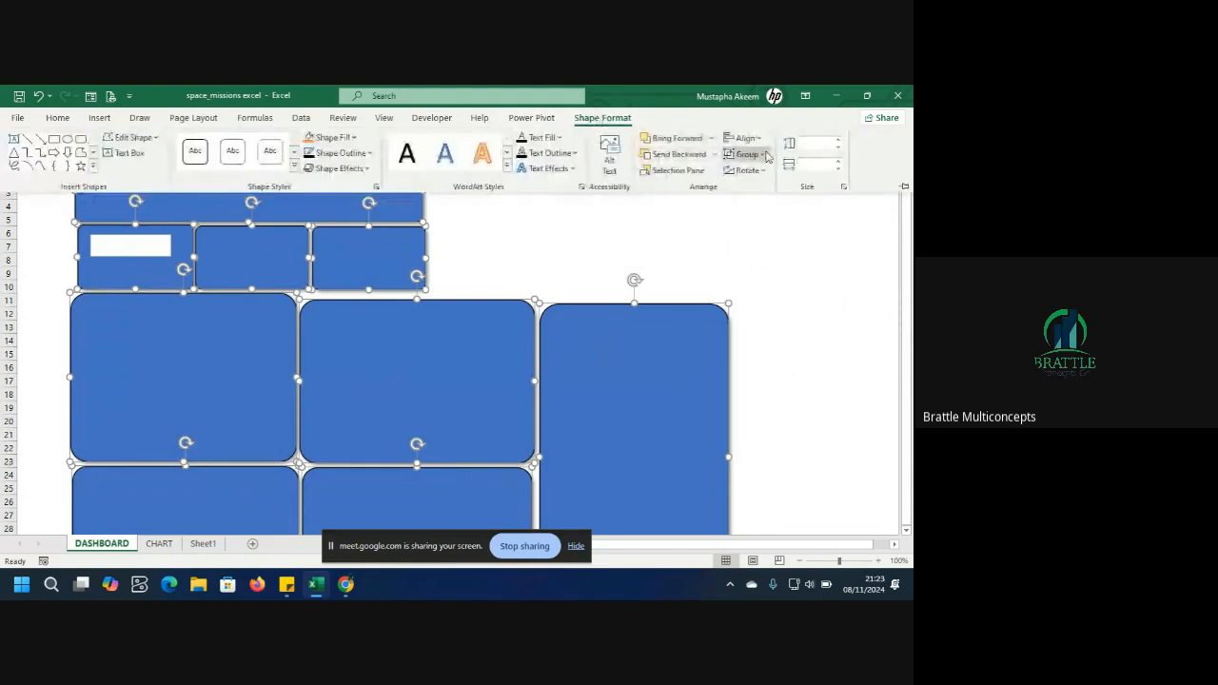
left_click(761, 154)
left_click(757, 173)
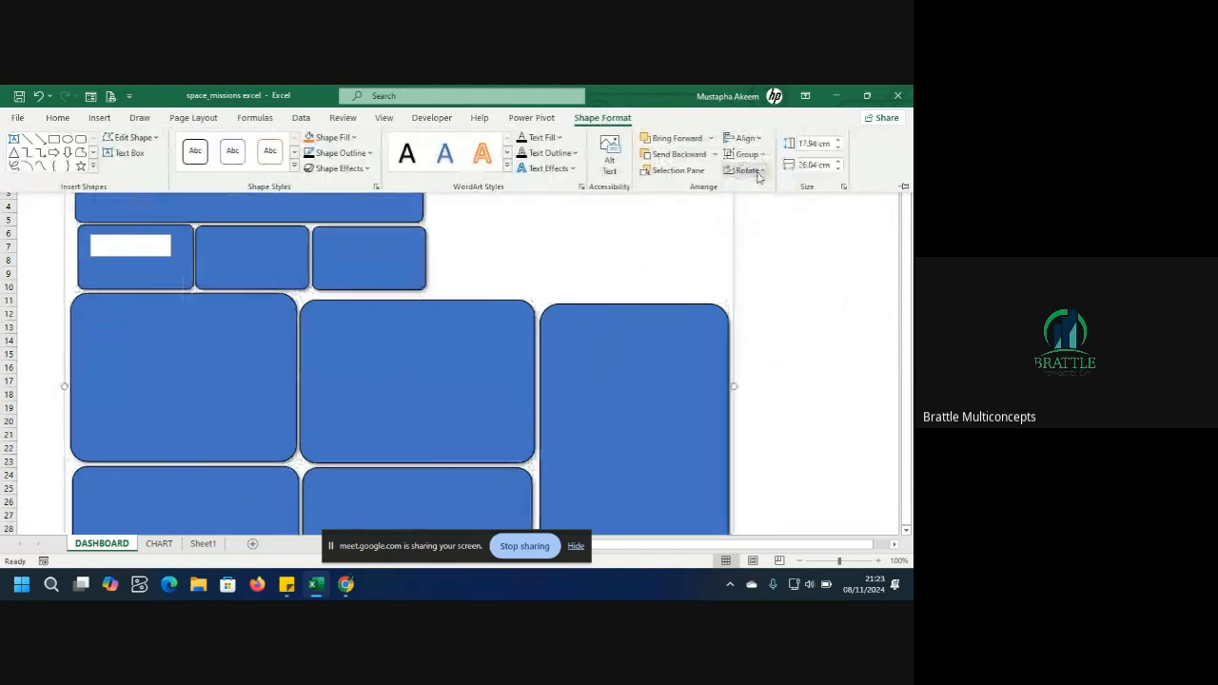
Move the grouped dashboard panels slightly to the left.
left_click(351, 256)
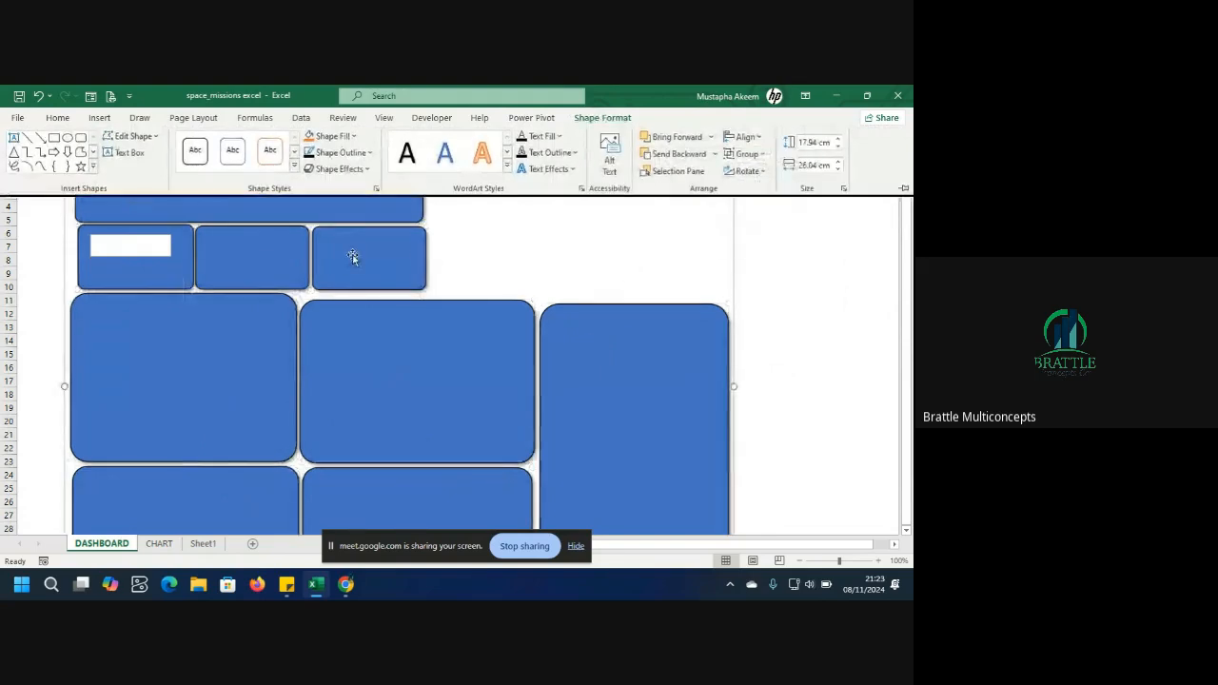
left_click_drag(352, 257, 305, 253)
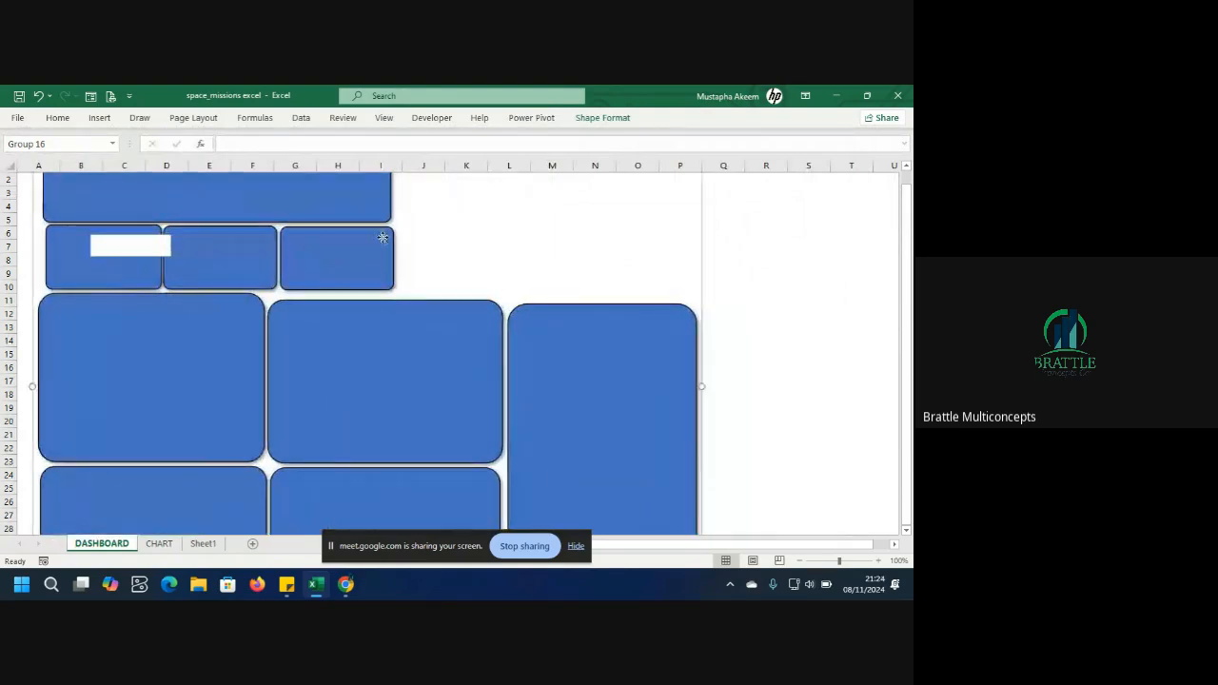
left_click(381, 237)
left_click(600, 118)
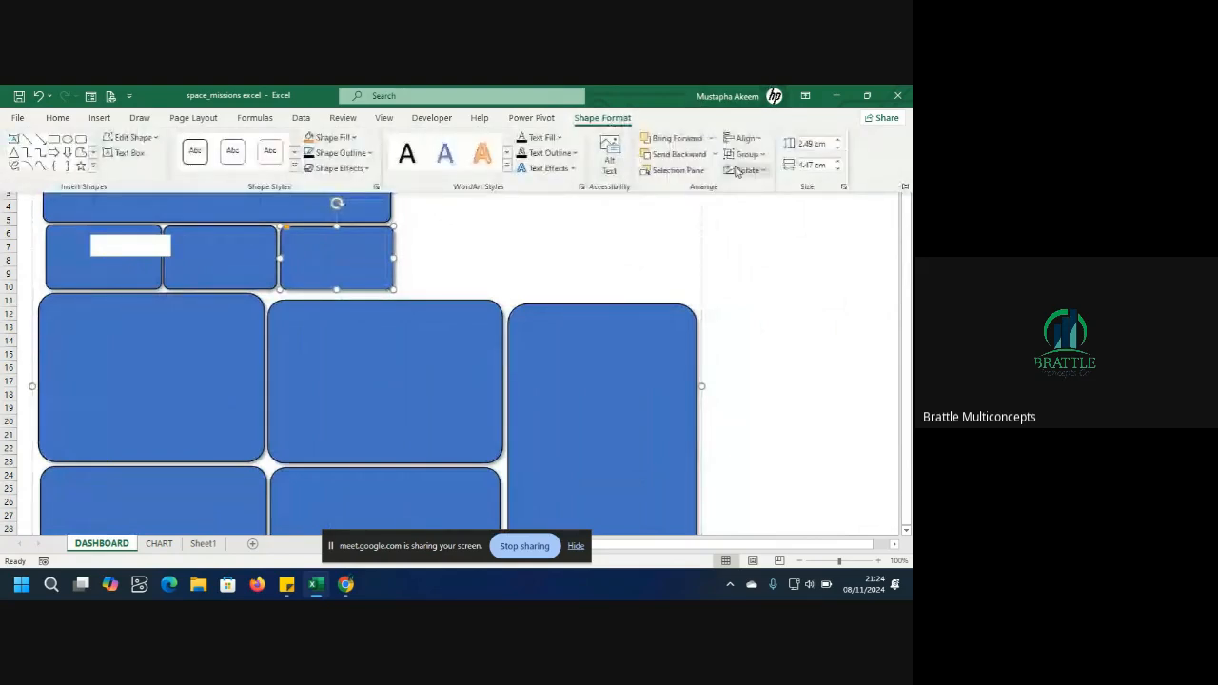
left_click(746, 154)
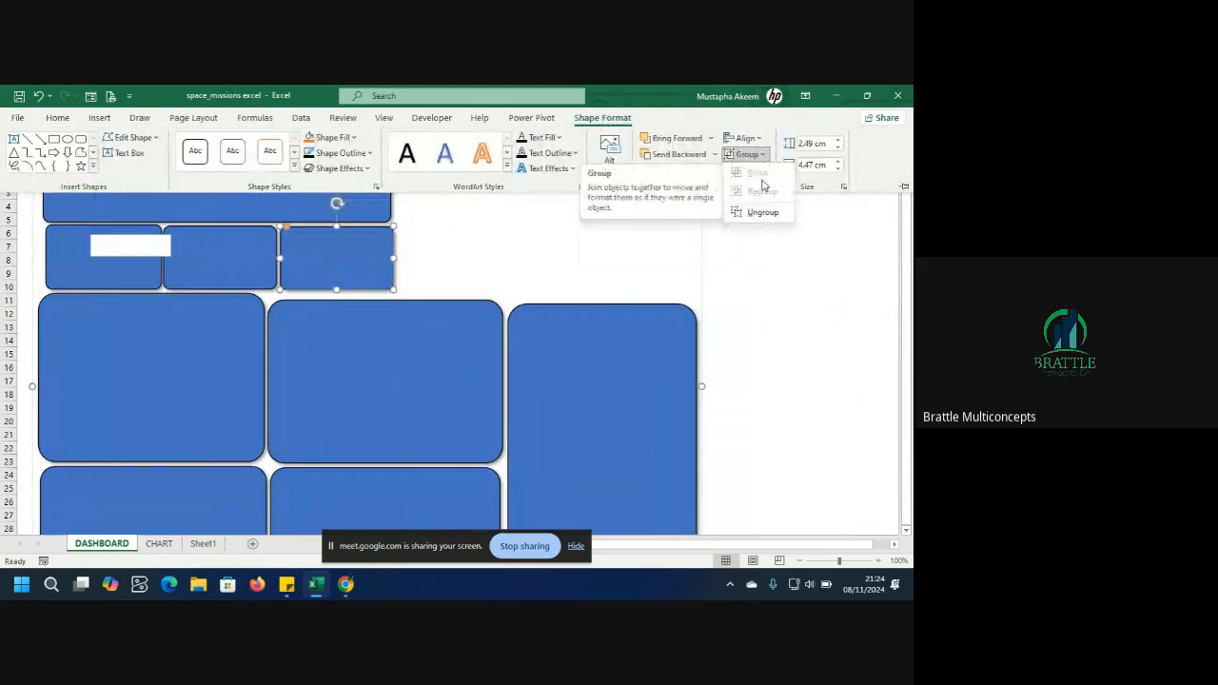
left_click(575, 252)
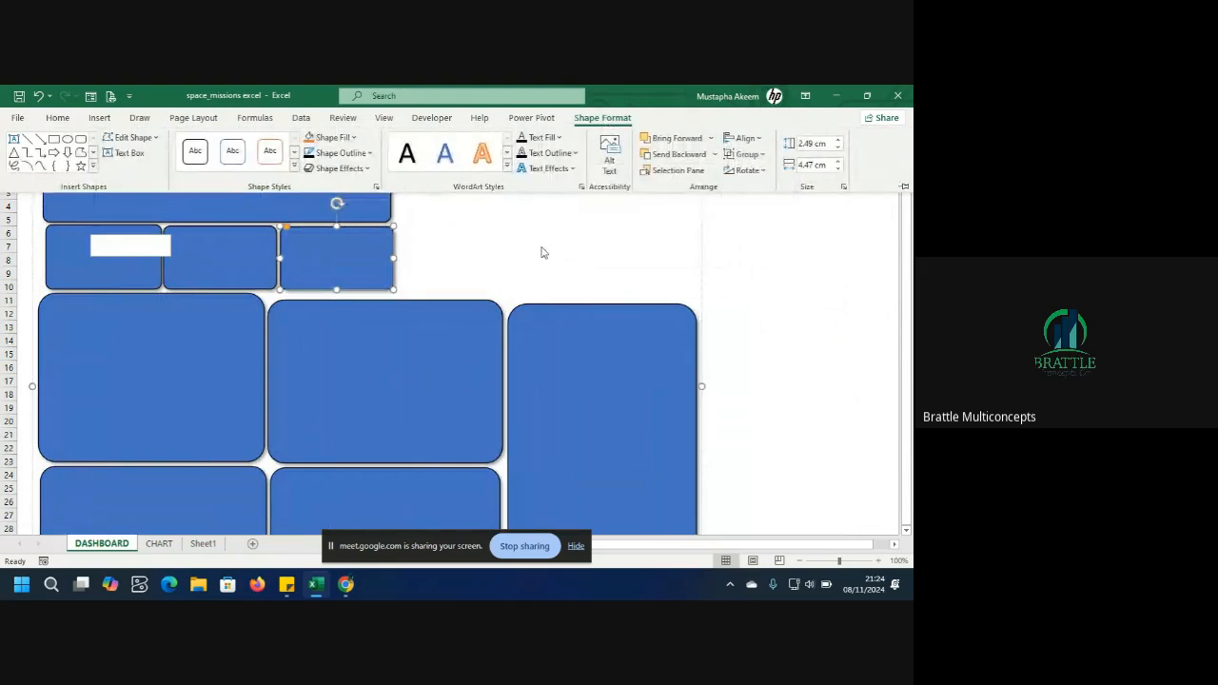
key("ctrl+F1")
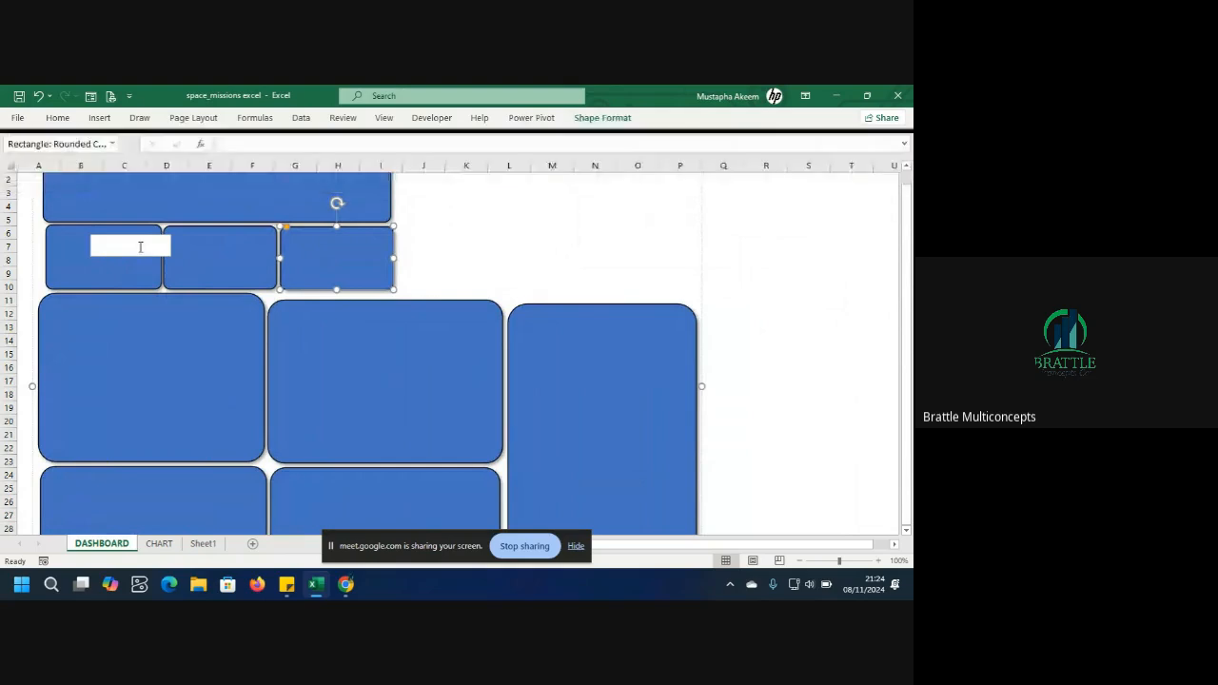
Nudge the second small card slightly right and undo an accidental move of the banner.
mouse_move(224, 240)
left_mouse_down()
mouse_move(253, 253)
mouse_move(222, 243)
left_mouse_up()
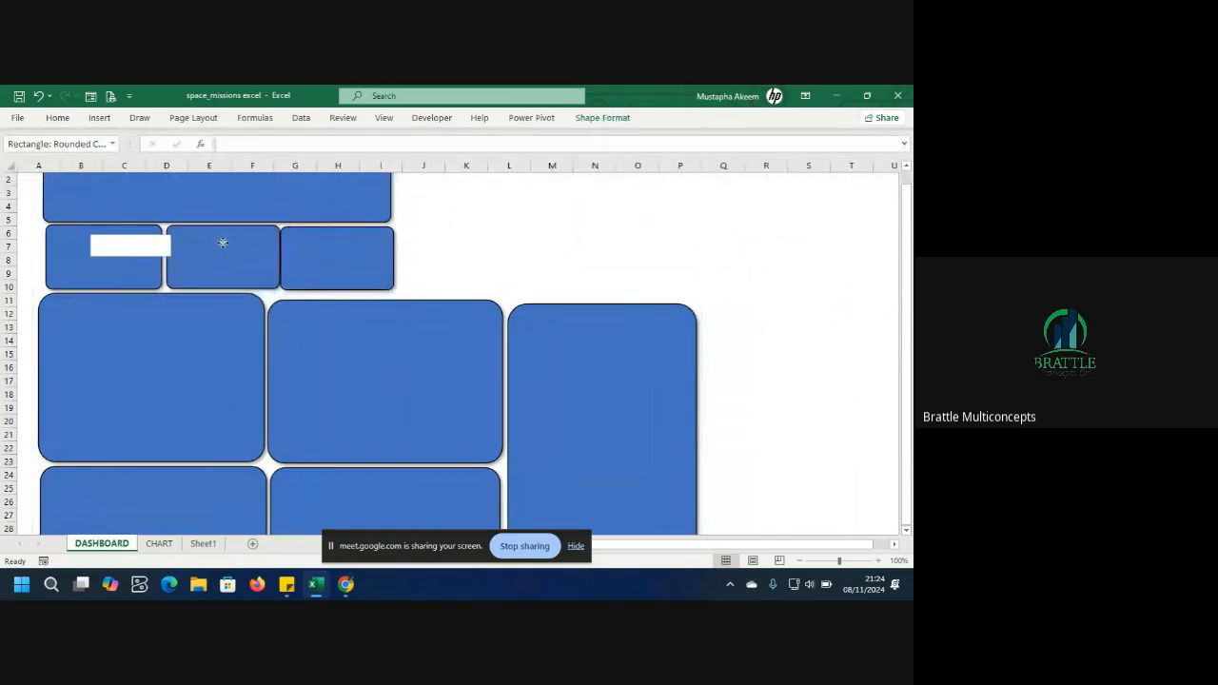
mouse_move(367, 194)
left_mouse_down()
mouse_move(411, 204)
mouse_move(375, 195)
left_mouse_up()
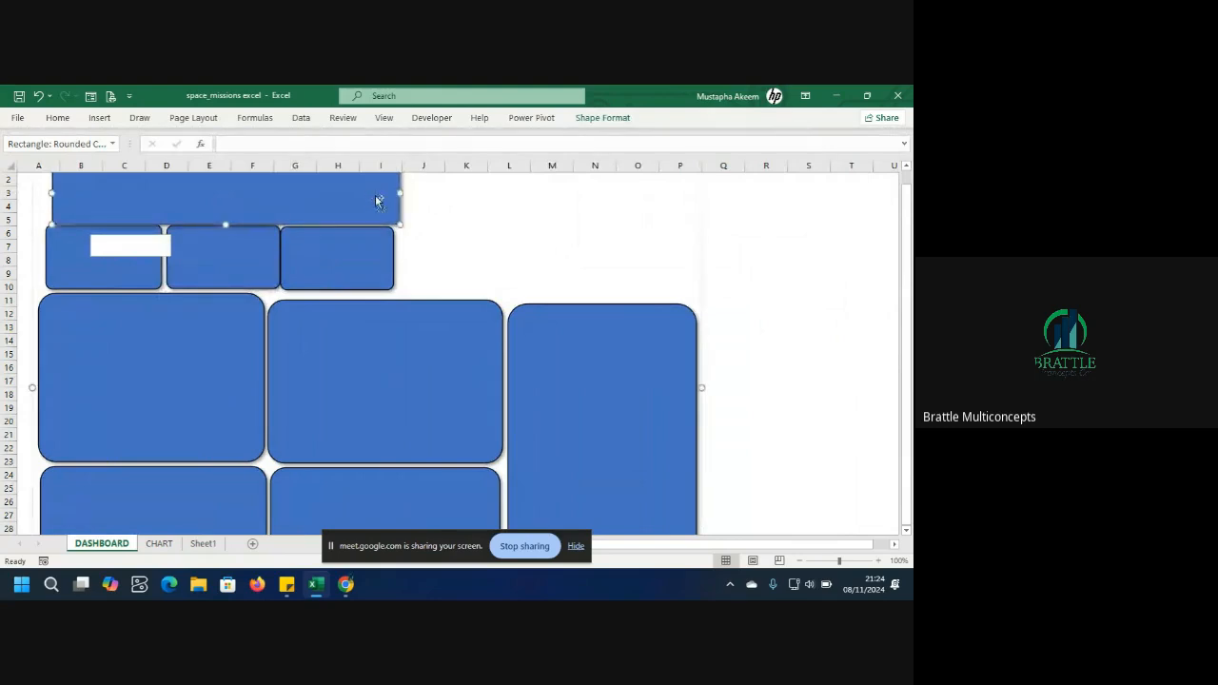
key("ctrl+z")
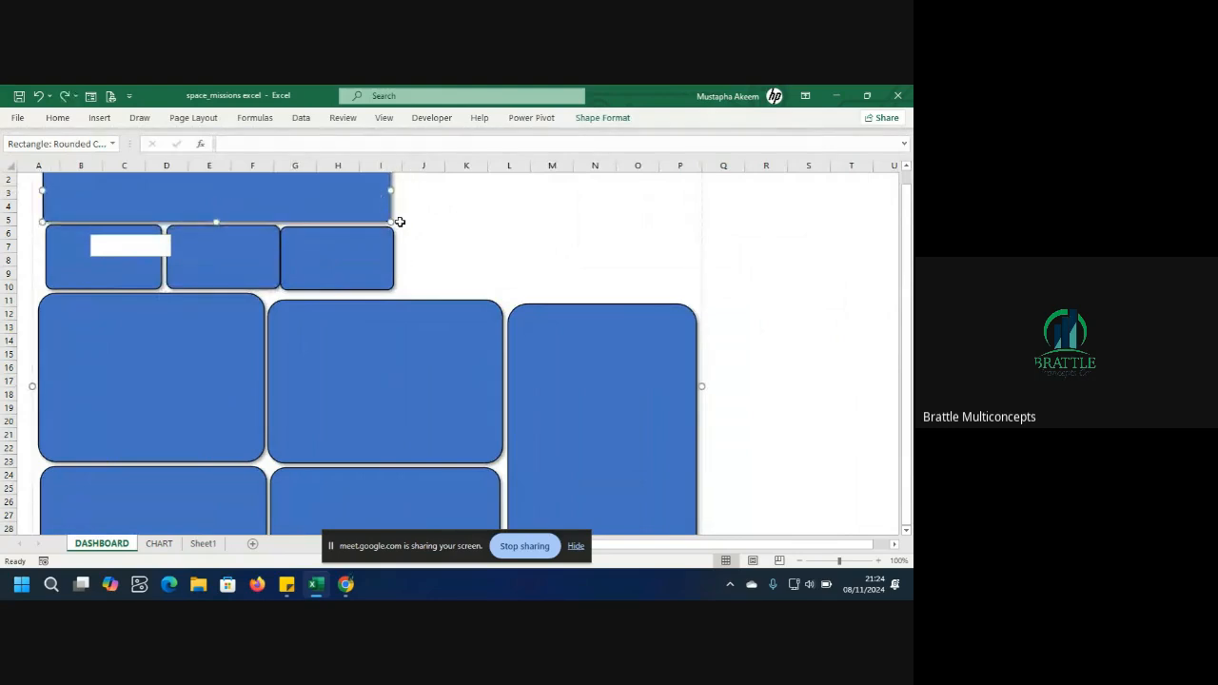
left_click(422, 218)
Select the text box inside the grouped first card and move it lower within the card.
left_click(350, 255)
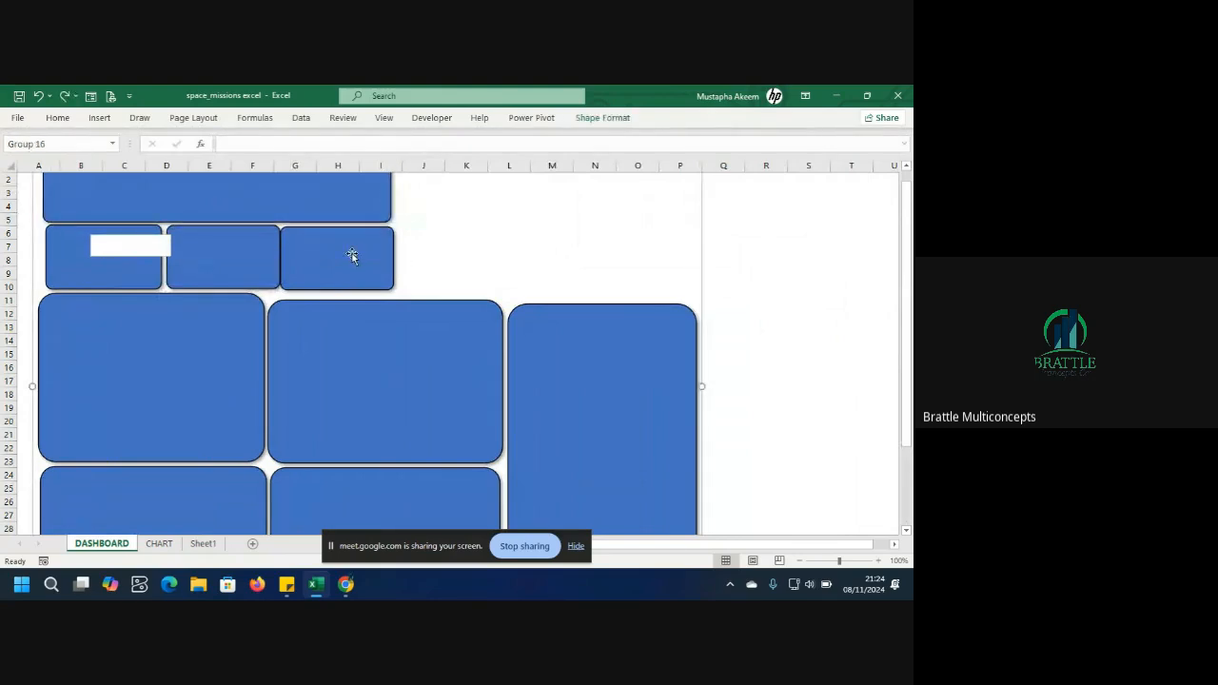
left_click(587, 127)
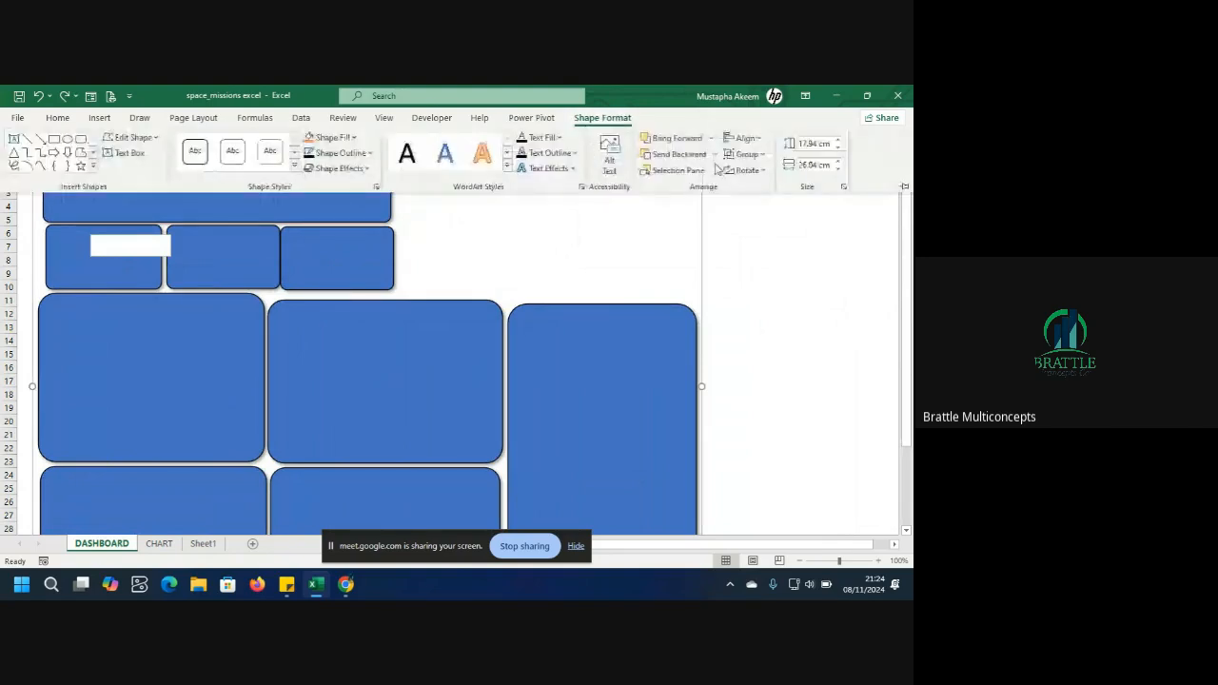
left_click(744, 154)
left_click(742, 160)
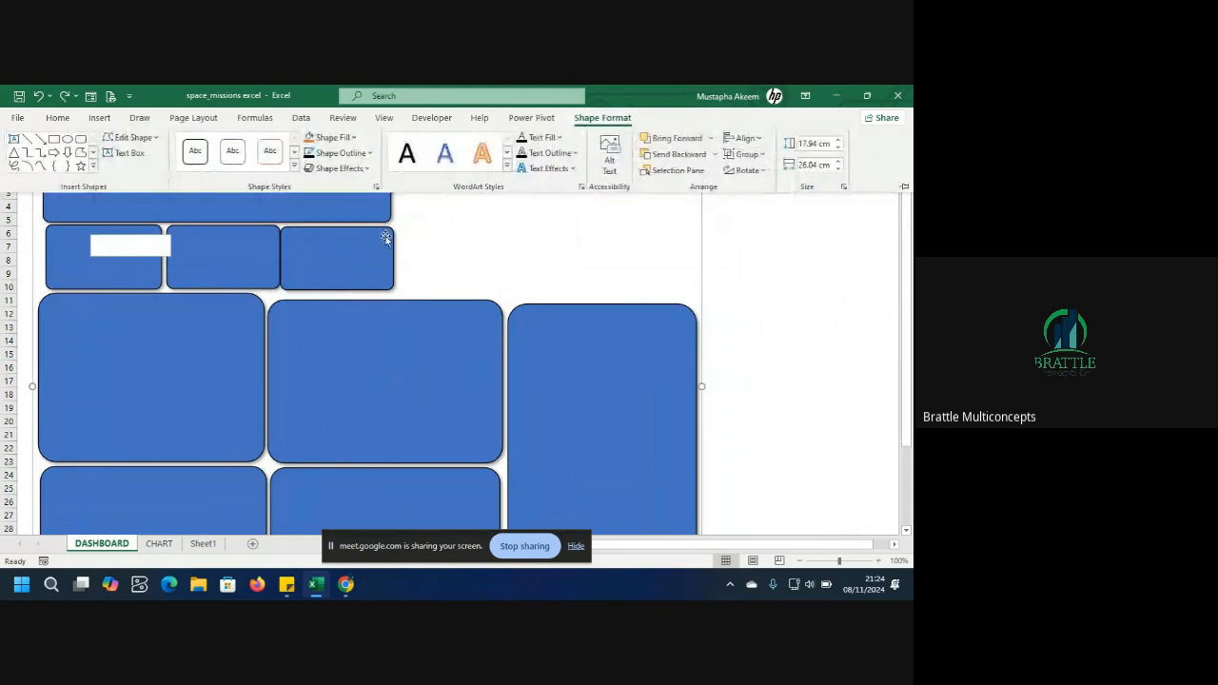
left_click(251, 210)
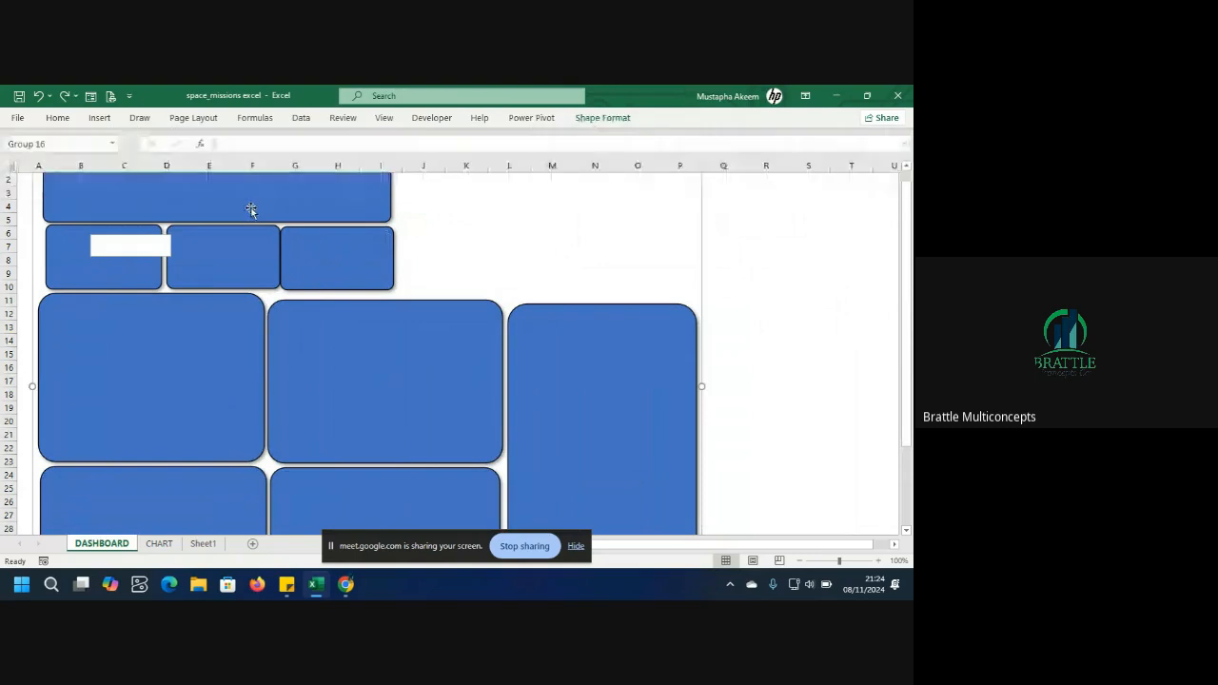
left_click(251, 209)
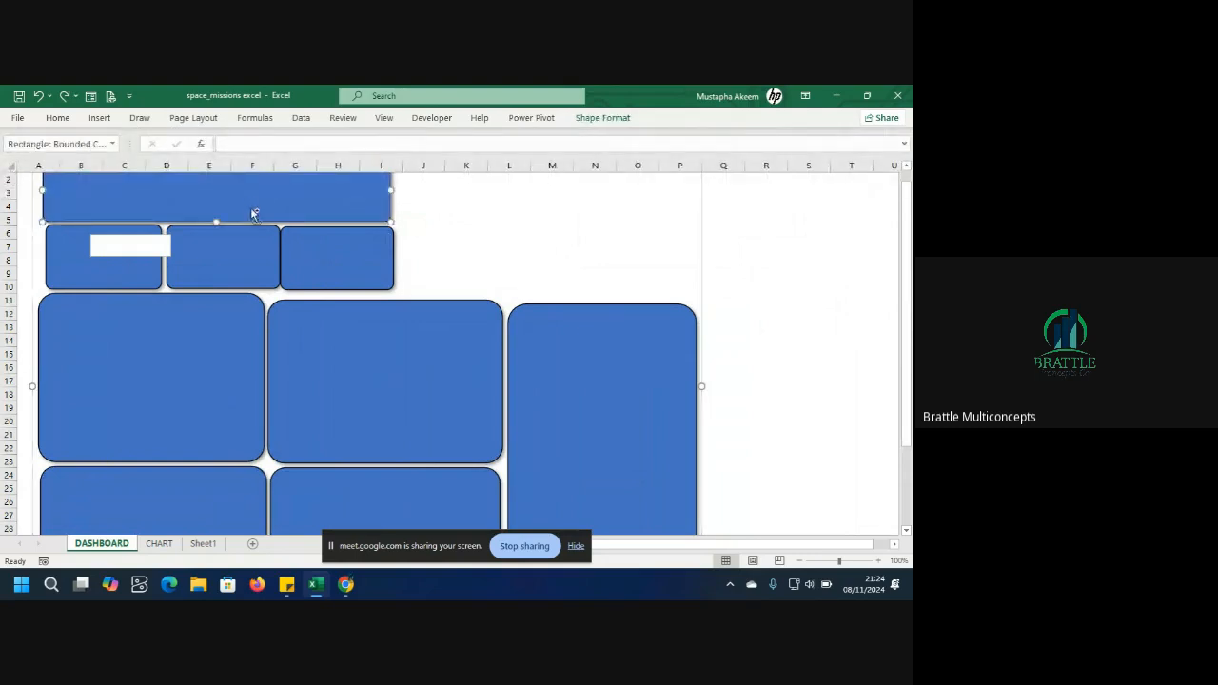
key("Tab")
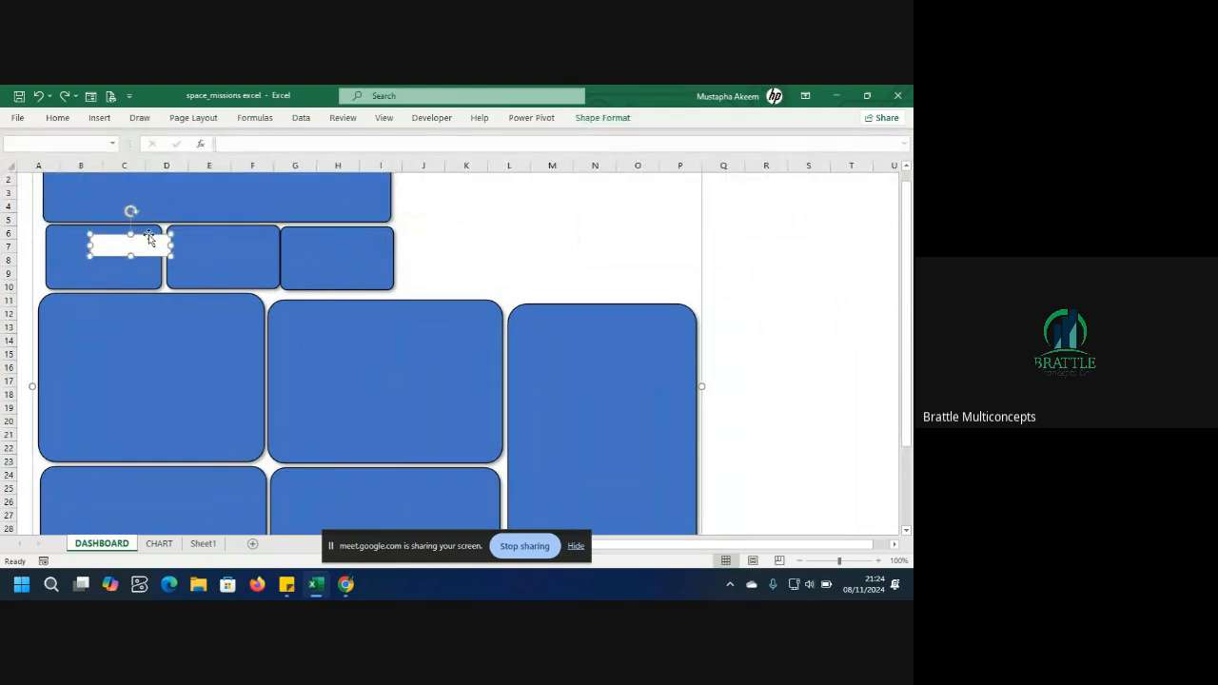
left_click_drag(149, 235, 159, 242)
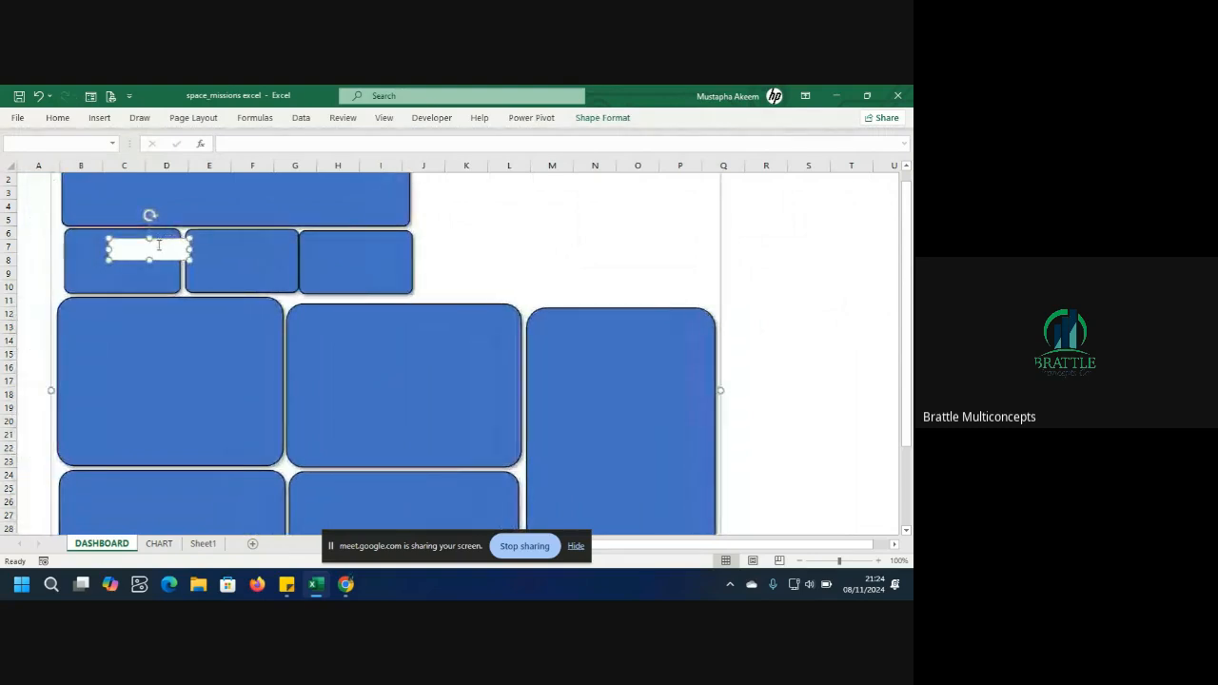
left_click(159, 243)
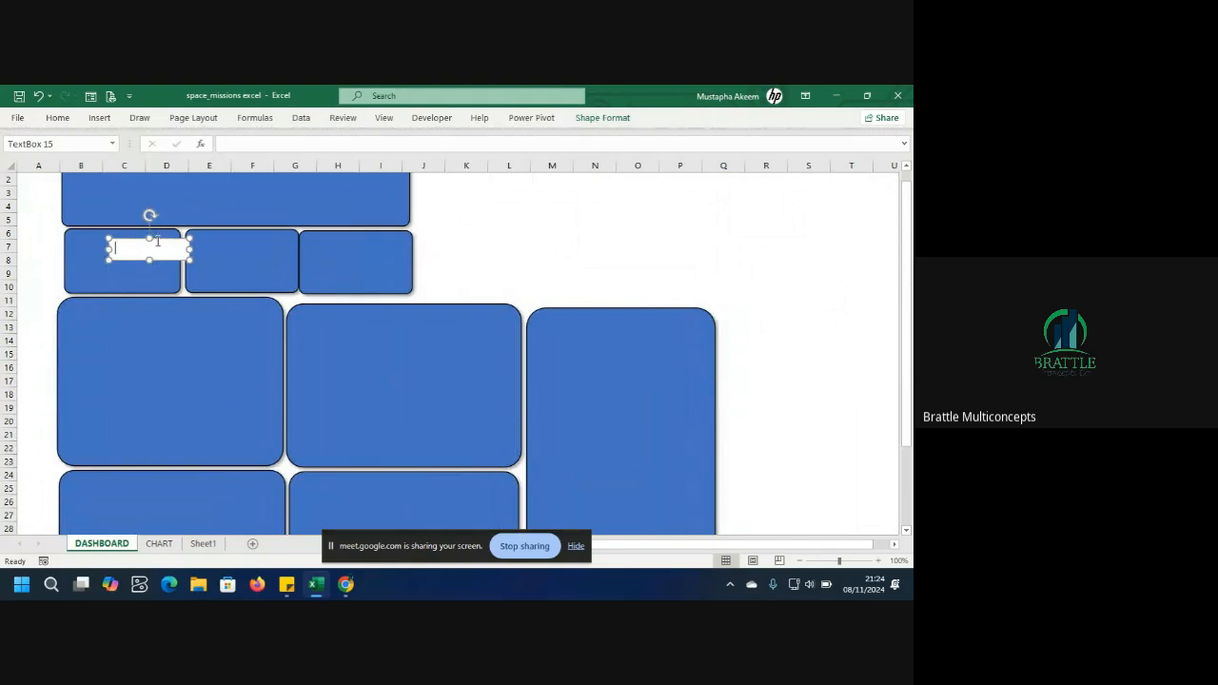
left_click_drag(155, 236, 138, 258)
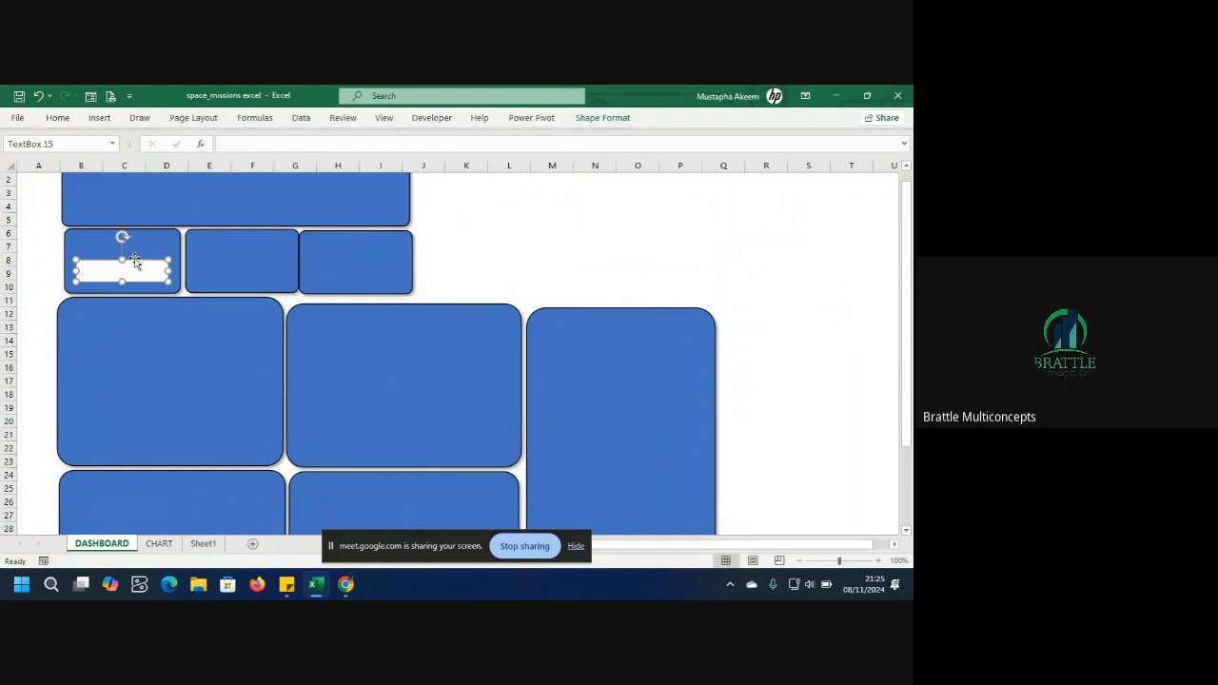
Link the text box to the Total Mission value with the formula =Sheet1!A2.
left_click(249, 148)
type("=")
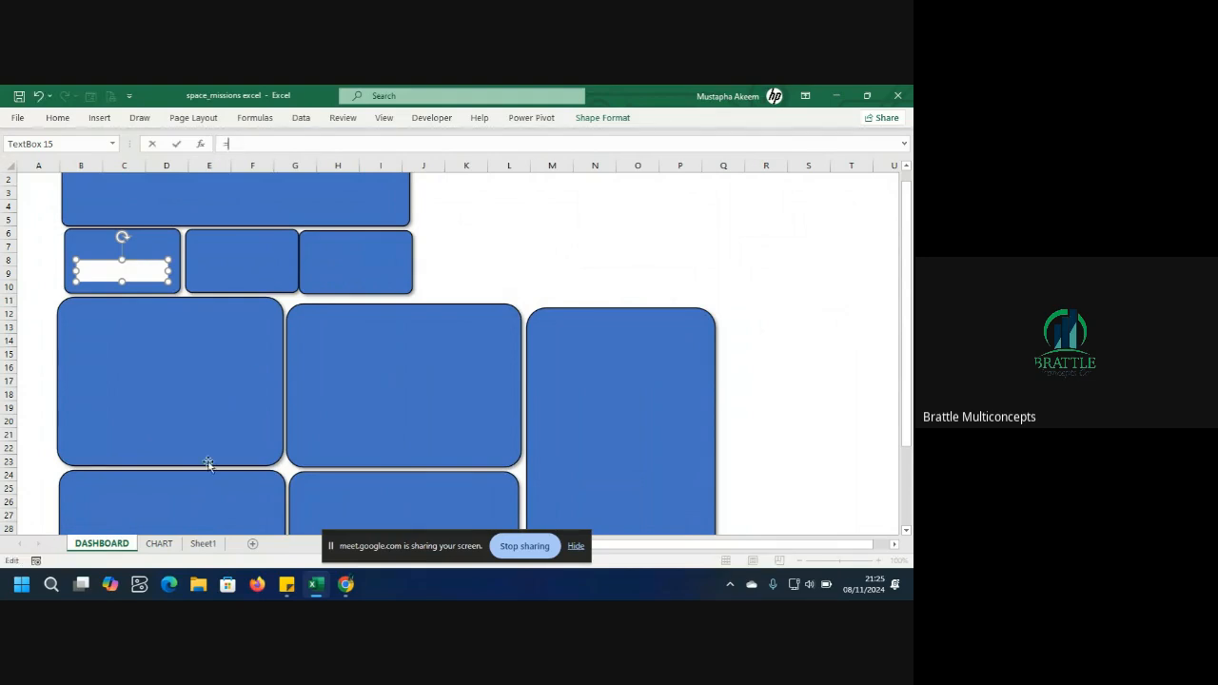
left_click(203, 543)
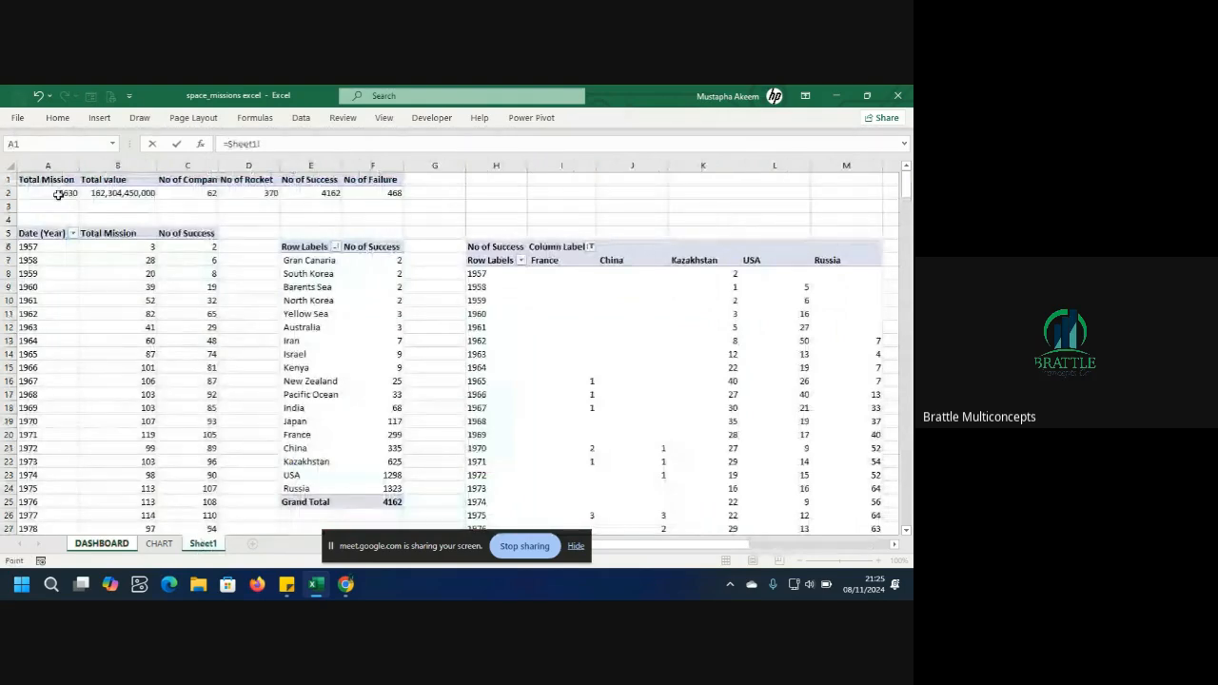
left_click(59, 193)
key("Return")
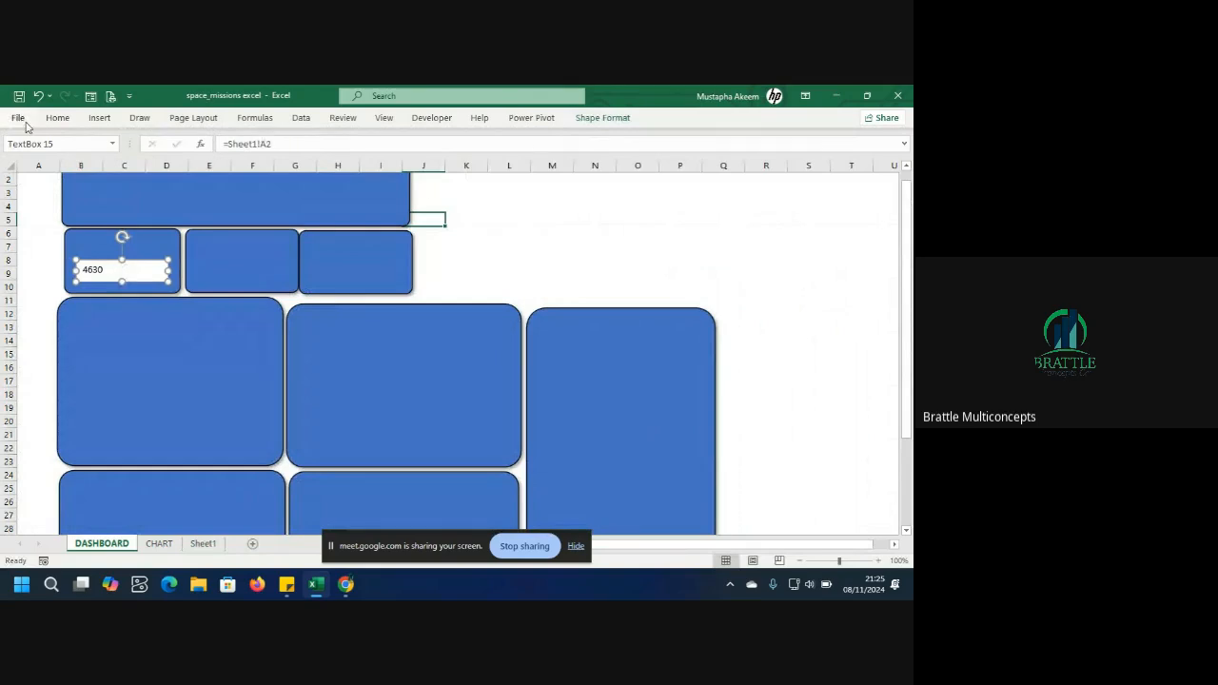
Format the linked value centered in the text box, using Bodoni Poster at 16 pt.
left_click(55, 121)
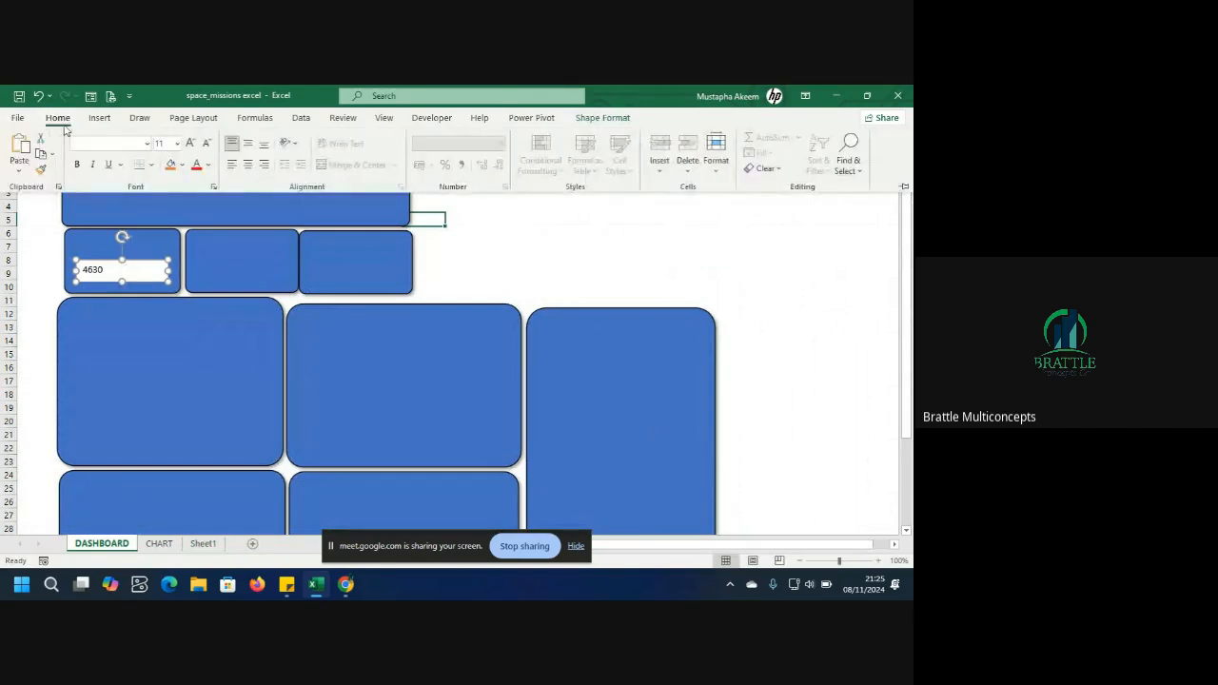
left_click(192, 145)
left_click(247, 166)
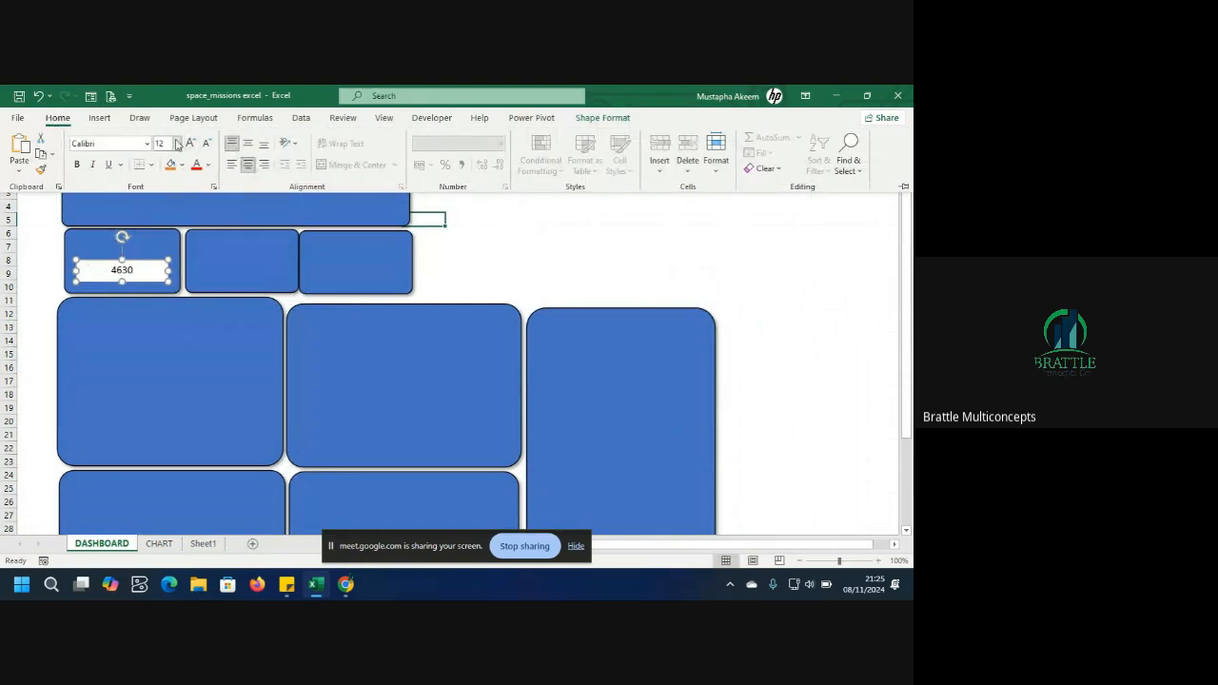
left_click(176, 143)
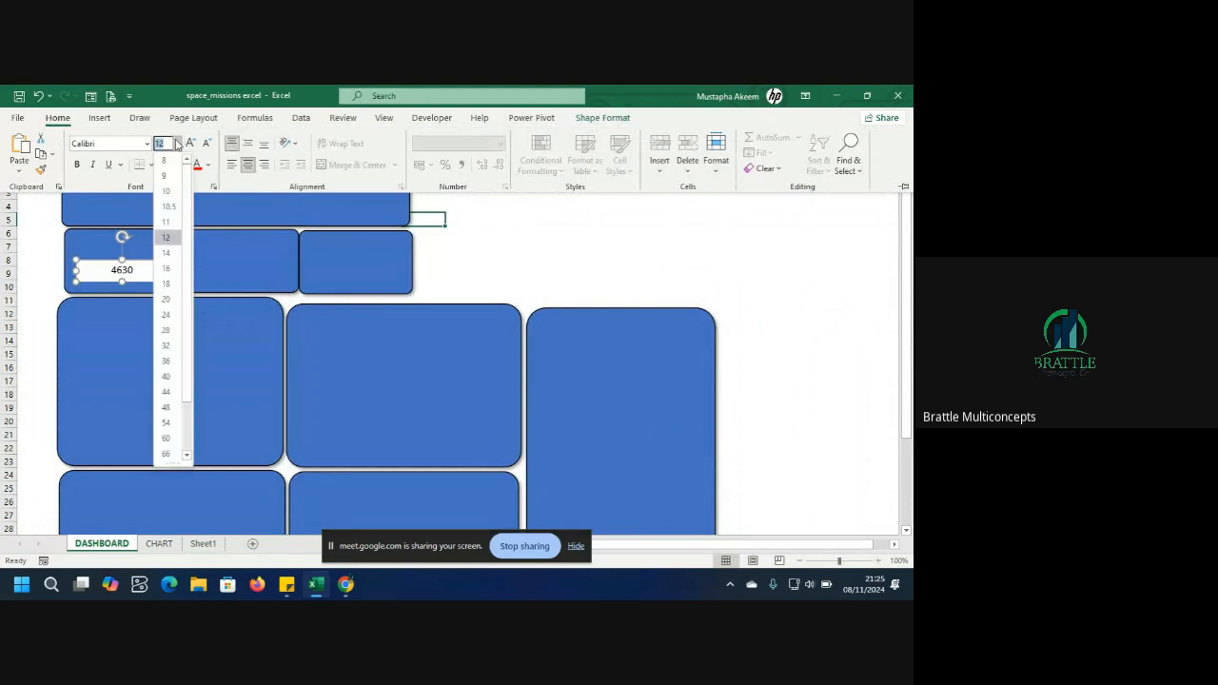
left_click(168, 270)
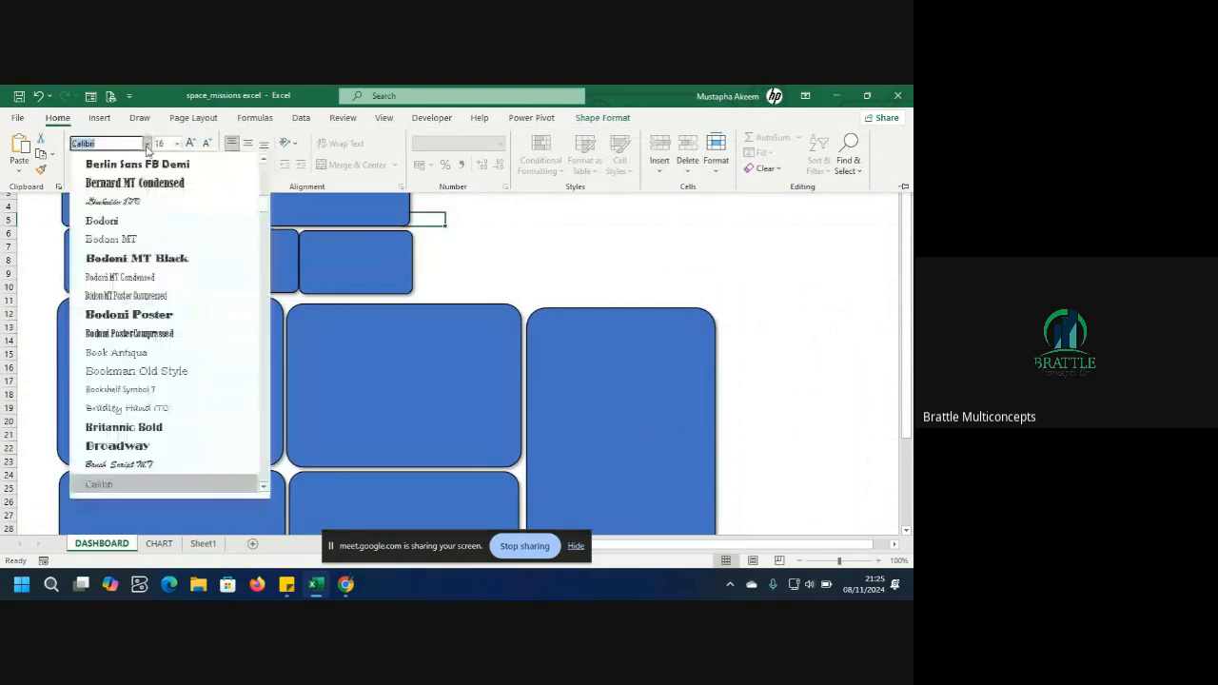
left_click(125, 314)
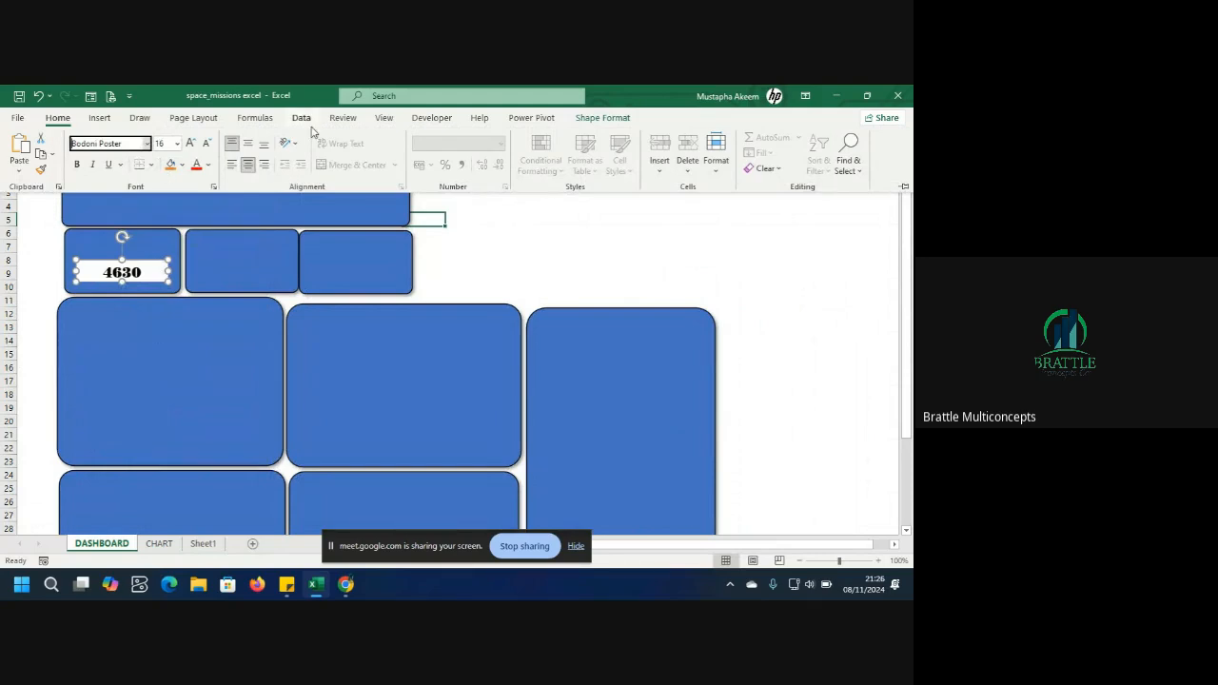
left_click(122, 260)
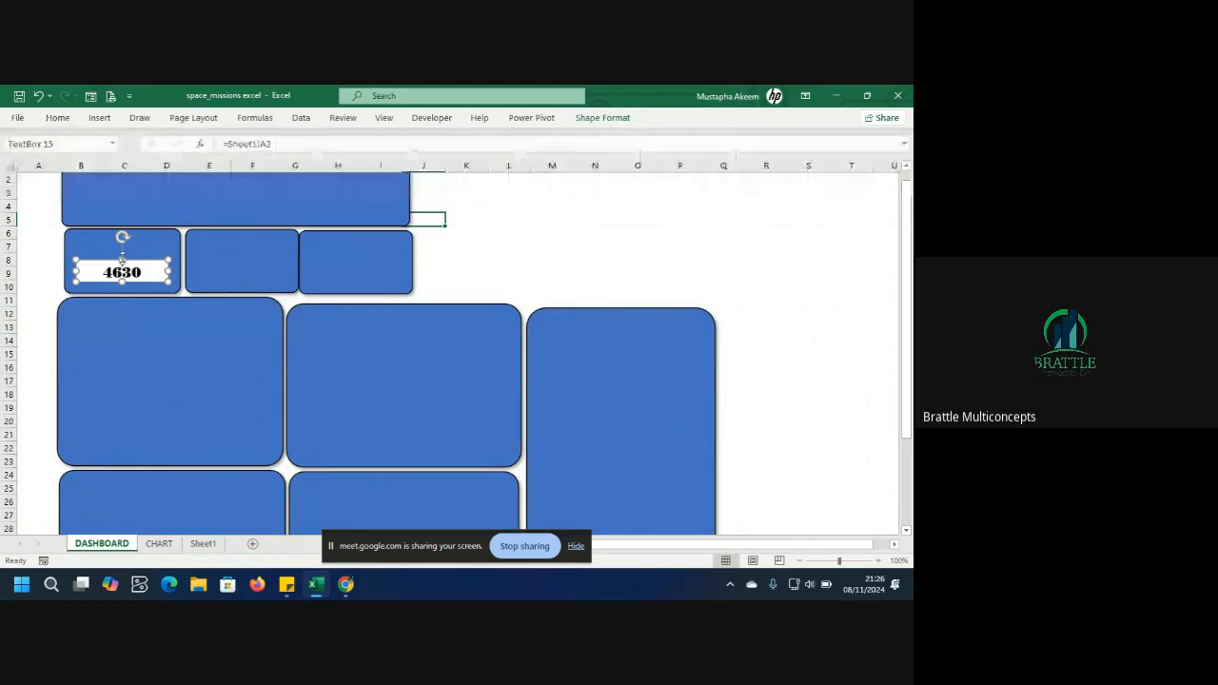
Nudge the linked number text box into place within the first card and remove its shape fill.
left_click_drag(122, 260, 134, 259)
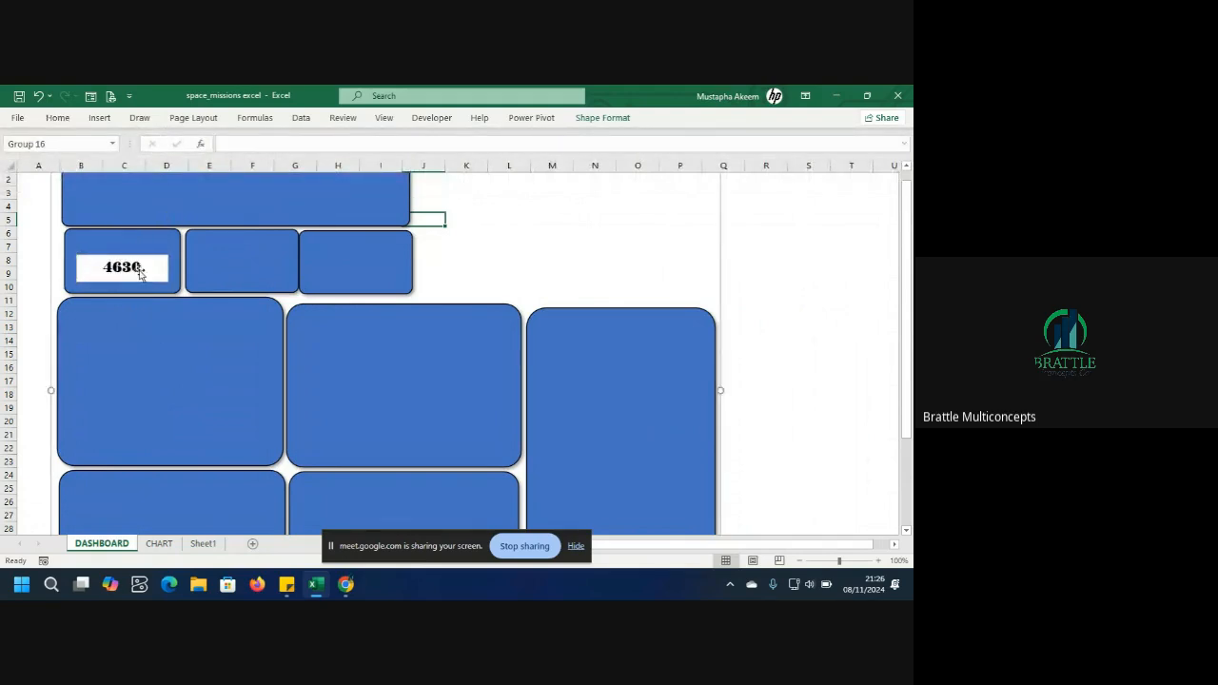
left_click_drag(145, 258, 140, 262)
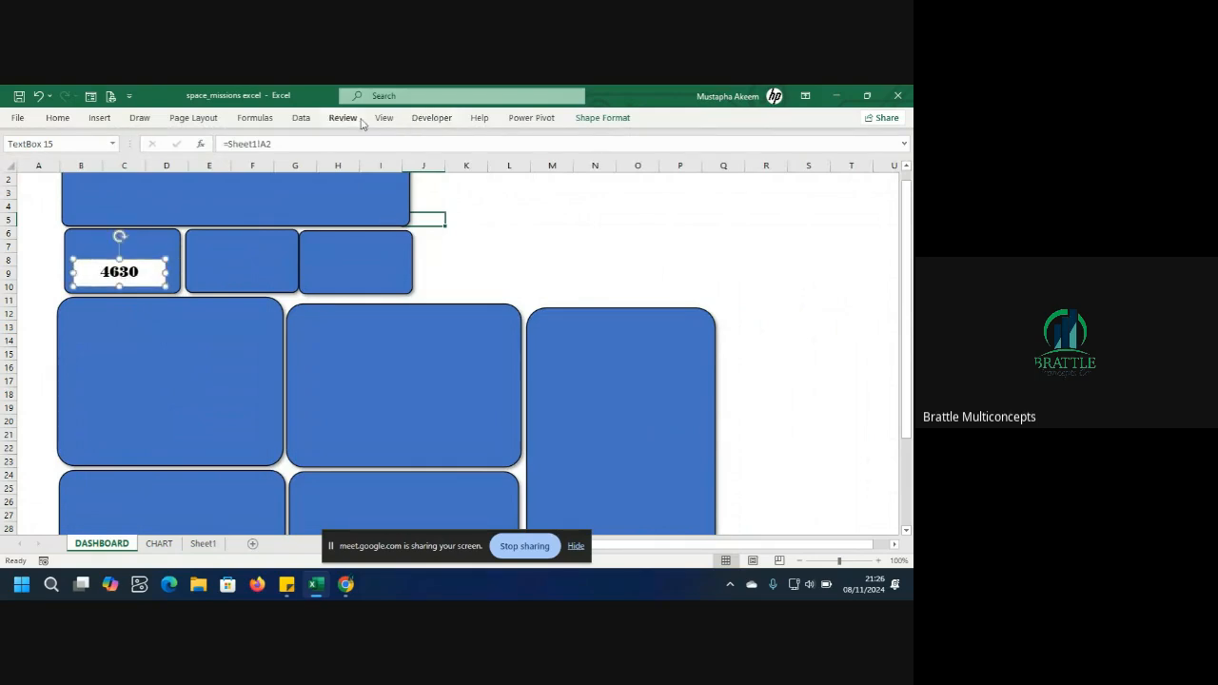
left_click(605, 120)
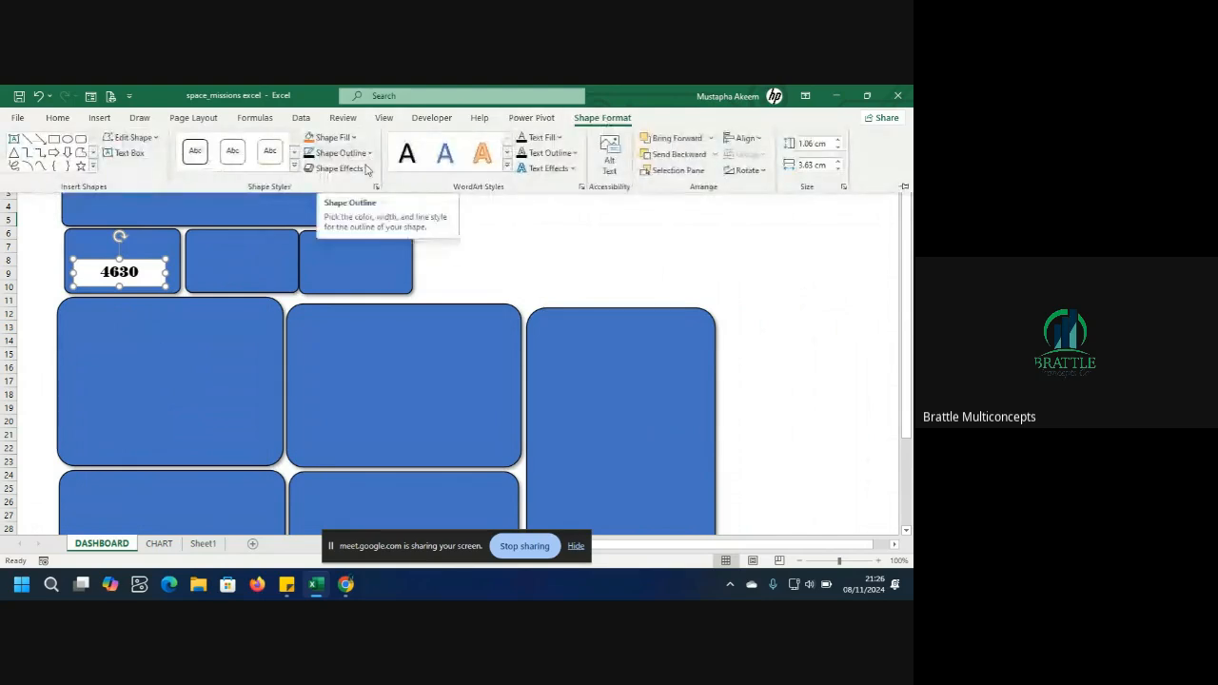
left_click(331, 137)
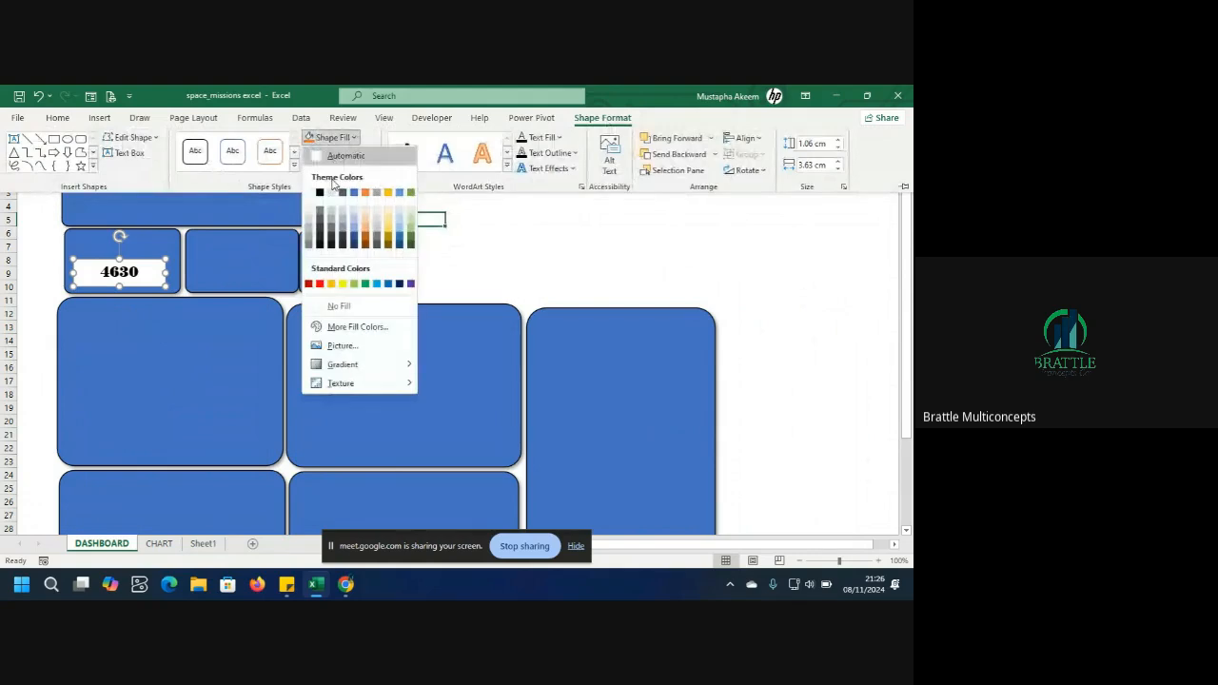
left_click(339, 305)
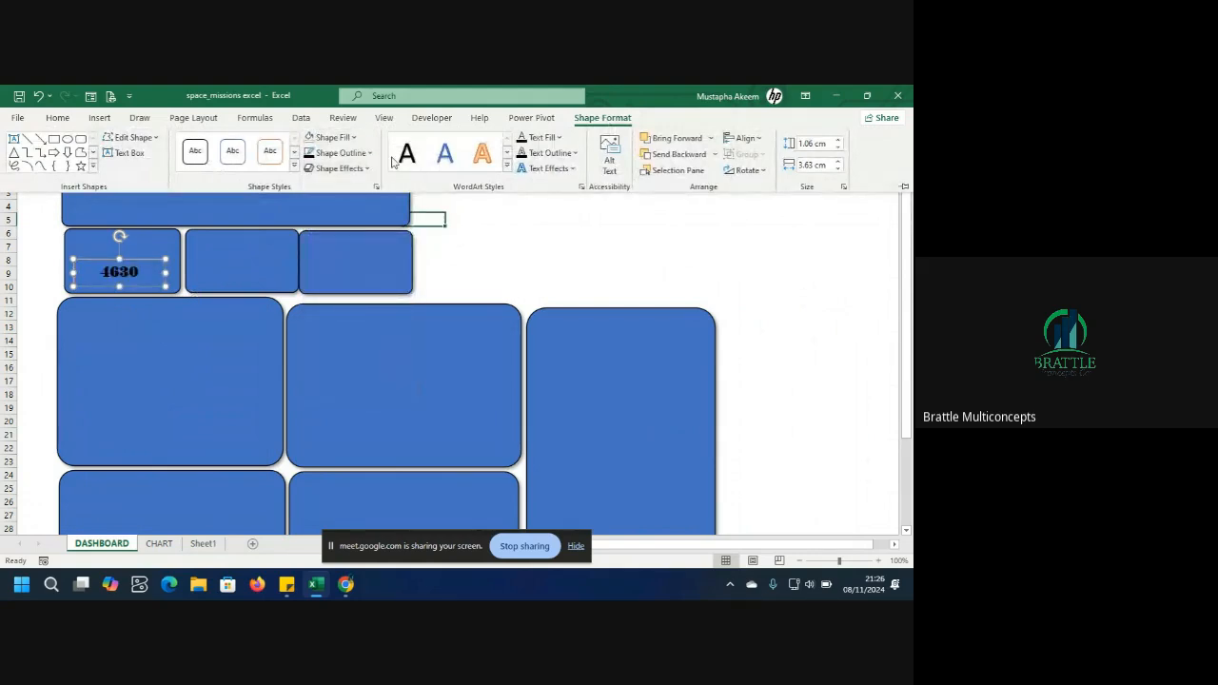
Set the number's text fill colour to white.
left_click(558, 141)
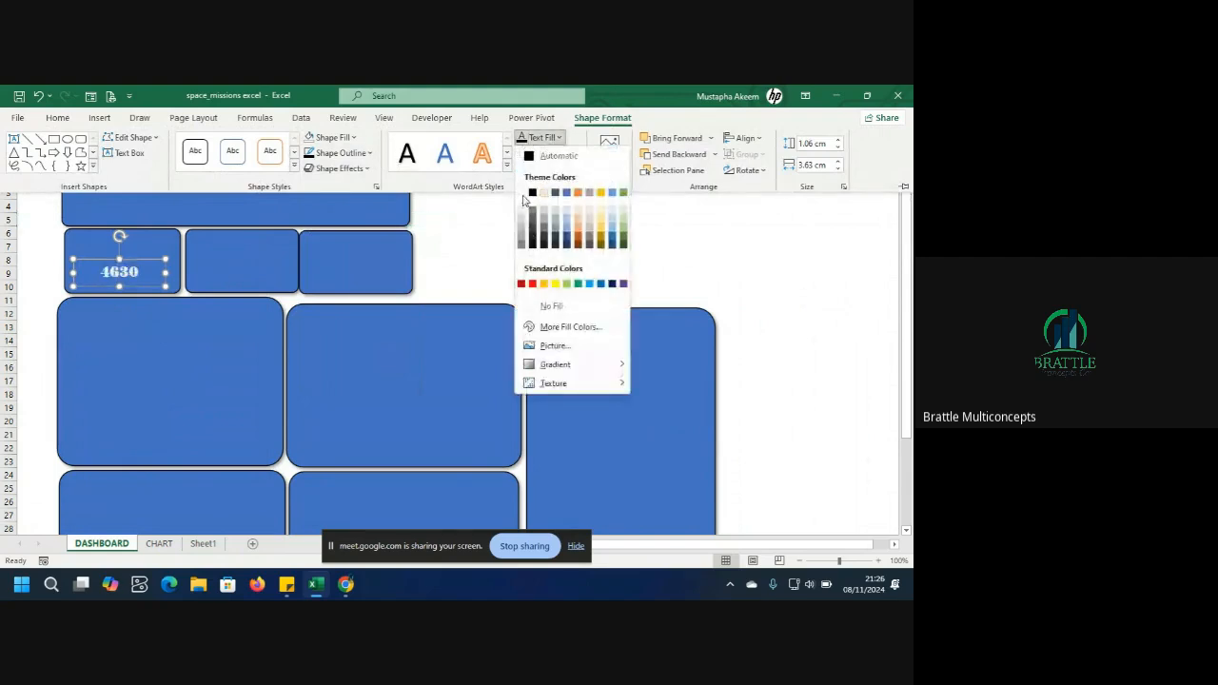
left_click(4, 429)
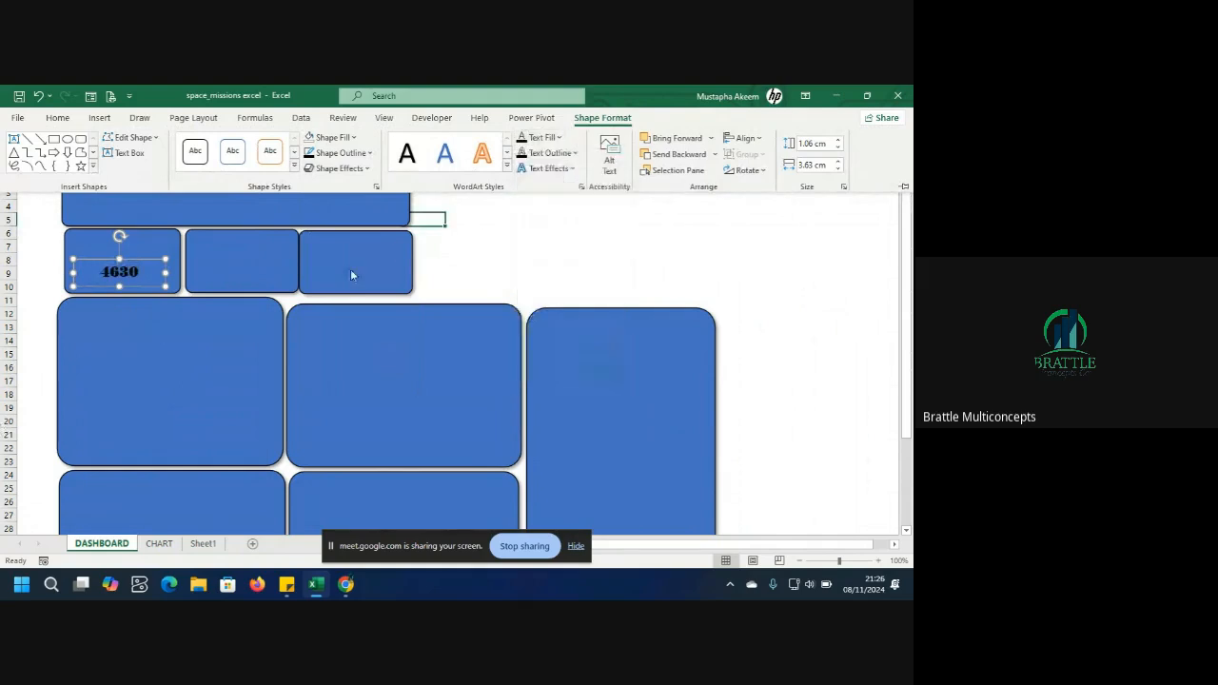
left_click(556, 138)
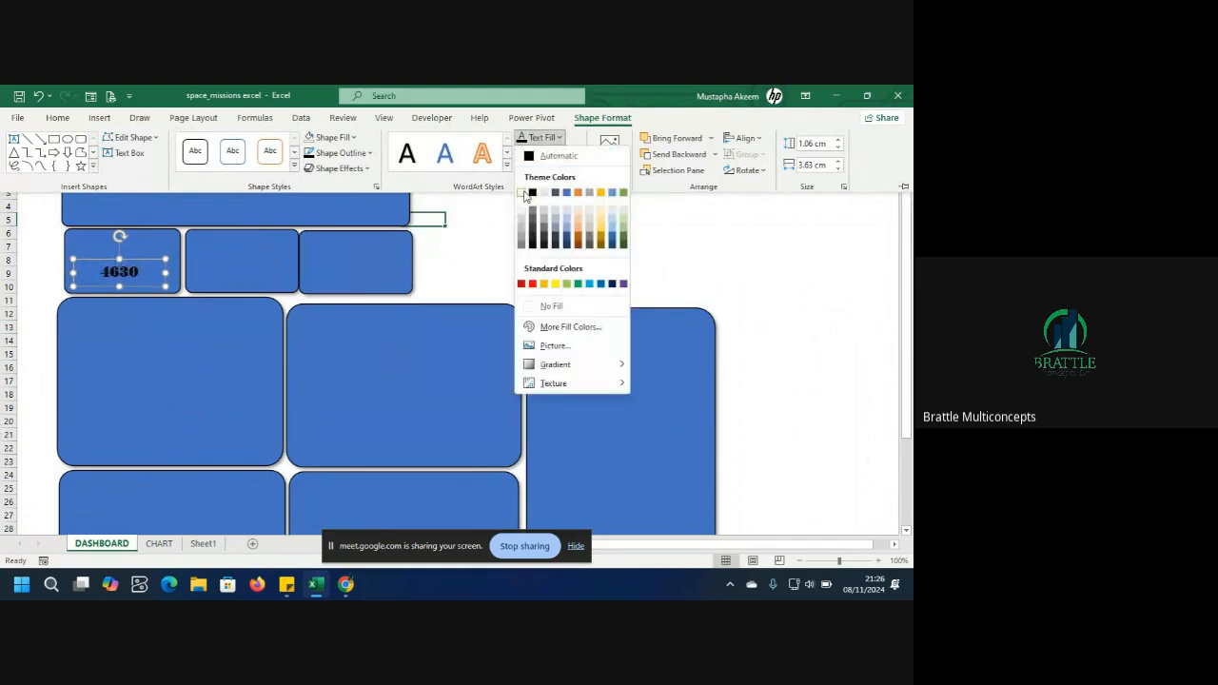
left_click(523, 194)
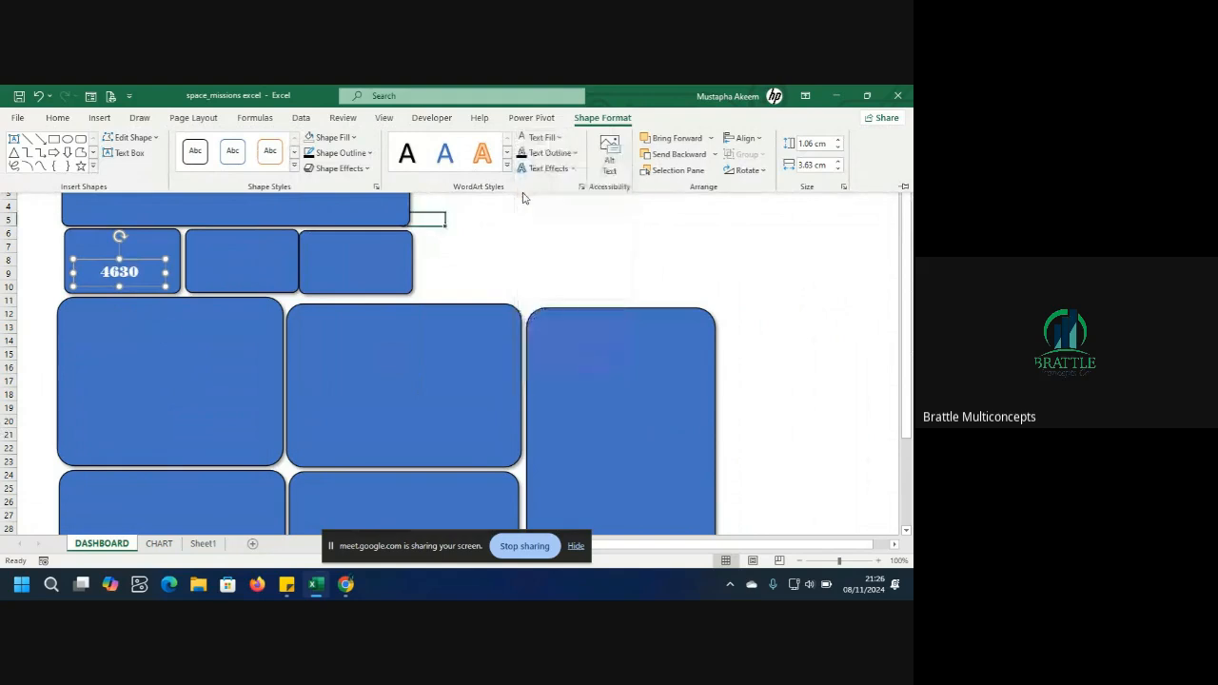
Remove the outline from the number's text box.
left_click(33, 385)
left_click(129, 358)
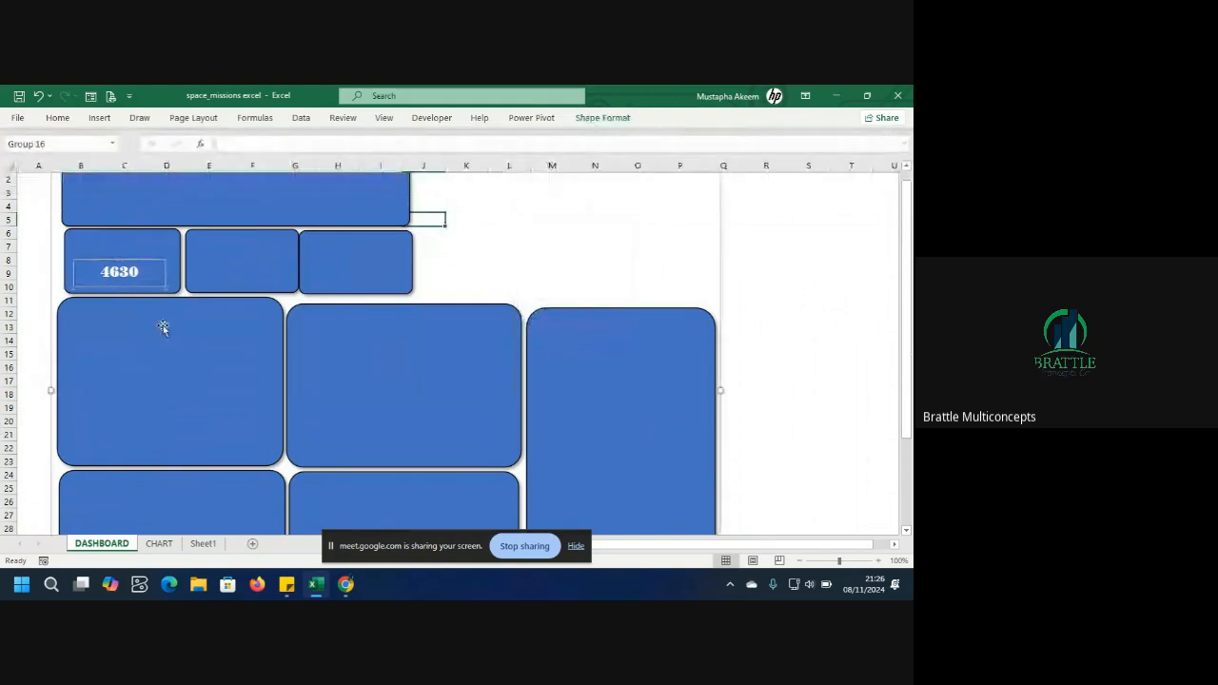
left_click(157, 277)
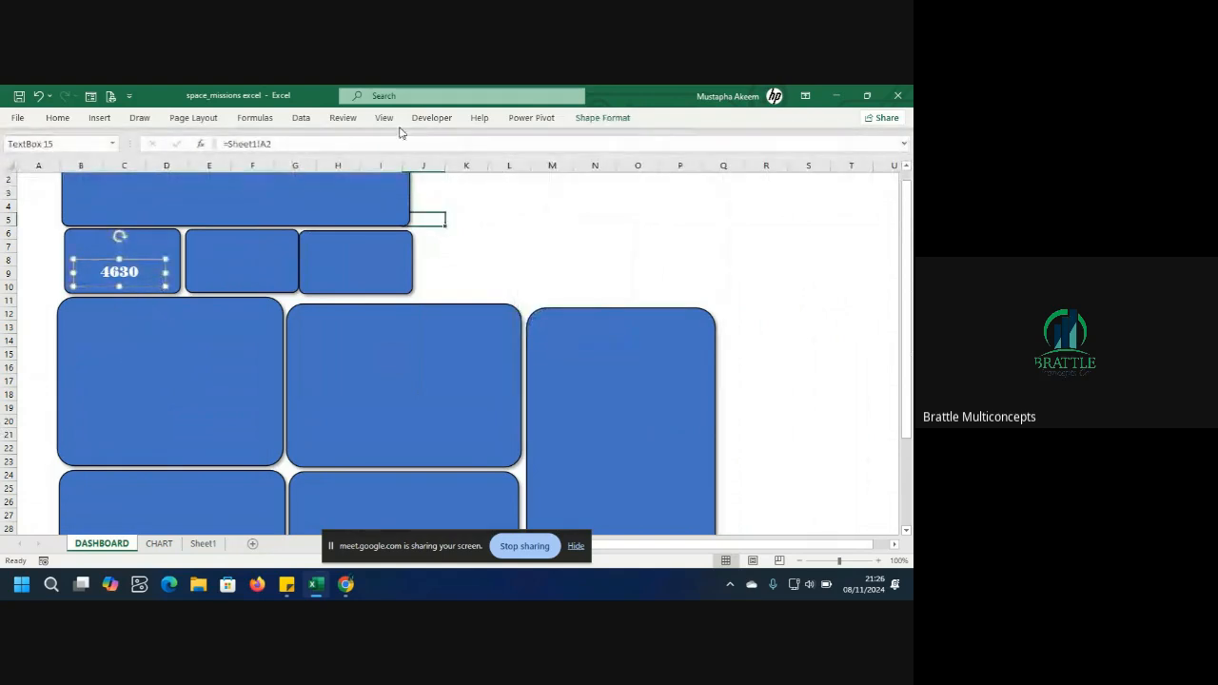
left_click(599, 121)
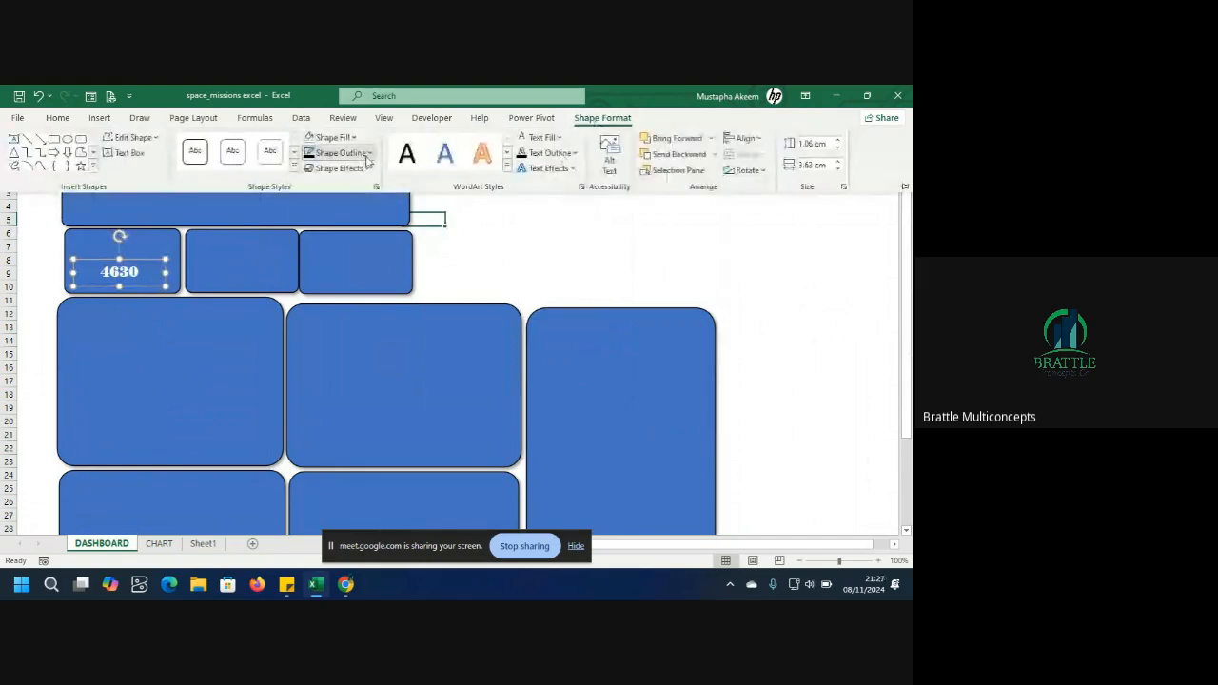
left_click(368, 154)
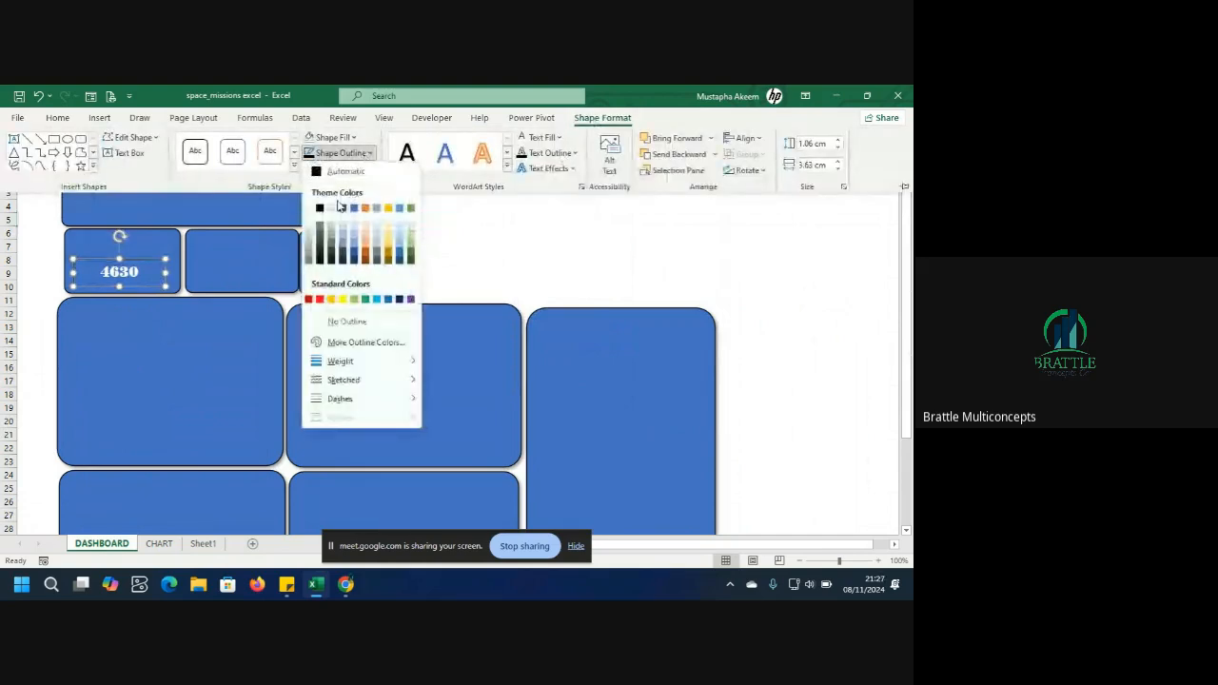
left_click(319, 320)
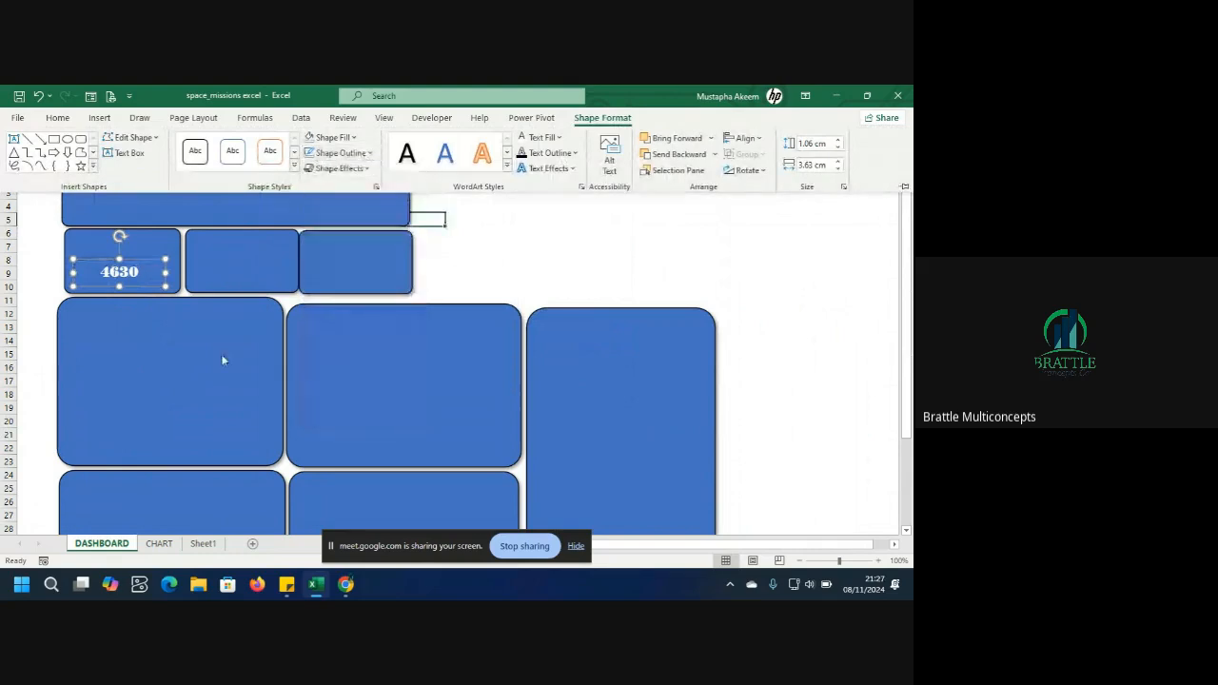
Increase the number's font size to 18 pt.
left_click(135, 273)
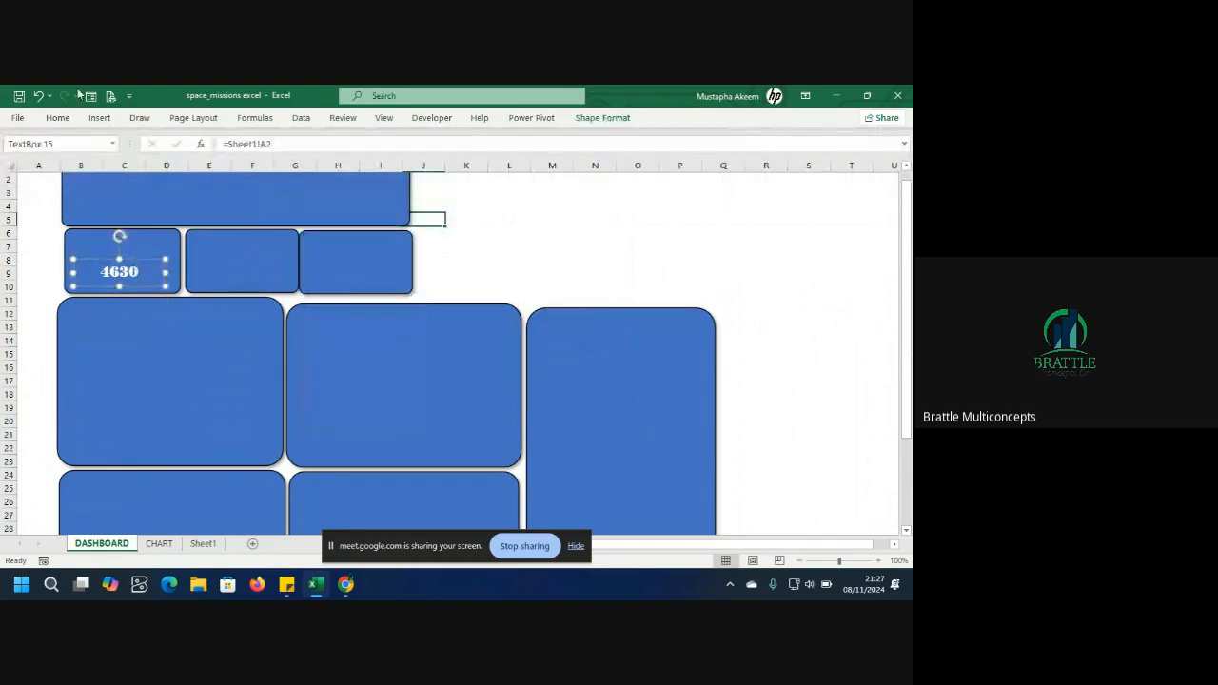
left_click(59, 120)
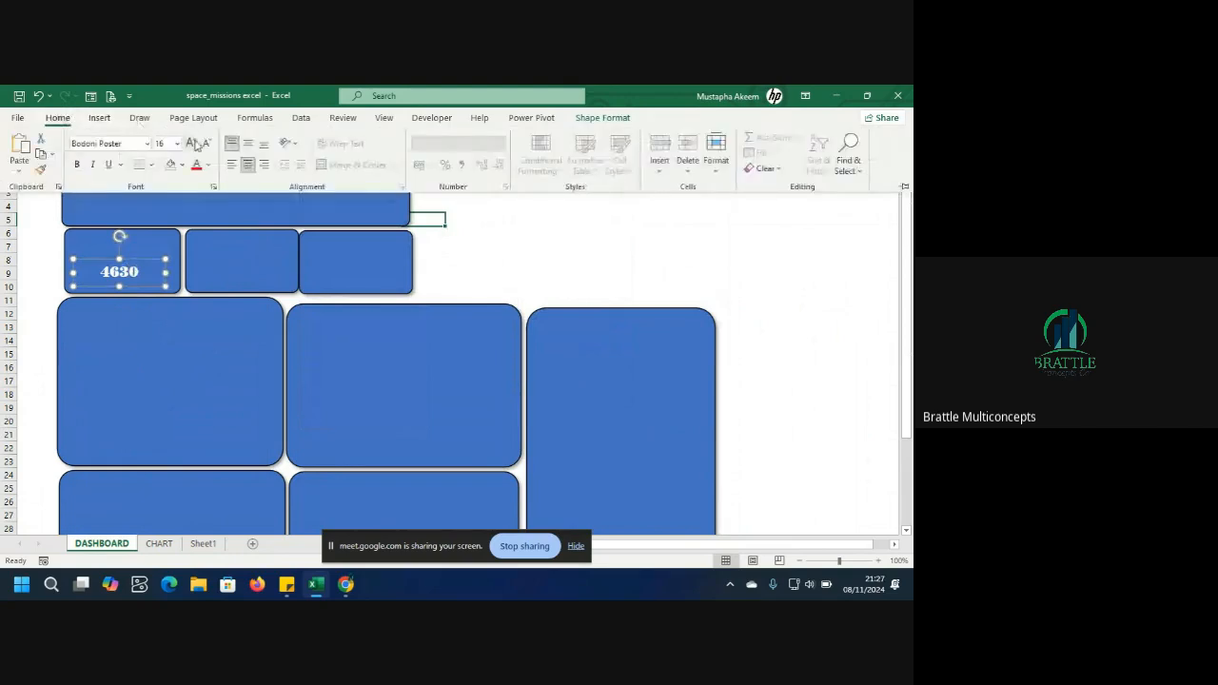
left_click(193, 145)
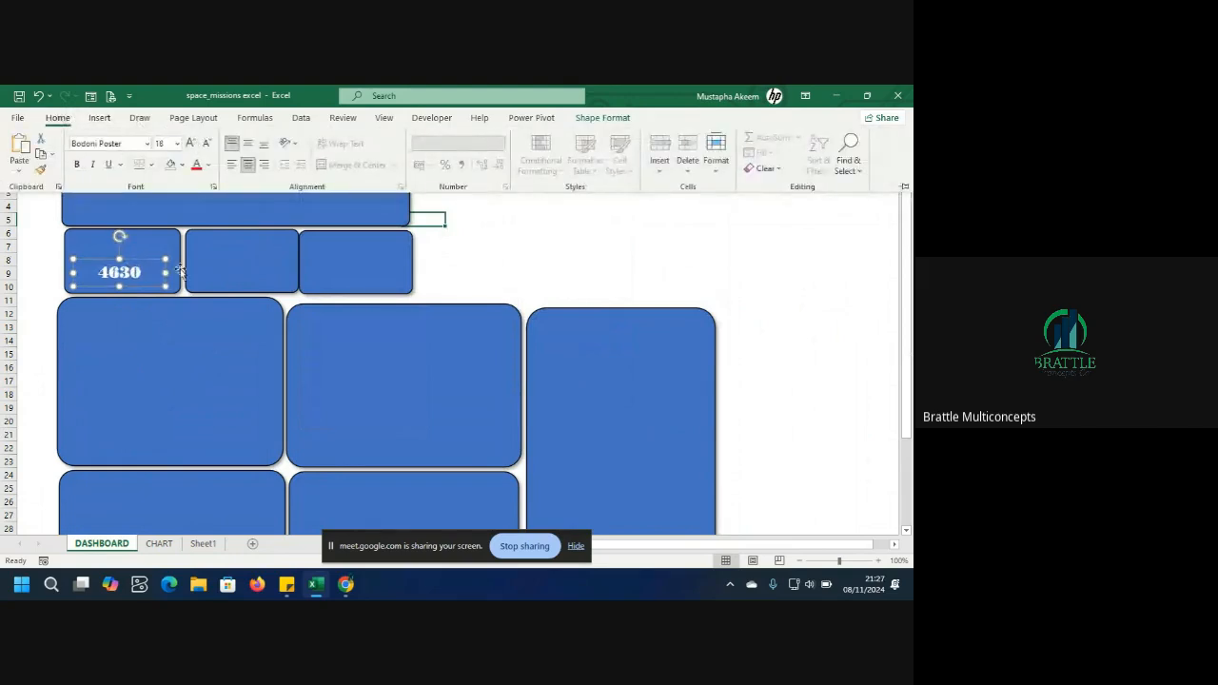
Draw a new text box in the first card above the number and type the label TOTAL MISSIO.
left_click(174, 330)
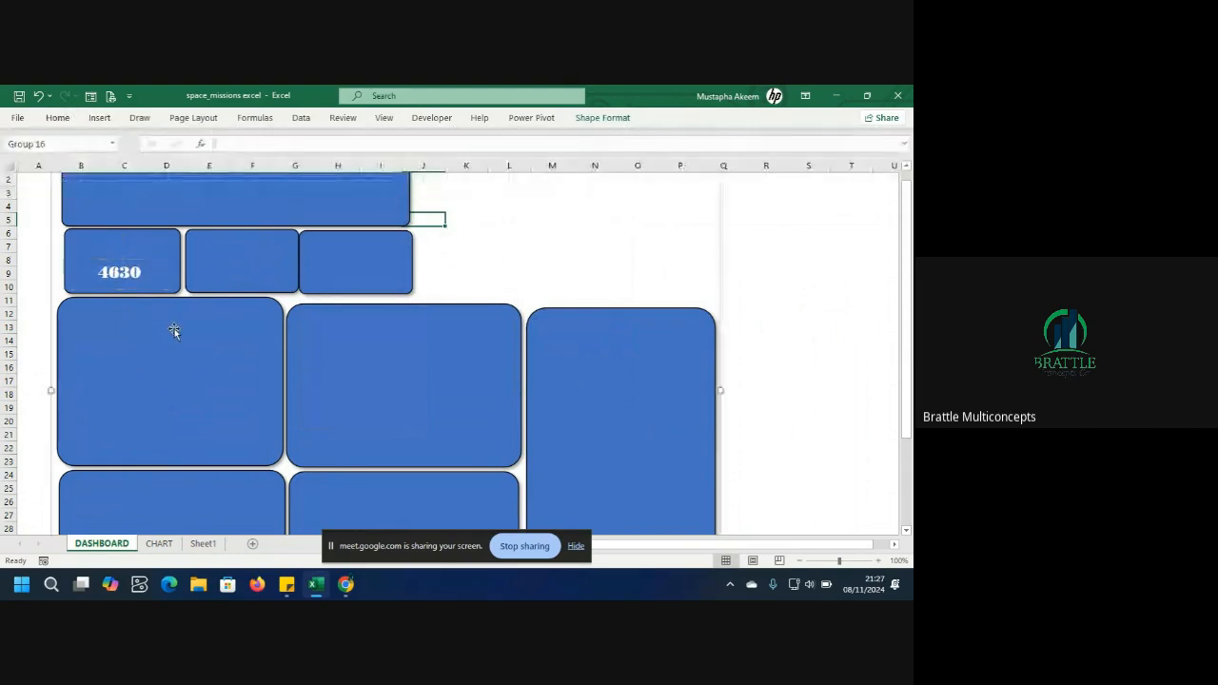
left_click(142, 239)
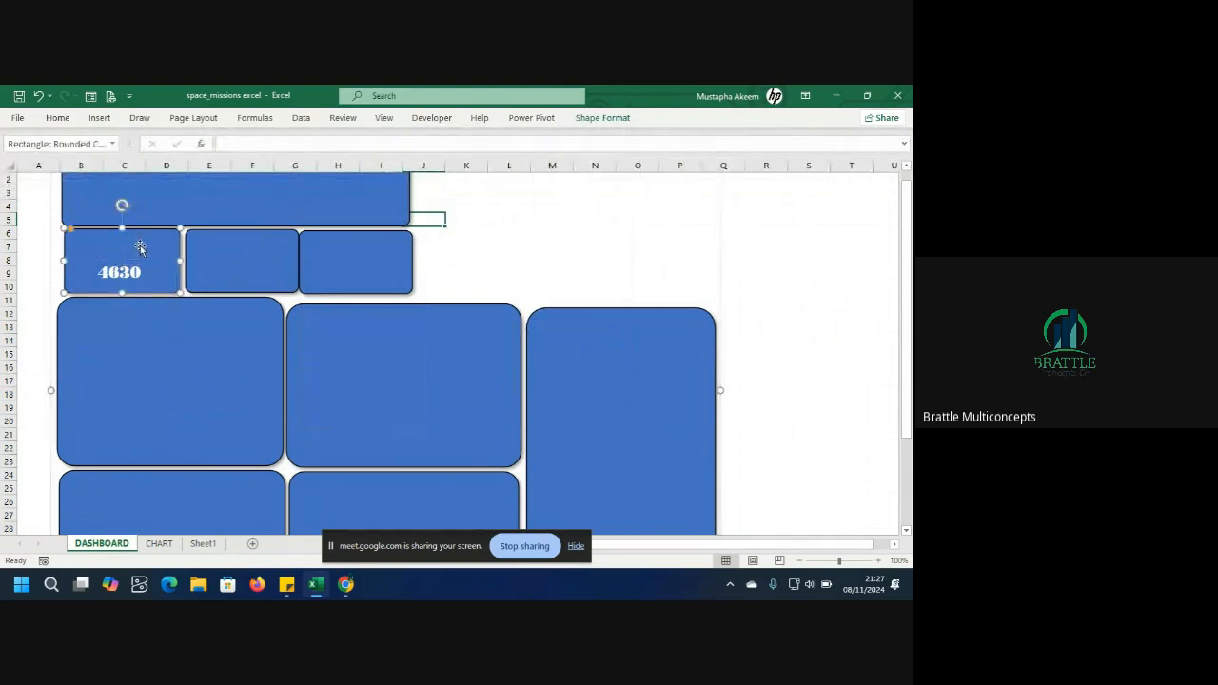
left_click(101, 118)
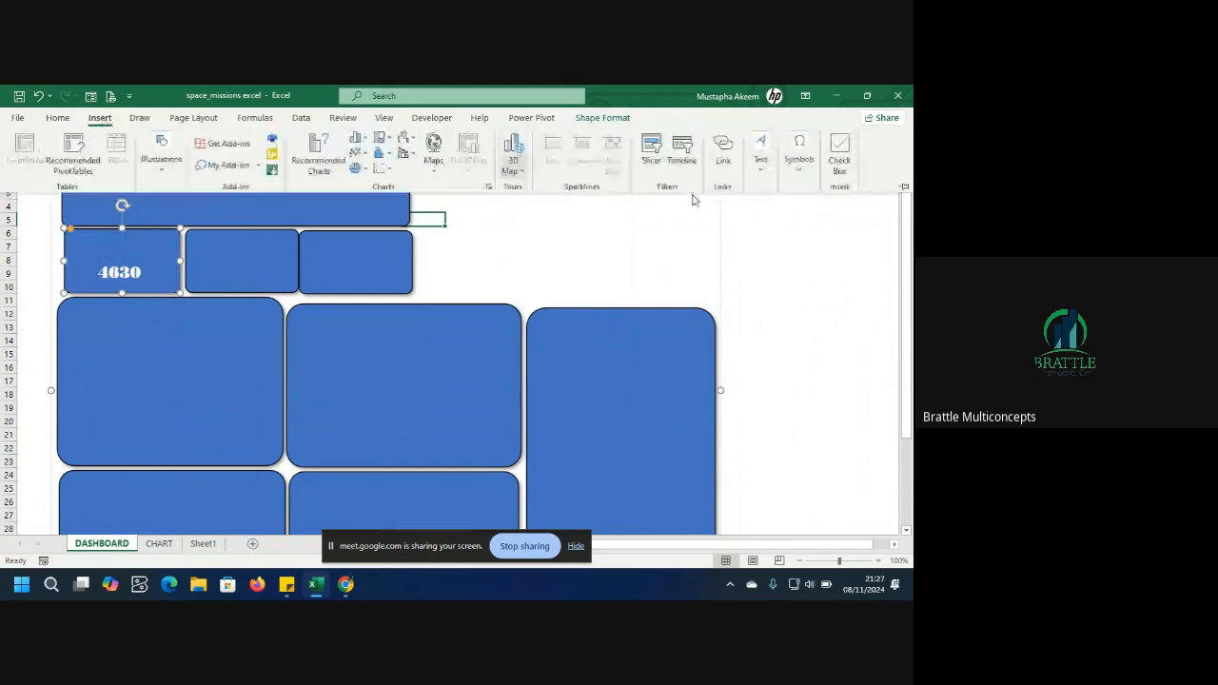
left_click(761, 157)
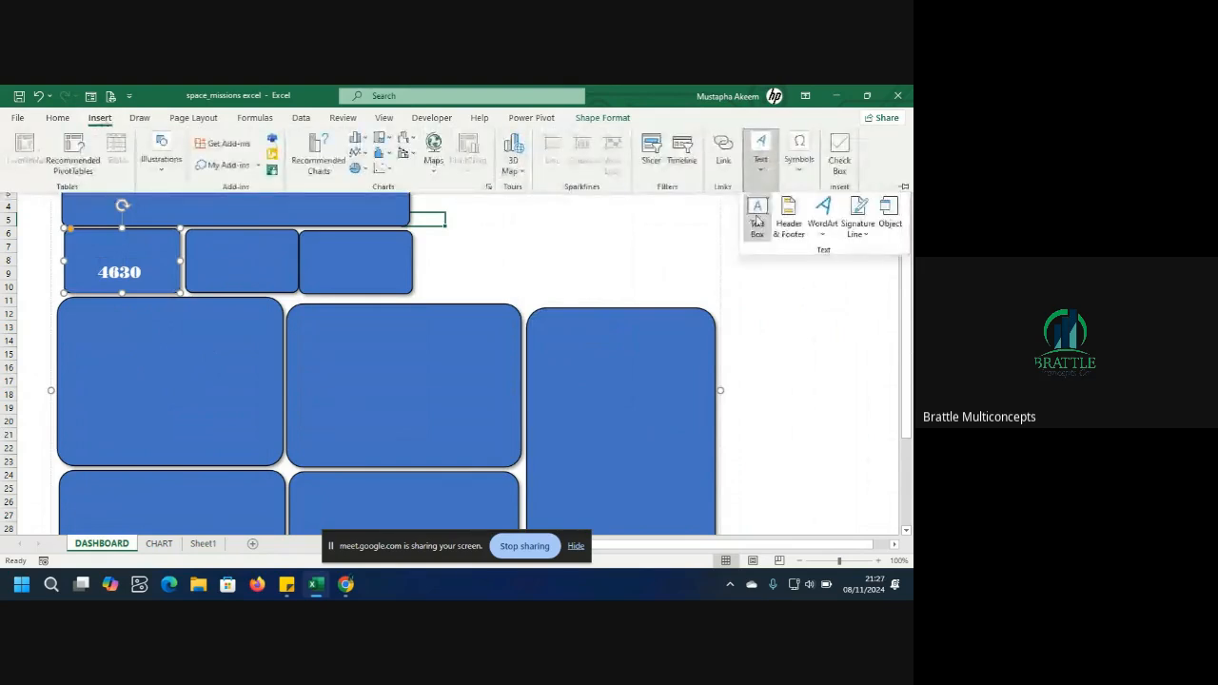
left_click(755, 214)
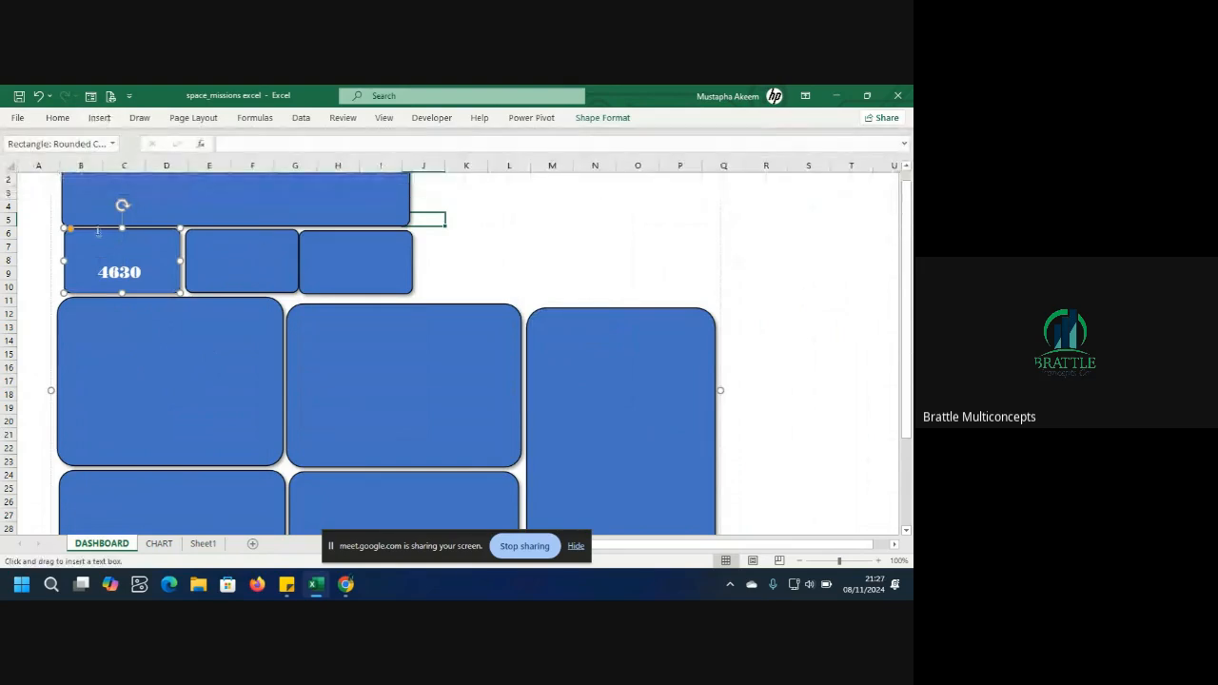
mouse_move(97, 236)
left_mouse_down()
mouse_move(172, 254)
mouse_move(76, 243)
left_mouse_up()
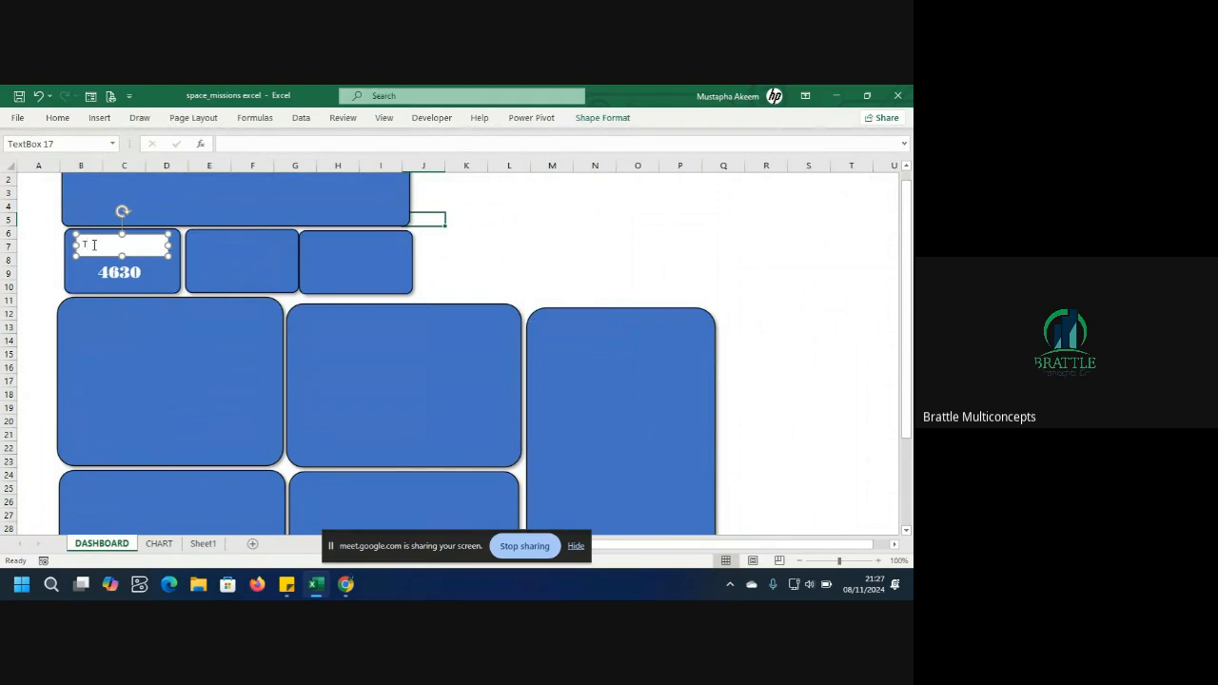
type("TOTAL MISSION")
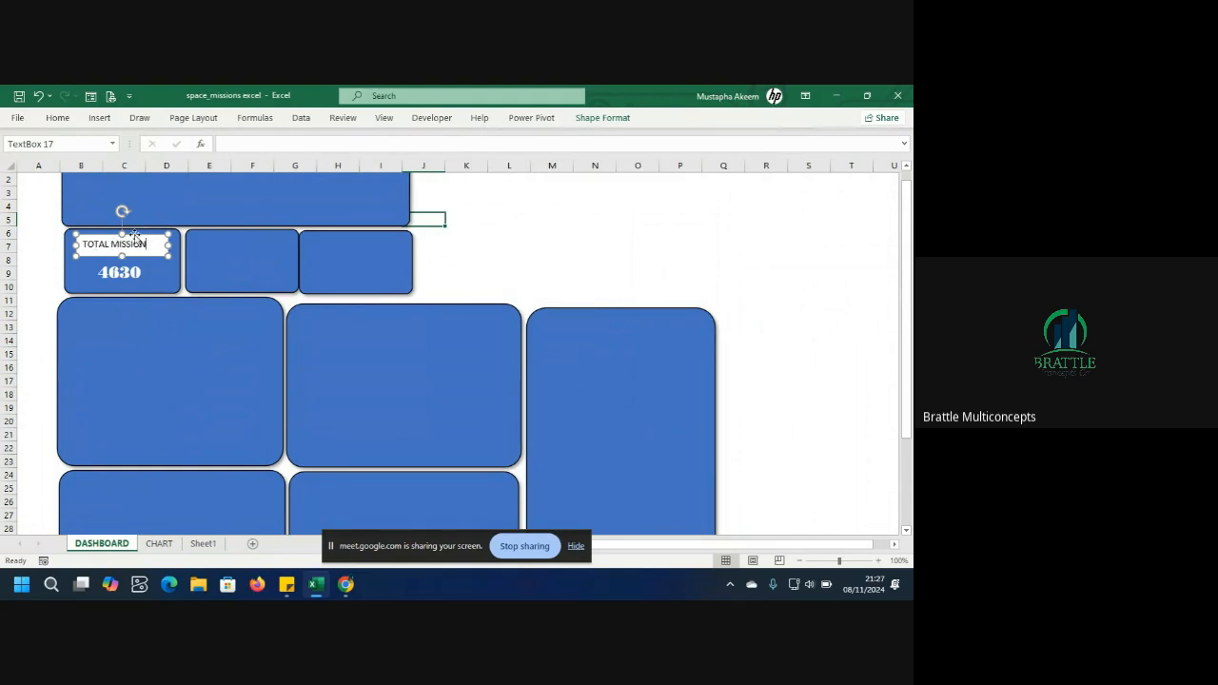
Centre the TOTAL MISSION label text within its text box.
left_click(66, 120)
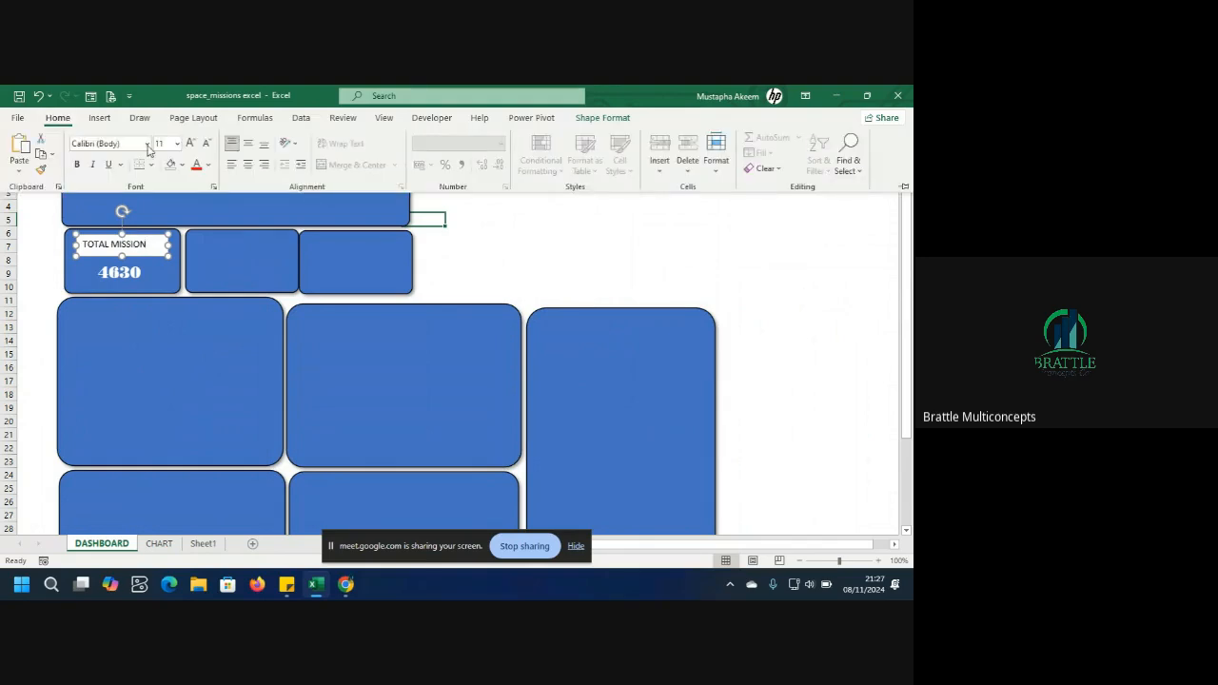
left_click(248, 163)
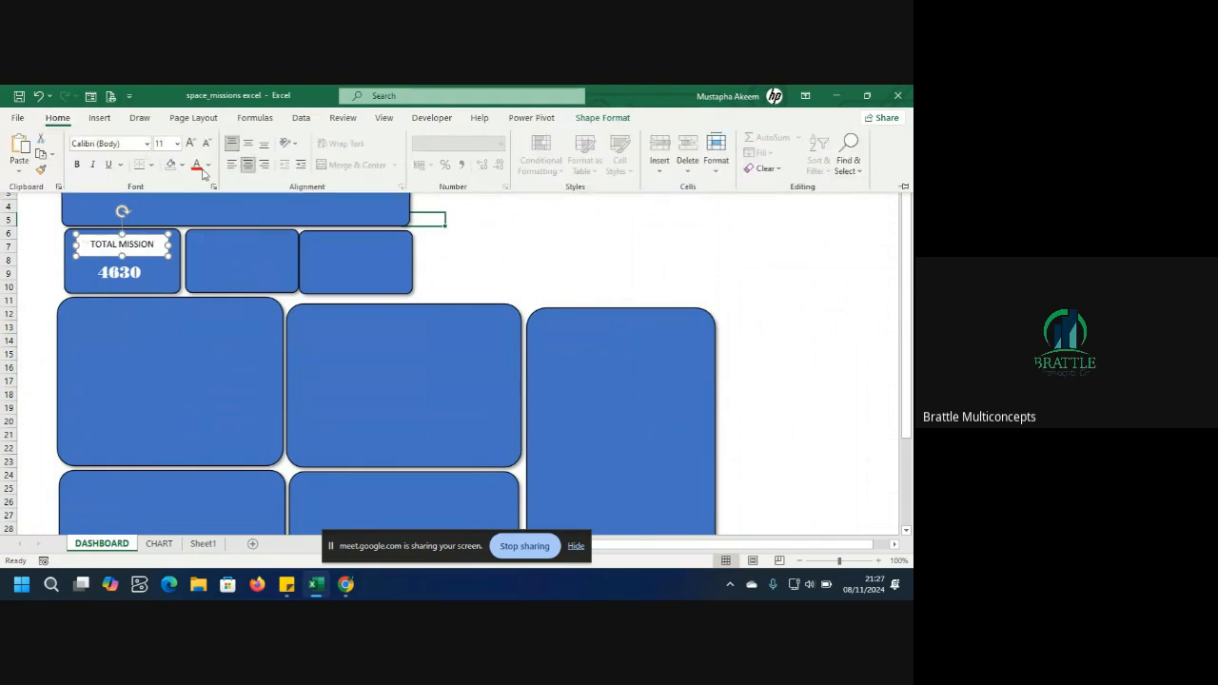
left_click(79, 166)
Select the label text and make it bold in the Albertus MT font.
left_click(122, 250)
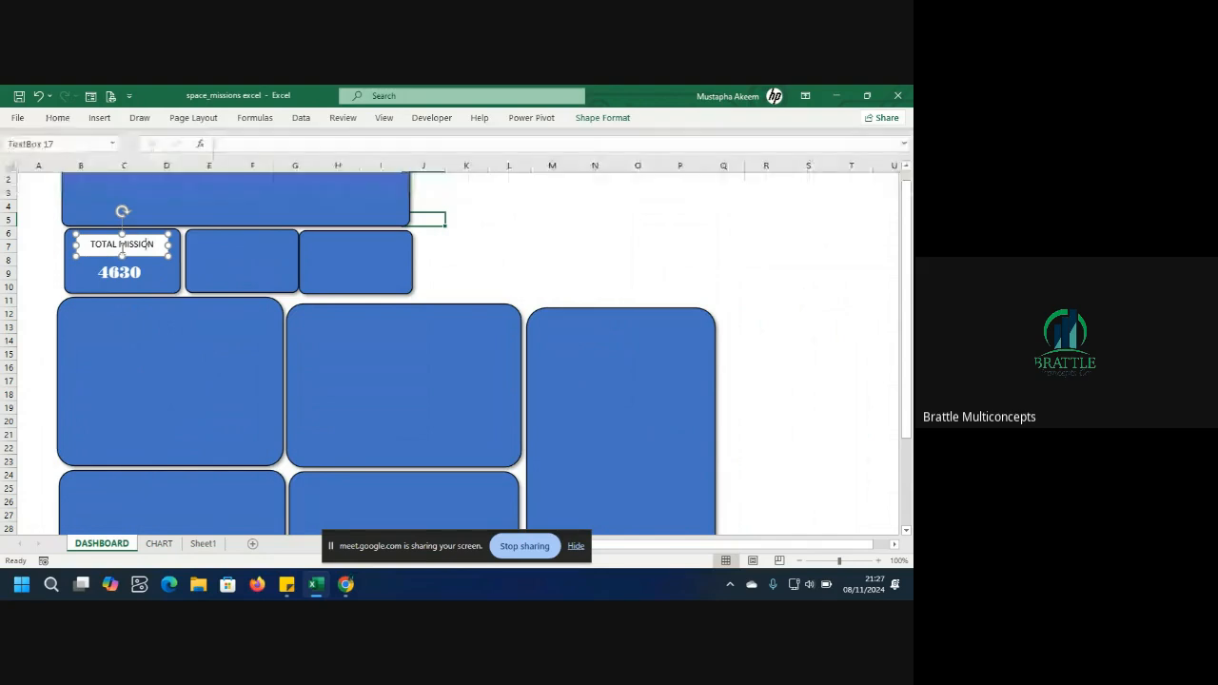
triple_click(122, 249)
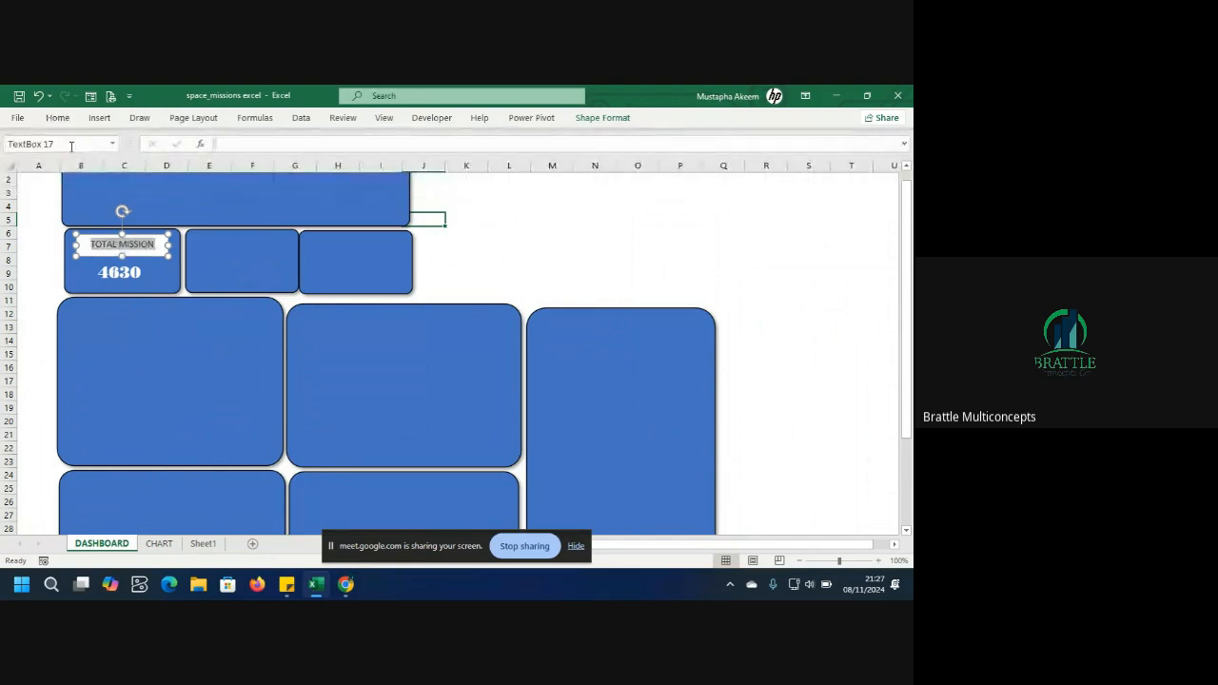
left_click(61, 119)
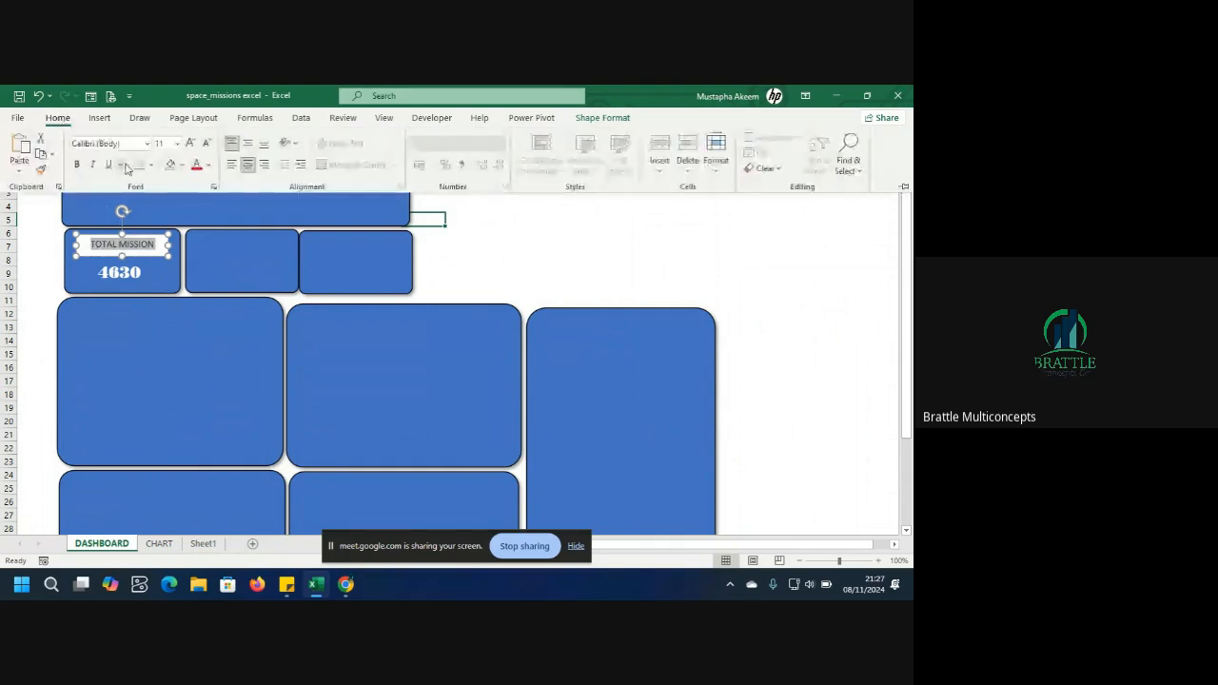
left_click(79, 165)
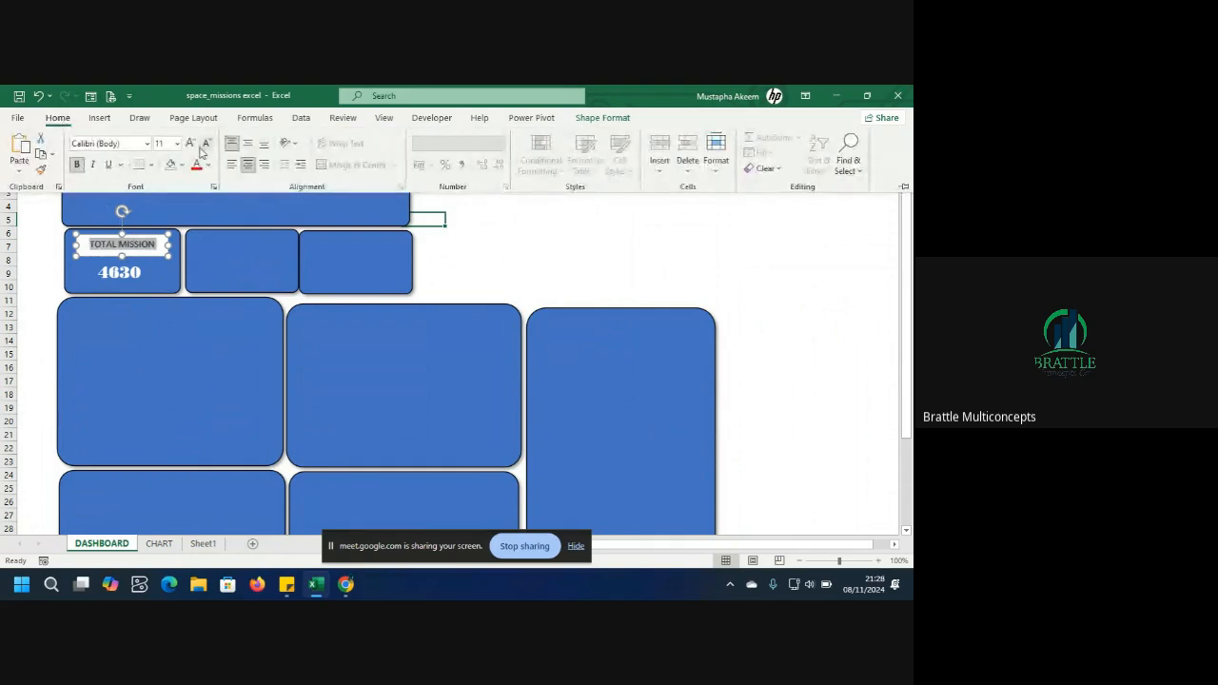
left_click(148, 145)
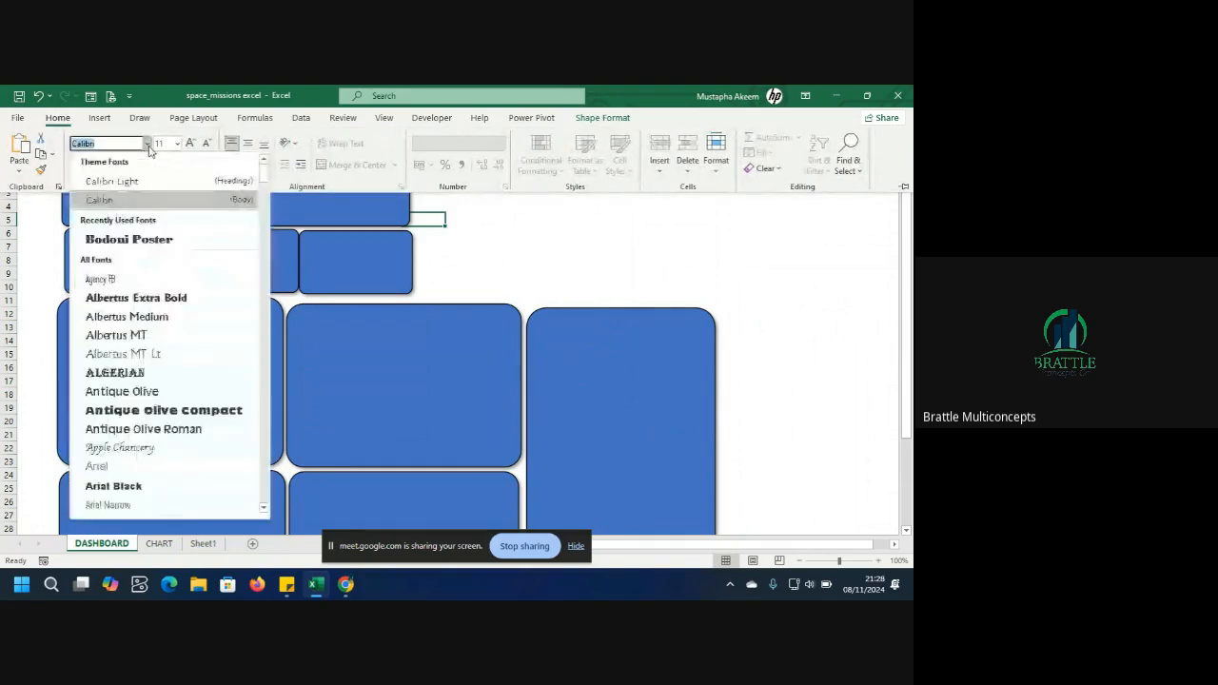
left_click(131, 335)
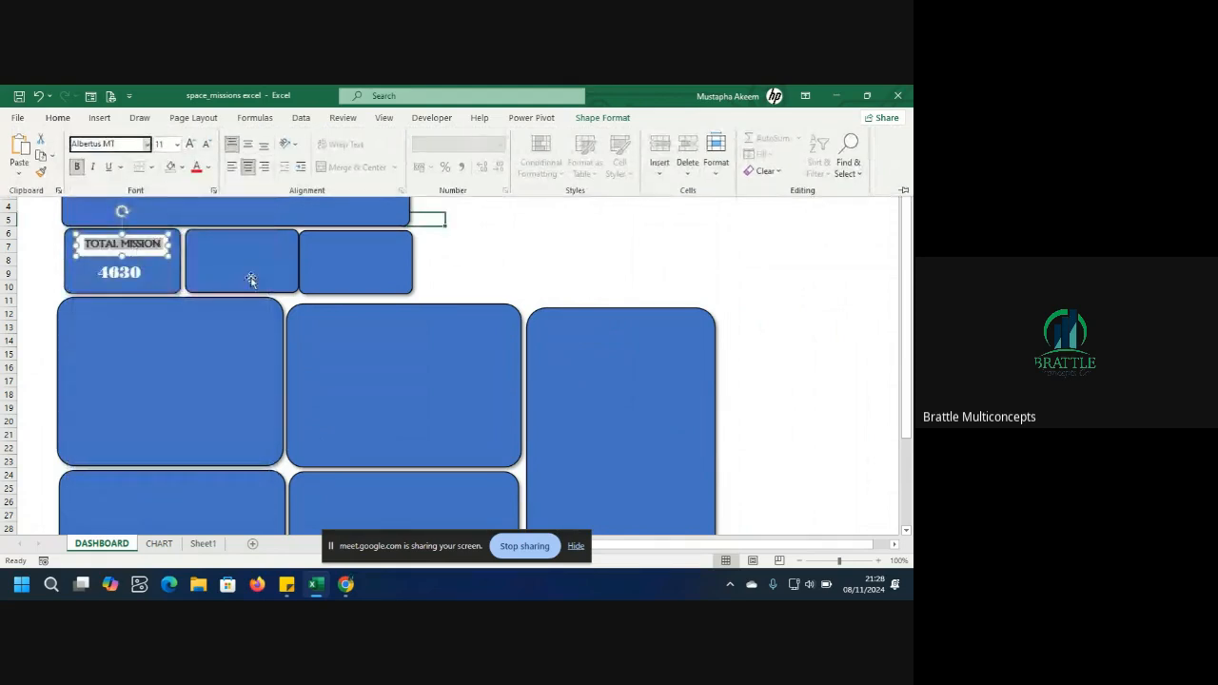
left_click(173, 285)
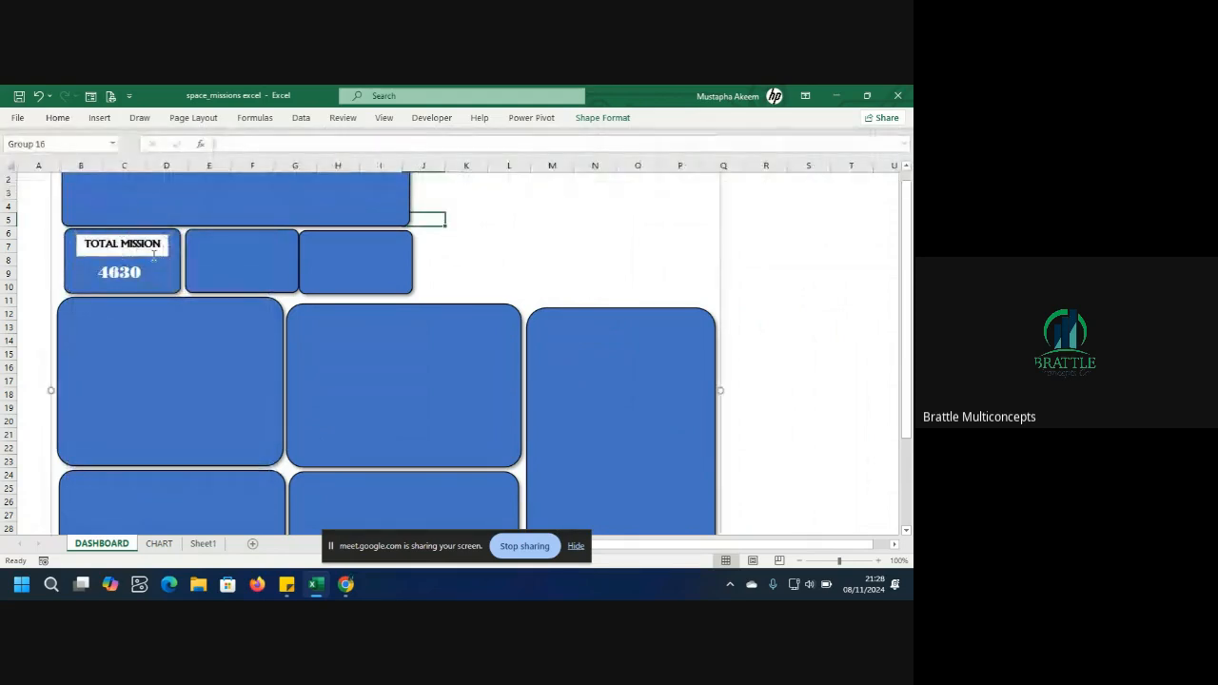
Remove the fill and the outline from the TOTAL MISSION label's text box.
left_click(158, 252)
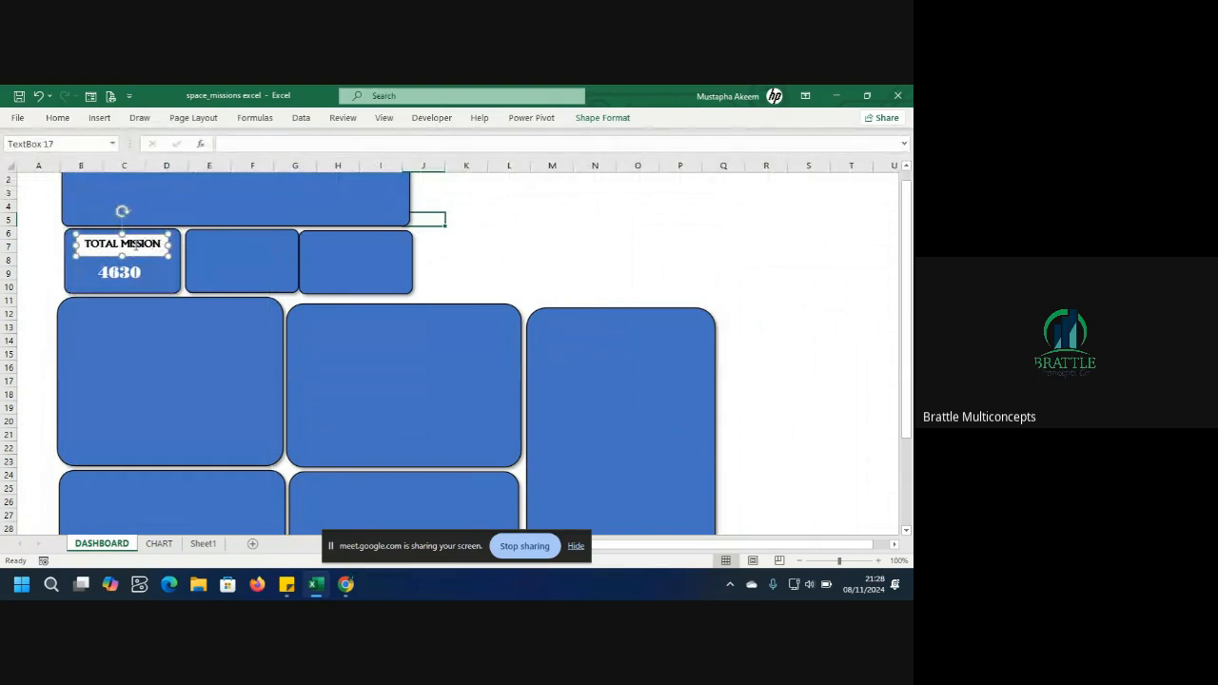
left_click(601, 120)
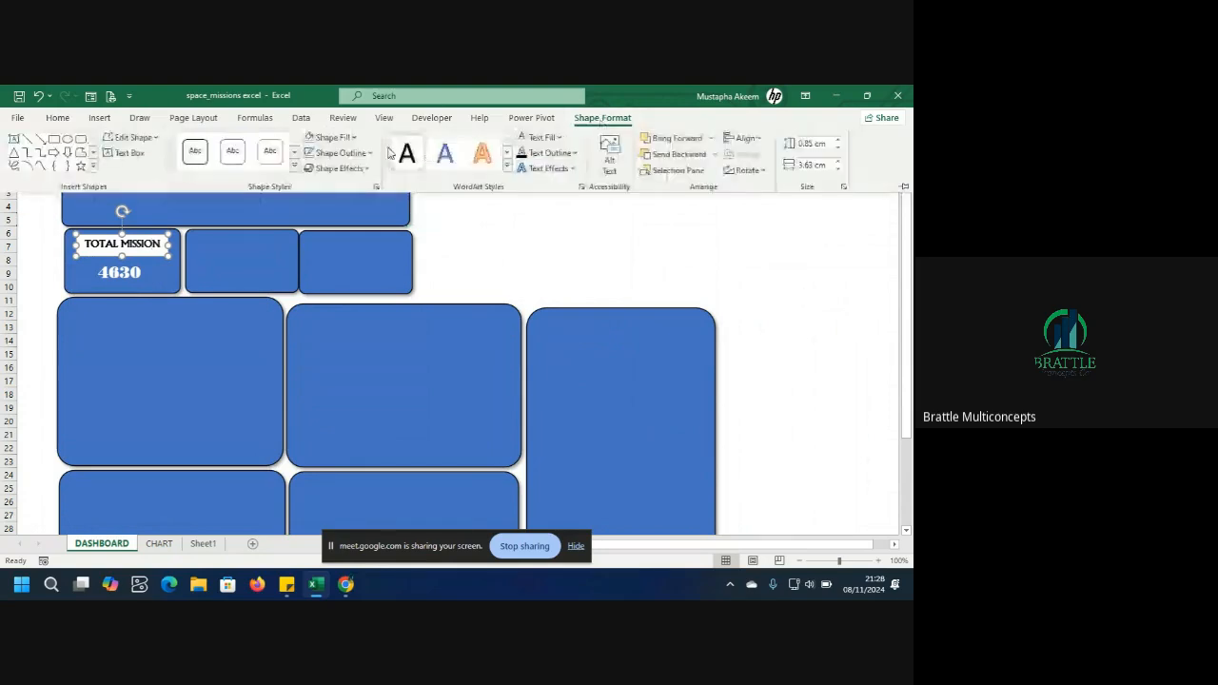
left_click(356, 145)
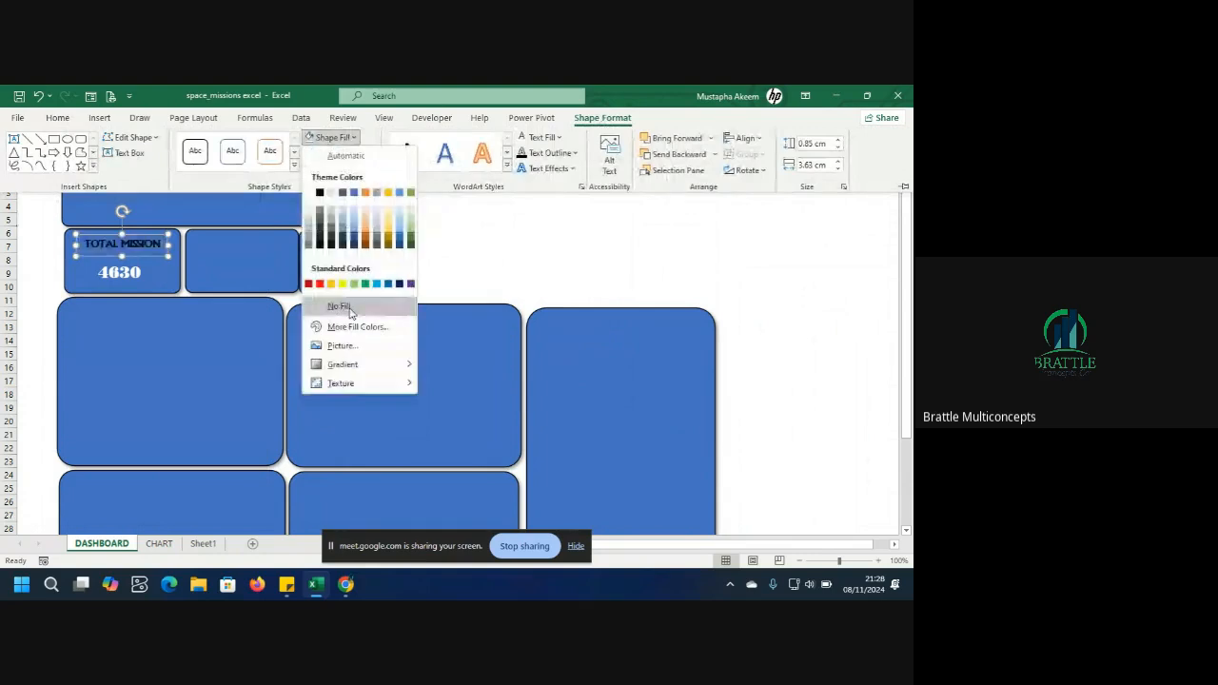
left_click(340, 308)
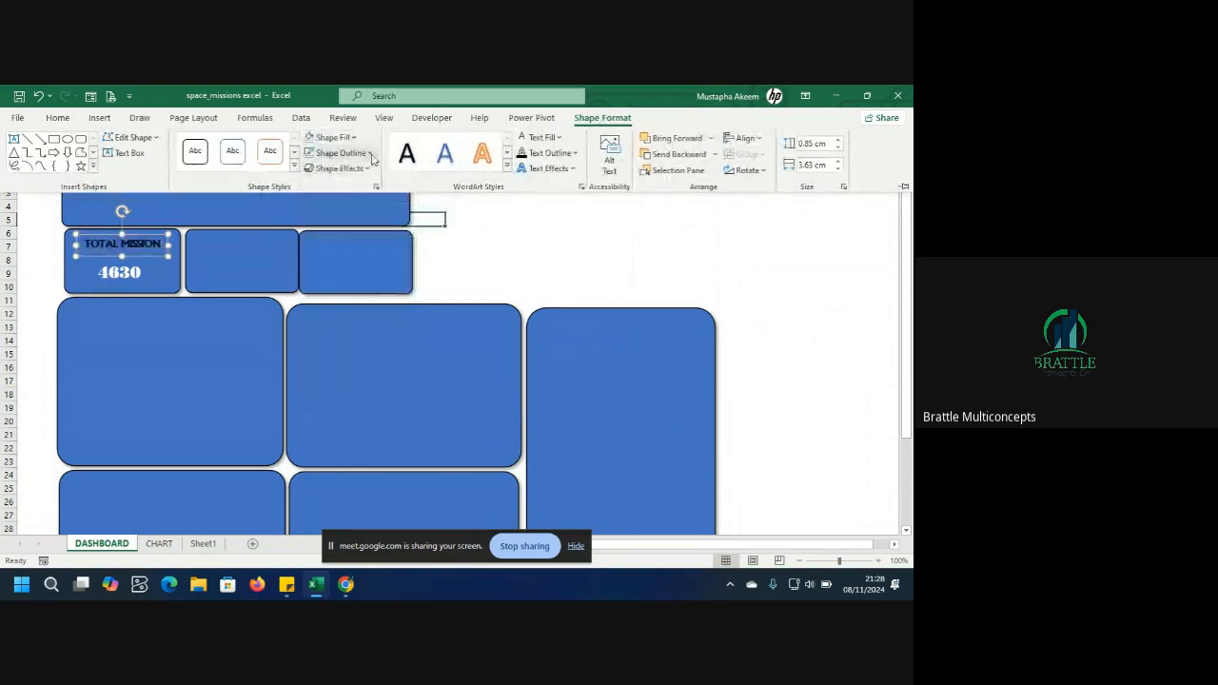
left_click(371, 154)
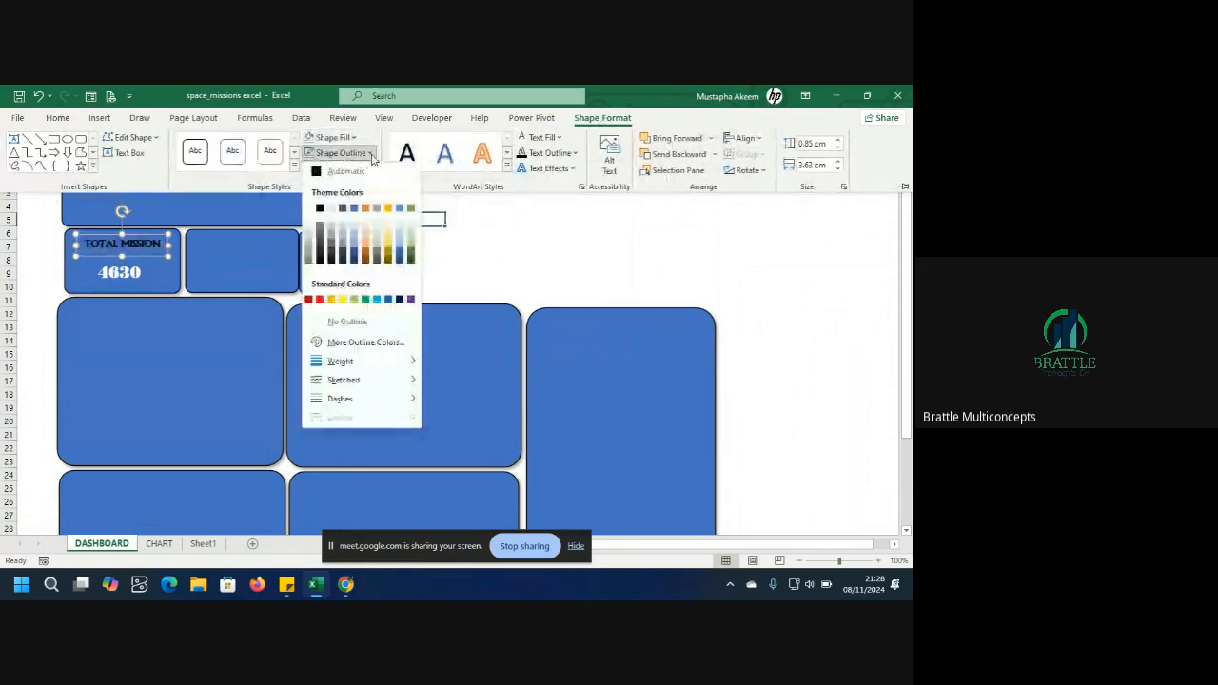
left_click(329, 327)
left_click(158, 351)
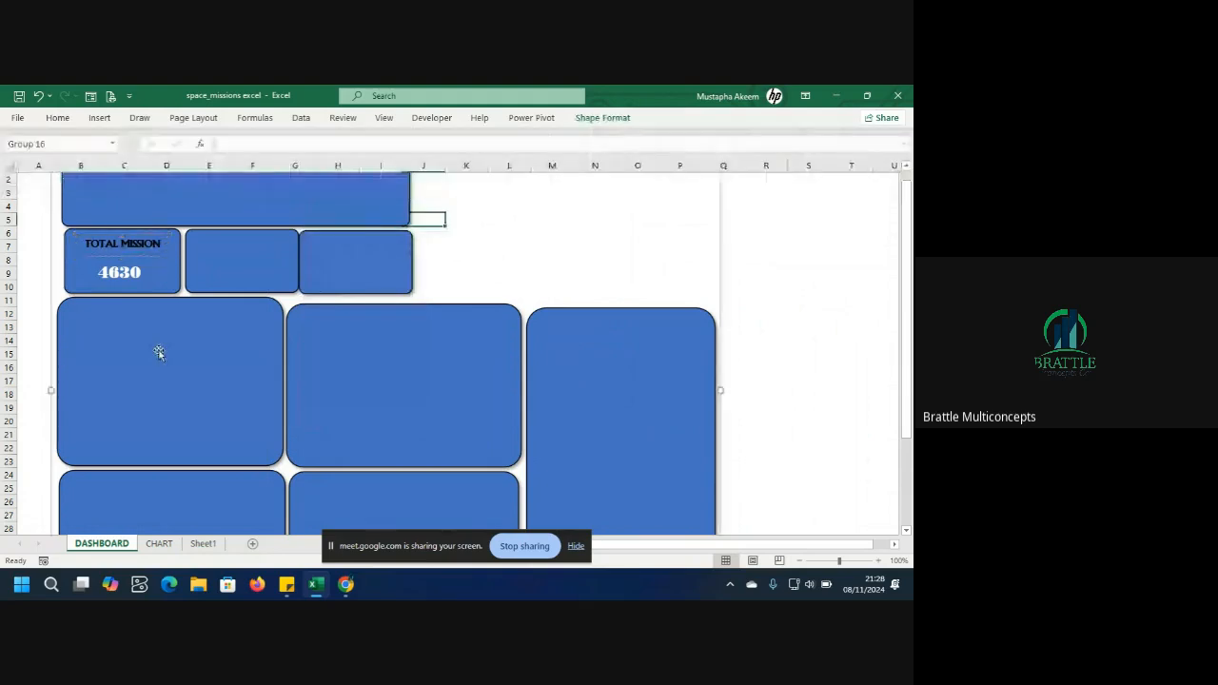
Duplicate the TOTAL MISSION label and move the copy into the top of the second card.
left_click(158, 272)
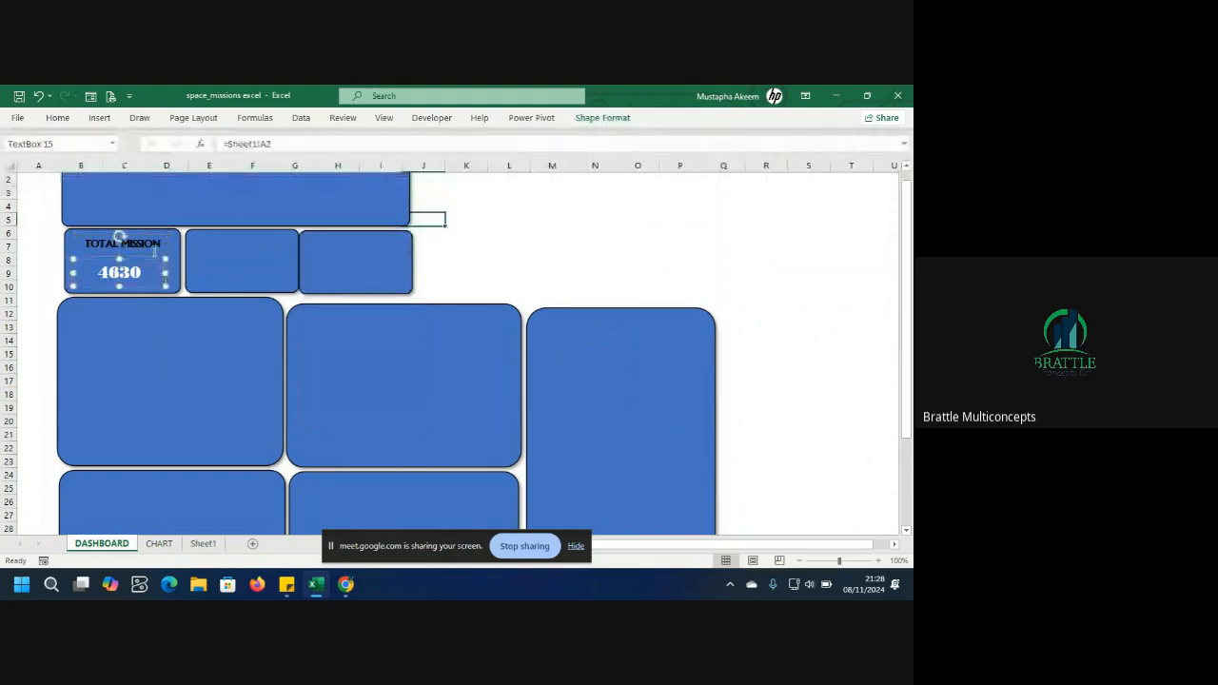
left_click(155, 250)
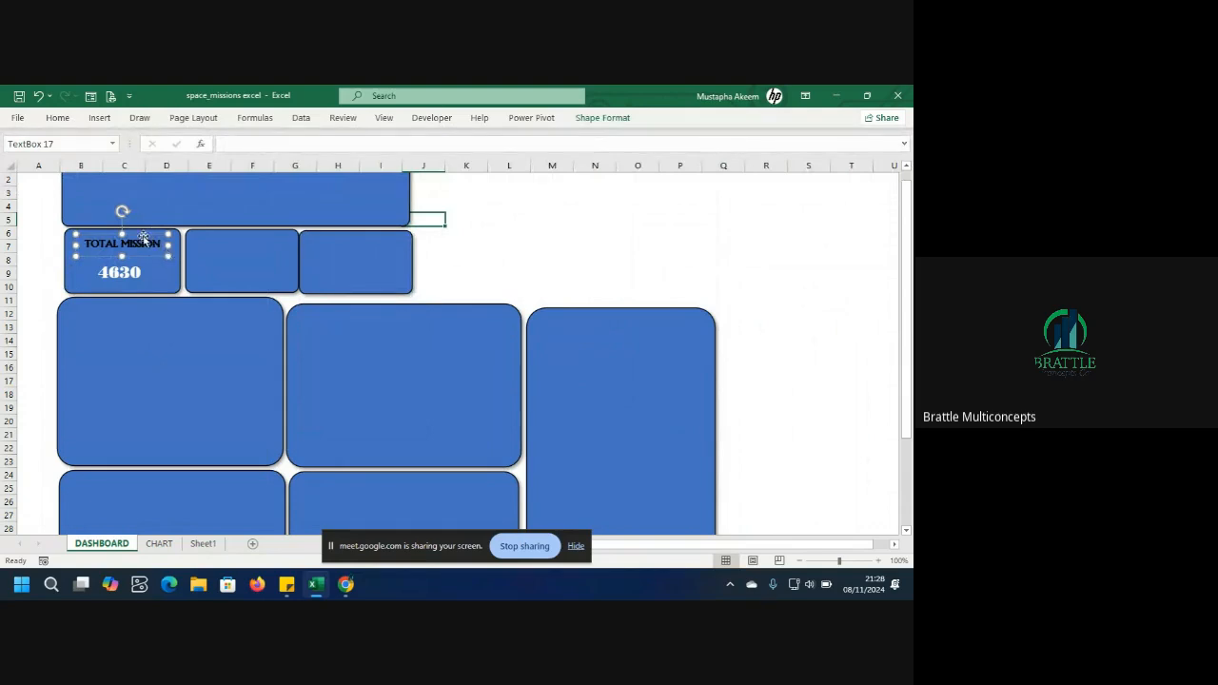
key("ctrl+d")
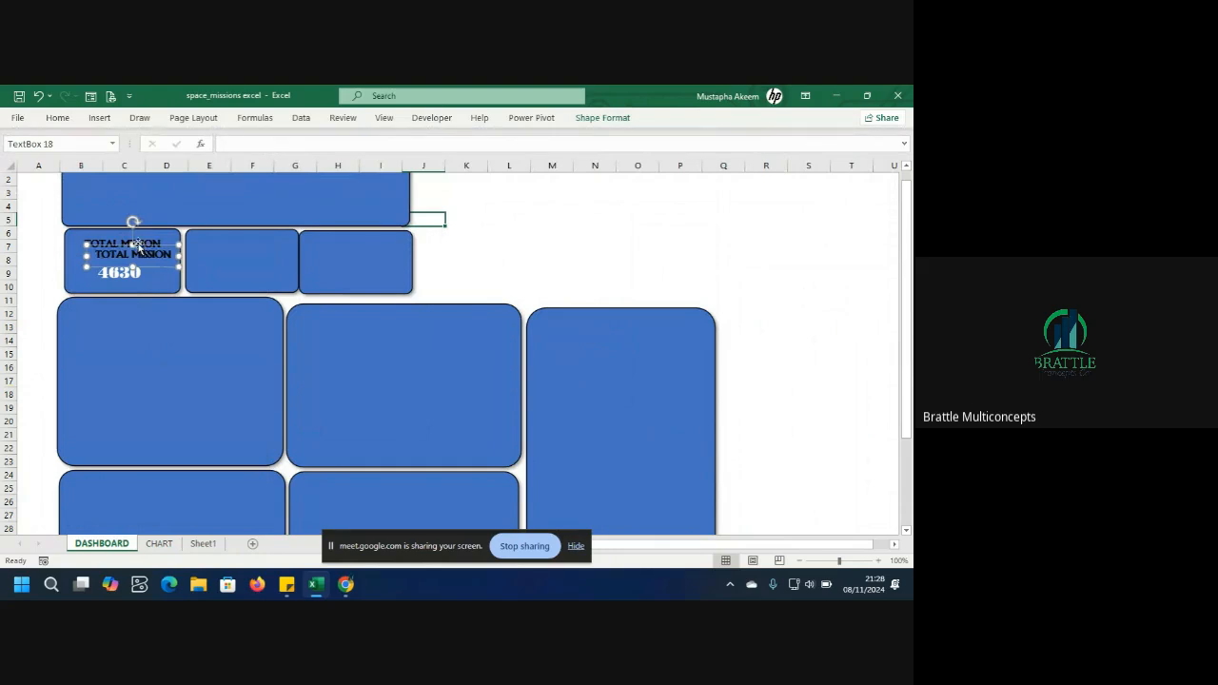
left_click_drag(138, 249, 247, 233)
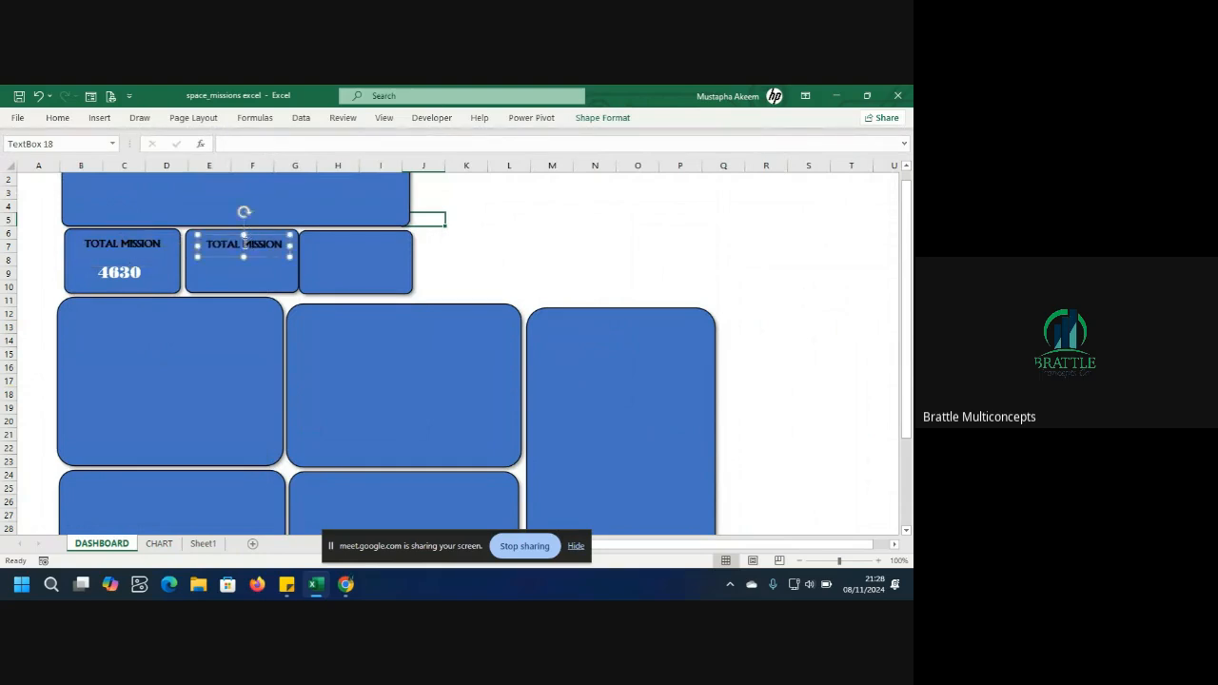
left_click_drag(250, 238, 243, 241)
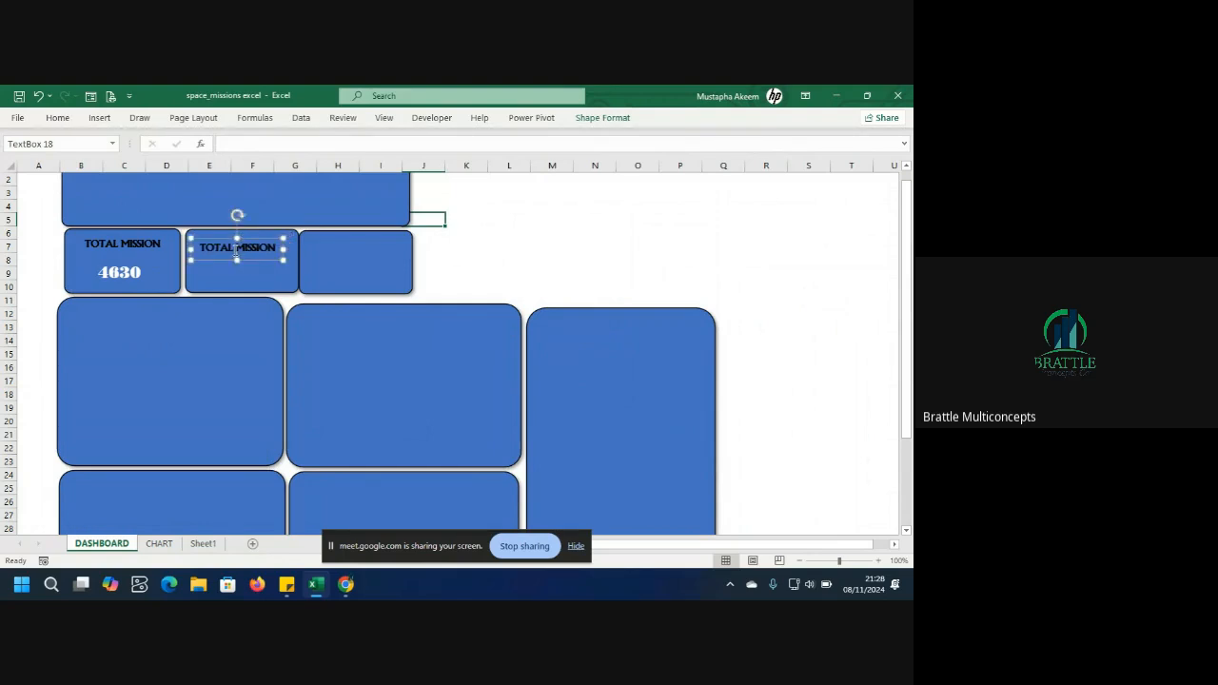
Change the copied label's text to TOTAL VALUE.
left_click_drag(198, 250, 284, 250)
left_click(281, 249)
key("BackSpace")
key("BackSpace")
key("BackSpace")
key("BackSpace")
key("BackSpace")
key("BackSpace")
key("BackSpace")
type("VALUE")
left_click(274, 289)
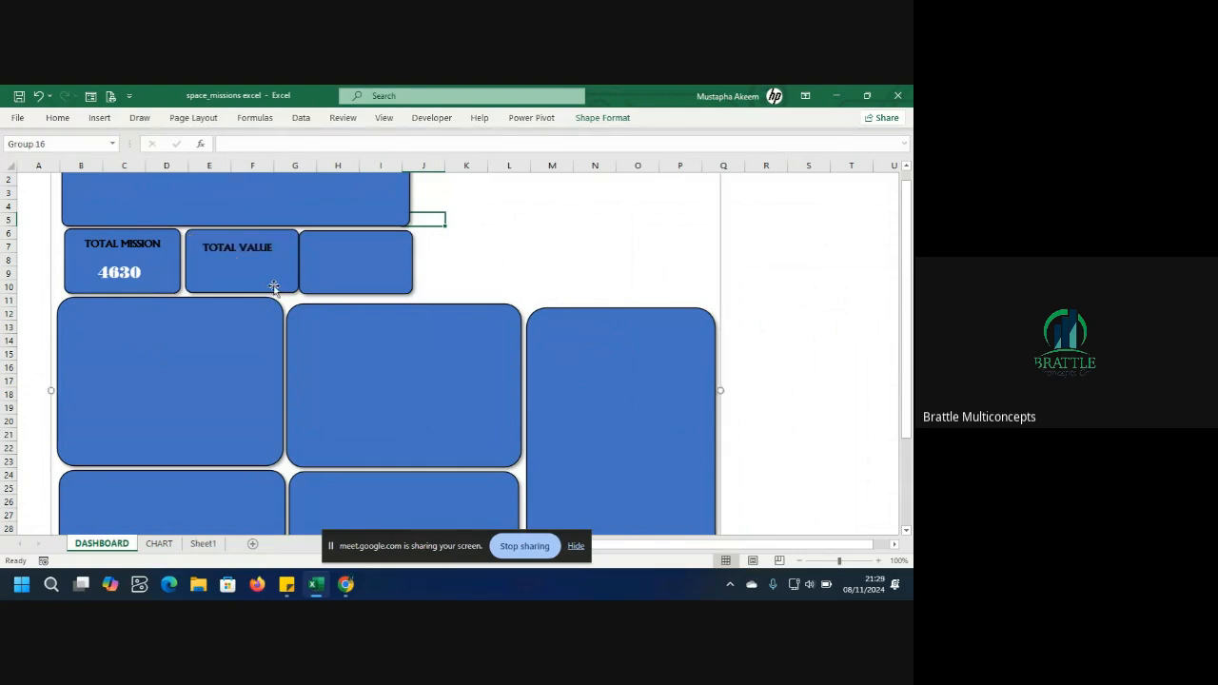
Duplicate the 4630 number box and move the copy under the TOTAL VALUE label in the second card.
left_click(163, 276)
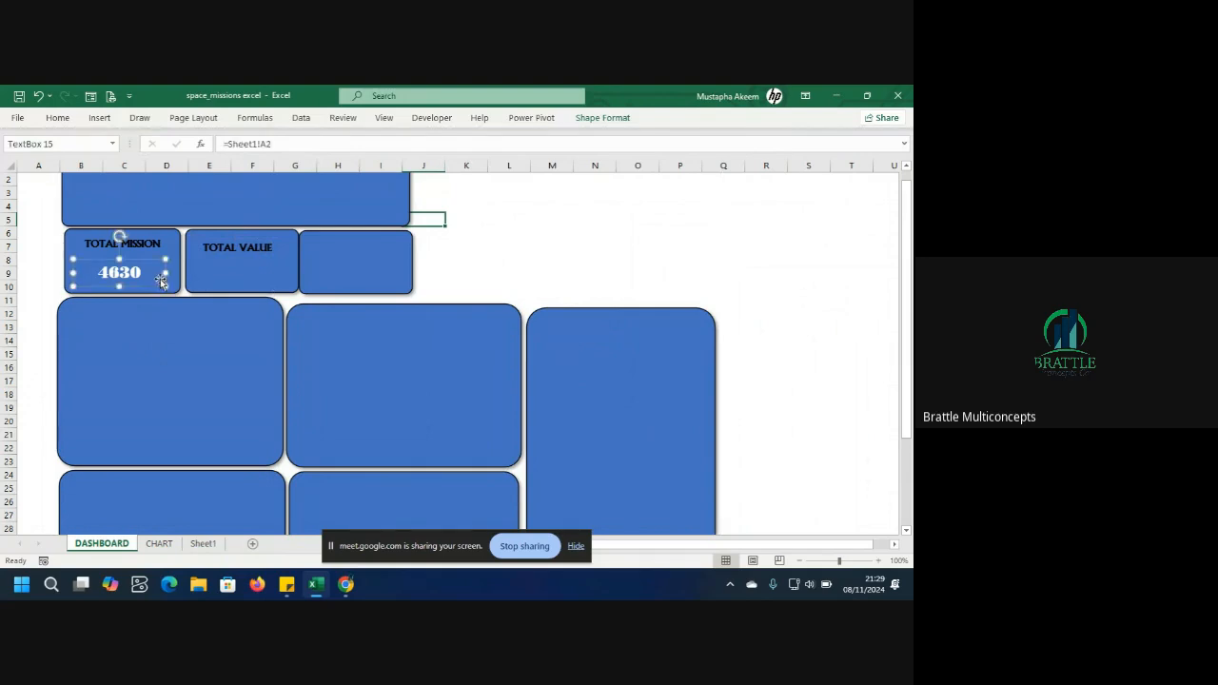
key("ctrl+d")
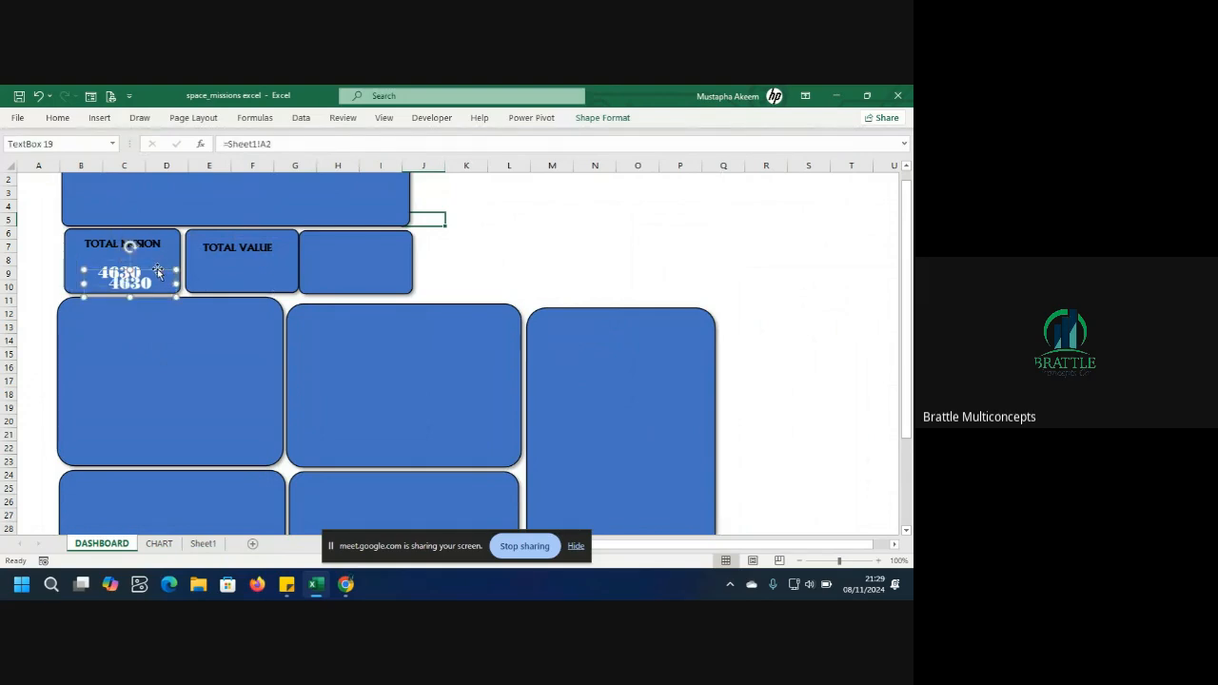
left_click_drag(157, 270, 257, 257)
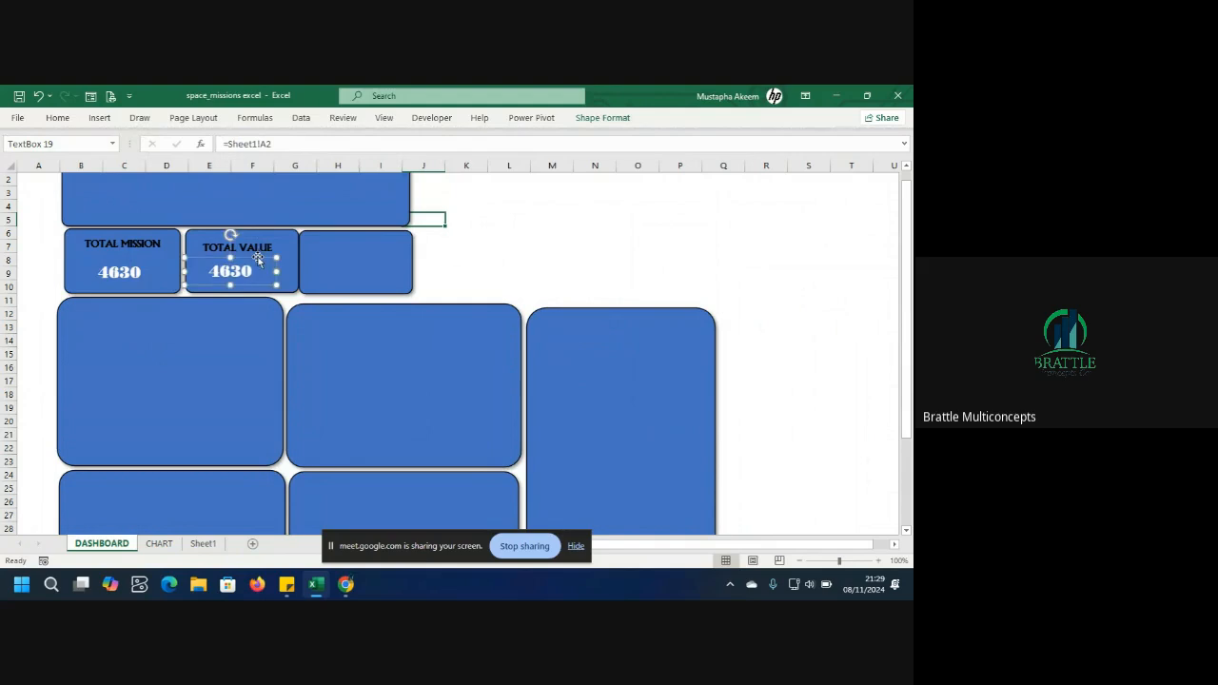
Switch to Sheet1 and insert a new blank row 4 below the summary values.
left_click(158, 544)
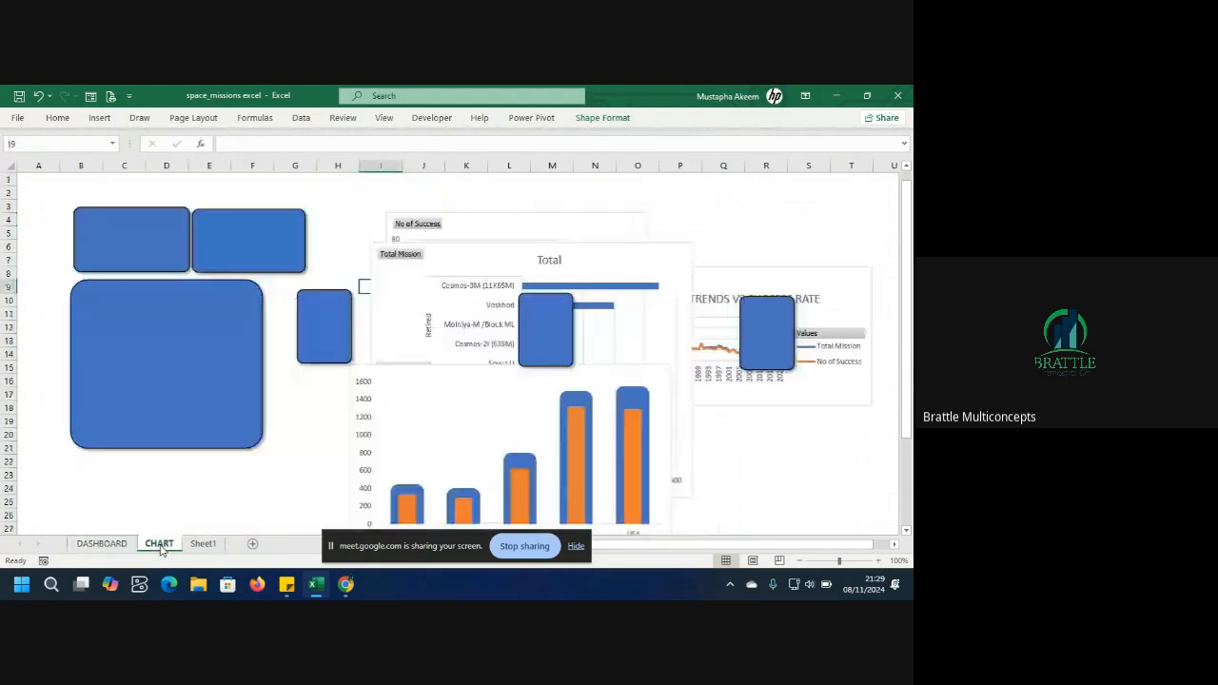
left_click(203, 544)
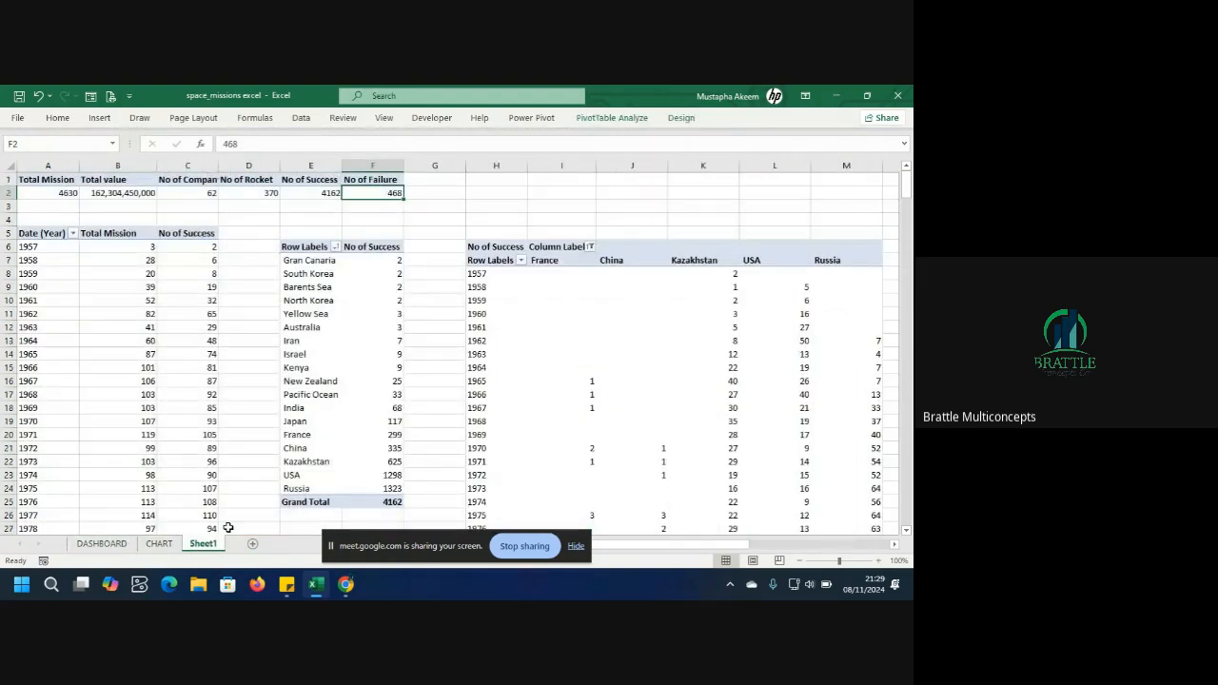
left_click(114, 193)
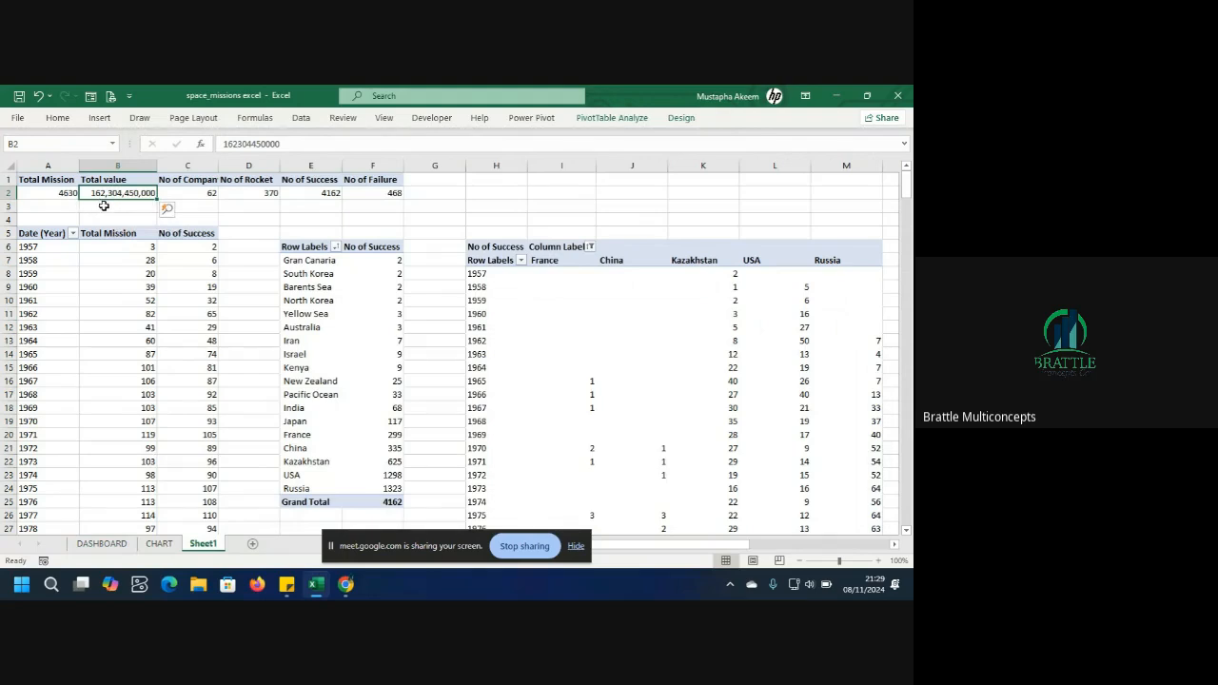
left_click(105, 206)
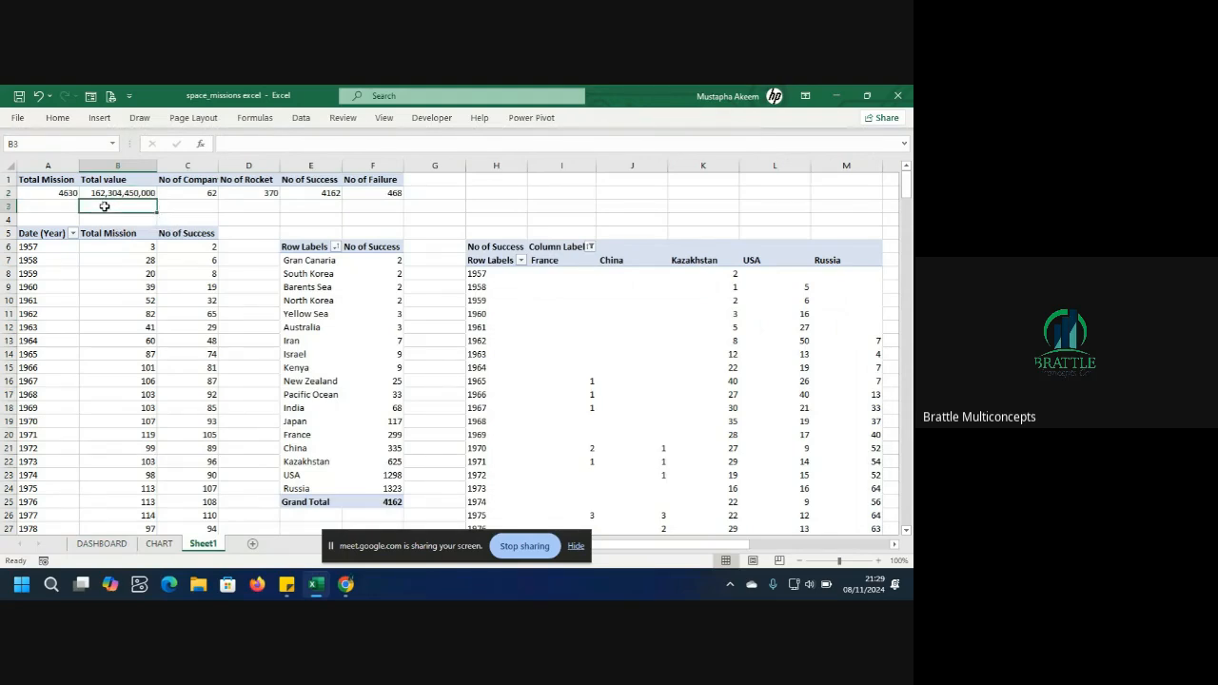
type("=")
key("BackSpace")
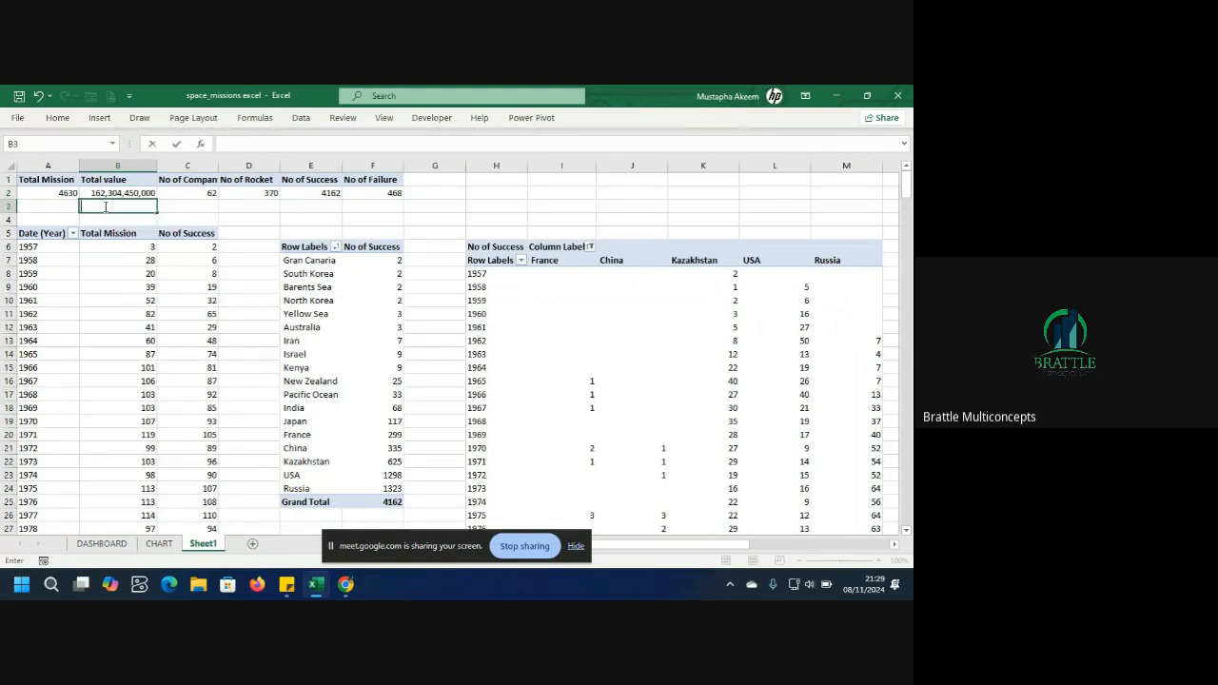
left_click(8, 219)
right_click(8, 219)
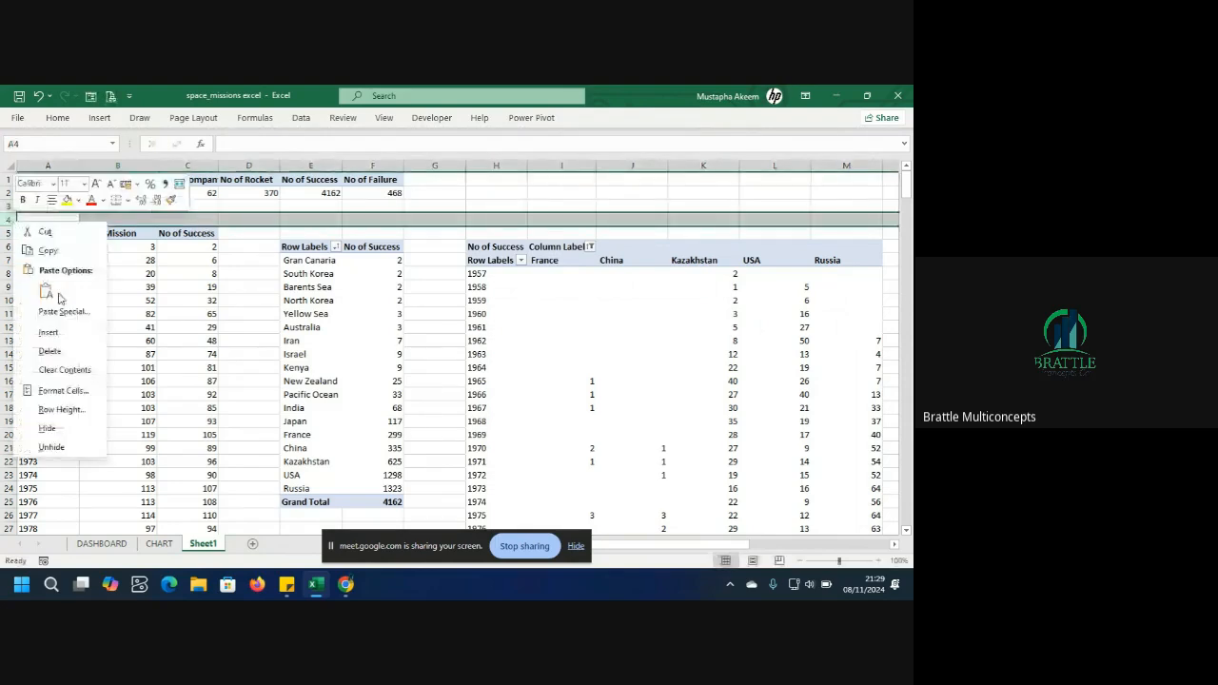
left_click(49, 332)
Enter a formula in B4 that references the Total value cell B2.
left_click(135, 222)
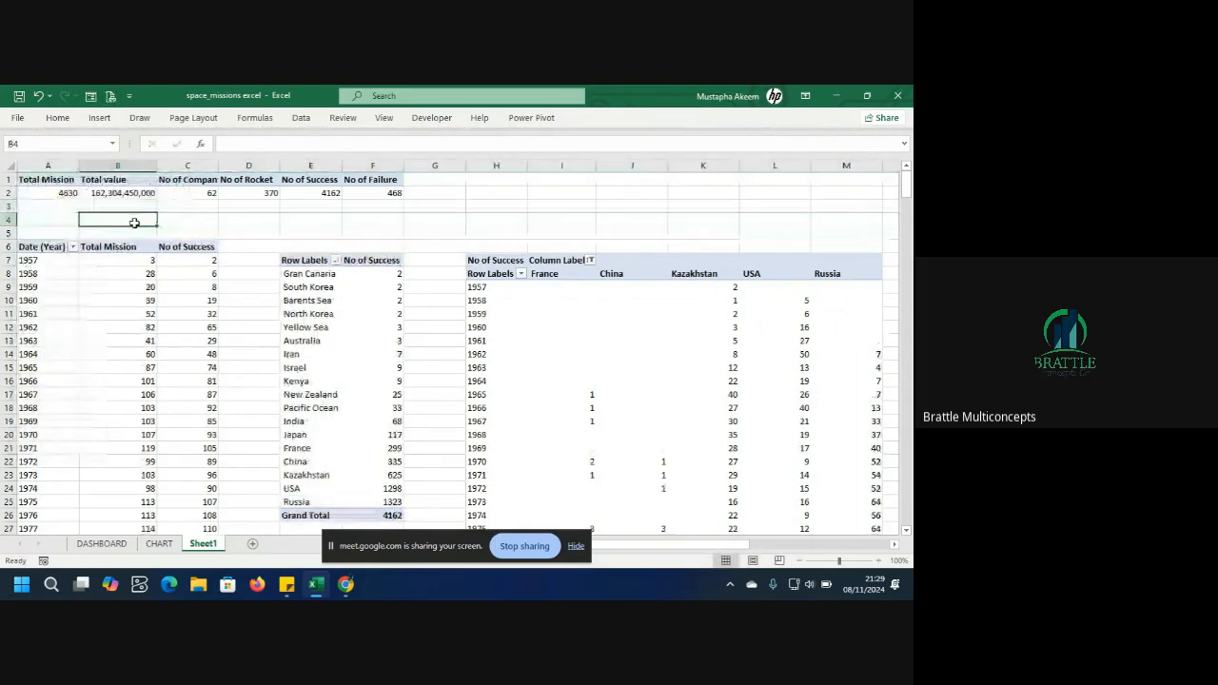
type("=")
left_click(138, 192)
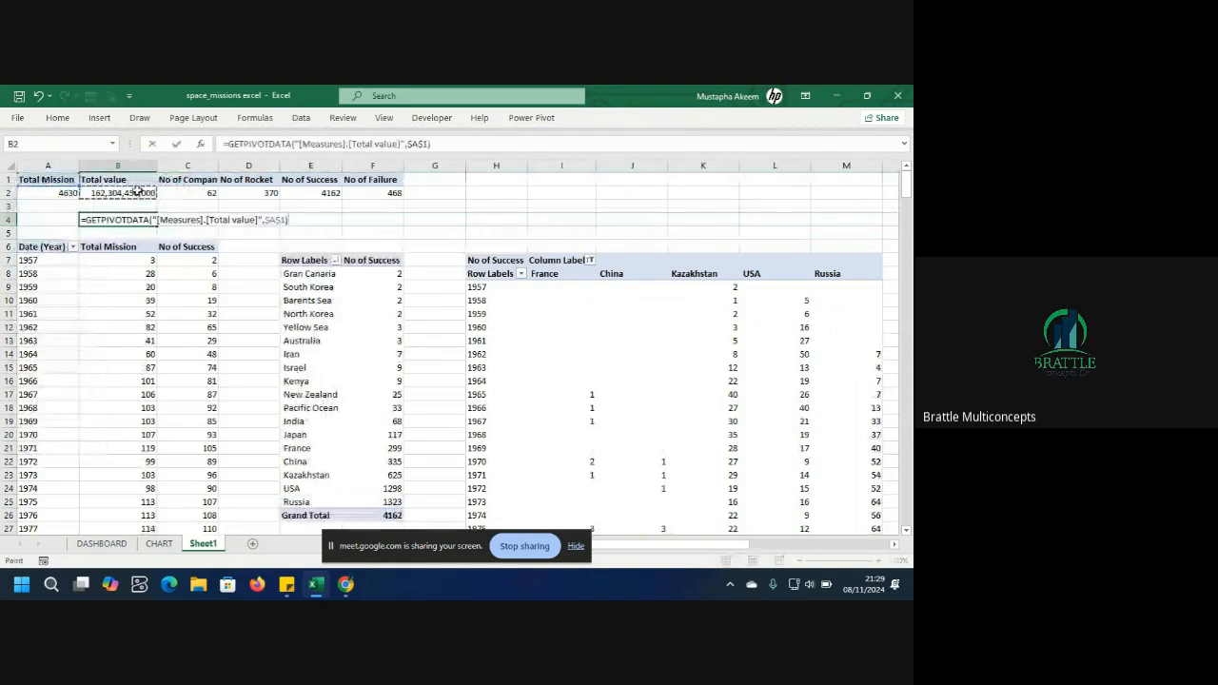
key("Return")
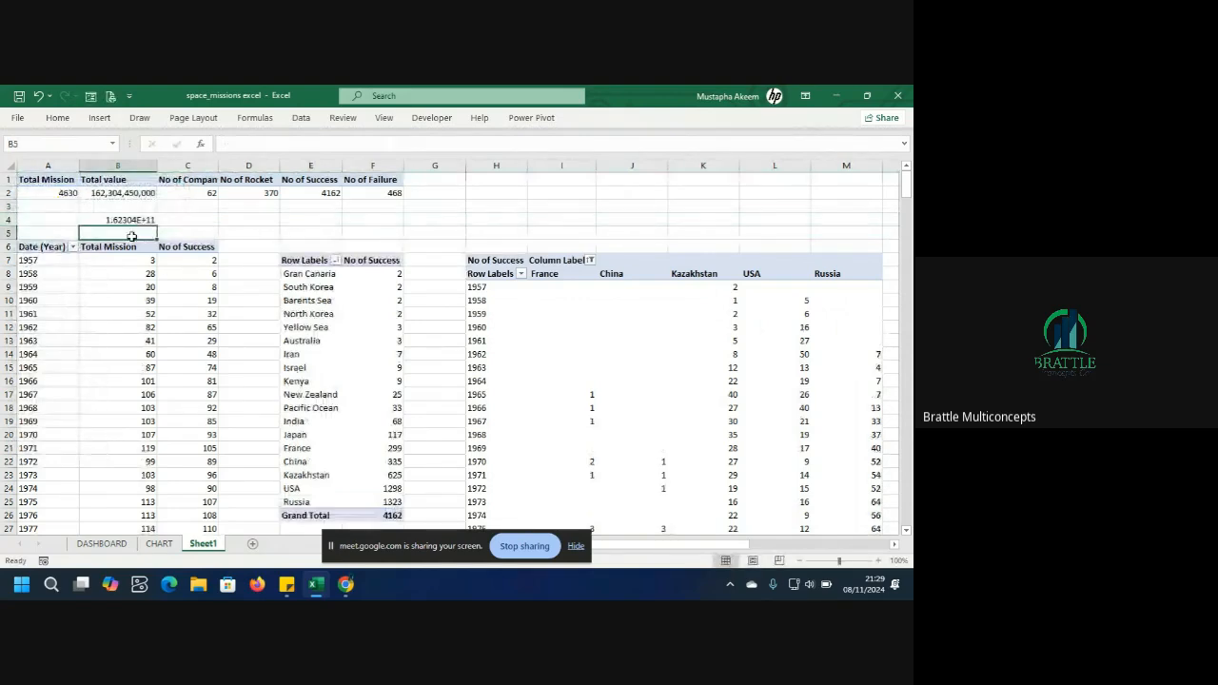
Format Sheet1 cell B4 as a number with thousands separators and widen column B to fit it.
left_click(124, 220)
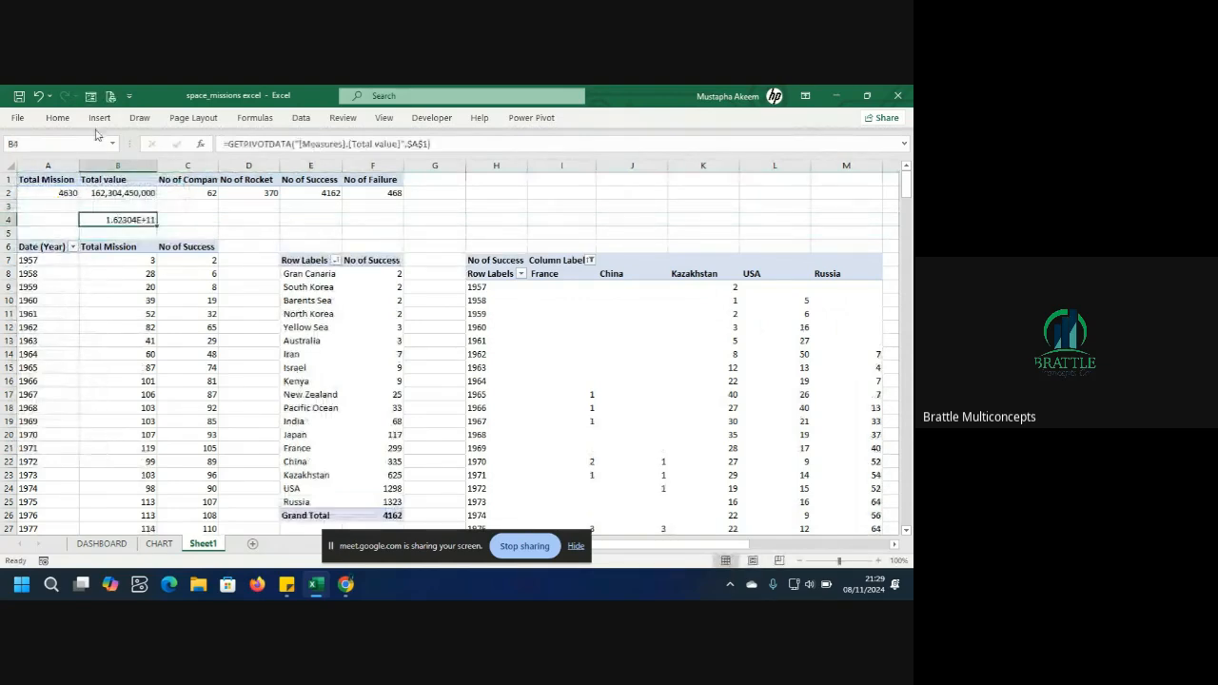
left_click(58, 120)
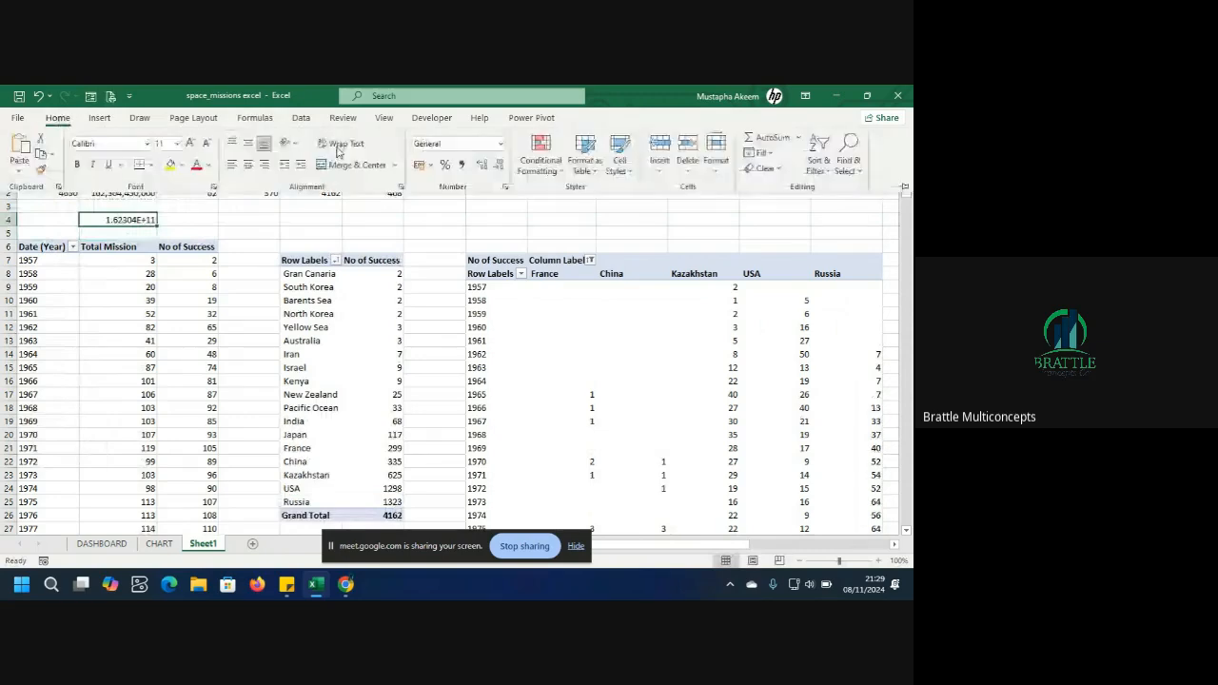
left_click(462, 164)
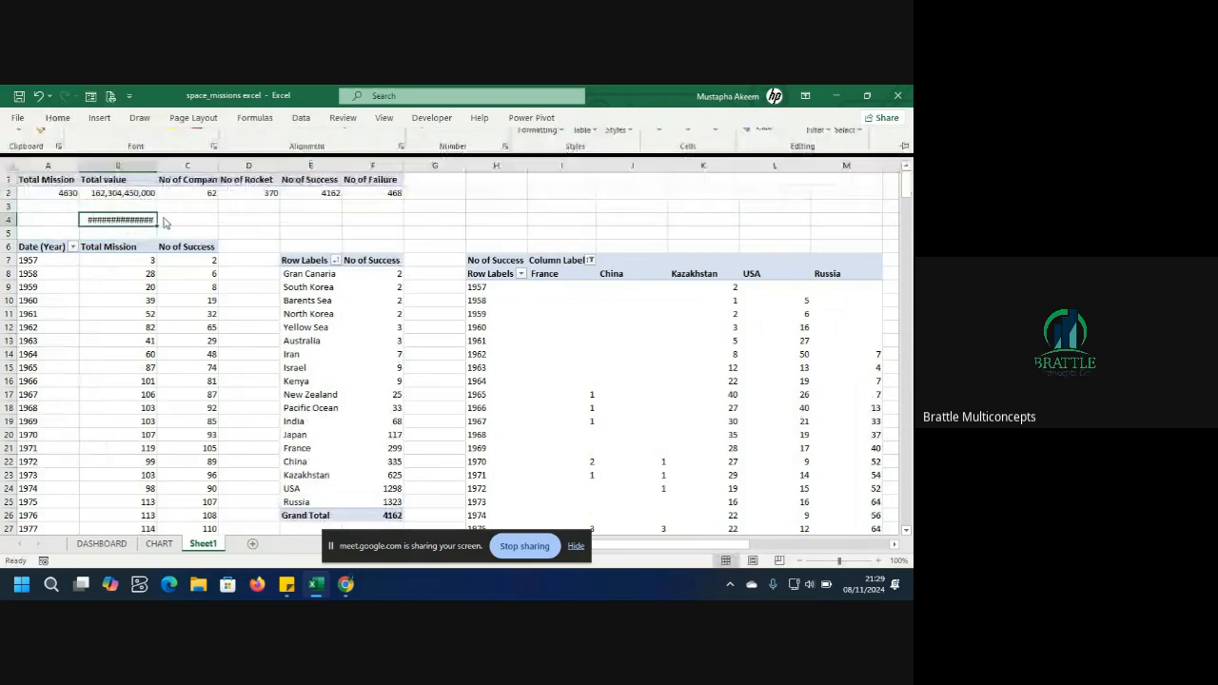
left_click_drag(157, 165, 172, 165)
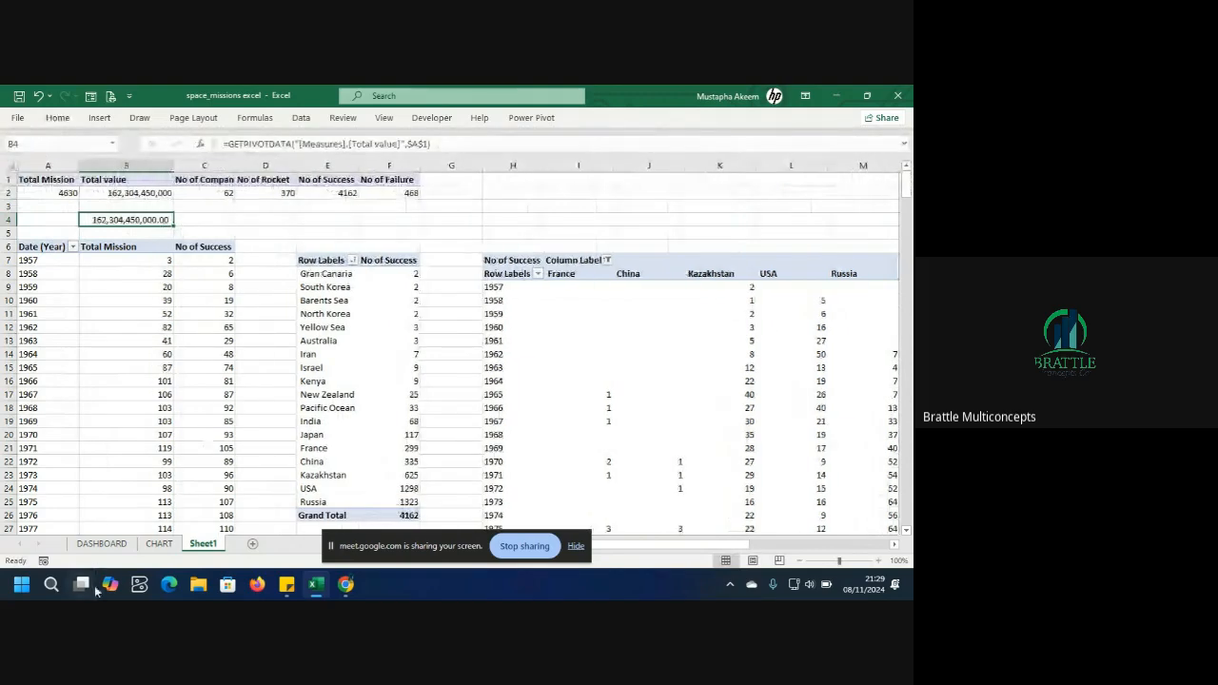
Link the TOTAL VALUE card's number box to Sheet1 cell B4 with a formula.
left_click(101, 543)
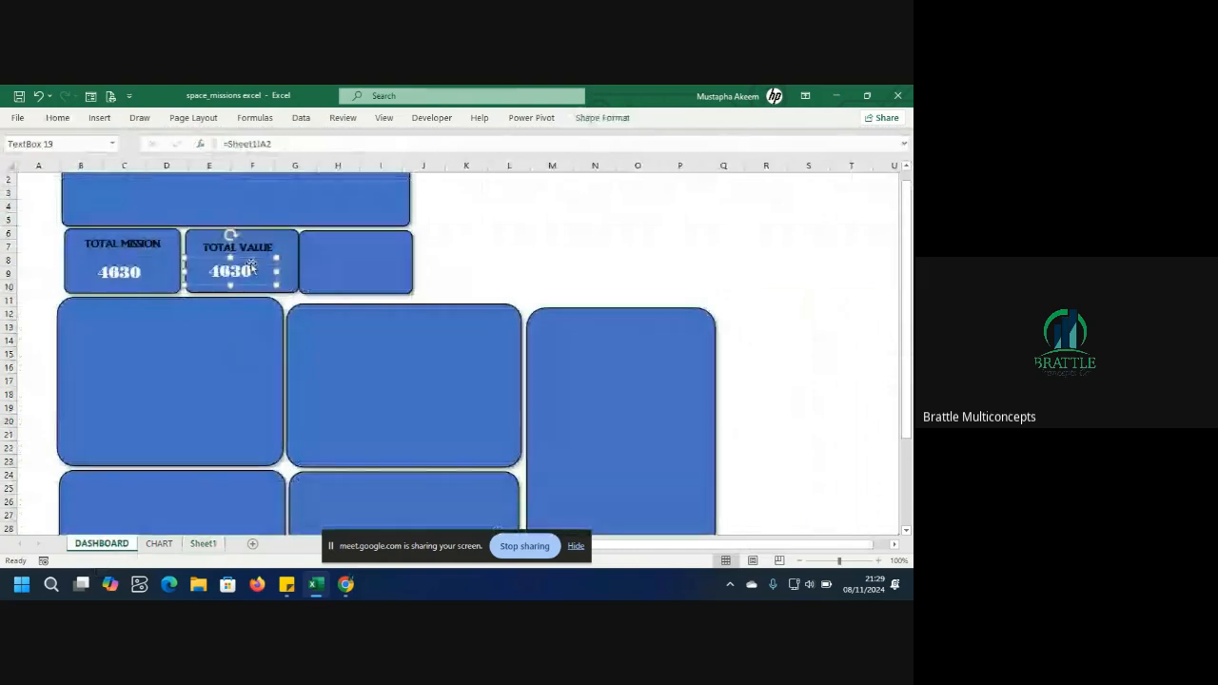
left_click(281, 144)
left_click_drag(282, 148, 189, 150)
type("=")
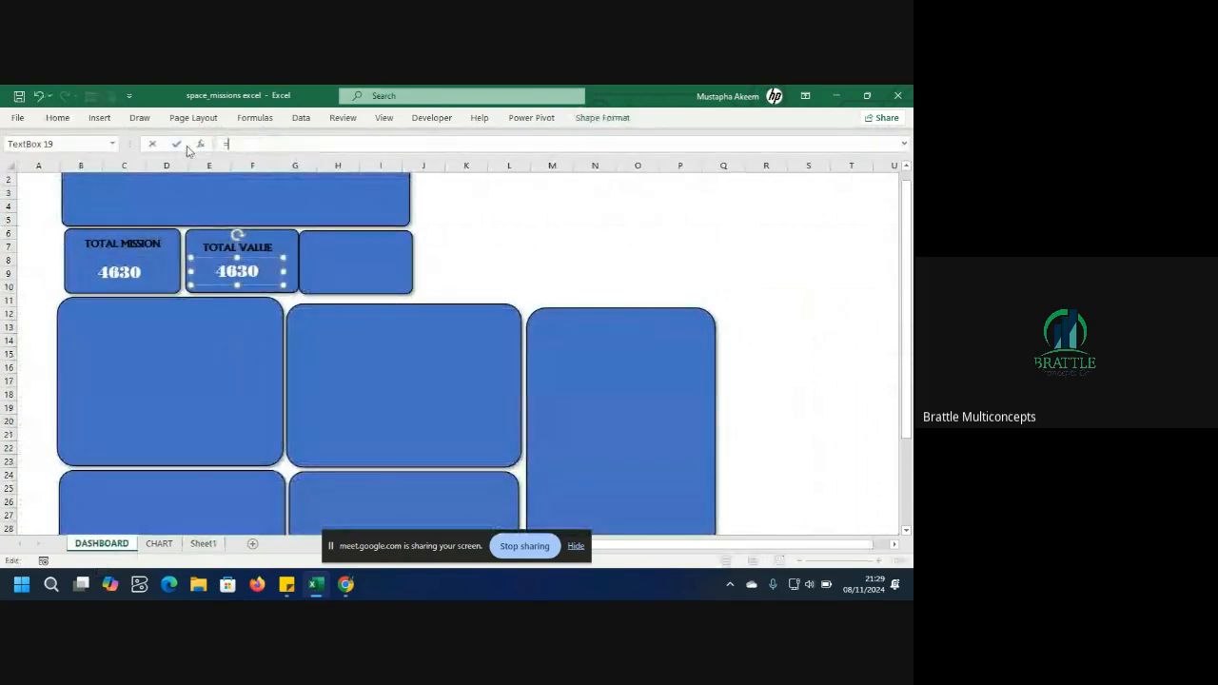
left_click(201, 544)
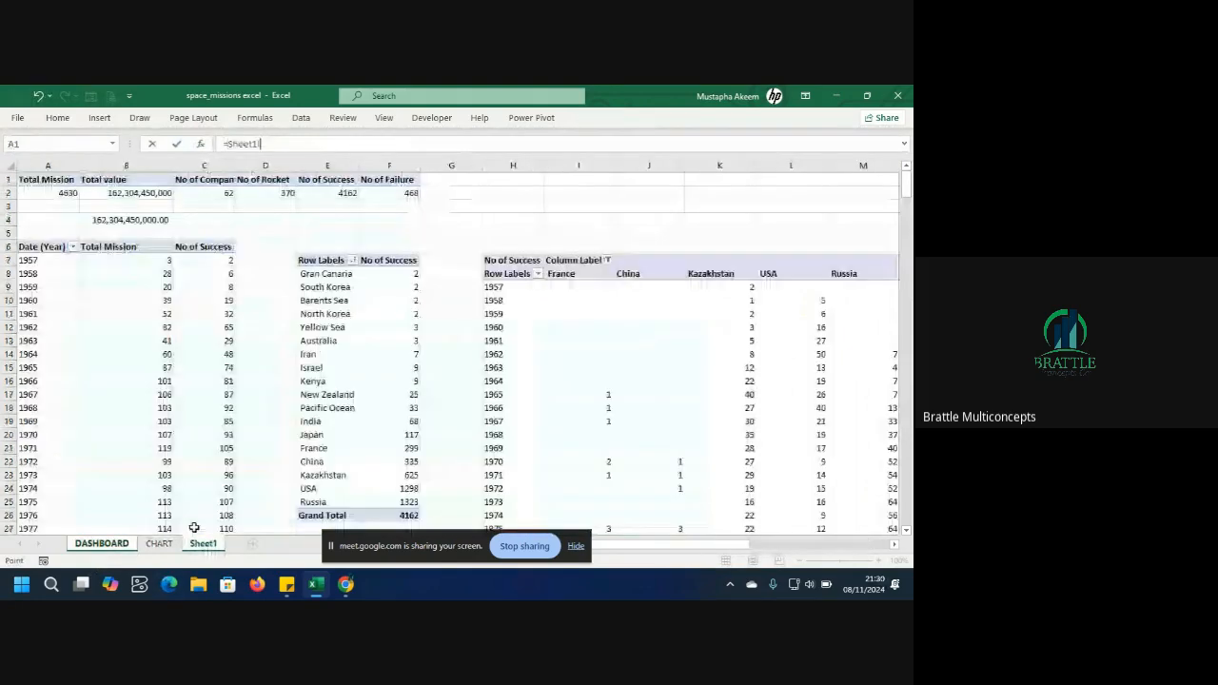
left_click(150, 221)
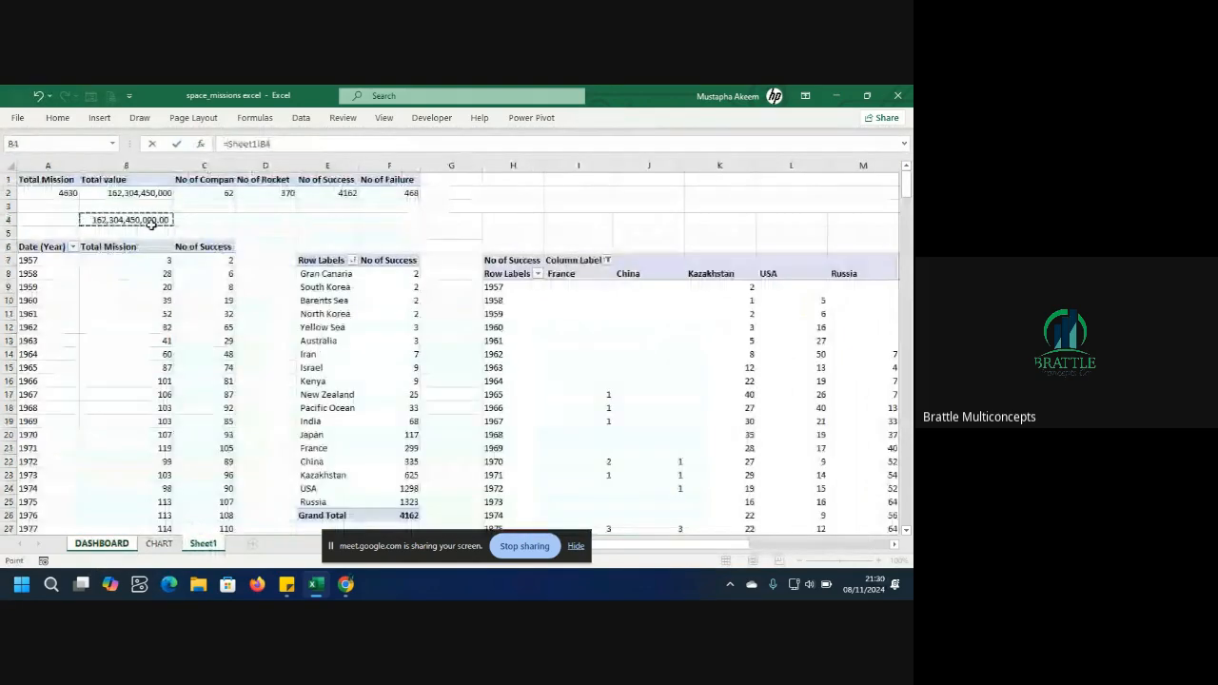
key("Return")
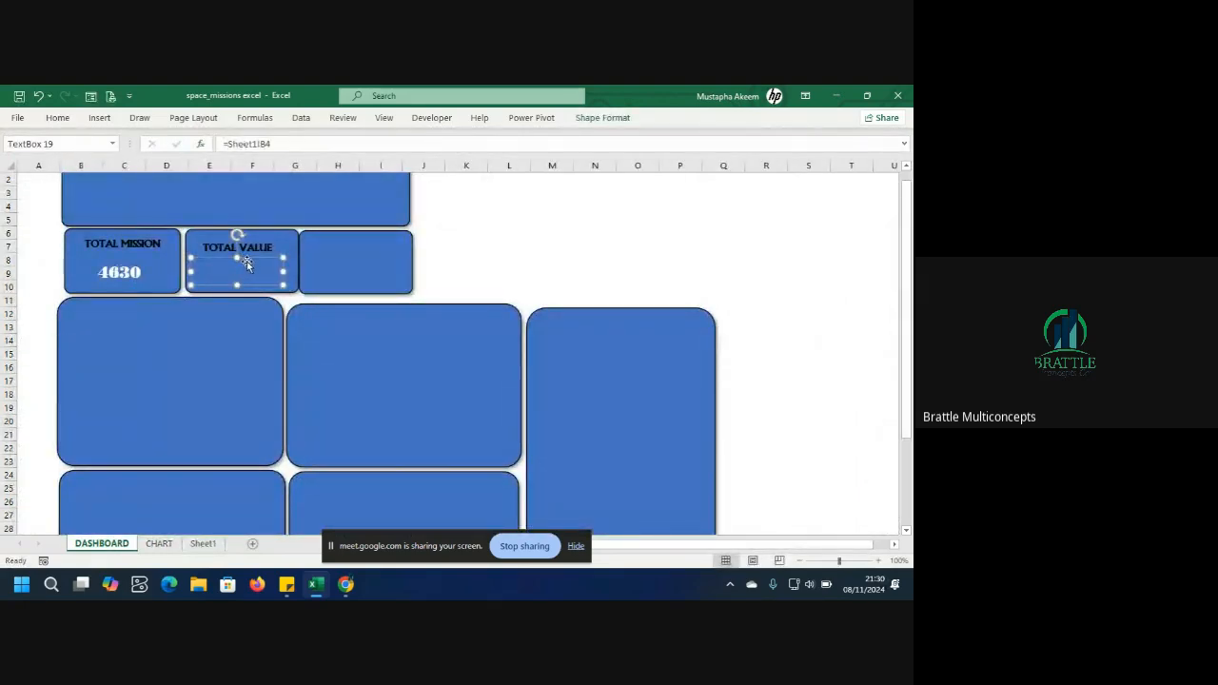
Nudge the TOTAL VALUE number box slightly within its card.
left_click_drag(248, 263, 253, 264)
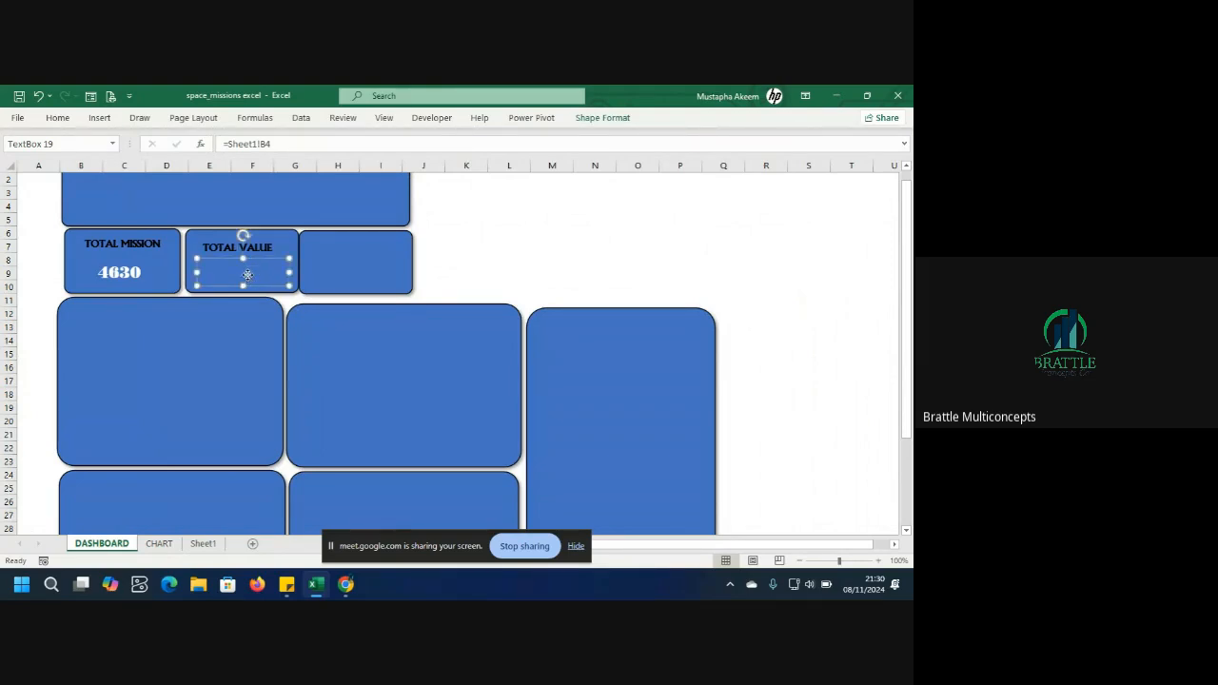
left_click(244, 353)
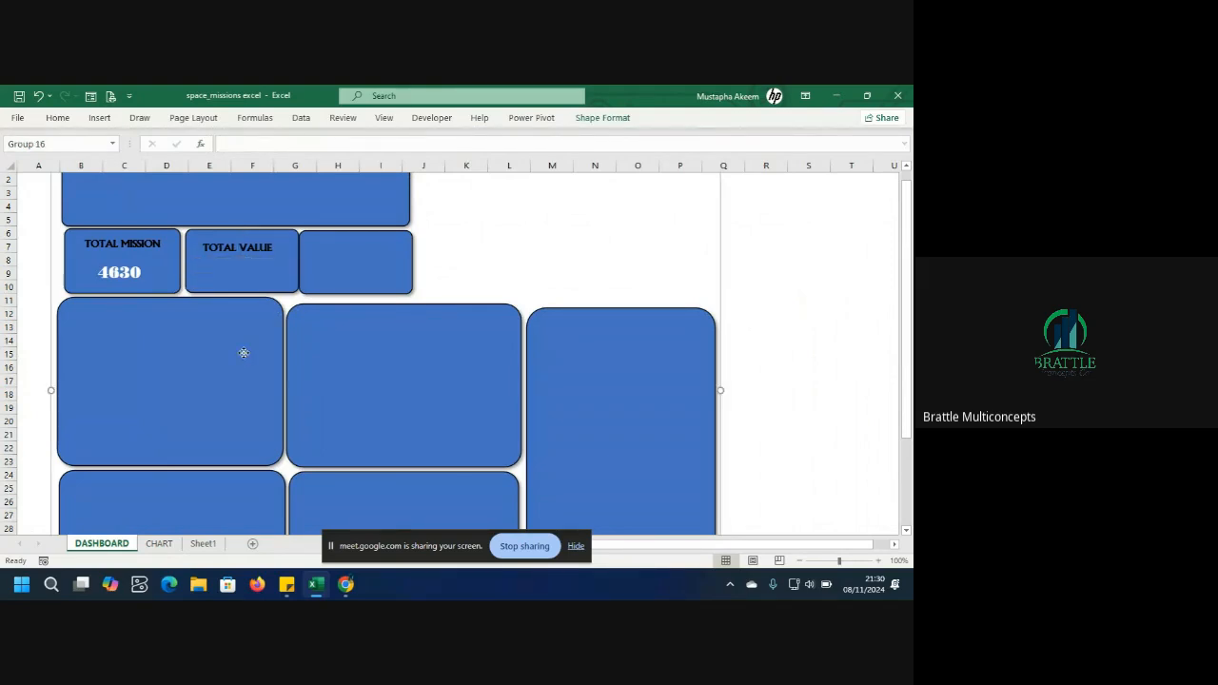
left_click(260, 271)
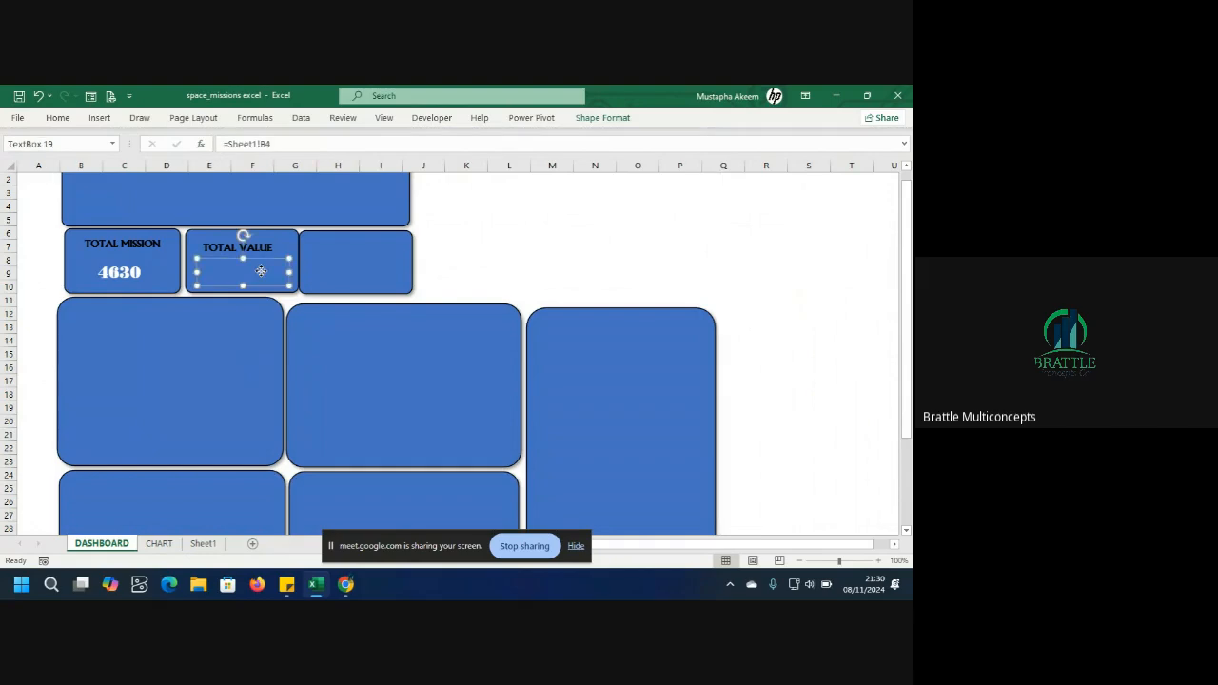
left_click(281, 144)
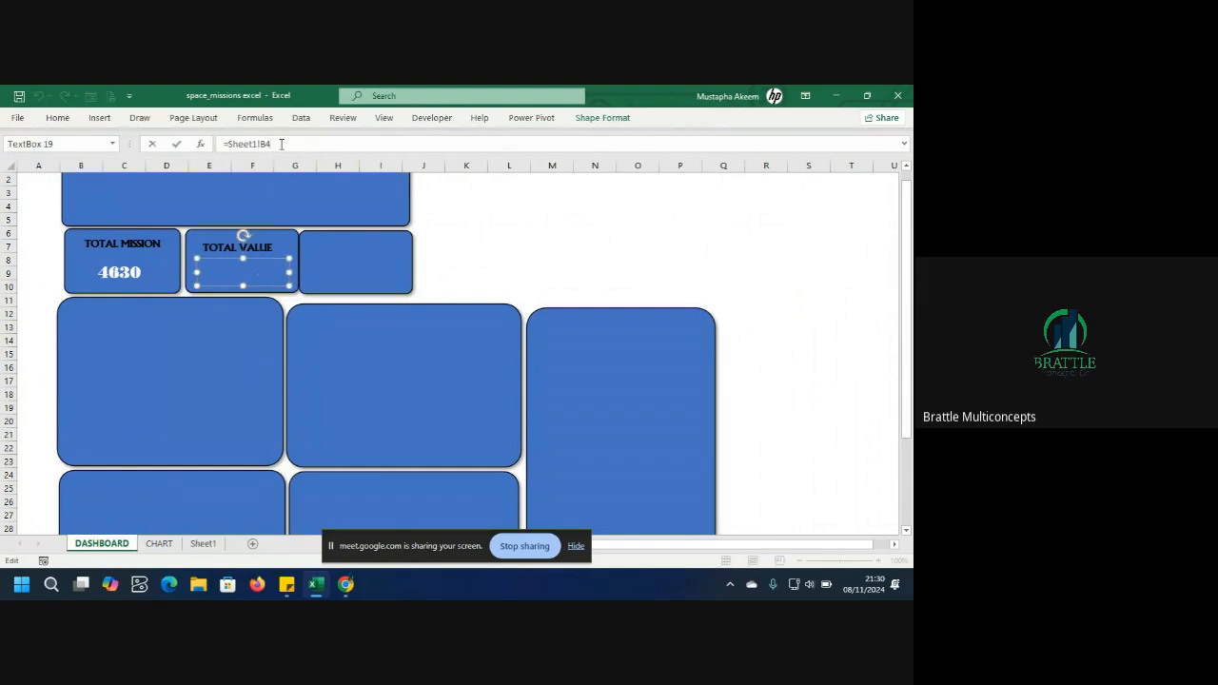
left_click(606, 119)
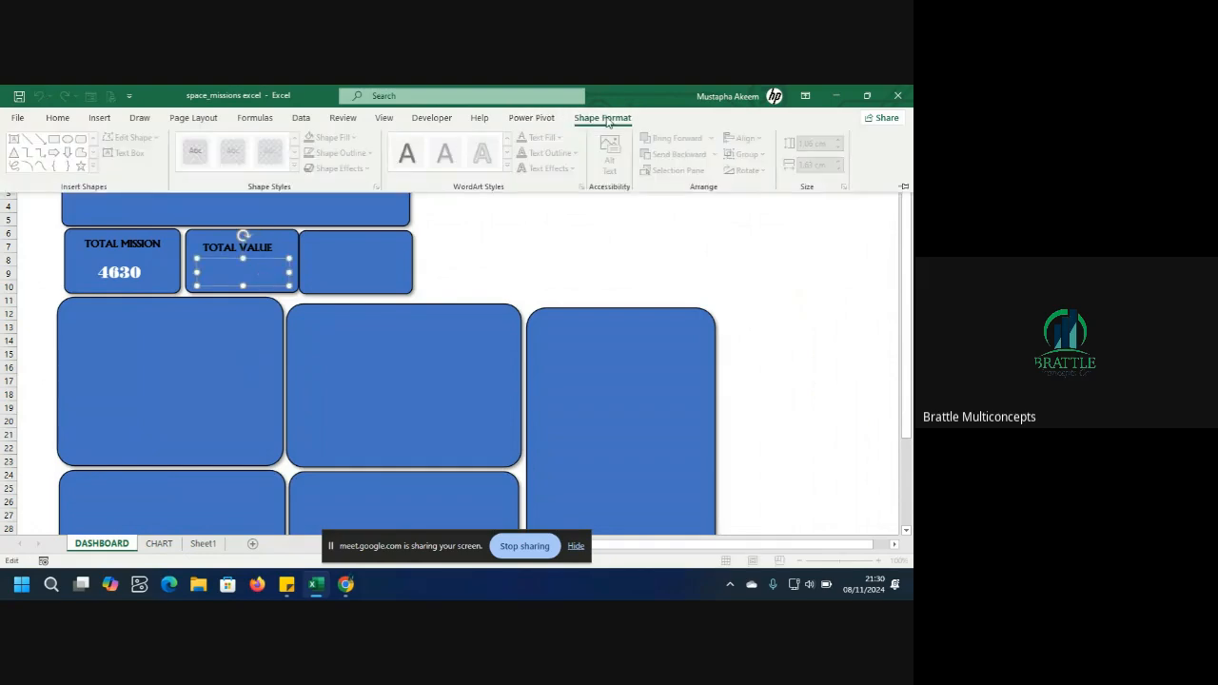
left_click(502, 228)
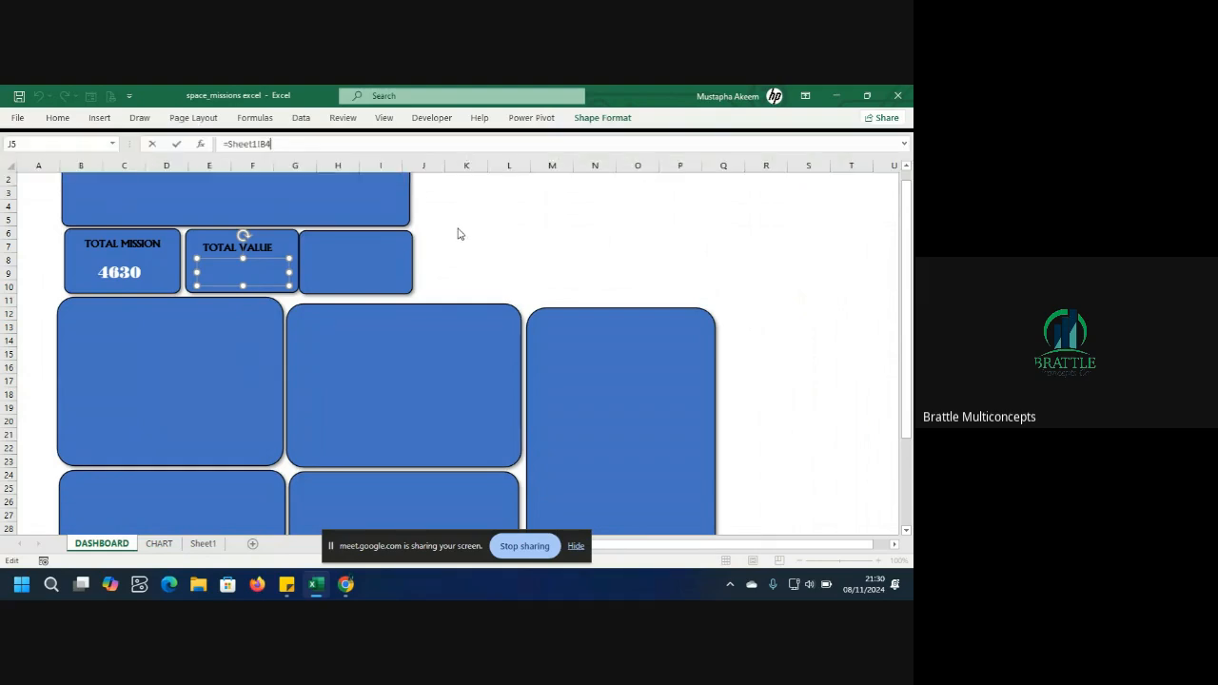
key("Return")
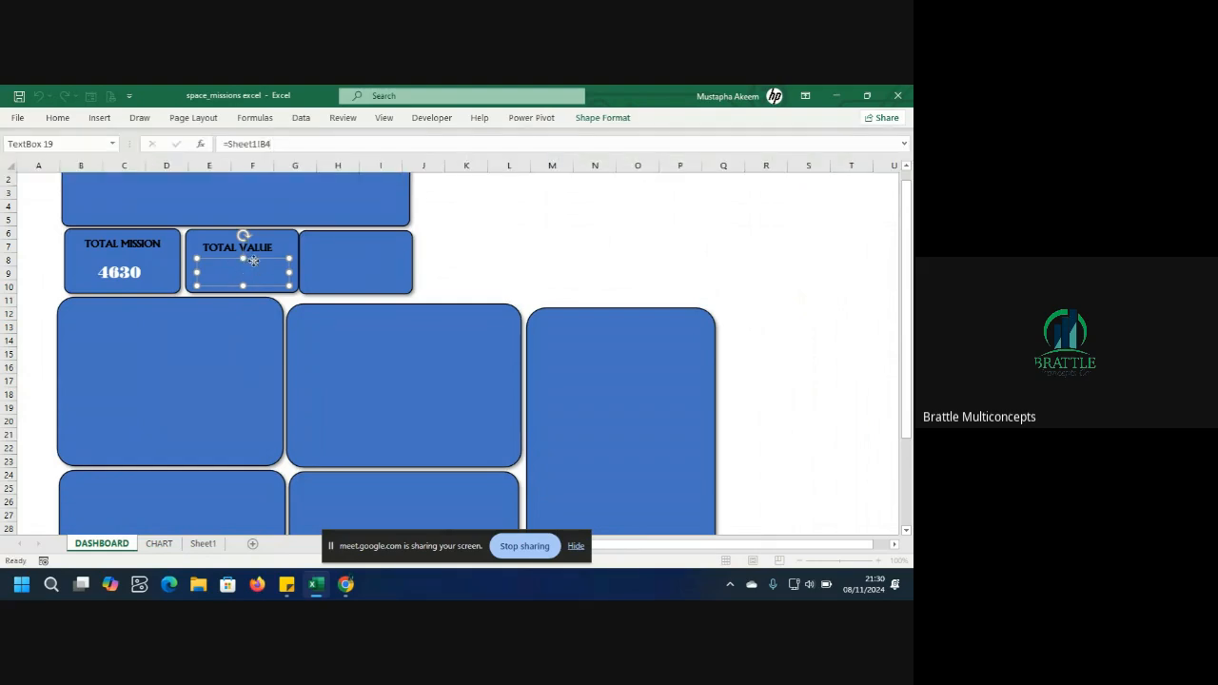
Apply a light theme text fill colour to the TOTAL VALUE number box.
left_click(603, 118)
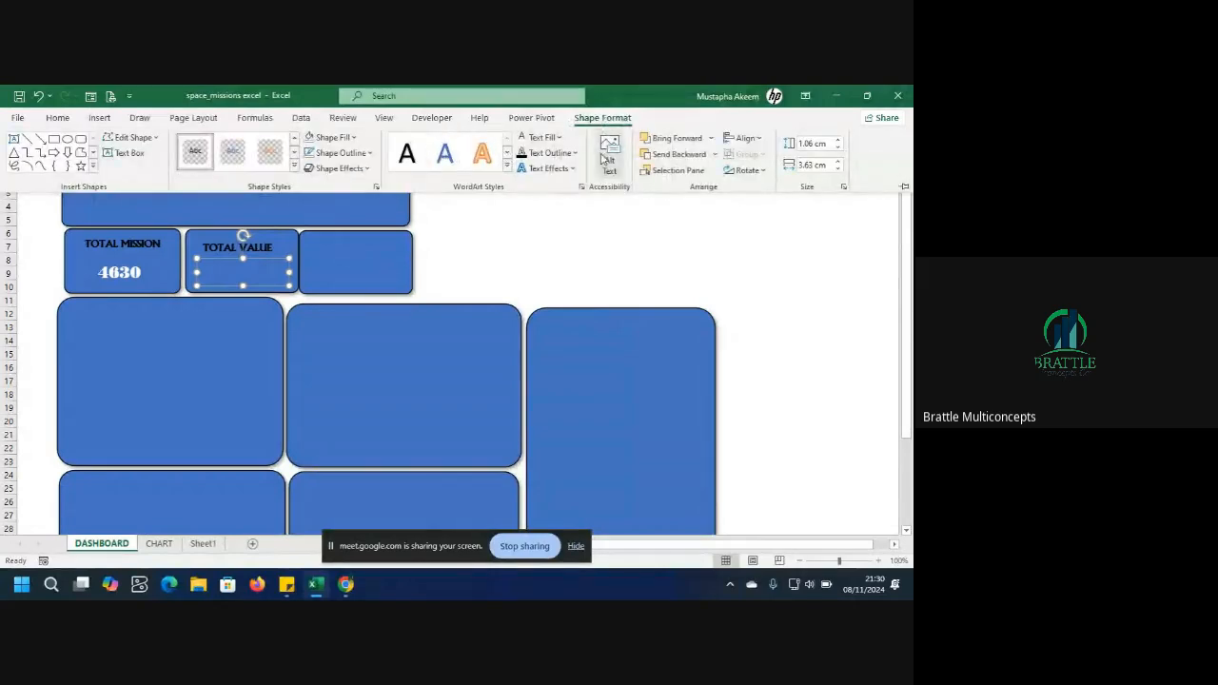
left_click(559, 137)
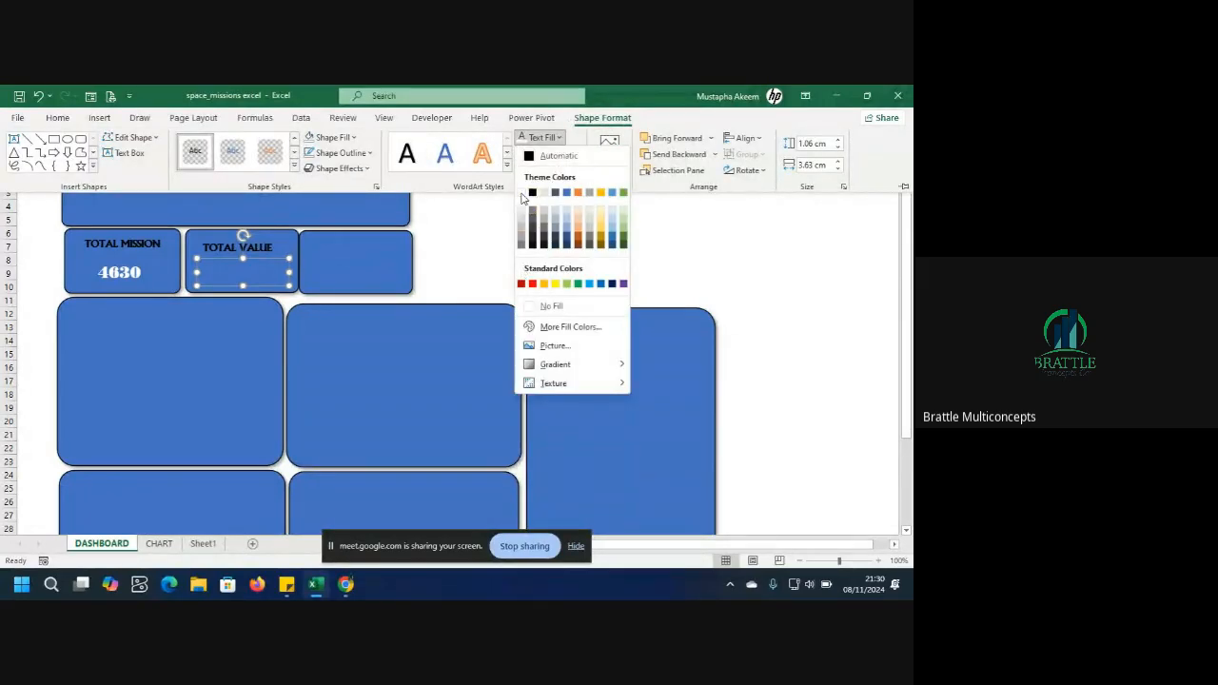
left_click(522, 198)
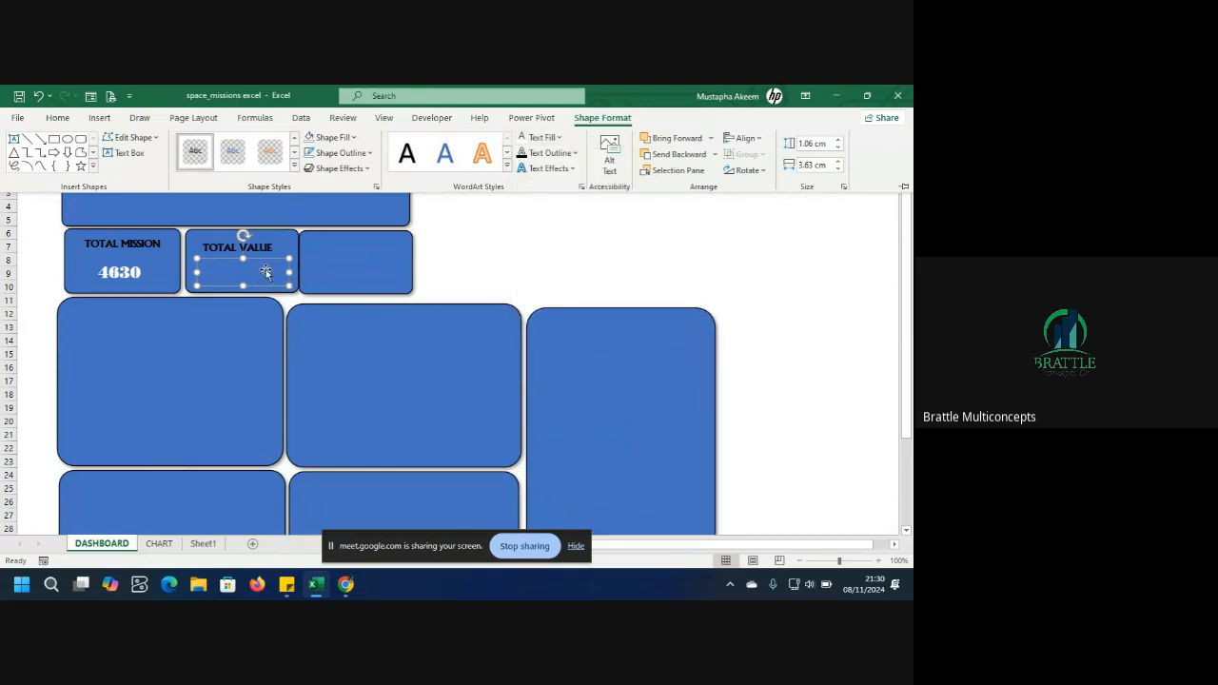
left_click(265, 268)
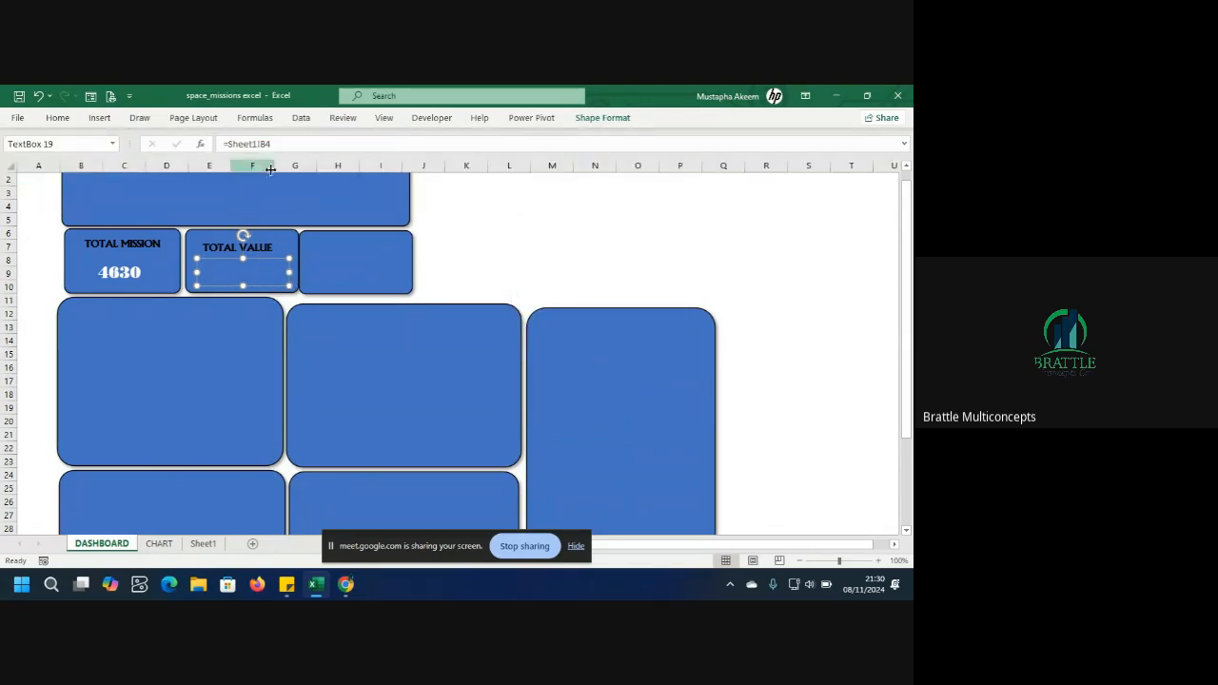
Change the TOTAL VALUE number box's link to Sheet1 cell B2.
left_click(300, 143)
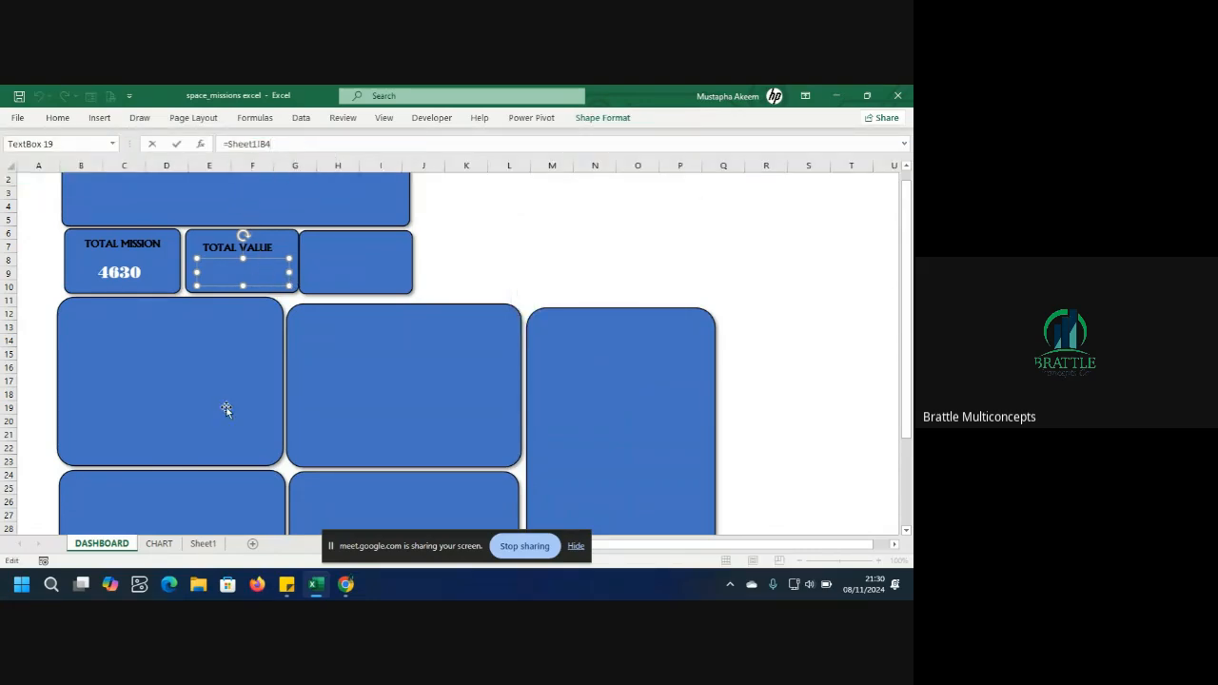
left_click(159, 544)
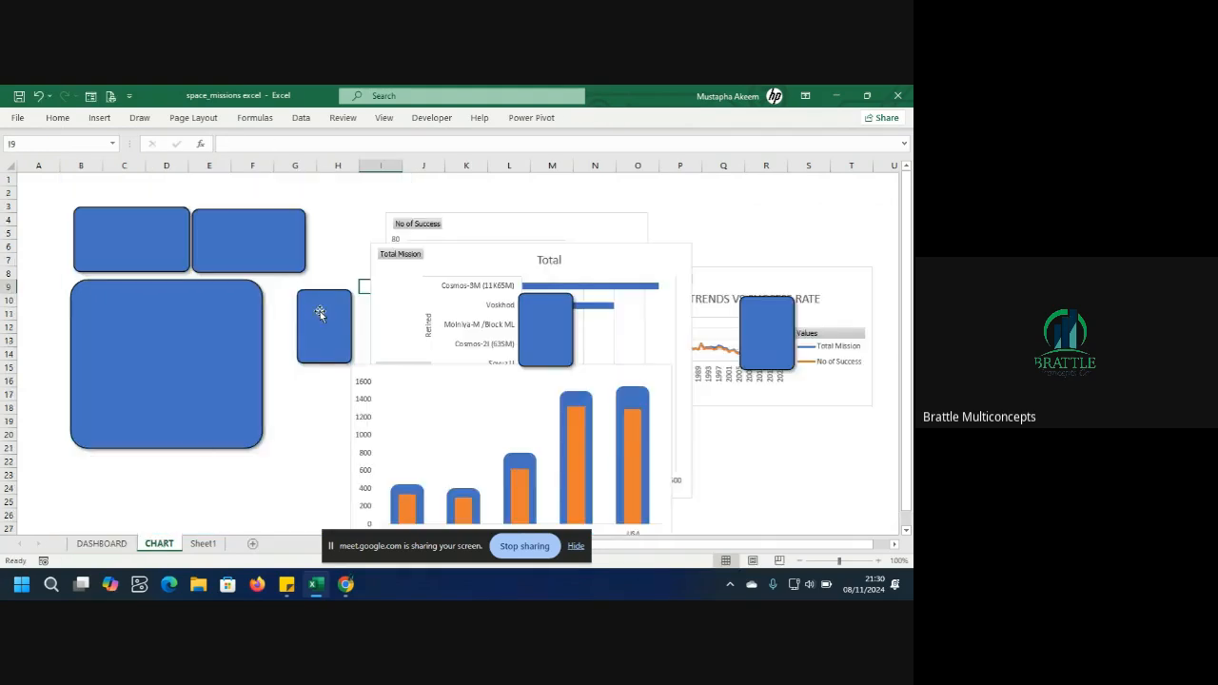
left_click(203, 544)
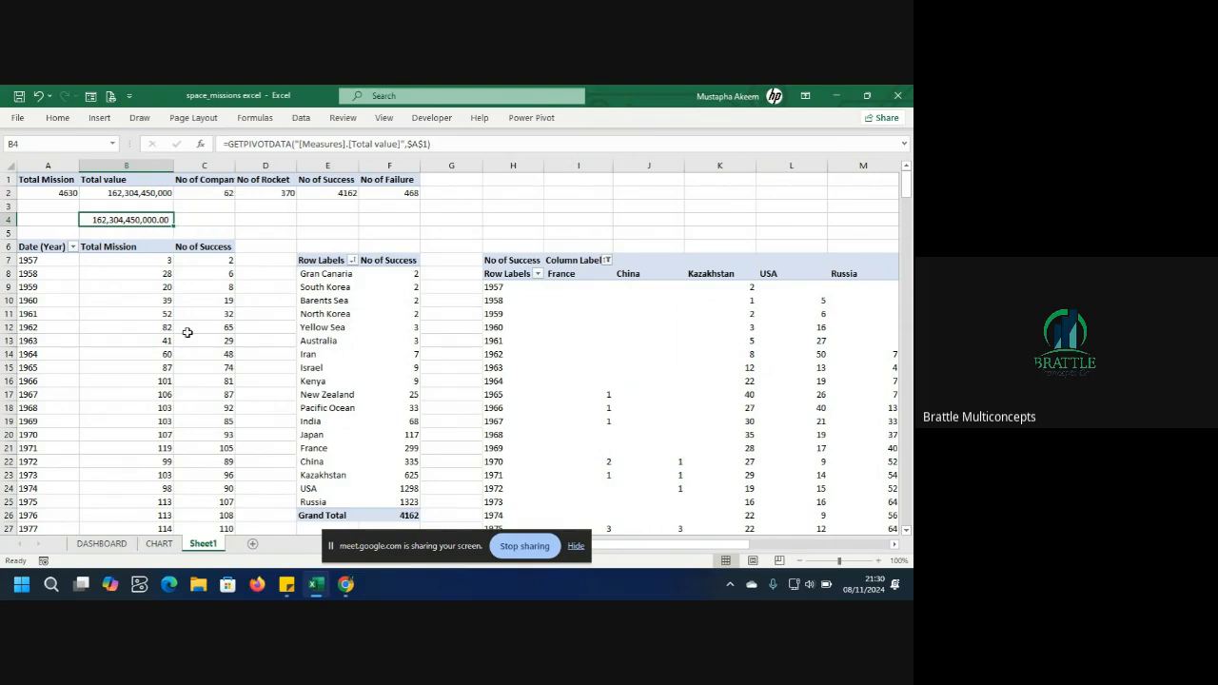
left_click(102, 544)
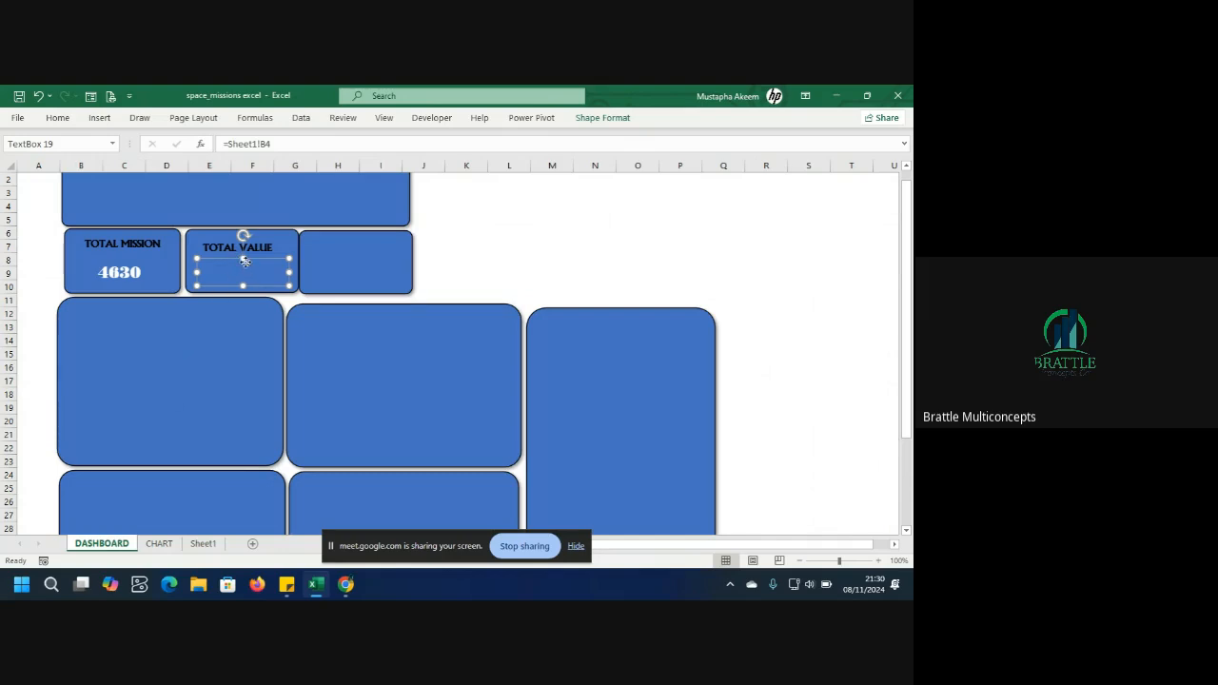
left_click(313, 144)
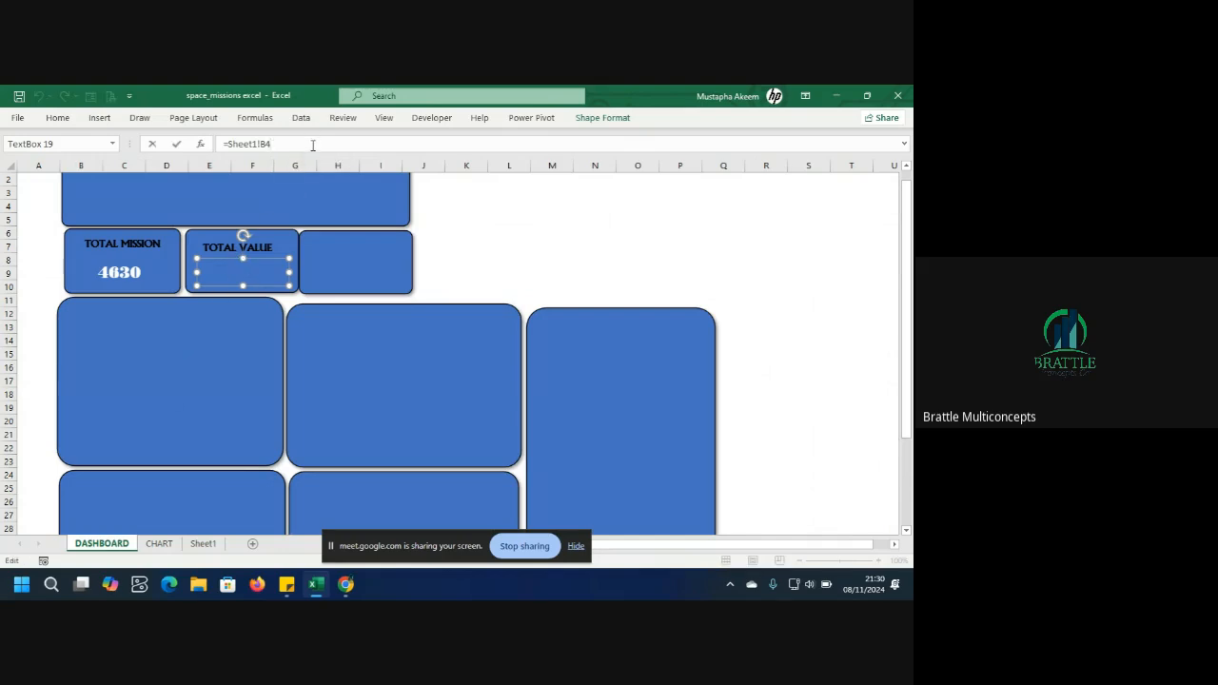
key("BackSpace")
key("BackSpace")
key("Return")
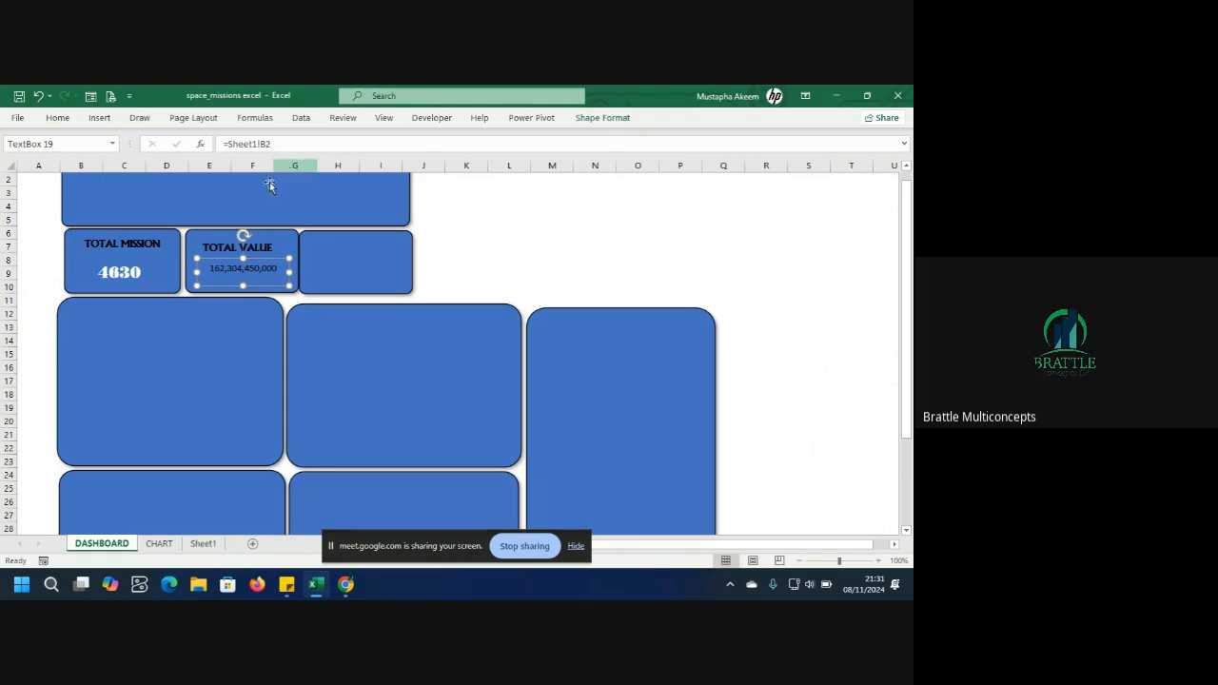
key("Delete")
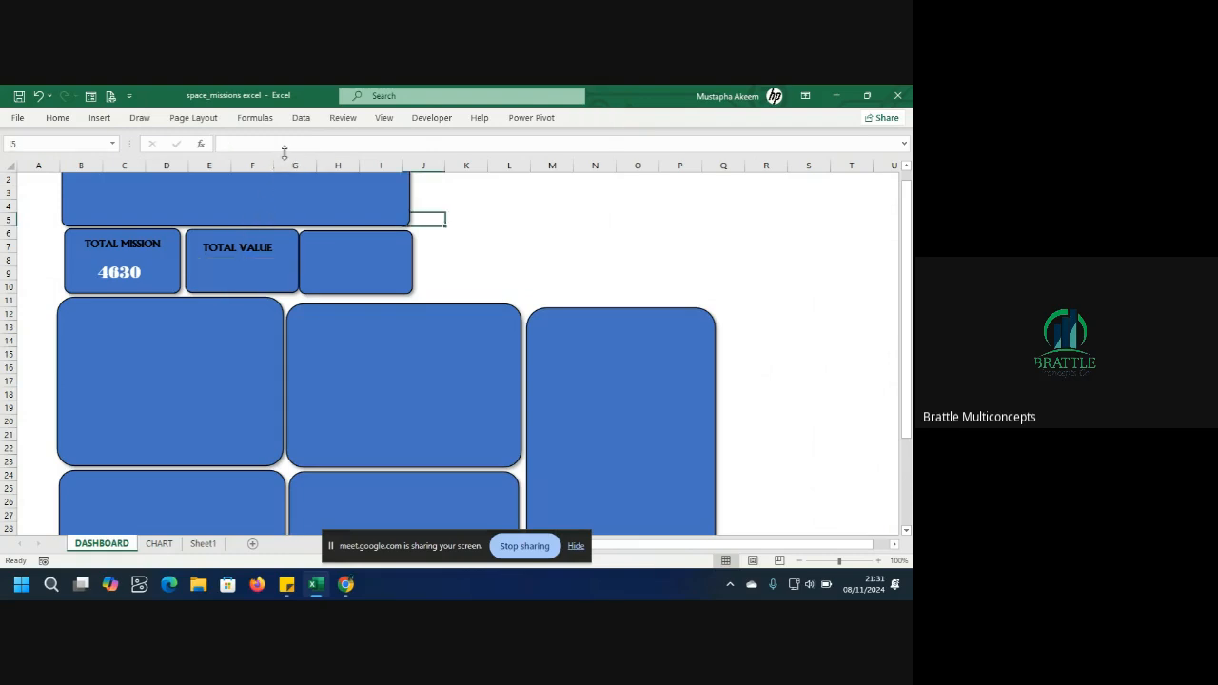
type("4")
key("Return")
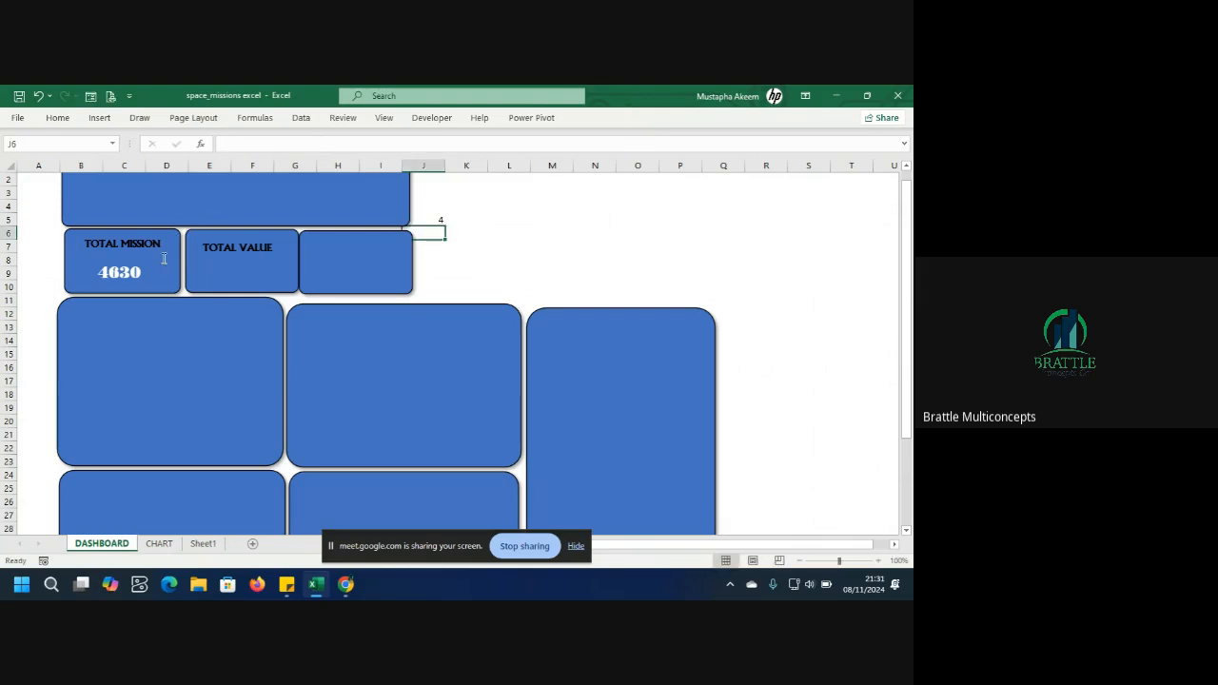
left_click(226, 273)
left_click(226, 273)
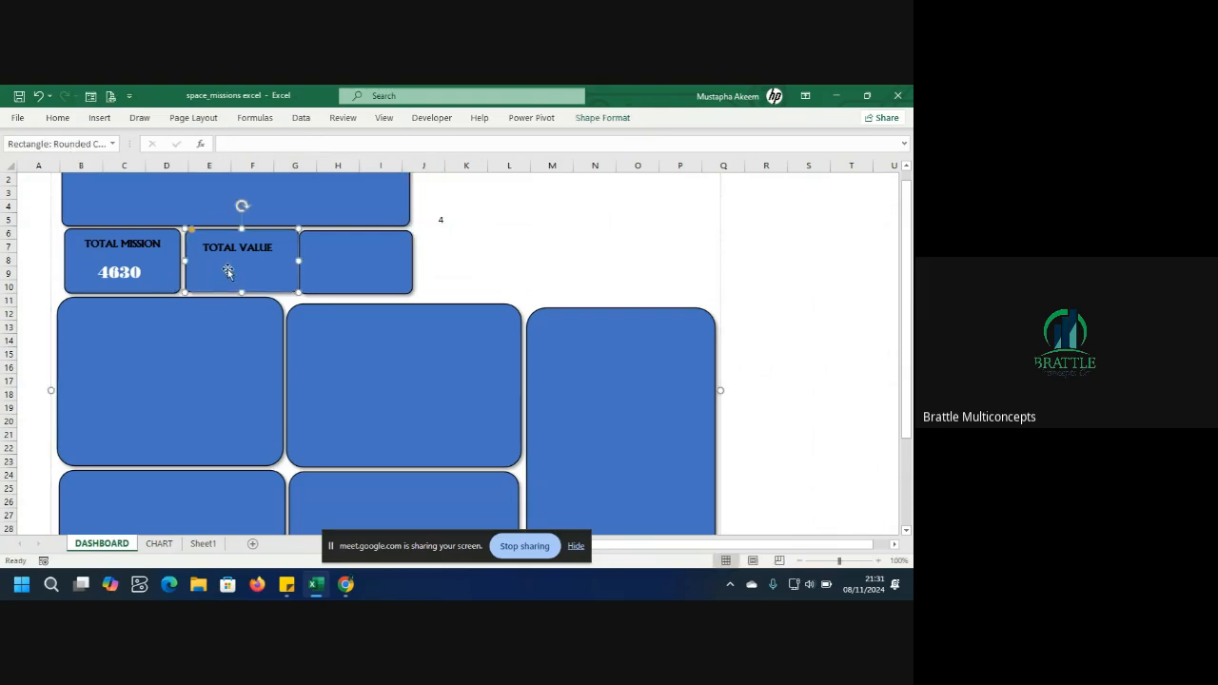
left_click(231, 262)
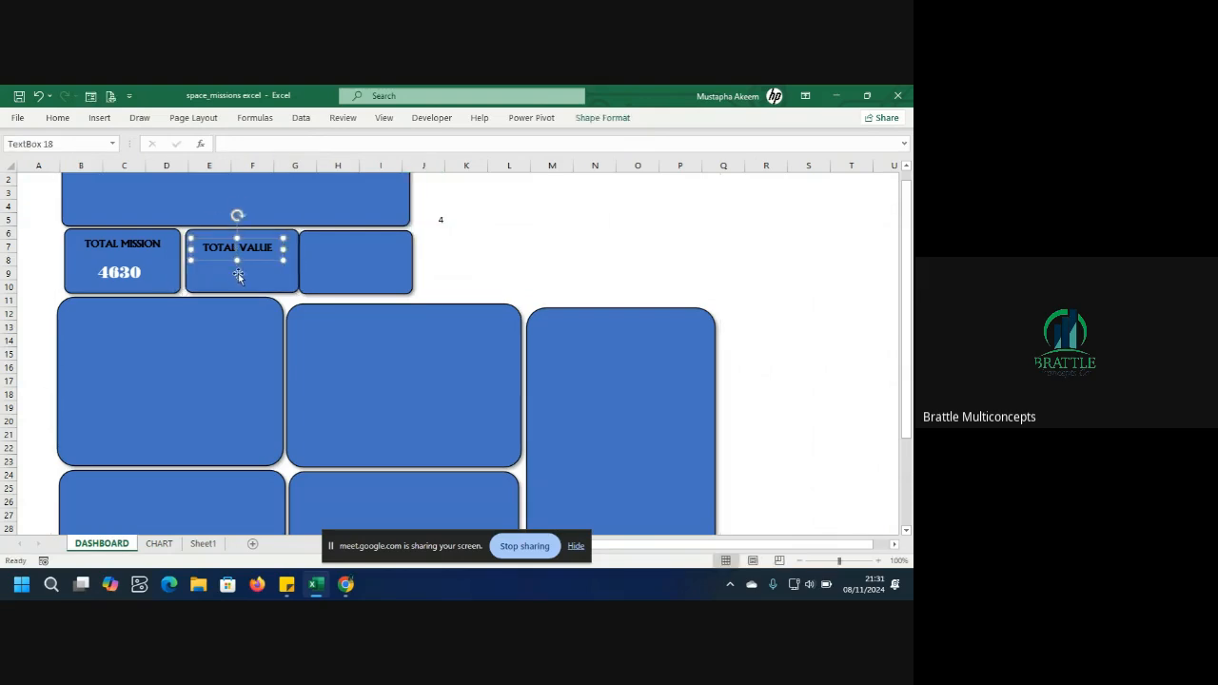
left_click(239, 276)
left_click(444, 223)
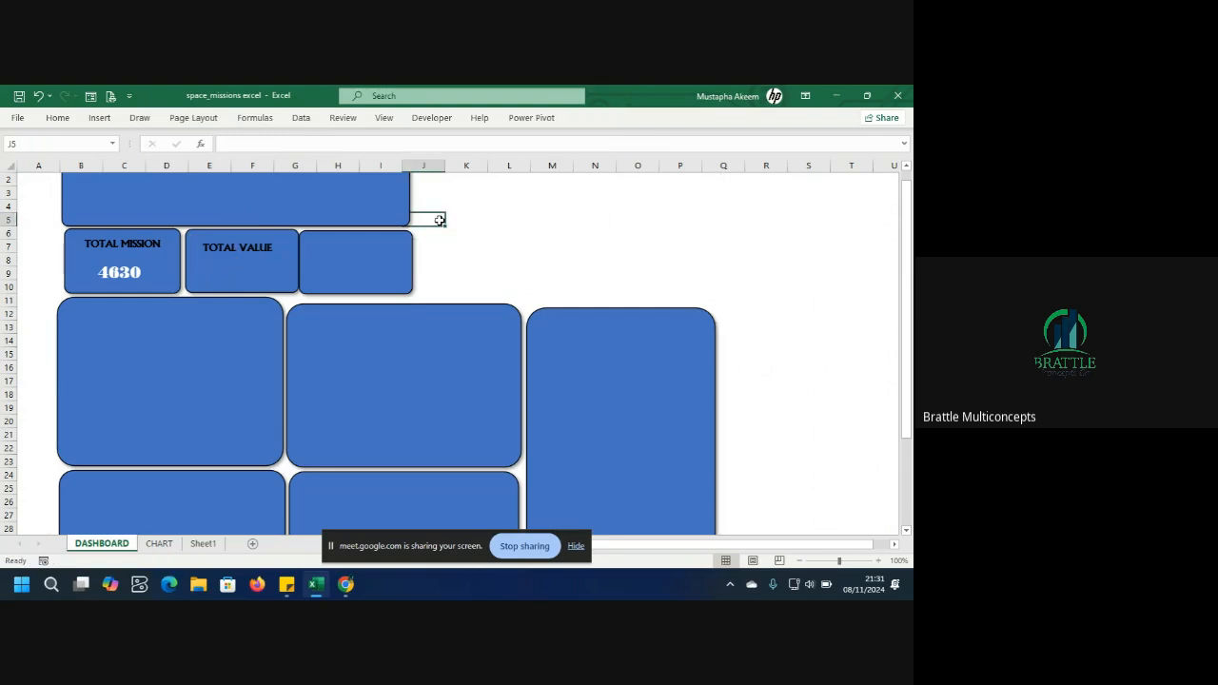
left_click(145, 274)
key("ctrl+z")
key("ctrl+y")
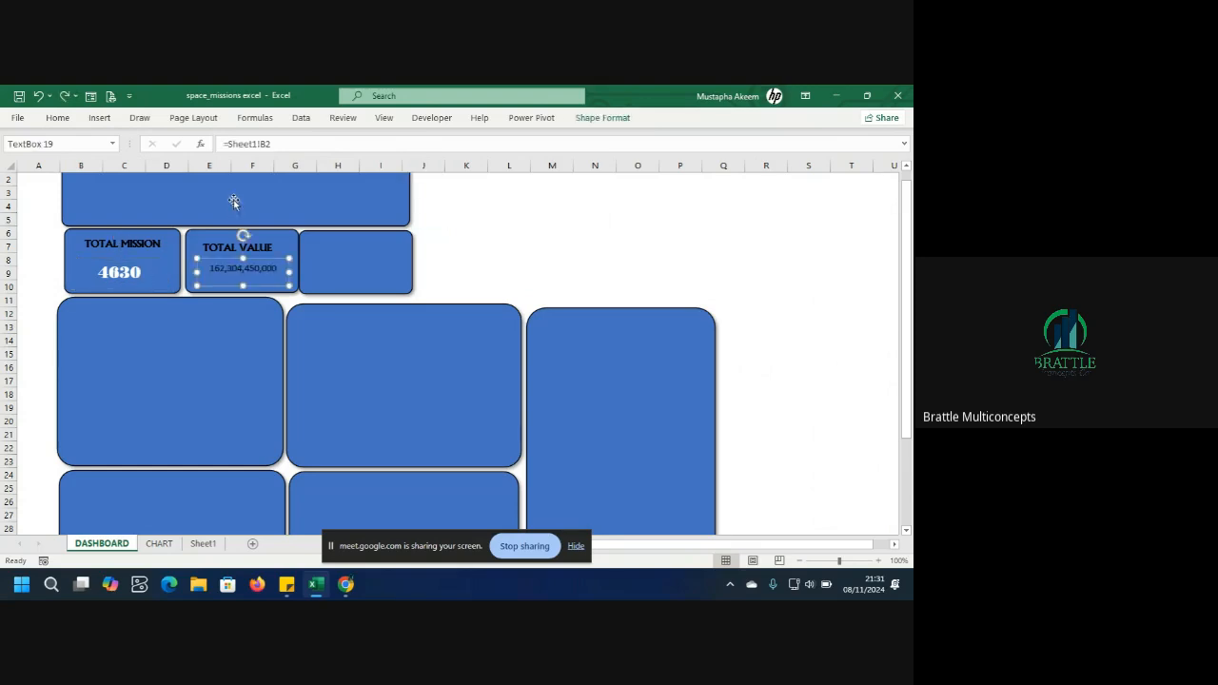
Re-enter the TOTAL VALUE number box's link as =Sheet1!B2.
left_click(340, 144)
key("BackSpace")
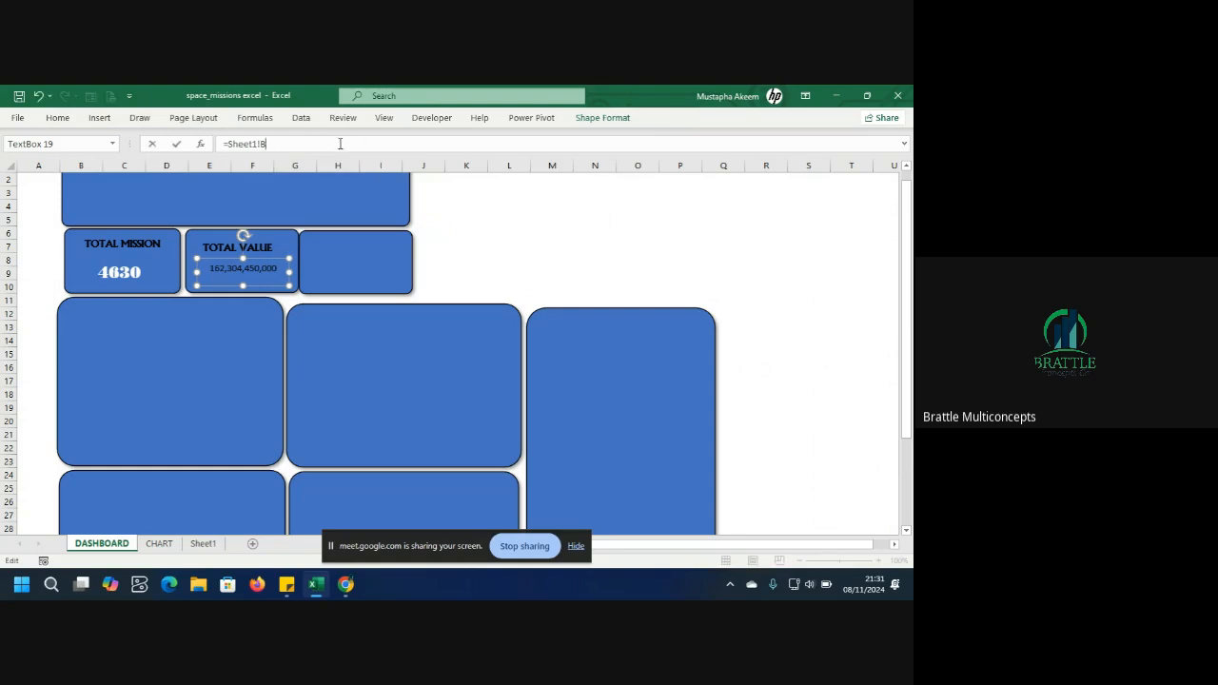
key("Return")
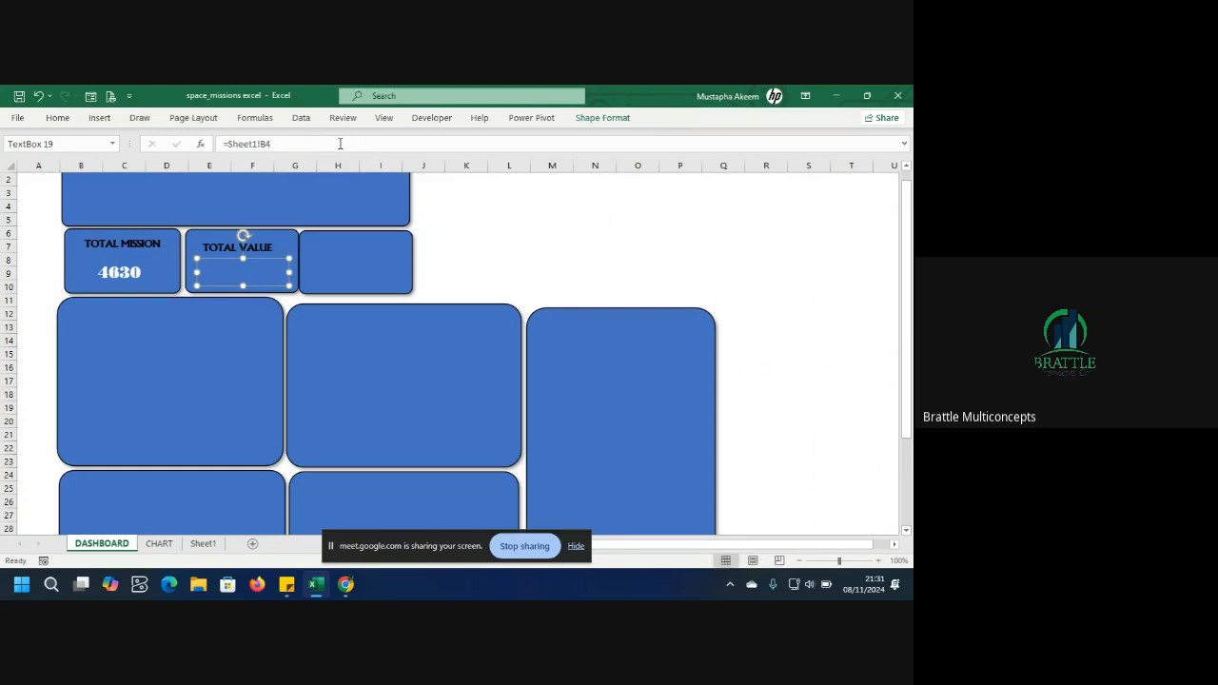
left_click(340, 143)
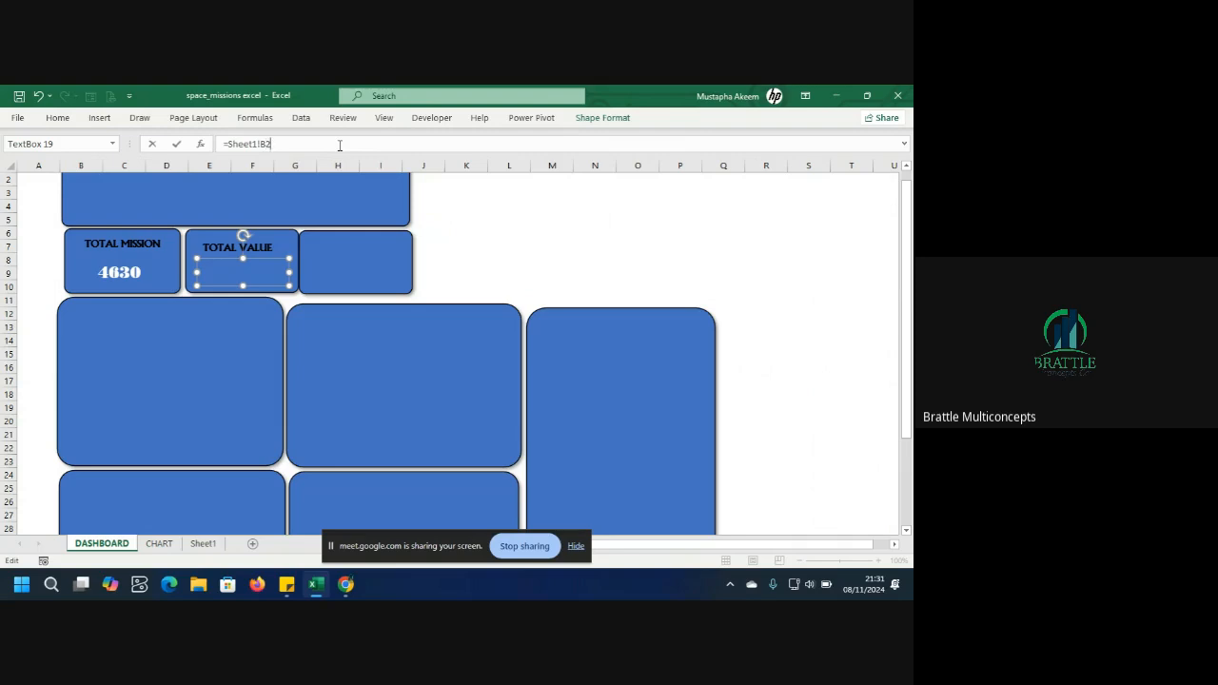
type("2")
key("Return")
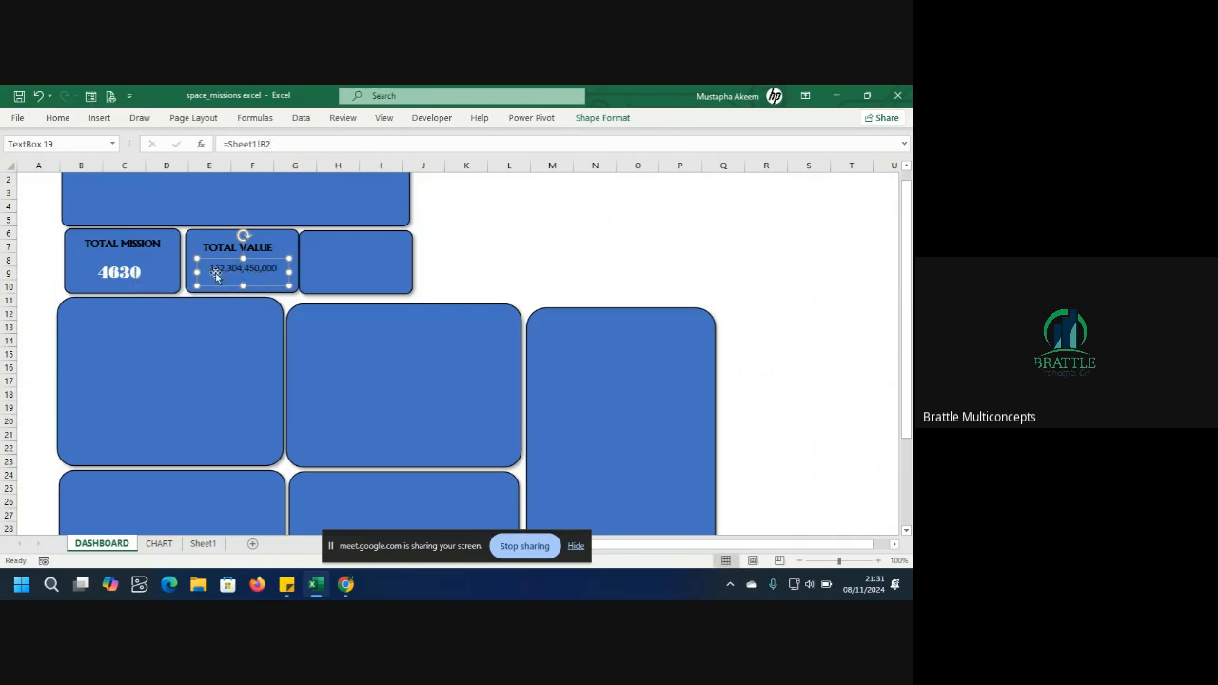
Copy the TOTAL MISSION number's formatting onto the TOTAL VALUE number box with Format Painter.
left_click_drag(197, 272, 187, 269)
left_click(130, 280)
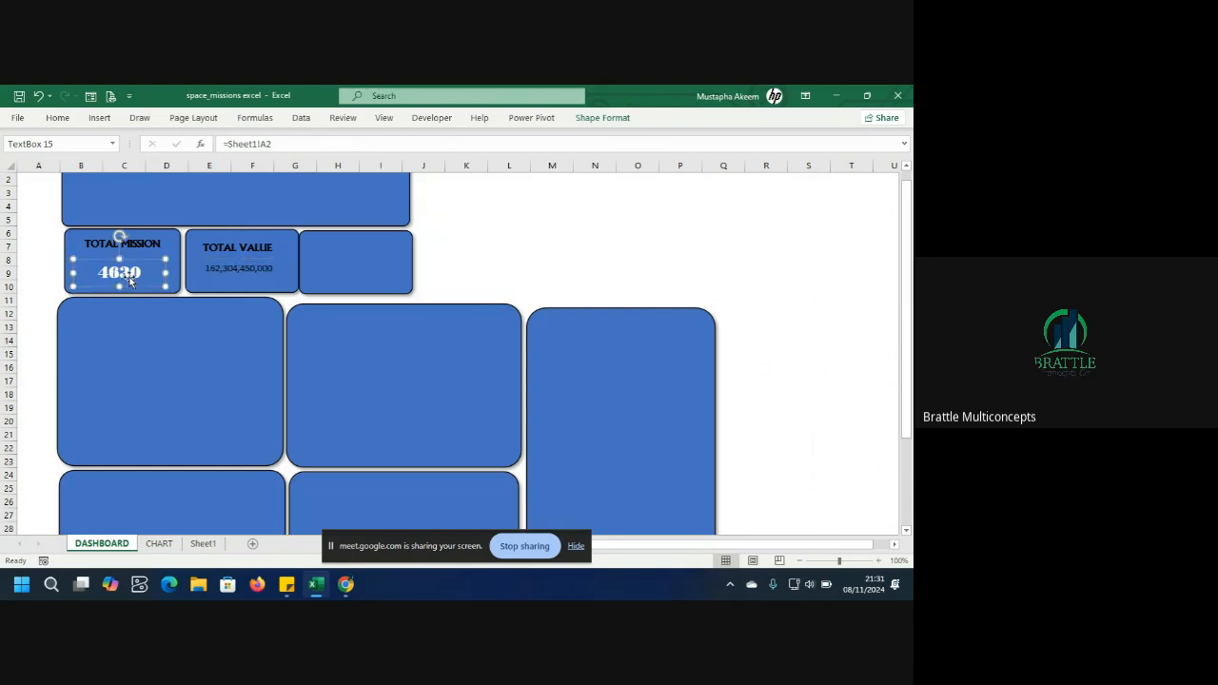
left_click(57, 118)
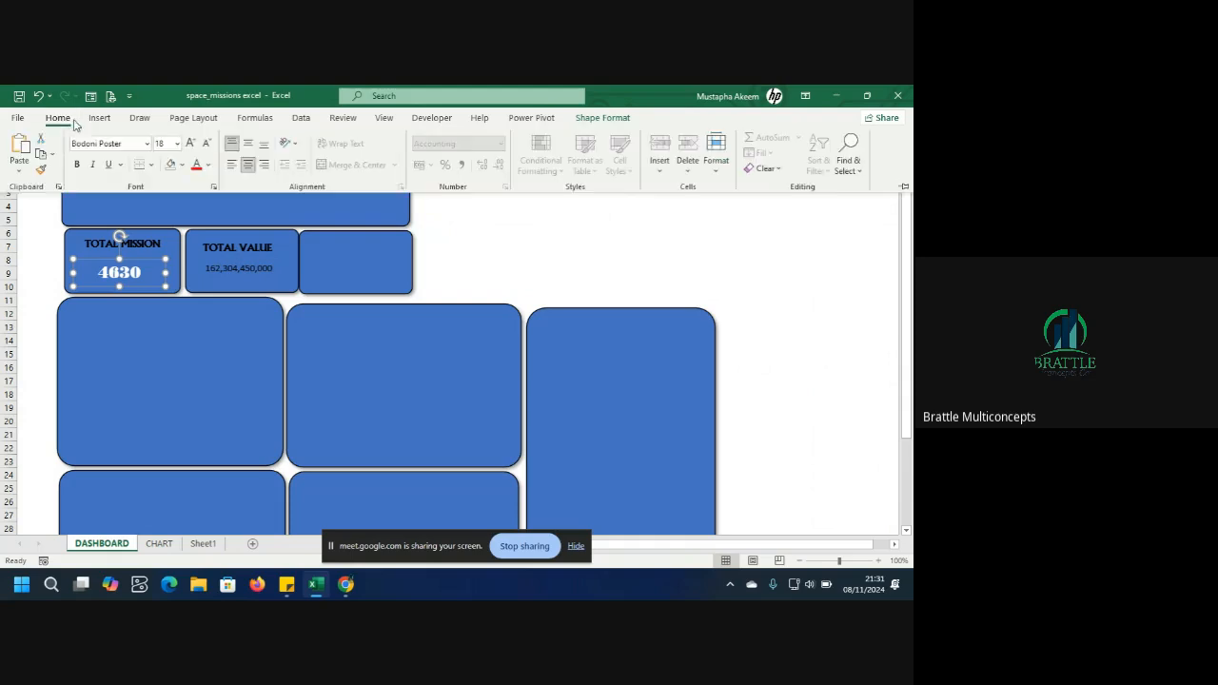
left_click(42, 169)
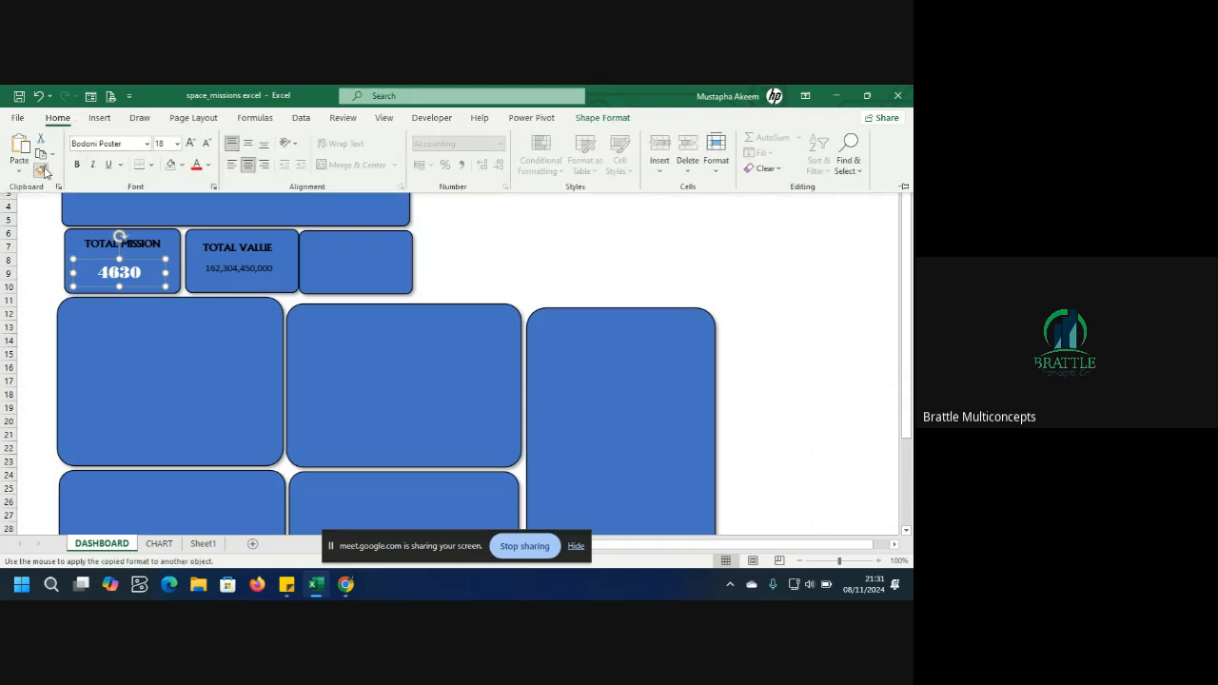
left_click(261, 272)
left_click(258, 270)
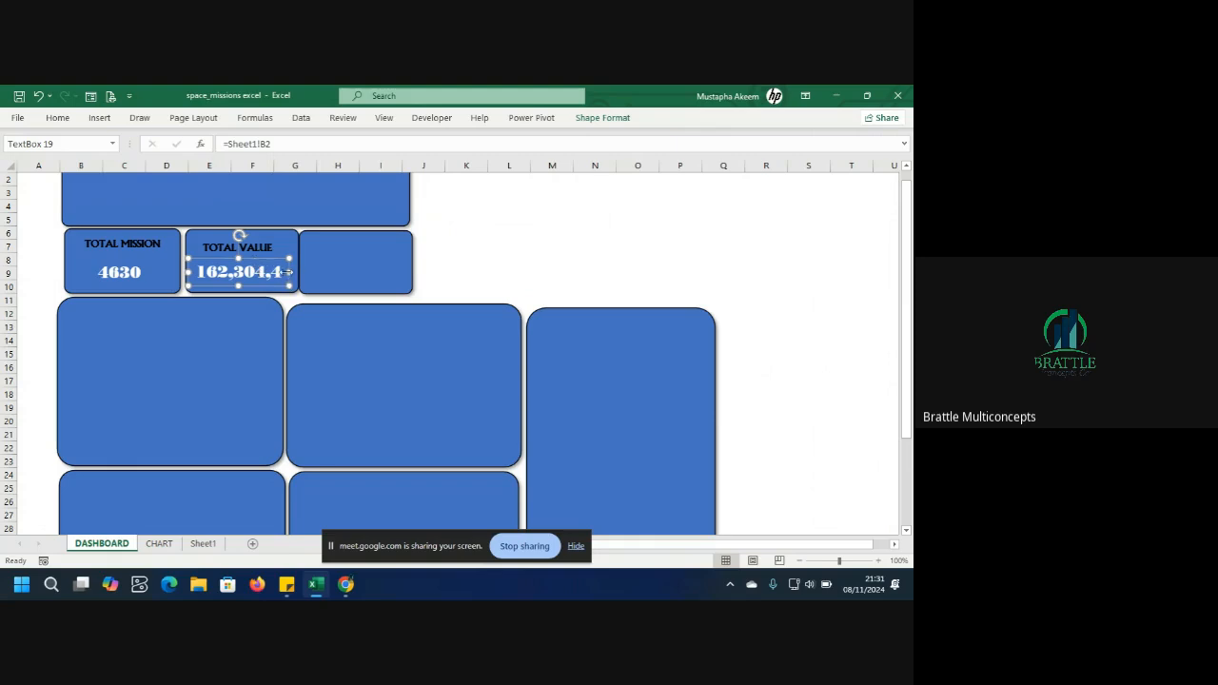
Widen the TOTAL VALUE number box slightly and decrease its font size by four steps.
left_click_drag(288, 271, 293, 272)
left_click(57, 118)
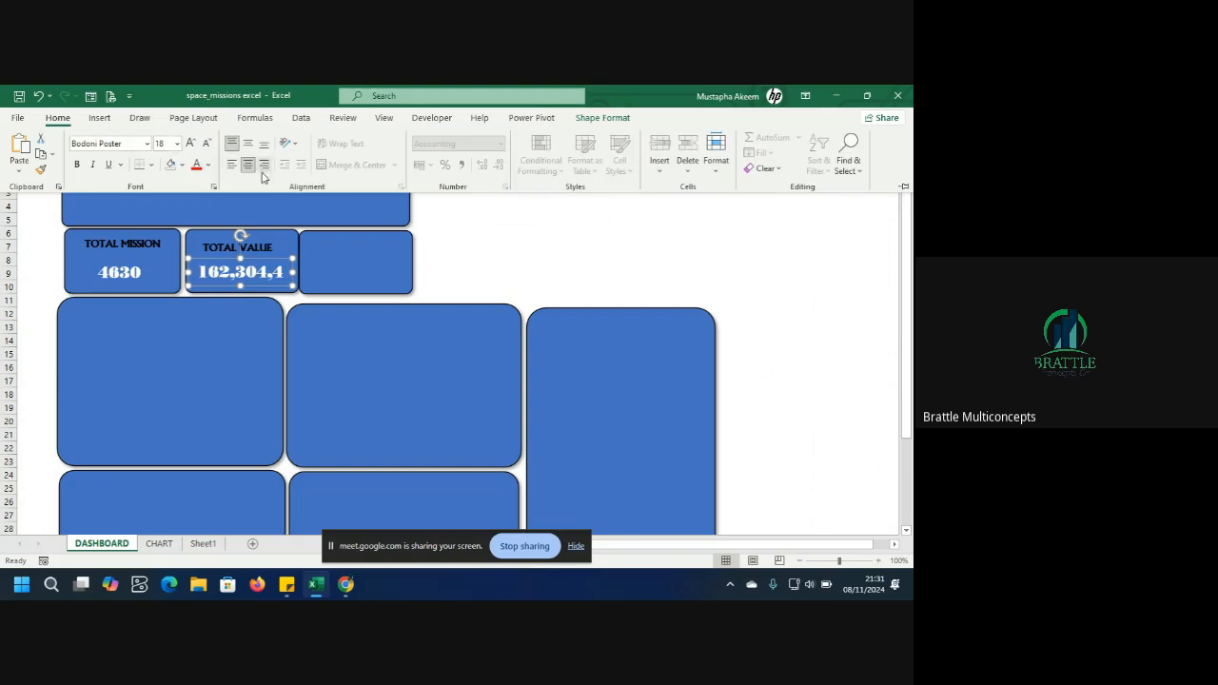
left_click(207, 144)
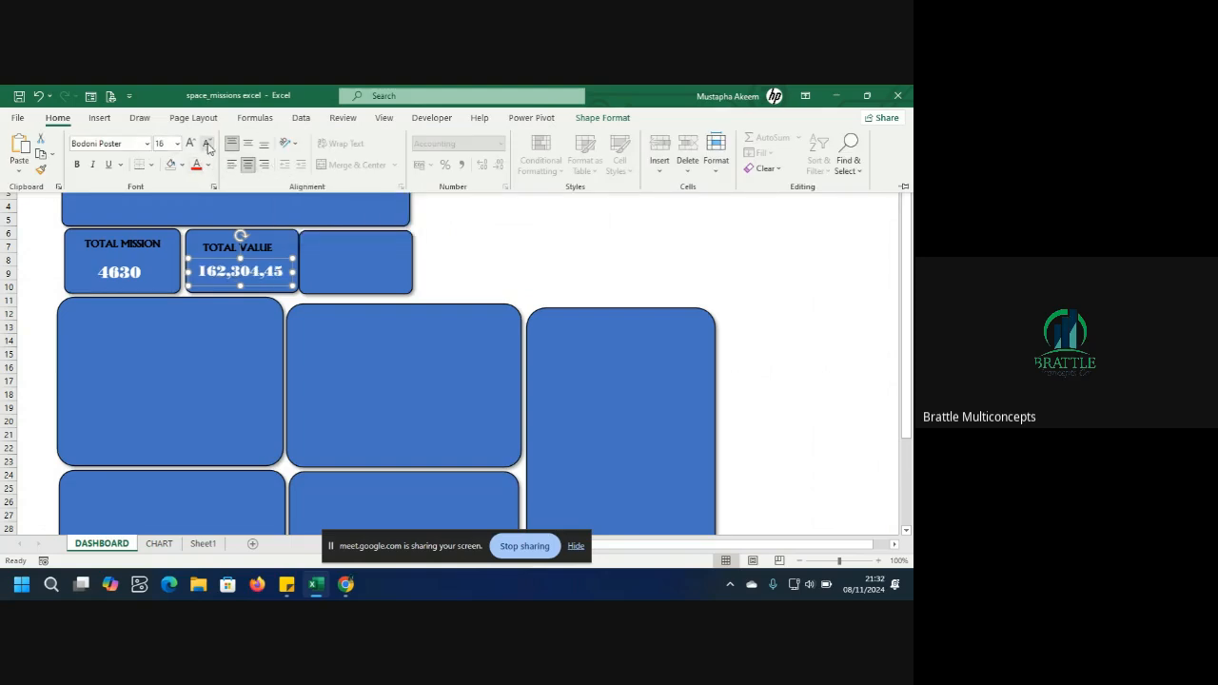
left_click(206, 144)
left_click(207, 144)
left_click(207, 143)
left_click(274, 285)
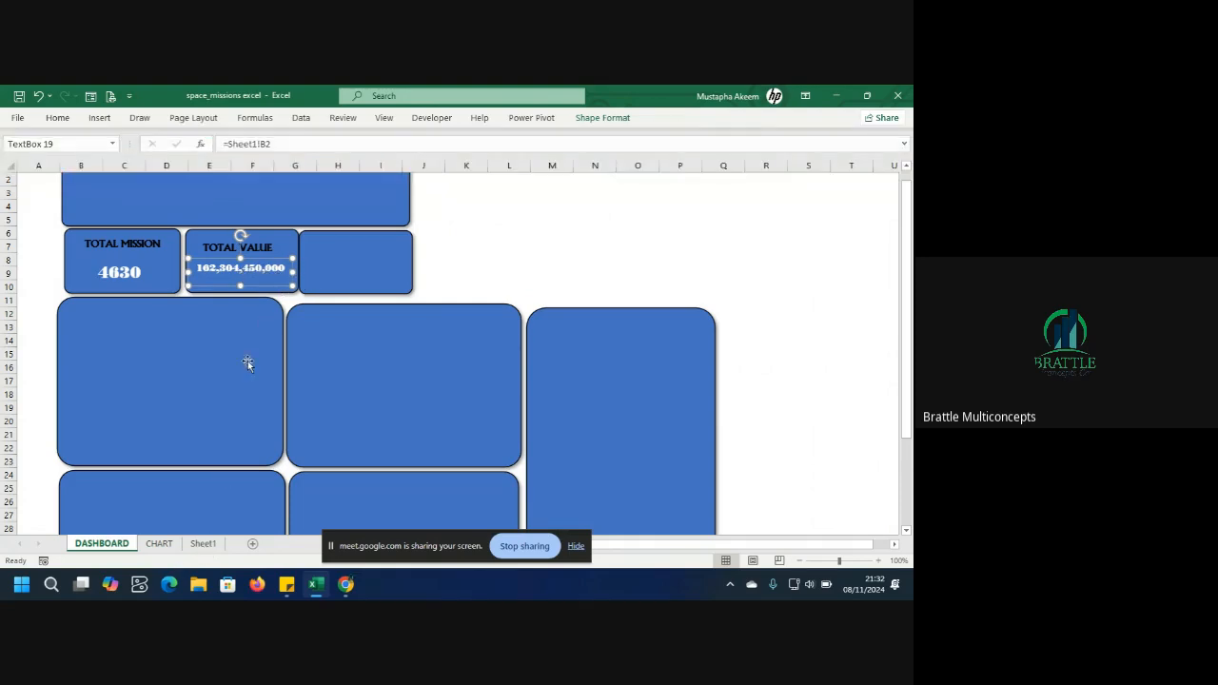
Give Sheet1 cell B4 the custom number format _-* #,##0,, "M" to display millions.
left_click(214, 549)
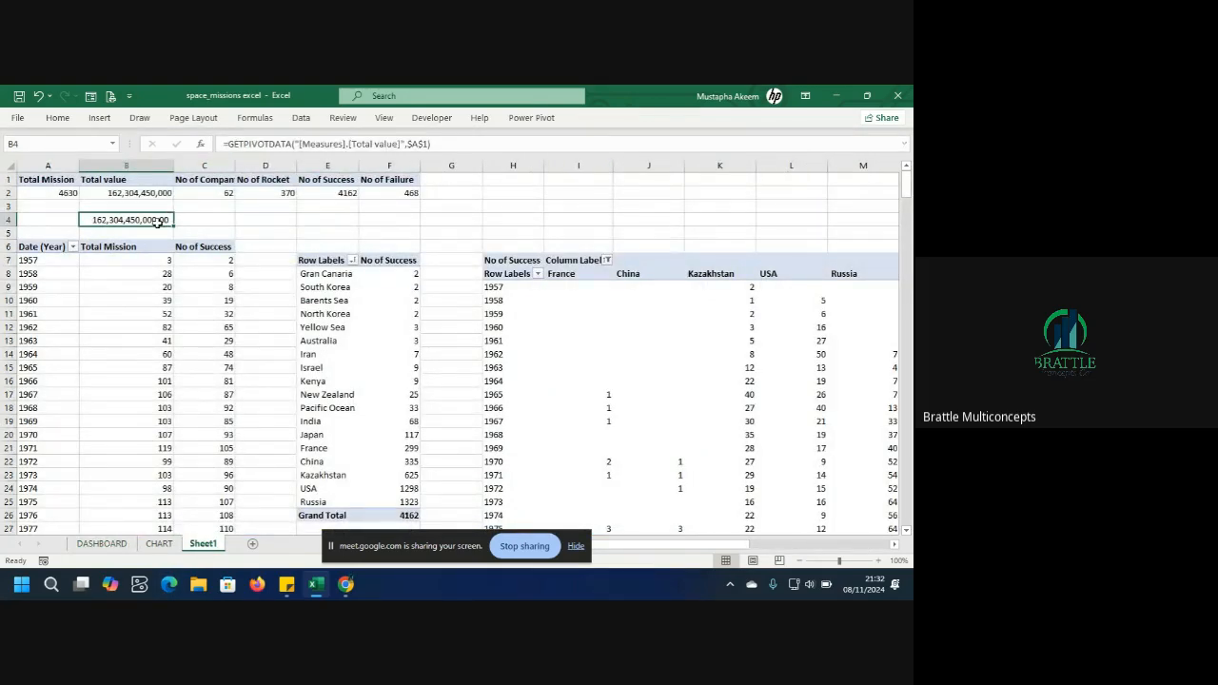
key("ctrl+1")
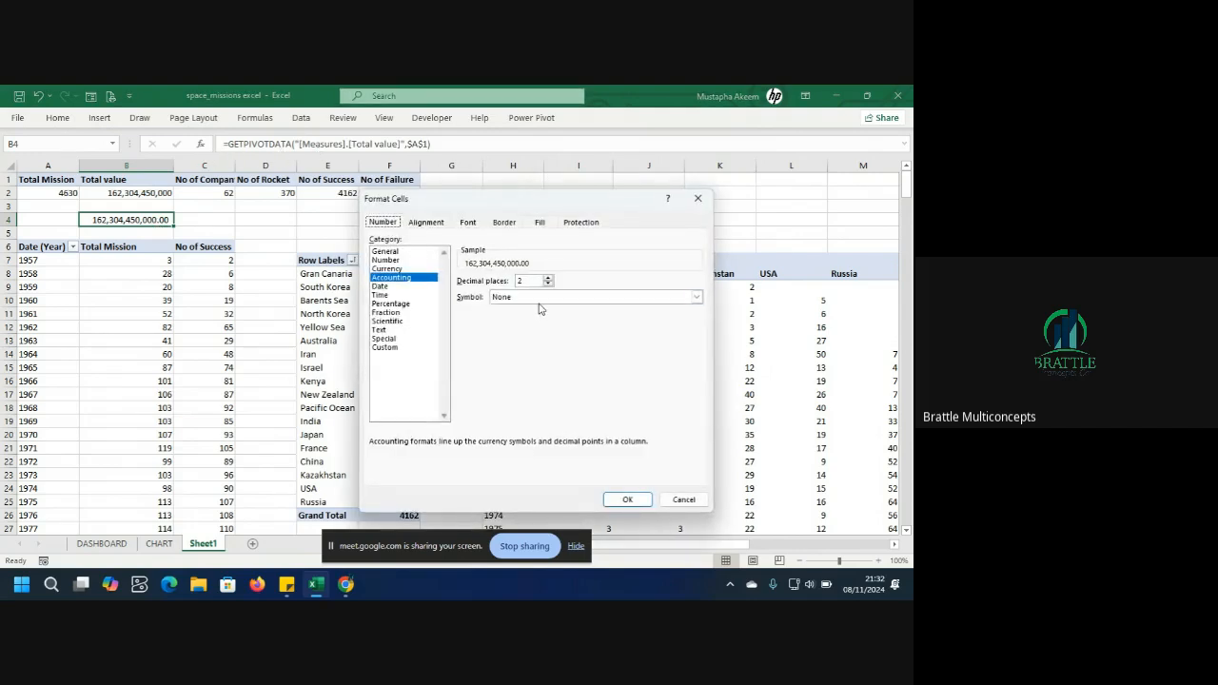
left_click(385, 348)
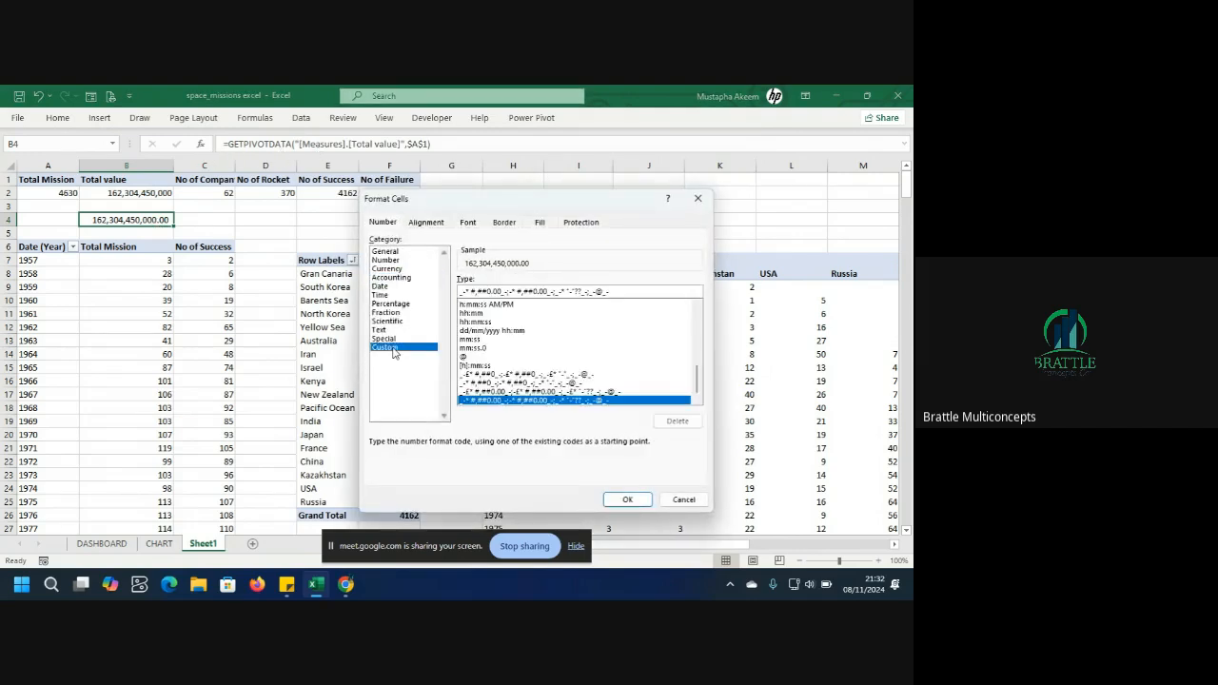
left_click(617, 291)
type(";")
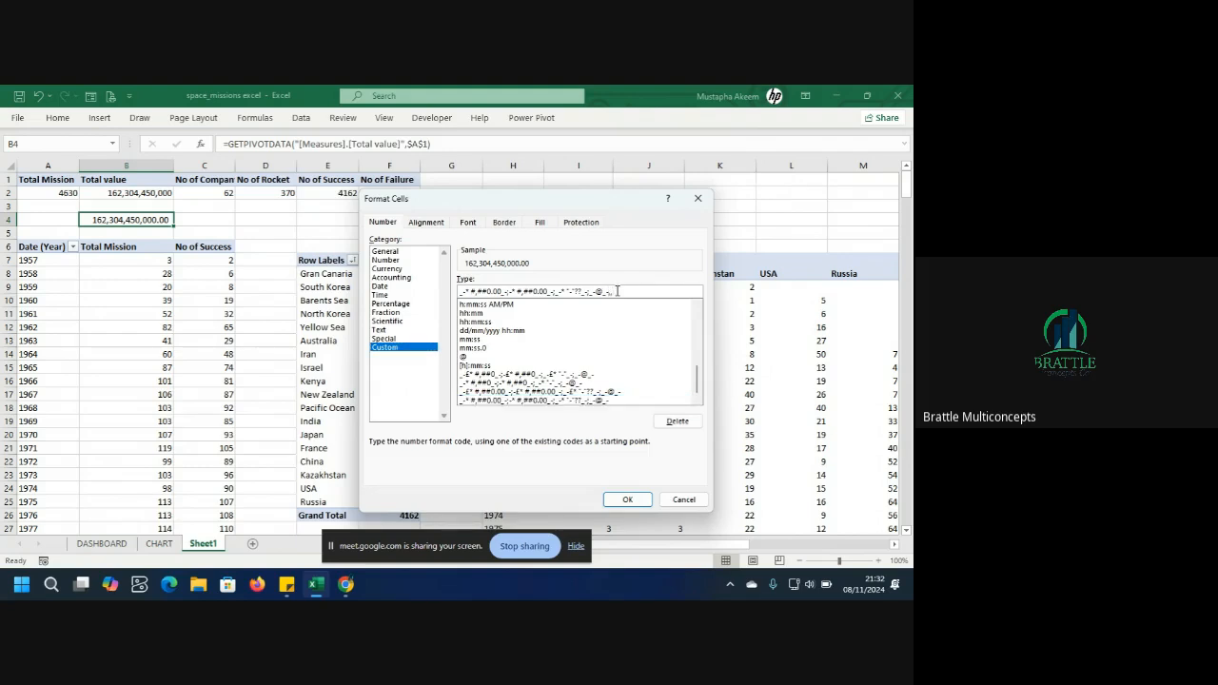
key("BackSpace")
key("BackSpace")
key("BackSpace")
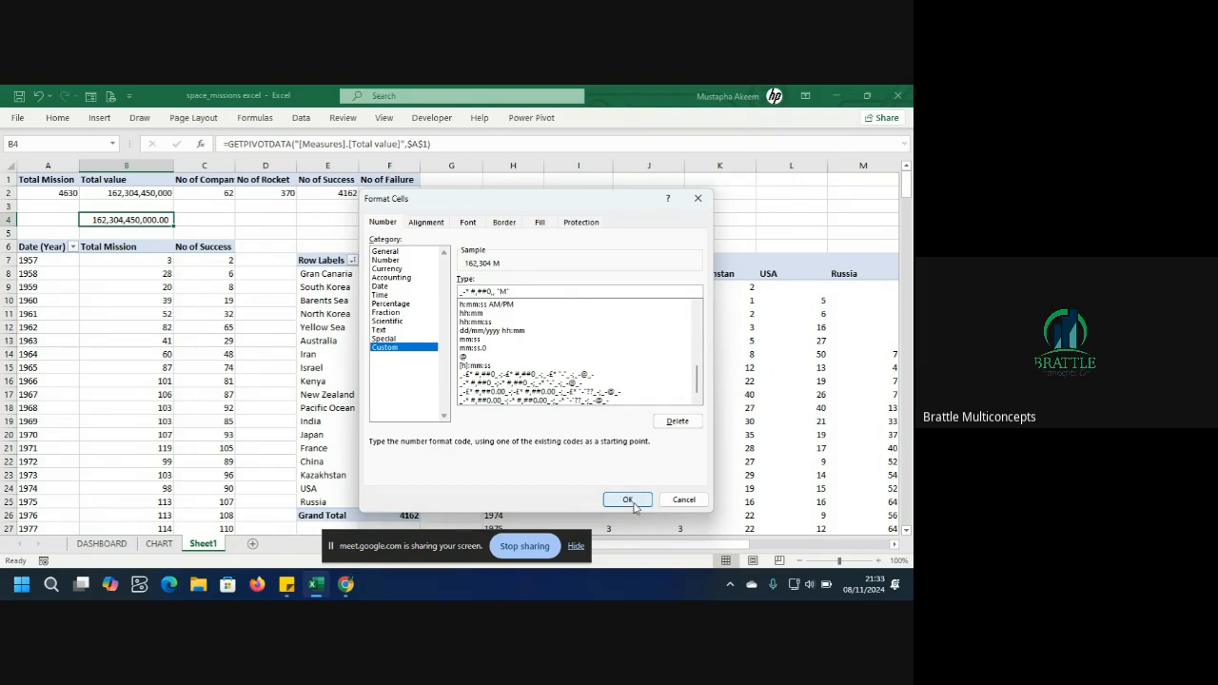
left_click(632, 503)
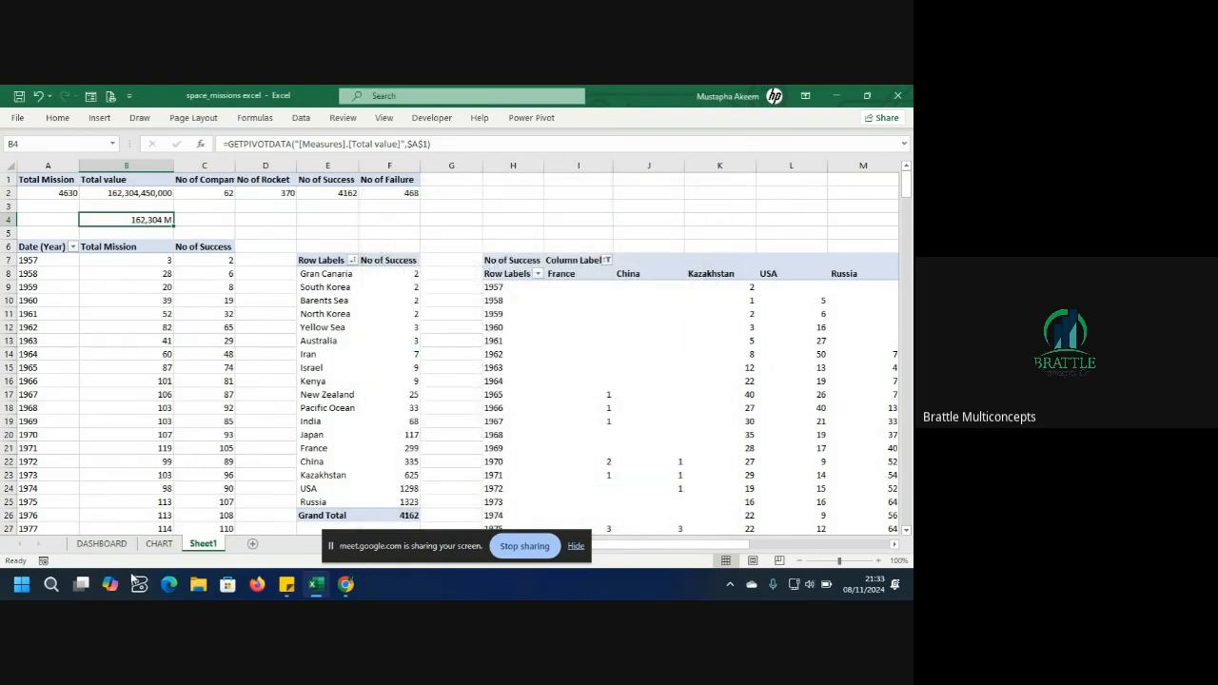
left_click(101, 544)
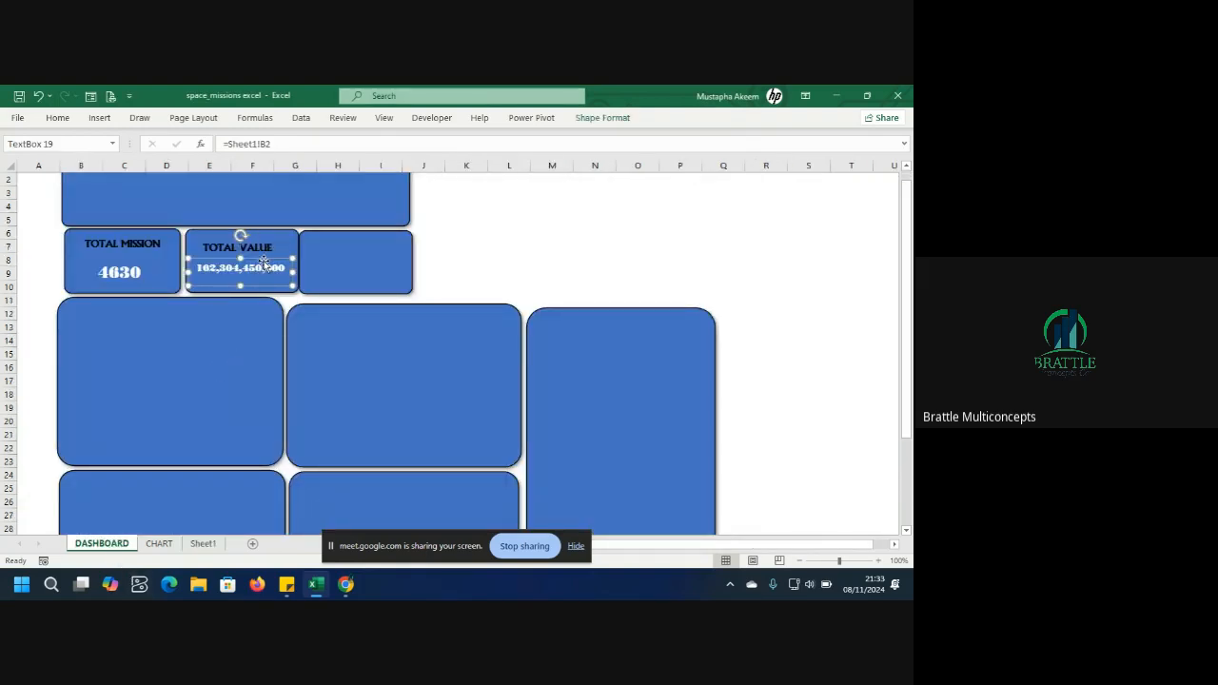
left_click(290, 151)
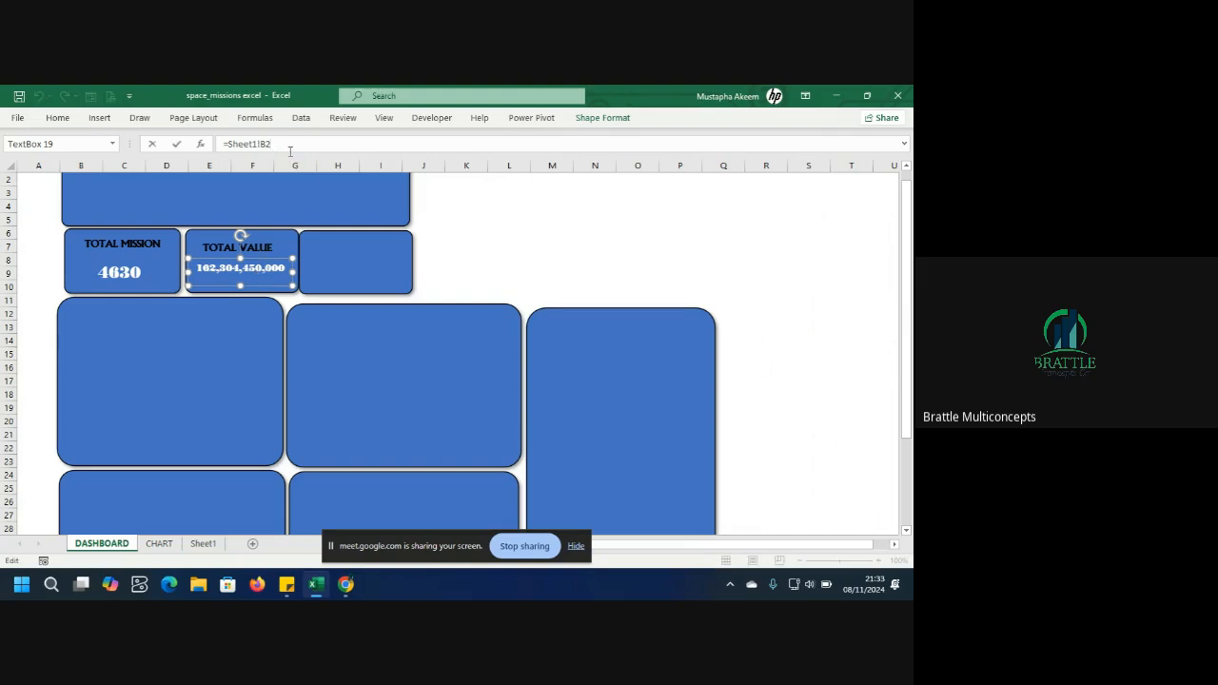
key("BackSpace")
key("Return")
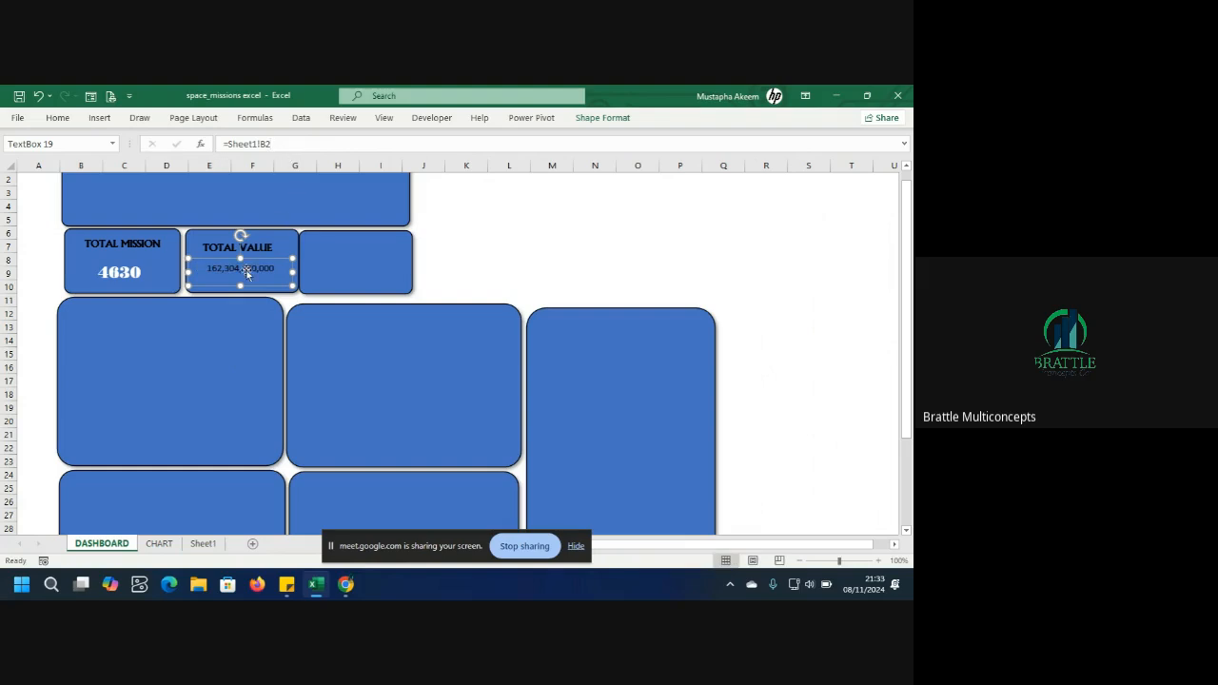
key("ctrl+z")
left_click(272, 342)
left_click(269, 275)
right_click(258, 274)
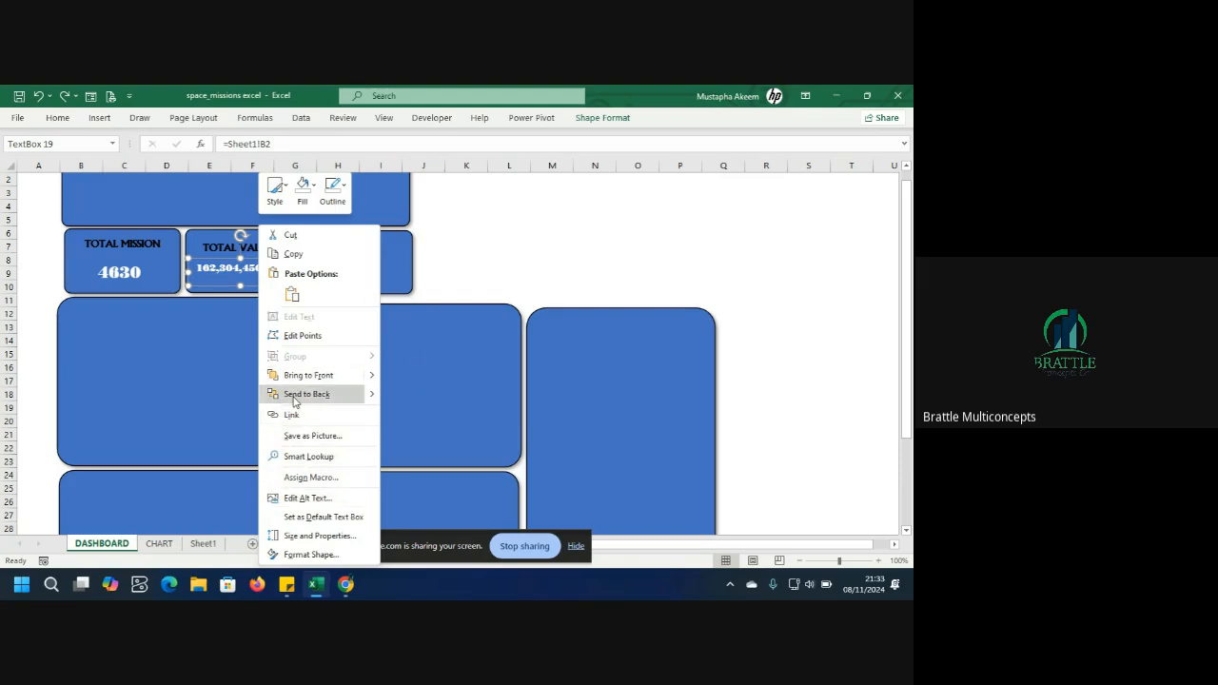
key("Escape")
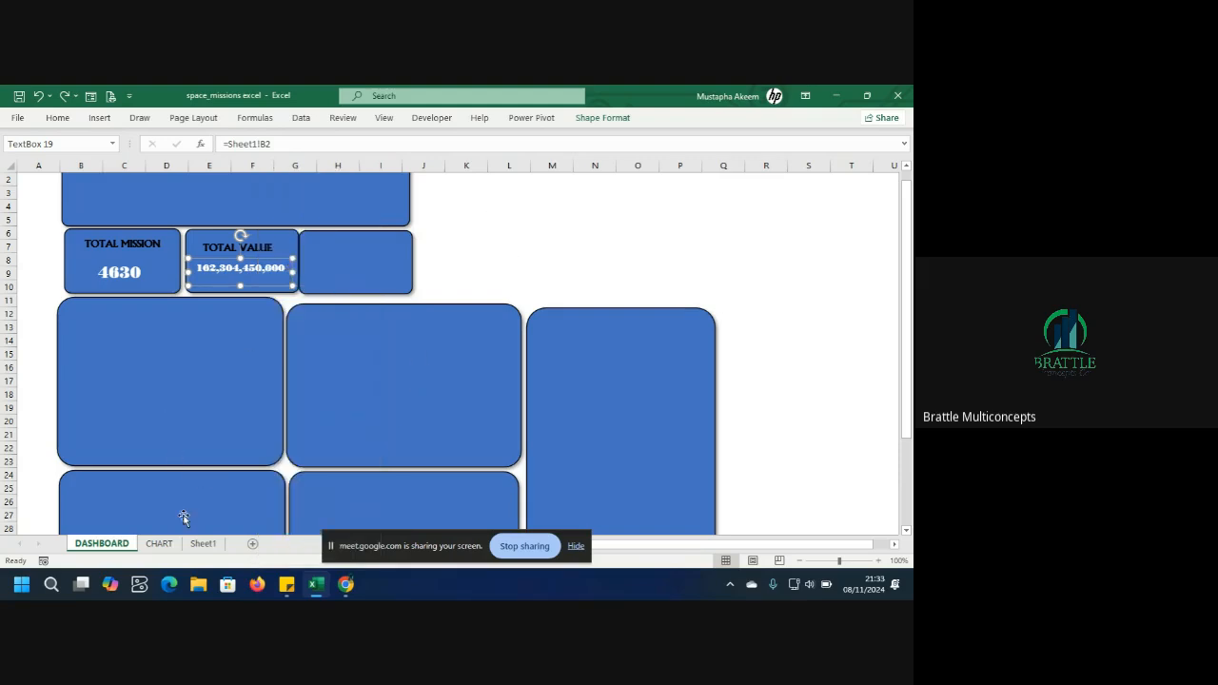
Copy cell B4's number format to Sheet1 cell B2 with Format Painter.
left_click(202, 545)
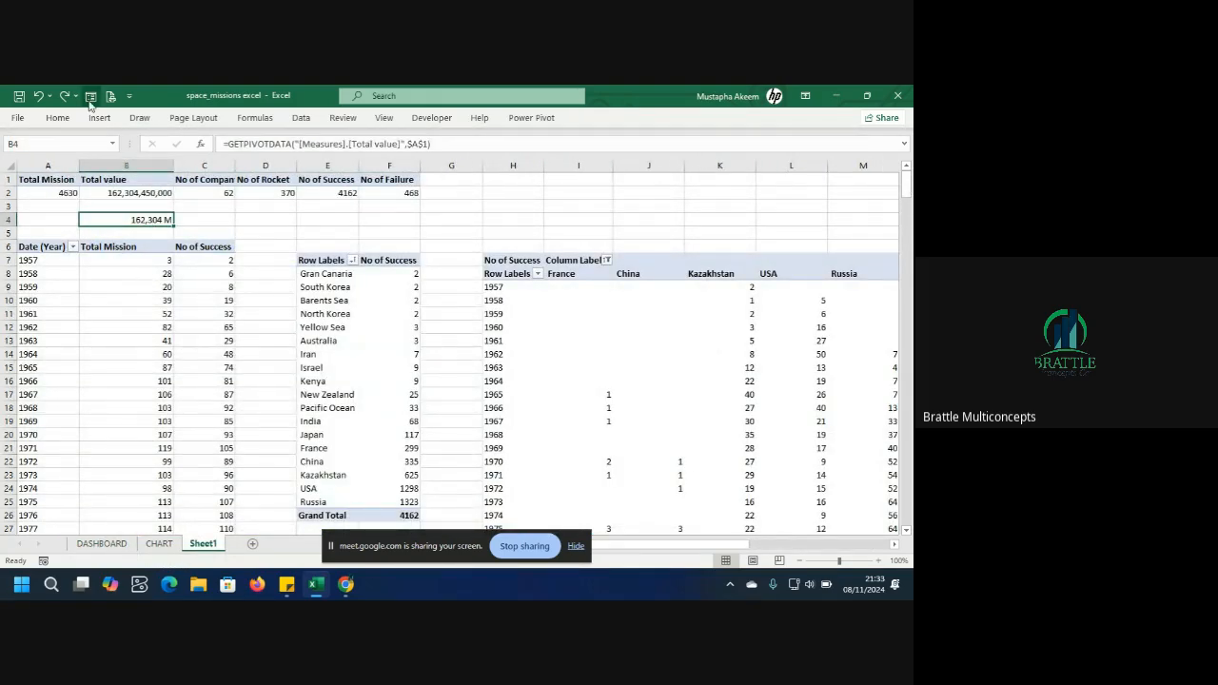
left_click(57, 118)
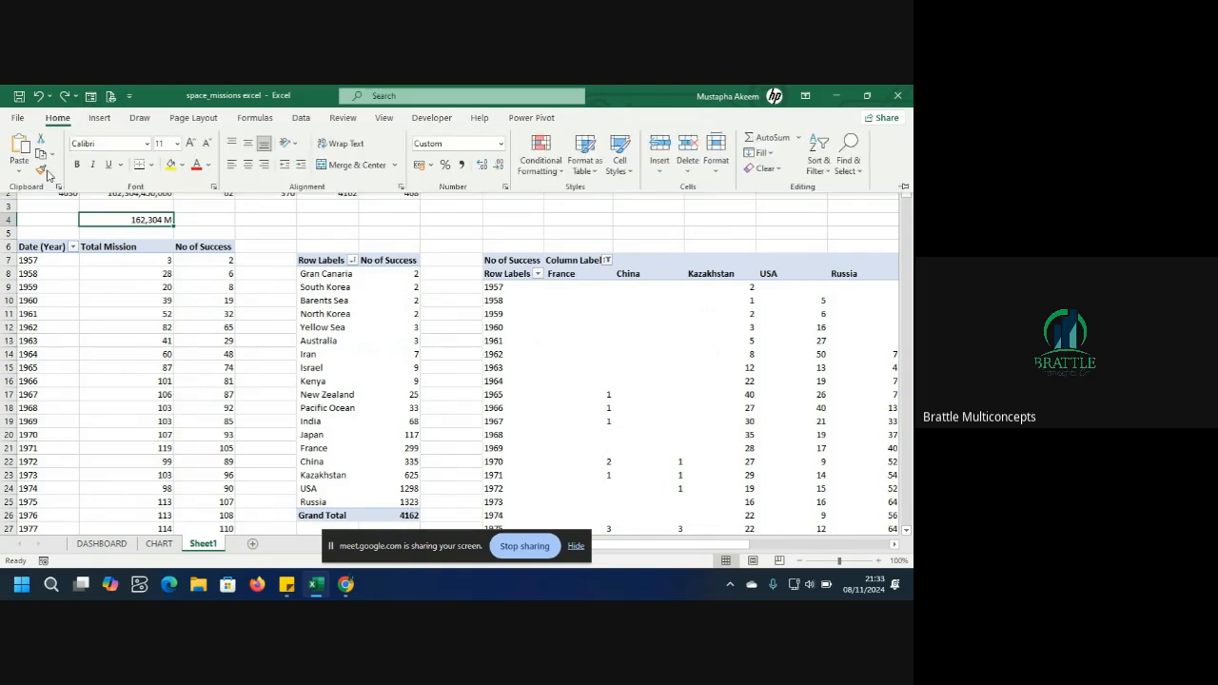
left_click(41, 170)
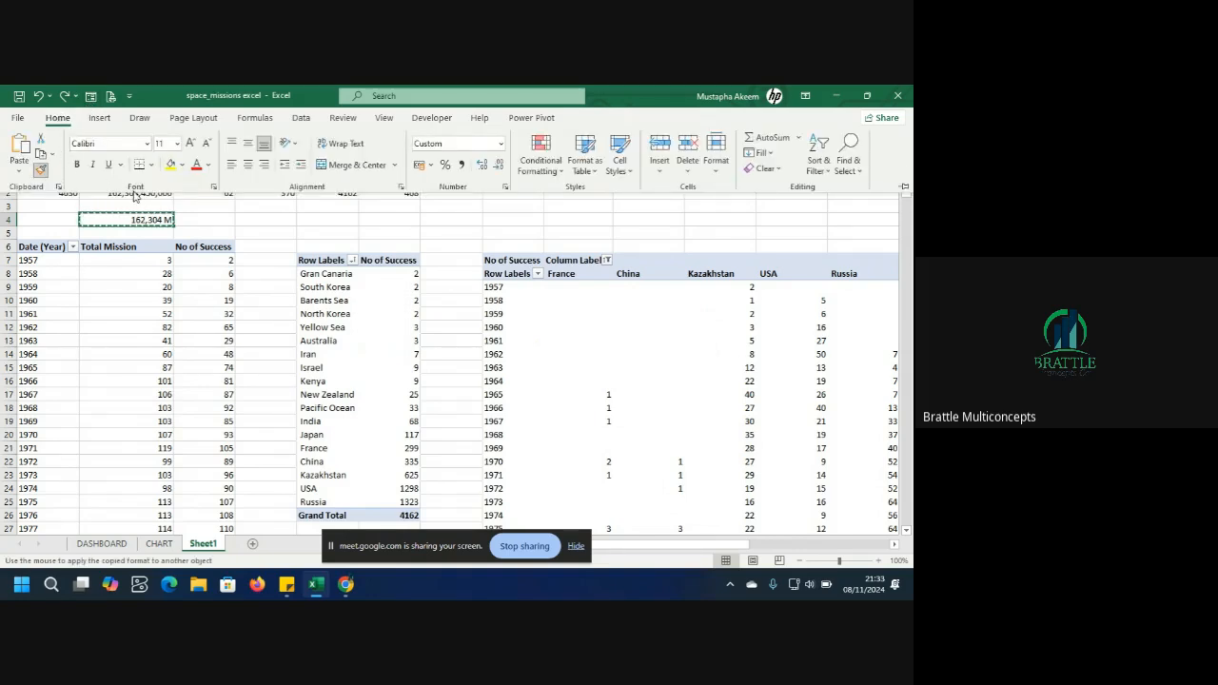
left_click(138, 197)
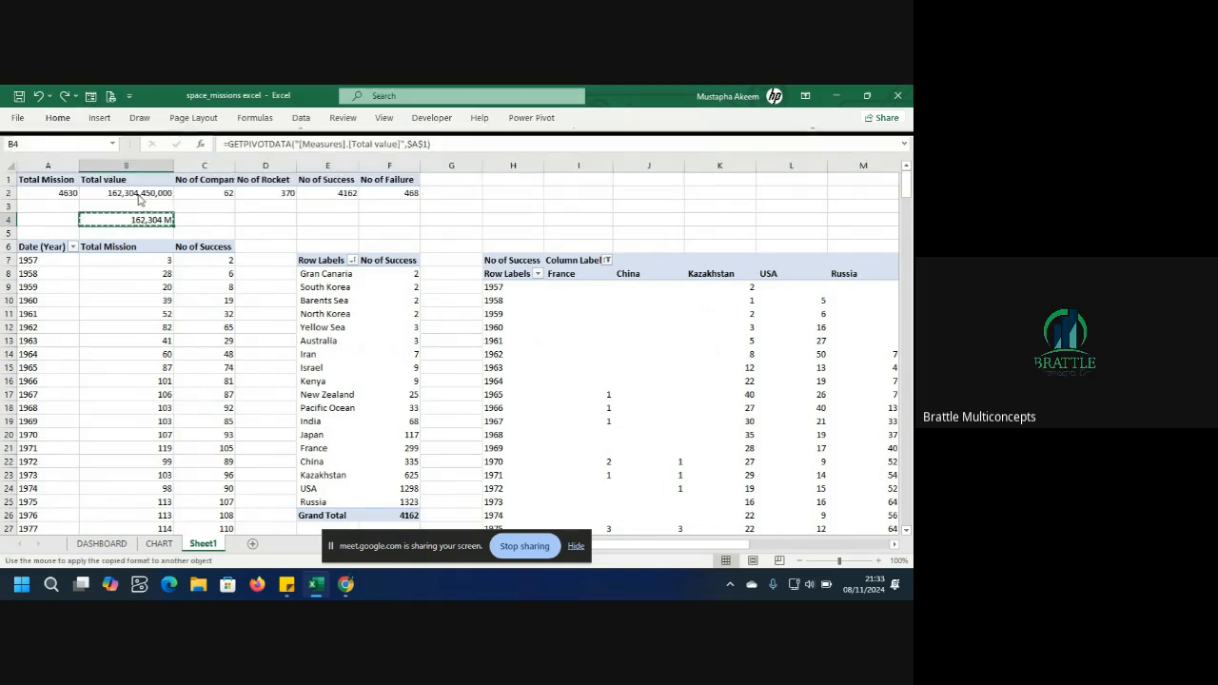
left_click(138, 194)
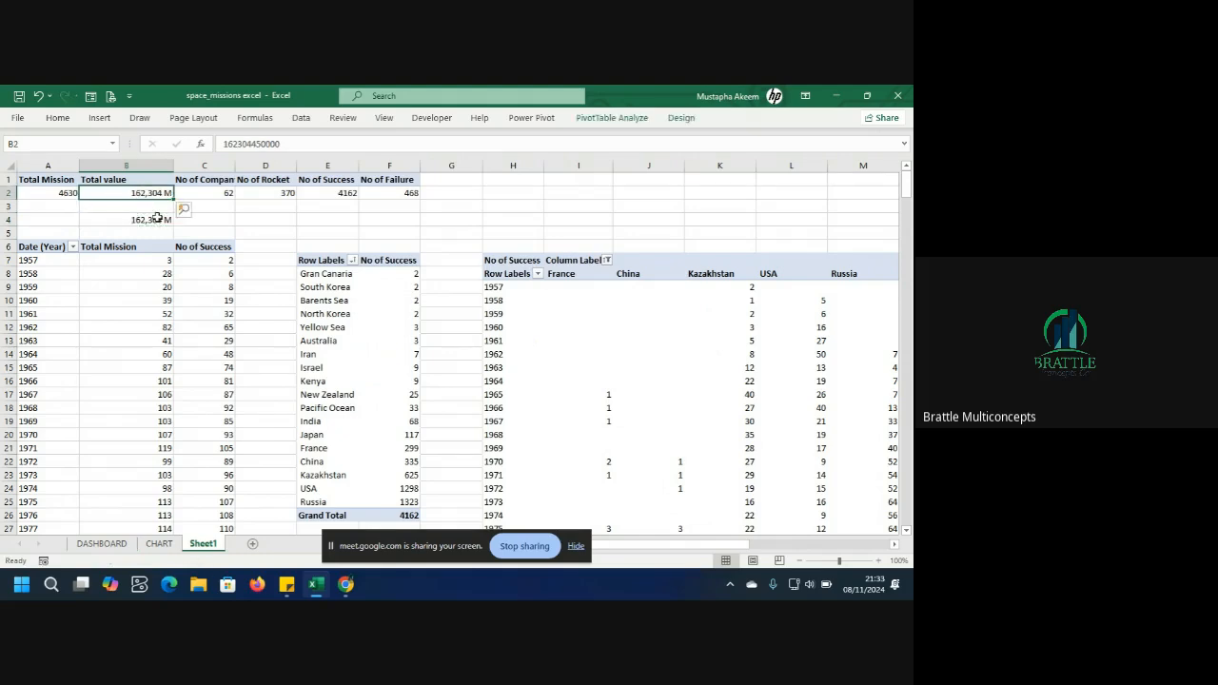
Increase the TOTAL VALUE number box's font size by two steps on the dashboard.
left_click(150, 546)
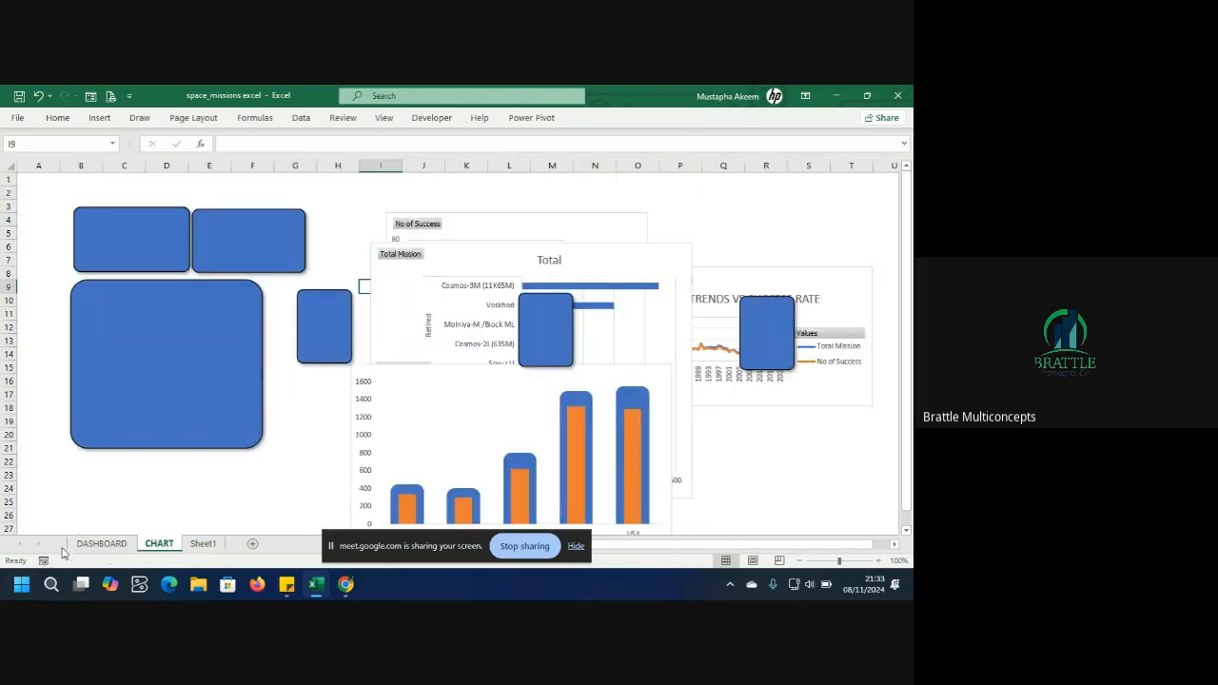
left_click(91, 547)
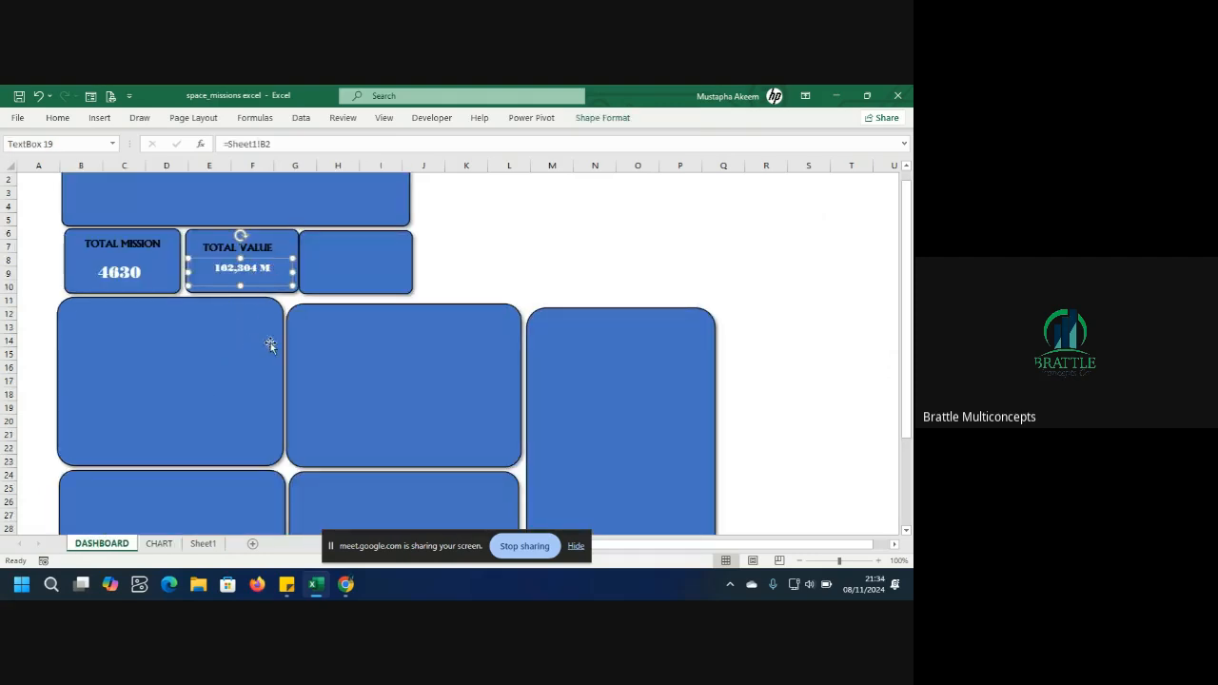
left_click(57, 117)
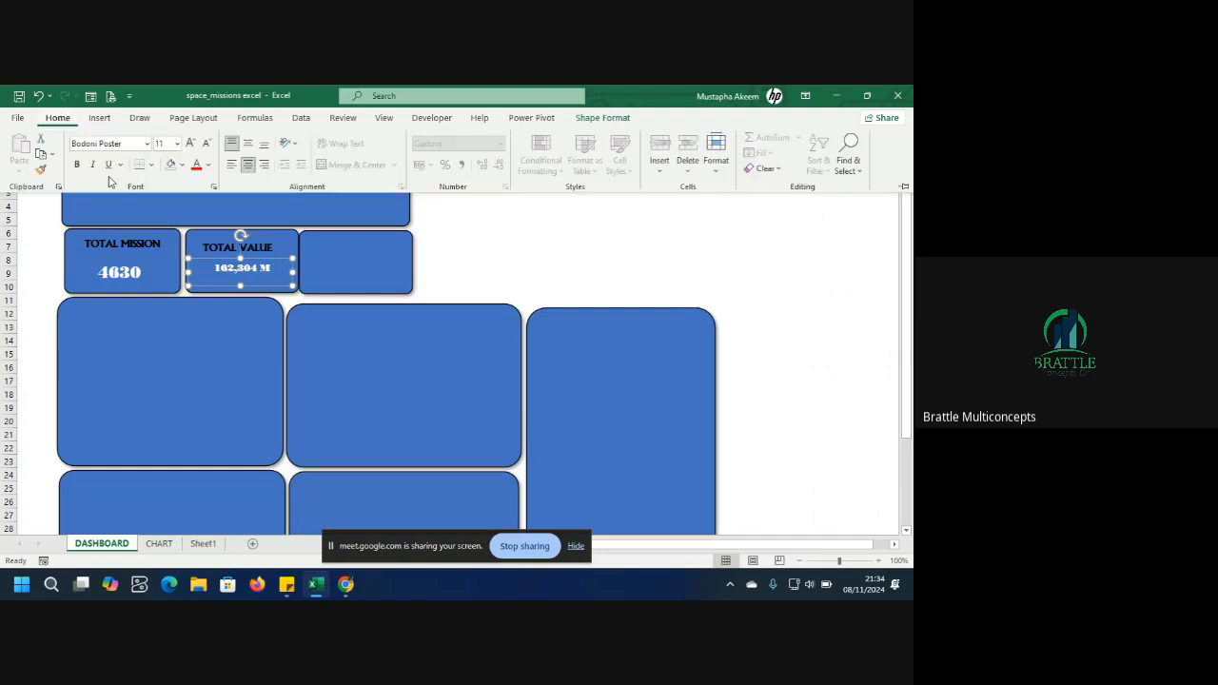
left_click(189, 143)
left_click(190, 144)
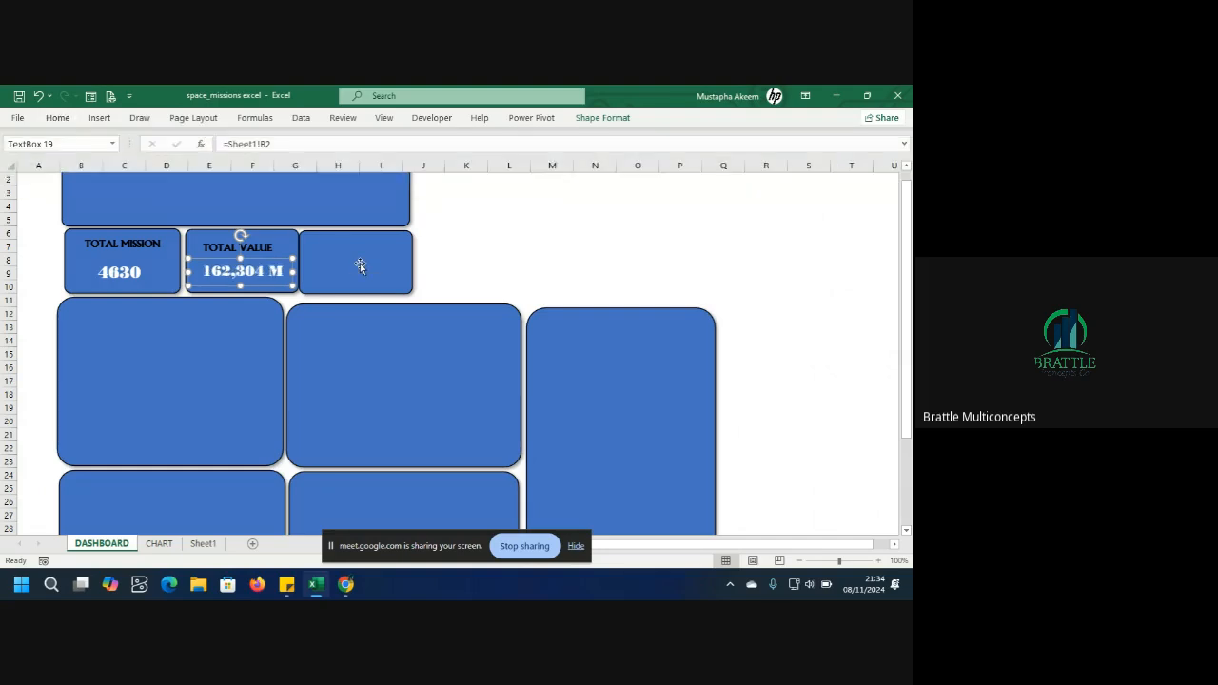
left_click_drag(360, 264, 358, 264)
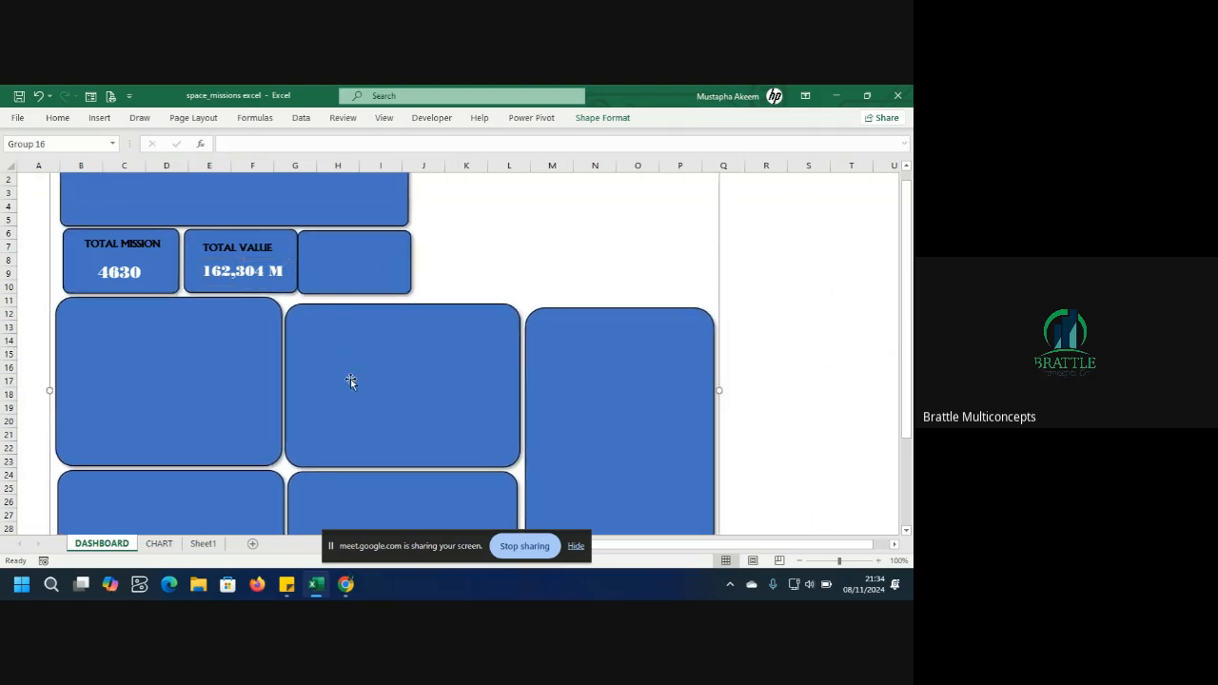
left_click(203, 544)
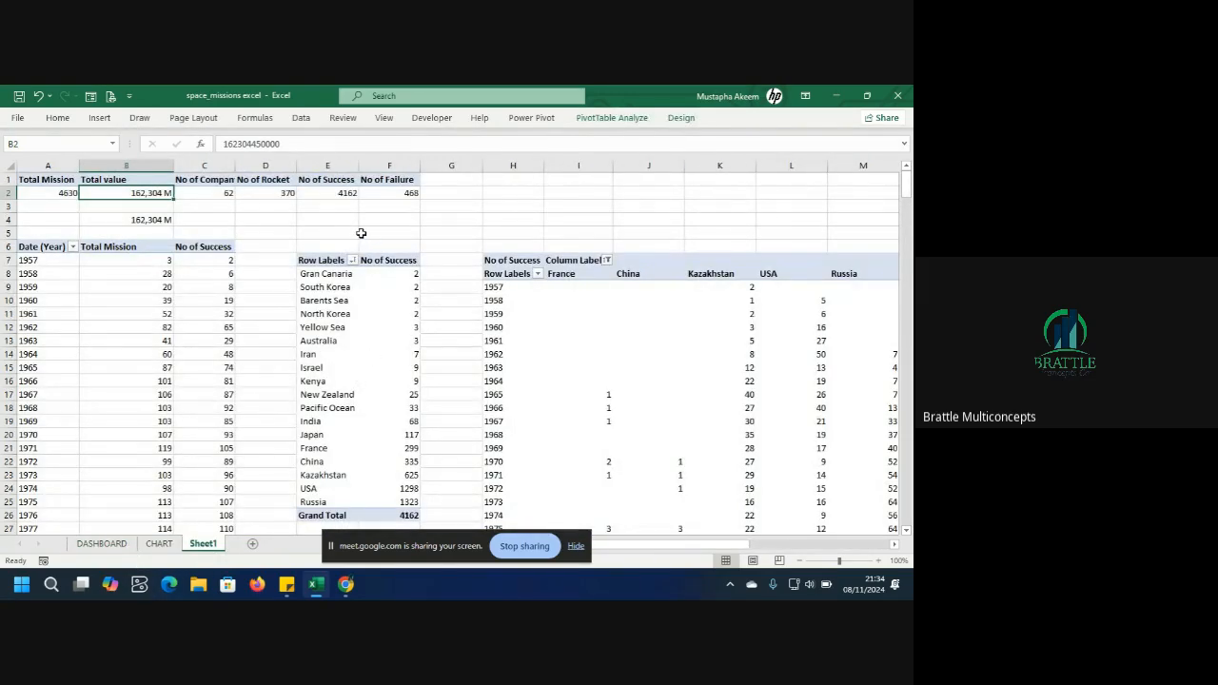
left_click(213, 192)
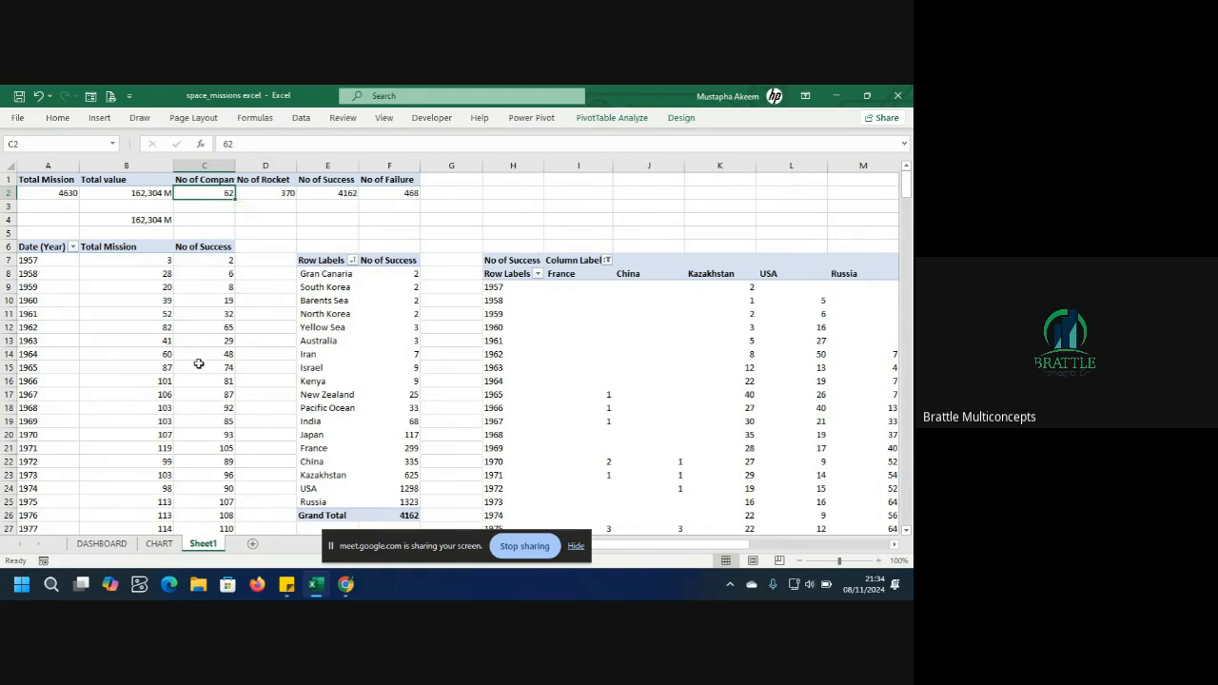
left_click(159, 544)
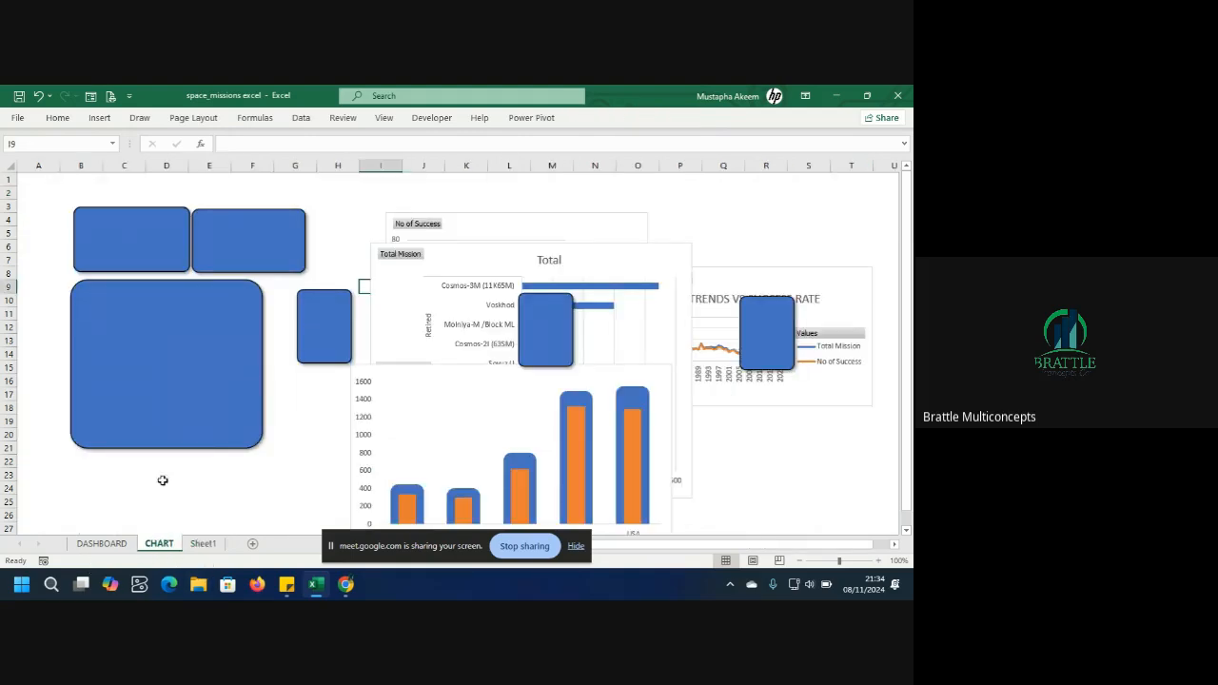
Delete the six leftover rounded rectangles from the CHART sheet.
left_click(189, 424)
key("Delete")
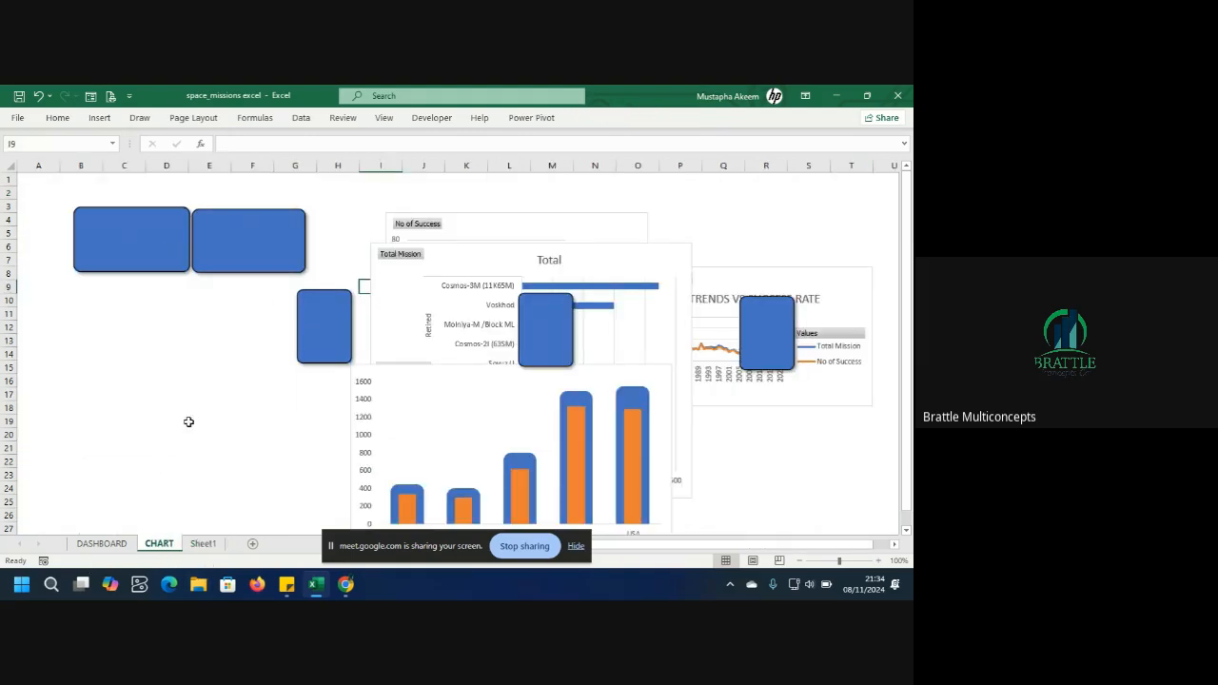
left_click(177, 259)
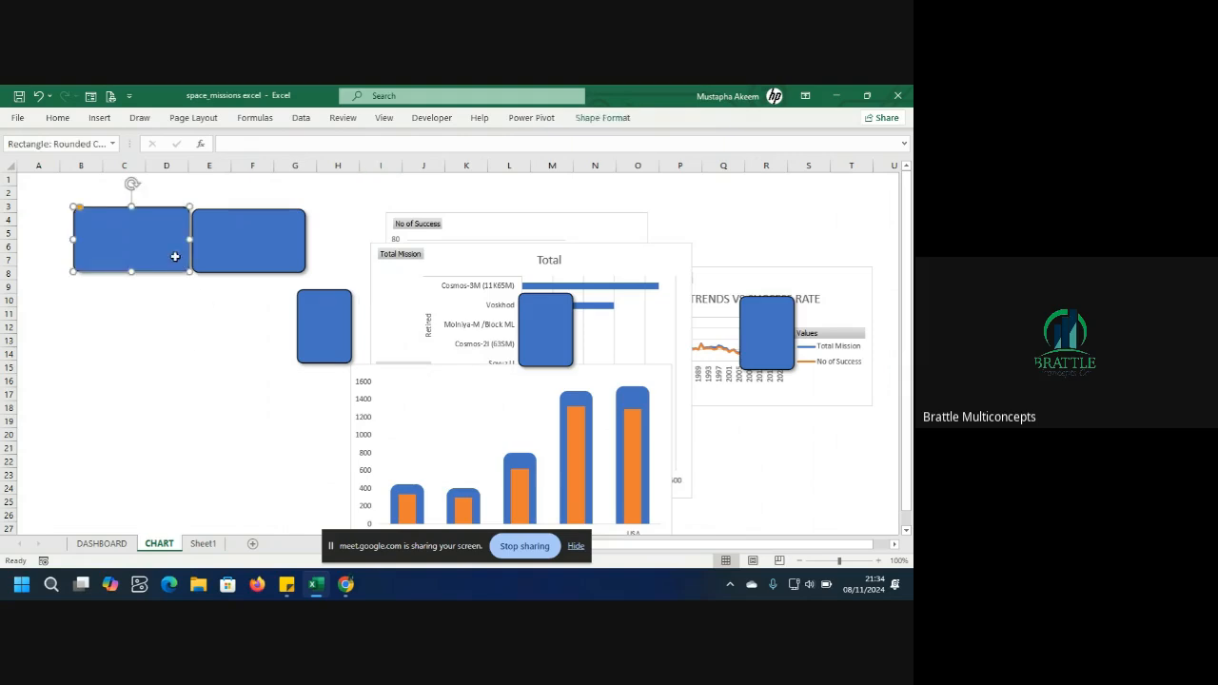
key("Delete")
left_click(238, 240)
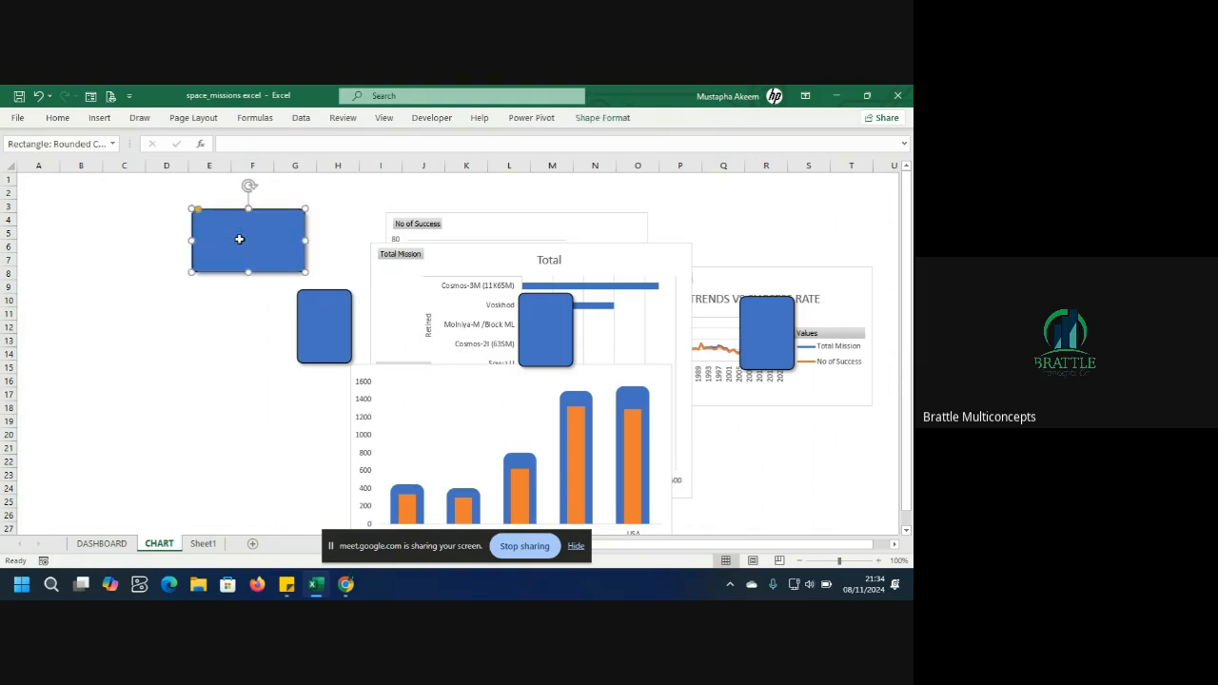
key("Delete")
left_click(323, 343)
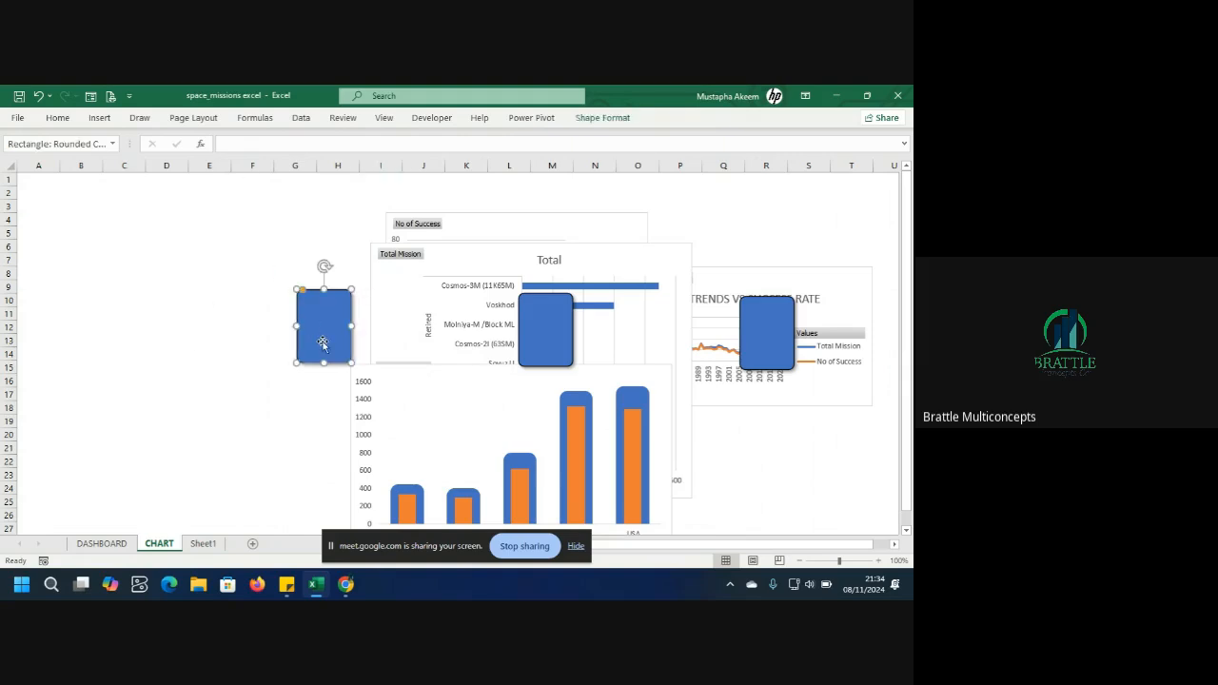
key("Delete")
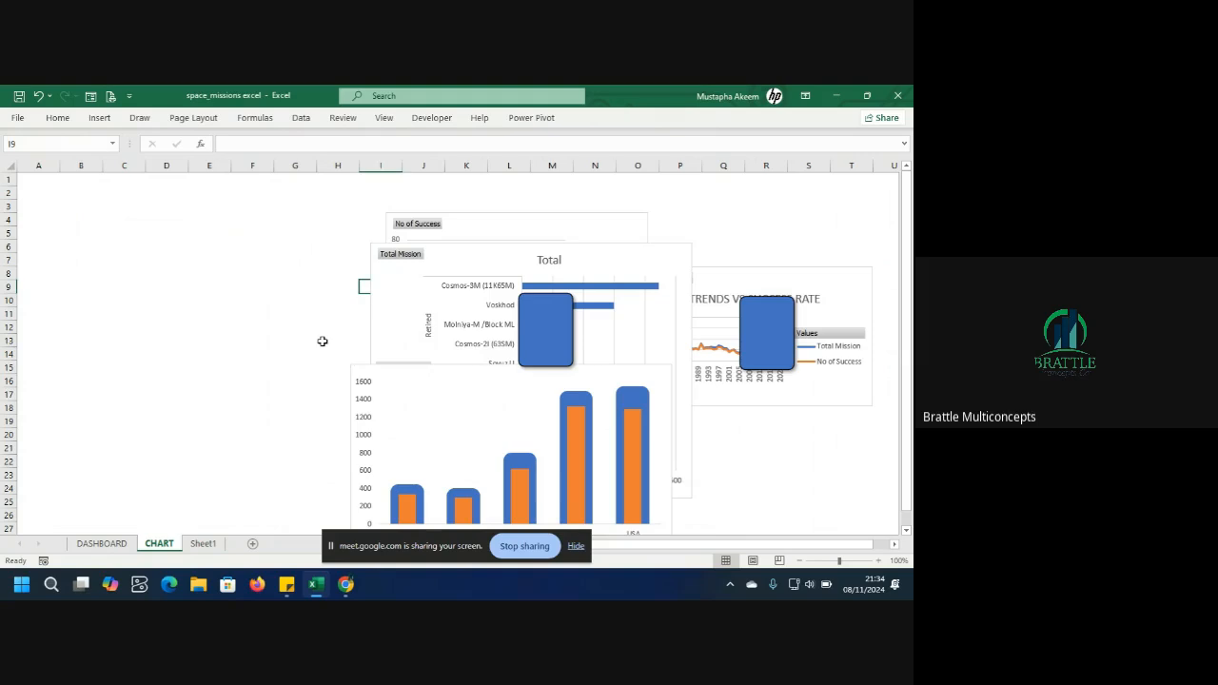
left_click(538, 339)
key("Delete")
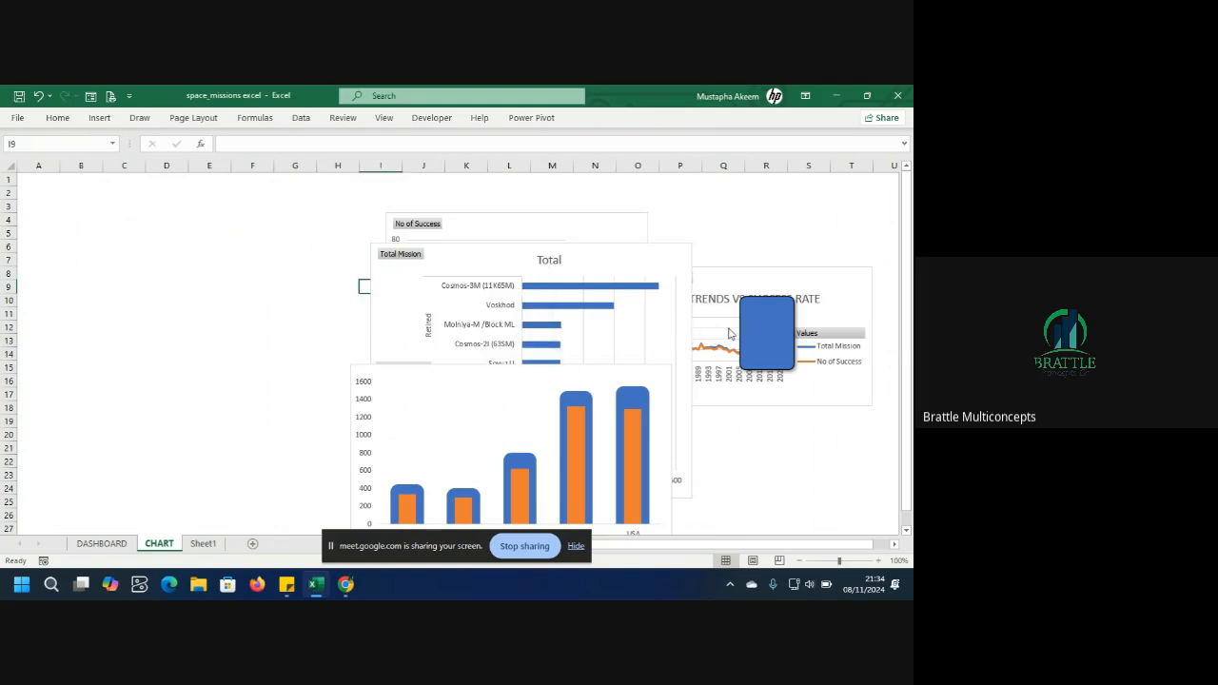
left_click(758, 336)
key("Delete")
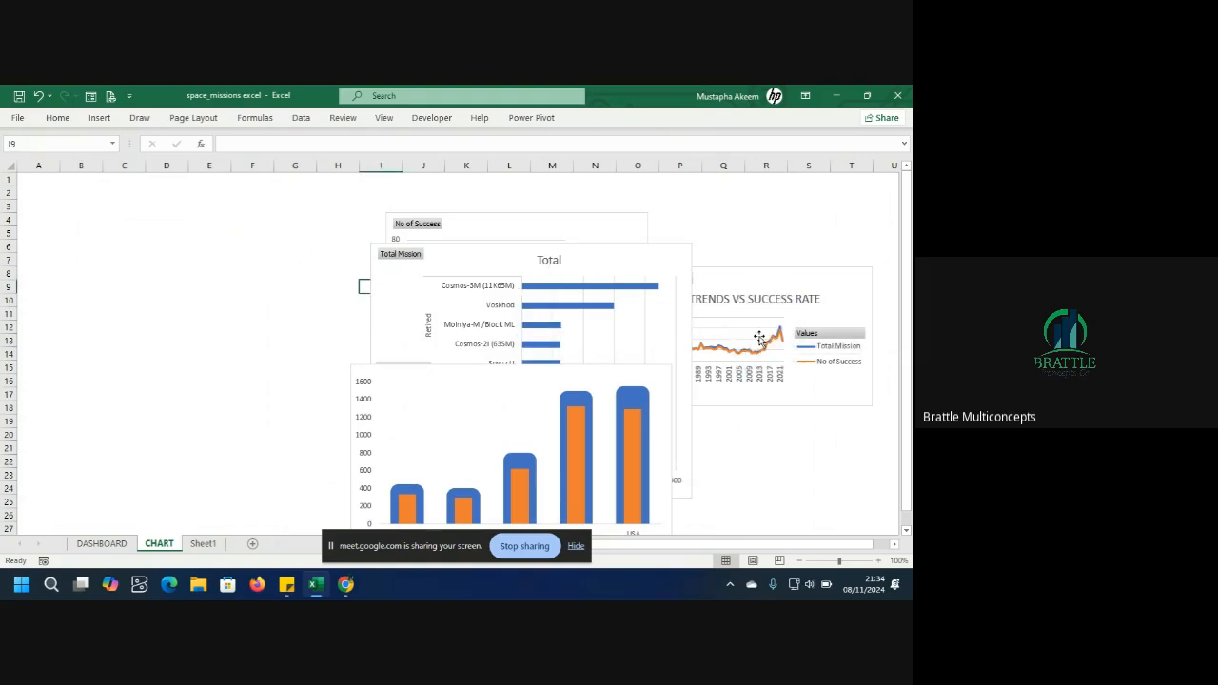
Rearrange the pivot charts on the CHART sheet, moving the column chart left and the bar and line charts lower.
left_click_drag(548, 377, 124, 247)
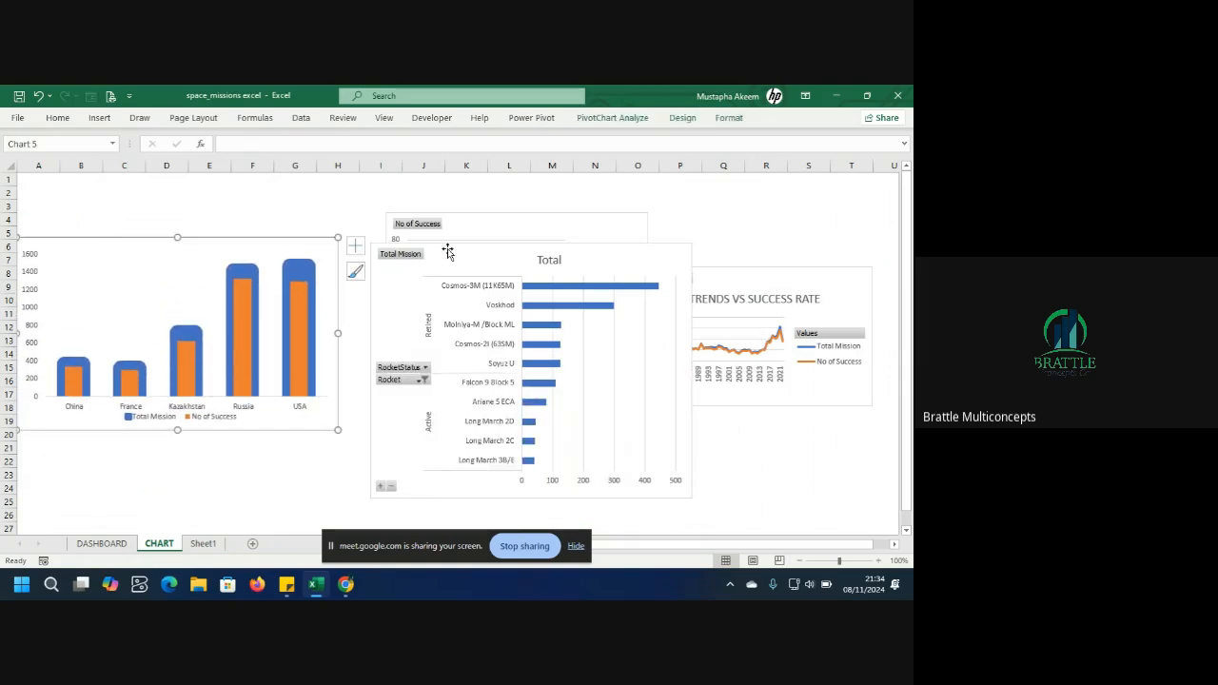
left_click_drag(438, 249, 83, 409)
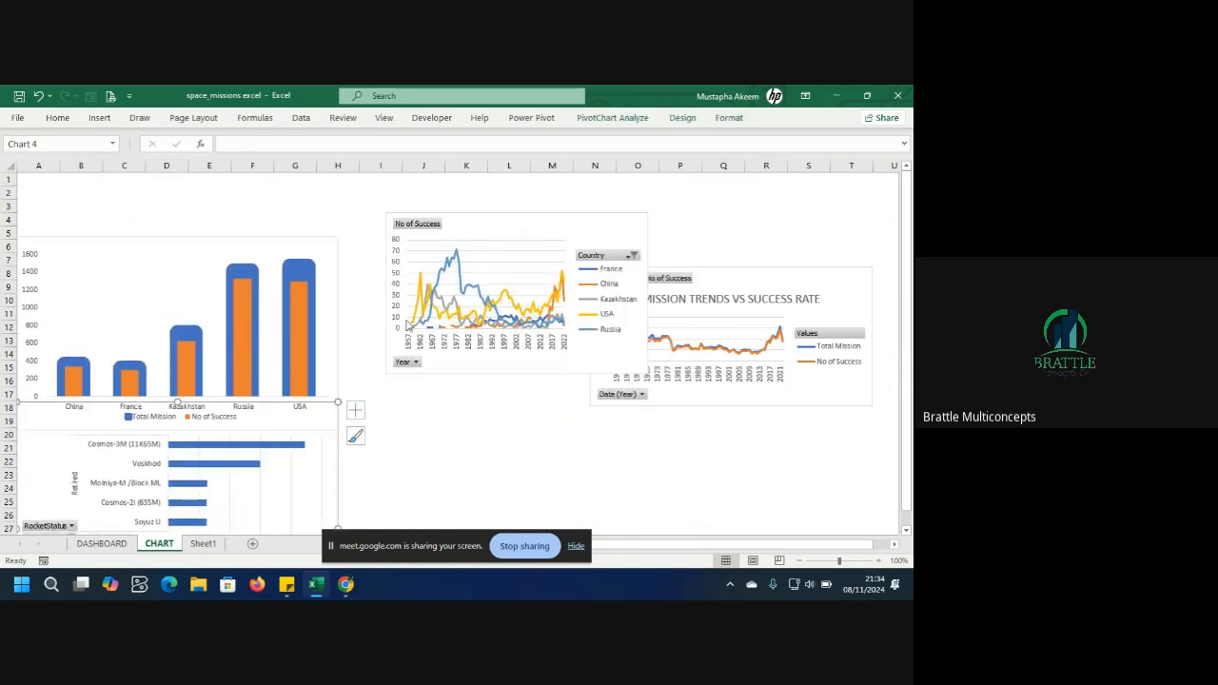
left_click_drag(754, 274, 513, 433)
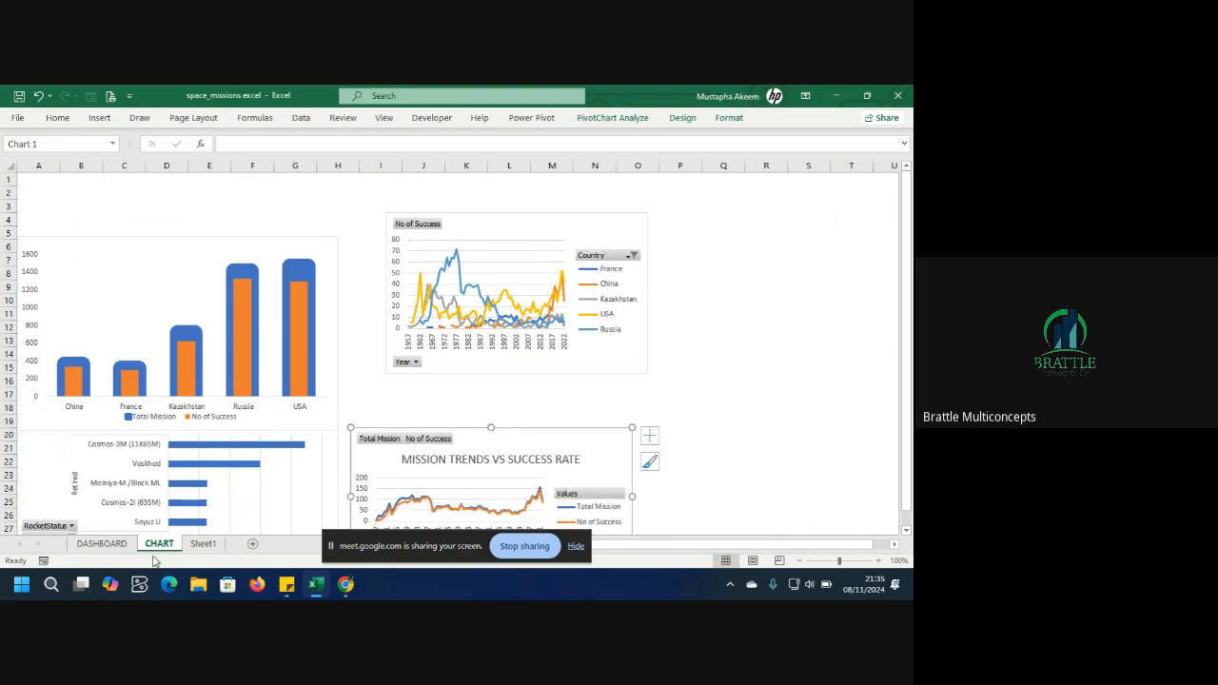
Duplicate the TOTAL VALUE label on the dashboard and move the copy into the third KPI card.
left_click(102, 544)
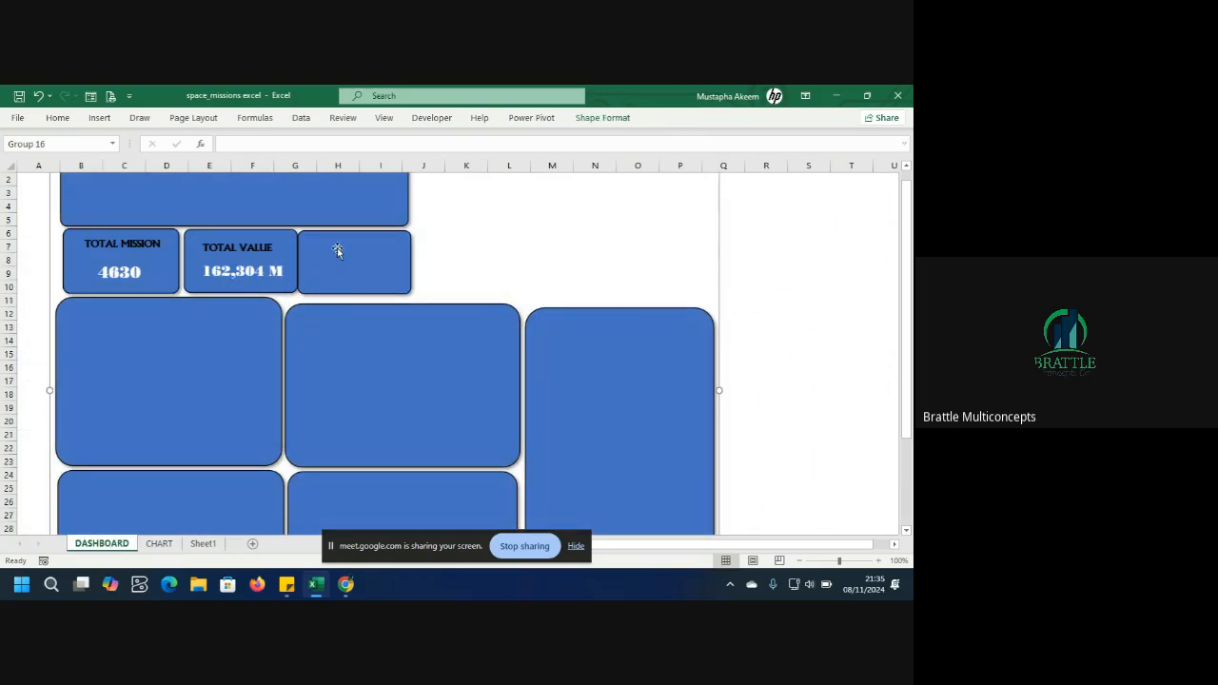
left_click(259, 249)
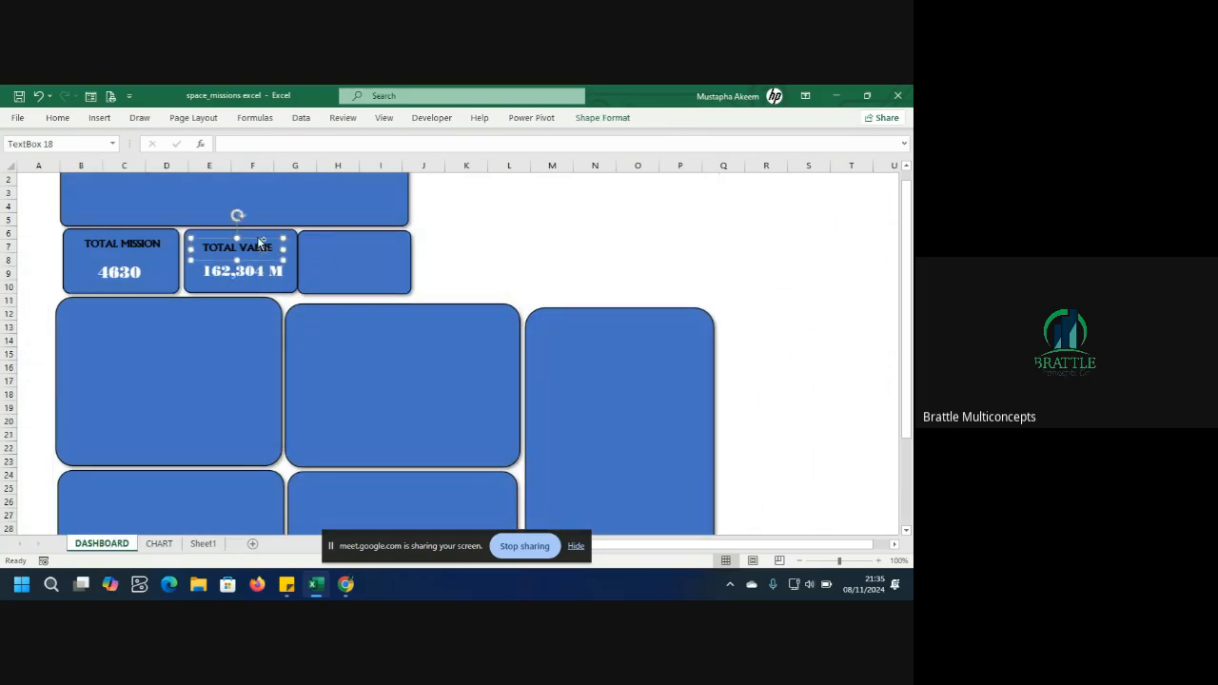
left_click_drag(259, 244, 270, 253)
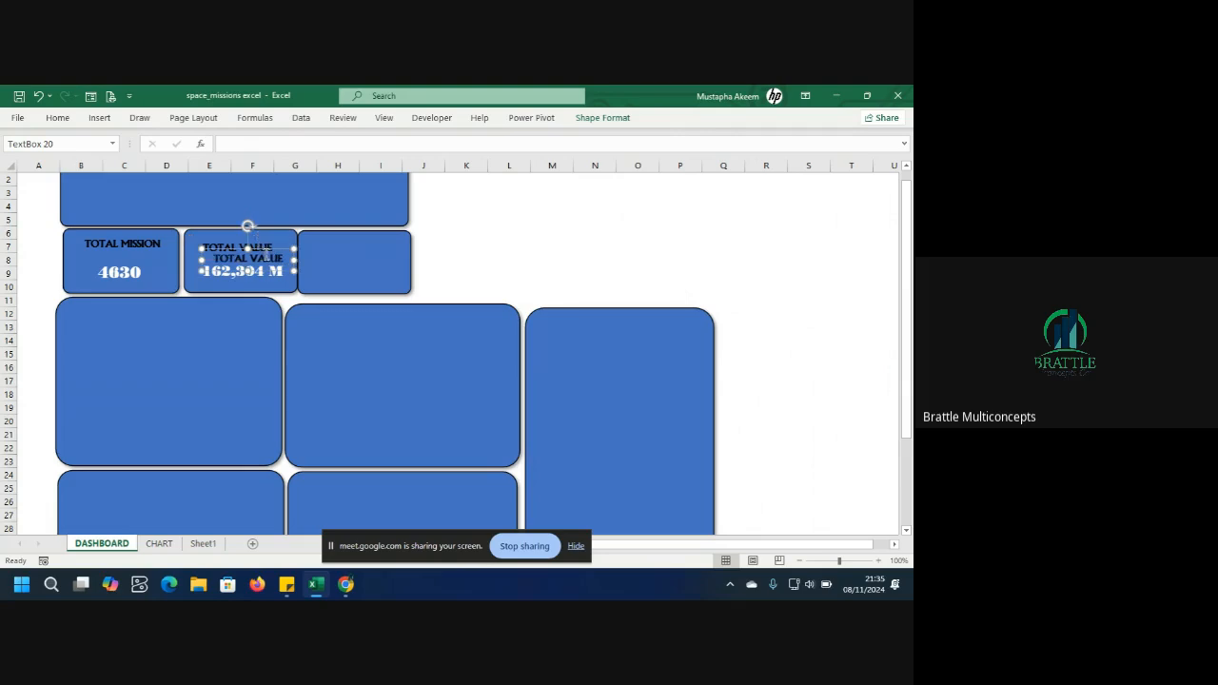
left_click_drag(263, 249, 366, 239)
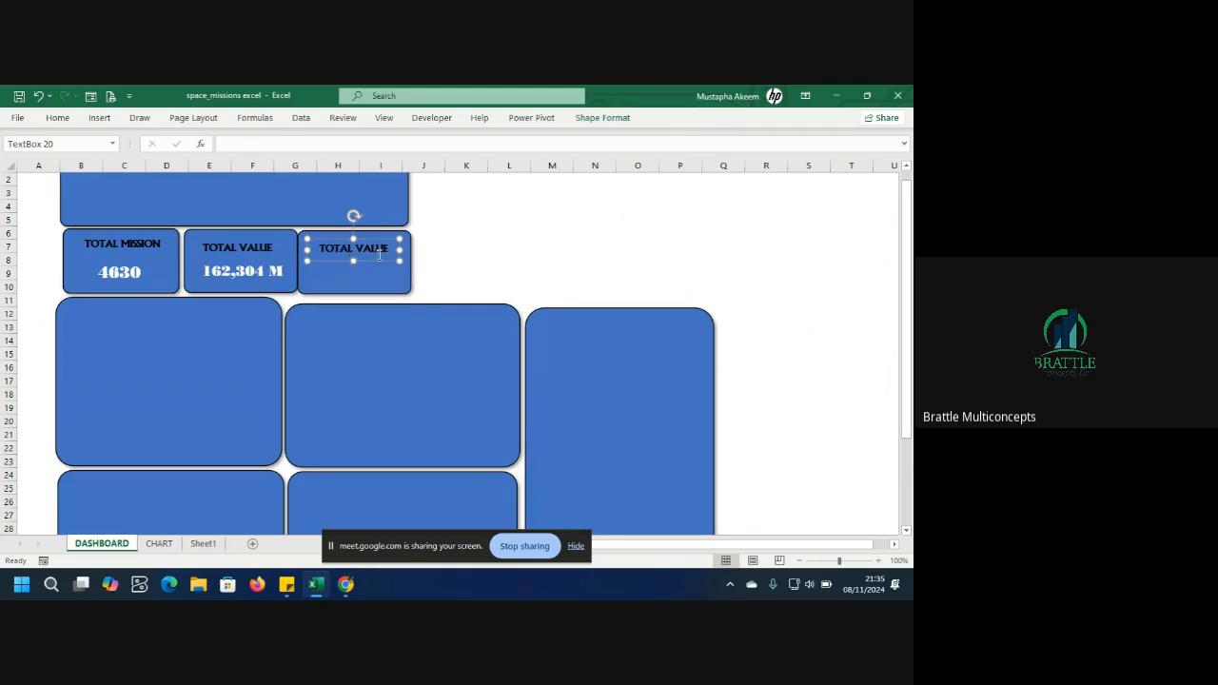
Change the copied label's text to NO OF COMPANY and widen its box to fit.
key("BackSpace")
key("BackSpace")
key("BackSpace")
key("BackSpace")
key("BackSpace")
key("BackSpace")
key("Delete")
key("Delete")
key("Delete")
key("Delete")
type("NO OF COMPANY")
left_click_drag(403, 249, 413, 250)
left_click_drag(307, 250, 299, 248)
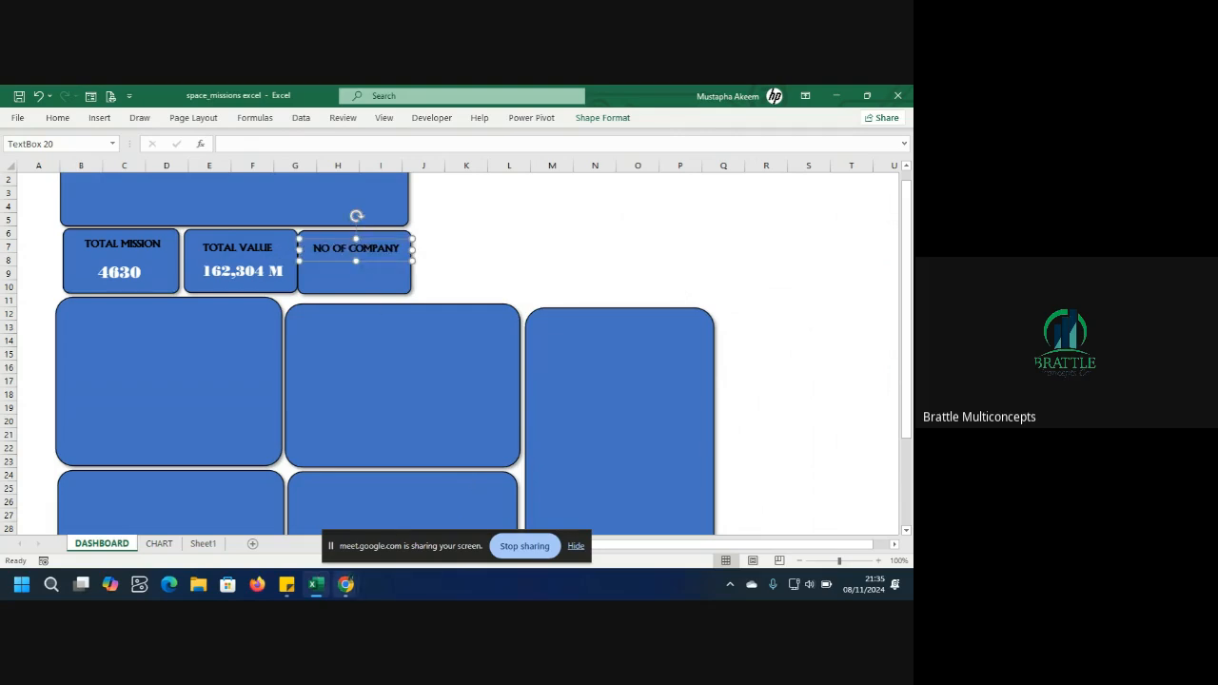
mouse_move(348, 585)
left_click(320, 516)
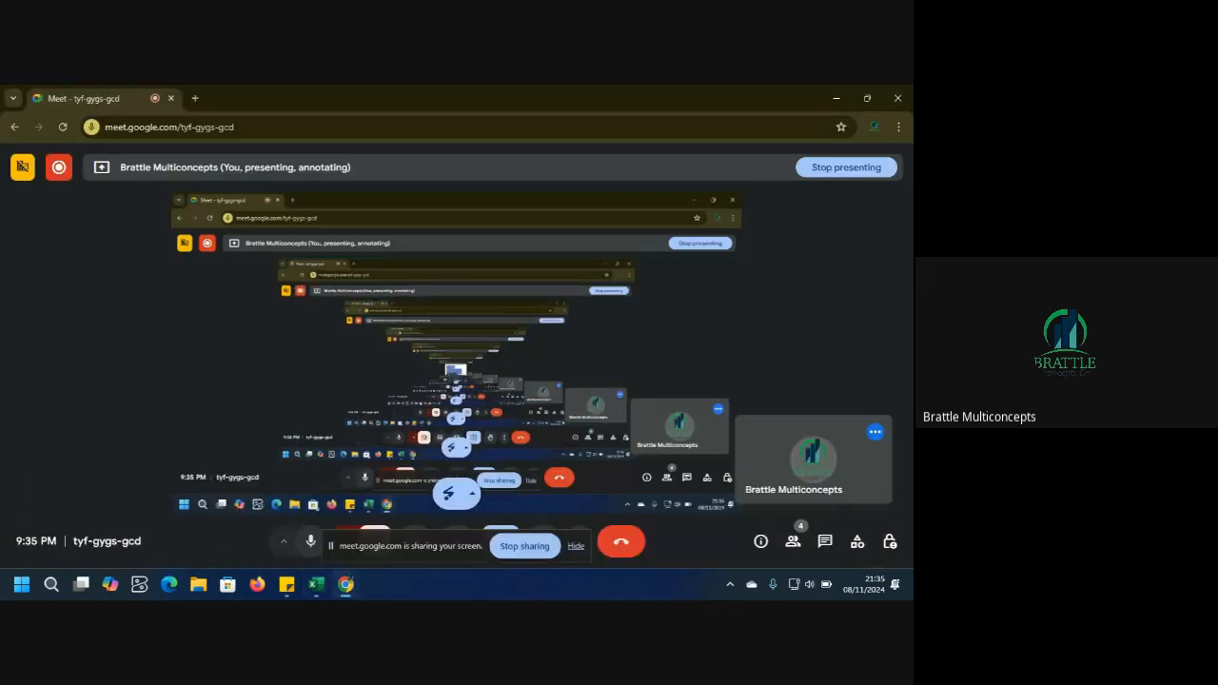
left_click(836, 98)
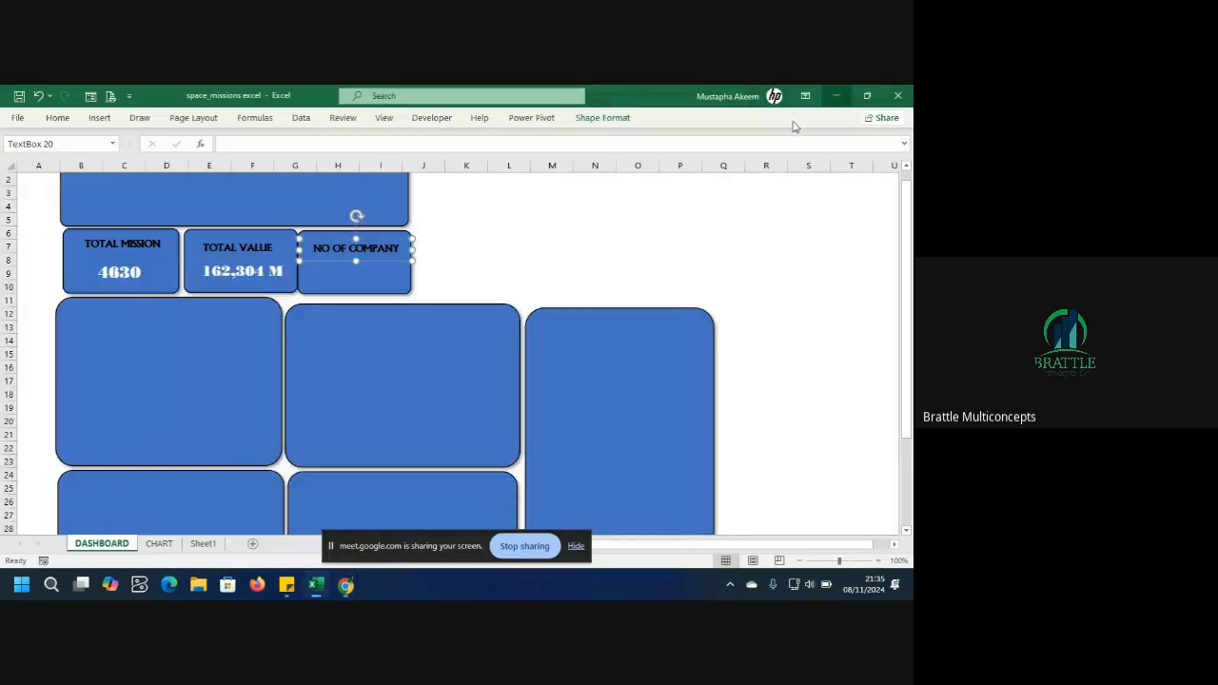
Duplicate the TOTAL MISSION number box into the NO OF COMPANY card and link it to =Sheet1!C2.
left_click(255, 282)
left_click(149, 278)
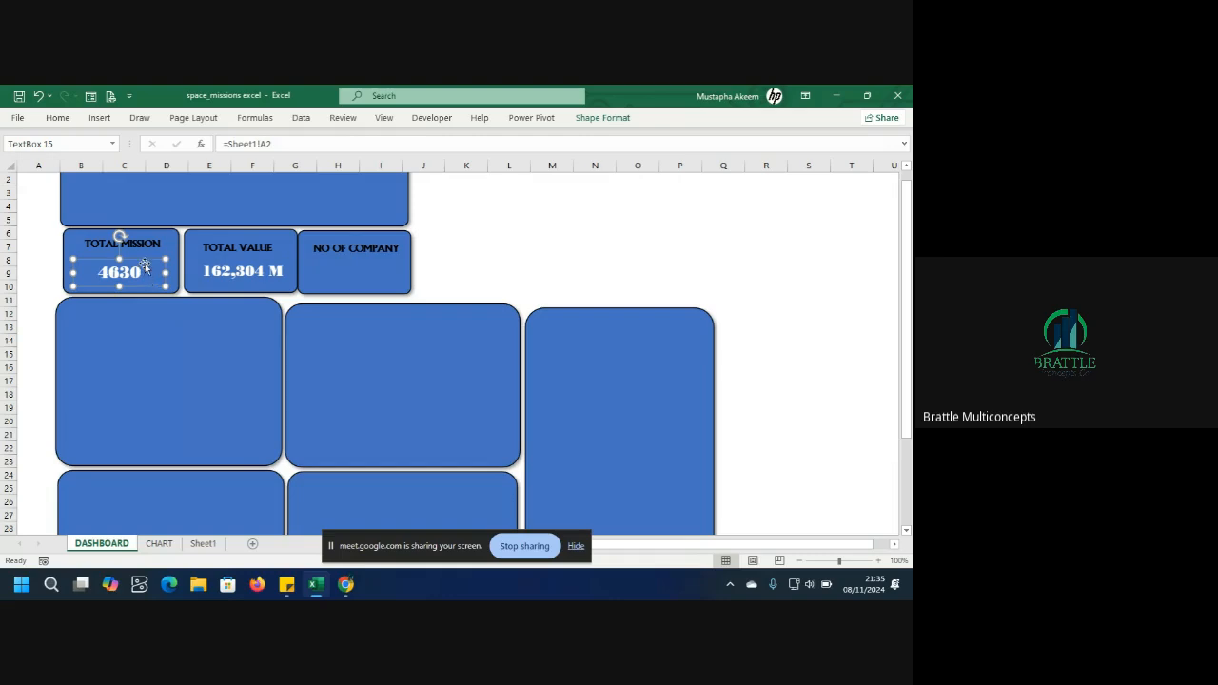
key("ctrl+d")
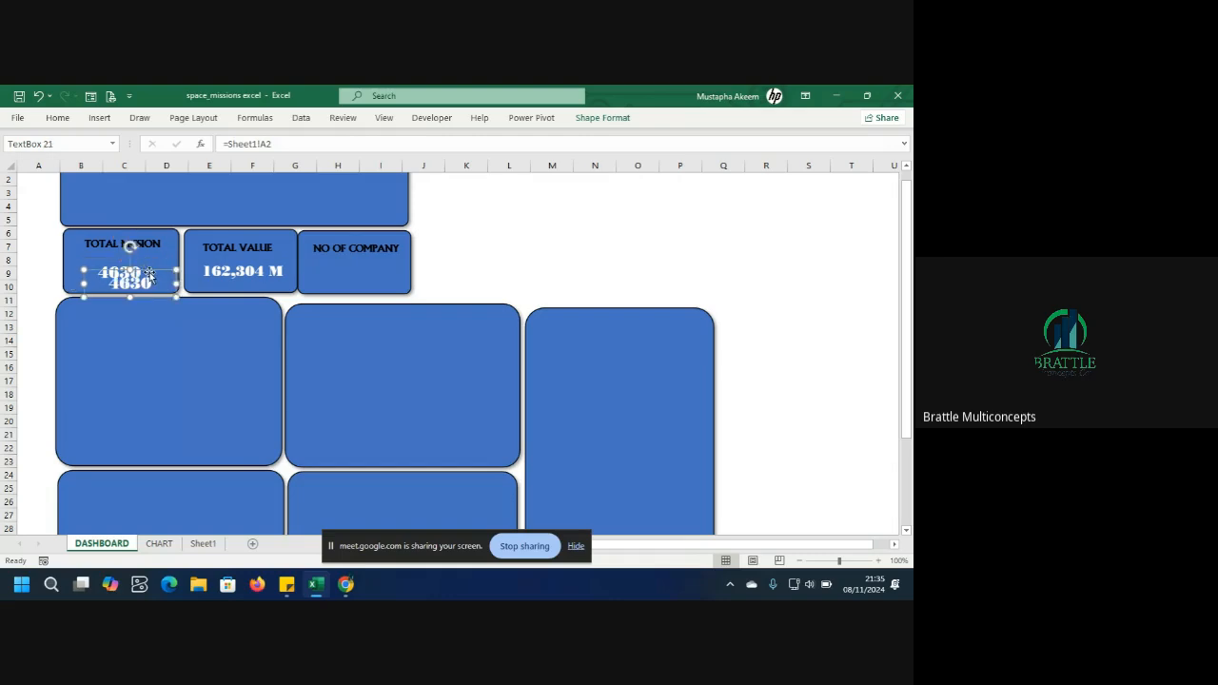
left_click_drag(149, 273, 366, 265)
left_click(282, 147)
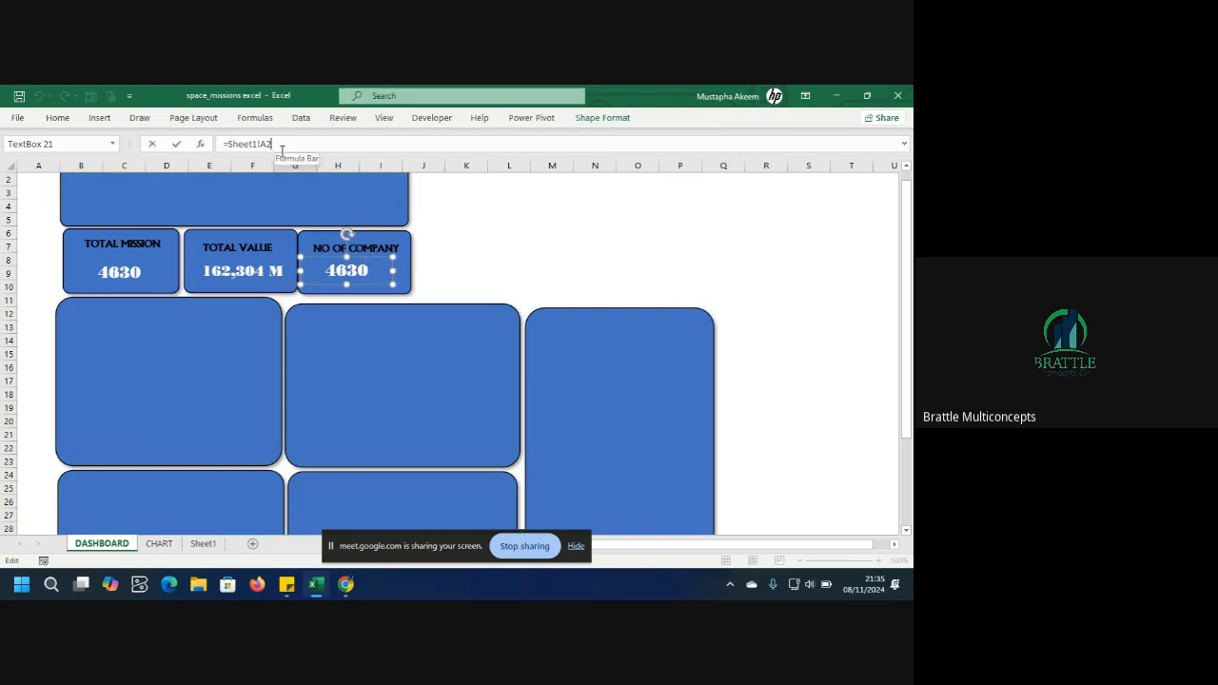
key("BackSpace")
key("BackSpace")
key("Return")
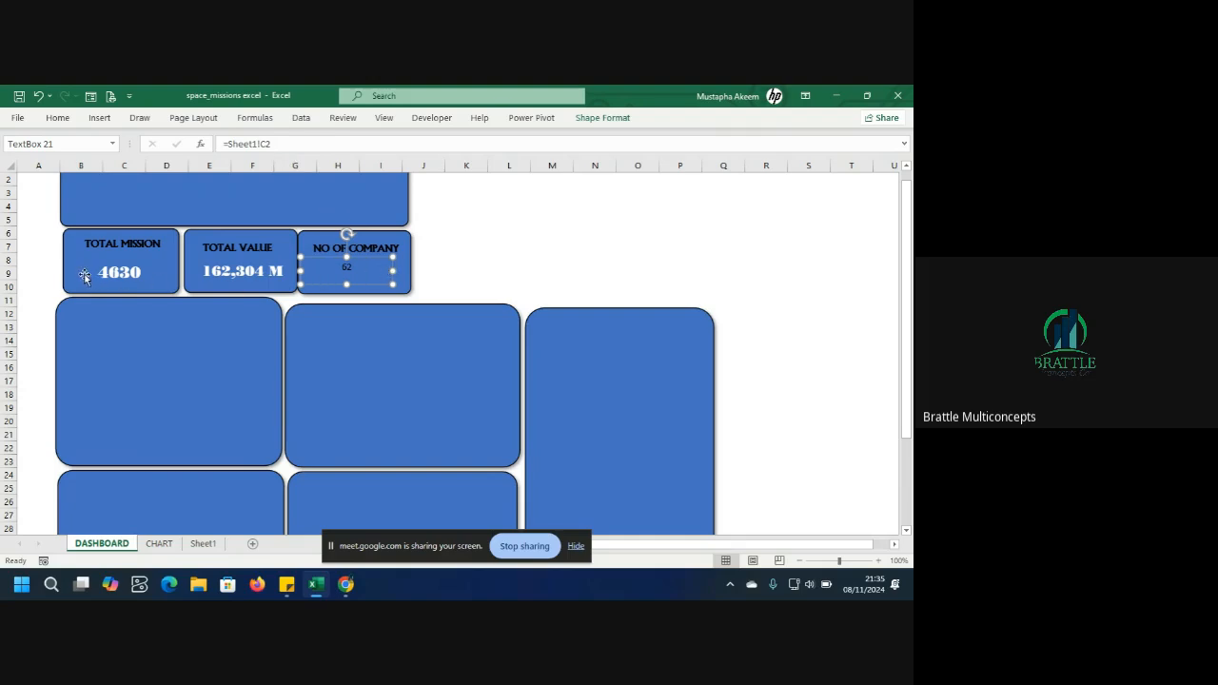
Copy the TOTAL MISSION number's formatting onto the NO OF COMPANY number with Format Painter.
left_click(126, 274)
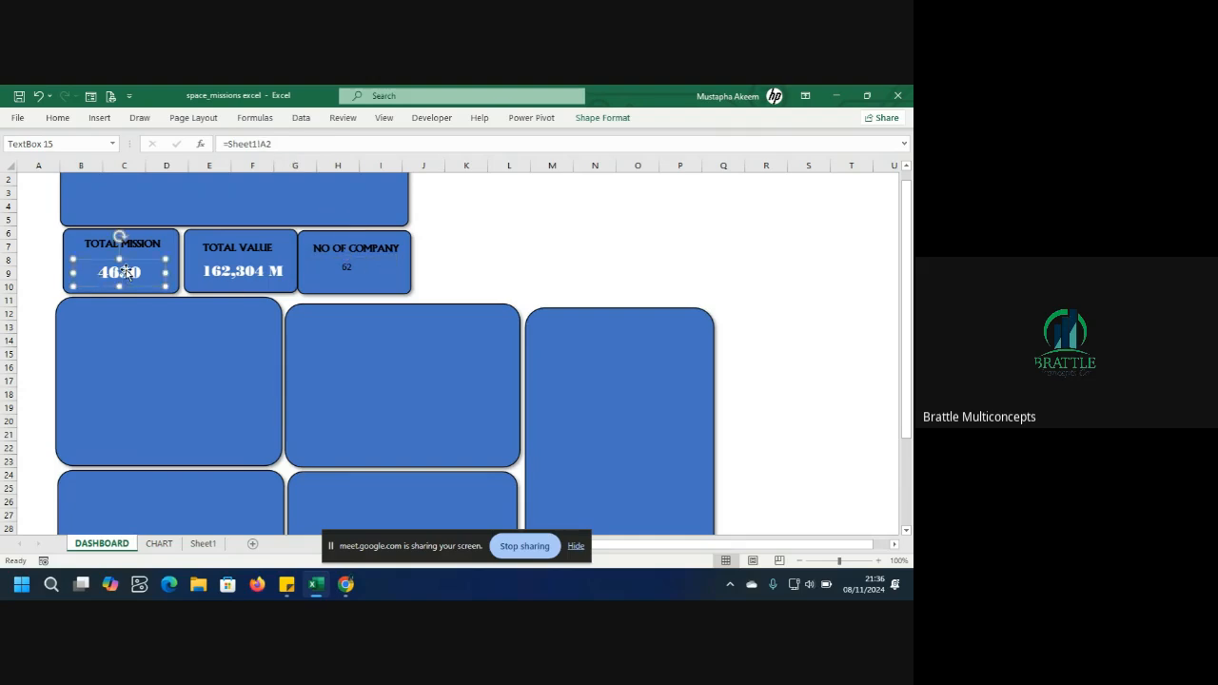
left_click(59, 119)
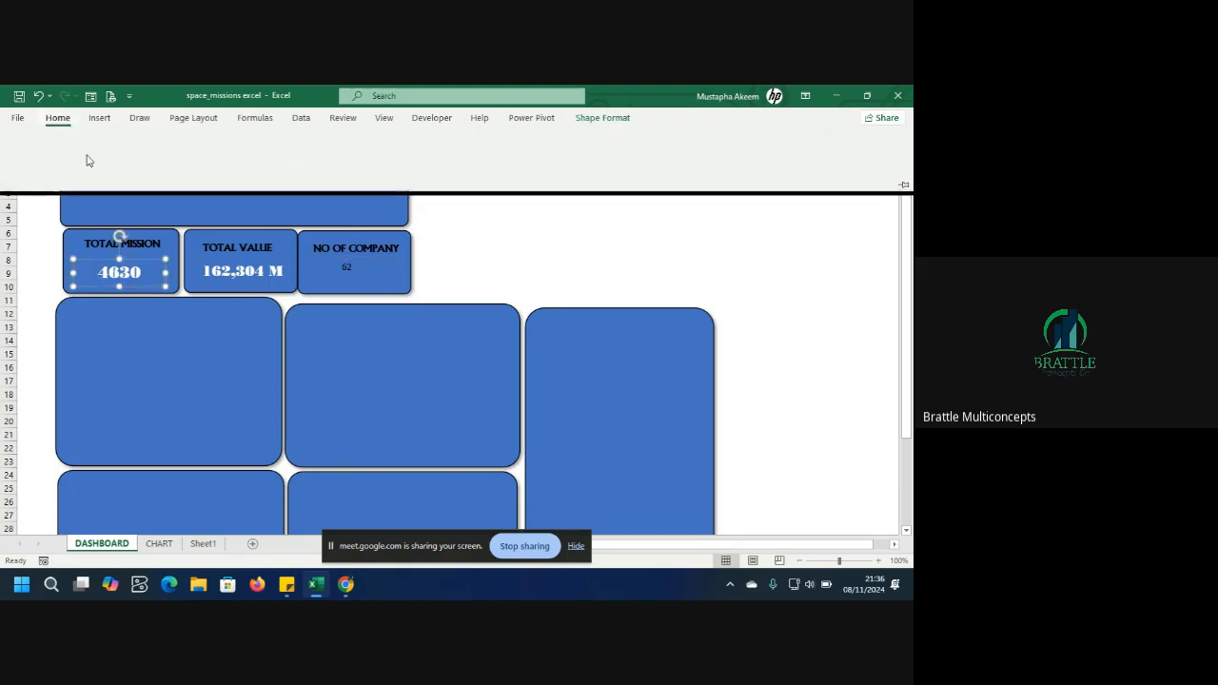
left_click(41, 170)
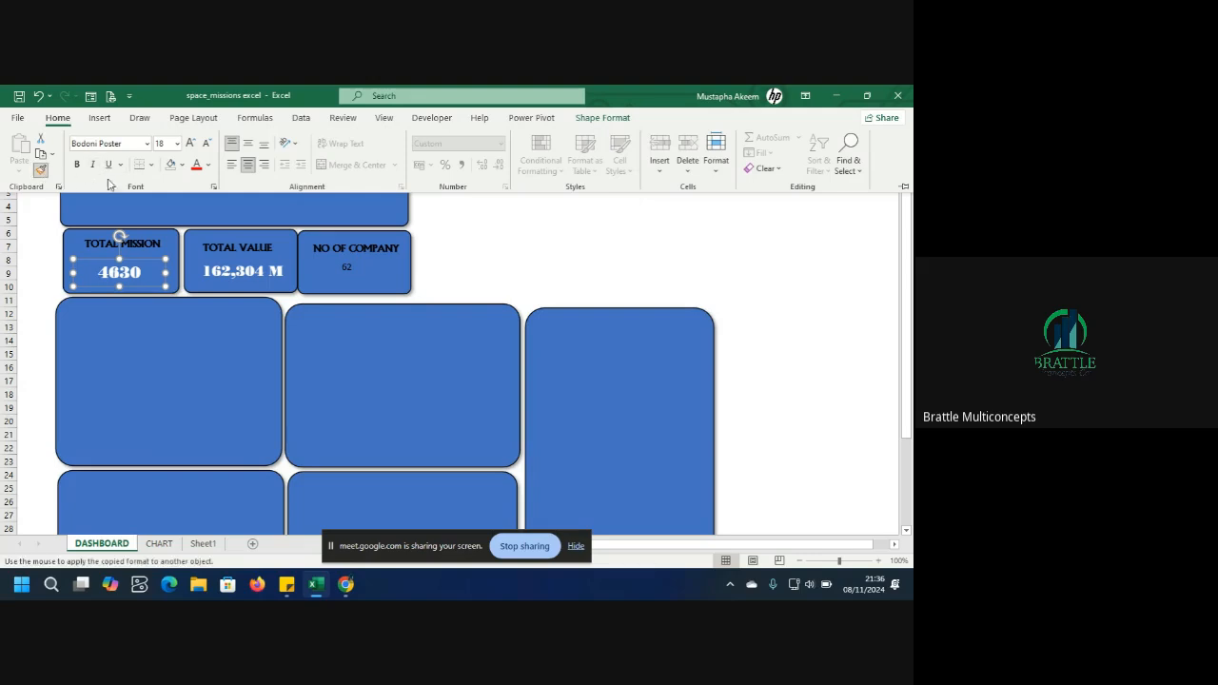
left_click(349, 271)
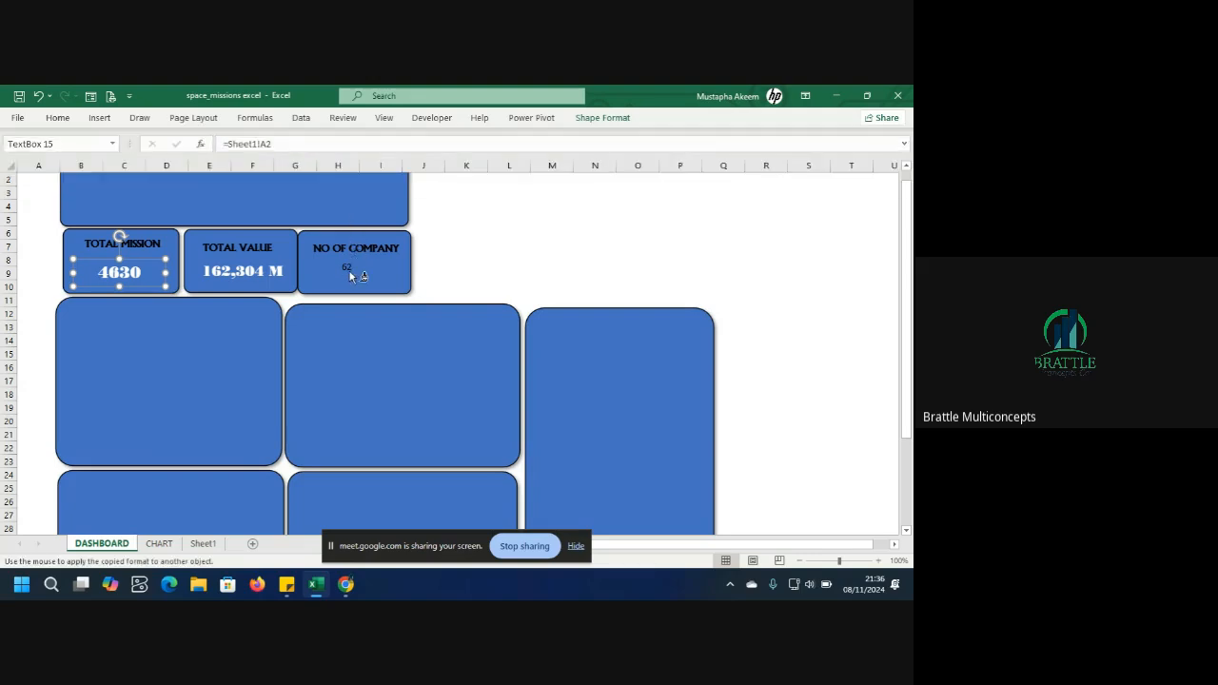
left_click(491, 271)
Check the summary values on Sheet1.
left_click(484, 232)
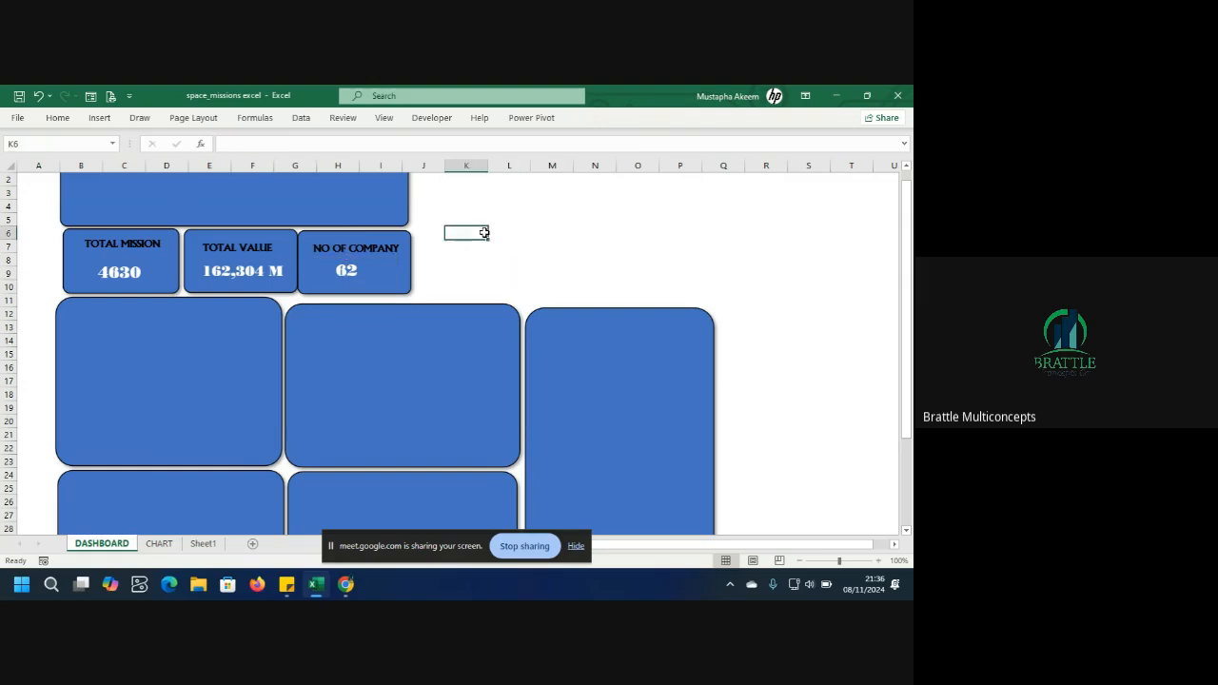
left_click(364, 350)
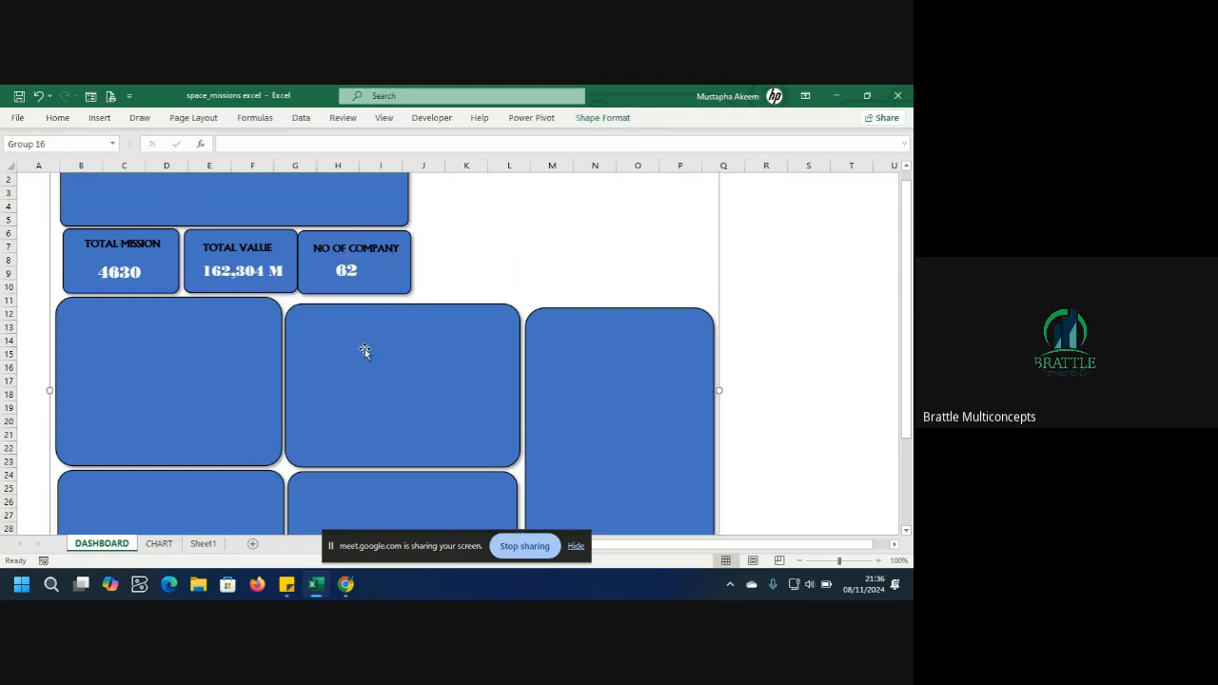
left_click(202, 545)
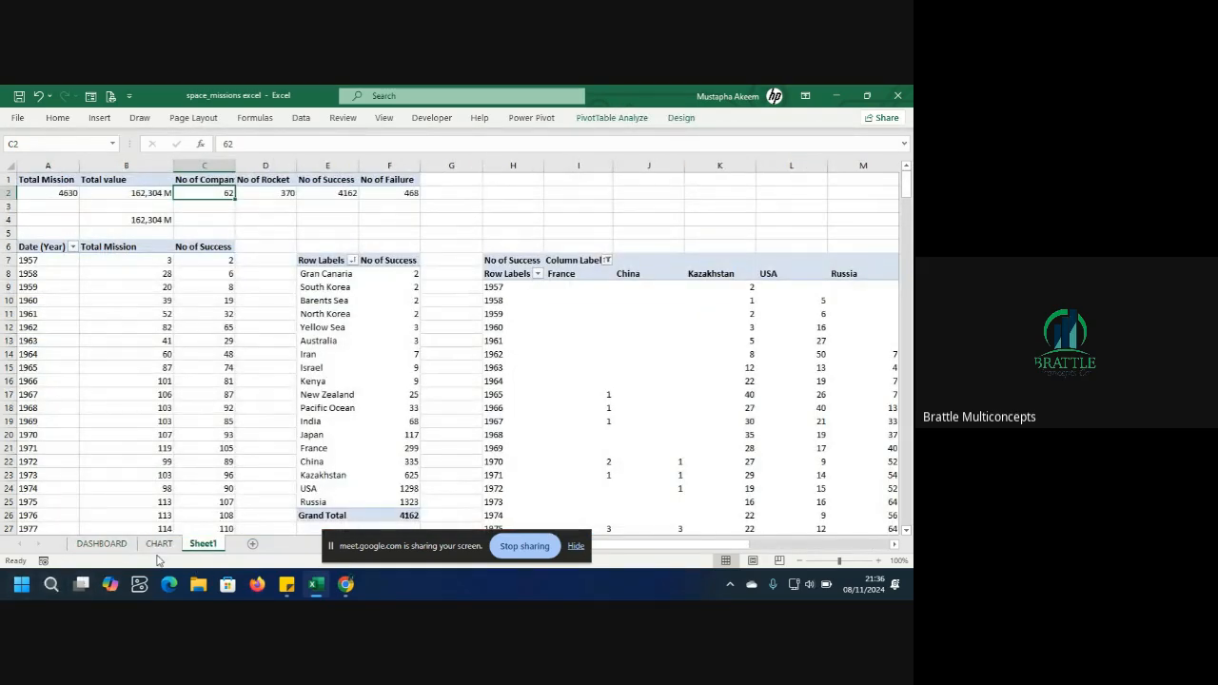
Copy the country column pivot chart from the CHART sheet into the first large dashboard panel and resize it to fit.
left_click(159, 545)
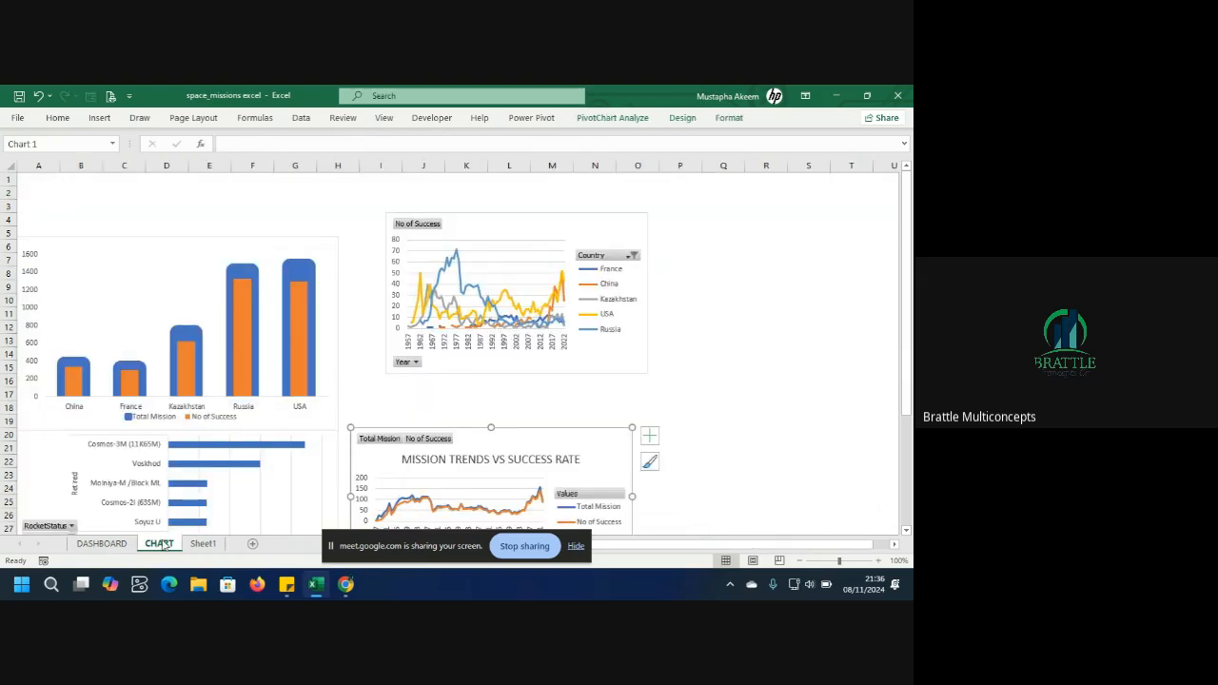
left_click(188, 265)
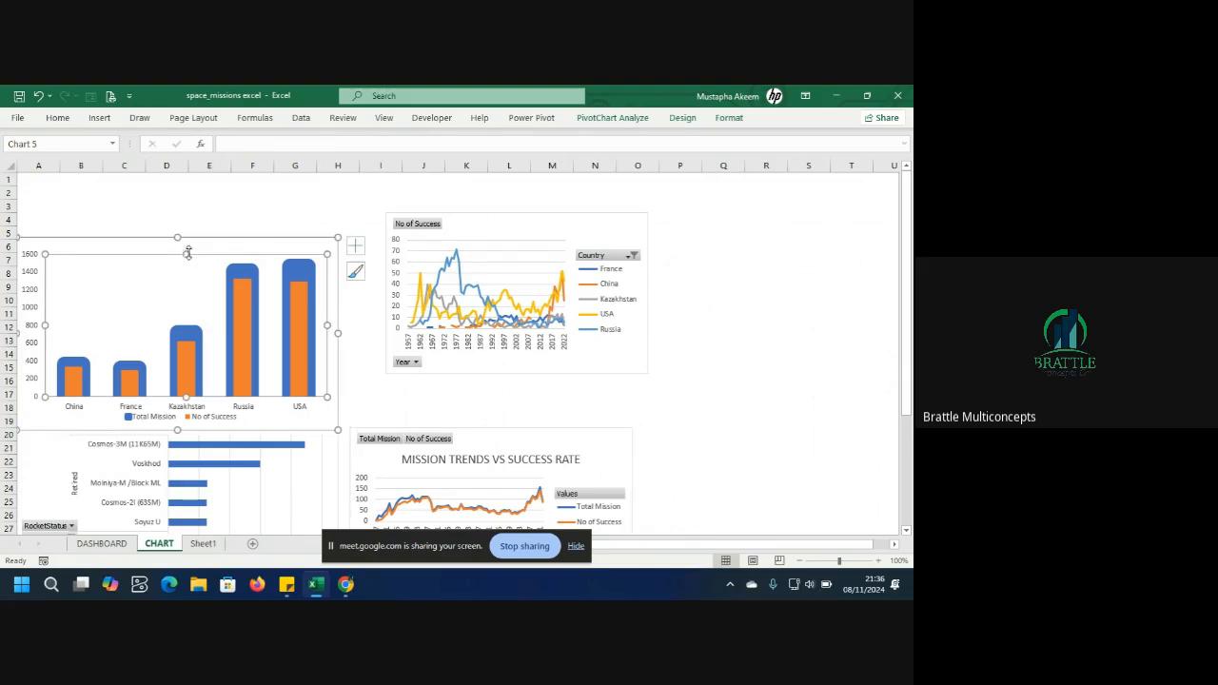
left_click_drag(188, 252, 197, 234)
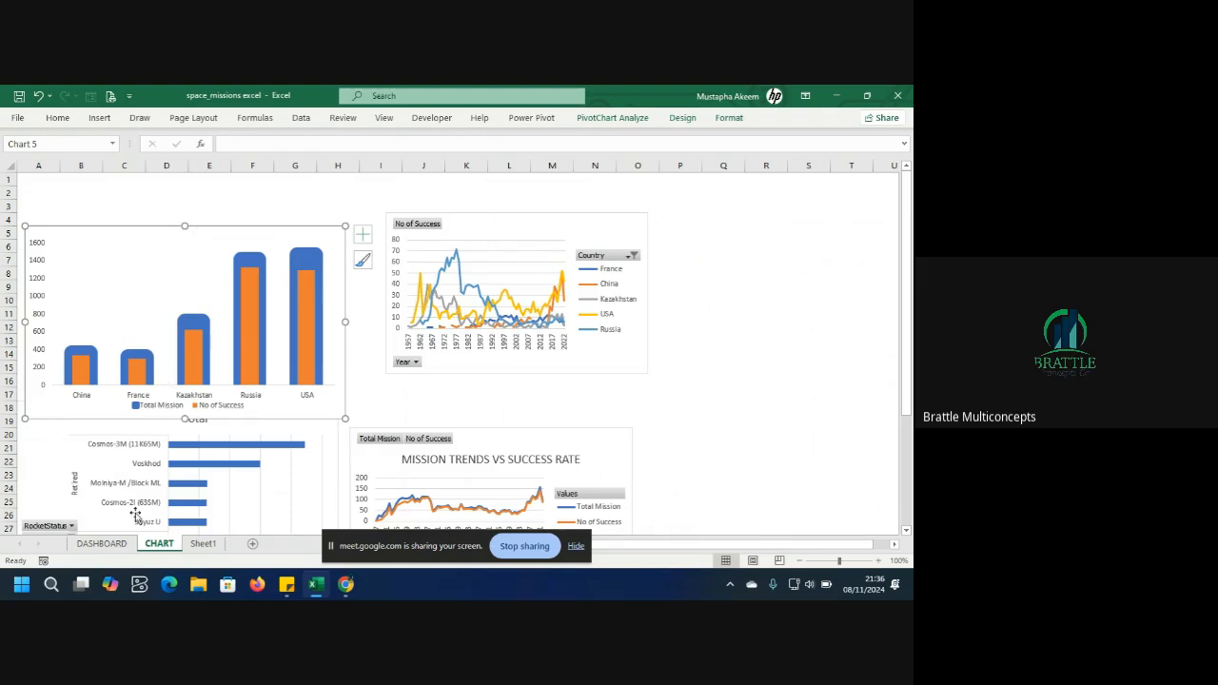
left_click(118, 544)
left_click(167, 359)
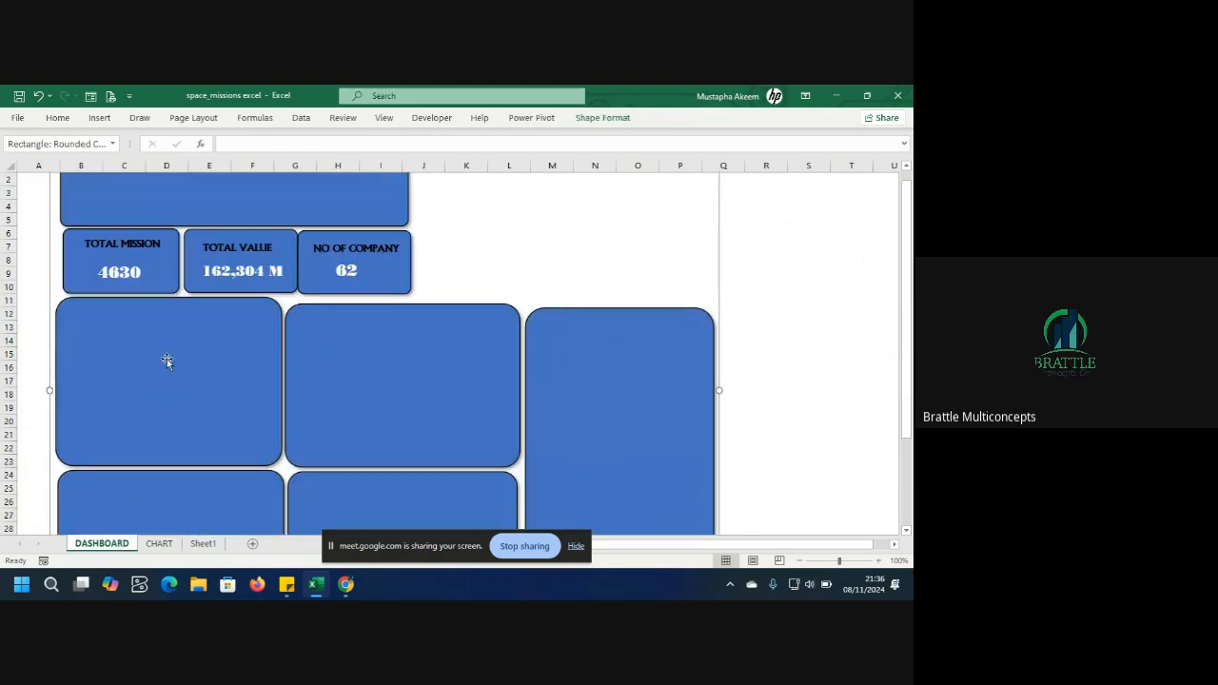
key("ctrl+v")
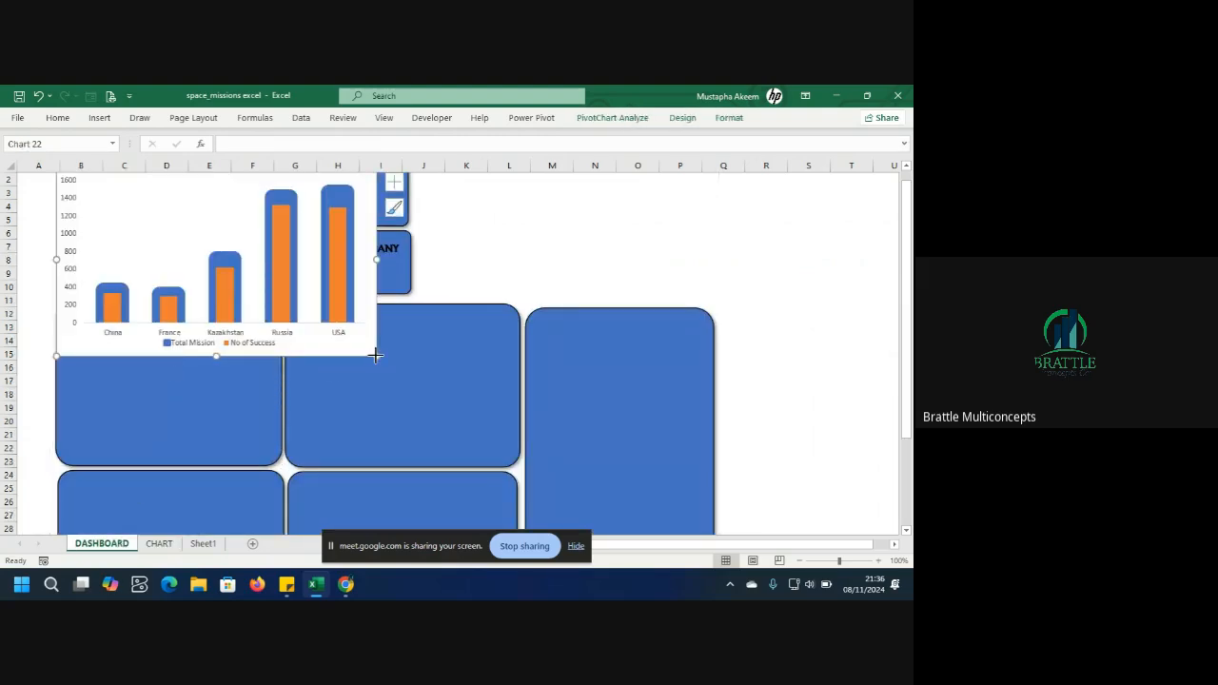
left_click_drag(376, 355, 281, 293)
left_click(169, 193)
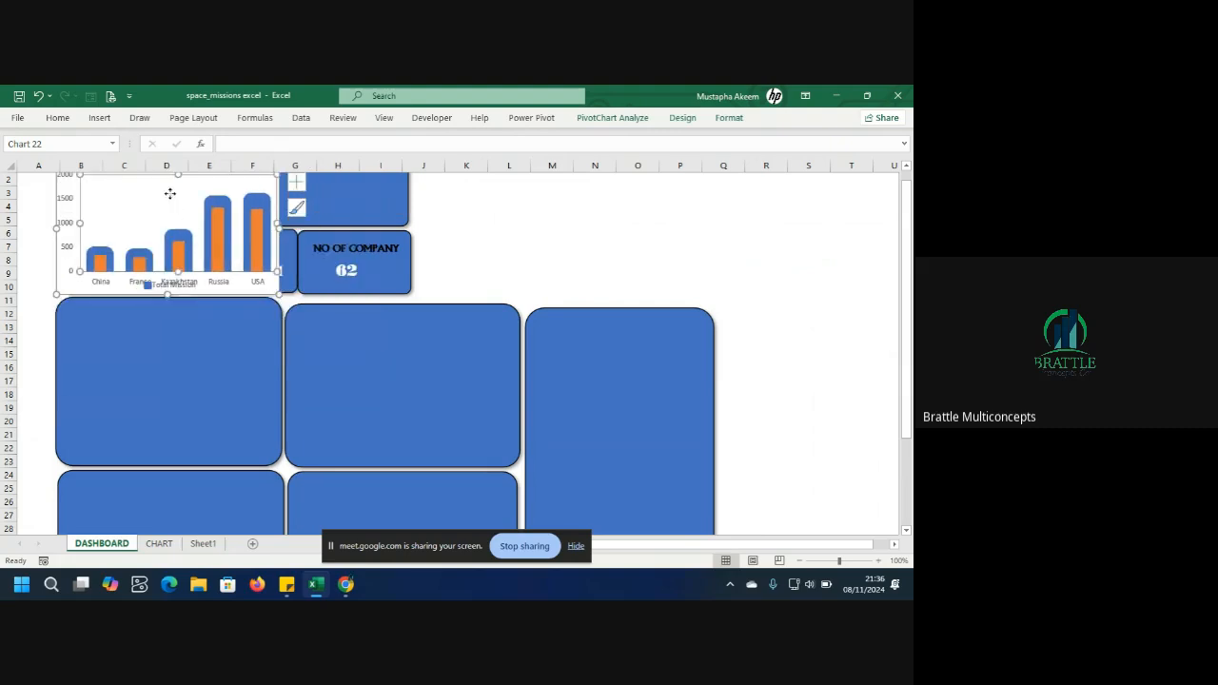
left_click_drag(81, 283, 81, 452)
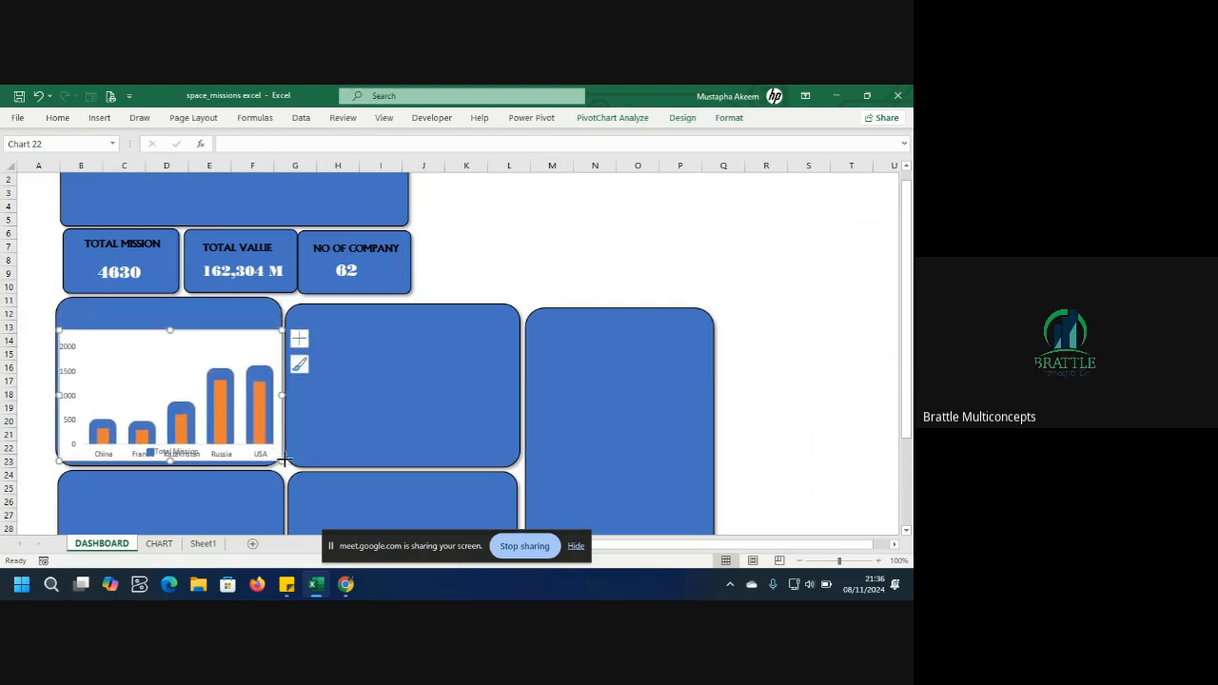
Resize the pasted chart's width so it sits inside the first large dashboard panel.
left_click_drag(283, 461, 272, 456)
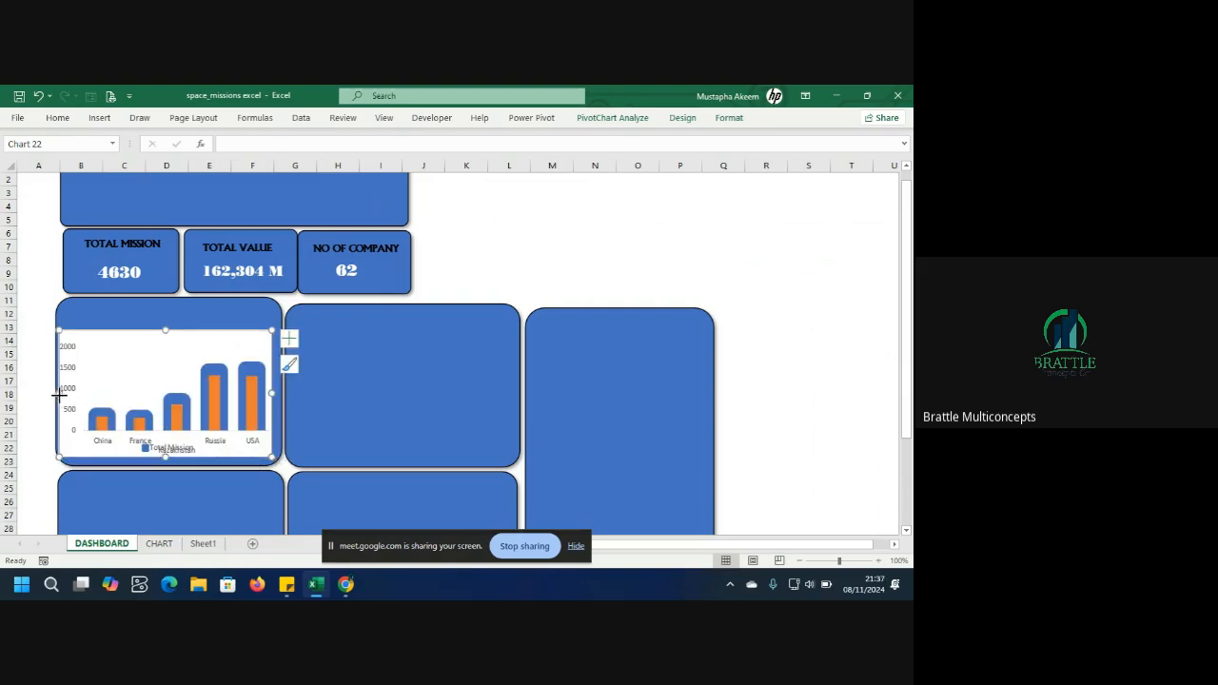
left_click_drag(59, 395, 63, 396)
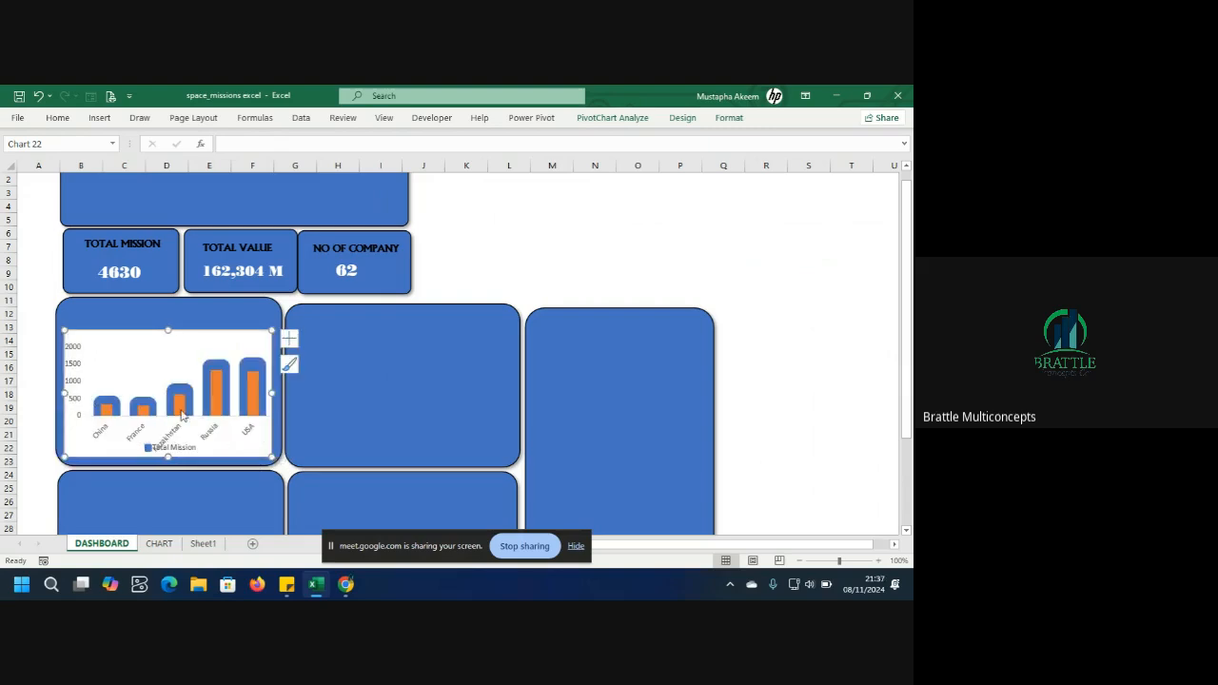
left_click(187, 348)
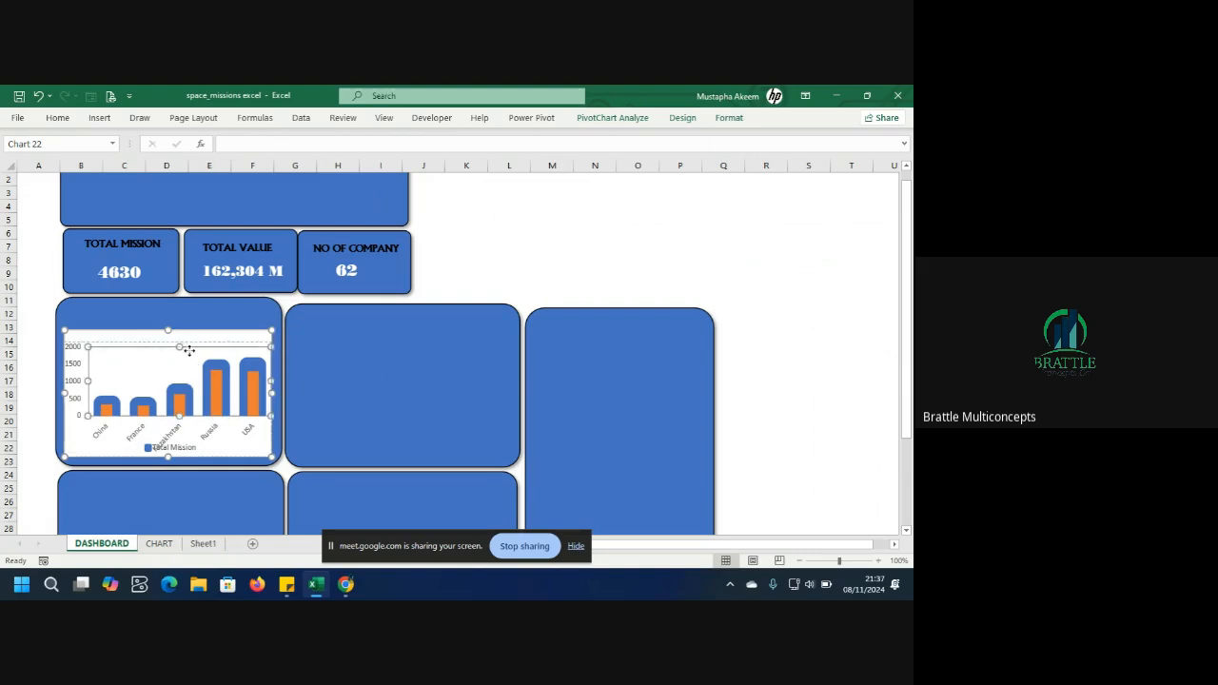
left_click(189, 452)
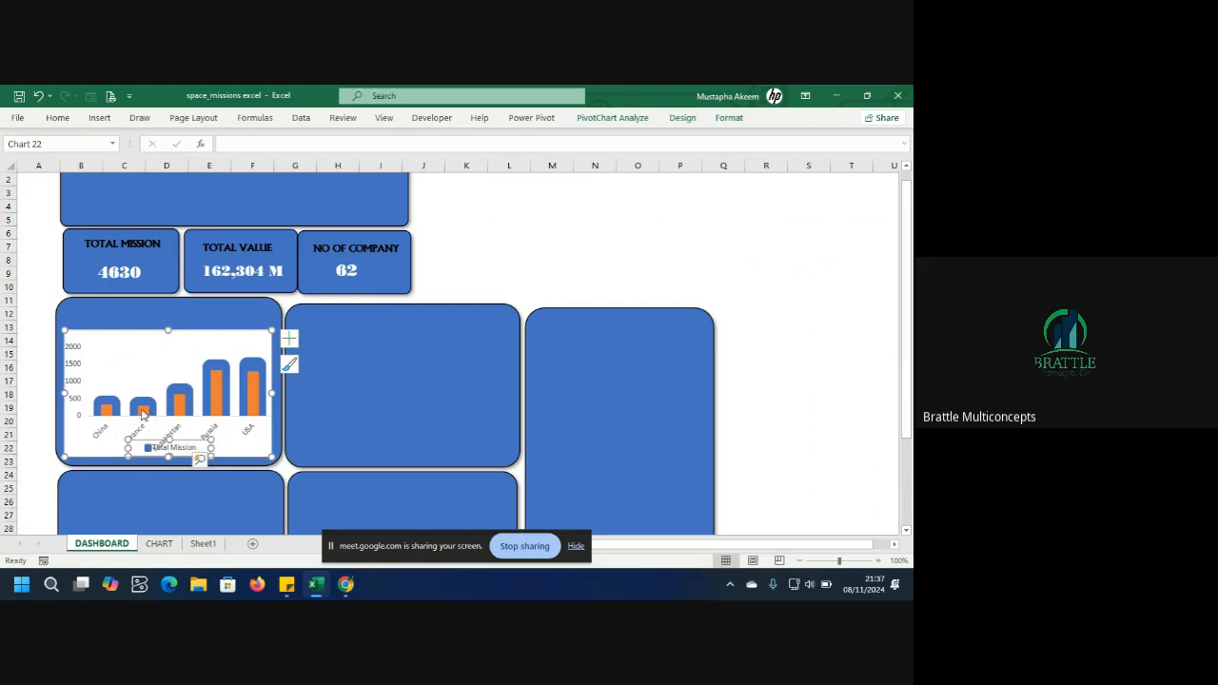
left_click_drag(68, 392, 59, 390)
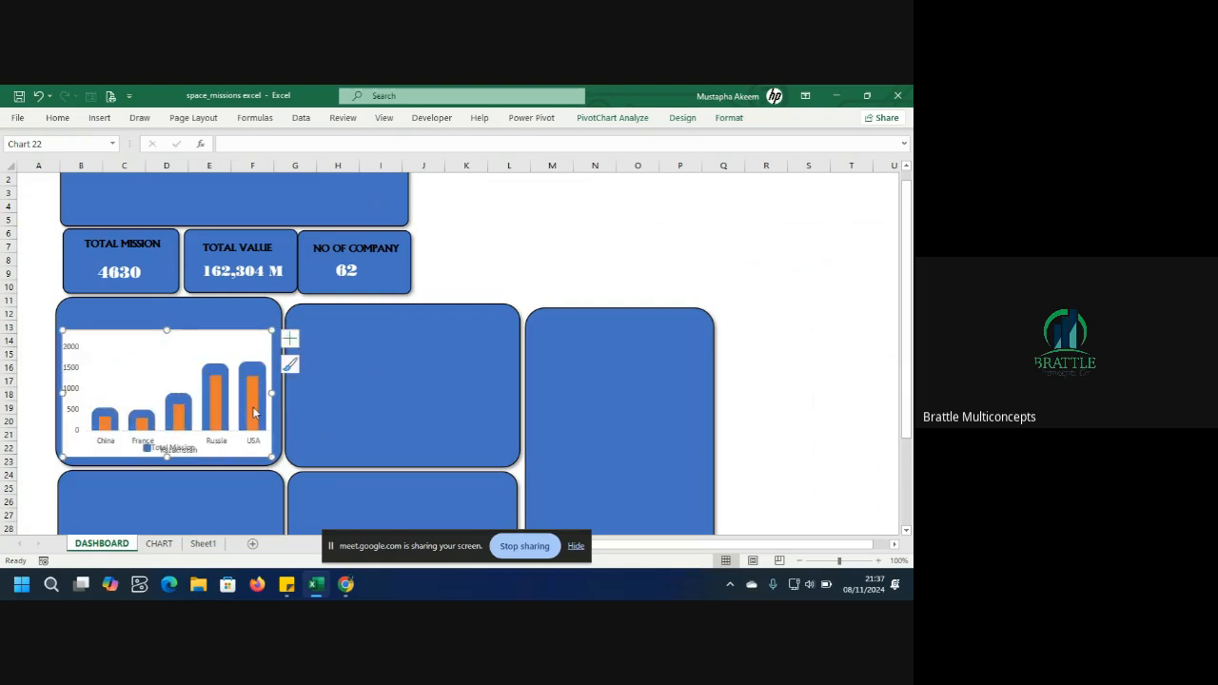
left_click_drag(274, 392, 278, 393)
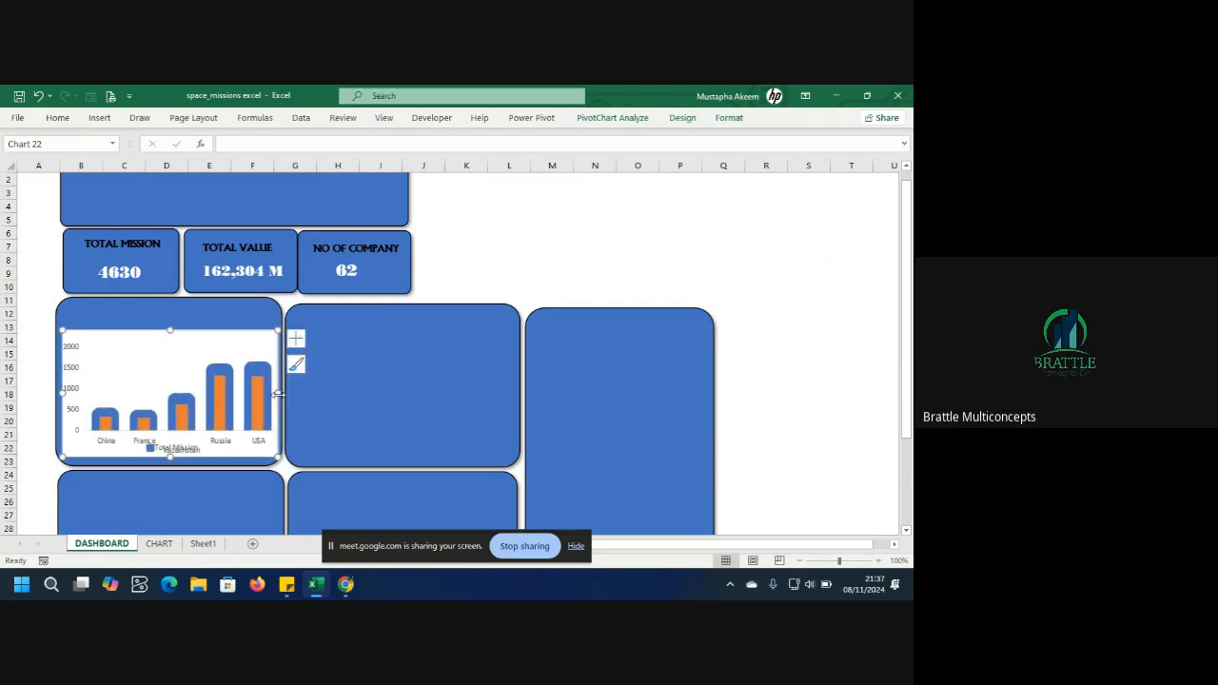
Widen the chart legend so the Total Mission and No of Success entries sit side by side.
left_click(175, 453)
left_click_drag(128, 449, 97, 451)
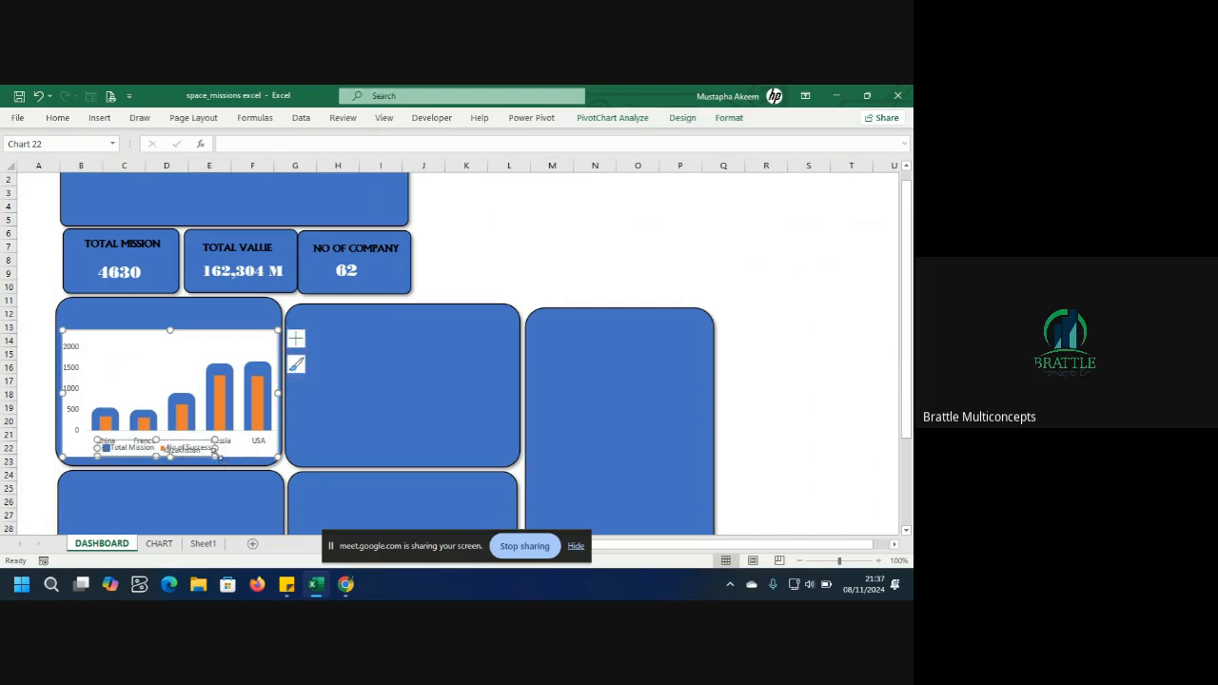
left_click(243, 341)
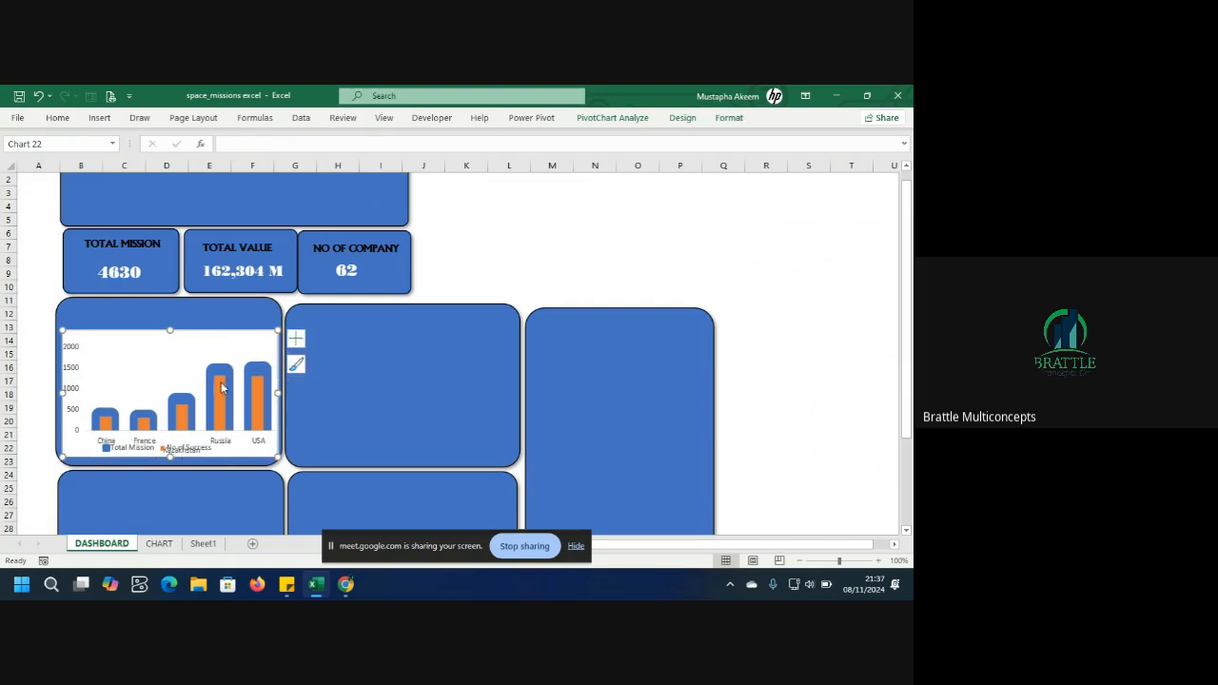
left_click(220, 371)
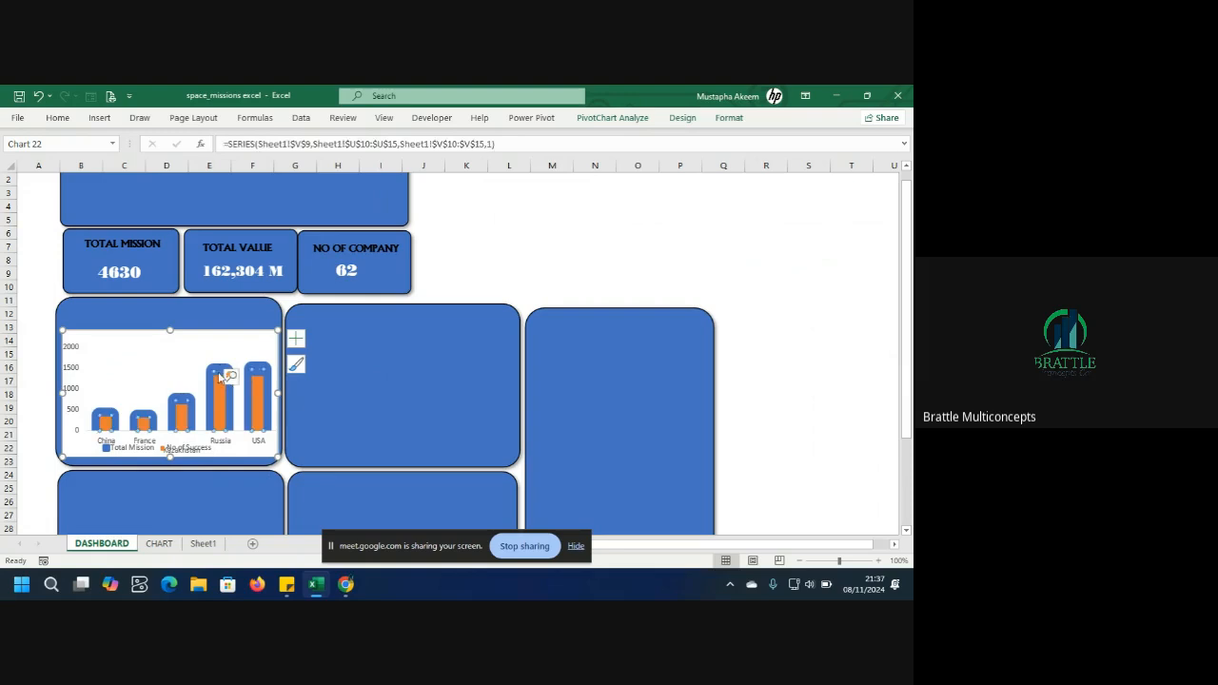
left_click(208, 352)
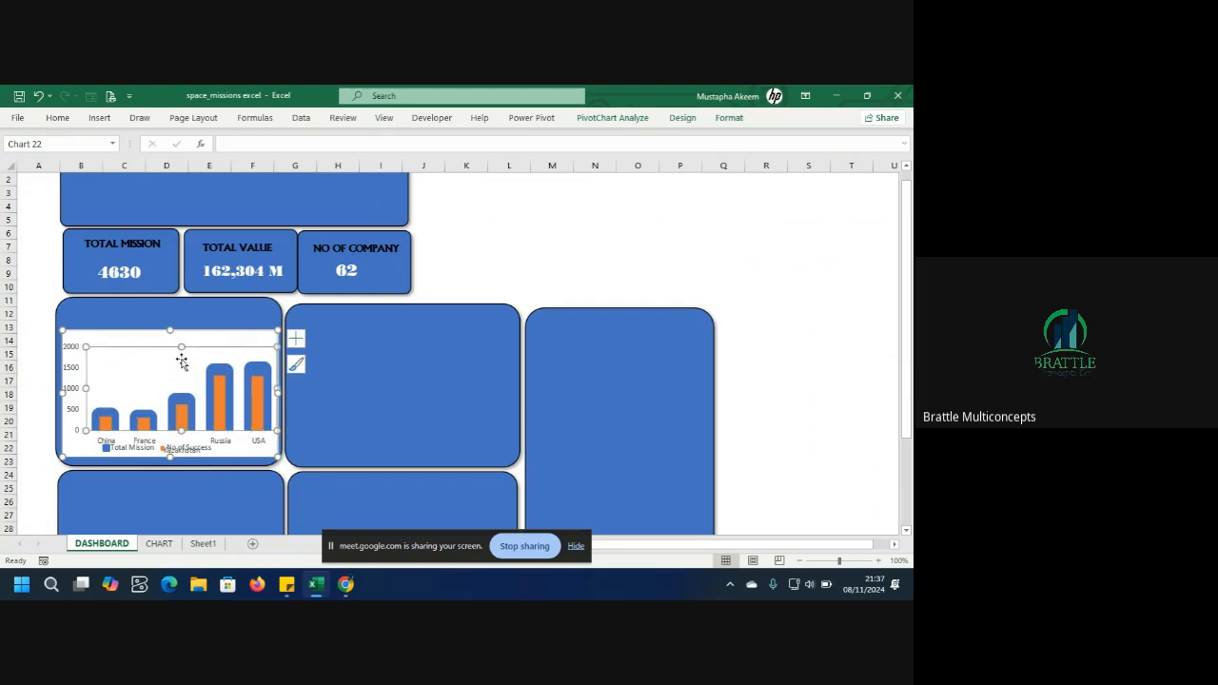
left_click(215, 400)
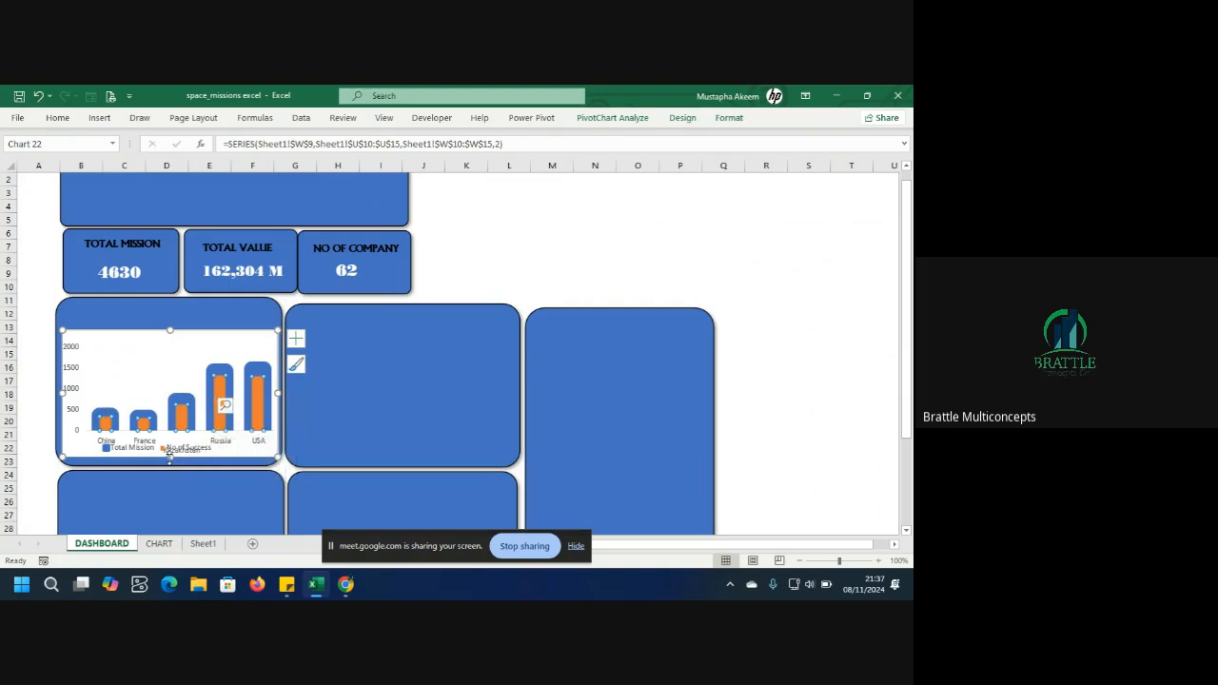
Stretch the chart vertically so it fills the height of the panel.
left_click_drag(170, 457, 168, 470)
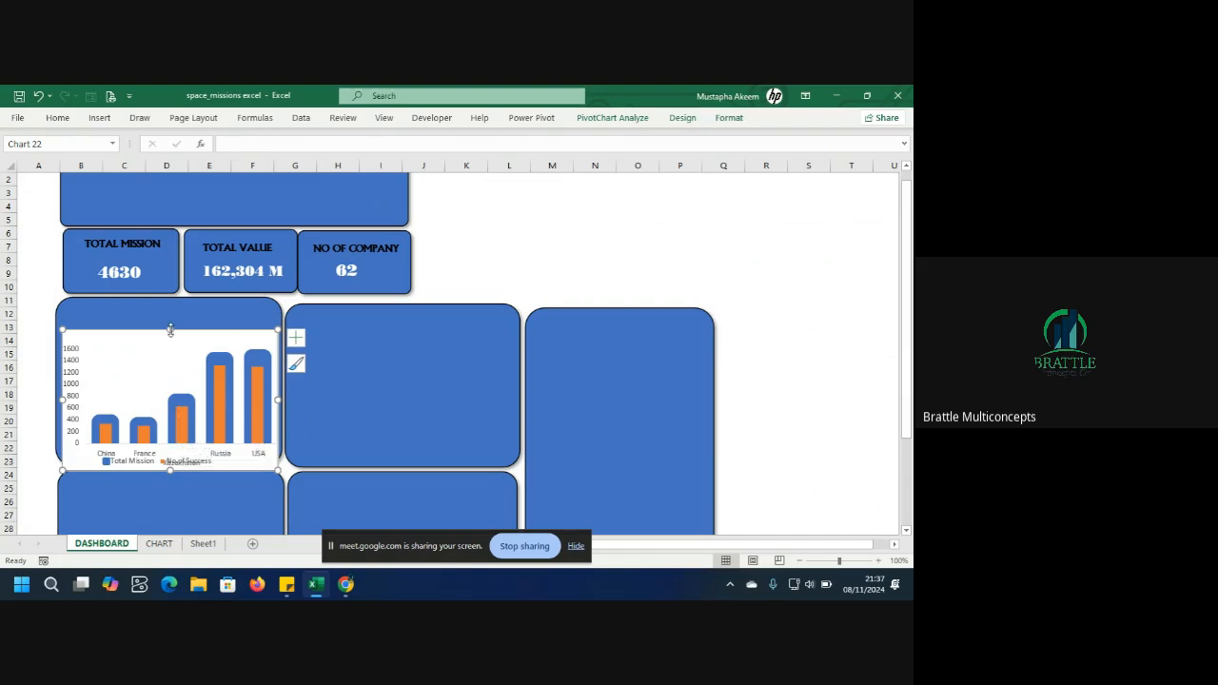
left_click_drag(170, 329, 169, 309)
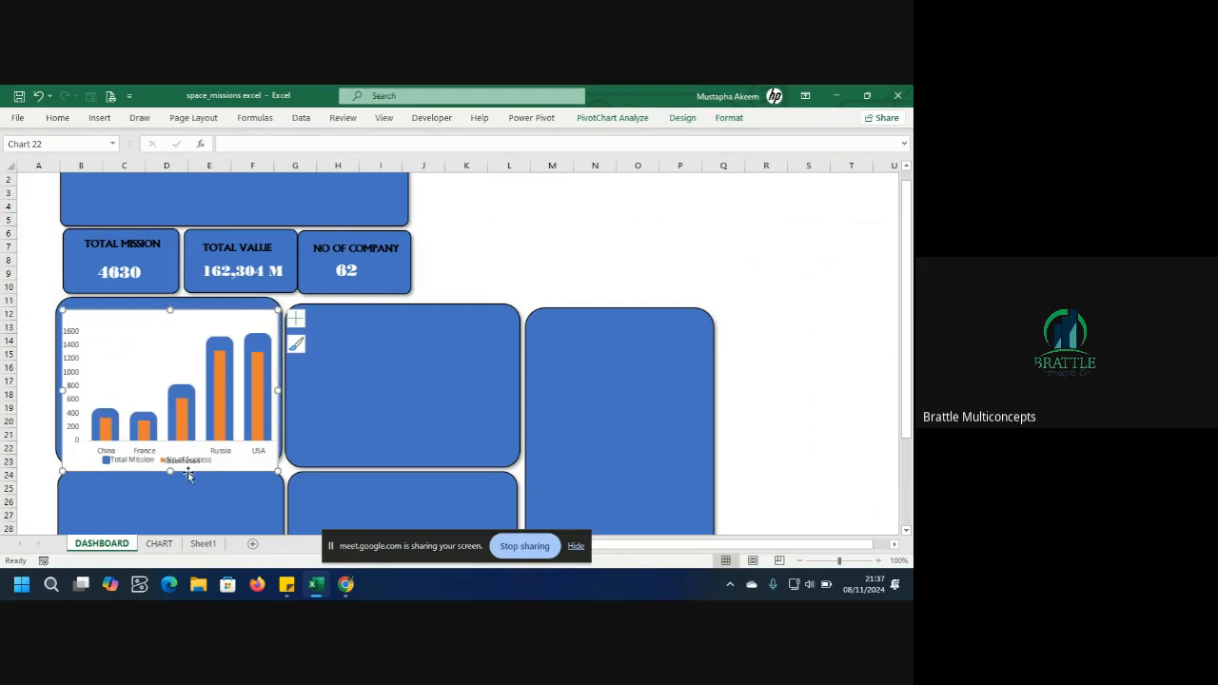
left_click_drag(170, 470, 170, 462)
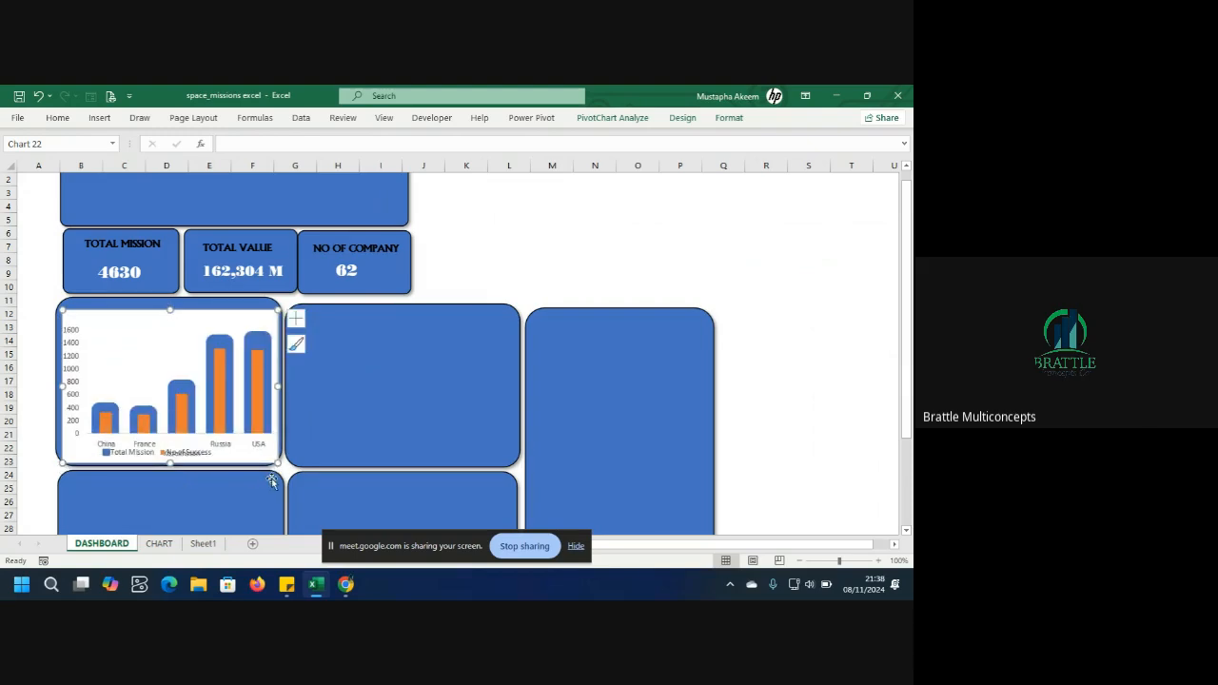
left_click_drag(277, 463, 274, 461)
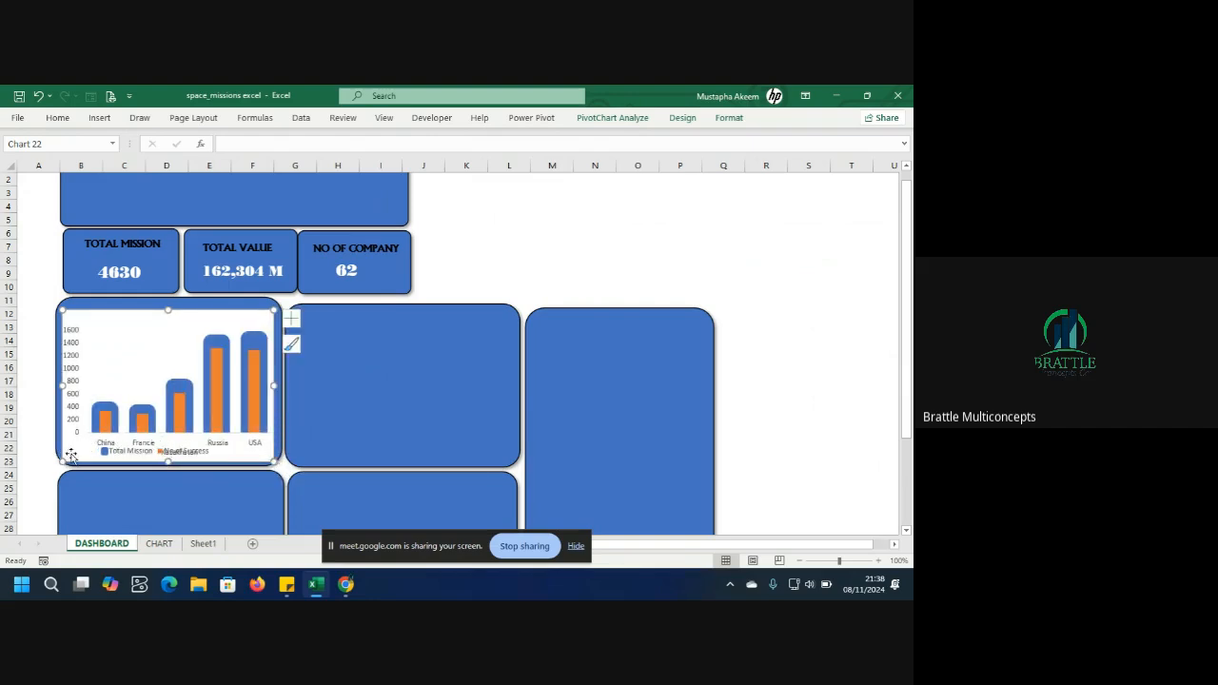
Set the chart's plot area fill to No Fill.
left_click(140, 361)
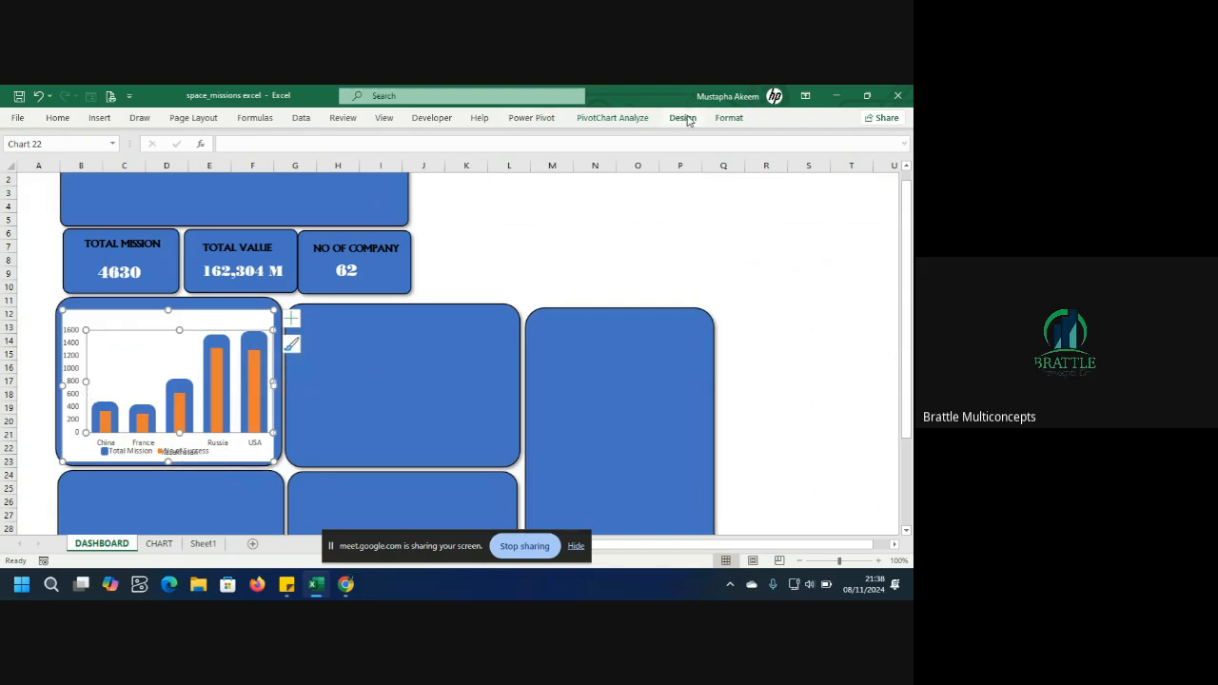
left_click(728, 118)
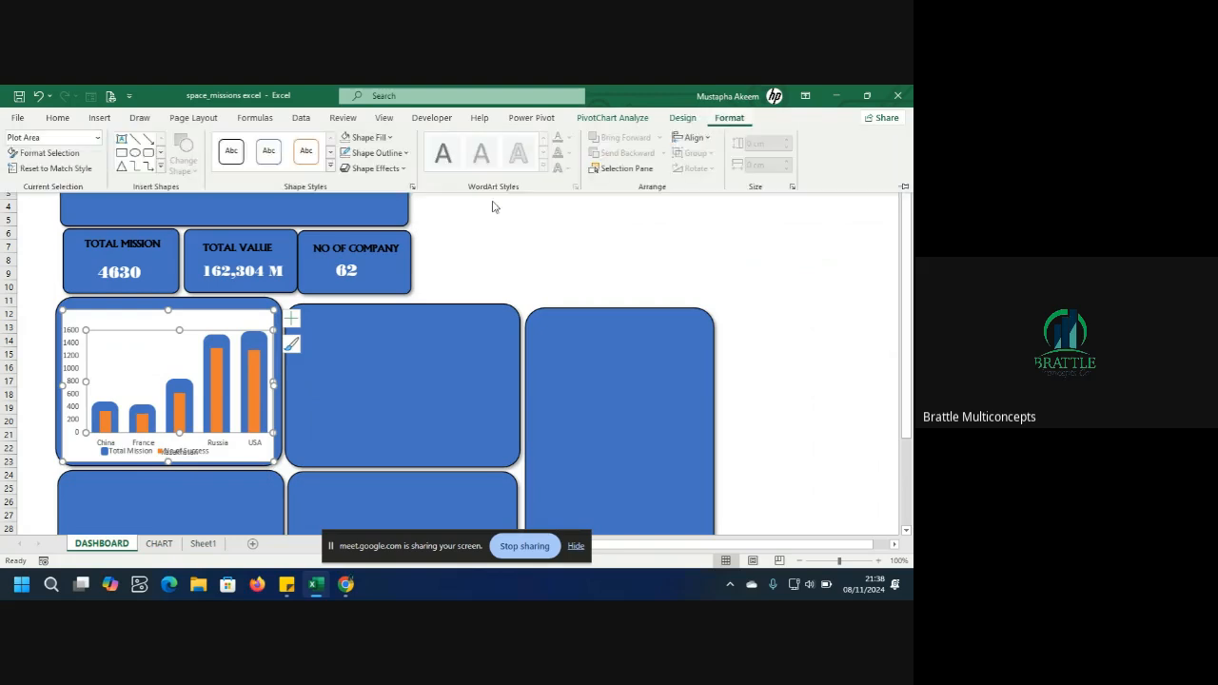
left_click(401, 153)
left_click(393, 140)
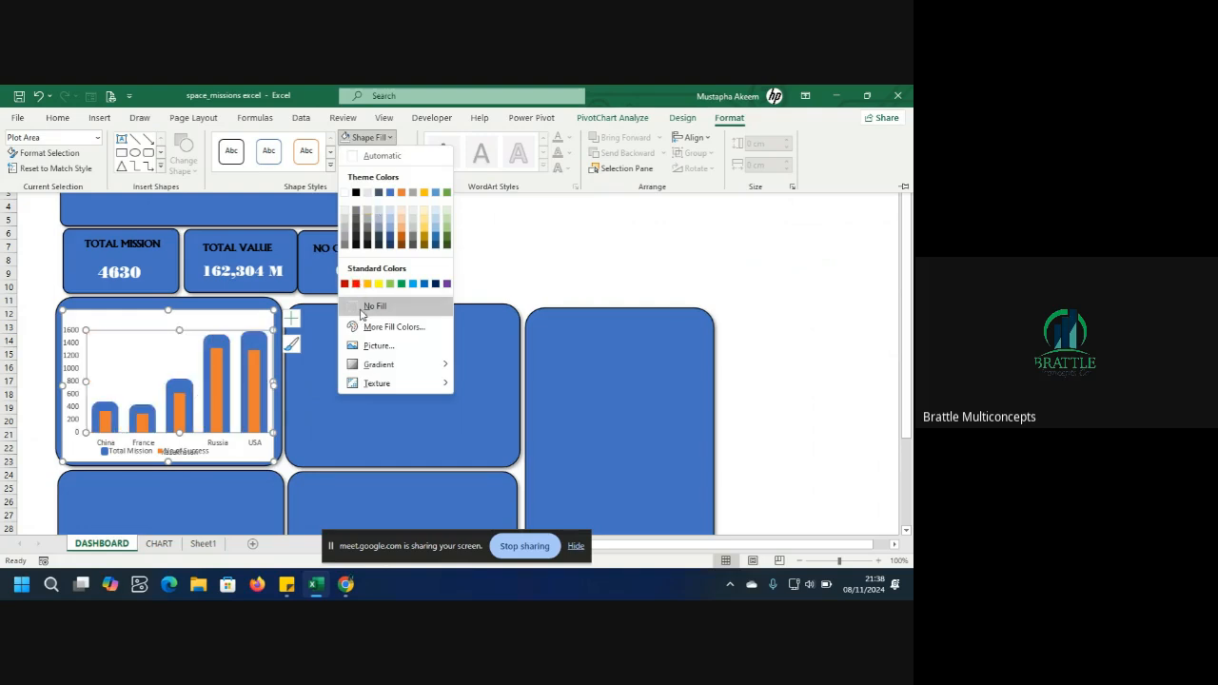
left_click(361, 313)
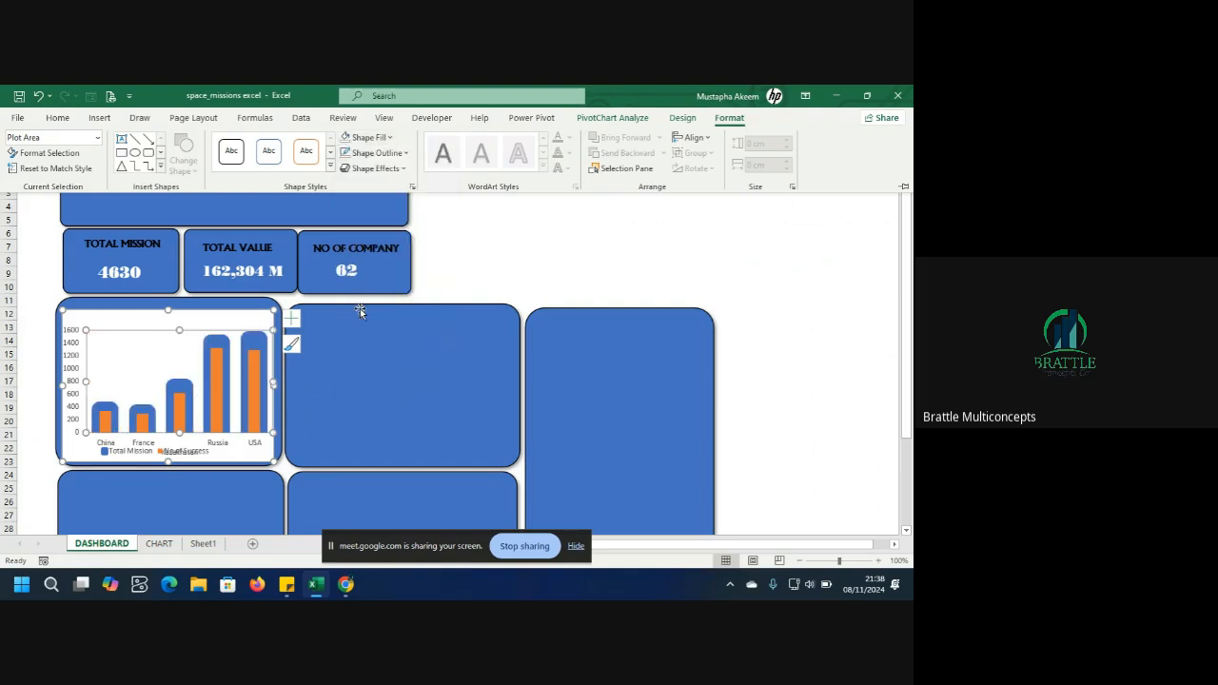
left_click(189, 327)
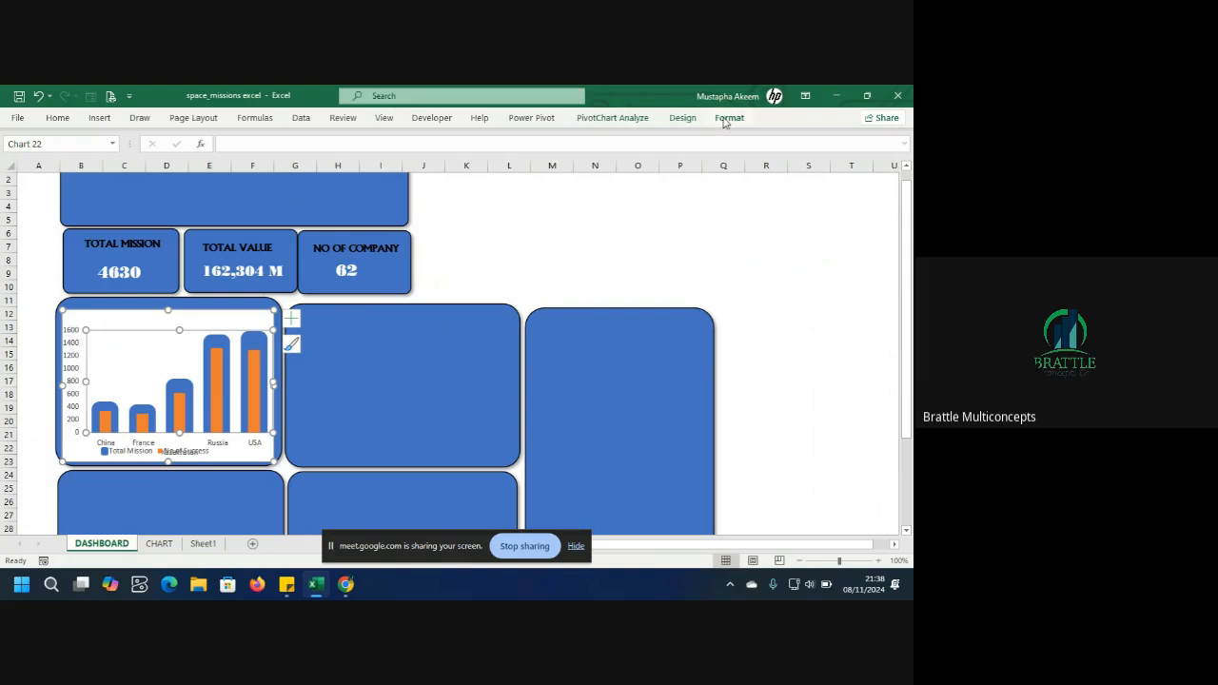
left_click(686, 118)
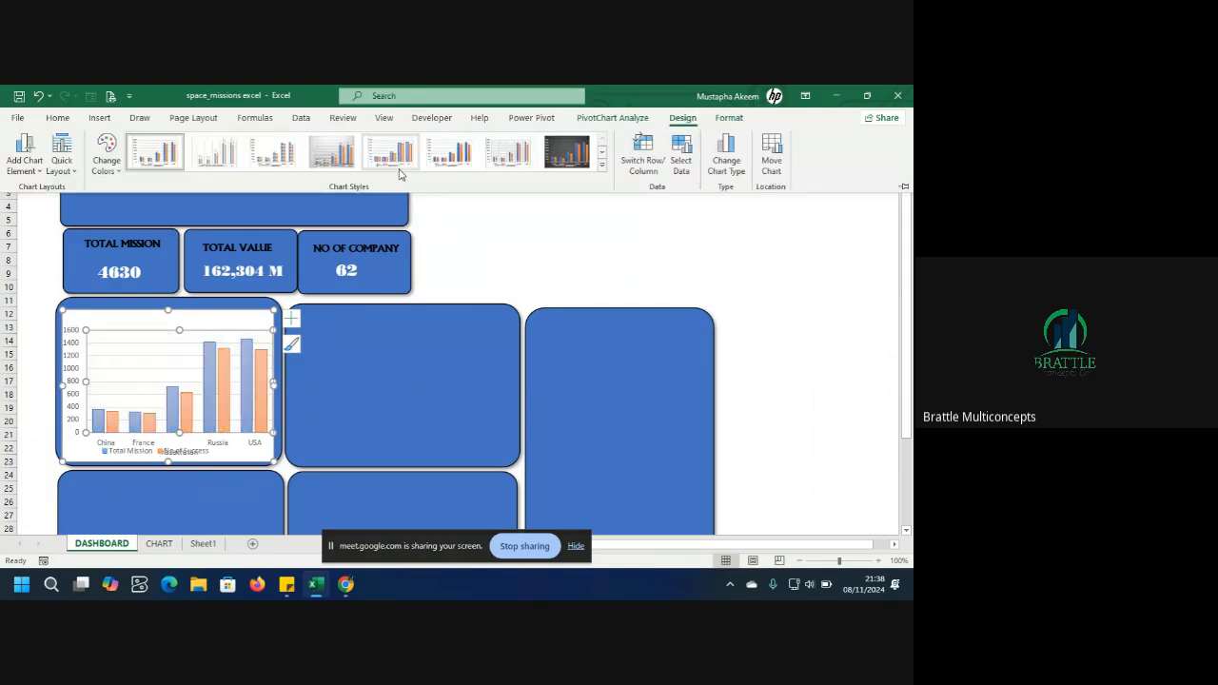
left_click(729, 118)
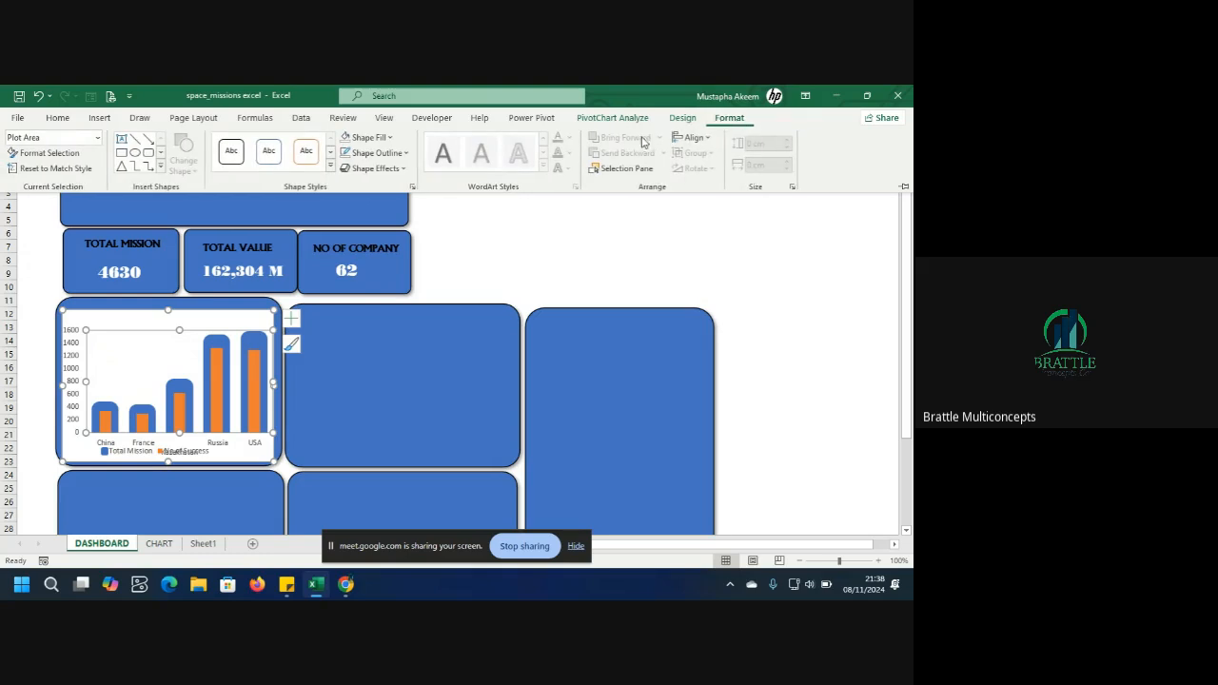
left_click(385, 141)
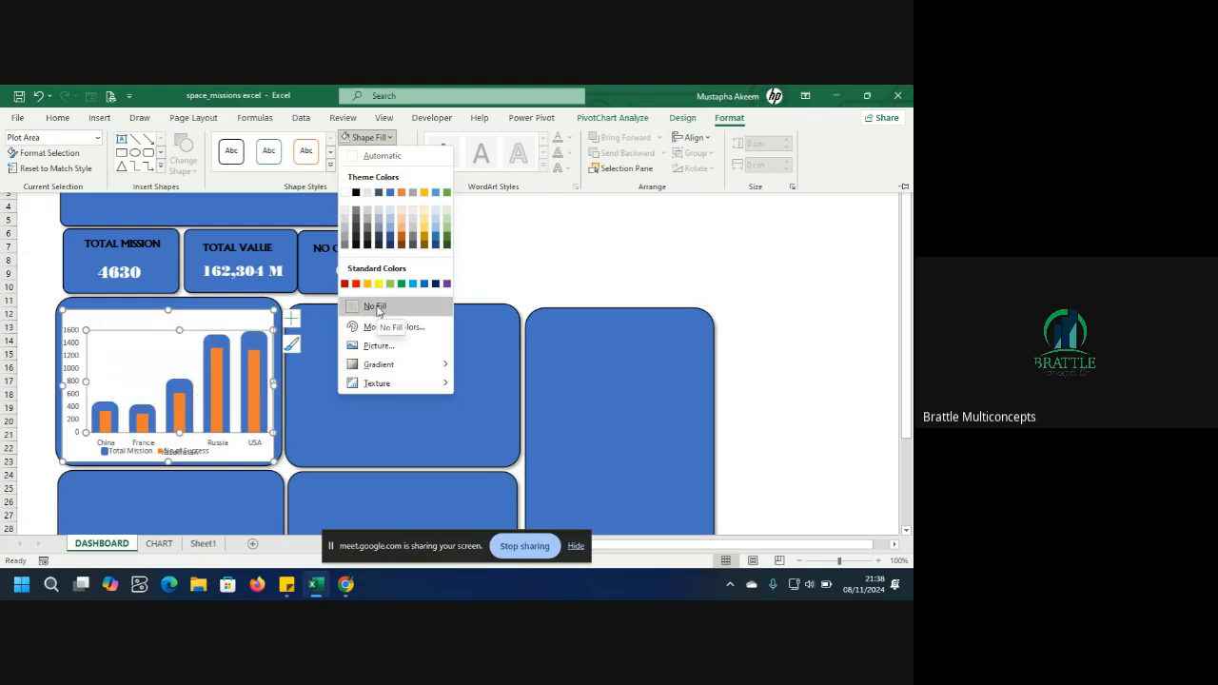
left_click(375, 307)
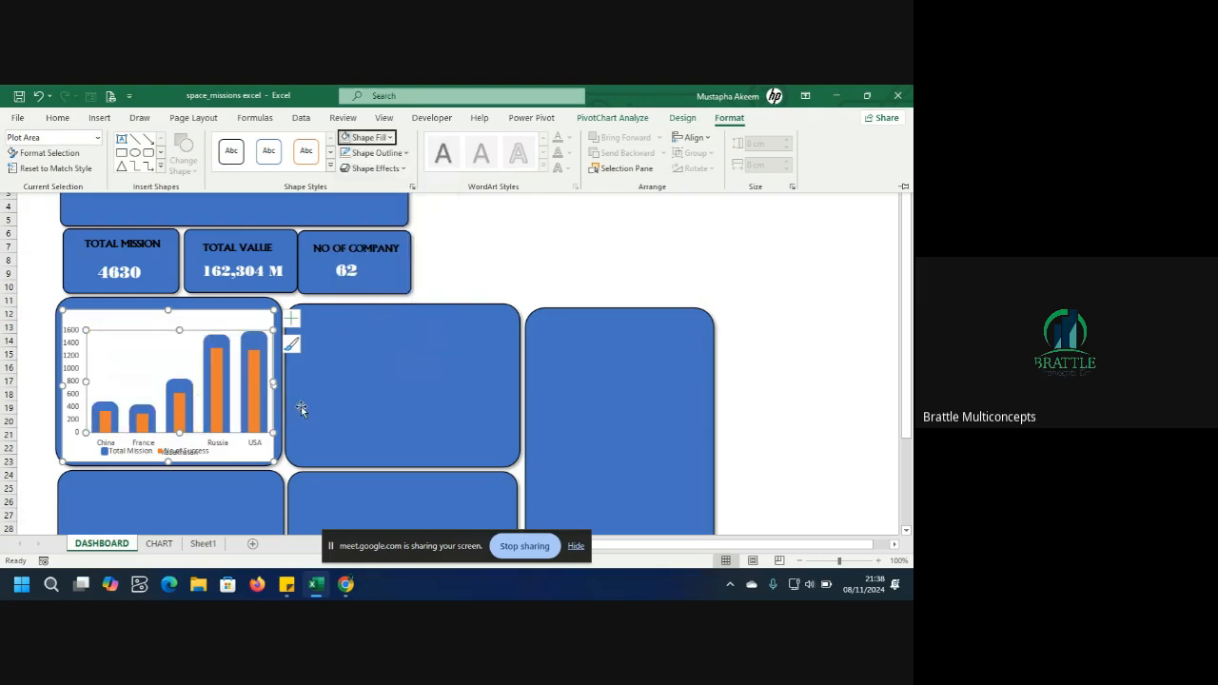
key("ctrl+F1")
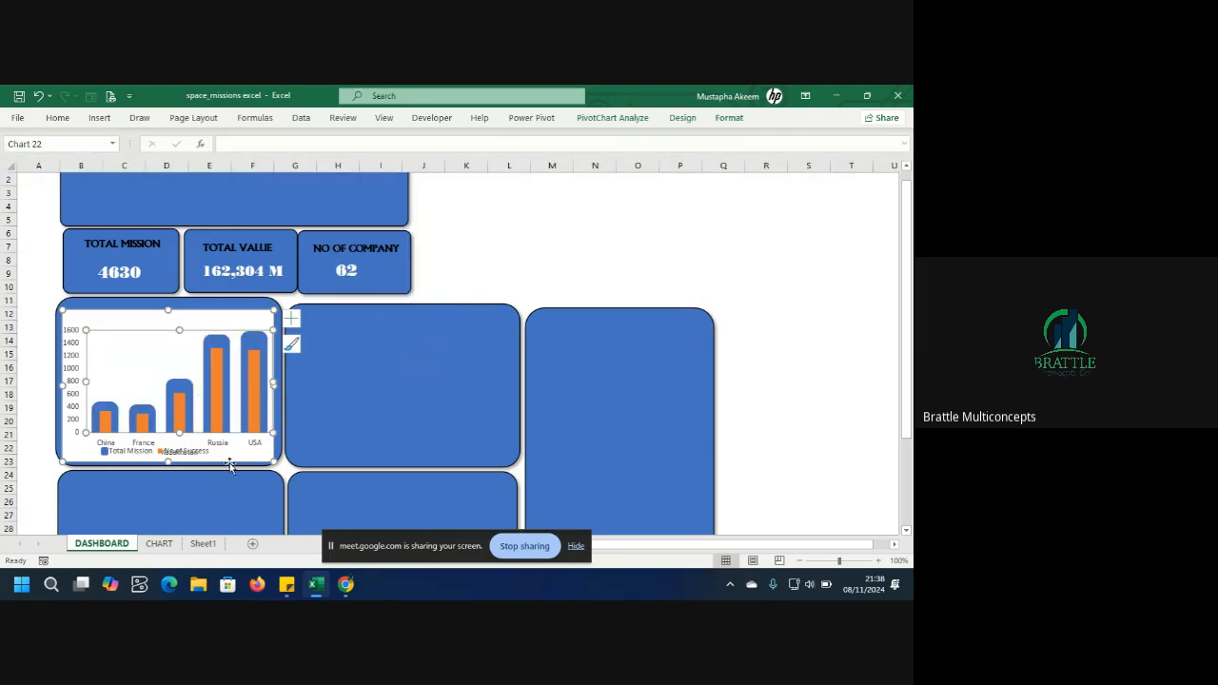
Try setting the chart area's fill to No Fill, then undo the change.
left_click(230, 457)
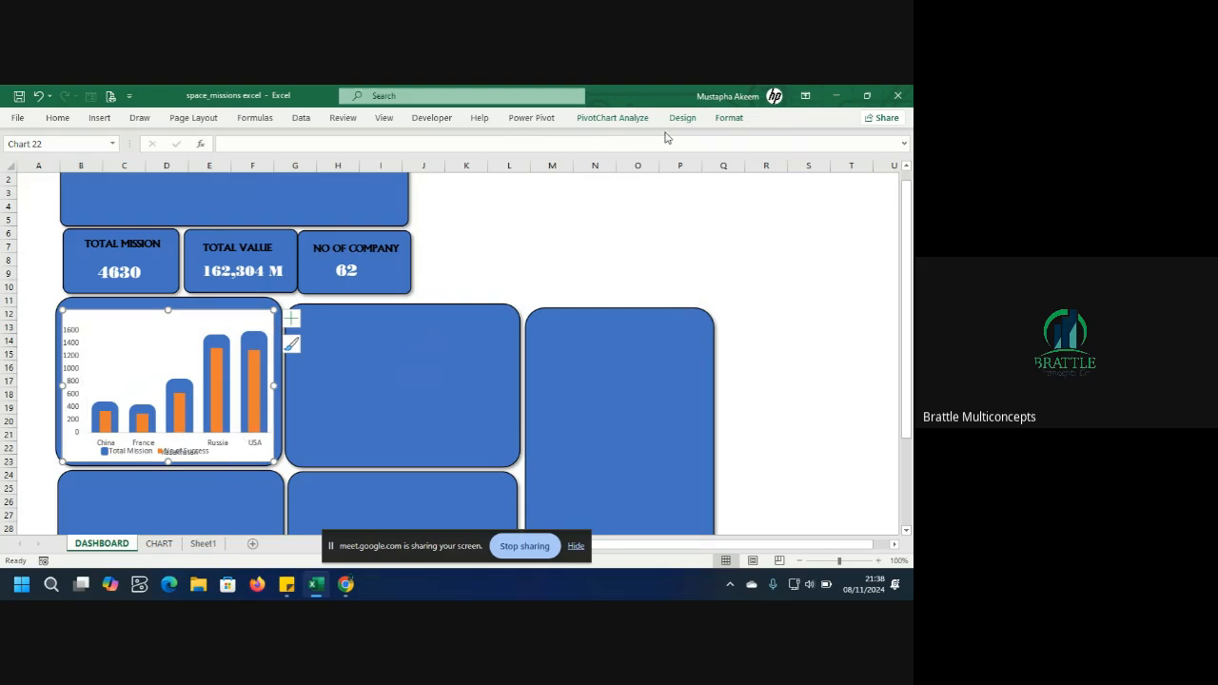
left_click(730, 118)
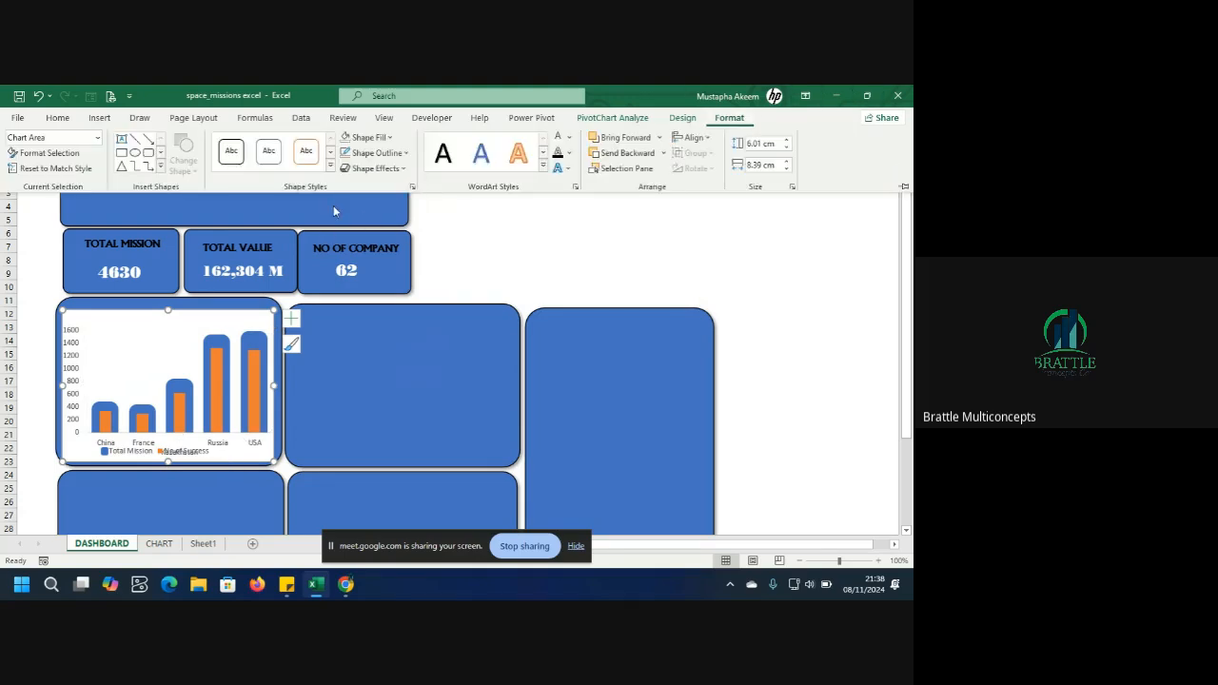
left_click(389, 139)
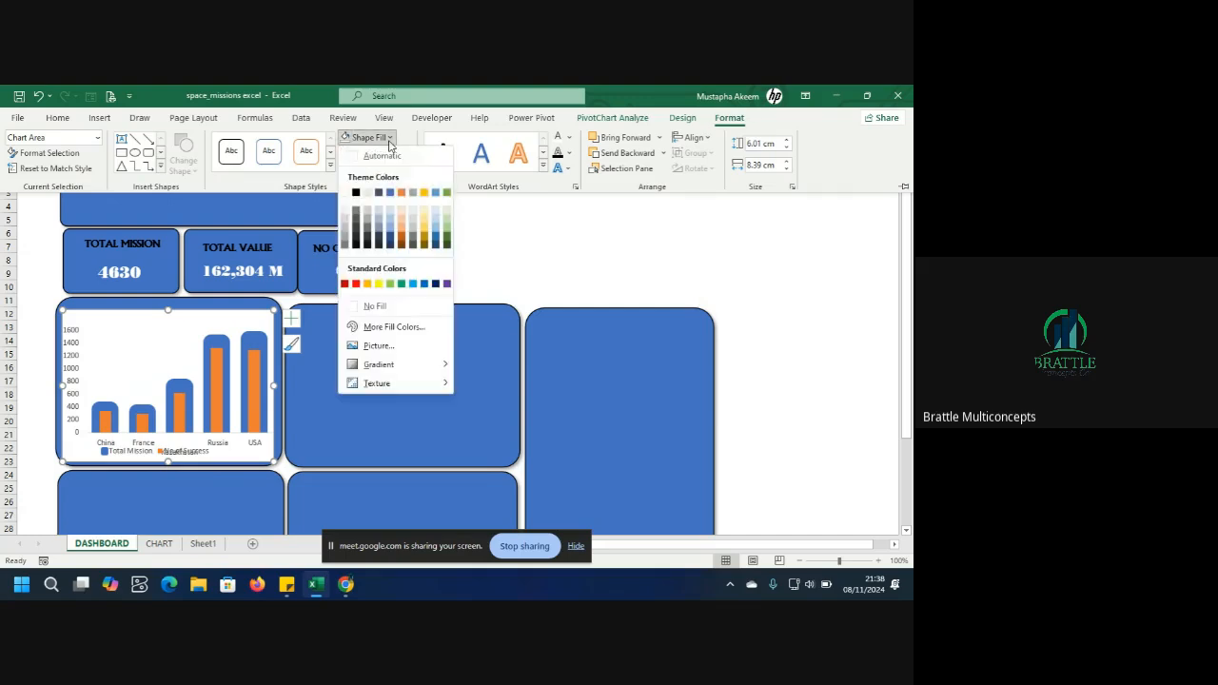
left_click(354, 309)
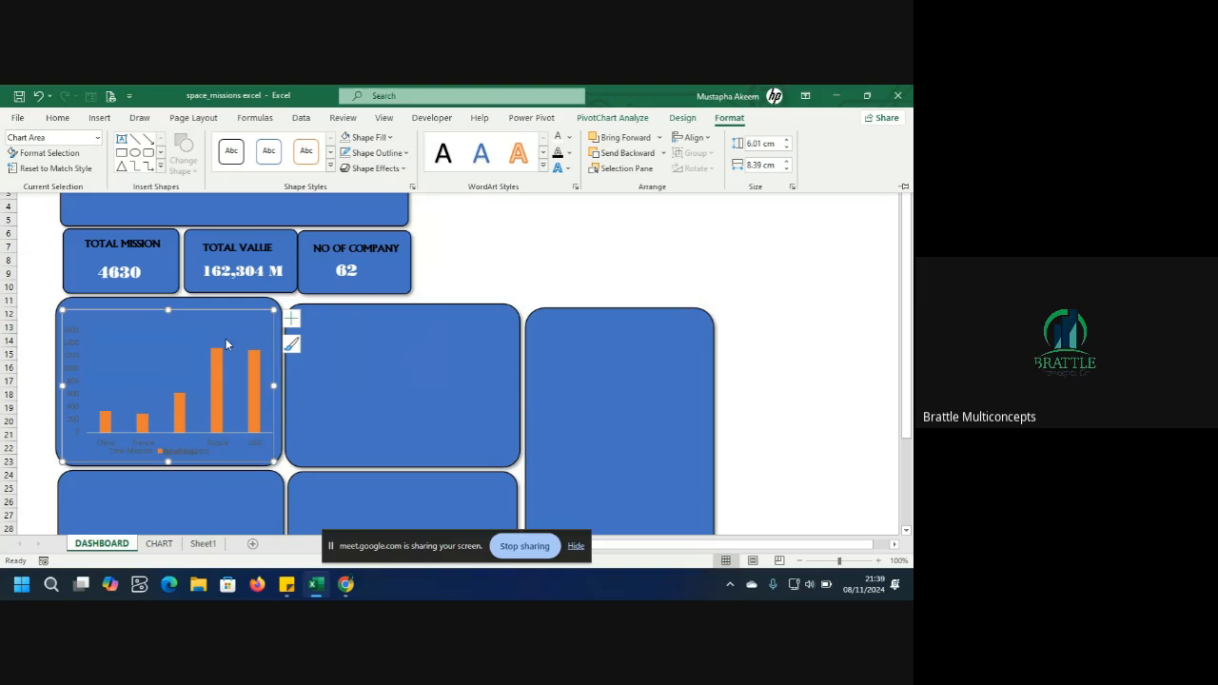
key("ctrl+F1")
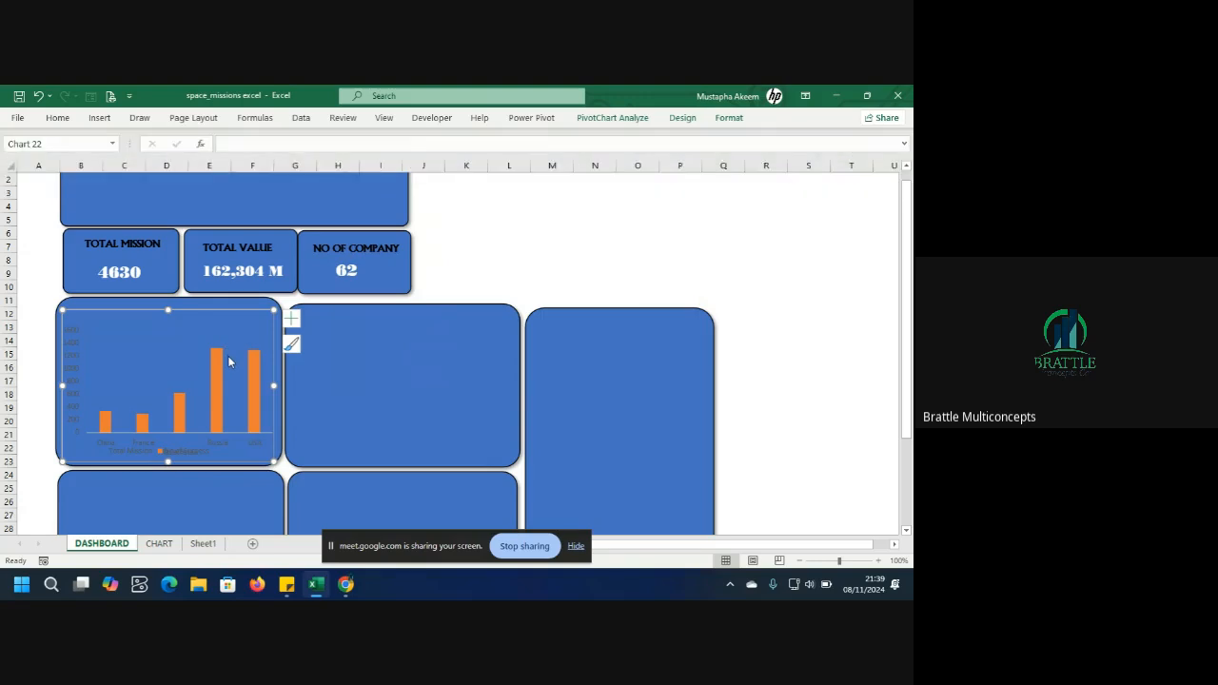
mouse_move(228, 360)
left_click_drag(64, 461, 63, 456)
left_click(186, 352)
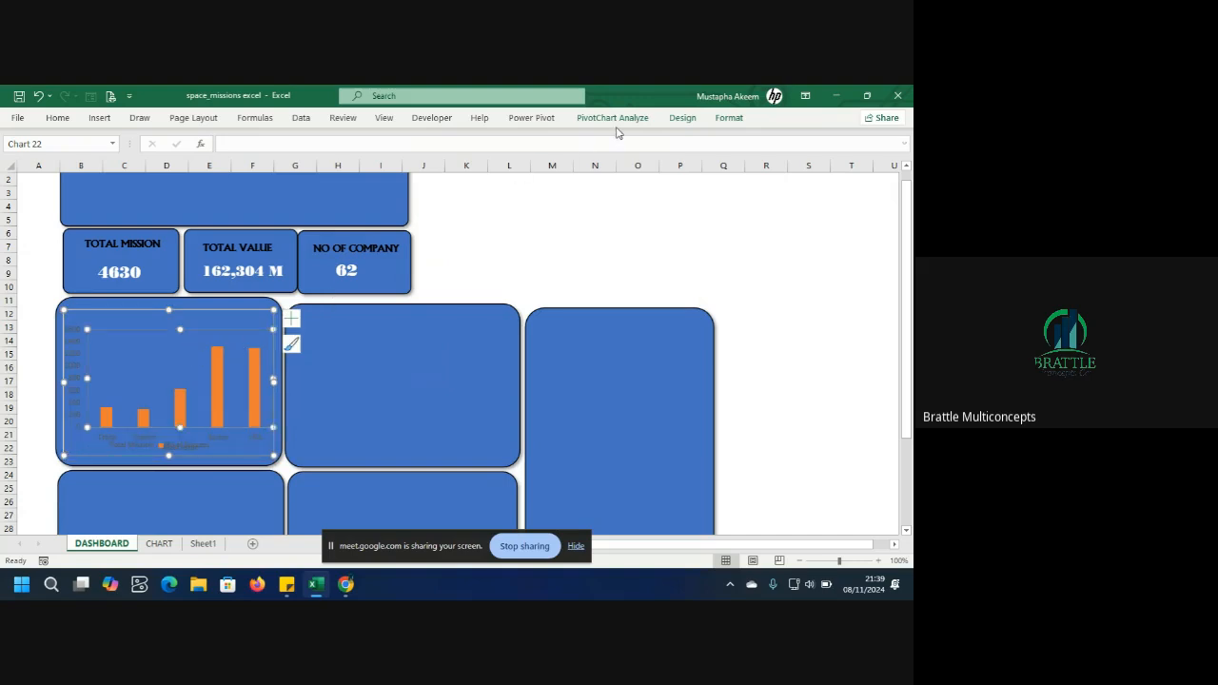
key("ctrl+z")
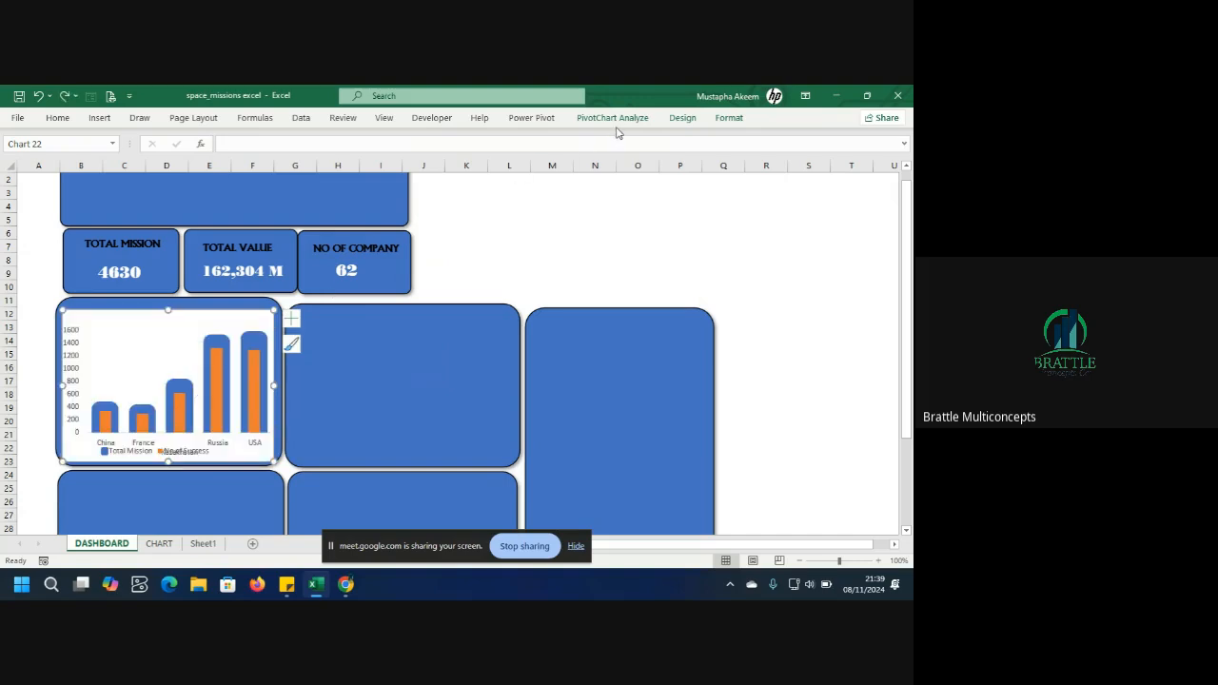
Try applying a solid theme-colour fill to the Total Mission series of the bar chart.
left_click(255, 348)
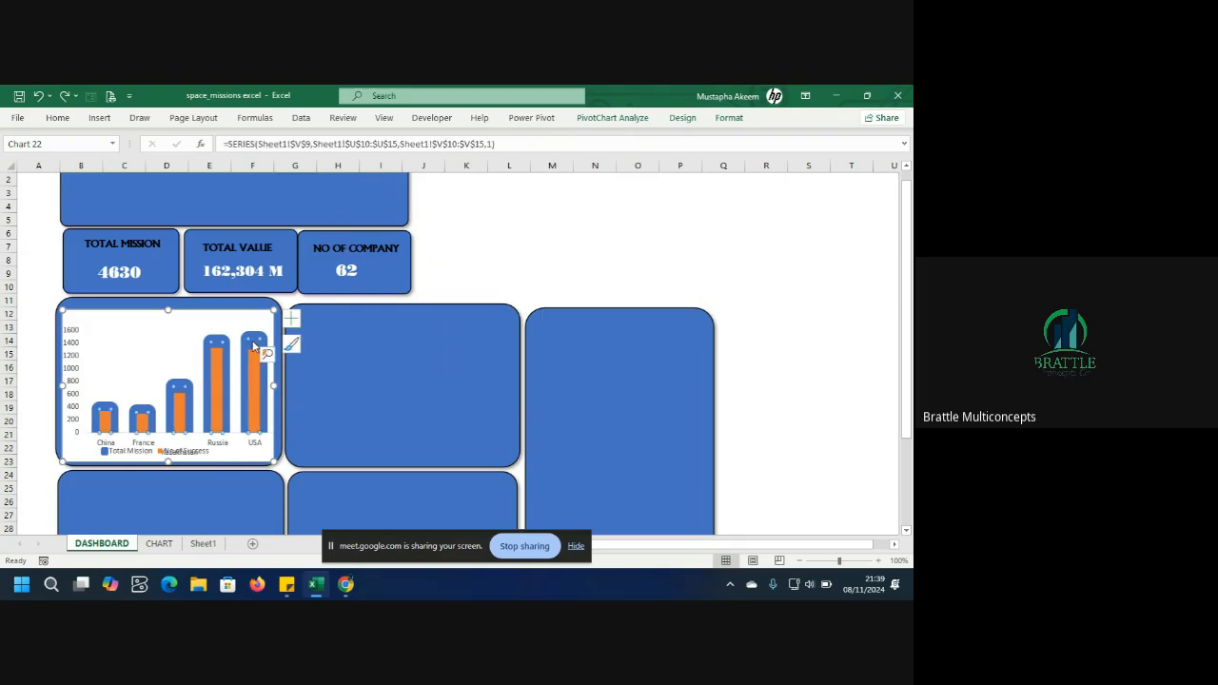
right_click(255, 348)
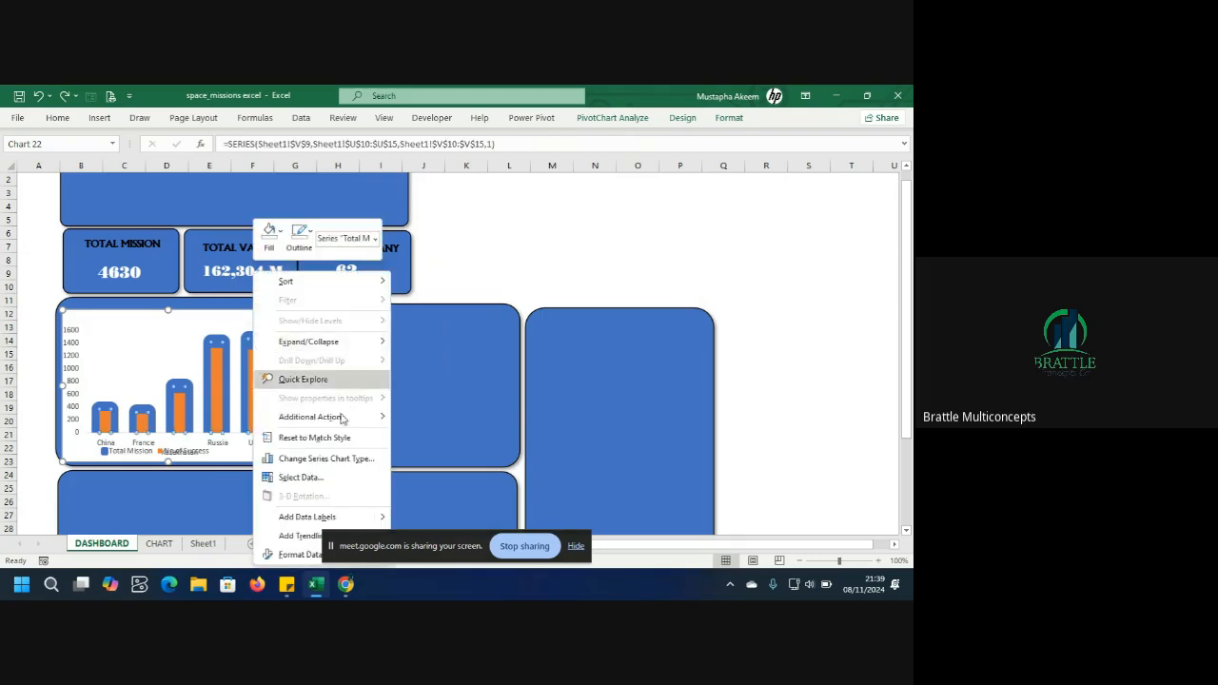
left_click(299, 555)
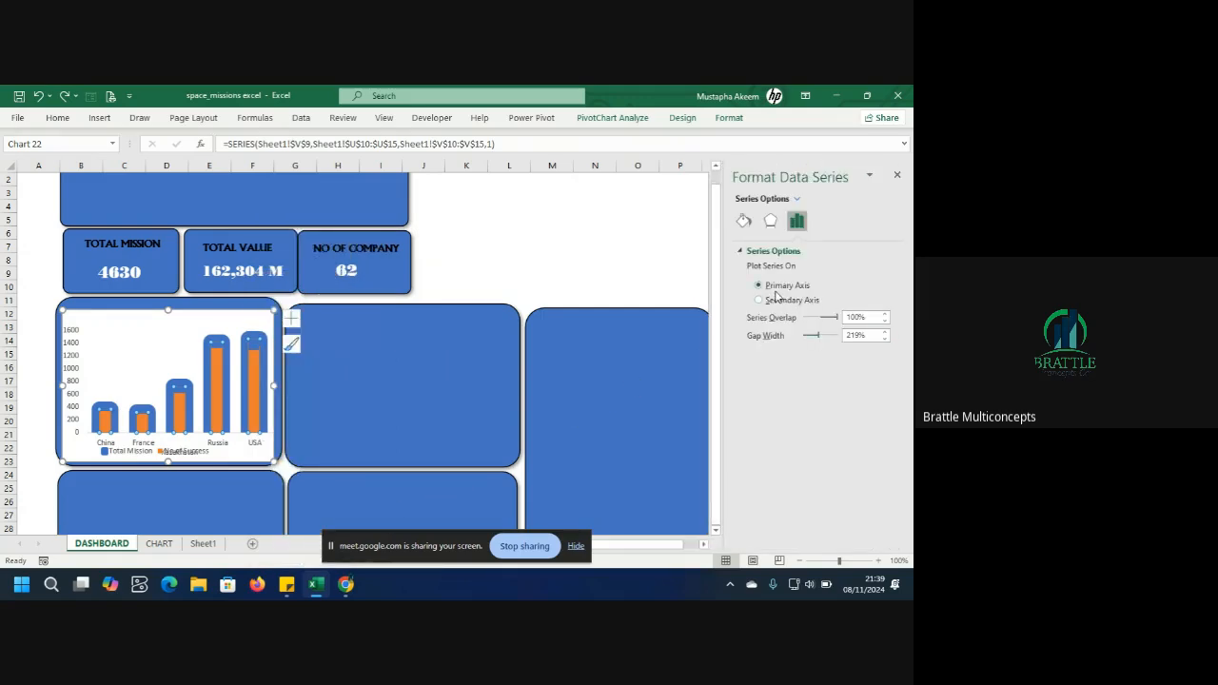
left_click(743, 220)
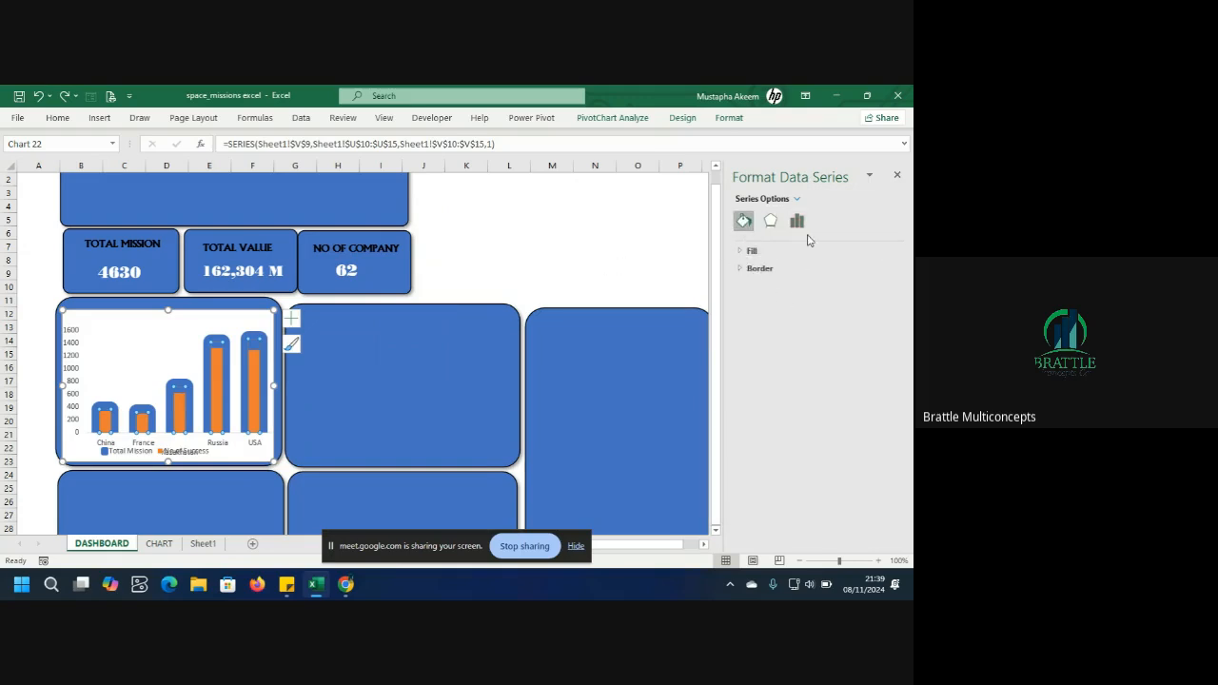
left_click(749, 251)
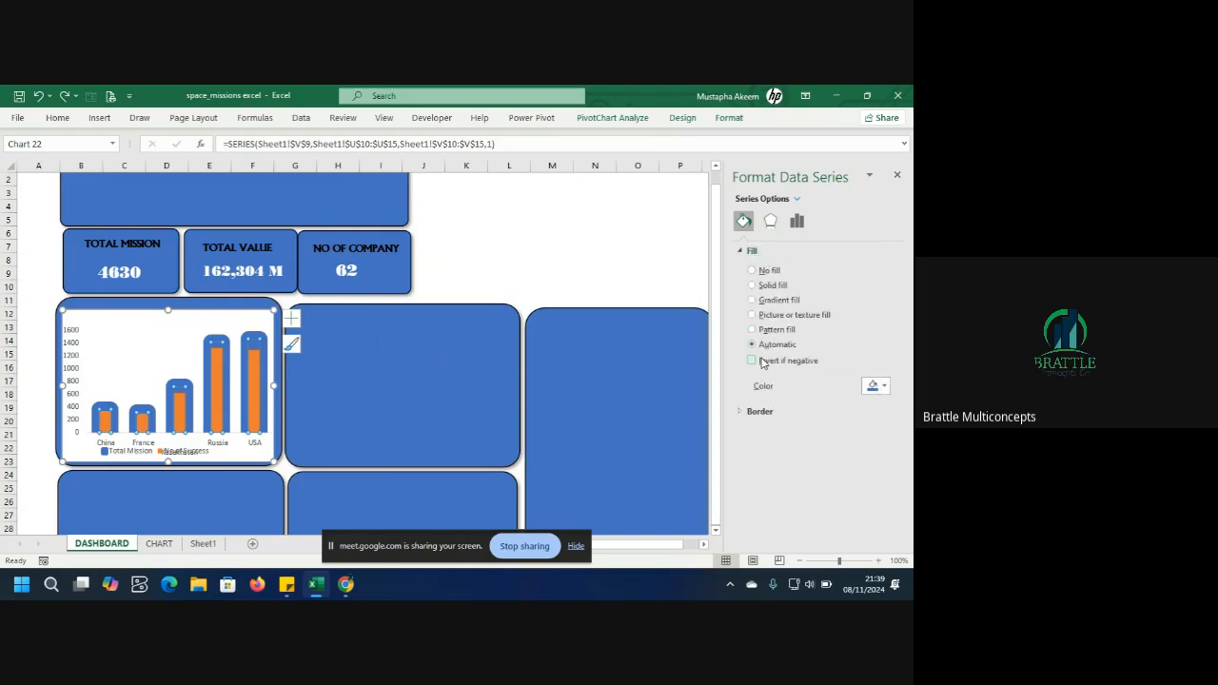
left_click(885, 387)
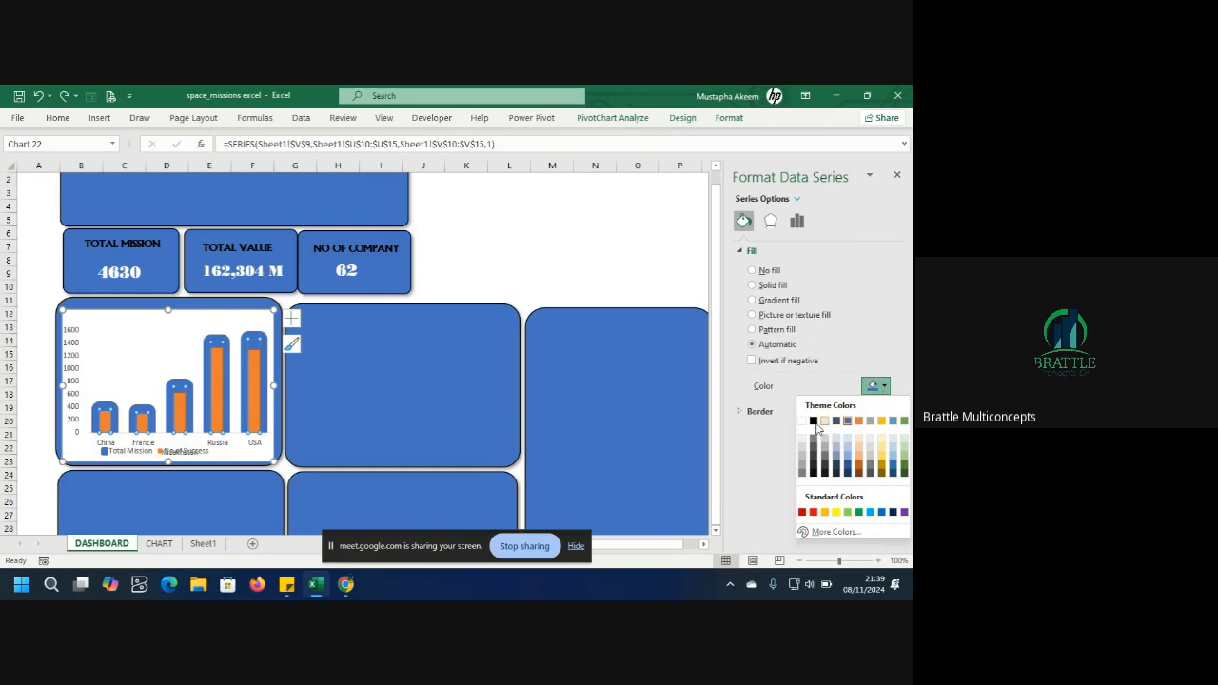
left_click(804, 422)
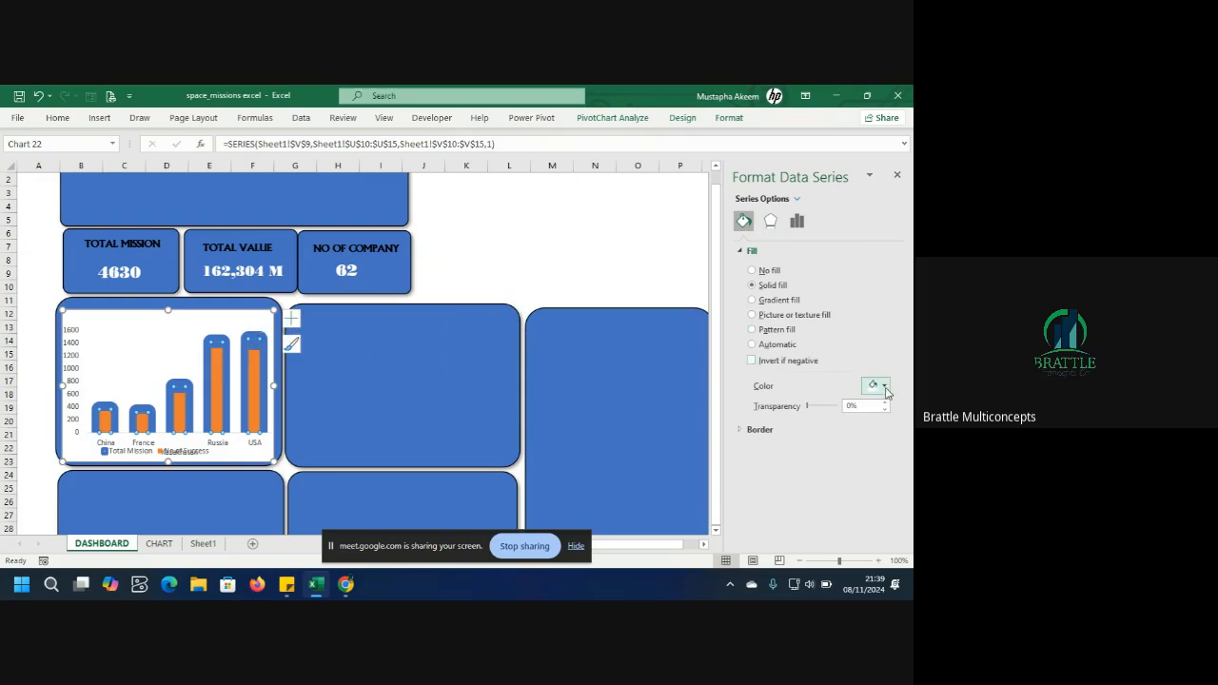
left_click(251, 338)
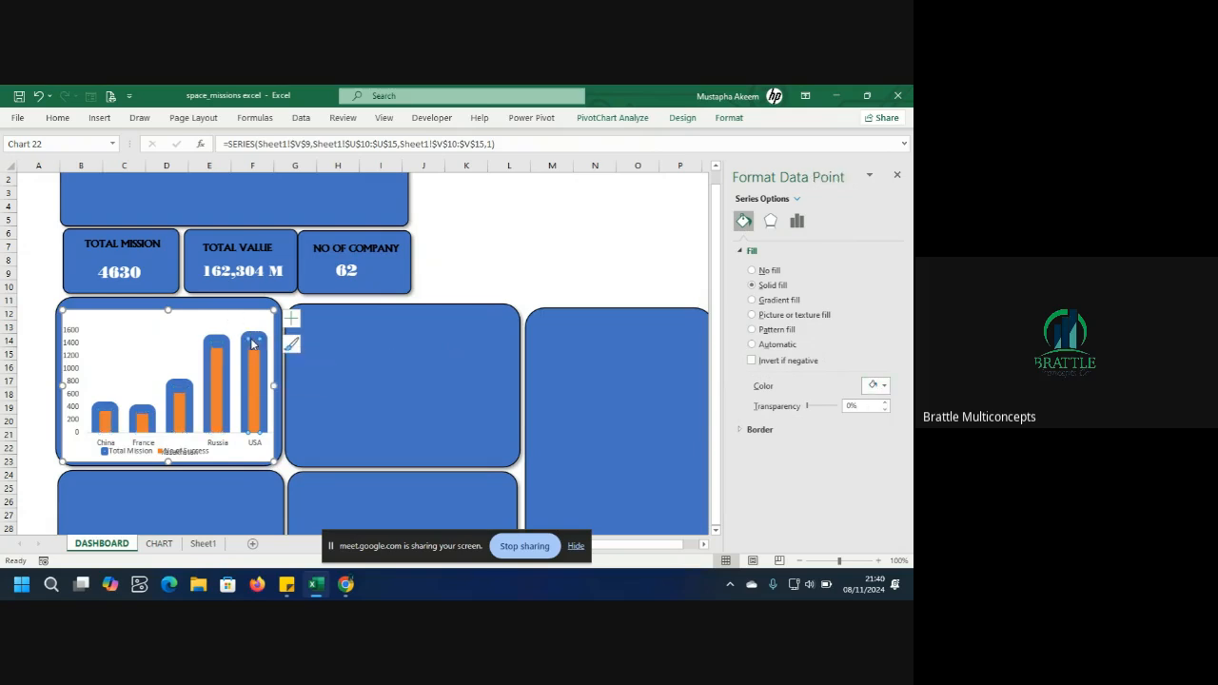
key("Left")
left_click(152, 325)
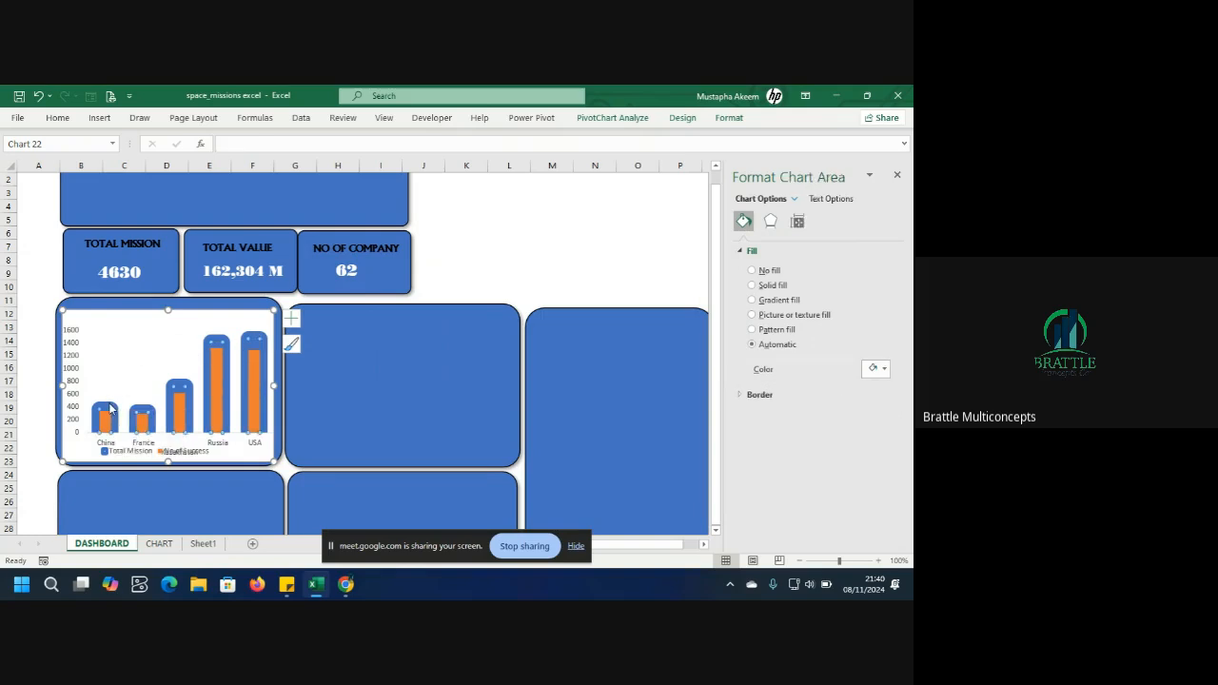
left_click(111, 410)
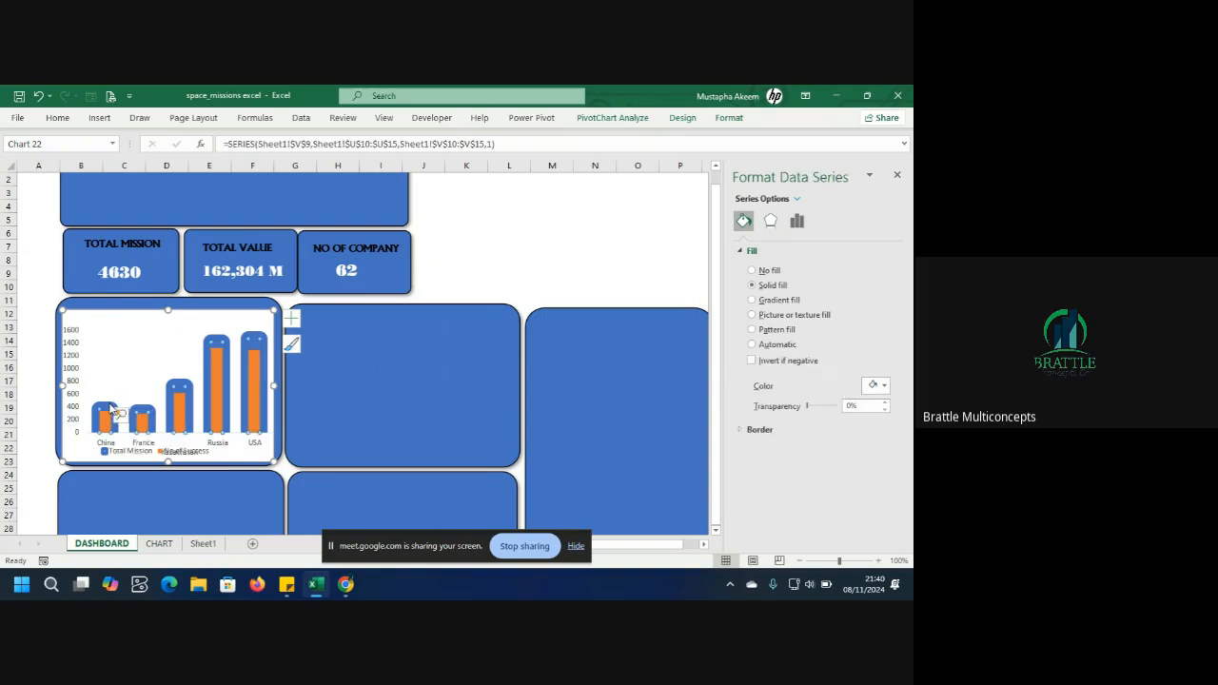
left_click(267, 359)
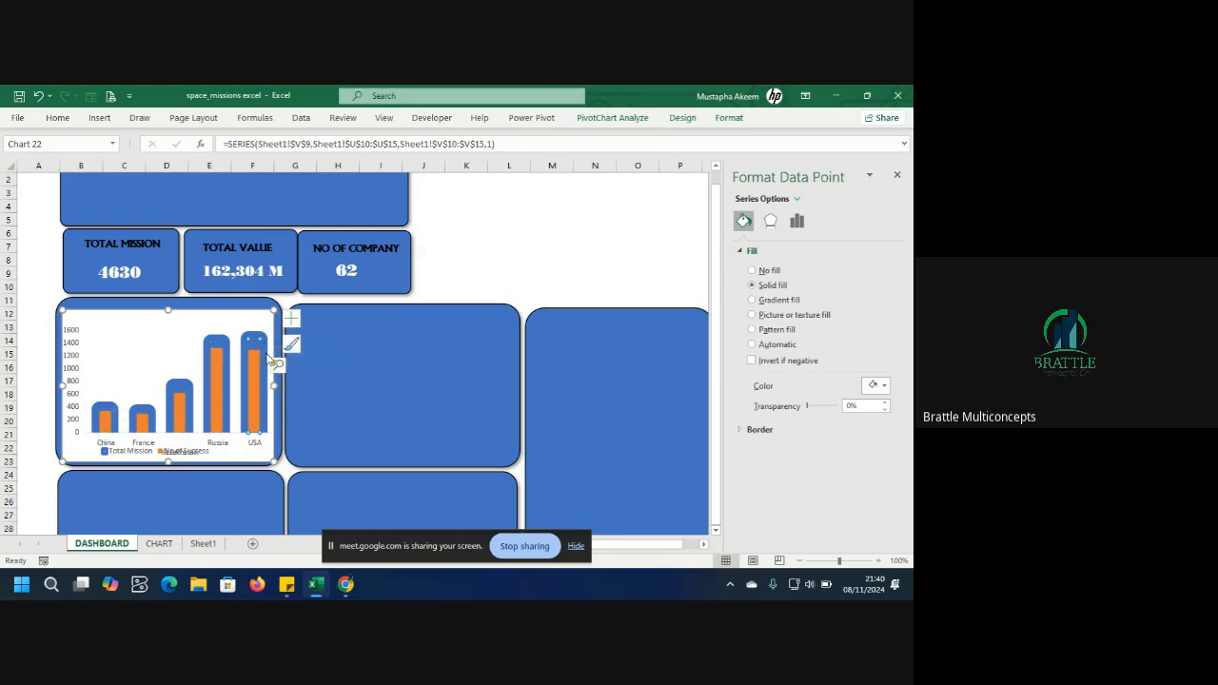
left_click(275, 363)
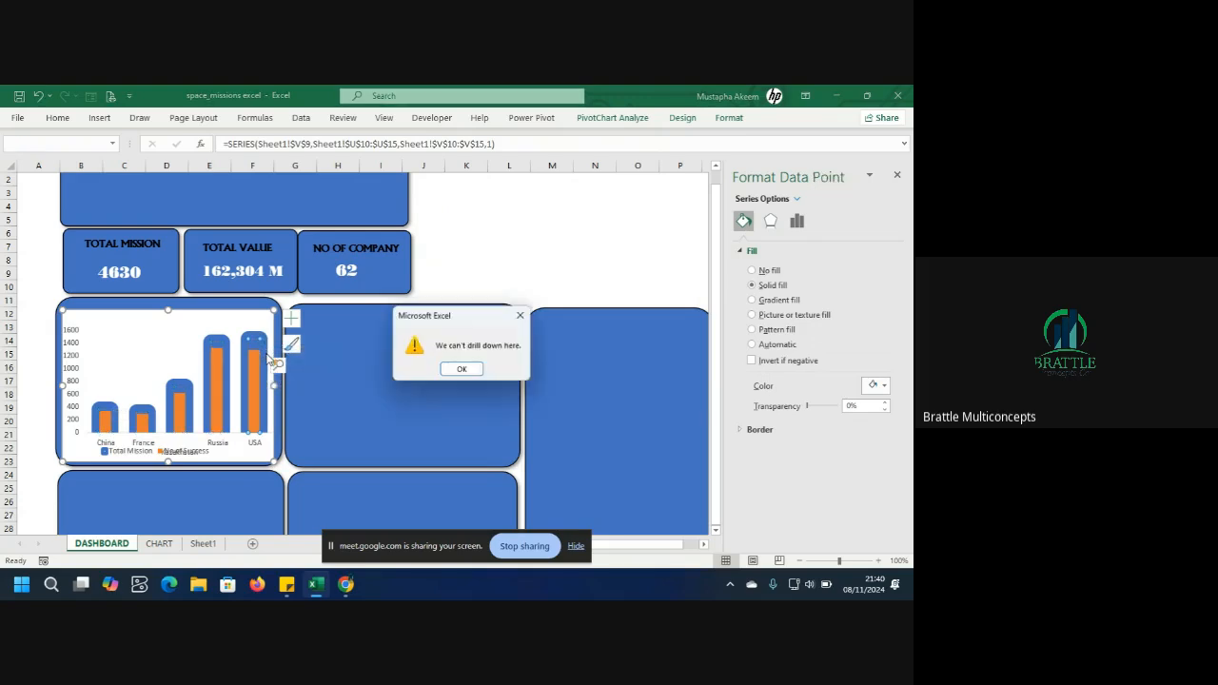
left_click(464, 370)
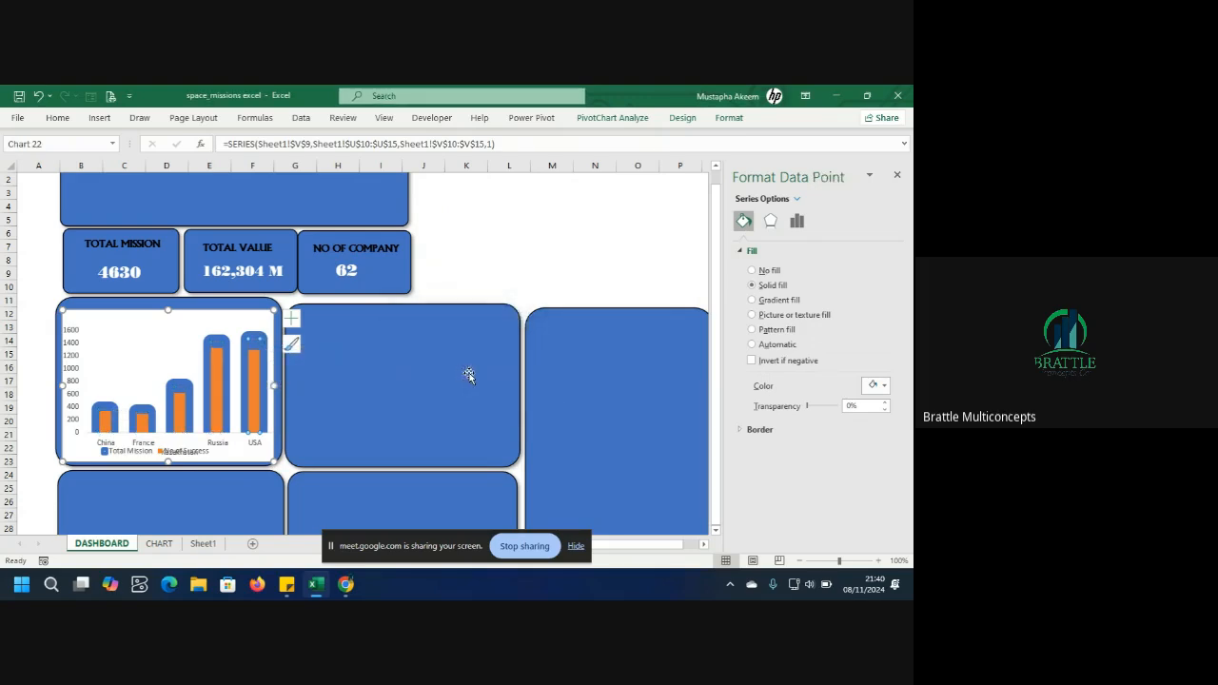
left_click(177, 353)
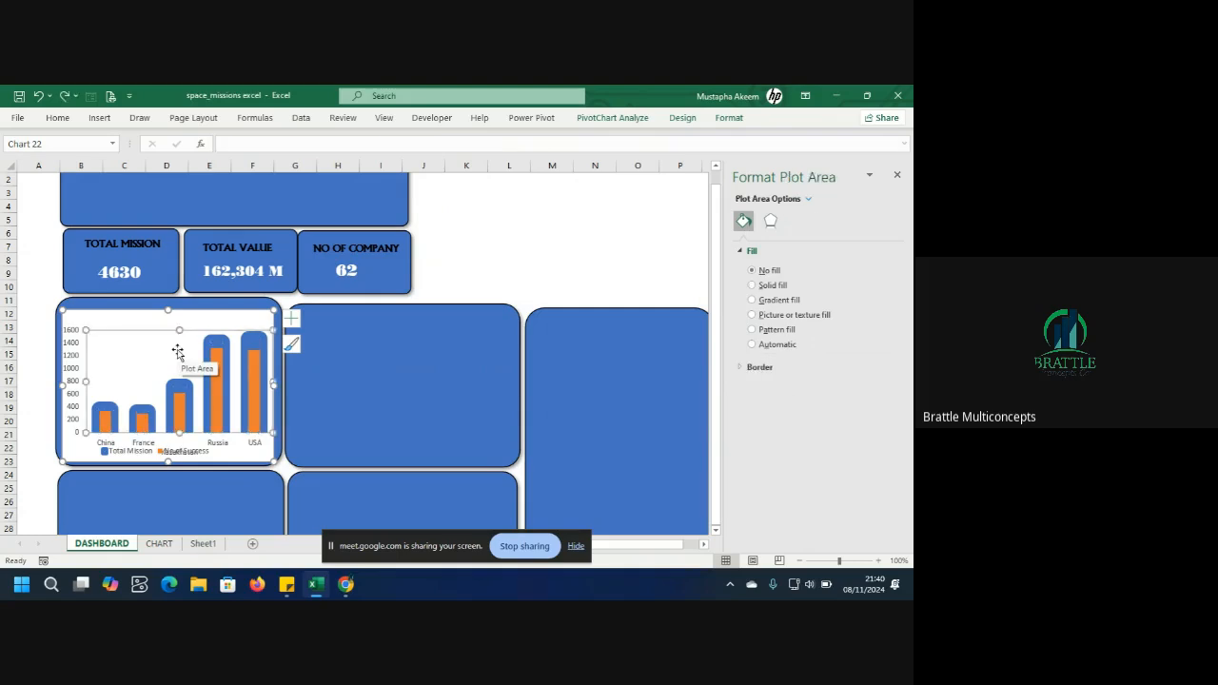
left_click(176, 386)
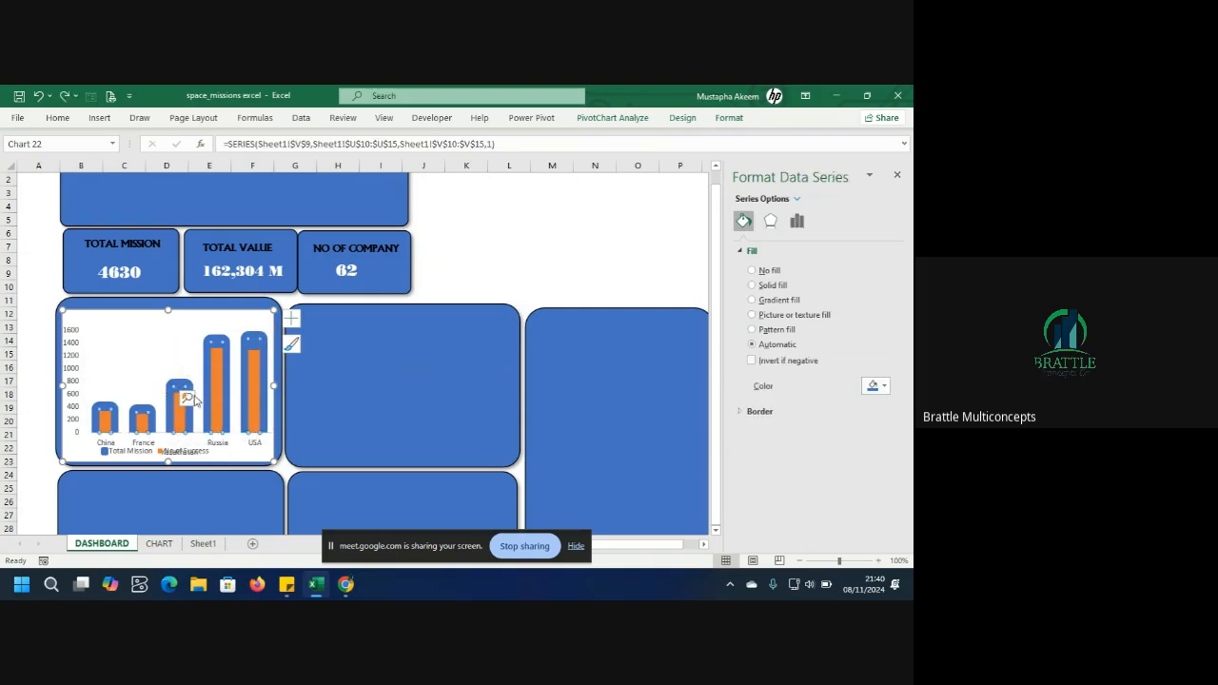
left_click(224, 340)
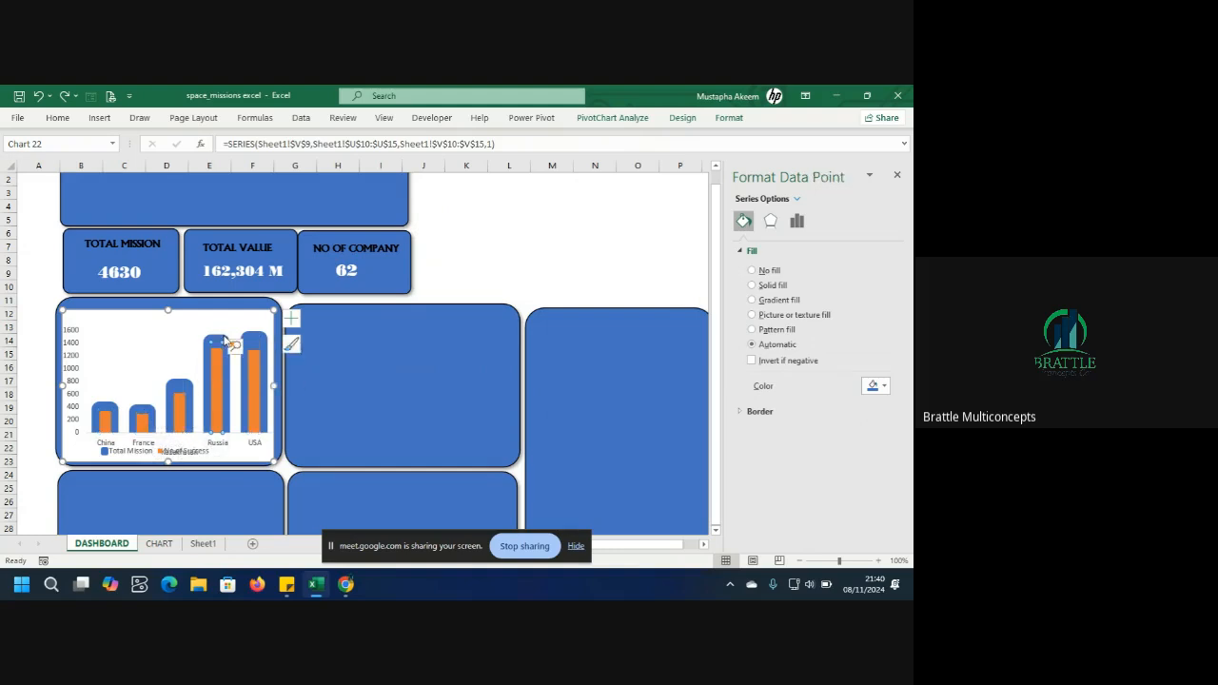
left_click(261, 340)
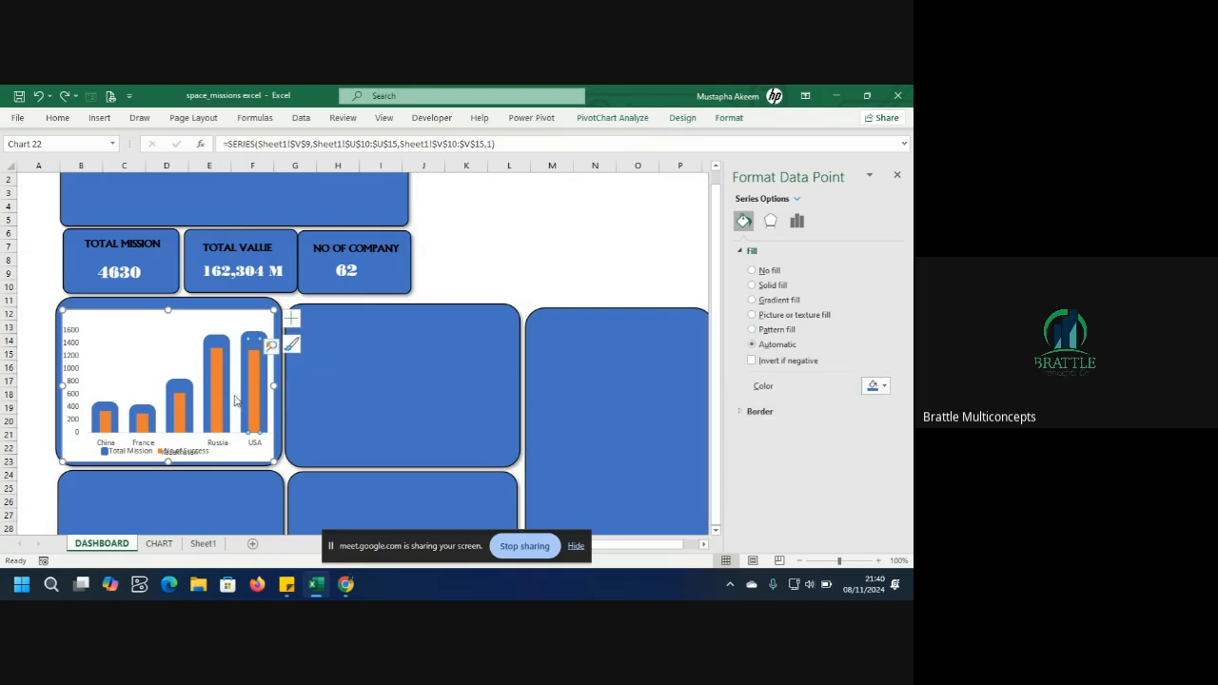
Apply a solid theme-colour fill to the USA bar of the Total Mission series.
mouse_move(270, 408)
left_click(886, 386)
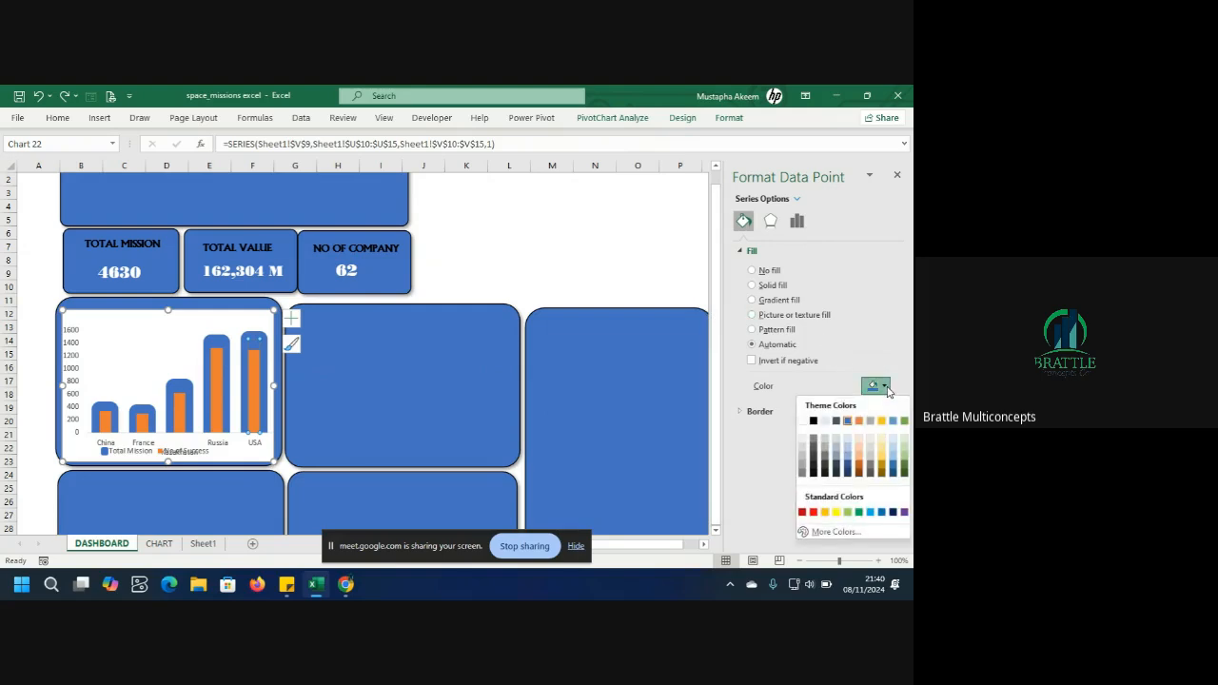
left_click(802, 421)
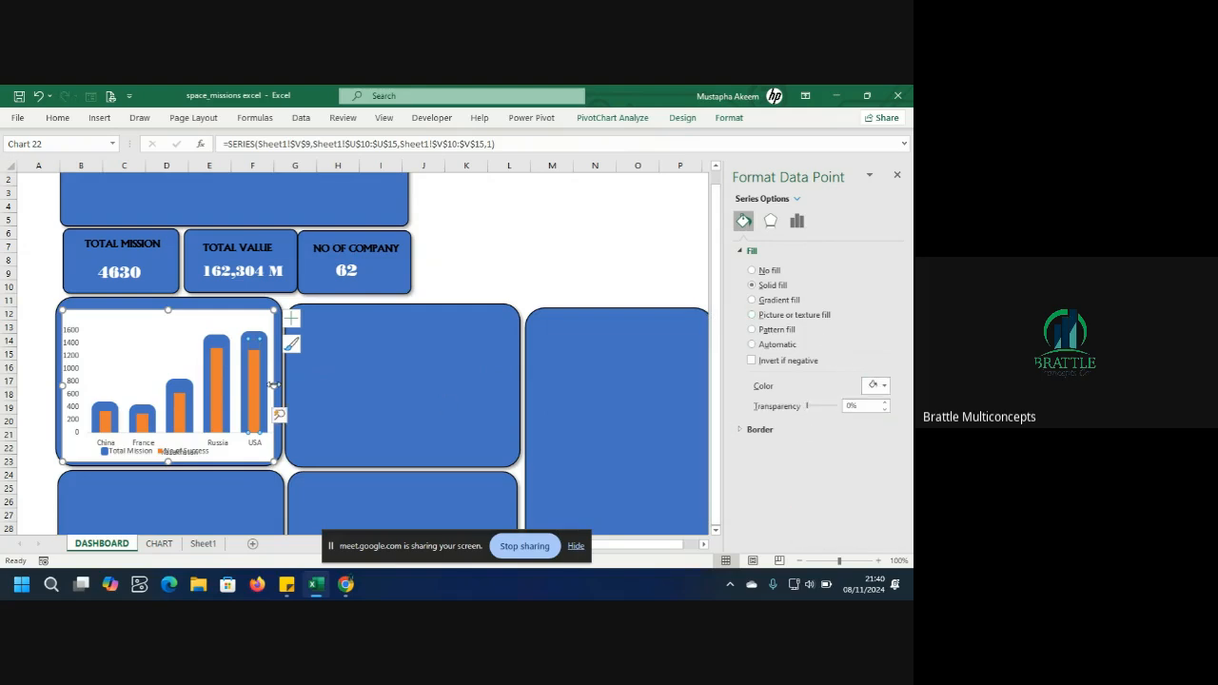
Set the Total Mission series overlap to -96% so the two series' bars sit side by side.
left_click(176, 380)
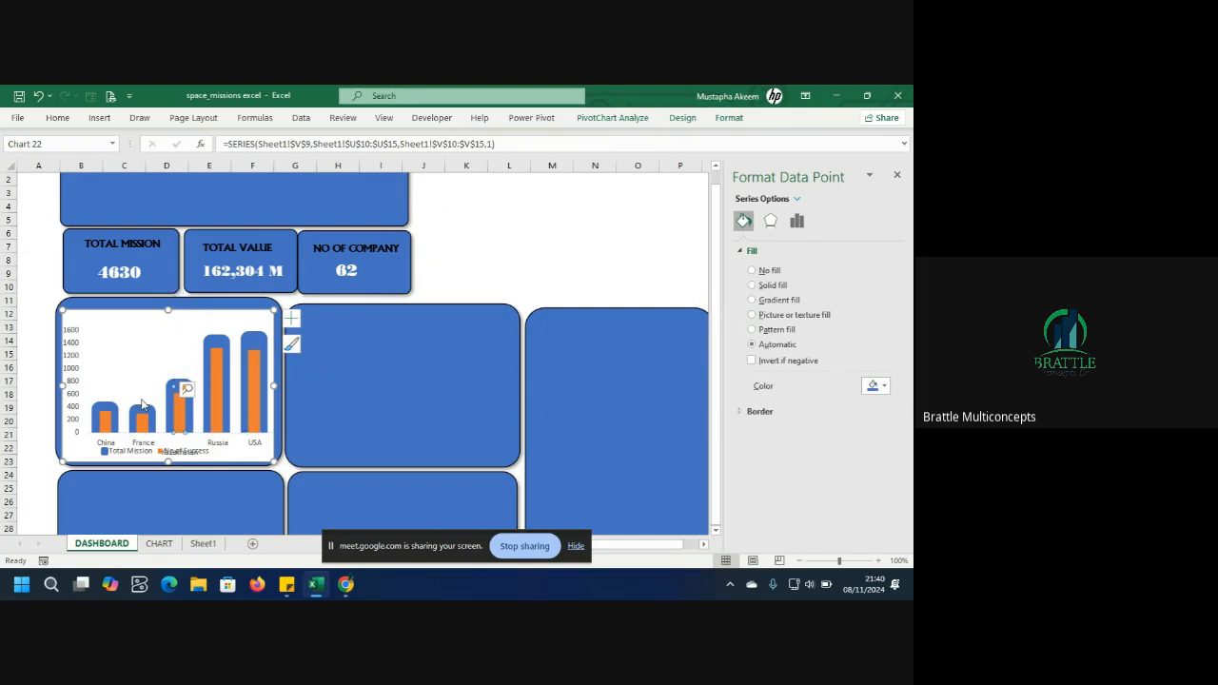
left_click(145, 411)
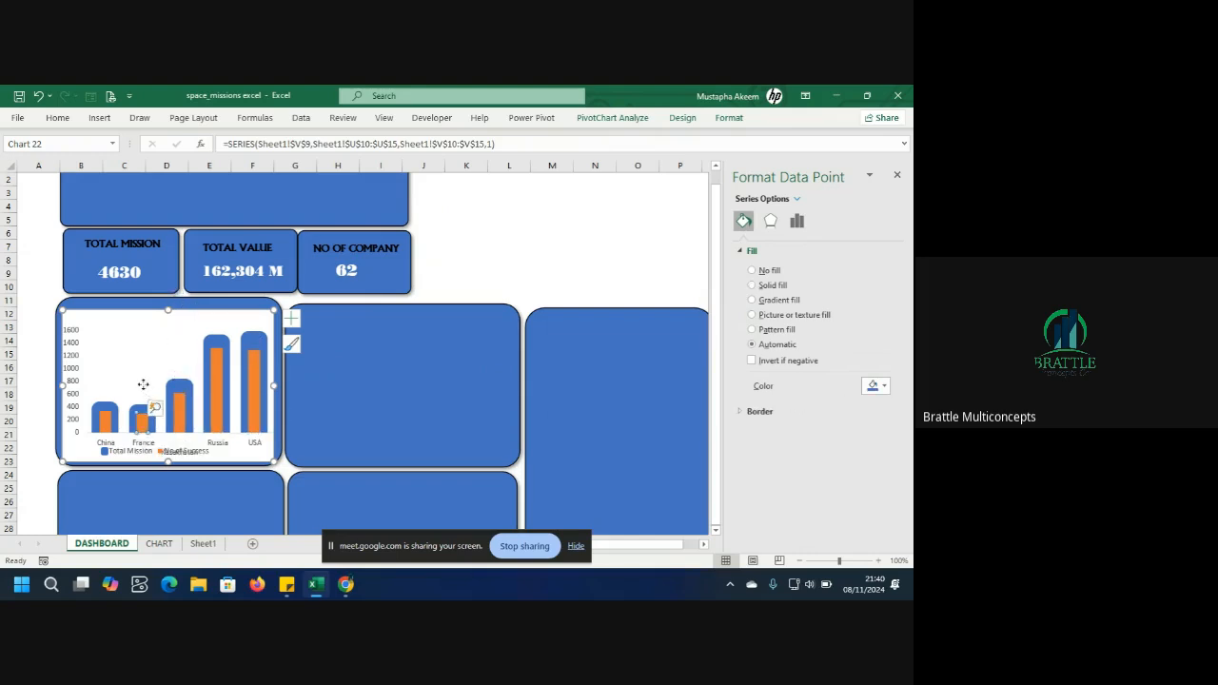
left_click(143, 390)
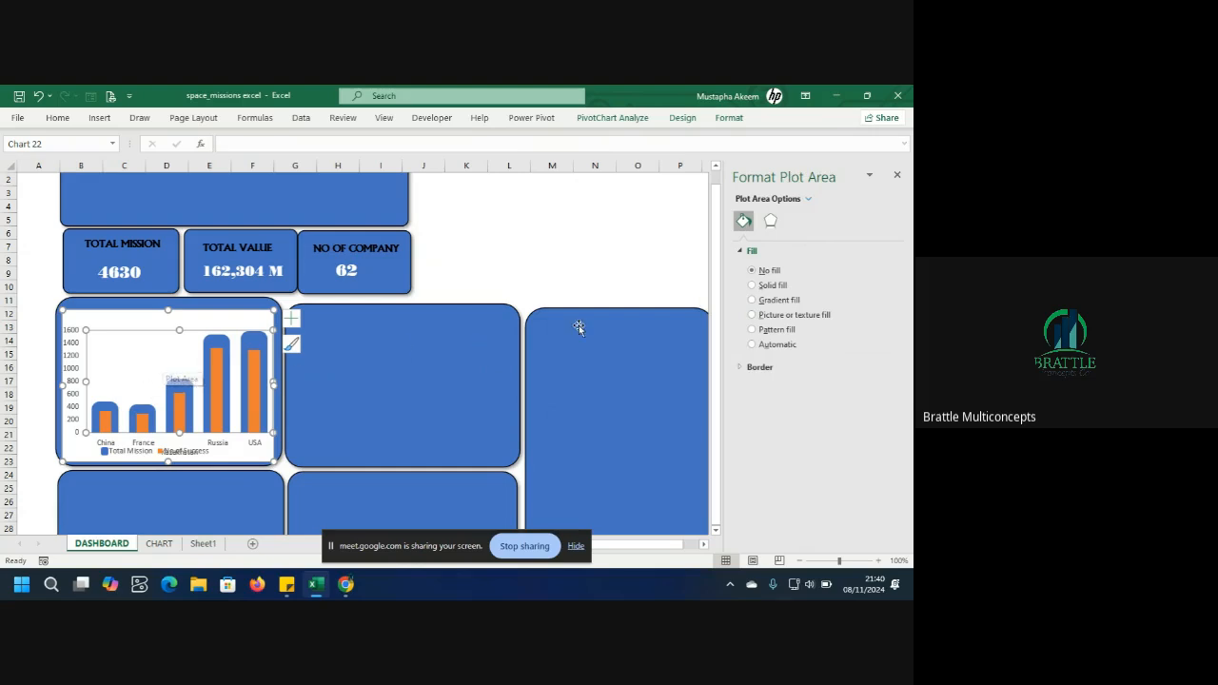
left_click(212, 342)
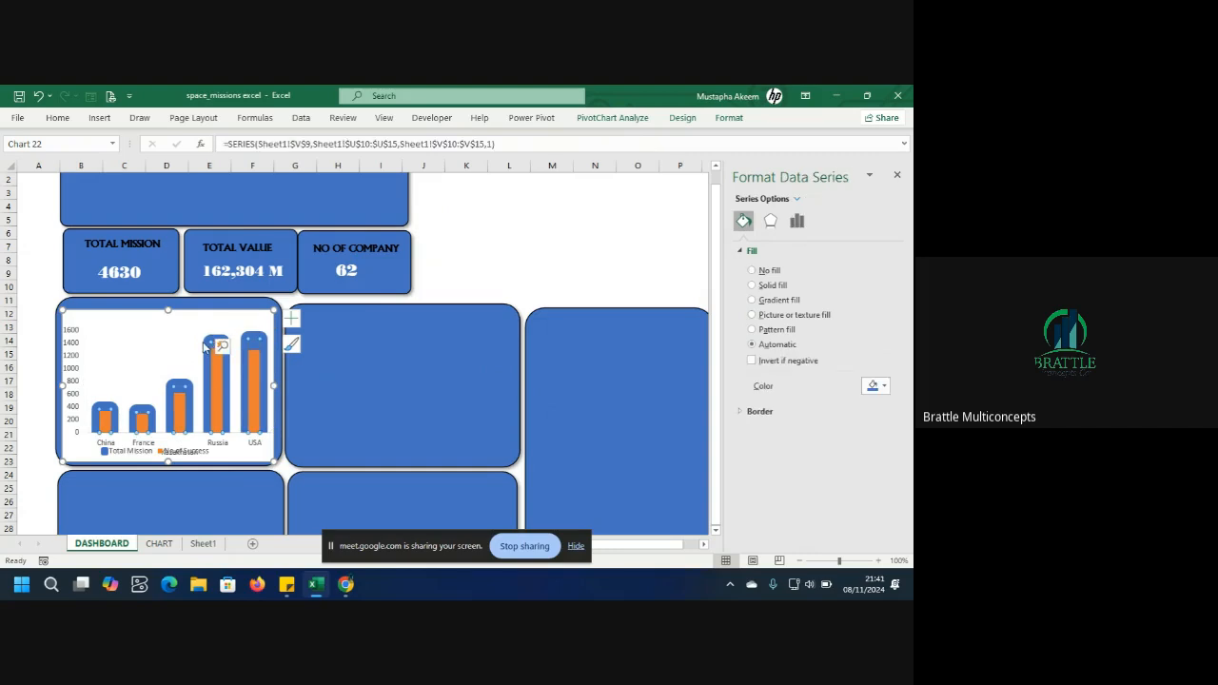
double_click(205, 347)
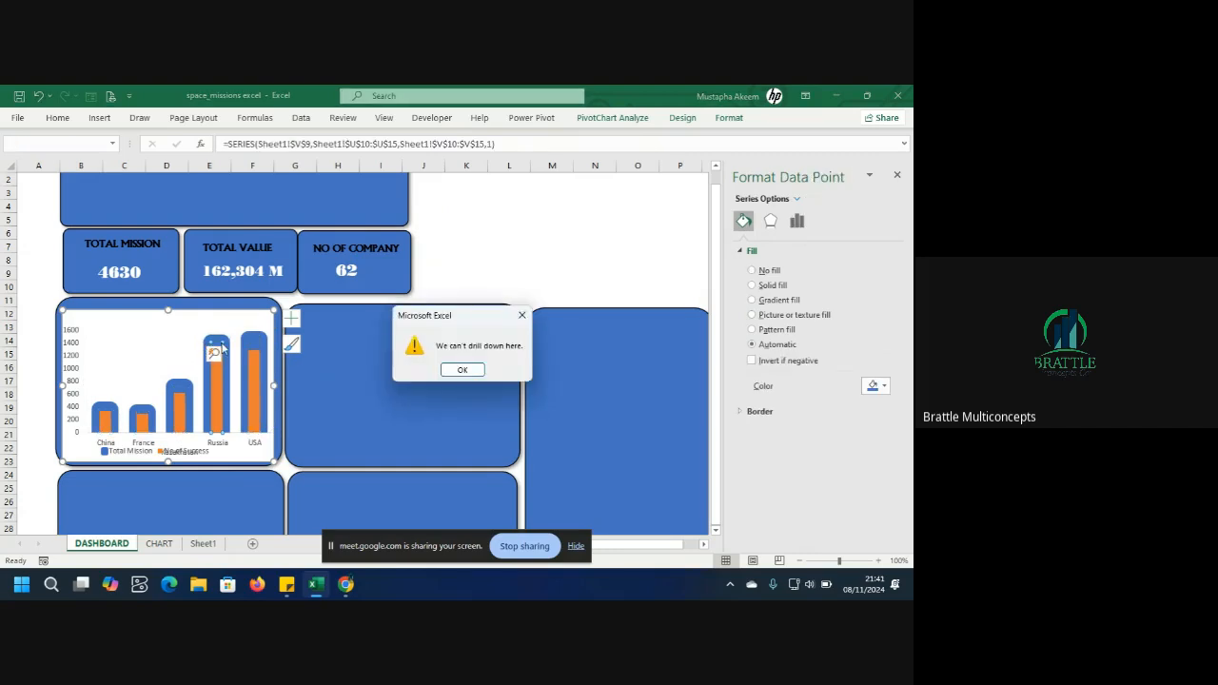
left_click(462, 371)
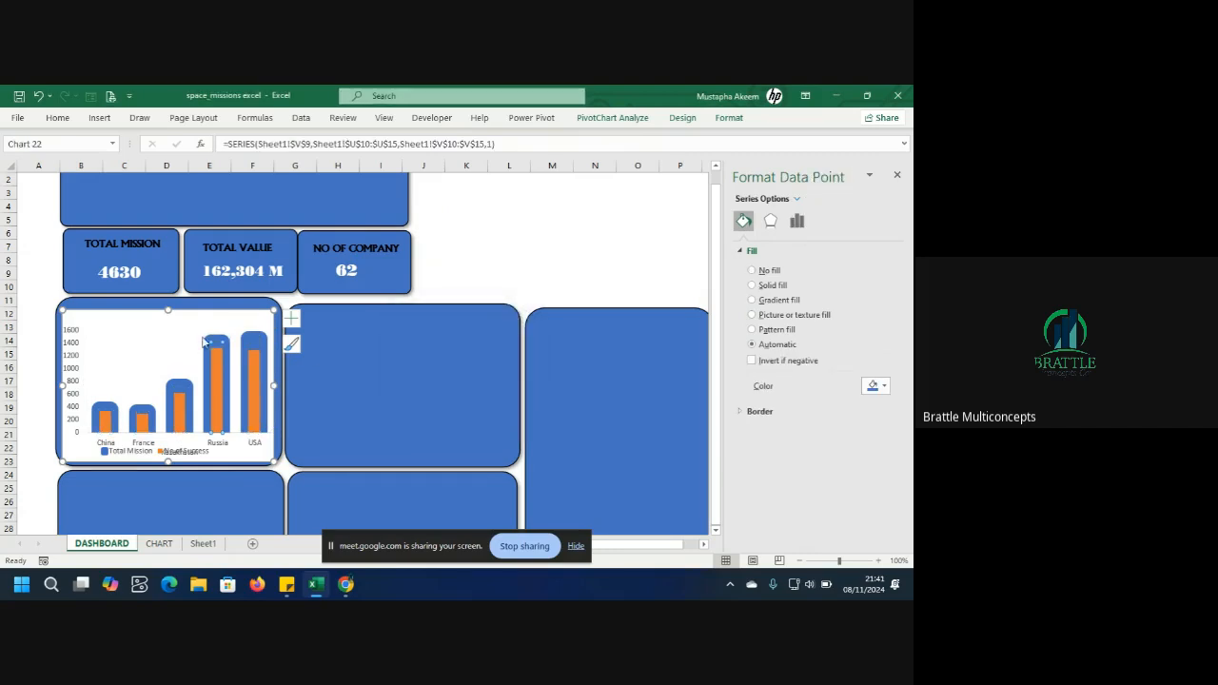
left_click(254, 338)
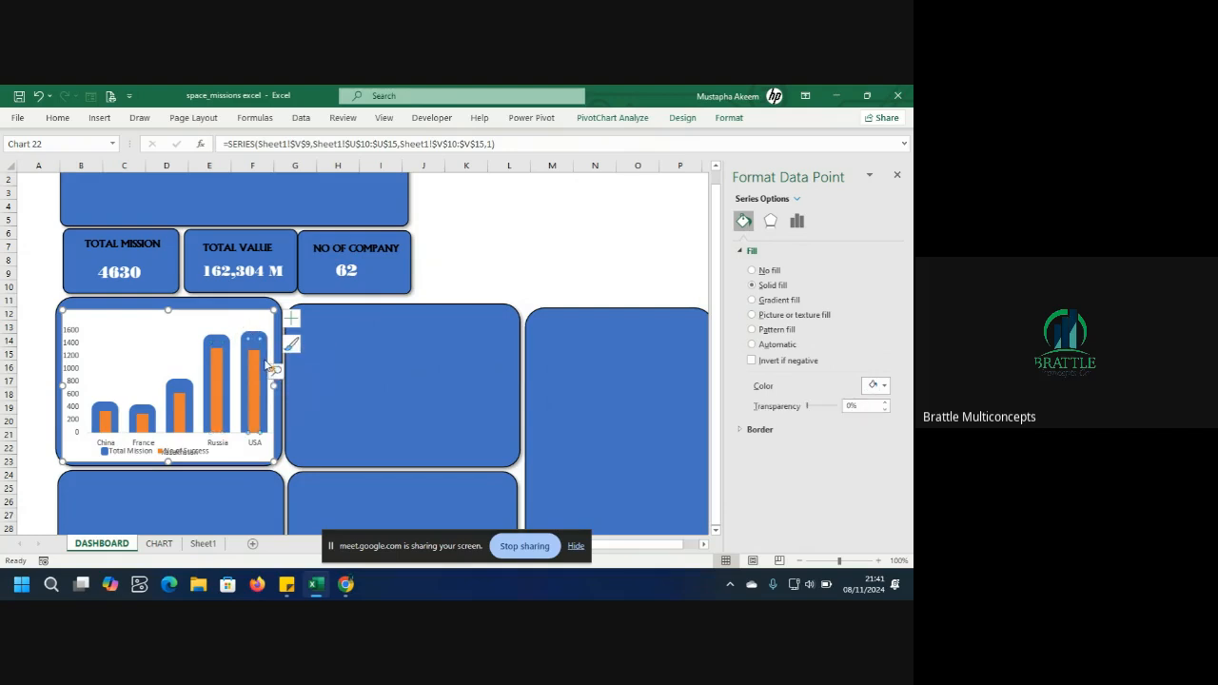
left_click(229, 359)
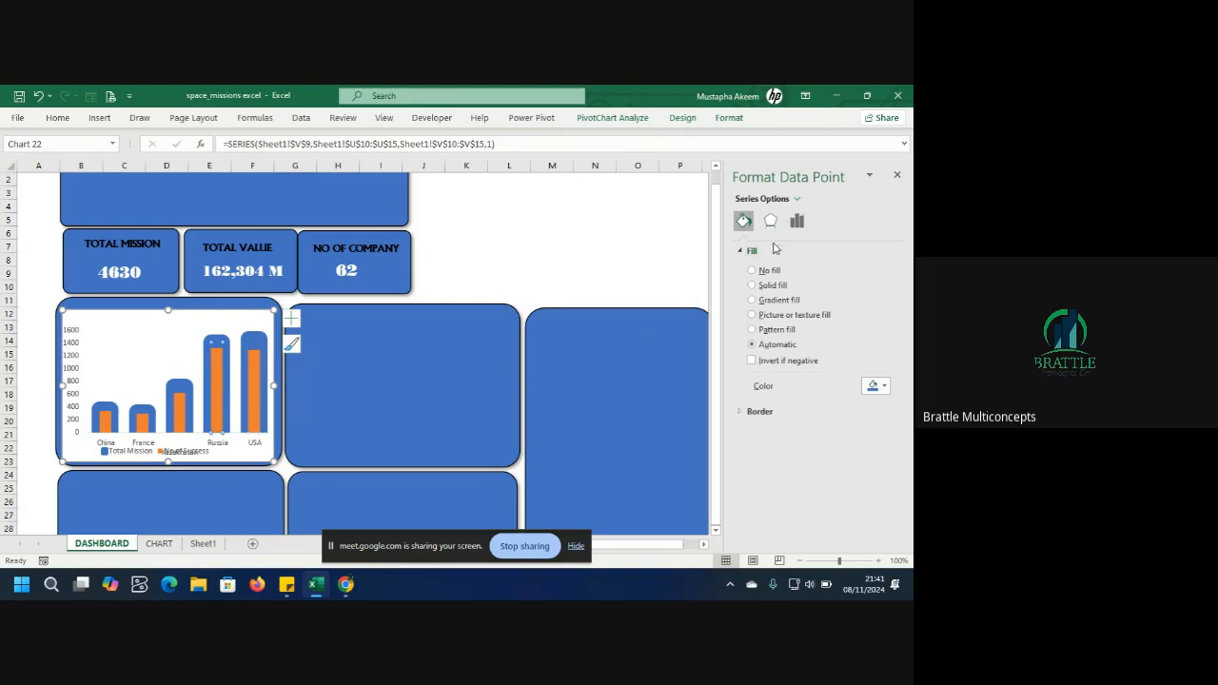
left_click(797, 220)
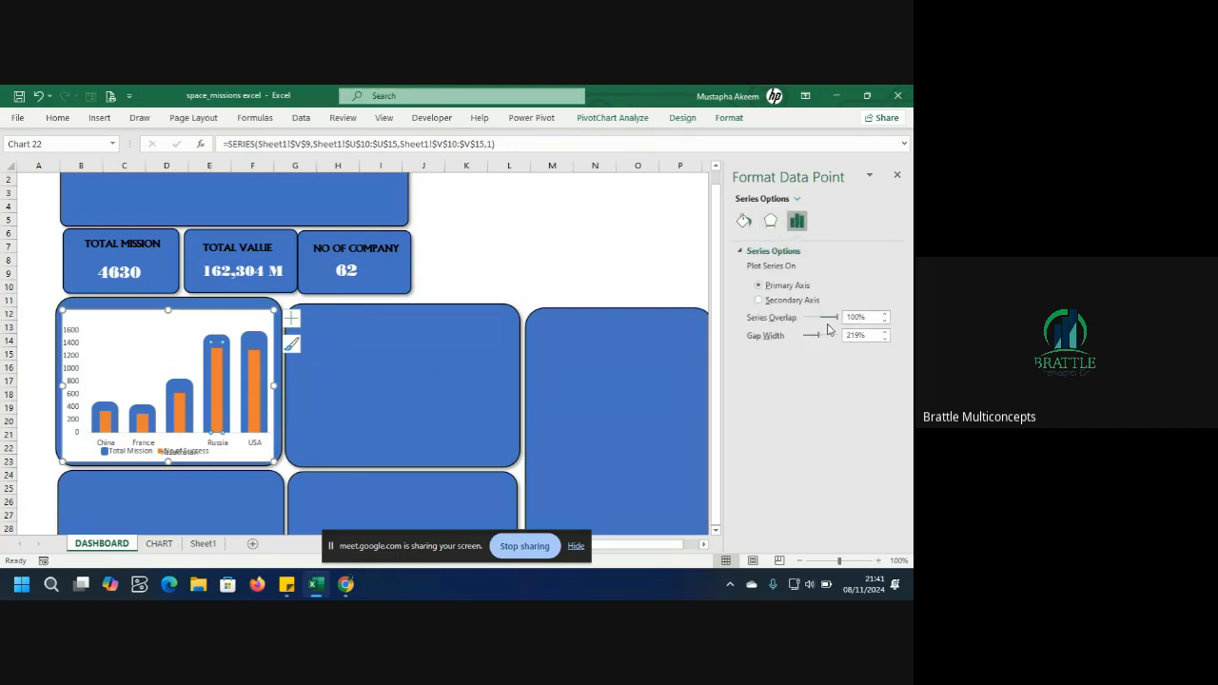
left_click_drag(837, 322, 805, 321)
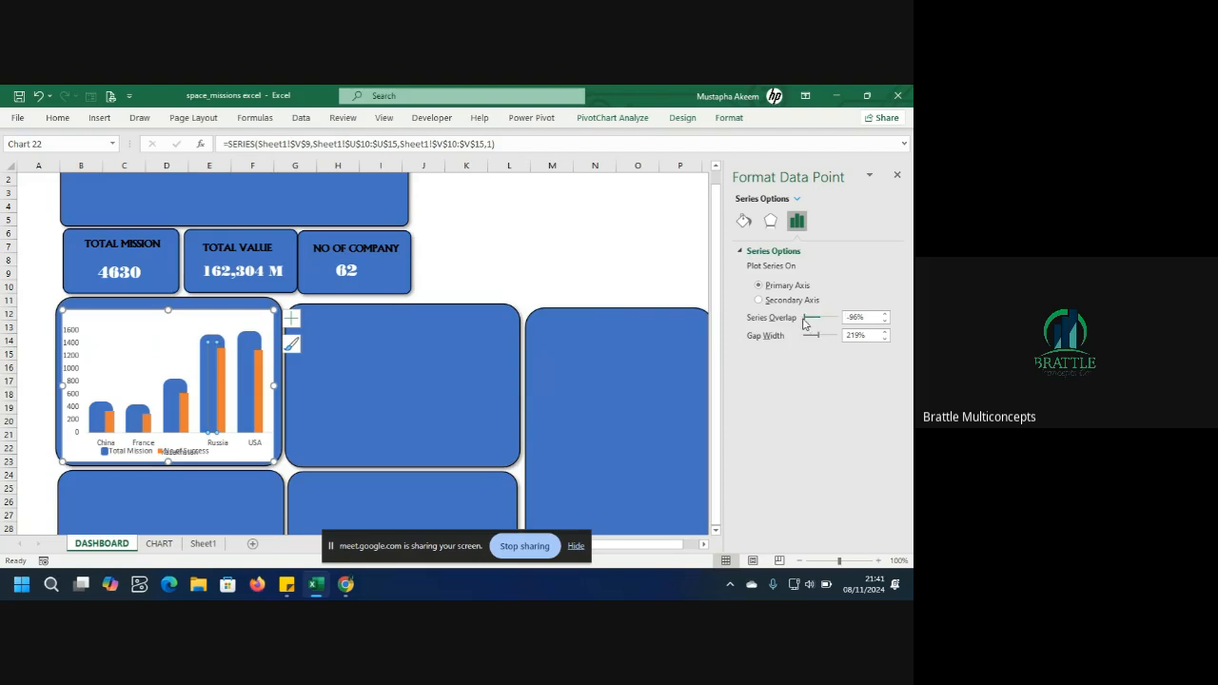
Apply a solid theme-colour fill to the whole Total Mission series.
left_click(250, 350)
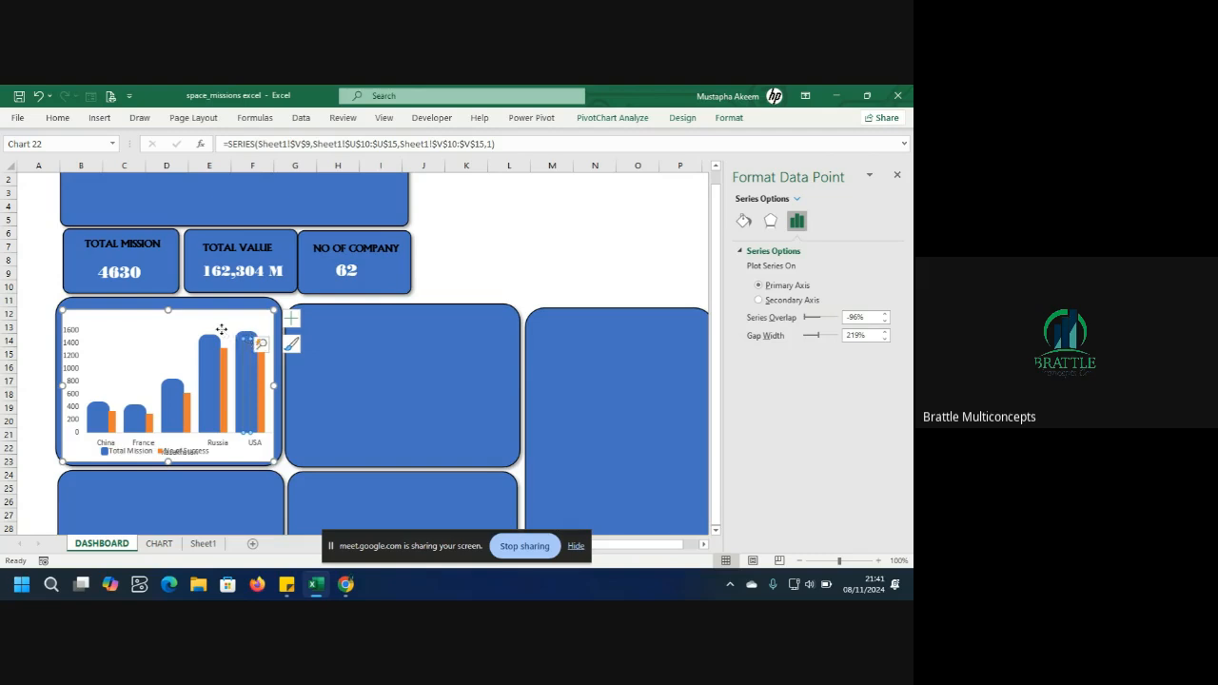
left_click(224, 333)
left_click(243, 341)
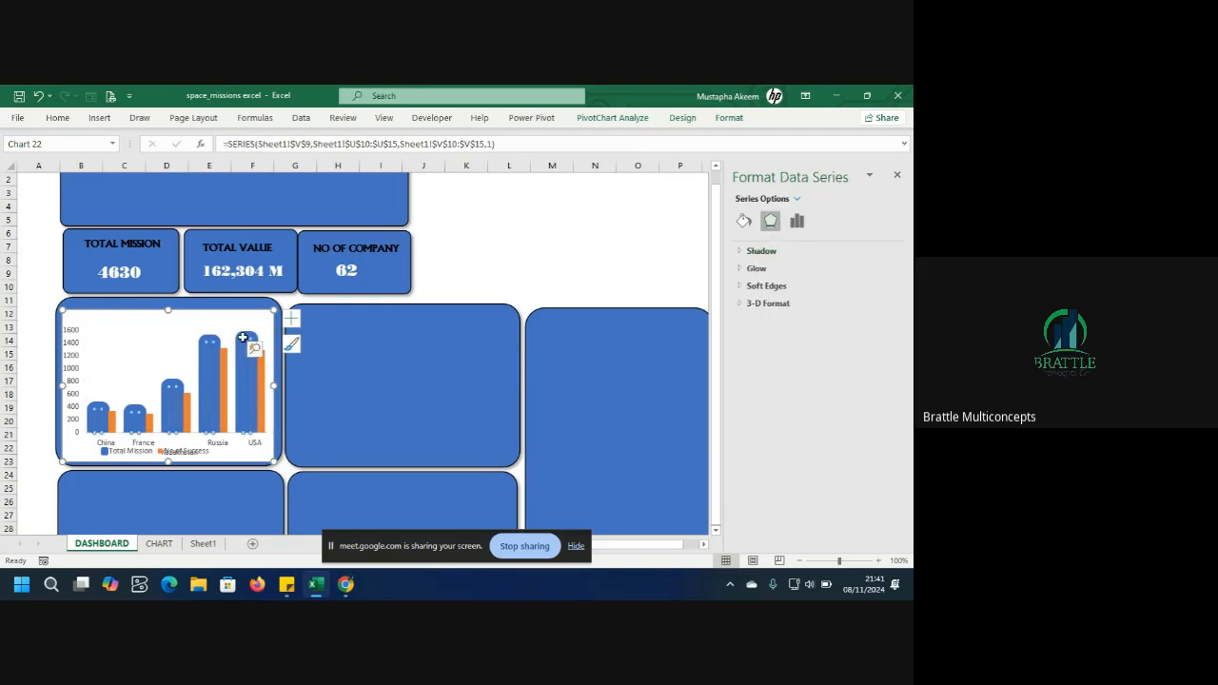
left_click(743, 252)
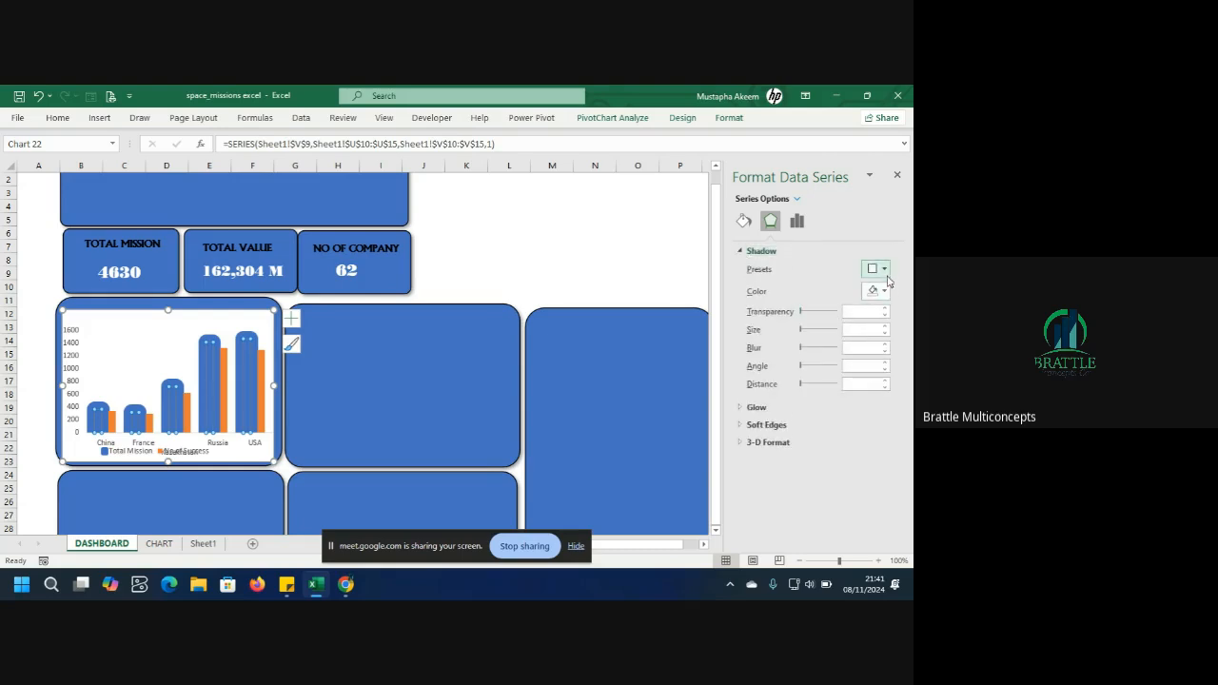
left_click(745, 225)
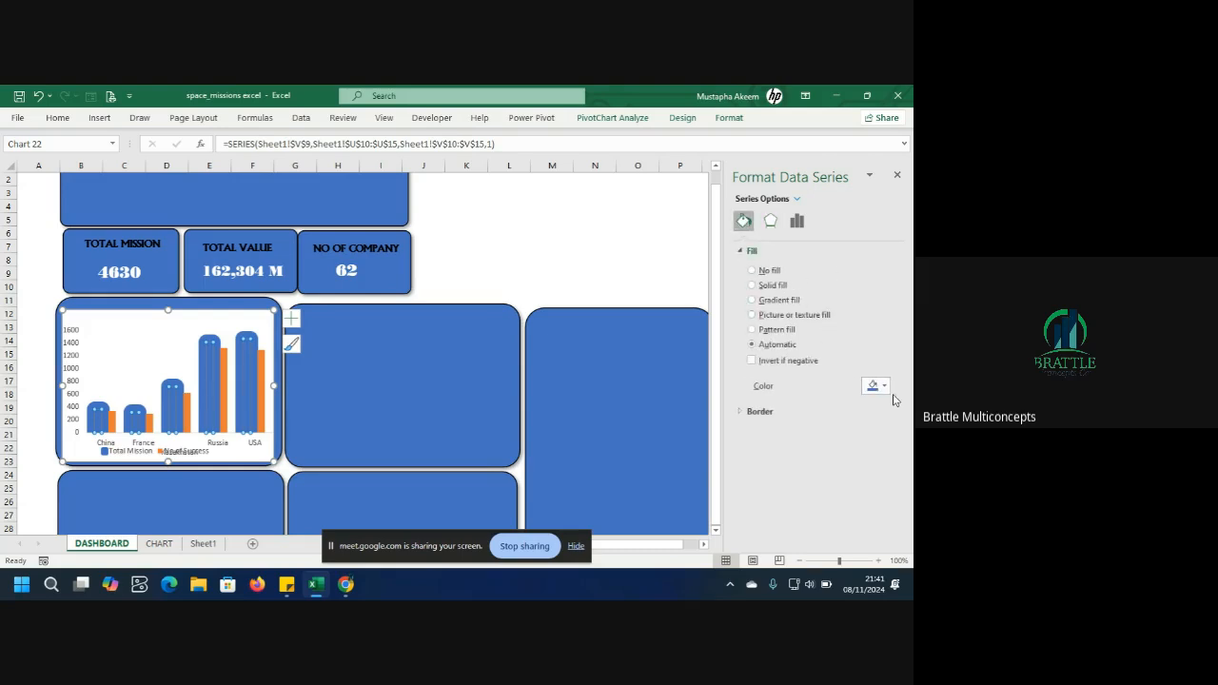
left_click(881, 387)
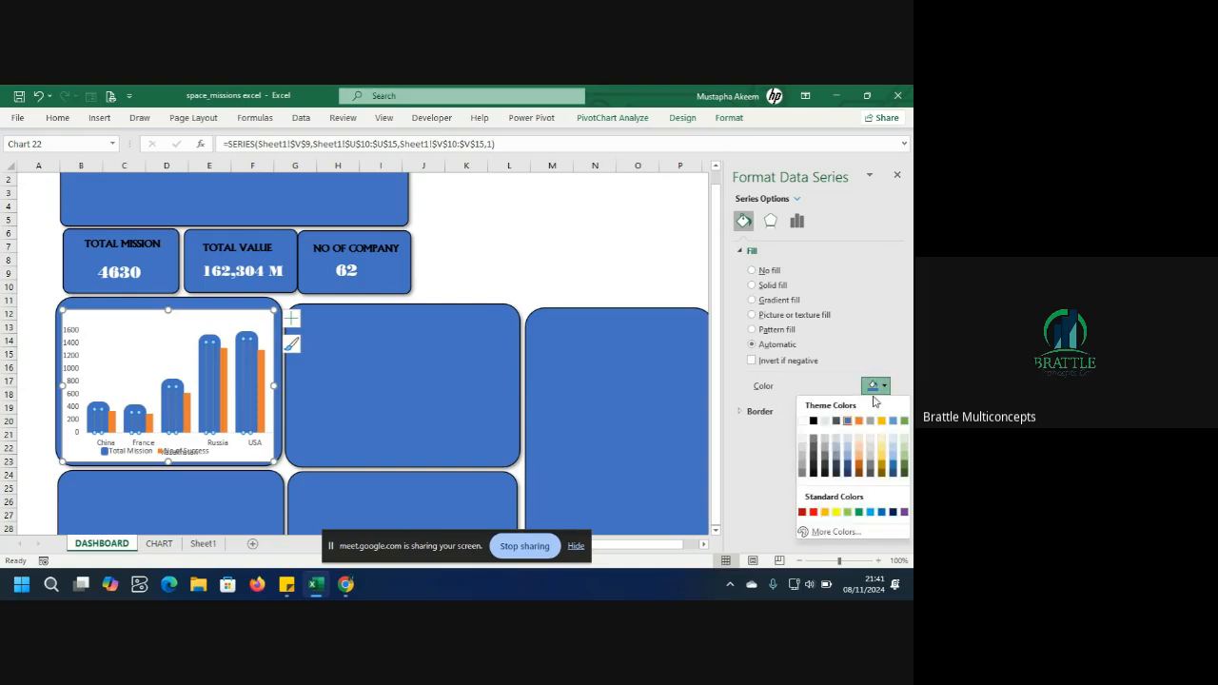
left_click(803, 422)
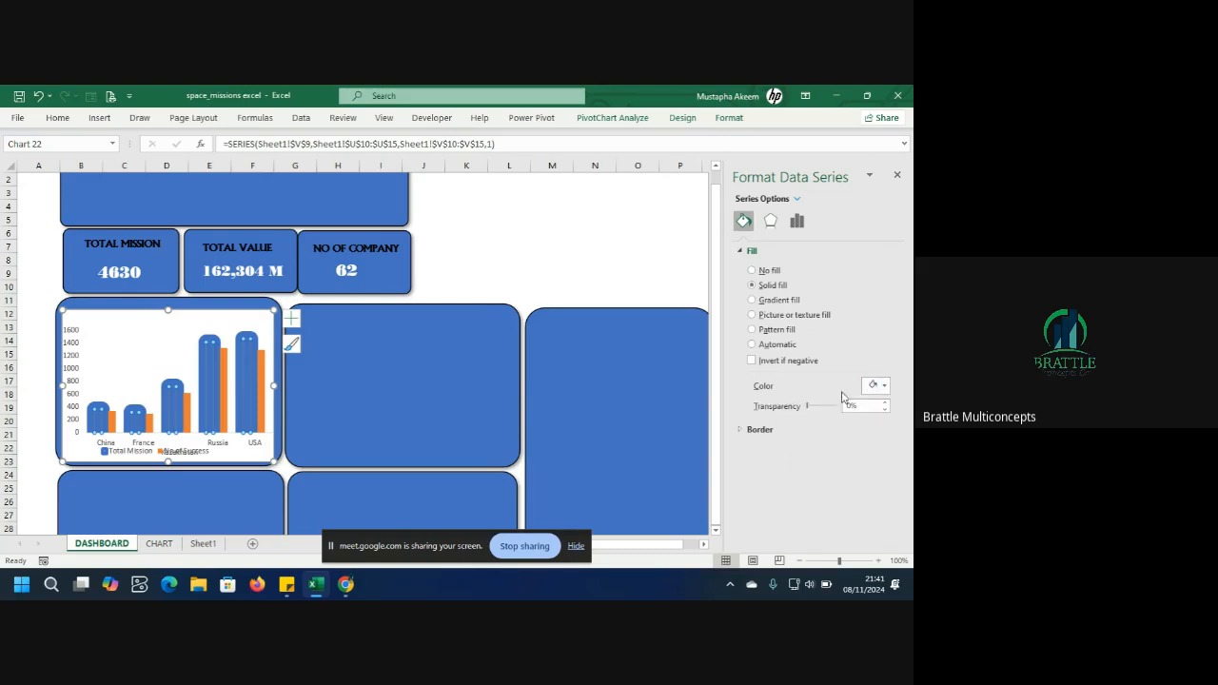
Try applying a solid fill to individual bars of the Total Mission series.
mouse_move(810, 409)
left_mouse_down()
mouse_move(857, 405)
mouse_move(810, 409)
left_mouse_up()
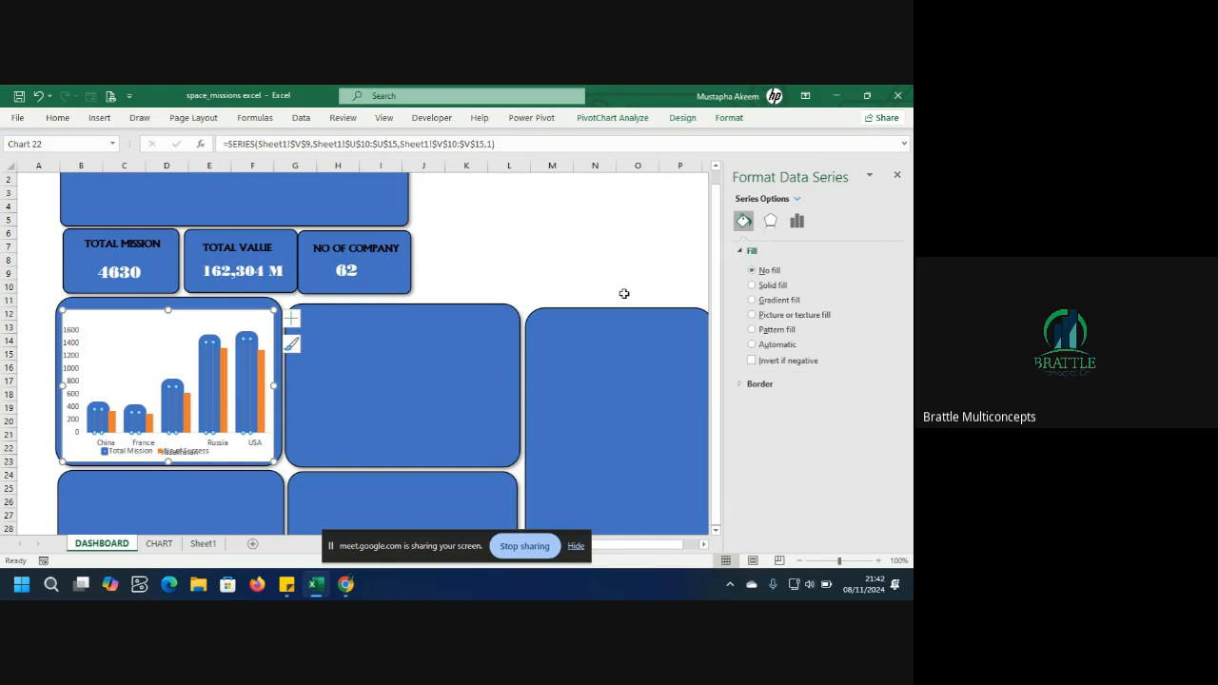
left_click(238, 317)
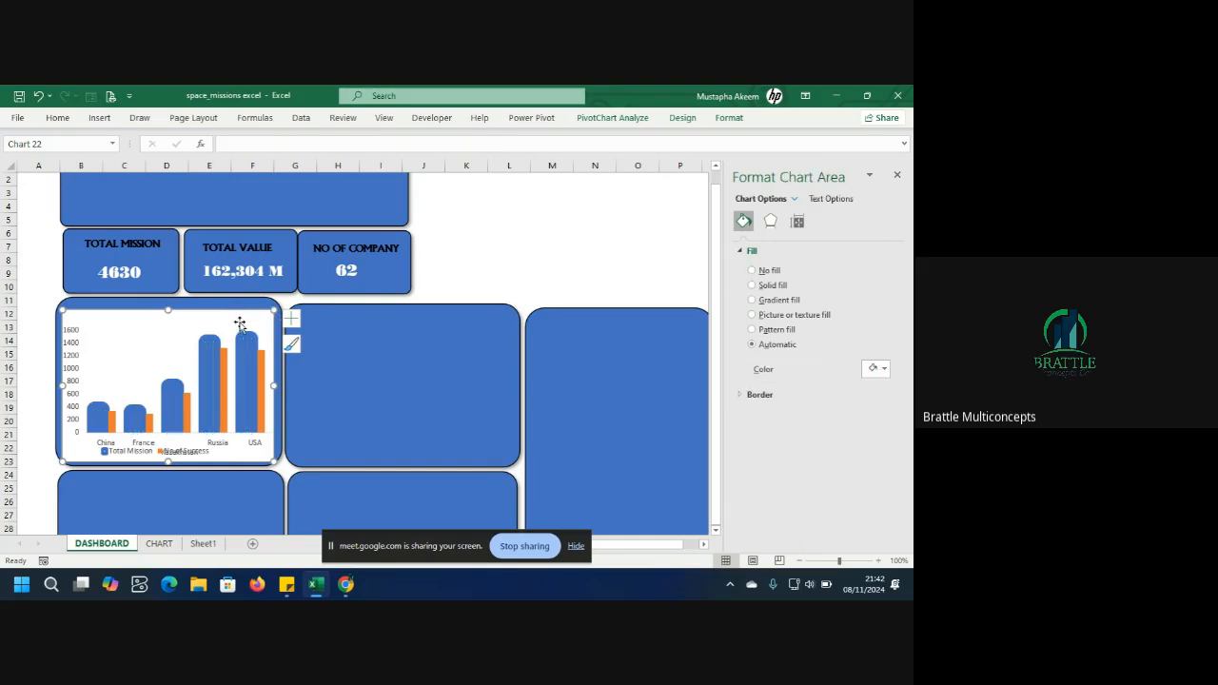
left_click(246, 340)
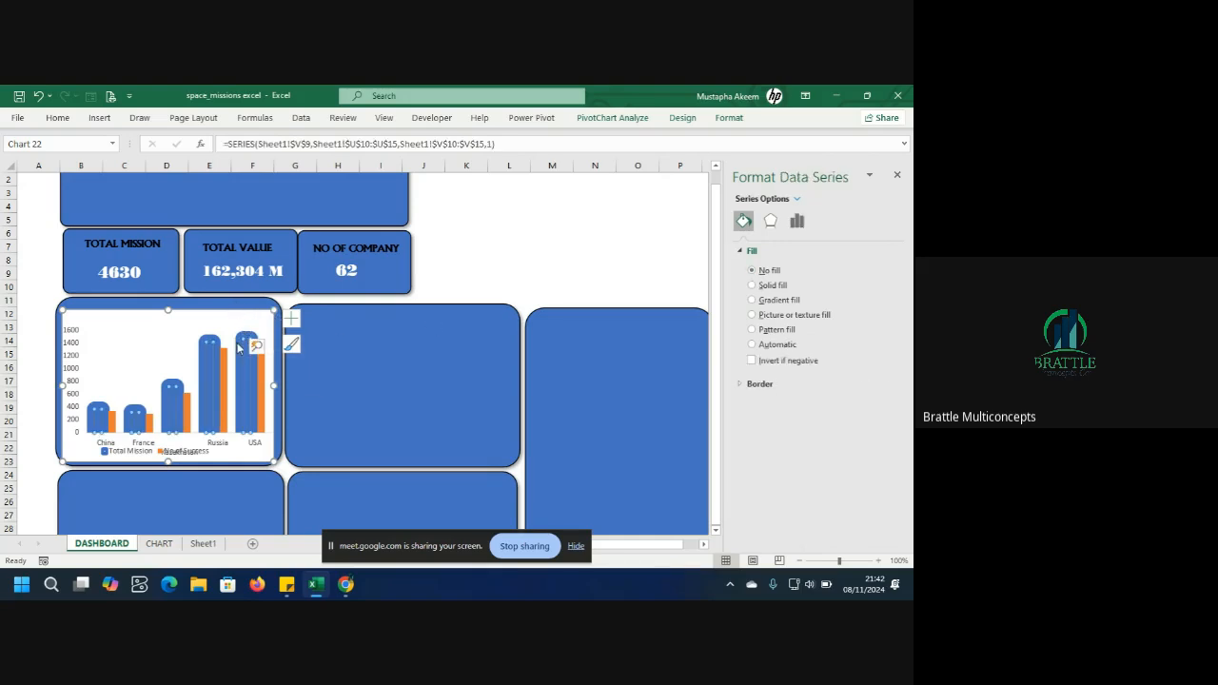
left_click(239, 350)
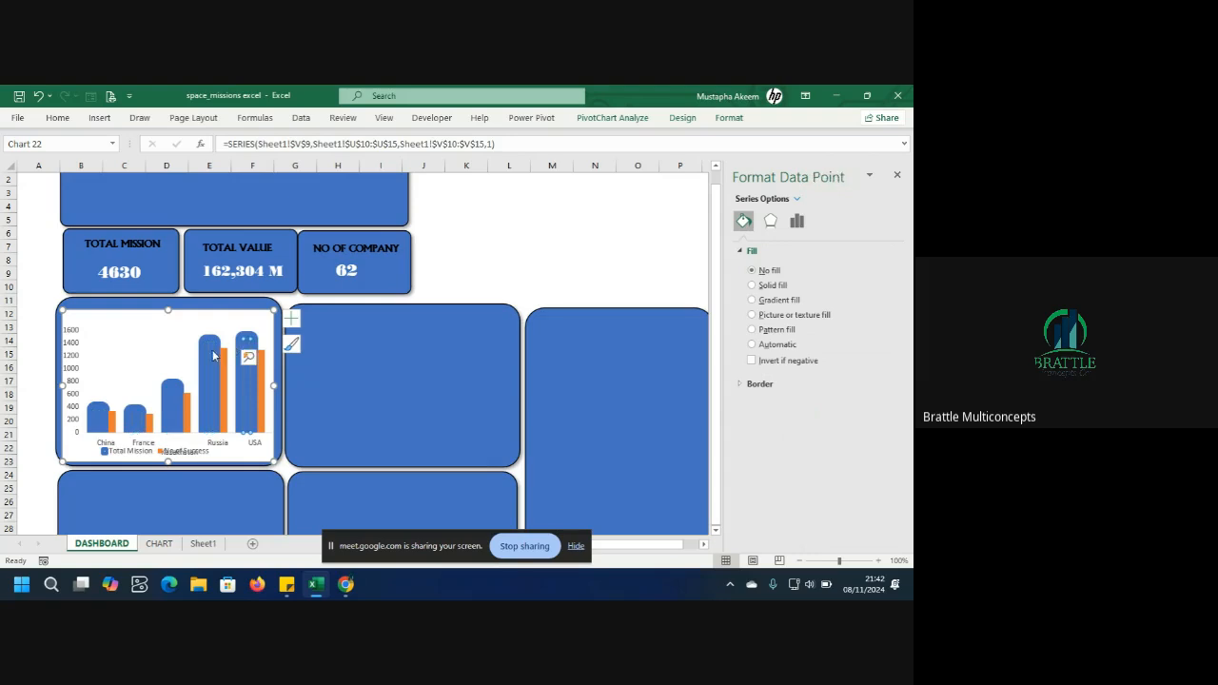
left_click(214, 354)
left_click(752, 286)
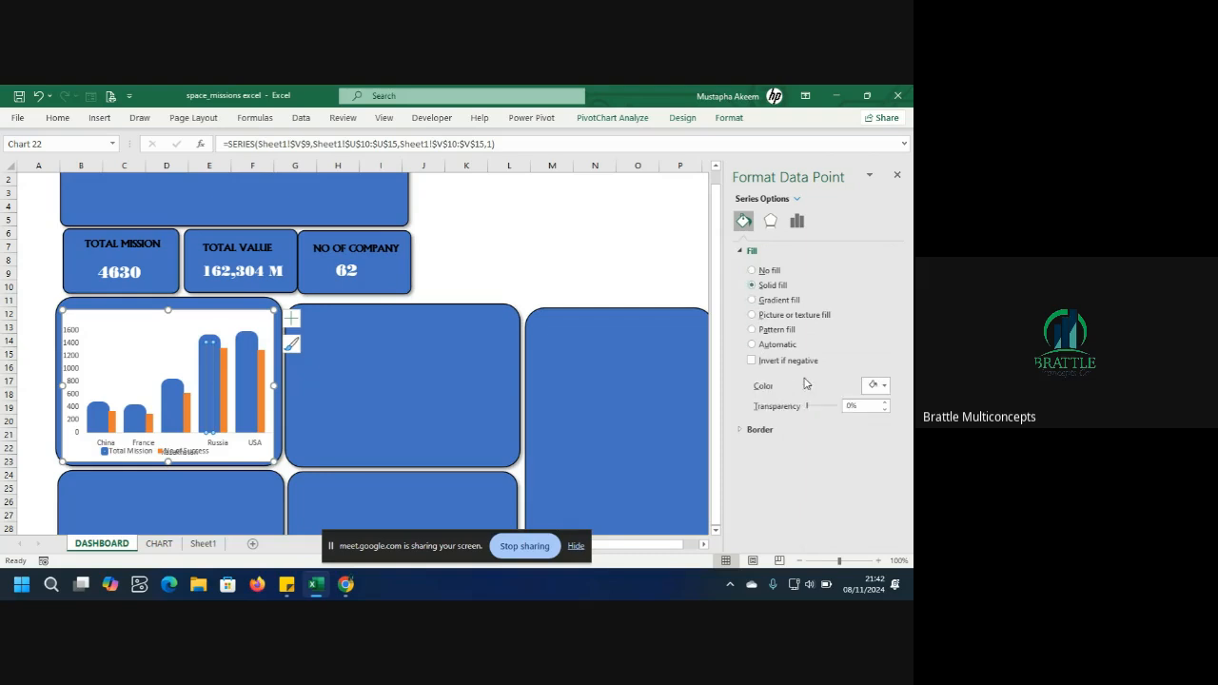
left_click(883, 386)
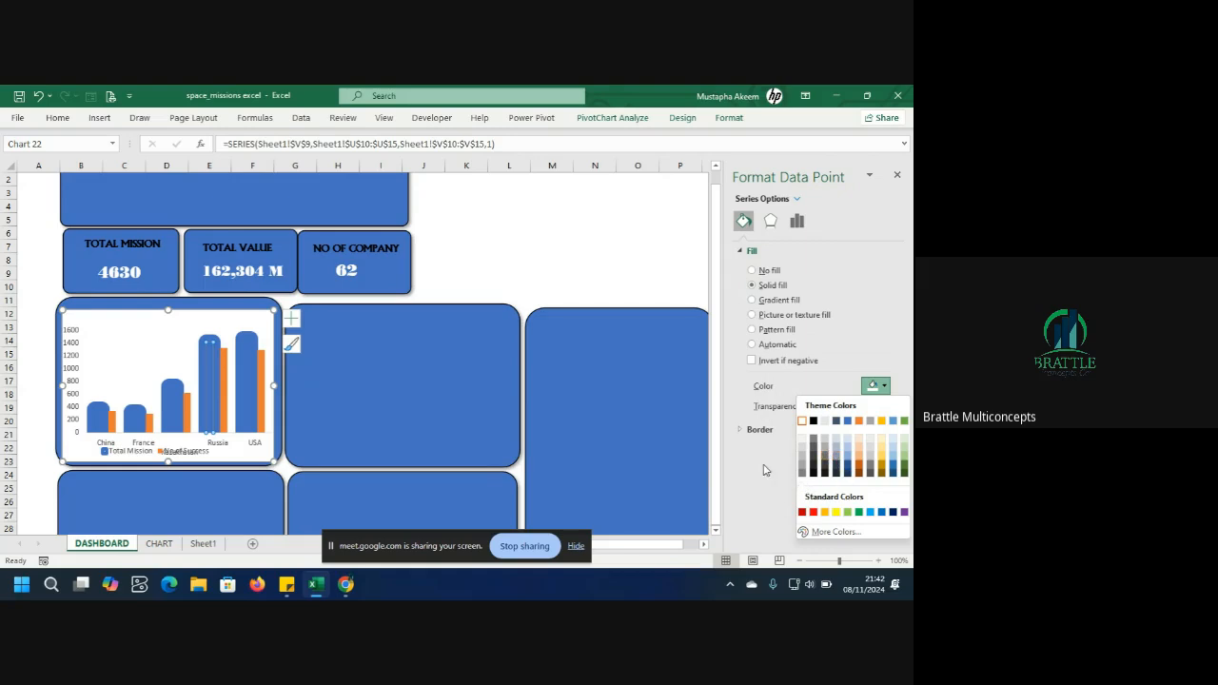
left_click(243, 353)
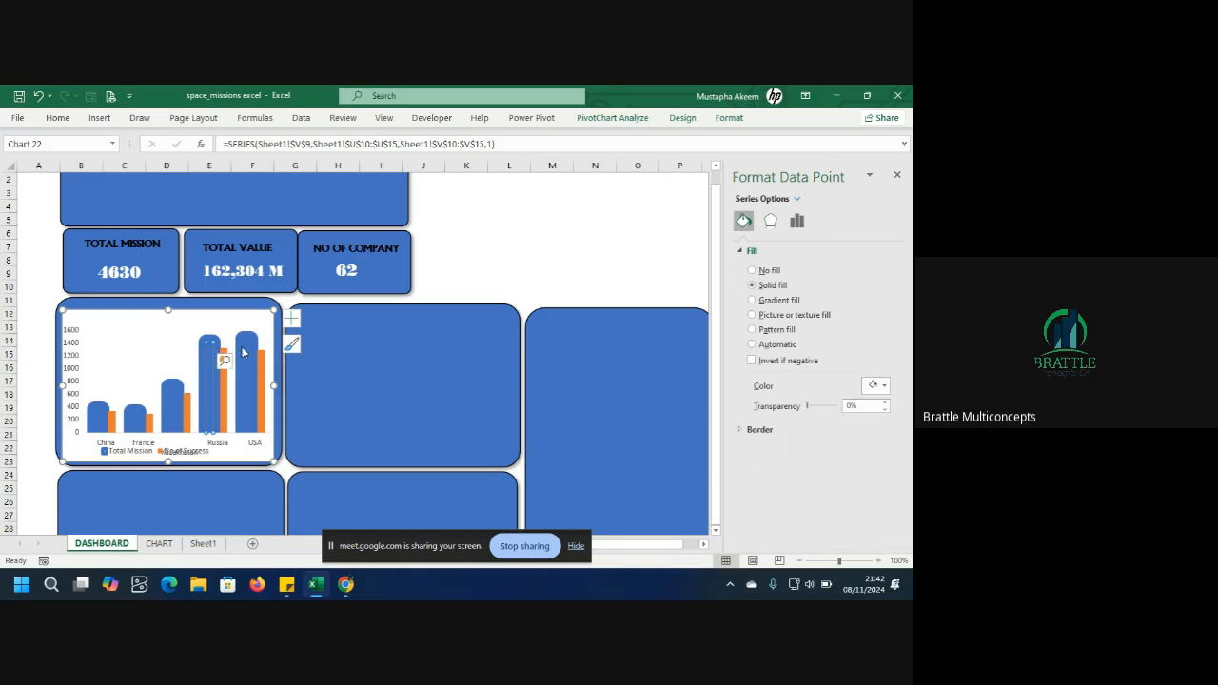
left_click(244, 353)
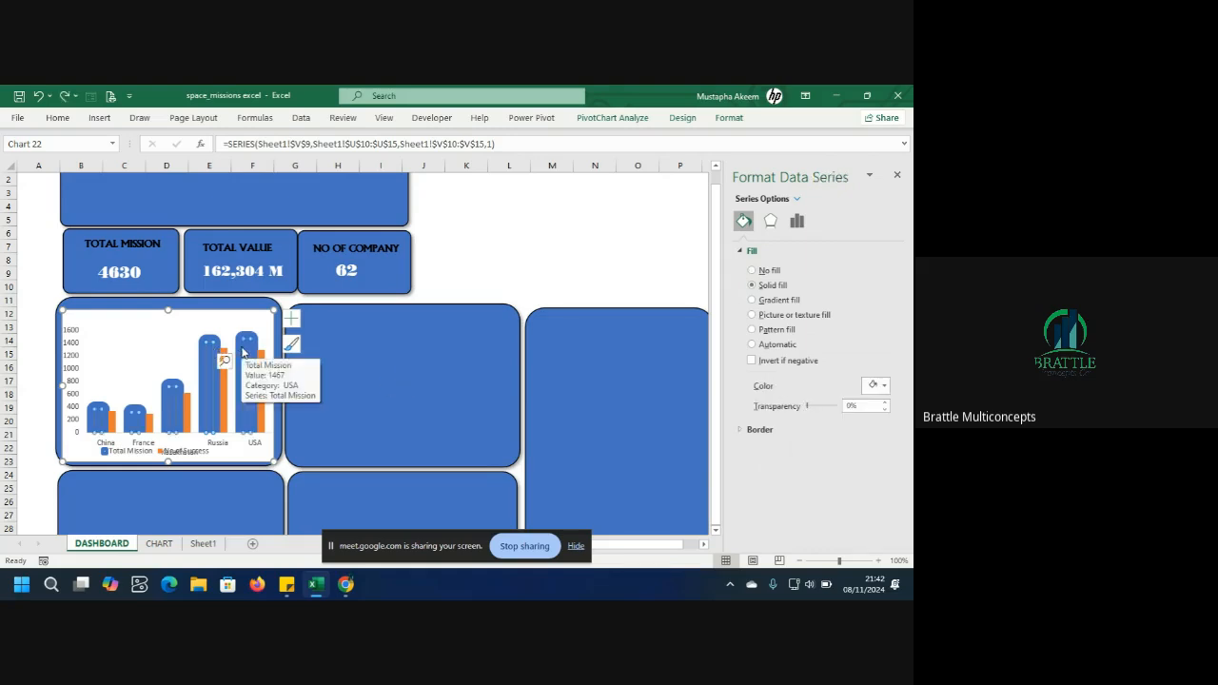
left_click(244, 353)
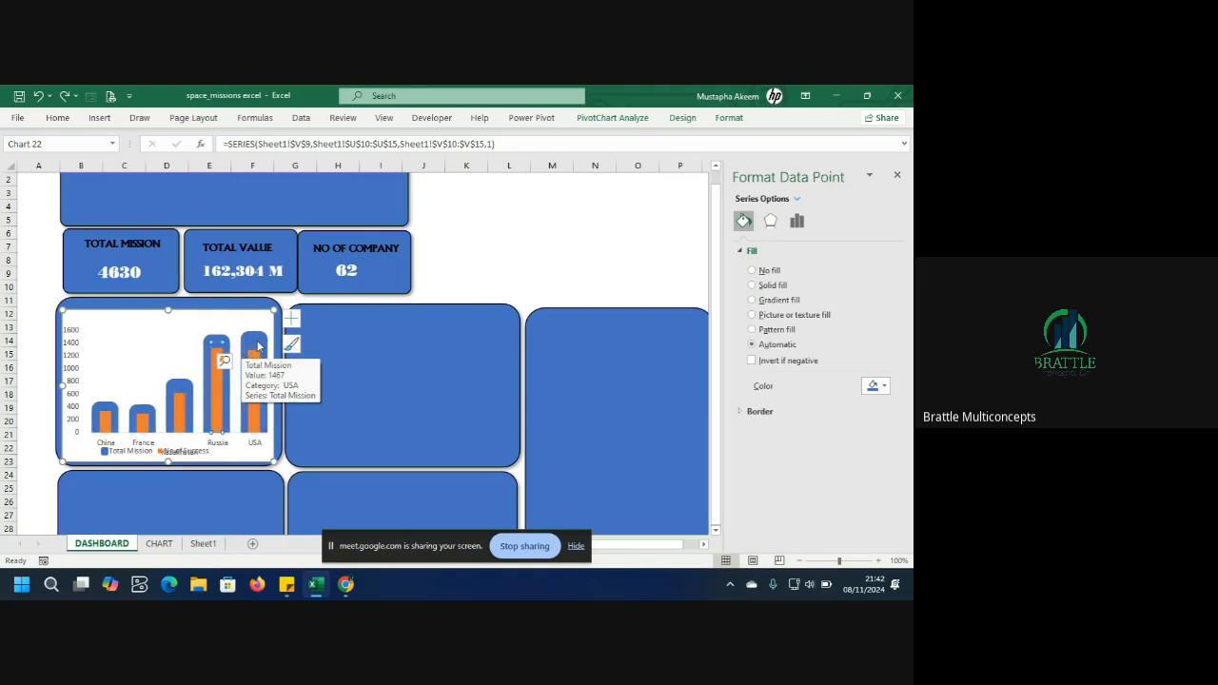
left_click(258, 347)
left_click(218, 348)
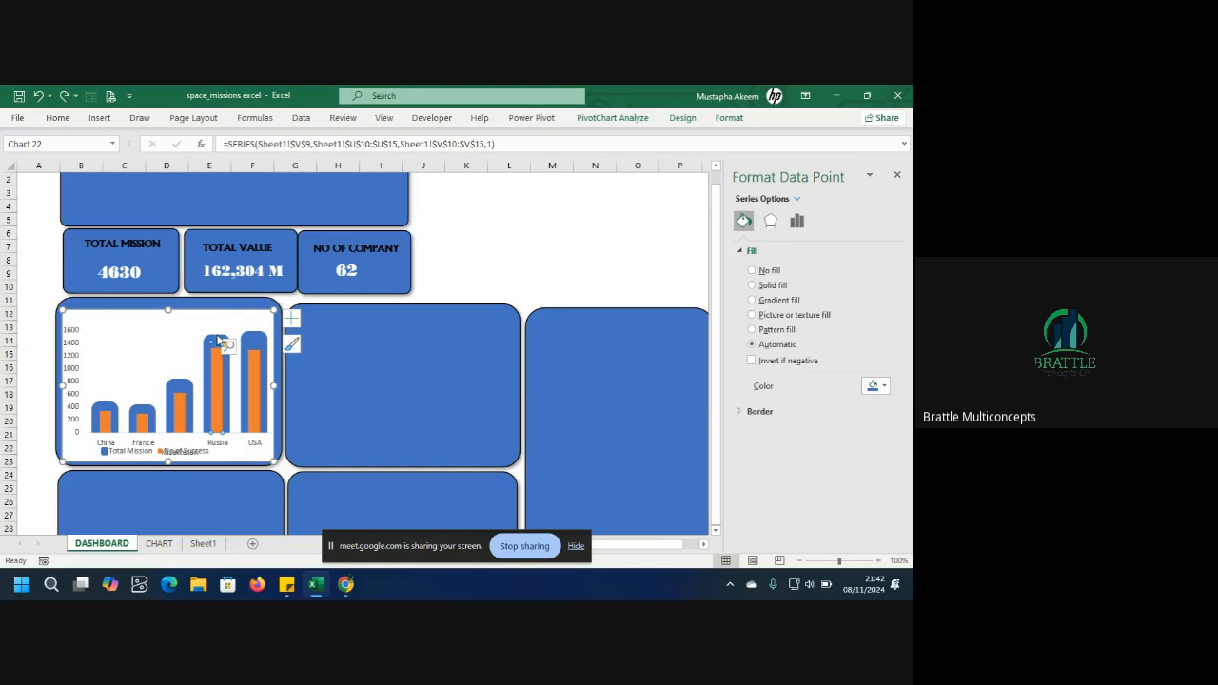
Change the chart type to Combo, with Total Mission as clustered column and No of Success as line.
right_click(180, 368)
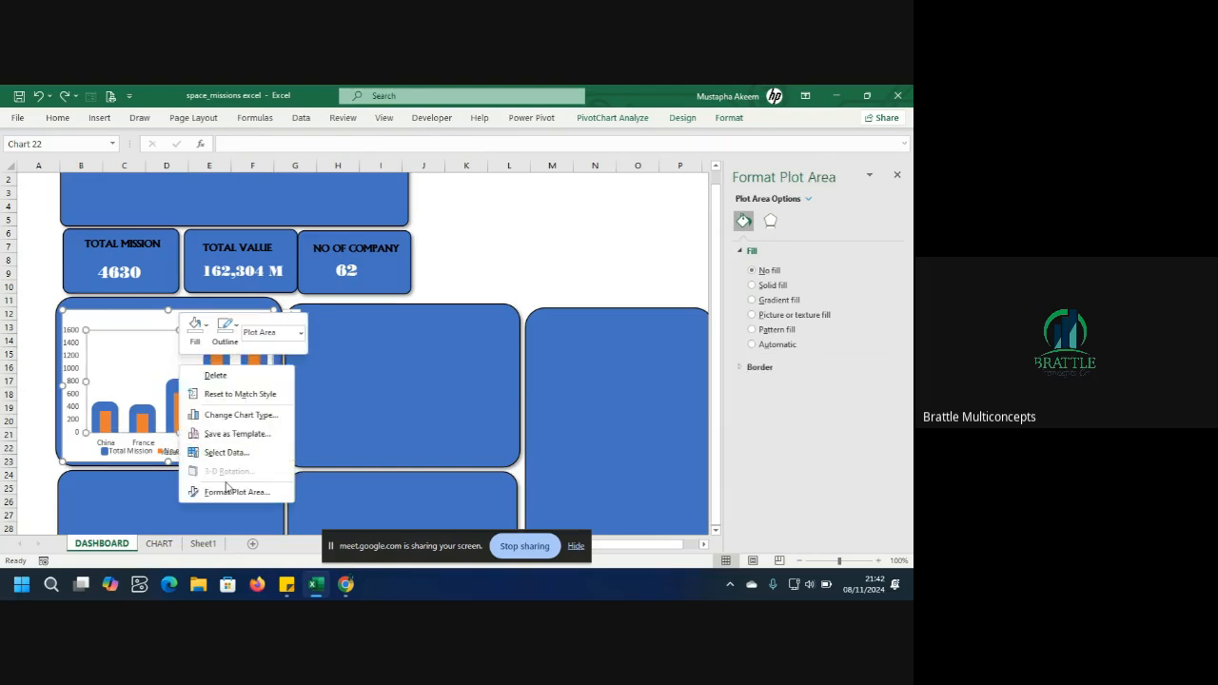
left_click(241, 416)
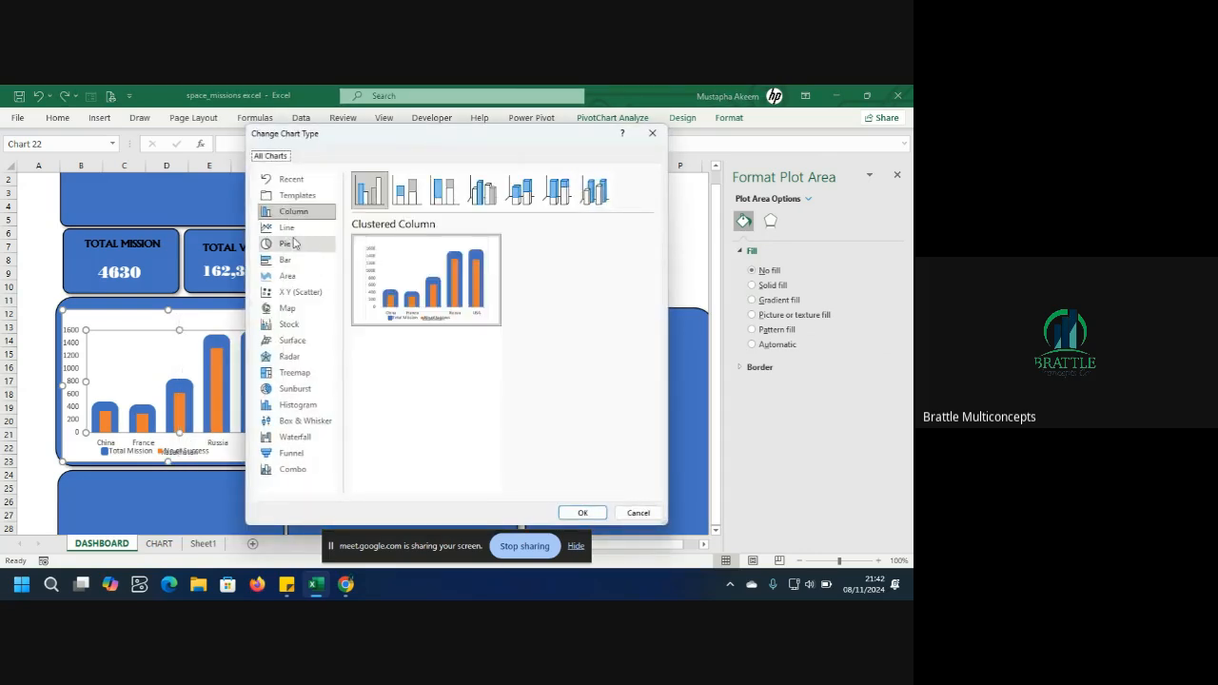
left_click(301, 471)
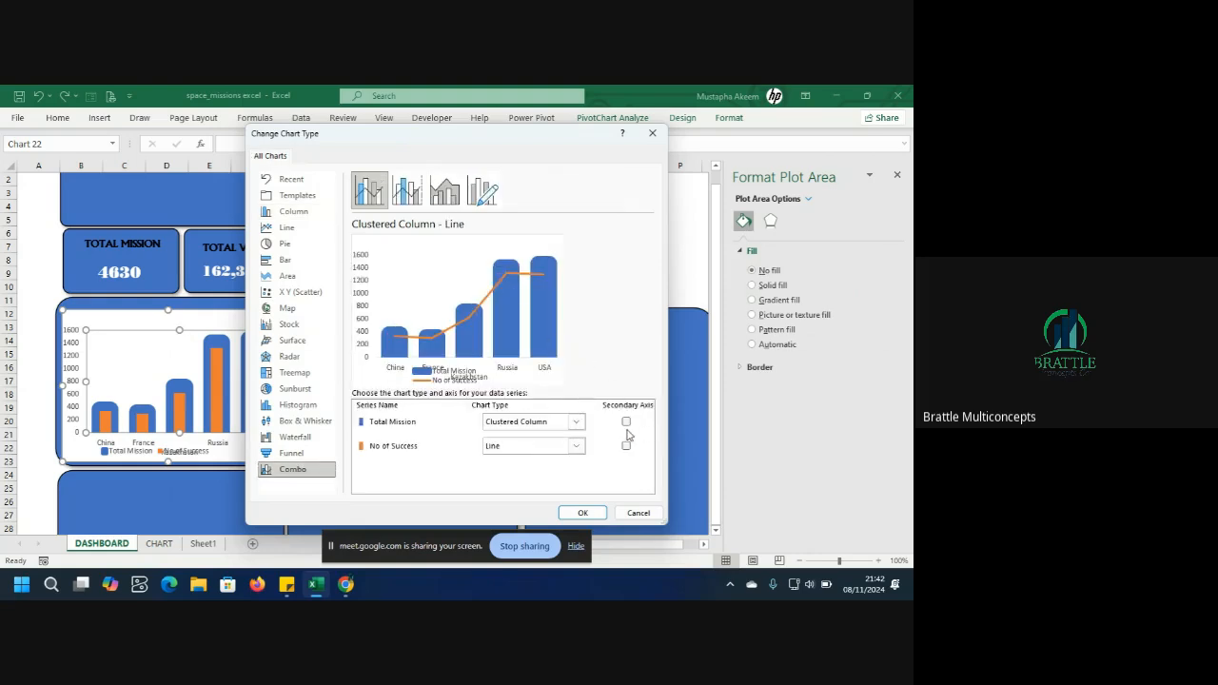
left_click(583, 513)
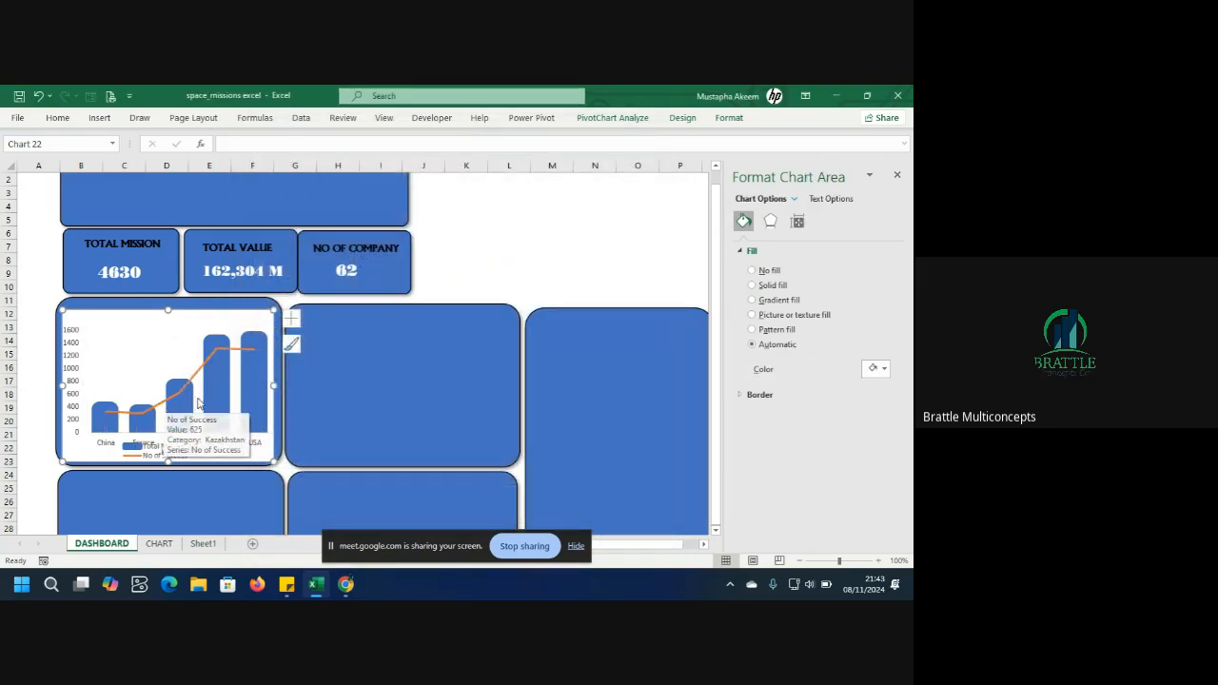
Try filling the USA bar of the Total Mission series with white.
left_click(257, 386)
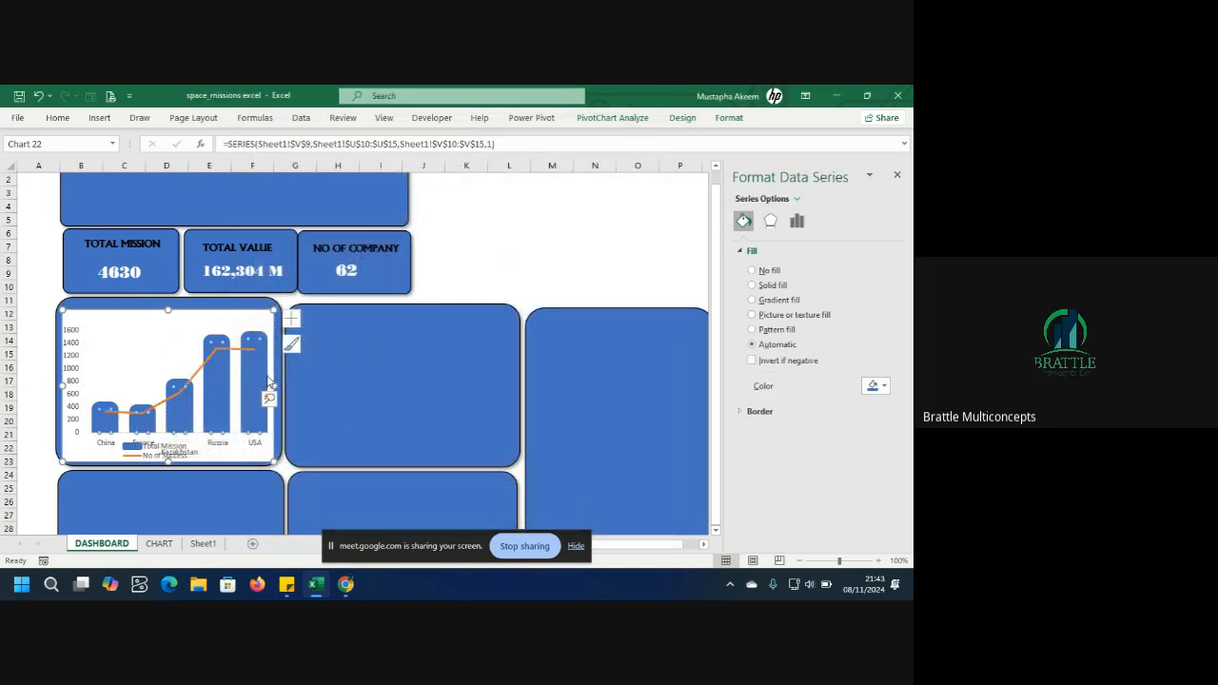
left_click(263, 390)
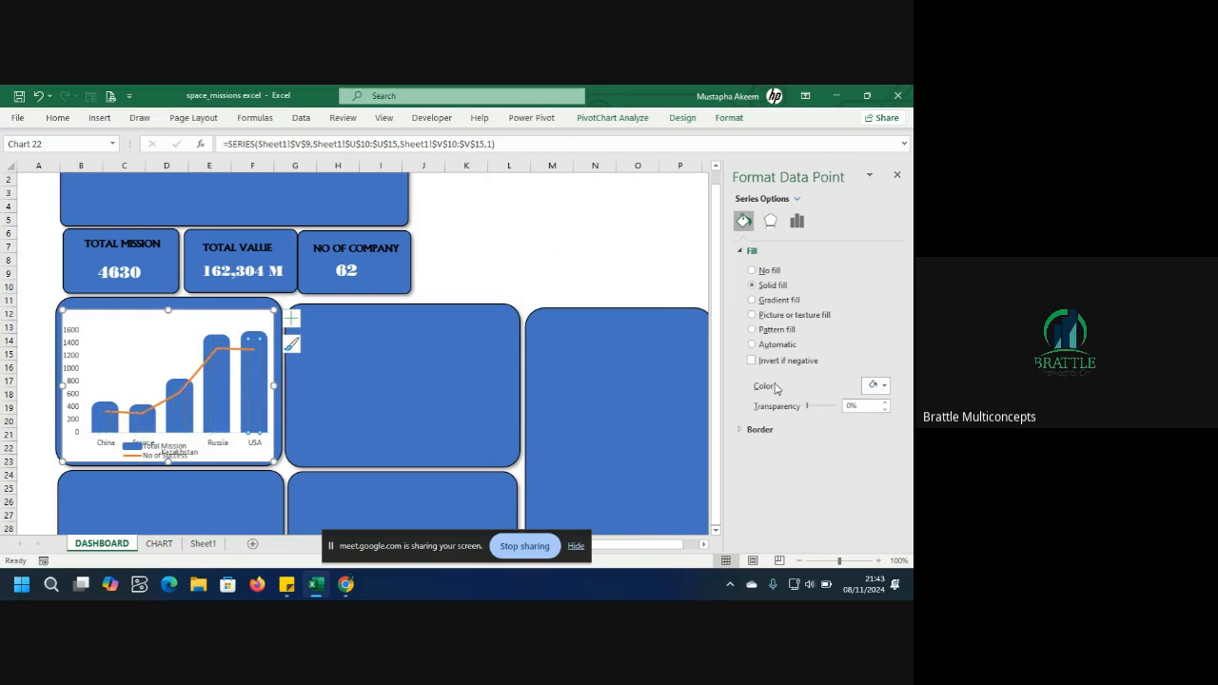
left_click(888, 393)
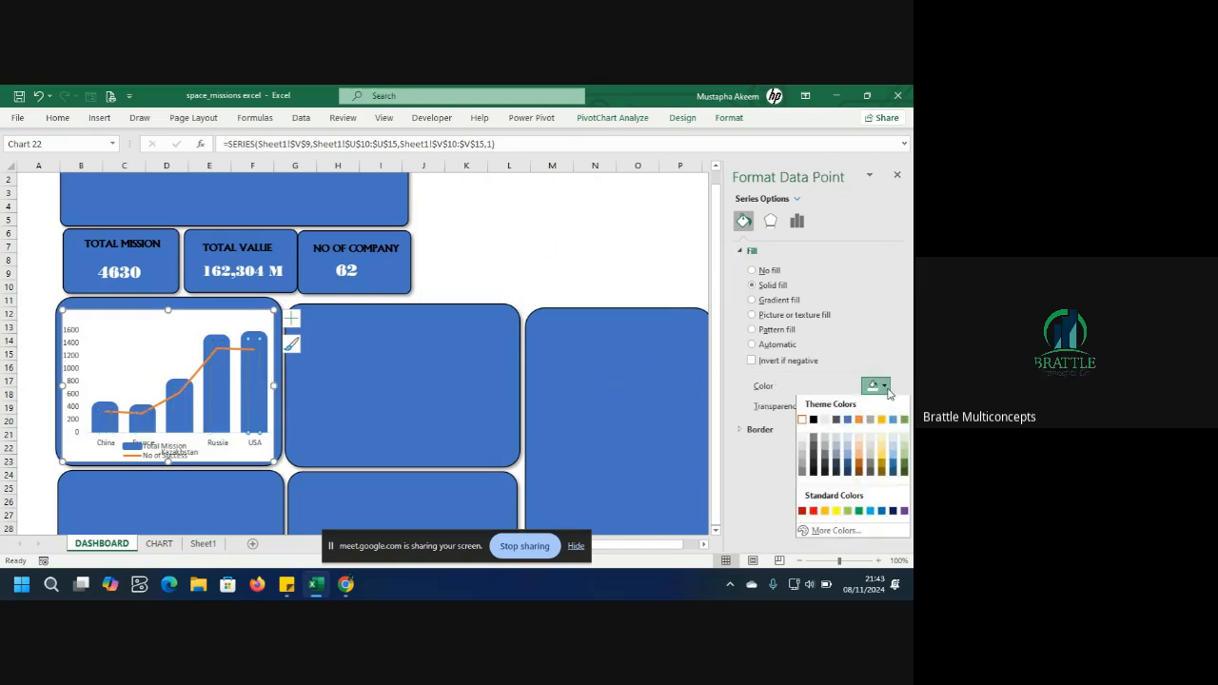
left_click(804, 422)
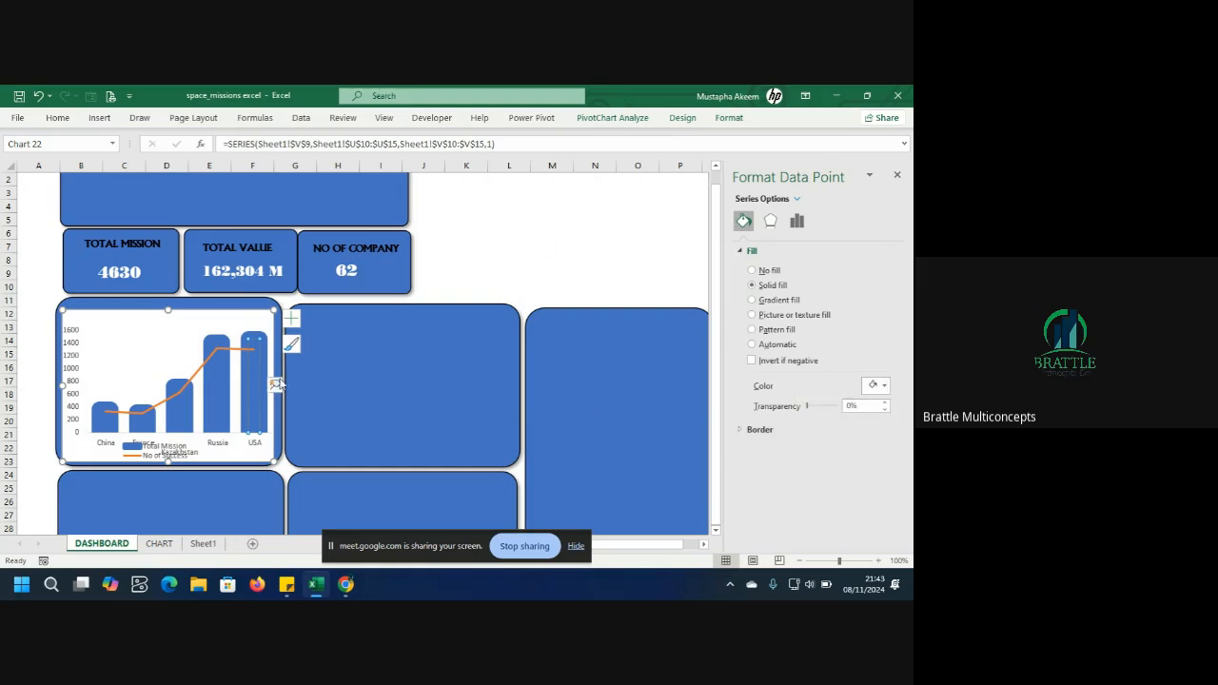
Apply chart Style 6 to the combo chart.
left_click(227, 415)
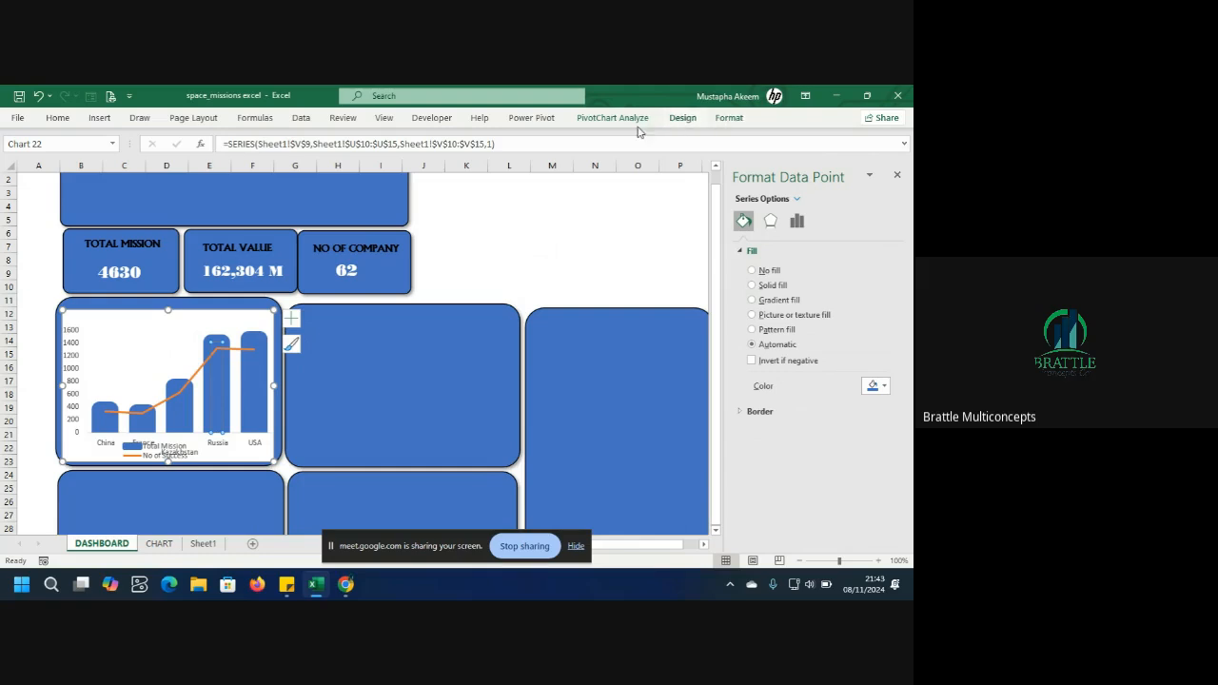
left_click(683, 118)
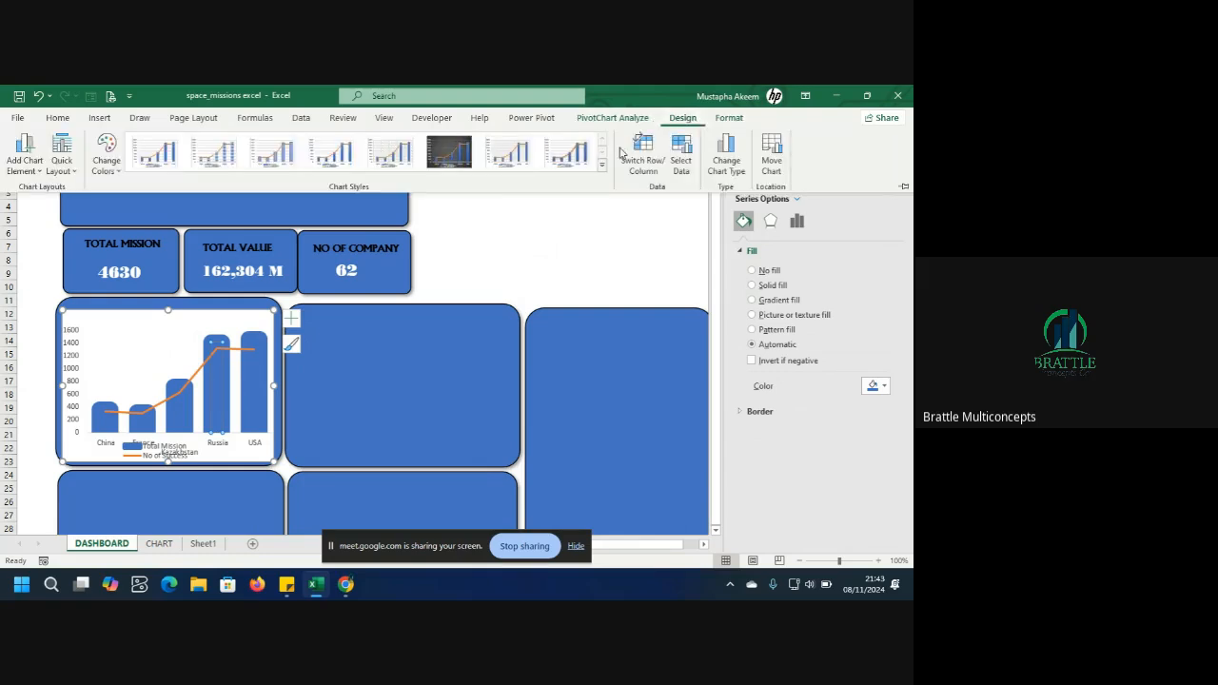
left_click(441, 157)
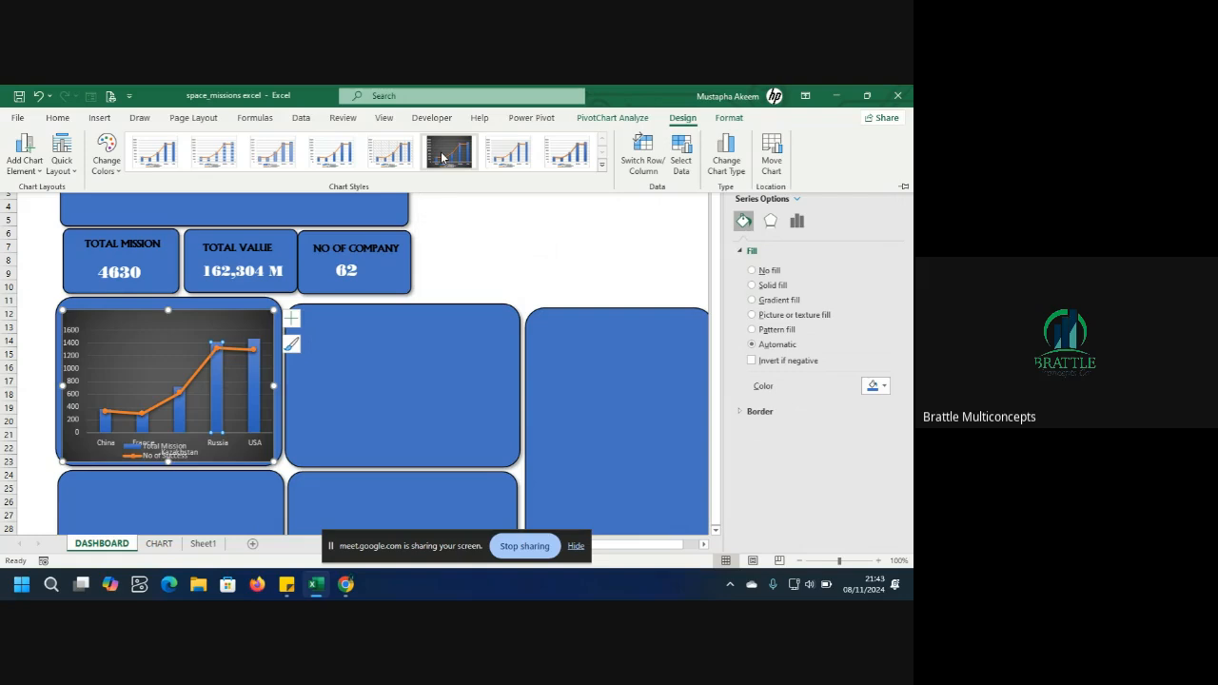
Fill the whole Total Mission series with white.
left_click(256, 404)
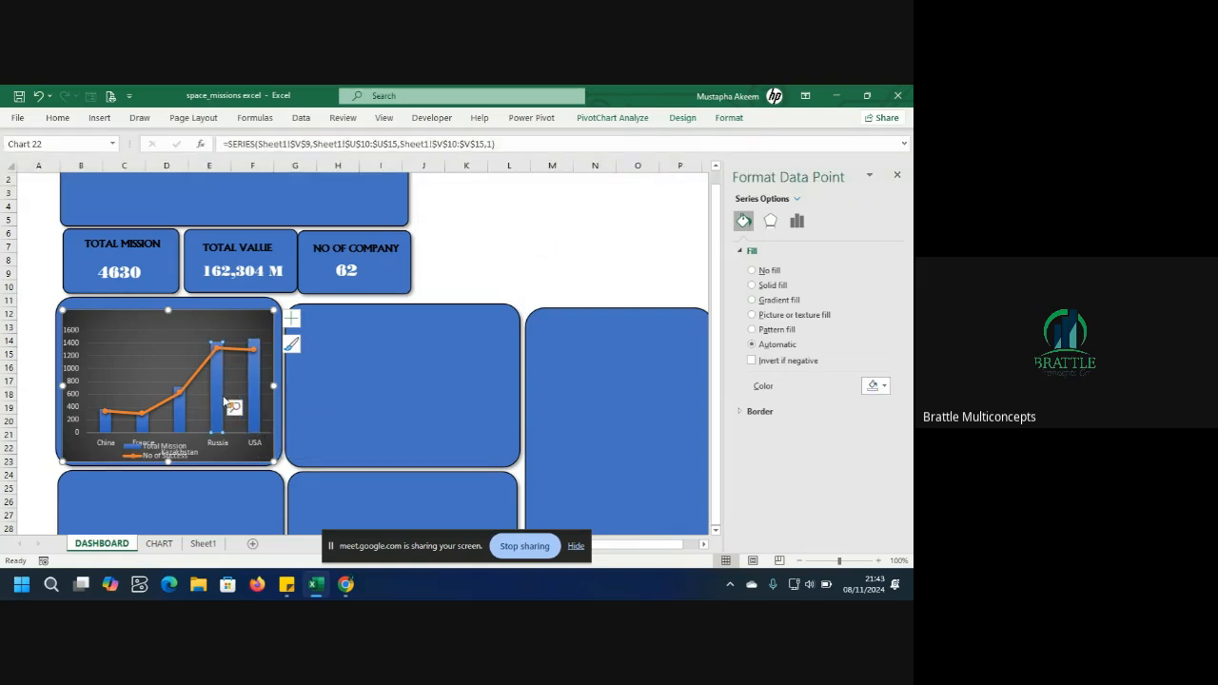
left_click(210, 329)
left_click(255, 385)
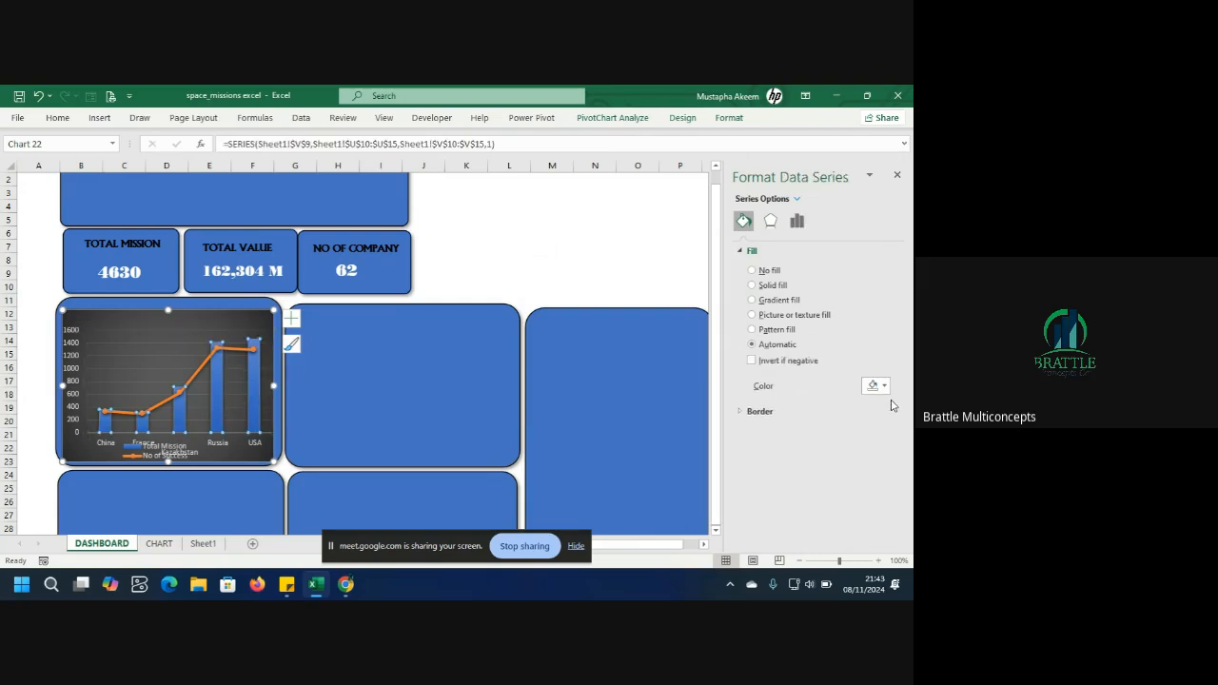
left_click(876, 385)
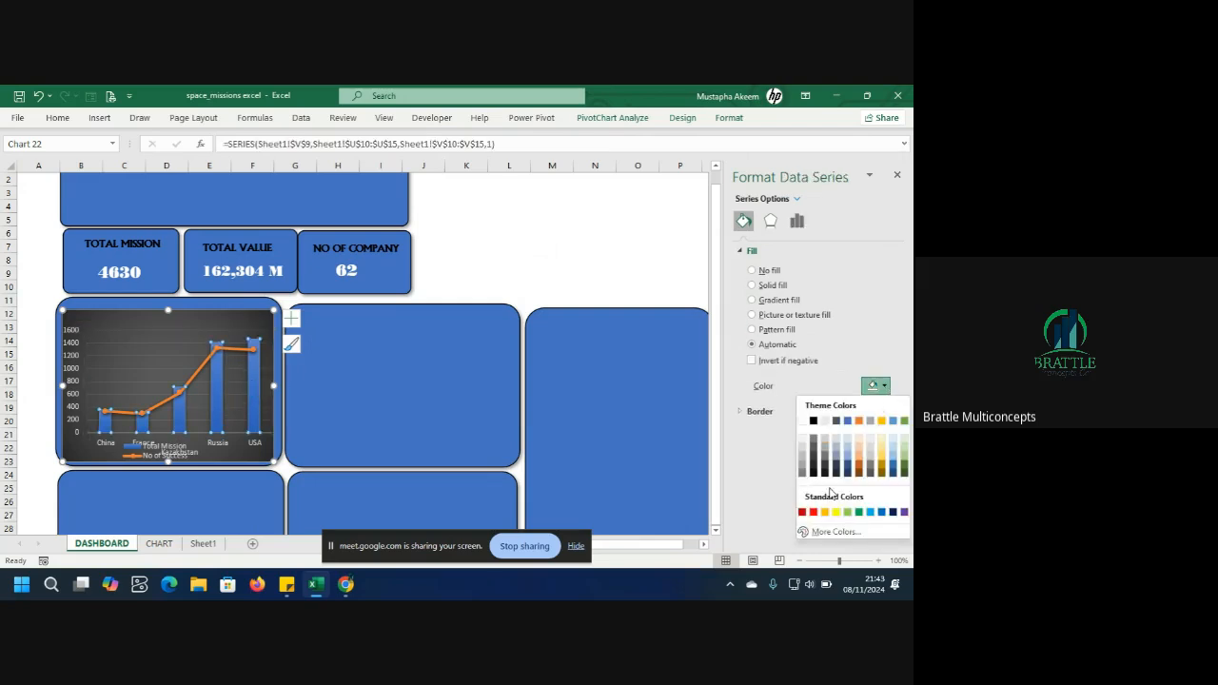
left_click(803, 420)
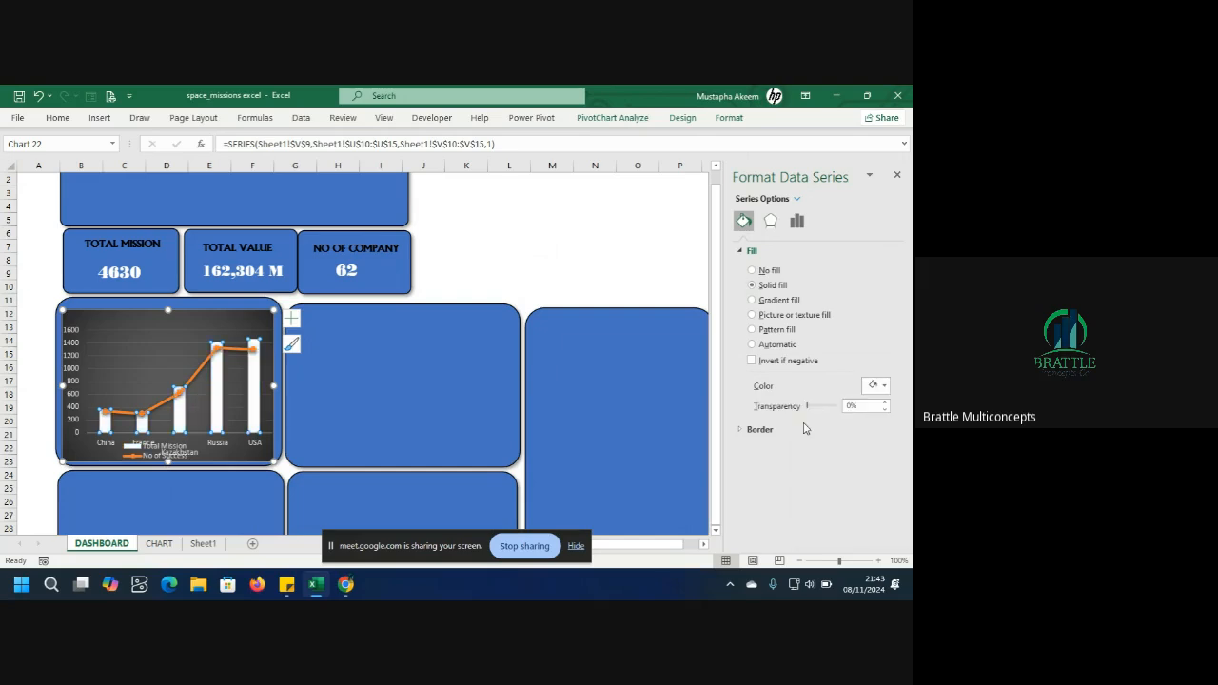
Shrink the plot area's height slightly from its bottom edge.
left_click(121, 330)
left_click(122, 325)
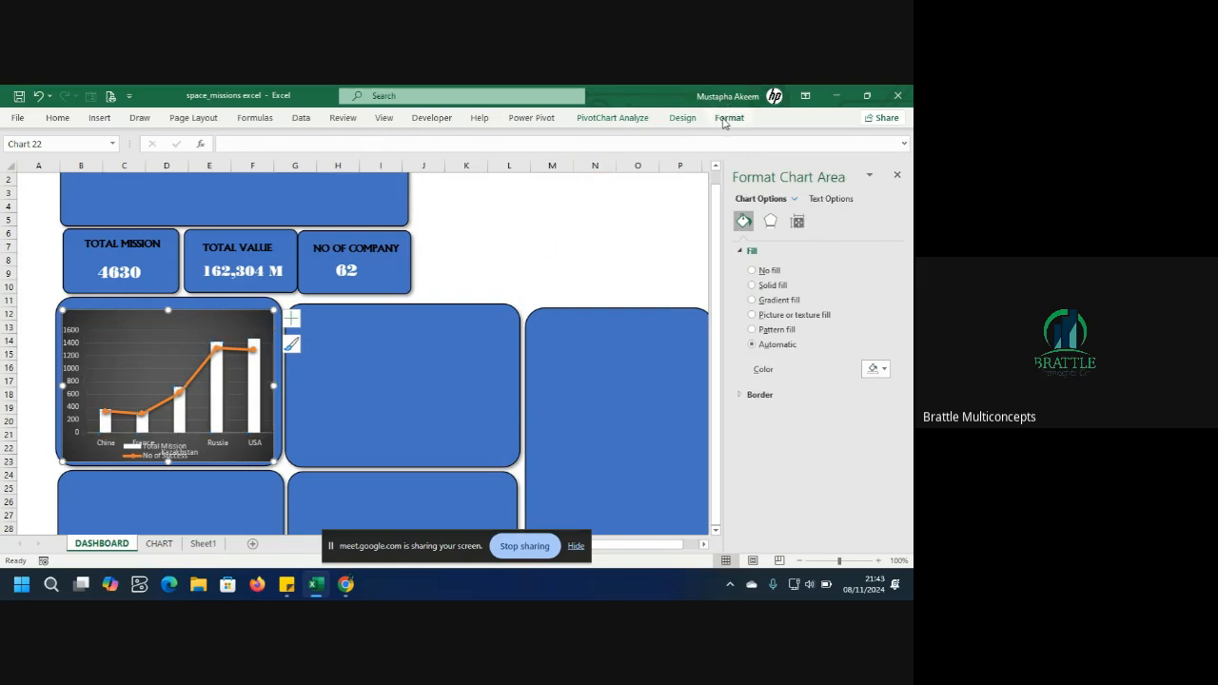
left_click(143, 381)
left_click(88, 448)
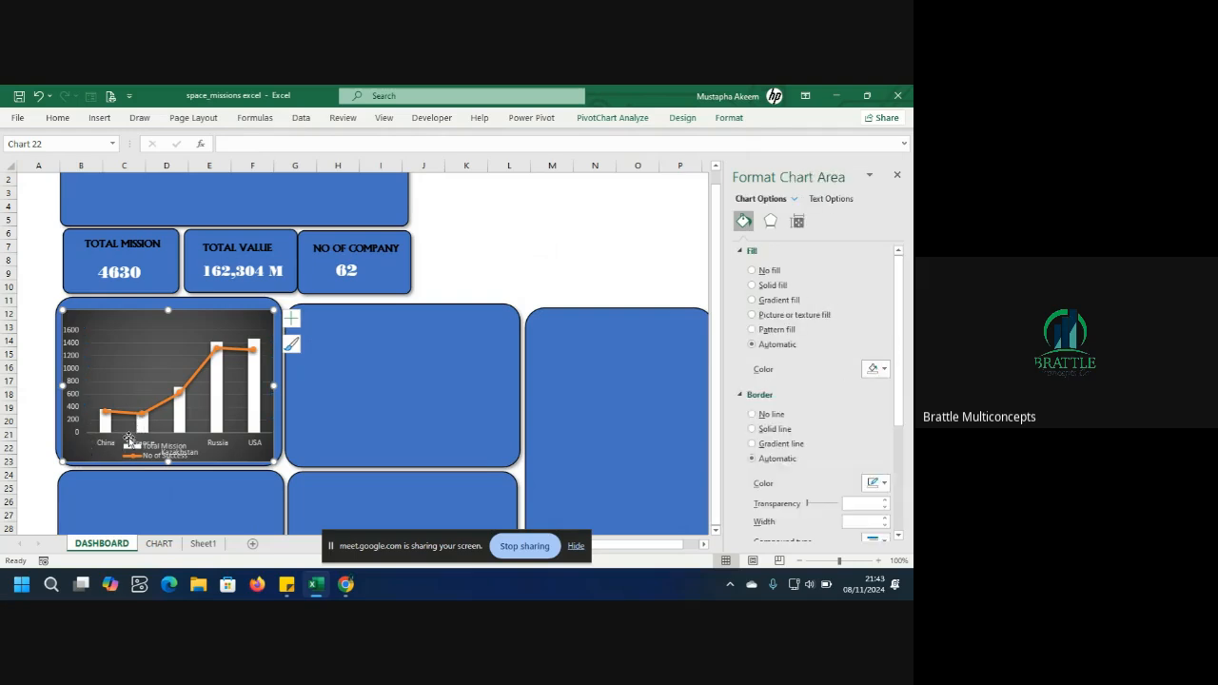
left_click(145, 331)
left_click_drag(178, 431, 178, 422)
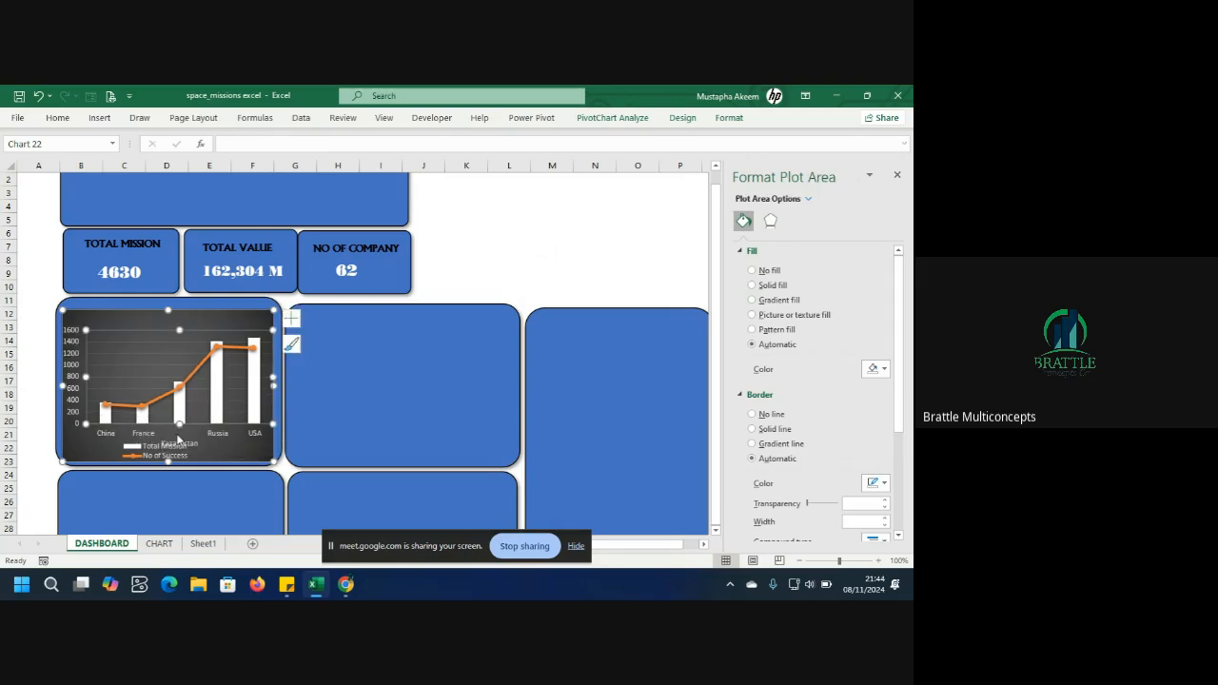
Widen the legend so both series entries sit on one line.
left_click(166, 460)
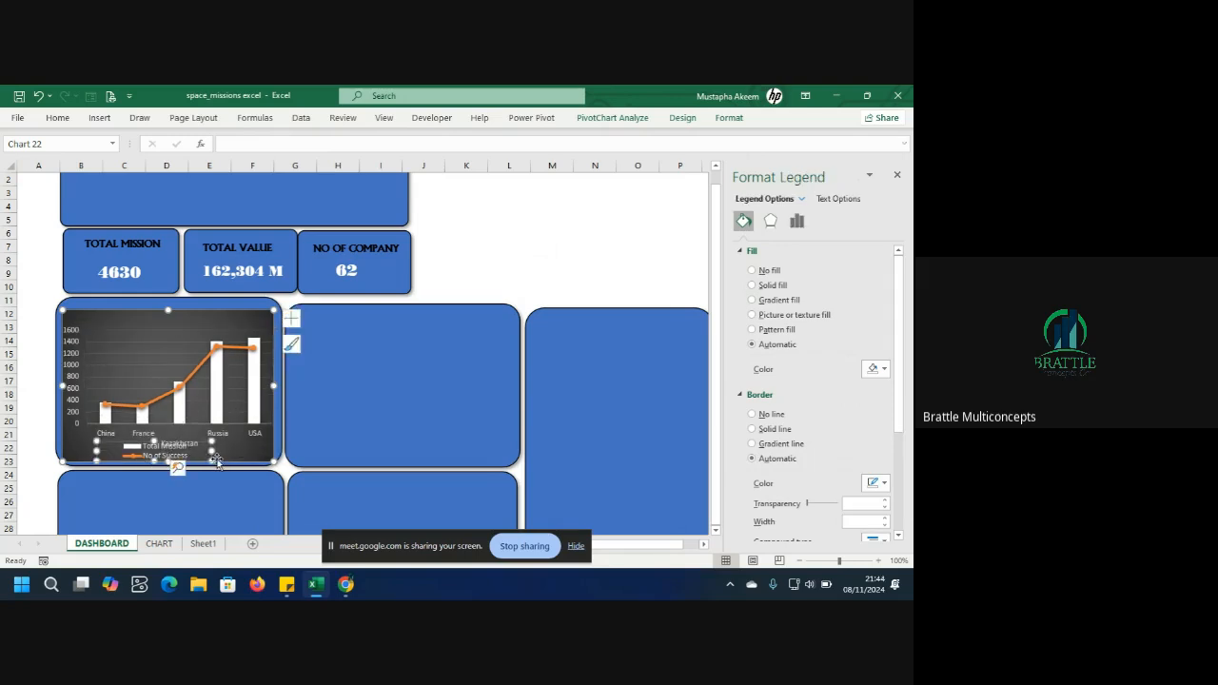
left_click_drag(215, 453, 253, 453)
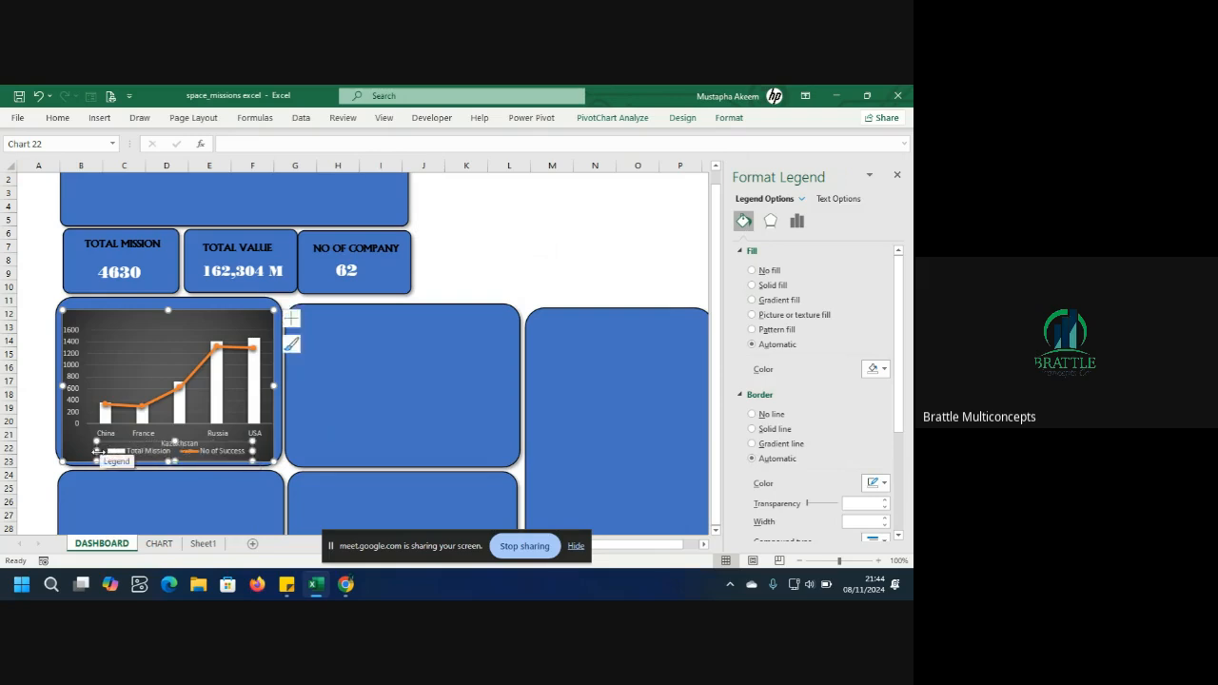
left_click_drag(97, 451, 77, 449)
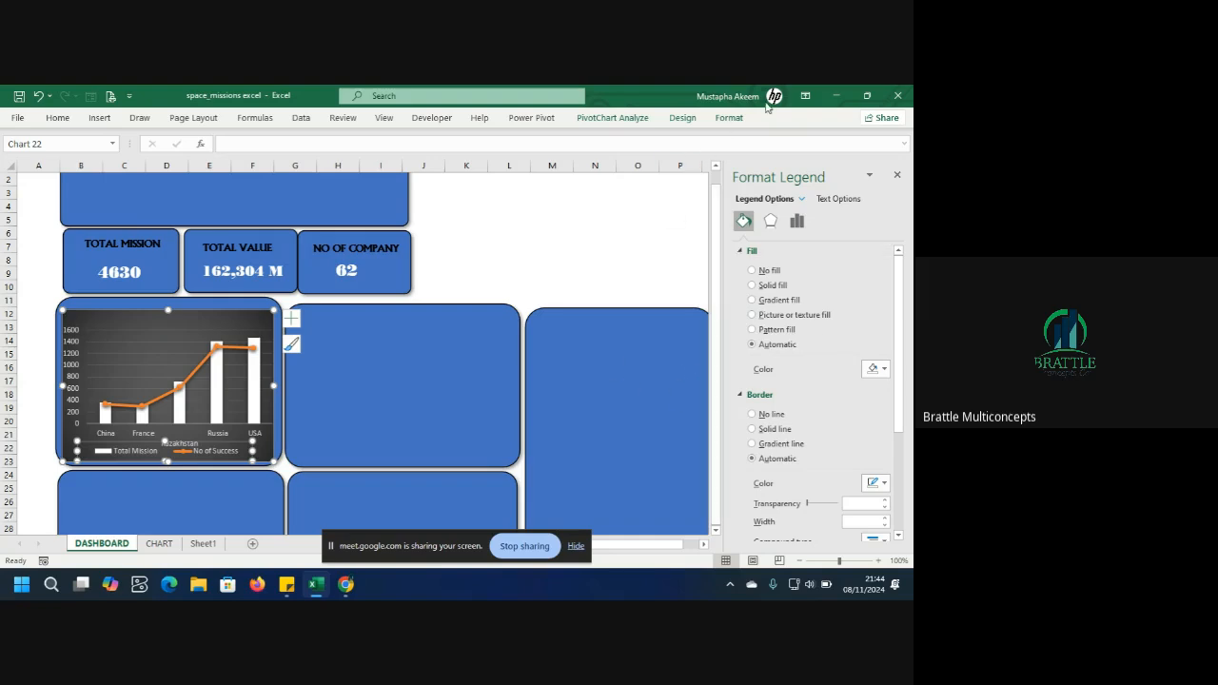
Set the combo chart's legend fill to No Fill.
left_click(728, 118)
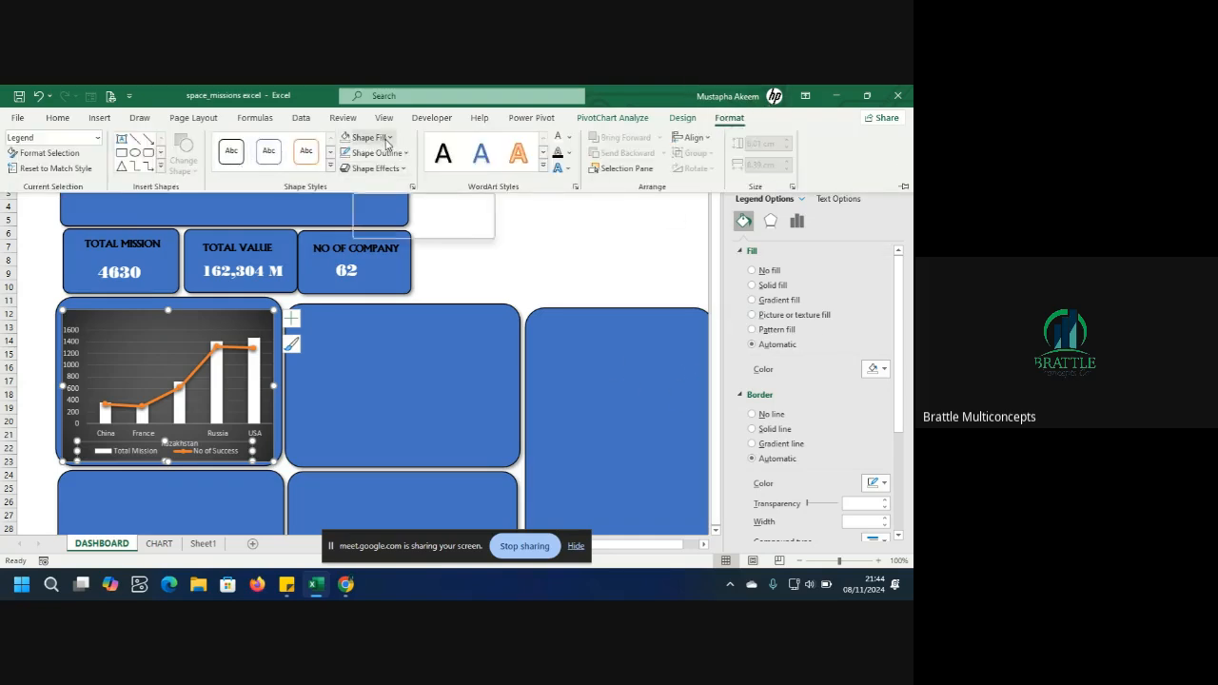
left_click(379, 139)
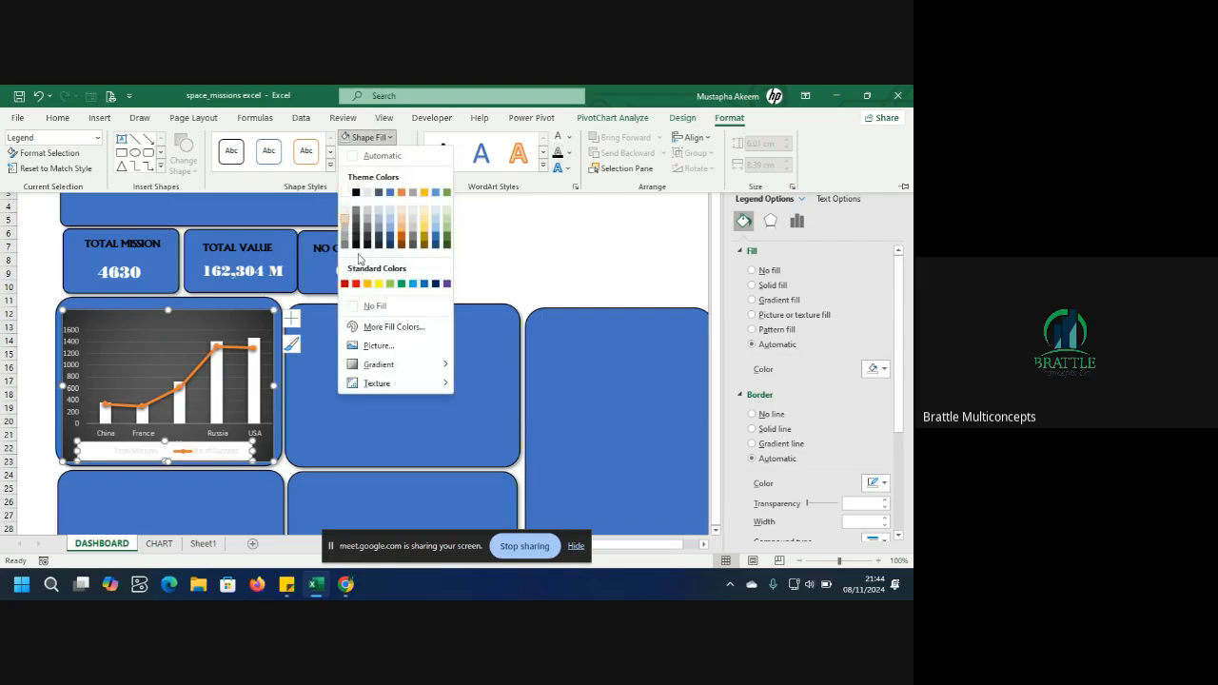
left_click(199, 327)
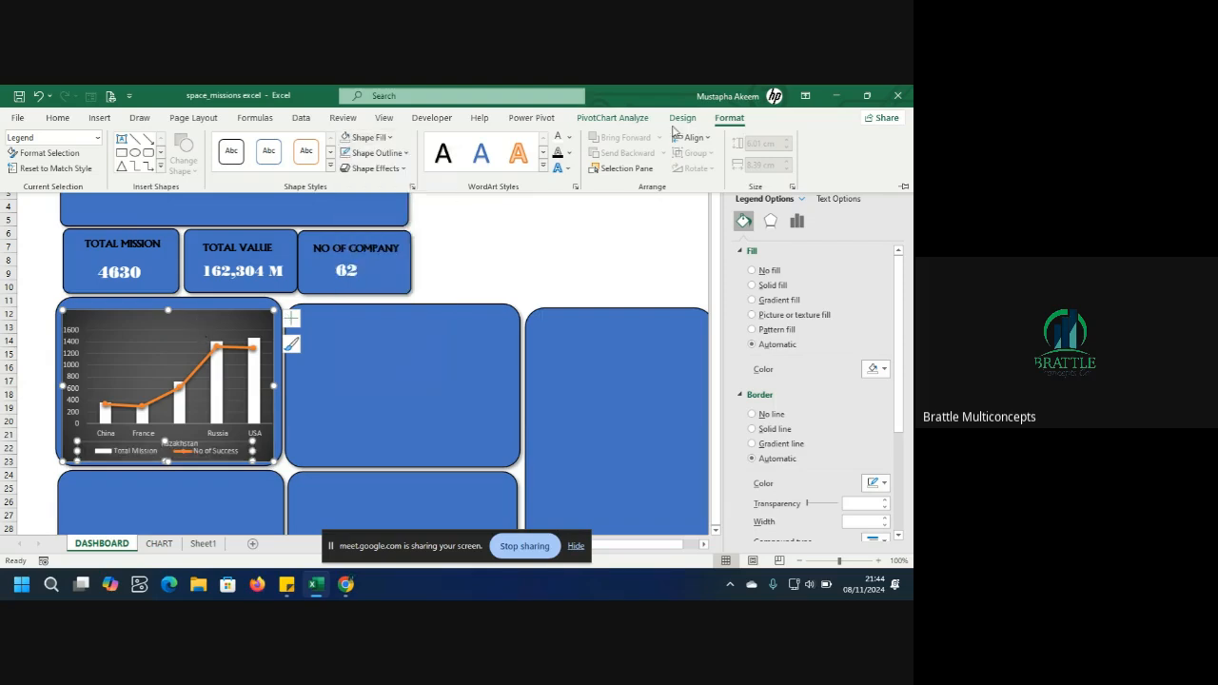
left_click(391, 141)
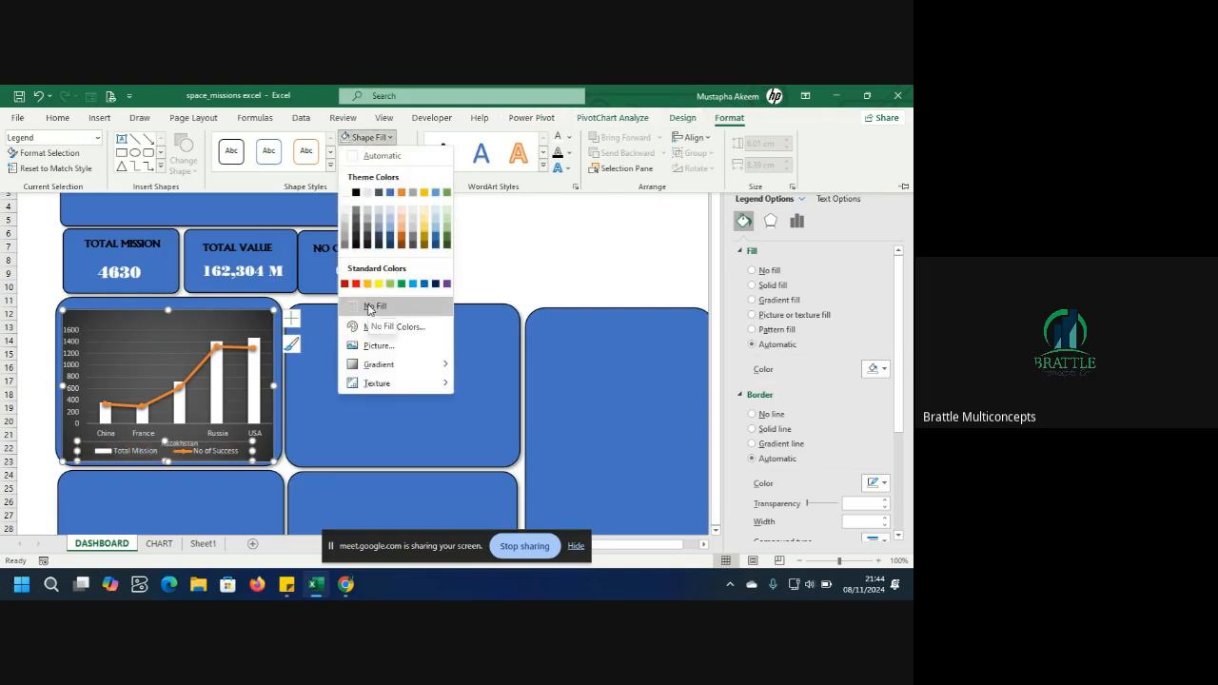
left_click(371, 306)
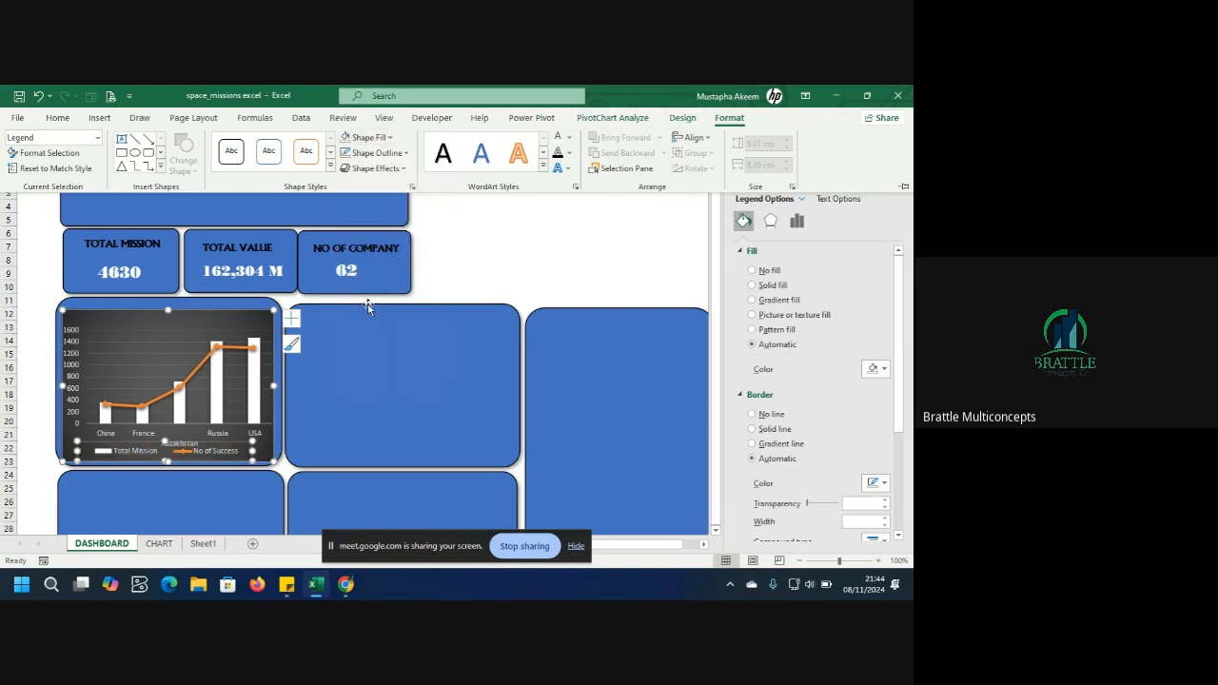
Remove the fill from the combo chart's chart area so the panel shows through.
left_click(184, 325)
left_click(182, 324)
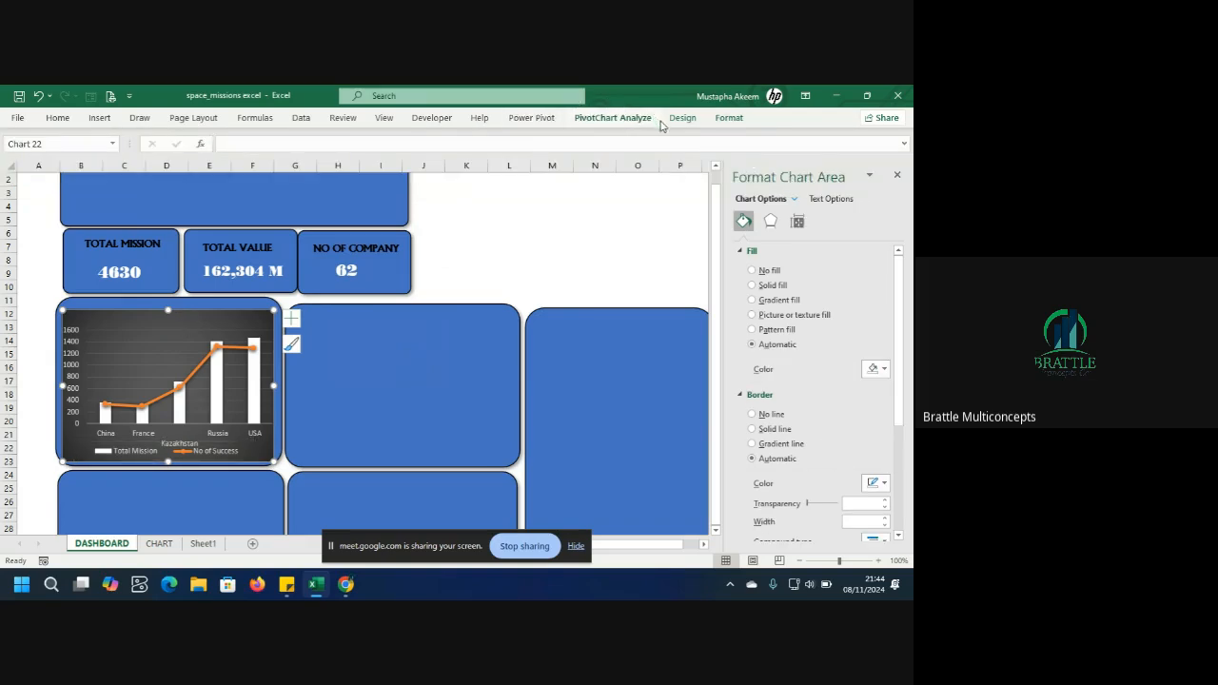
left_click(729, 120)
left_click(388, 138)
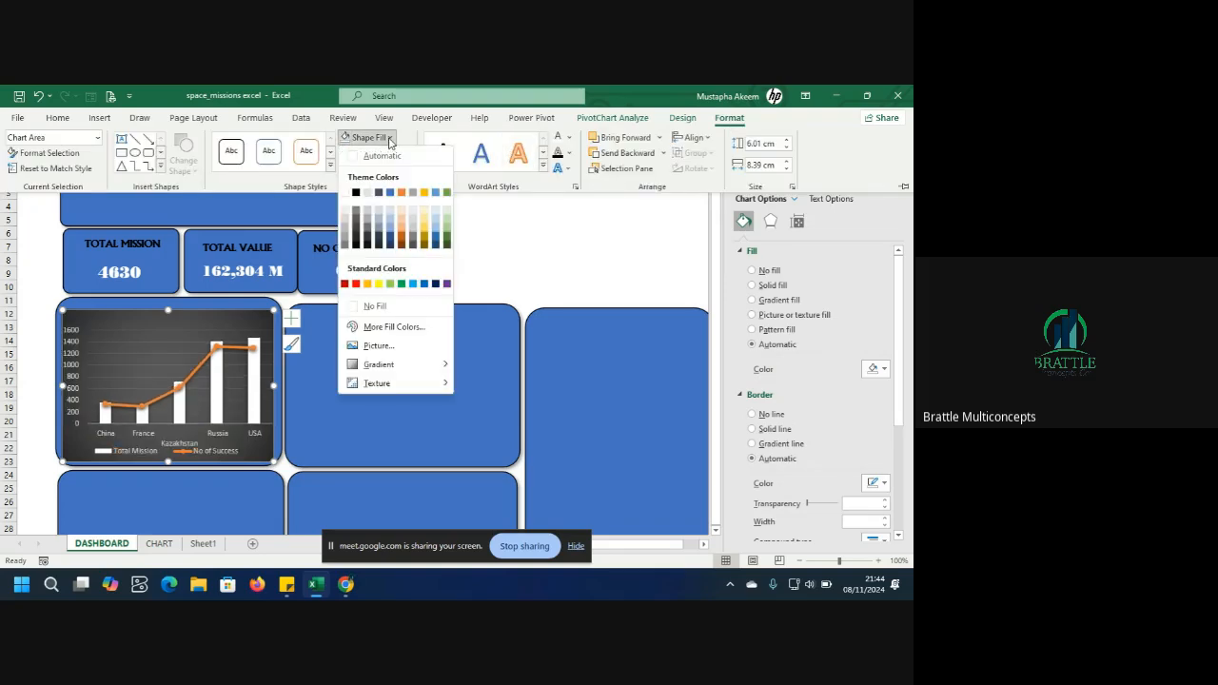
left_click(356, 306)
left_click(328, 439)
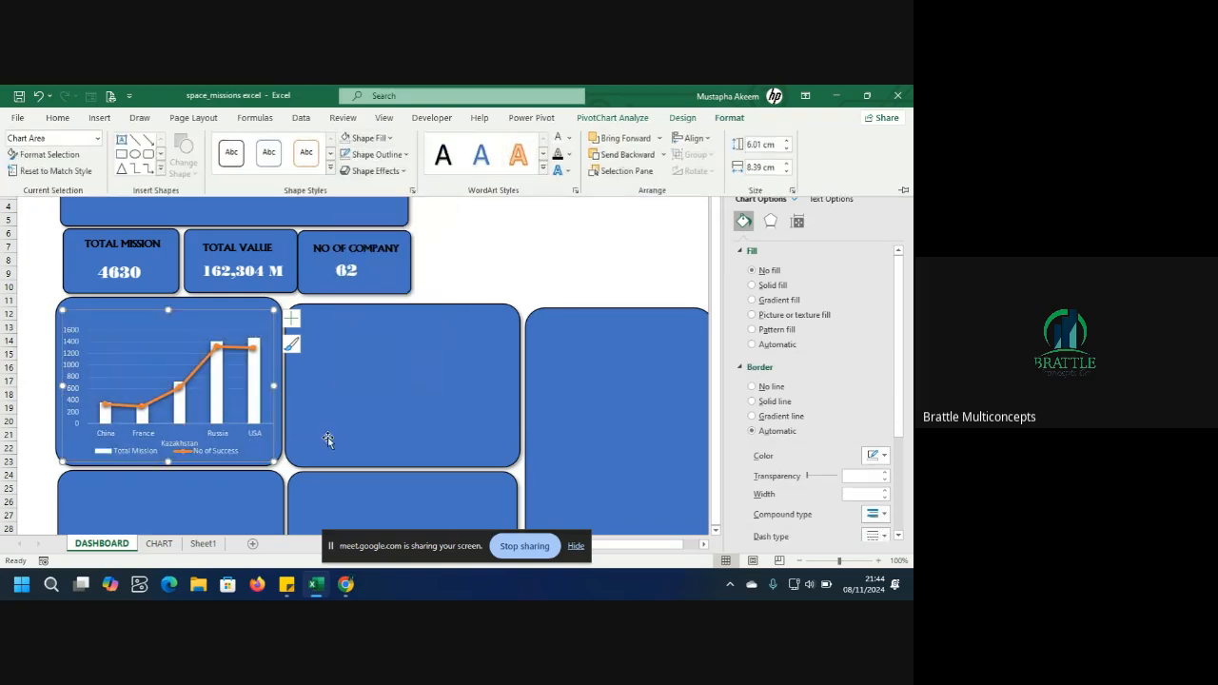
Nudge the Total Mission card slightly left to line up with the chart panel below.
left_click(353, 433)
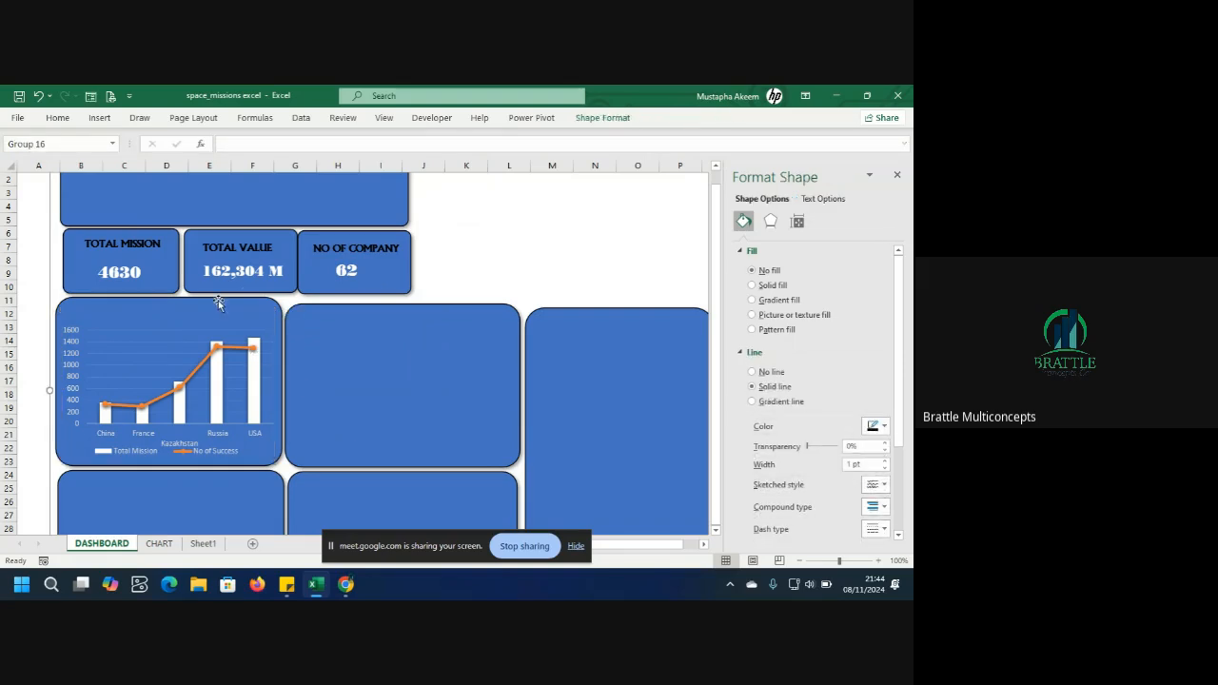
left_click(192, 317)
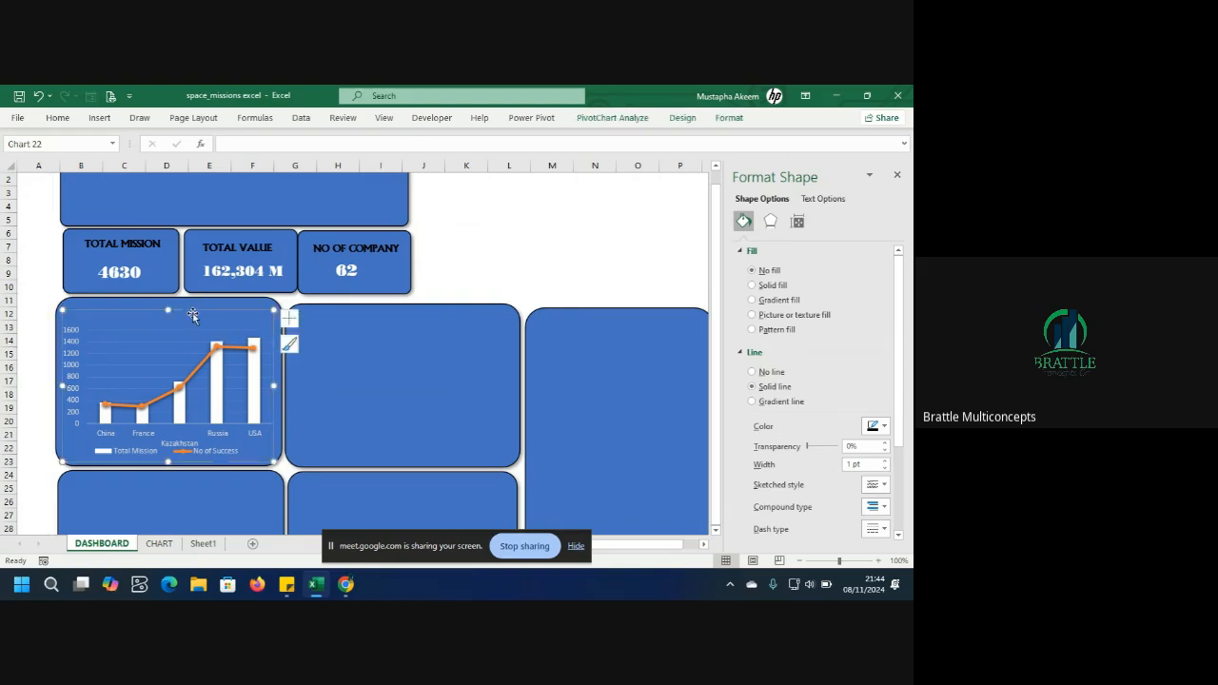
left_click(95, 272)
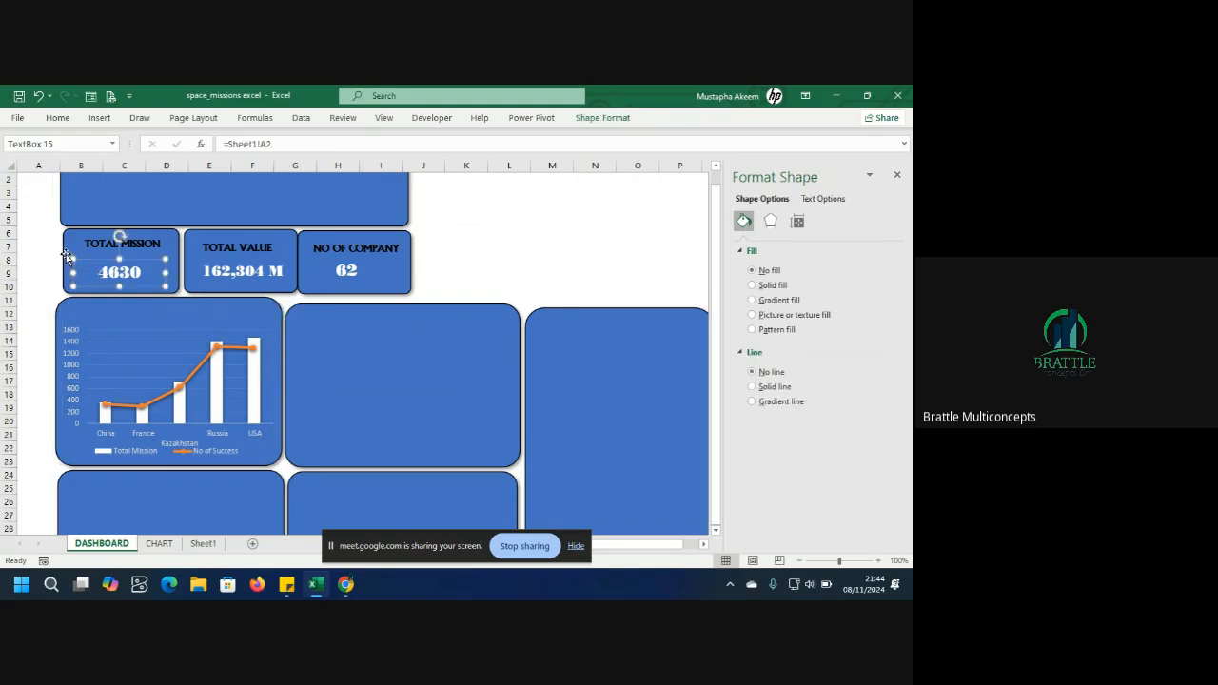
left_click(67, 257)
left_click(64, 258)
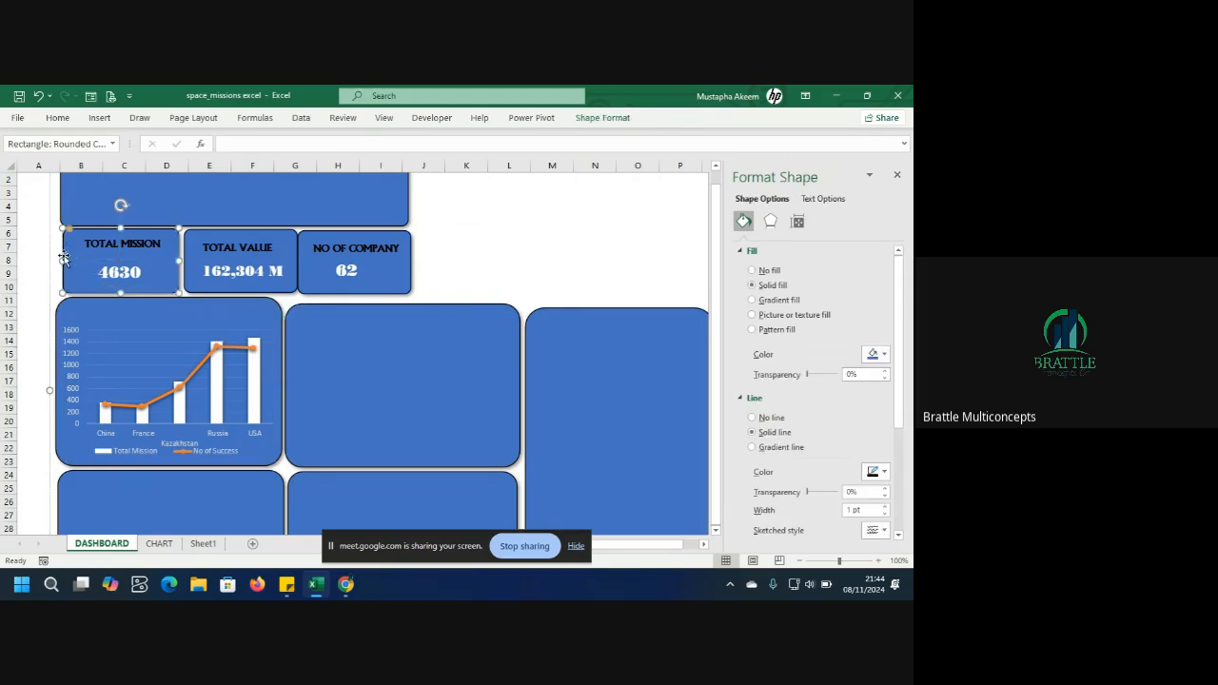
left_click_drag(60, 259, 57, 263)
left_click(301, 380)
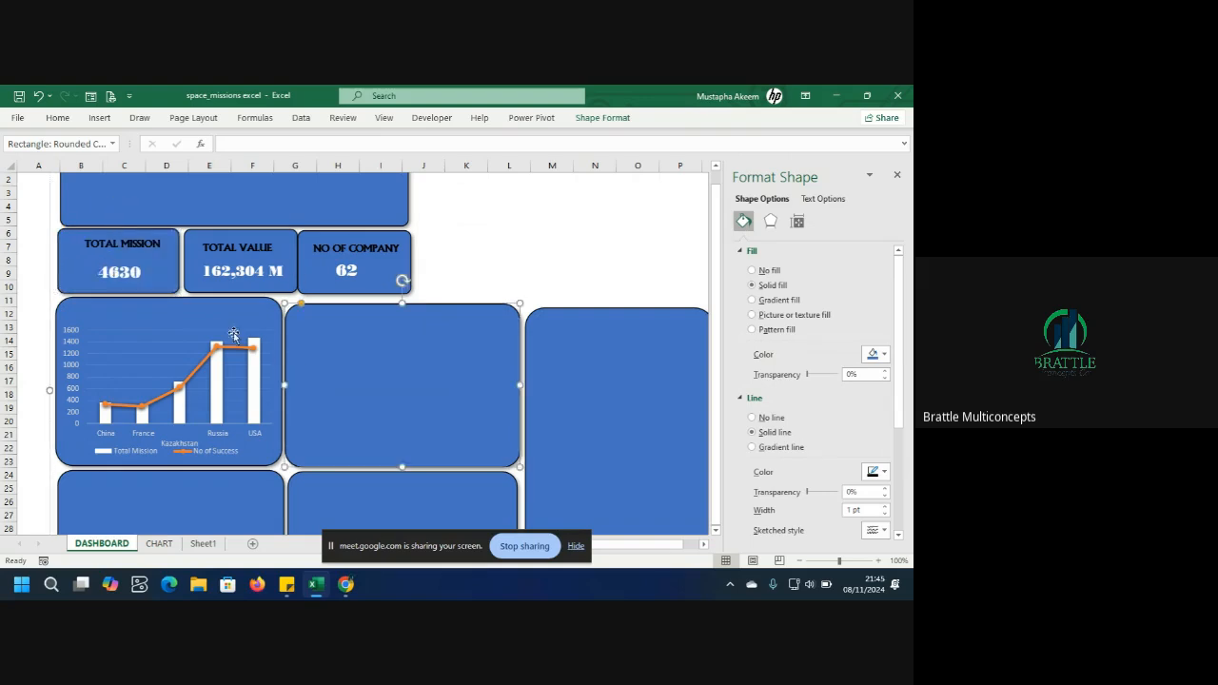
left_click(219, 328)
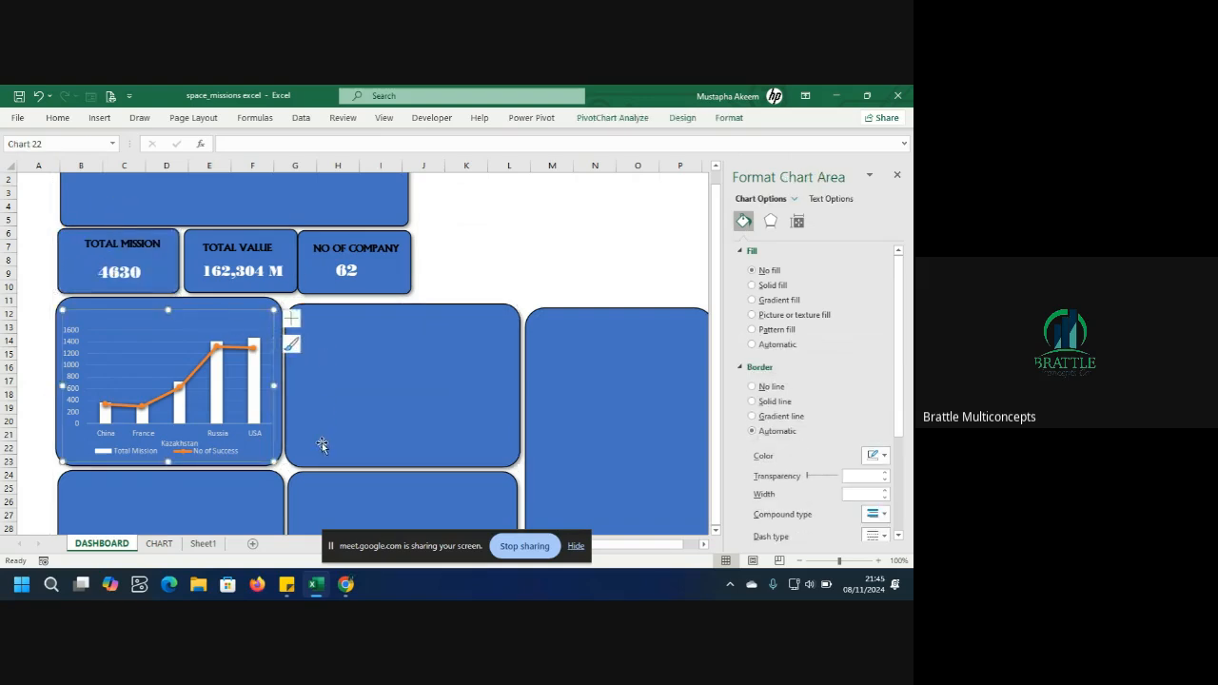
Copy the Mission Trends vs Success Rate chart from the CHART sheet and paste it onto the DASHBOARD sheet.
left_click(160, 544)
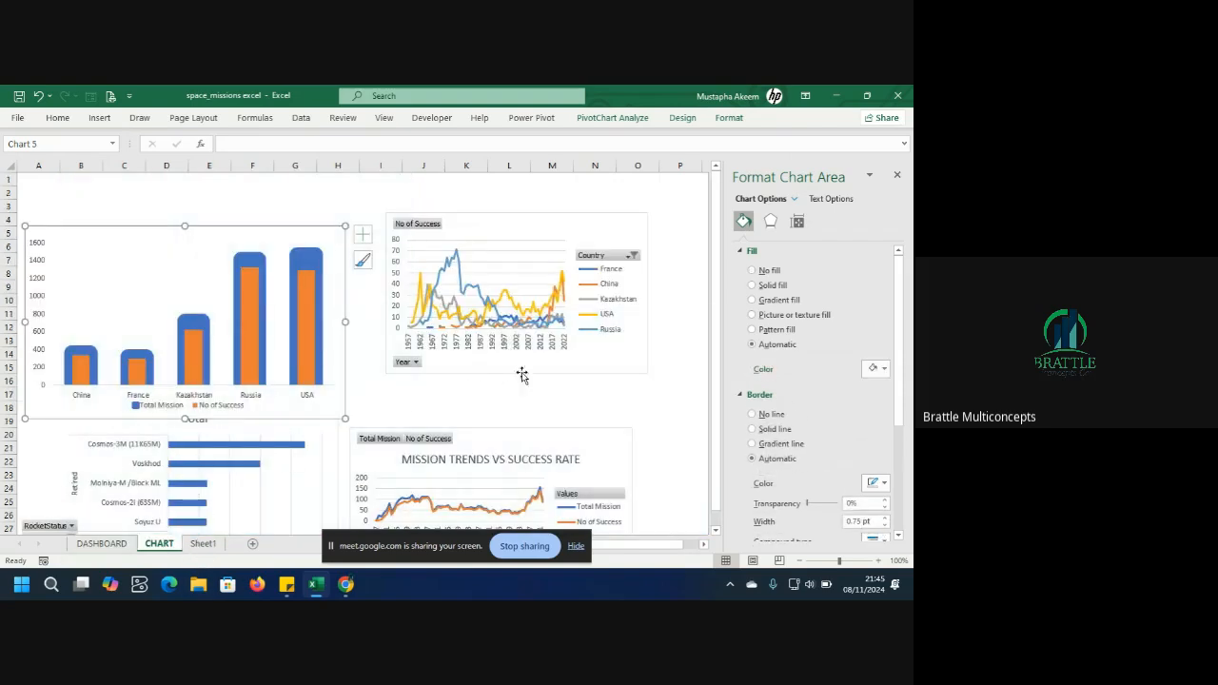
left_click(577, 228)
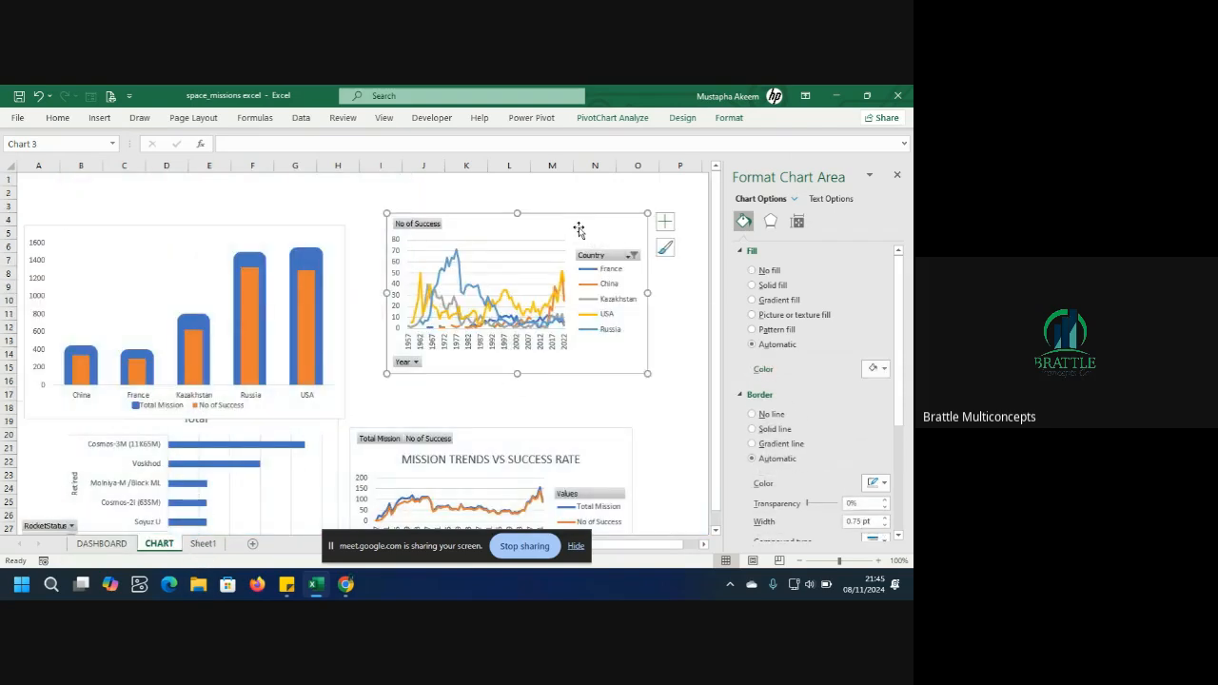
left_click(548, 442)
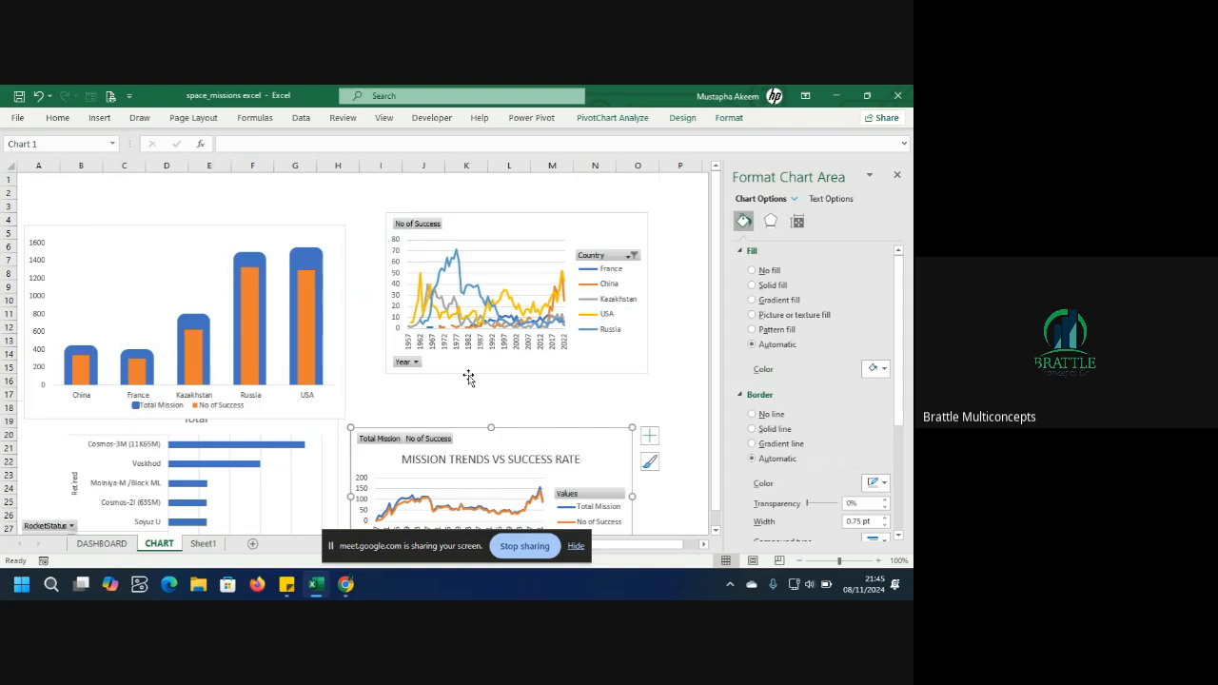
left_click(836, 96)
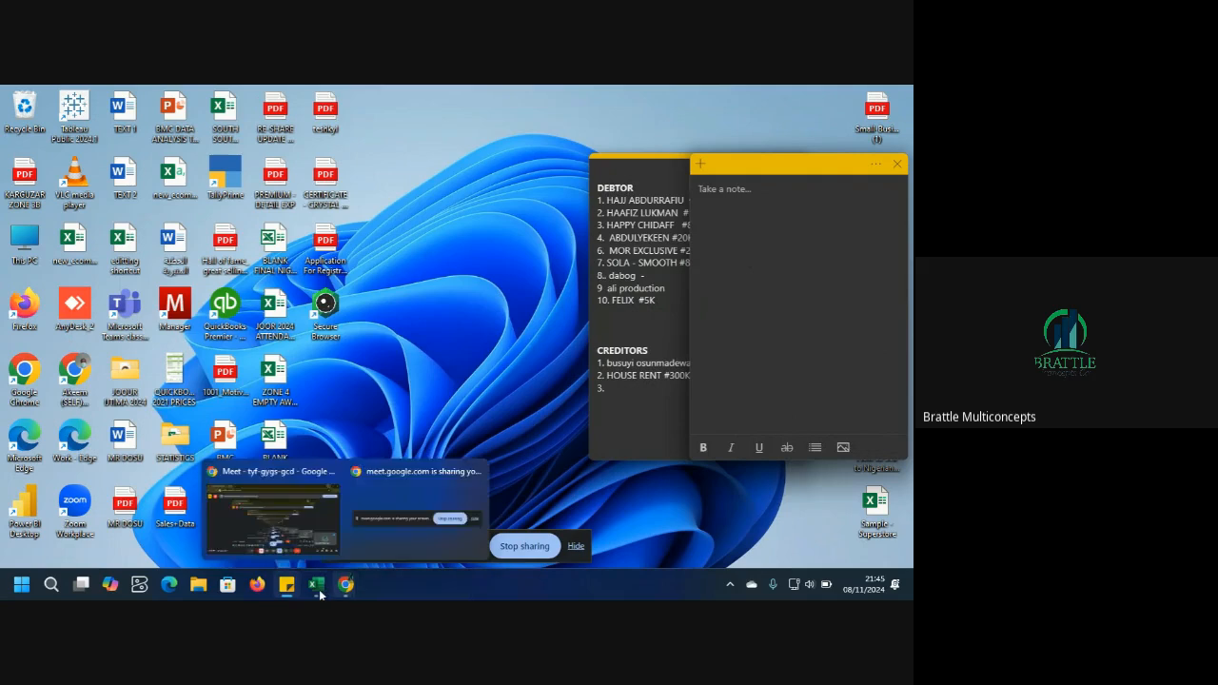
mouse_move(316, 583)
left_click(328, 523)
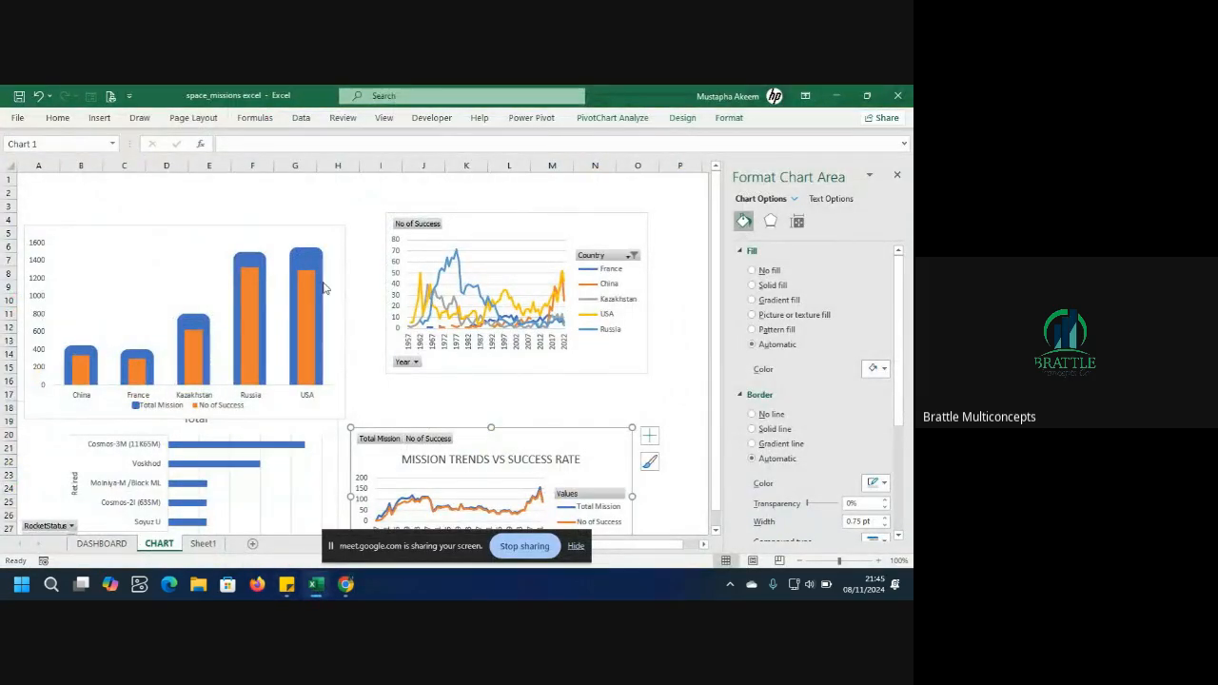
left_click(99, 544)
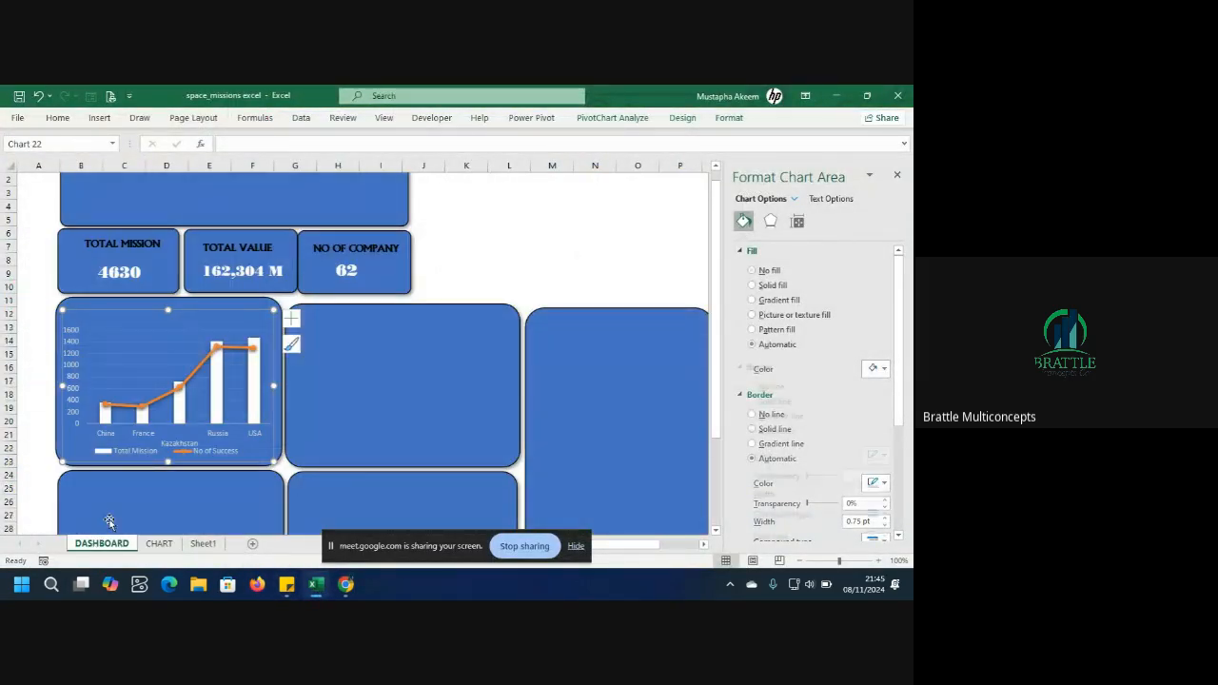
left_click(413, 359)
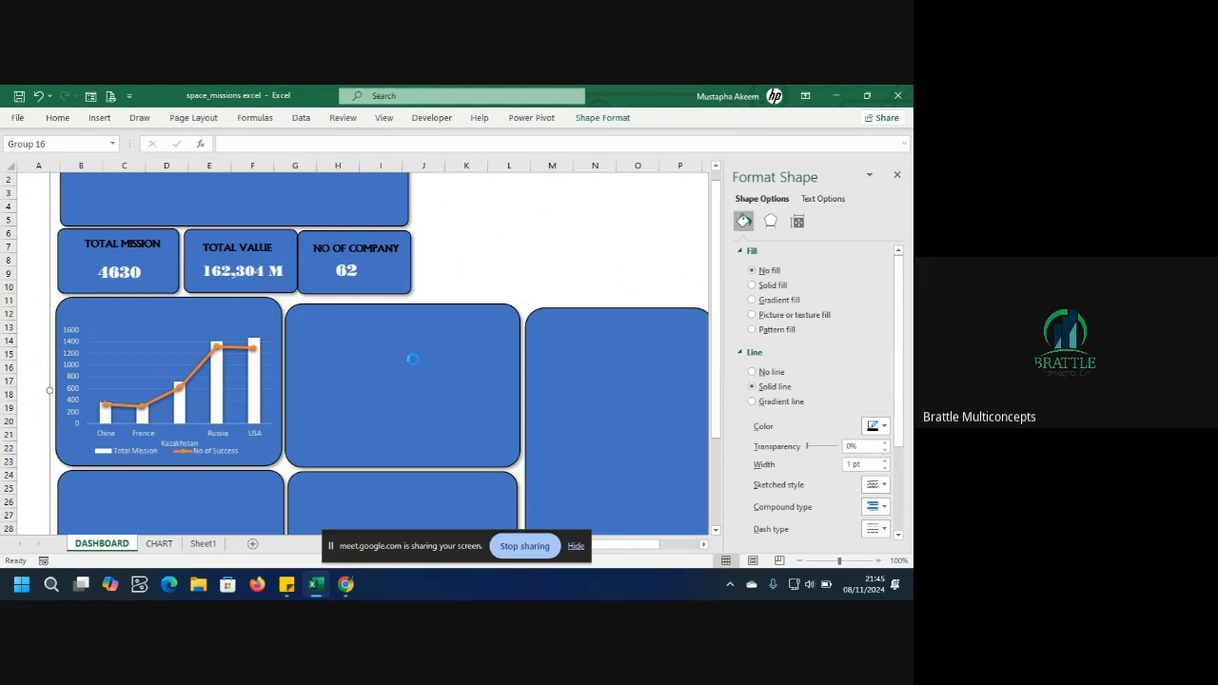
key("ctrl+v")
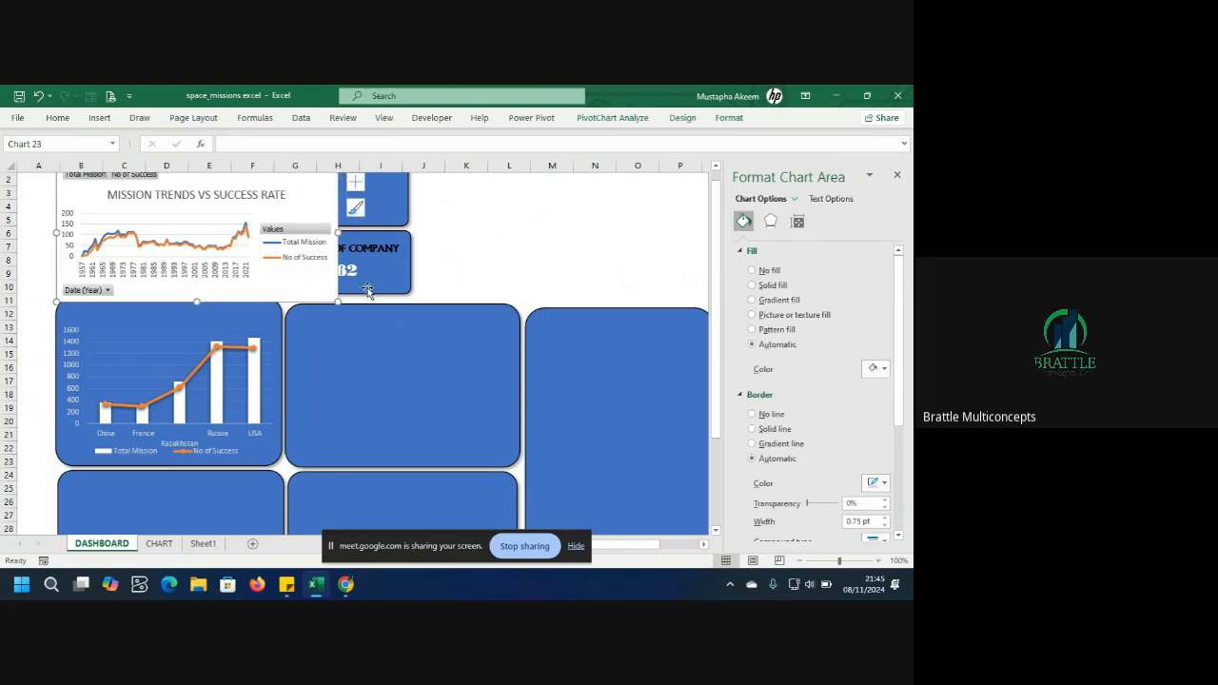
Fit the pasted chart inside the second rounded panel by moving and narrowing it, then delete its title.
left_click_drag(310, 204, 459, 365)
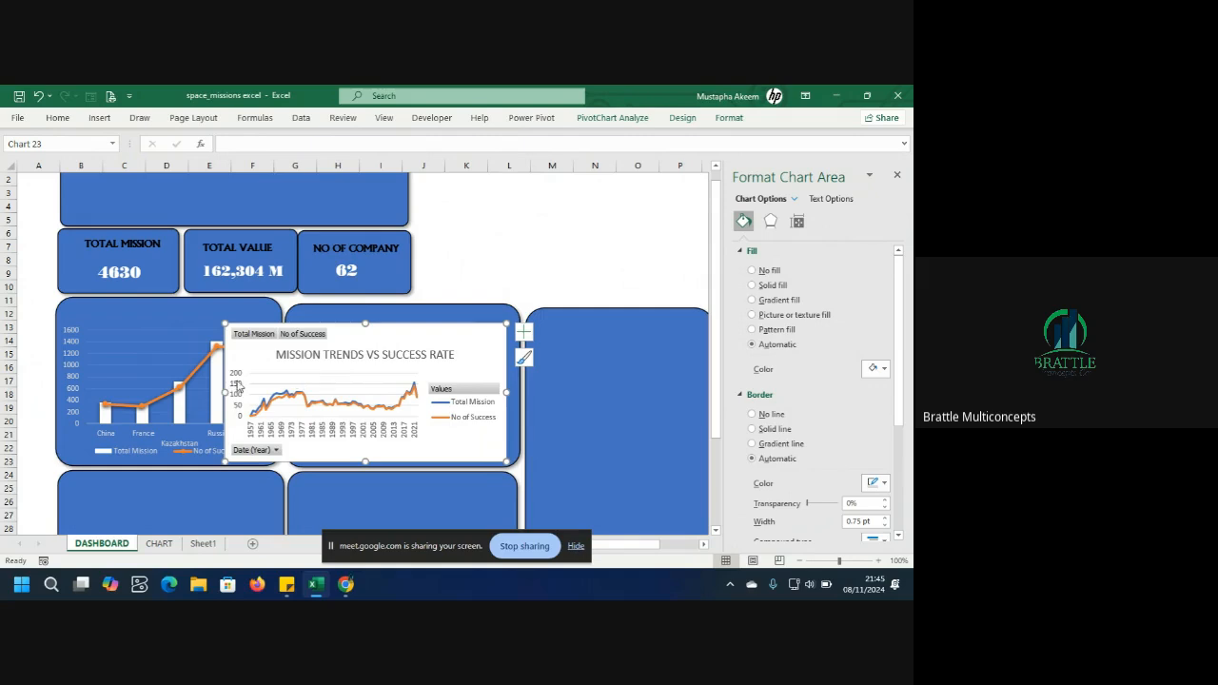
left_click_drag(225, 391, 297, 389)
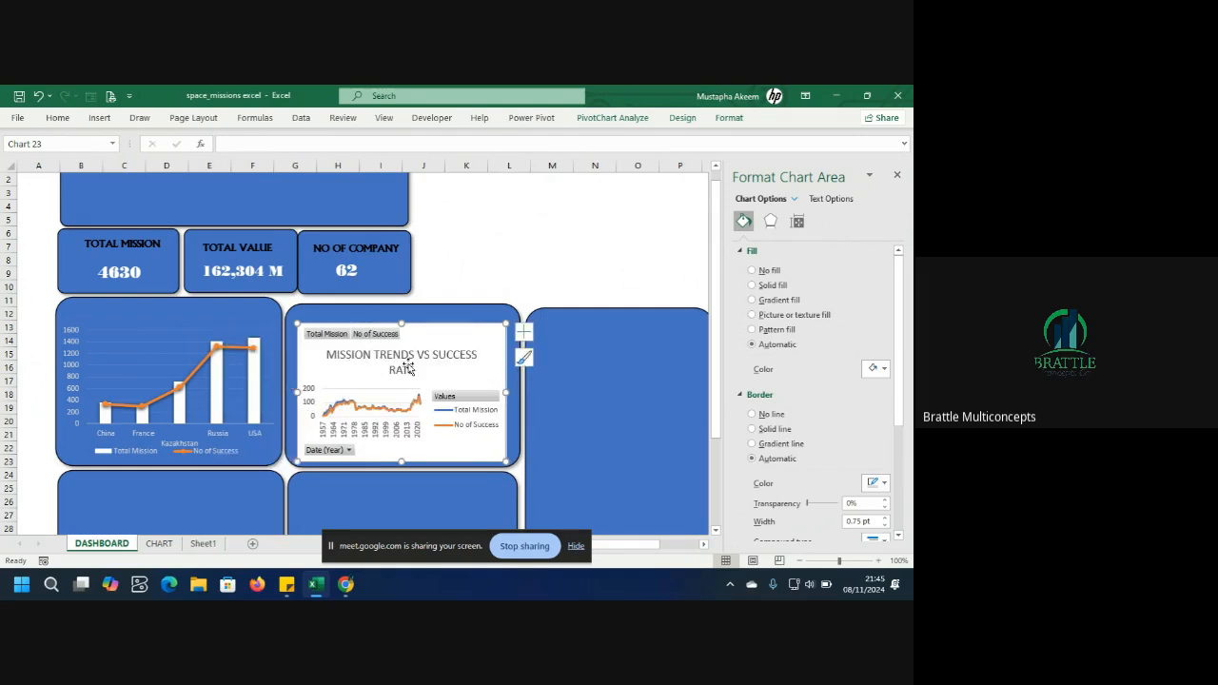
left_click(437, 369)
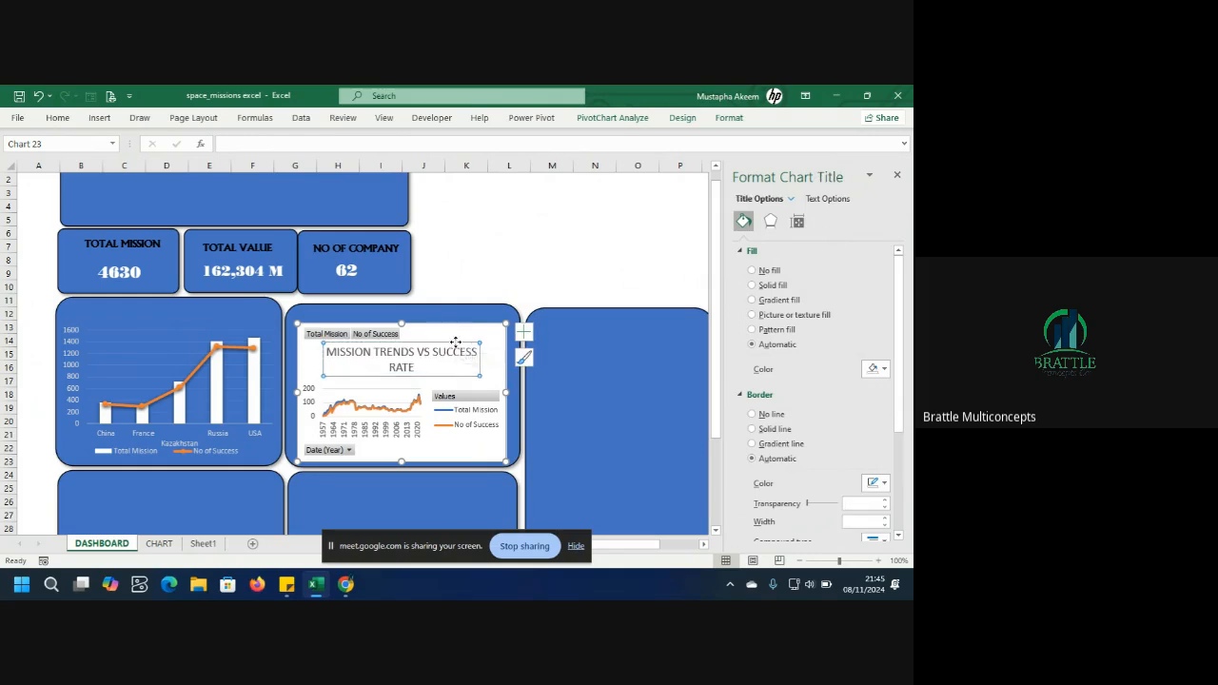
key("Delete")
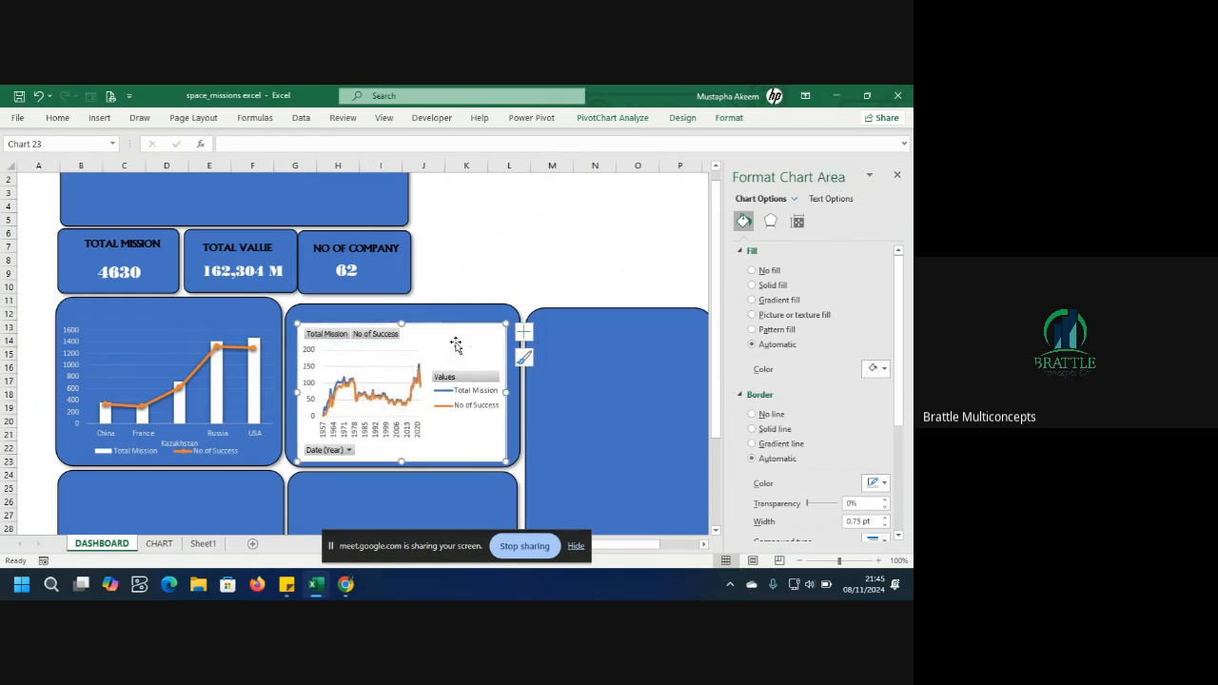
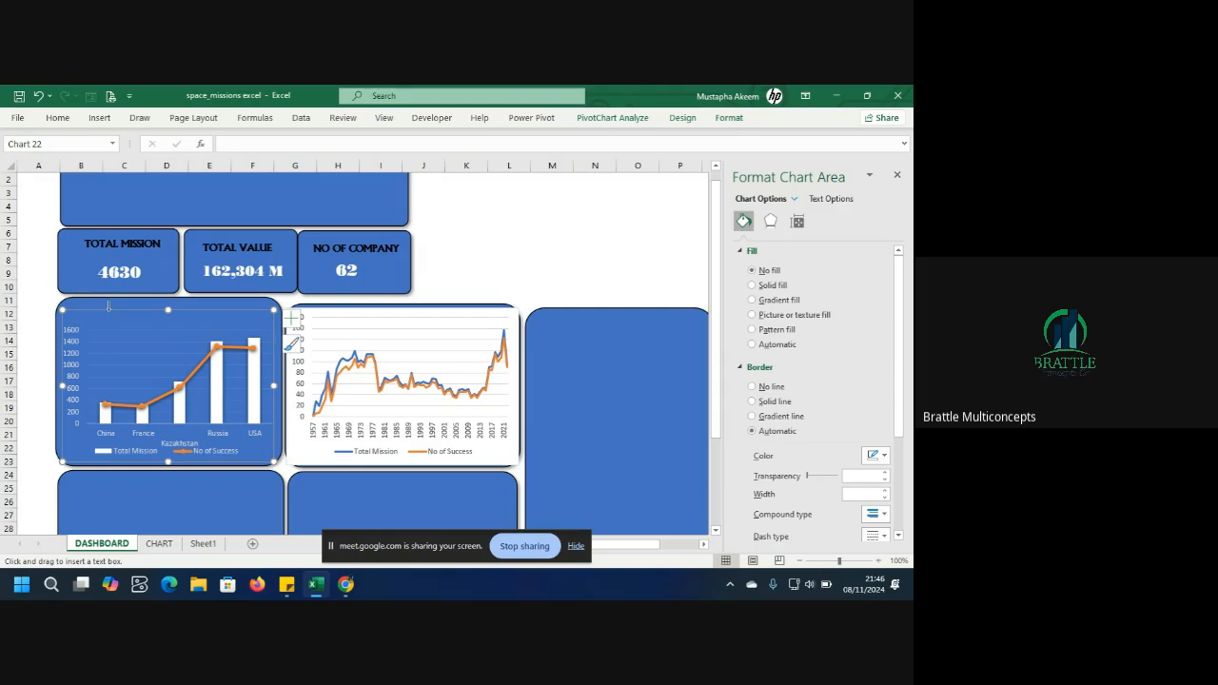
Add a text box reading SUCCESS BY COUNTRY at the top of the combo chart panel.
left_click_drag(108, 306, 149, 309)
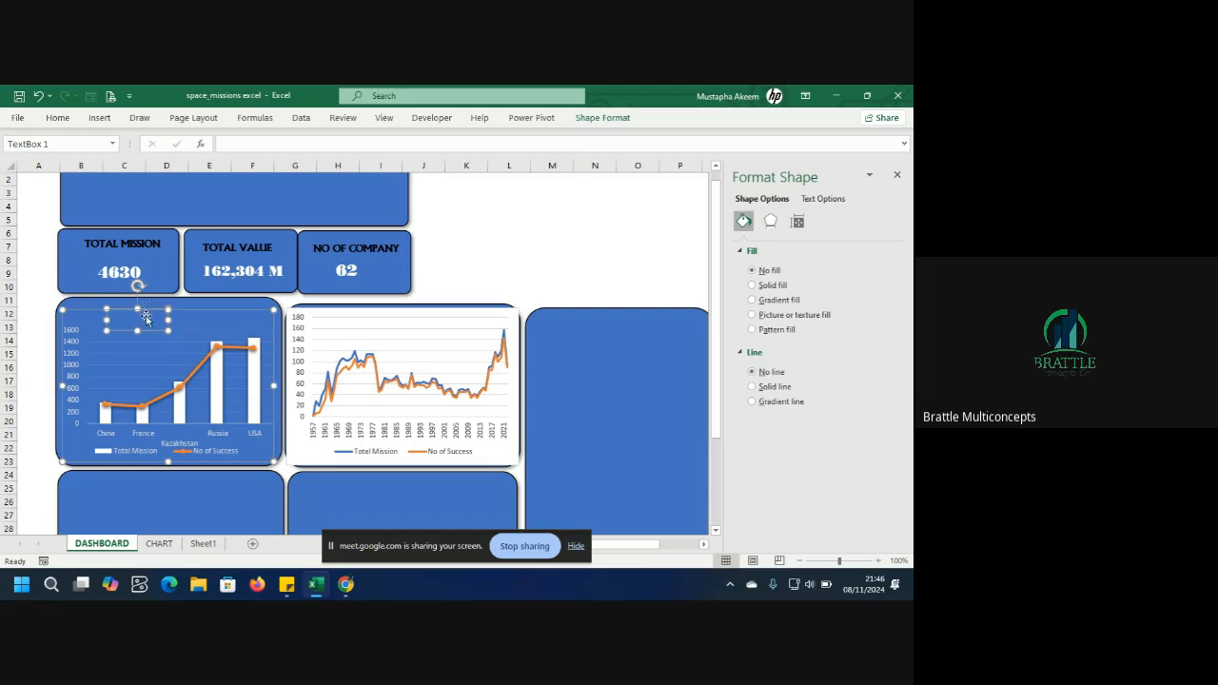
key("Delete")
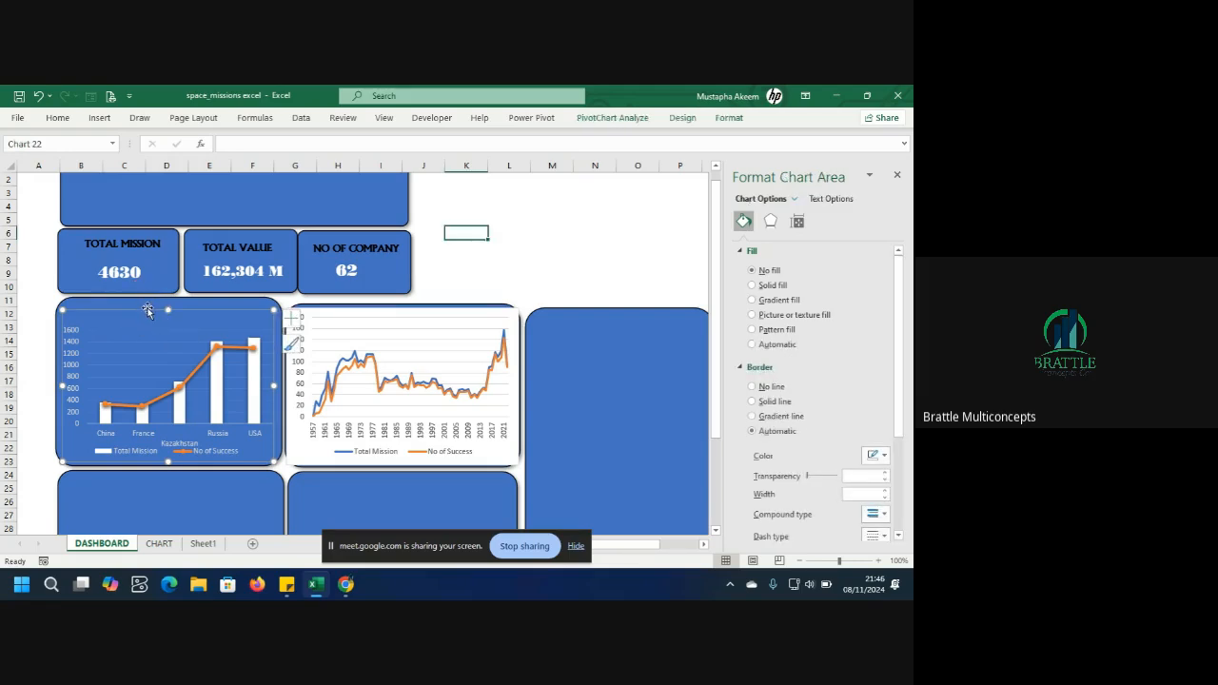
left_click(99, 119)
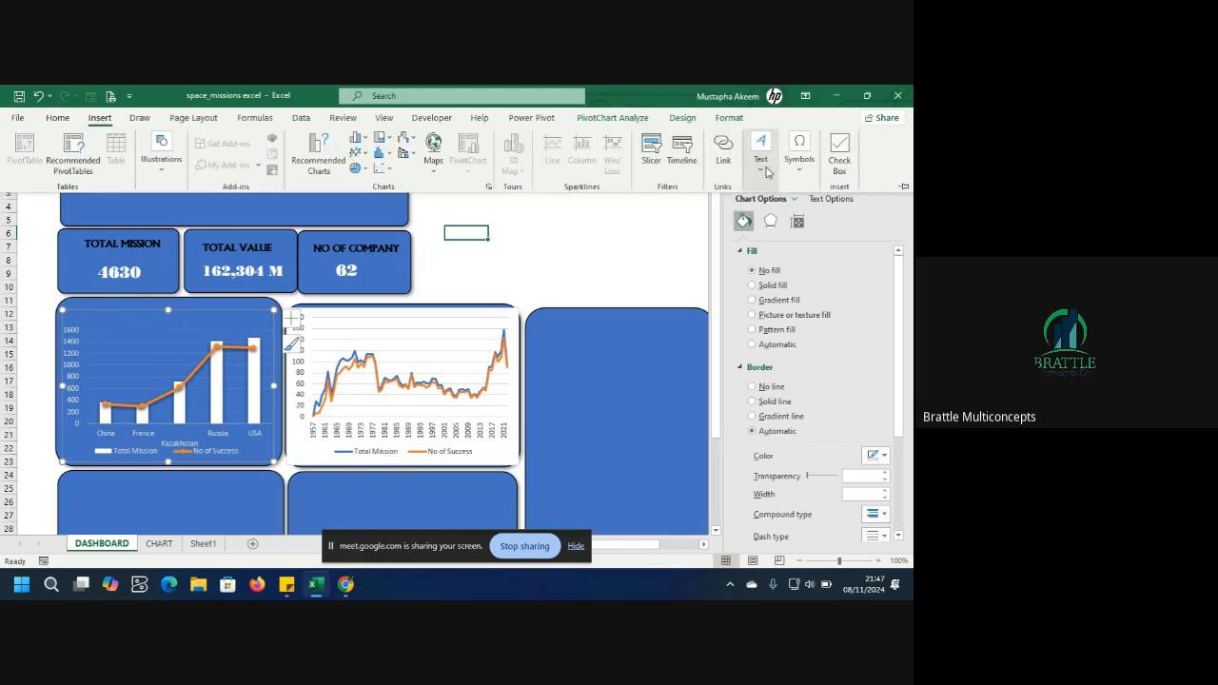
left_click(759, 157)
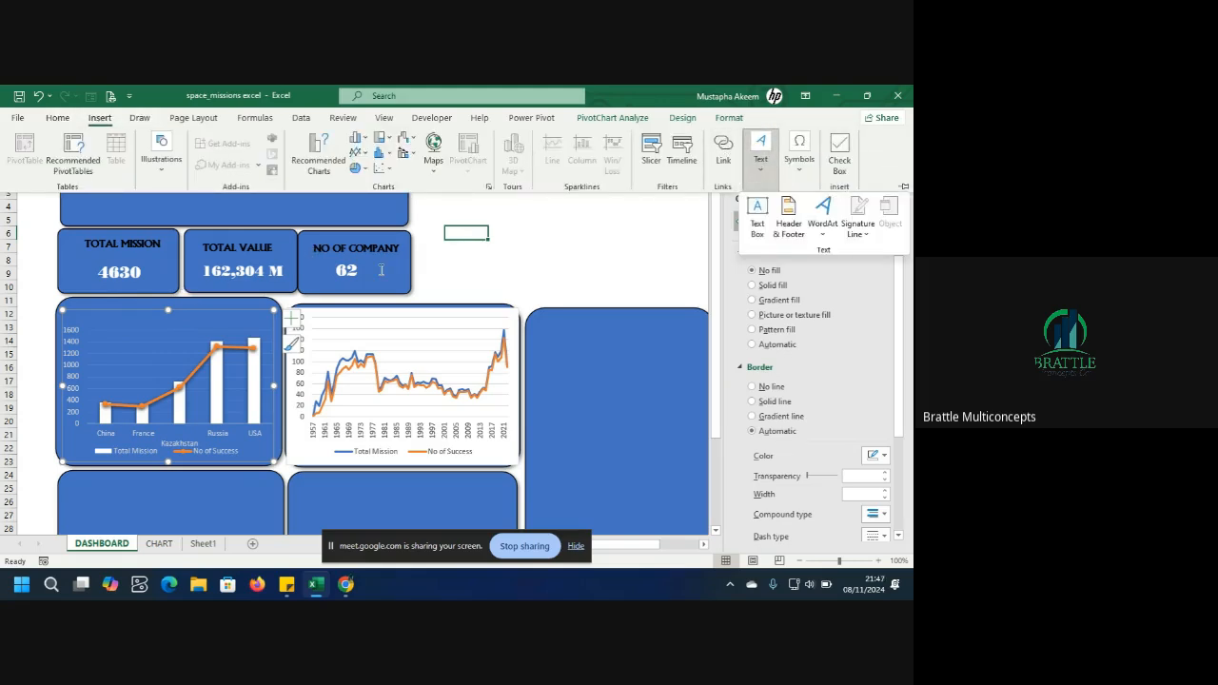
left_click(760, 219)
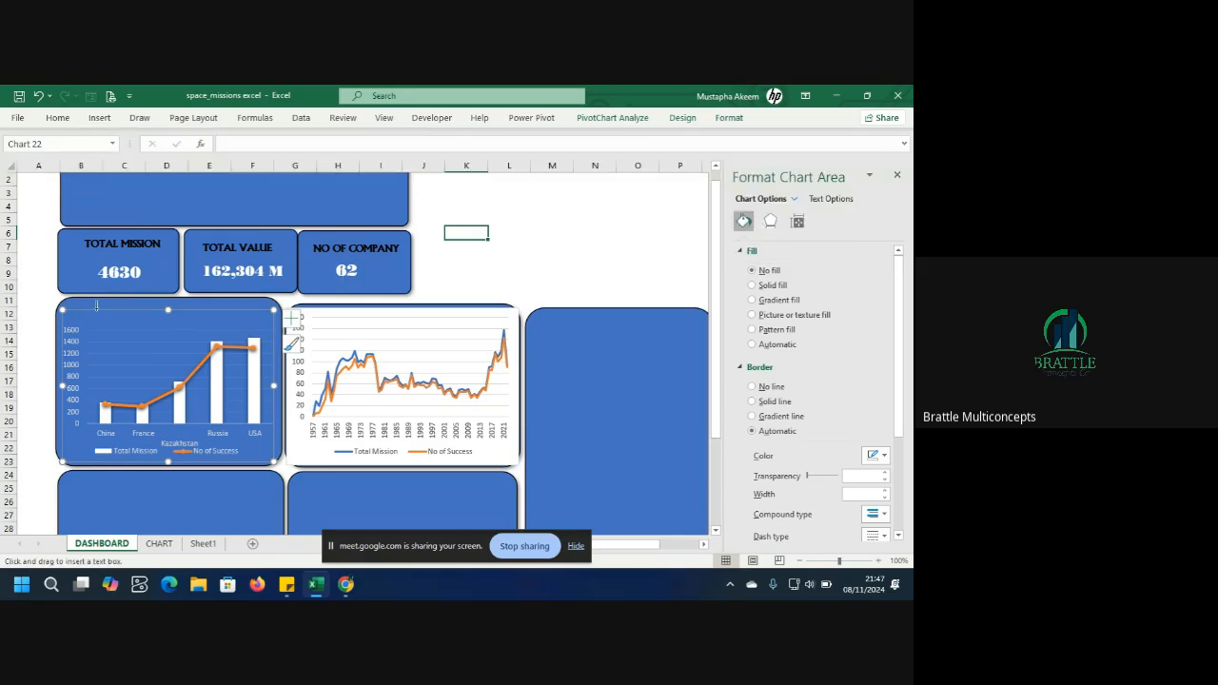
left_click_drag(96, 308, 181, 329)
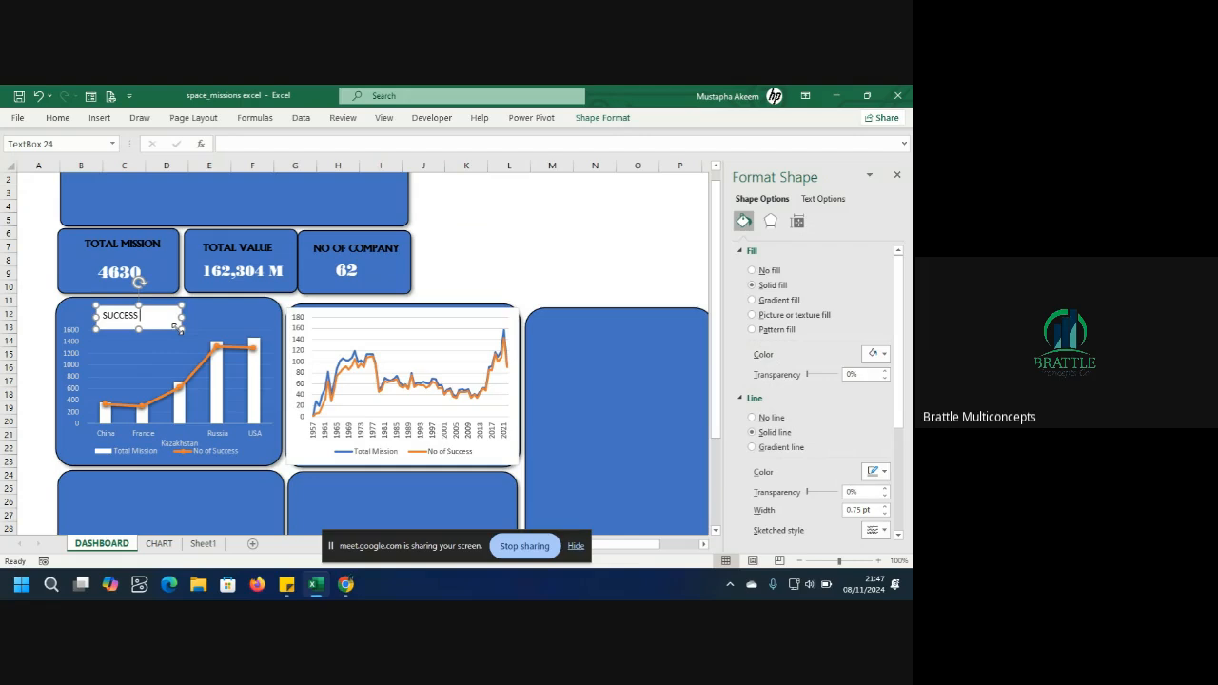
type("NTRY")
mouse_move(181, 317)
left_mouse_down()
mouse_move(221, 317)
mouse_move(164, 303)
left_mouse_up()
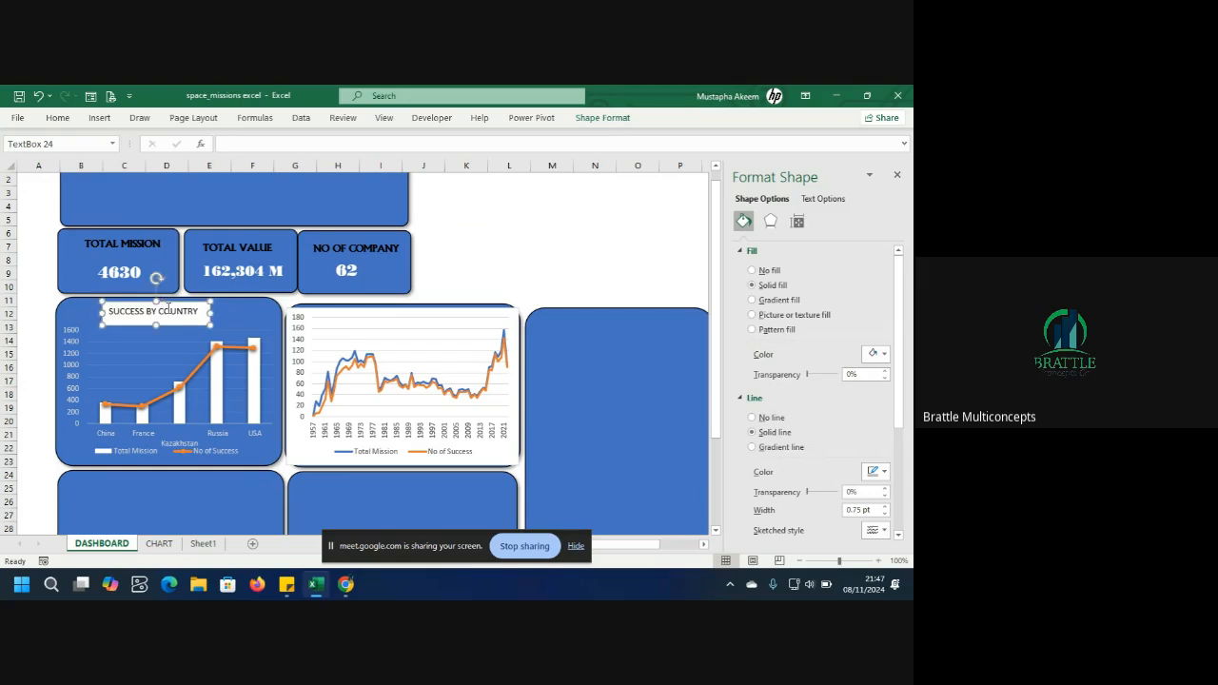
Nudge the SUCCESS BY COUNTRY text box slightly left and down within the panel.
left_click(147, 244)
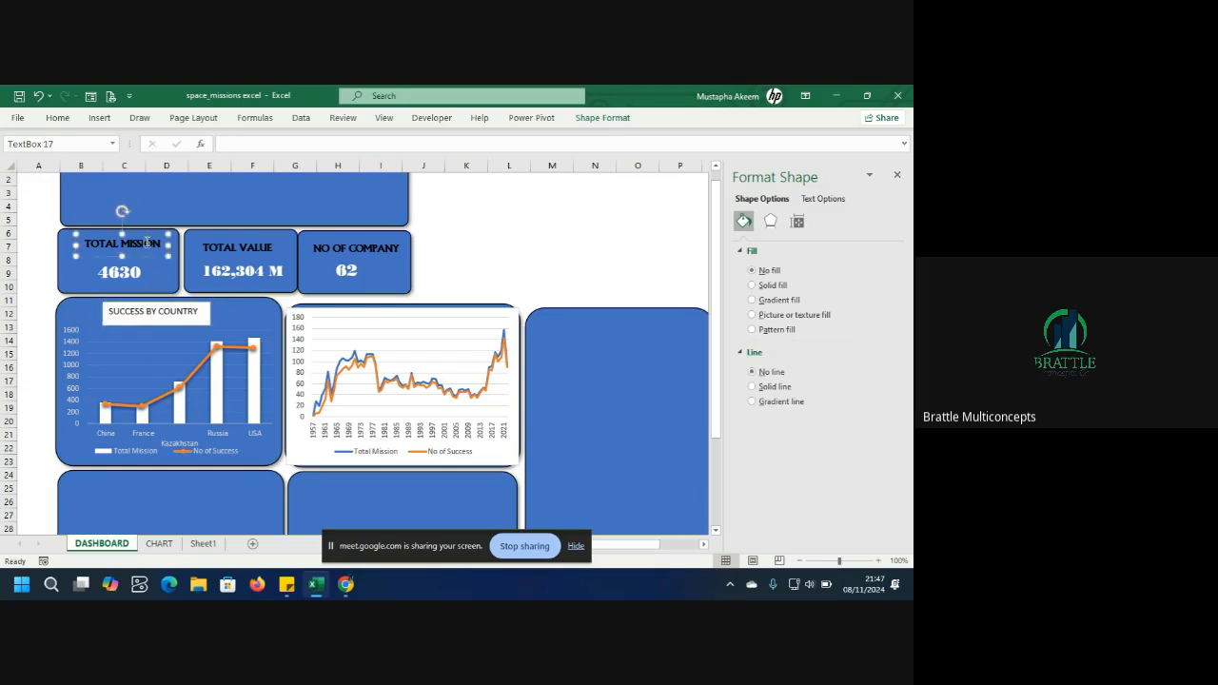
left_click(153, 317)
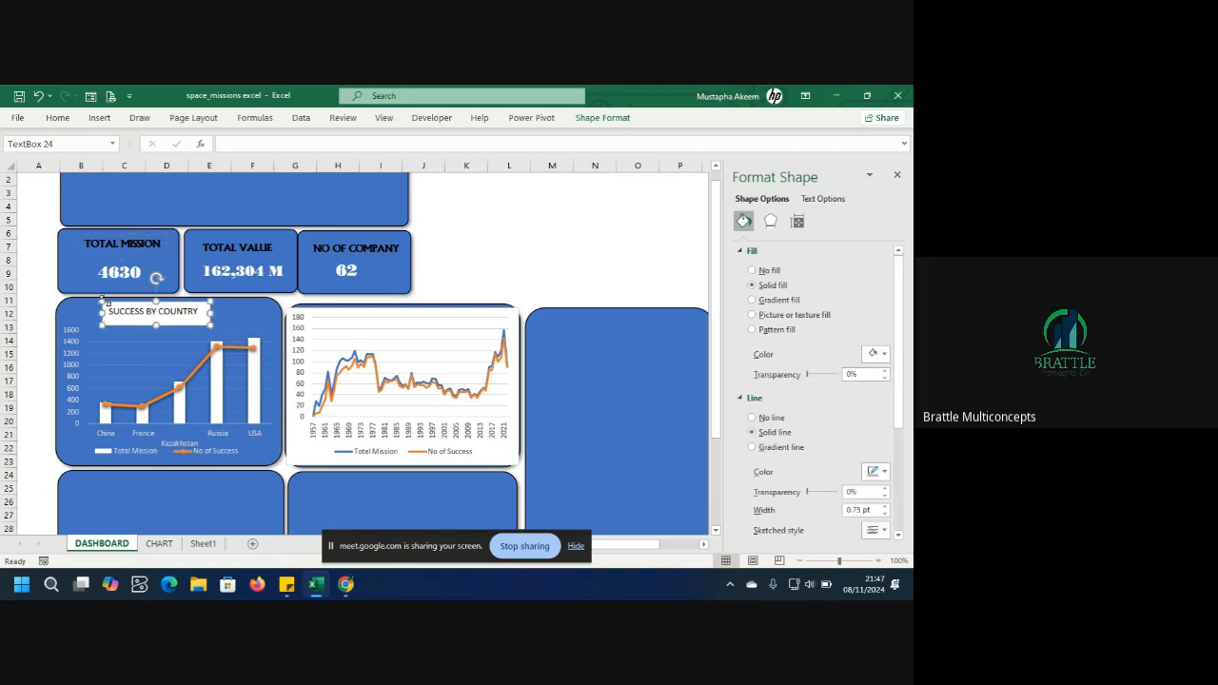
left_click_drag(106, 301, 100, 305)
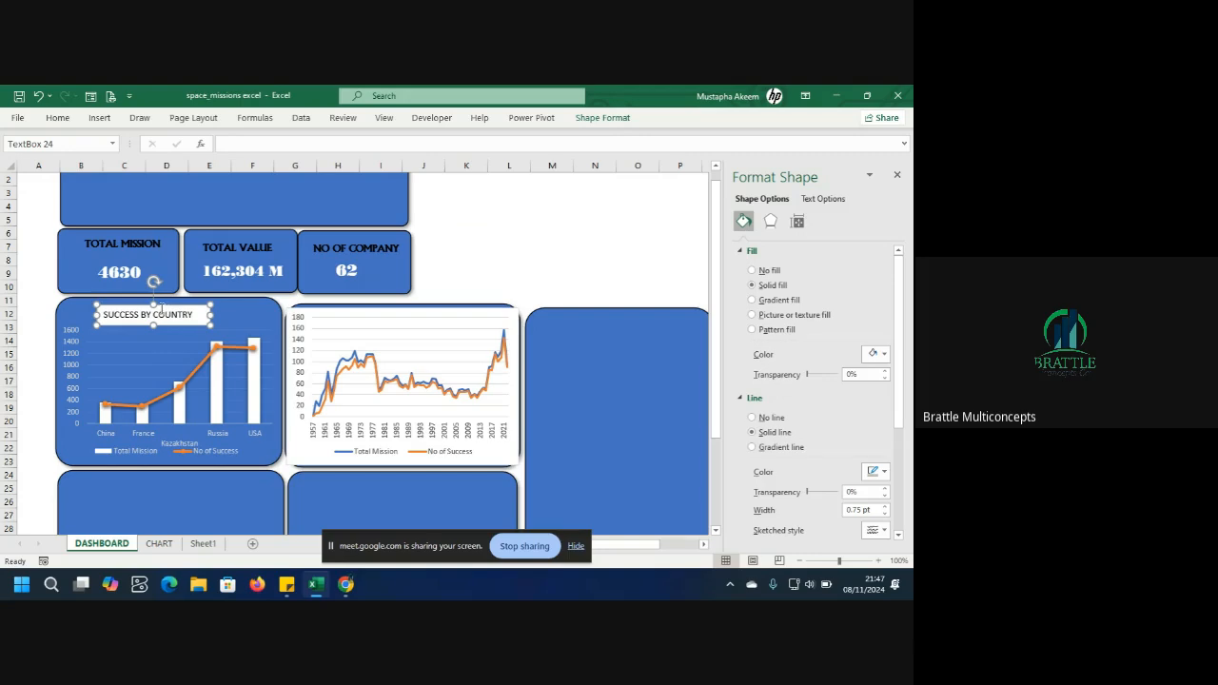
left_click_drag(156, 303, 158, 305)
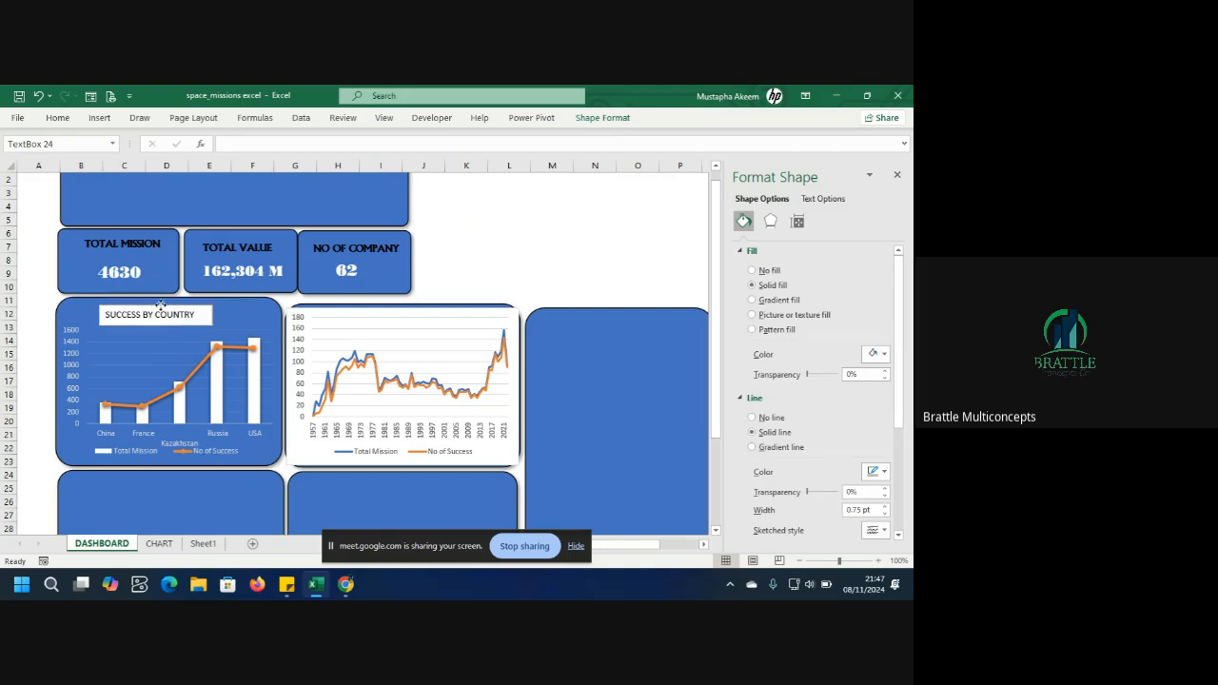
Center-align and bold the SUCCESS BY COUNTRY title text.
left_click(57, 117)
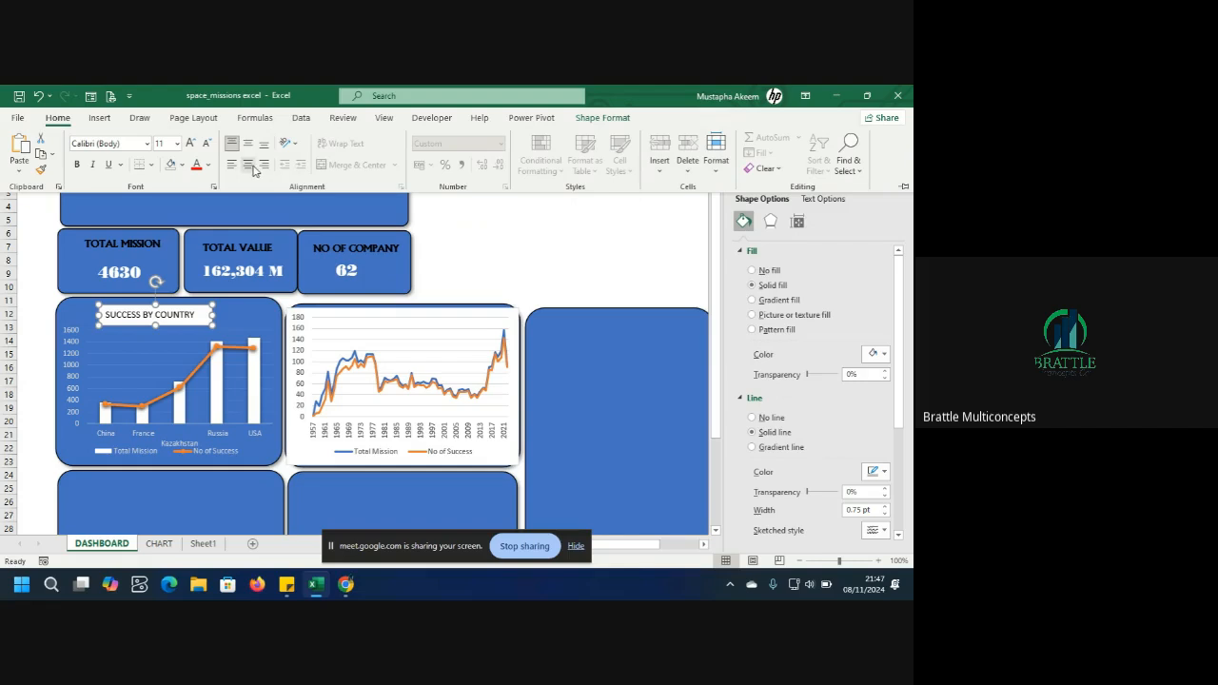
left_click(249, 164)
left_click(171, 314)
key("ctrl+a")
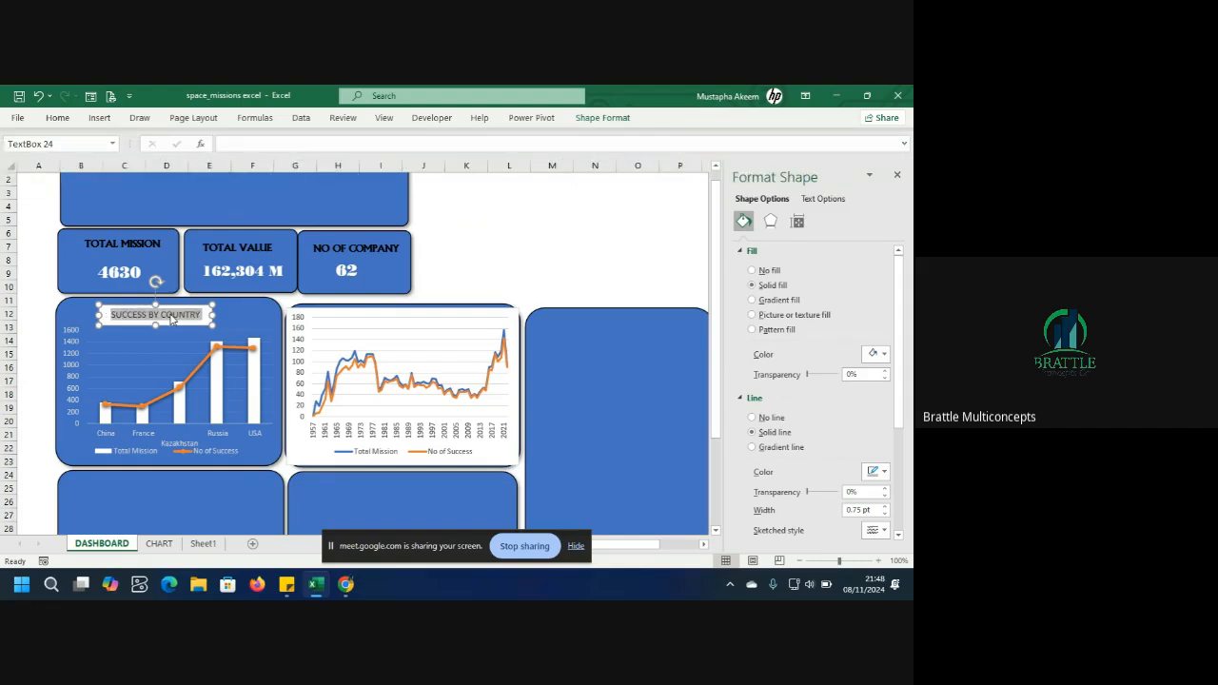
key("ctrl+b")
left_click(435, 278)
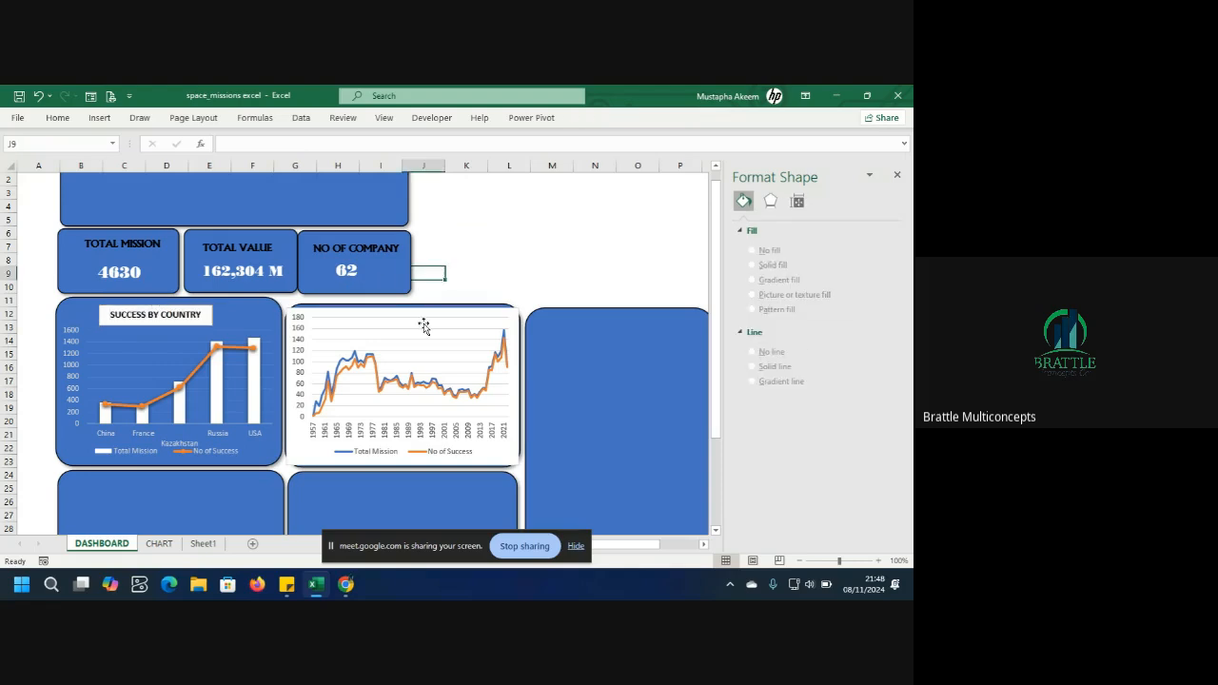
Copy the combo chart's formatting onto the Mission Trends line chart with Format Painter.
left_click(423, 323)
left_click(266, 446)
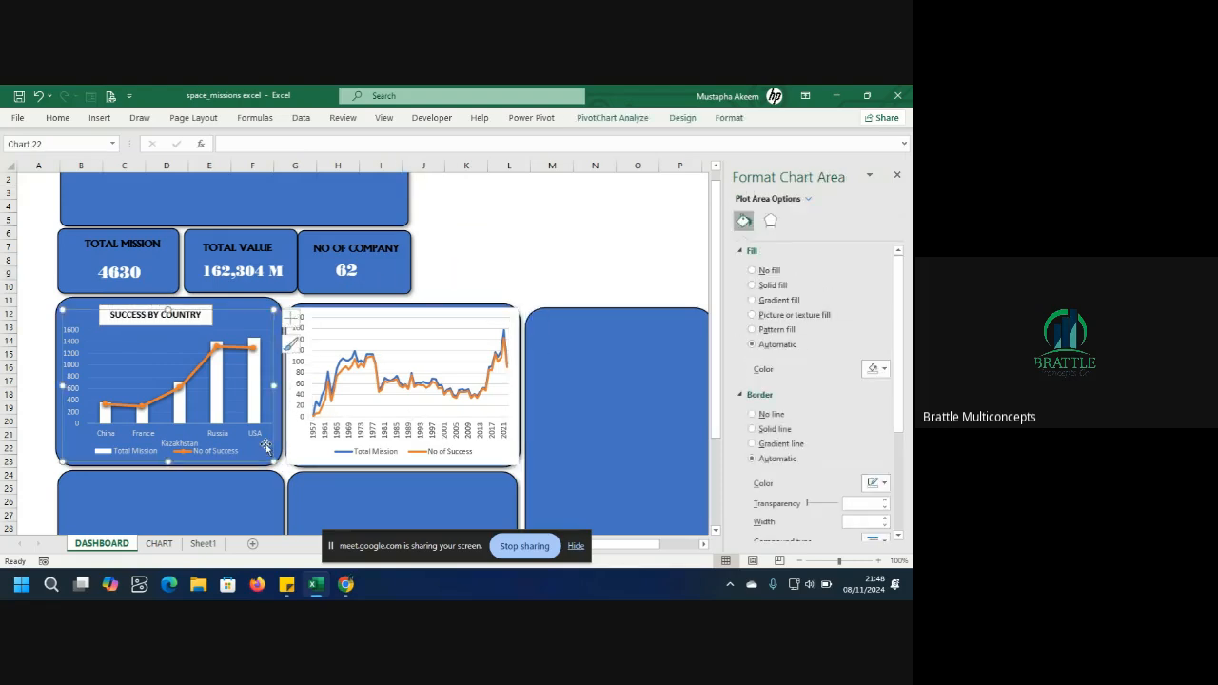
left_click(58, 118)
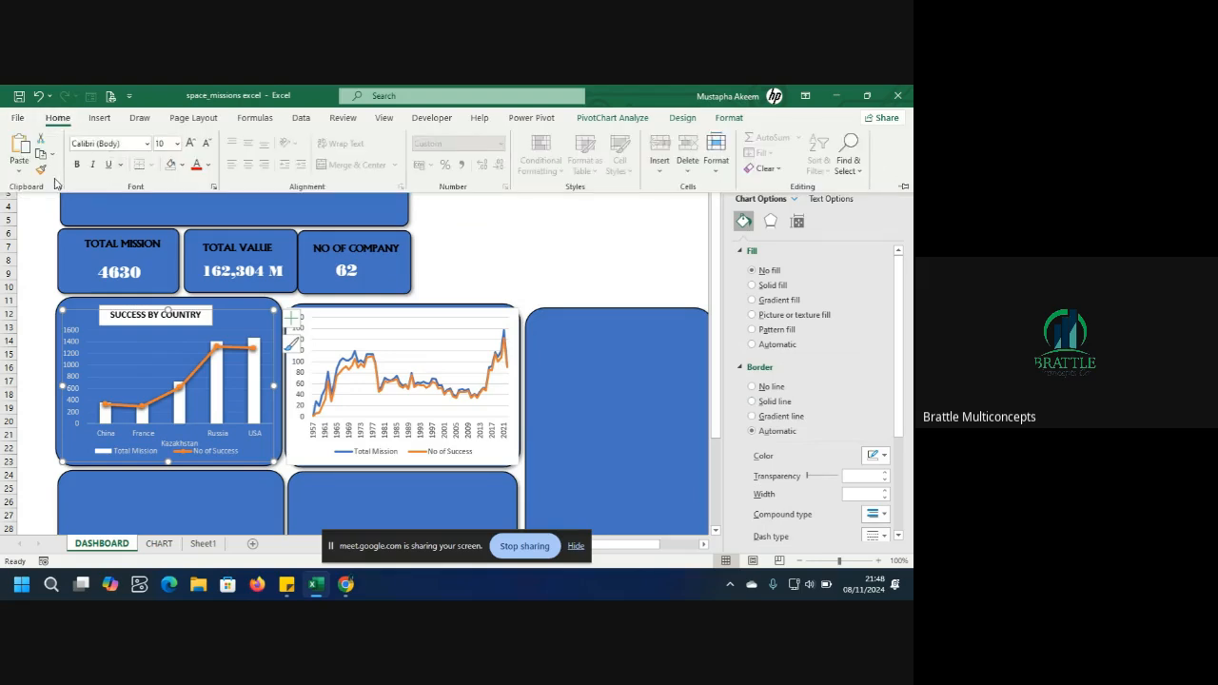
left_click(43, 170)
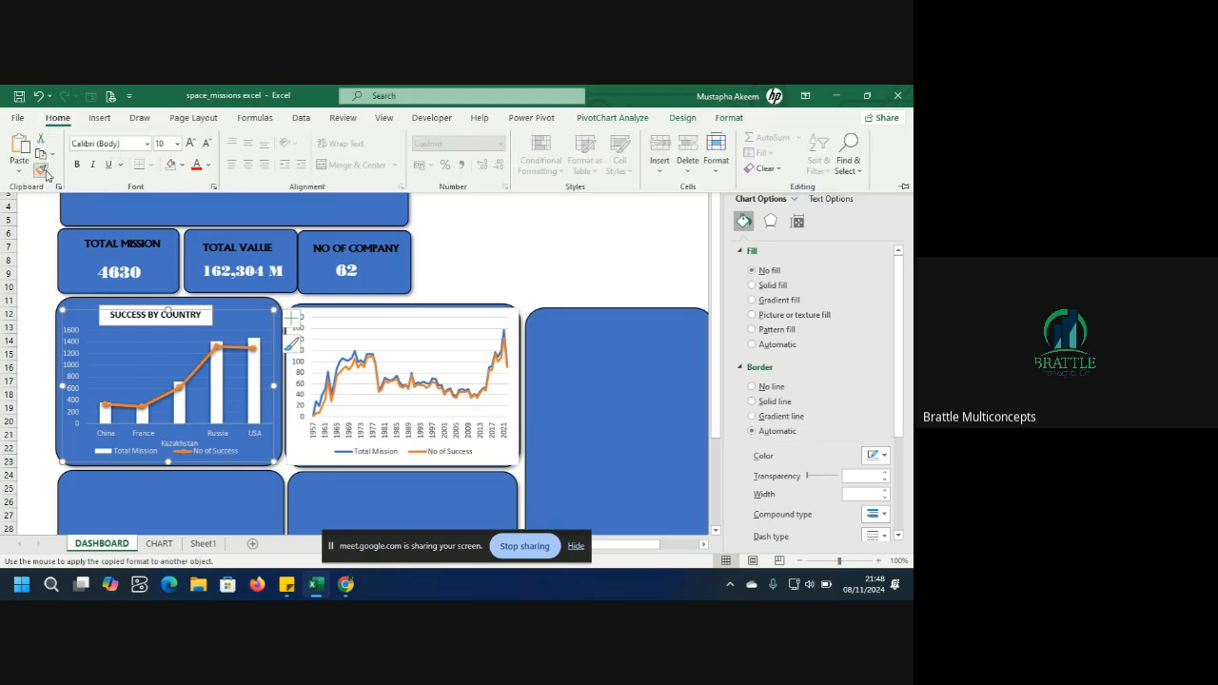
left_click(383, 341)
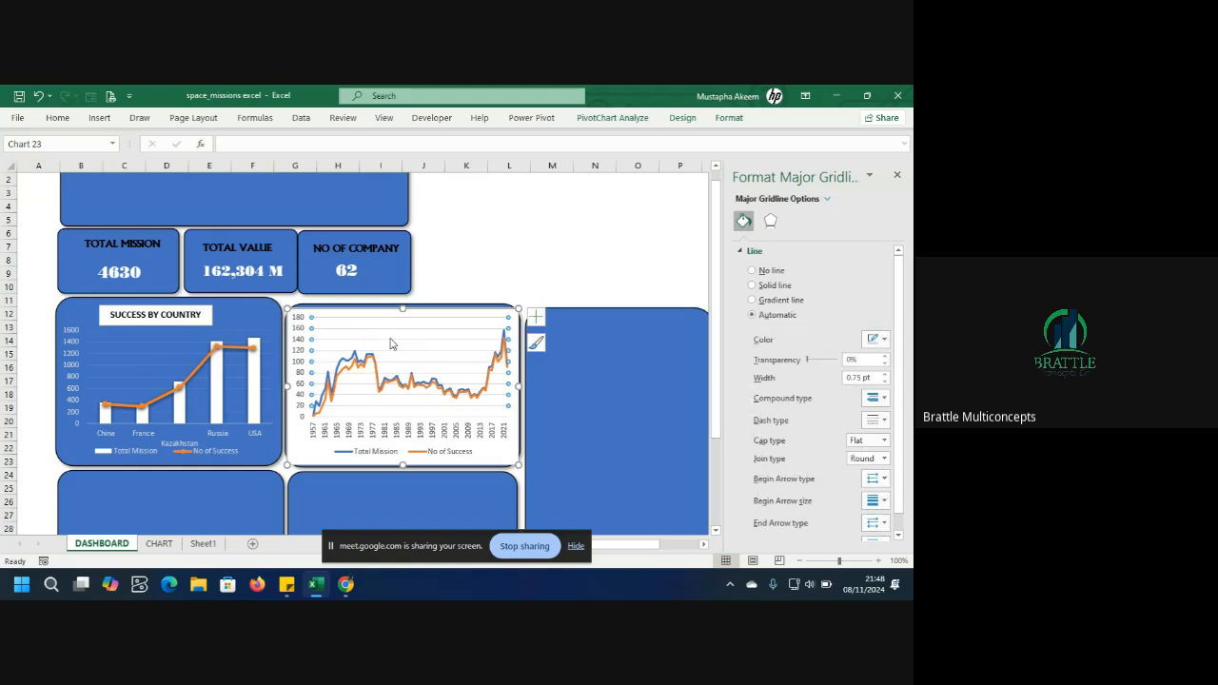
left_click(87, 442)
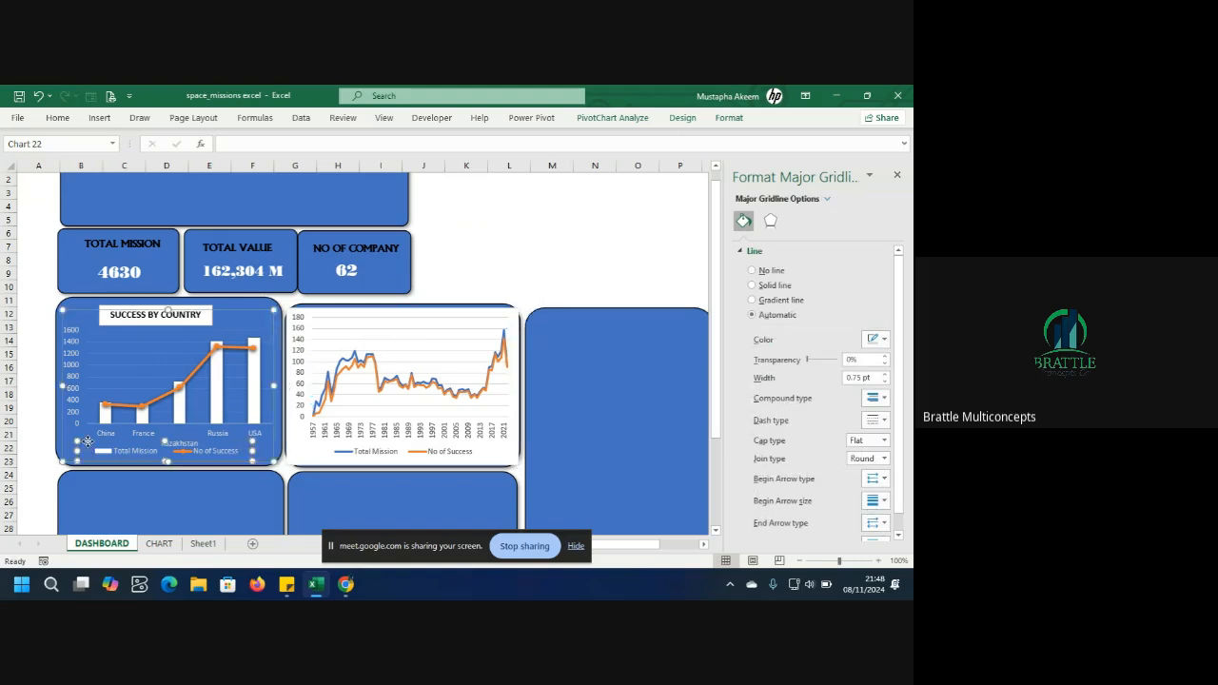
left_click(67, 439)
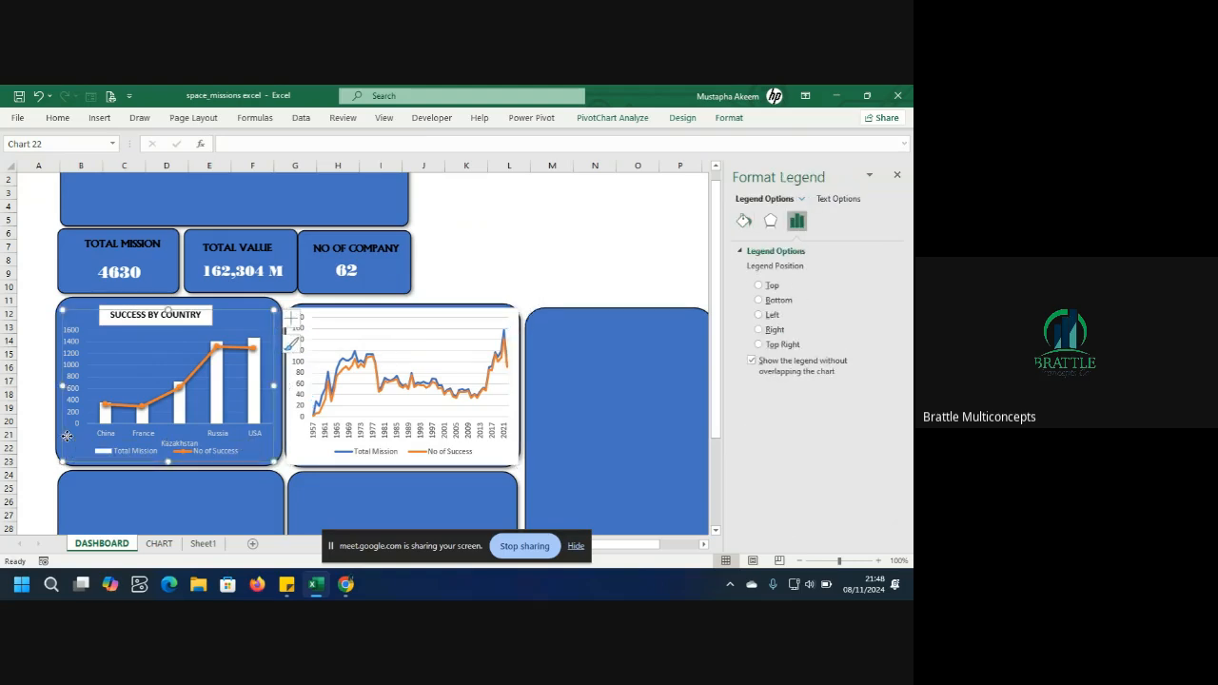
left_click(55, 119)
left_click(41, 170)
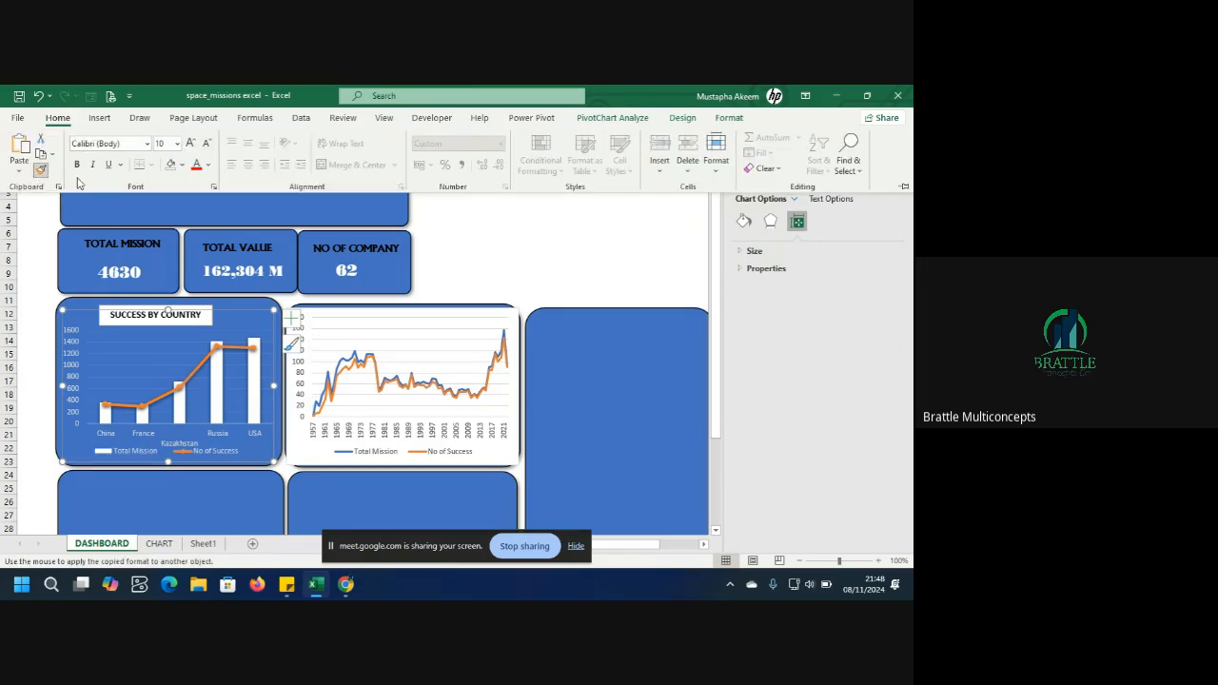
left_click(424, 346)
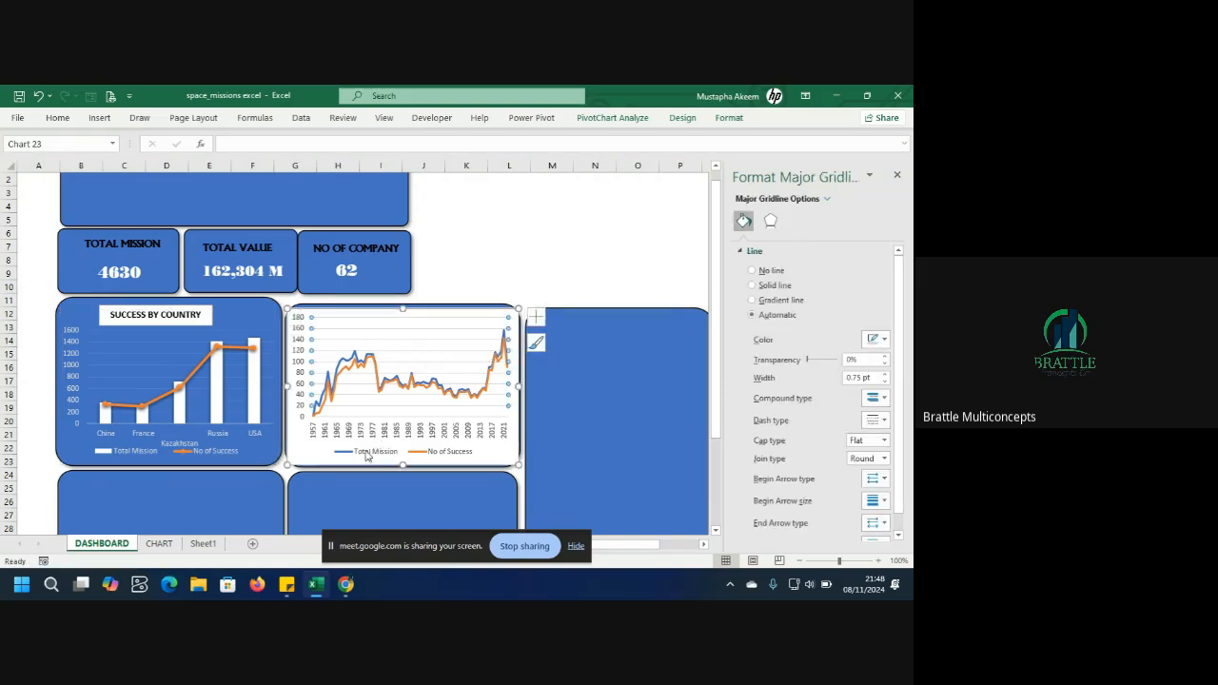
left_click(255, 461)
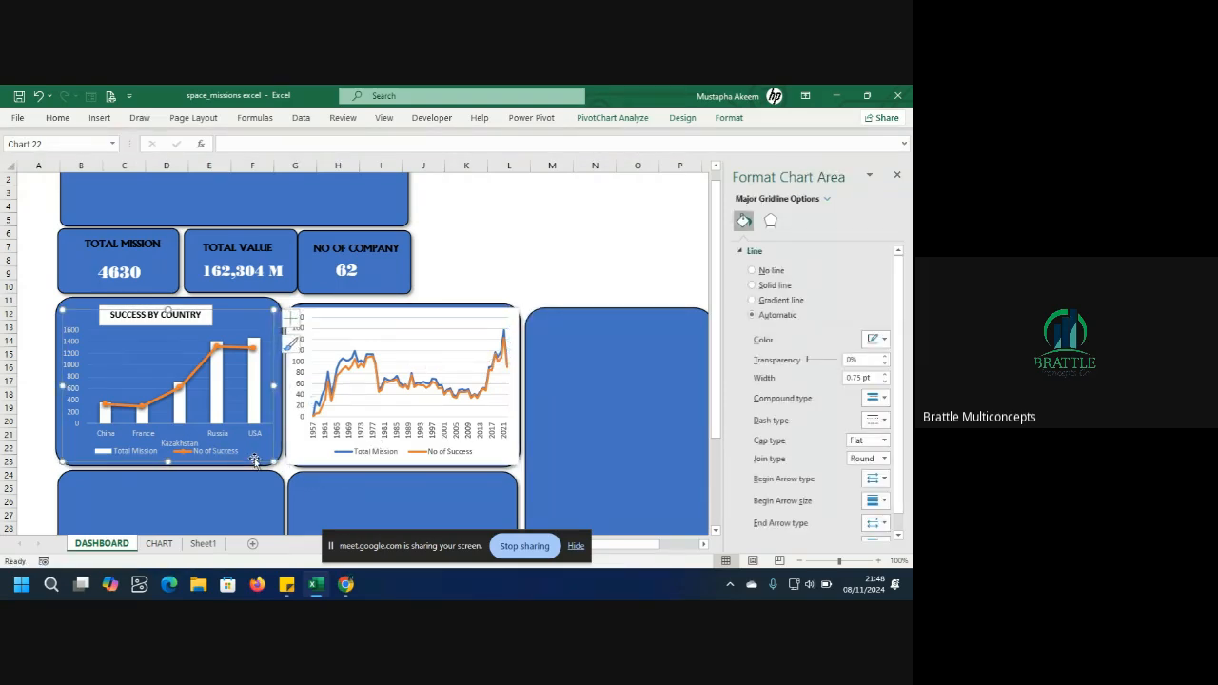
left_click(55, 118)
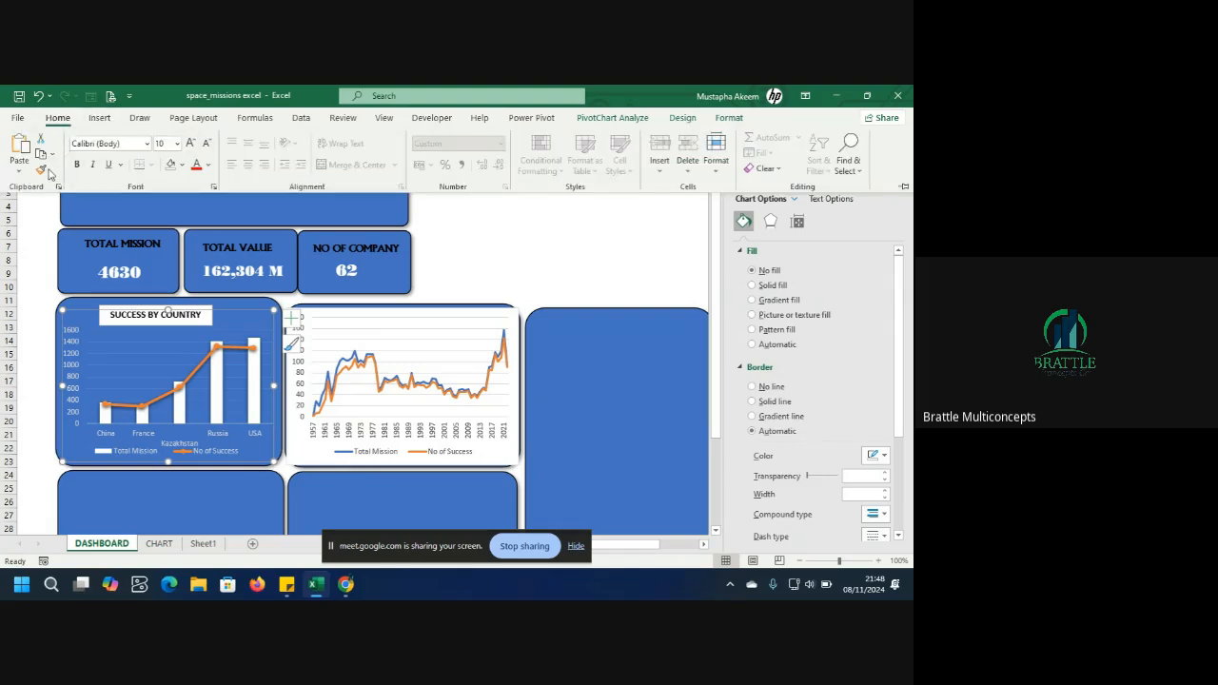
left_click(42, 174)
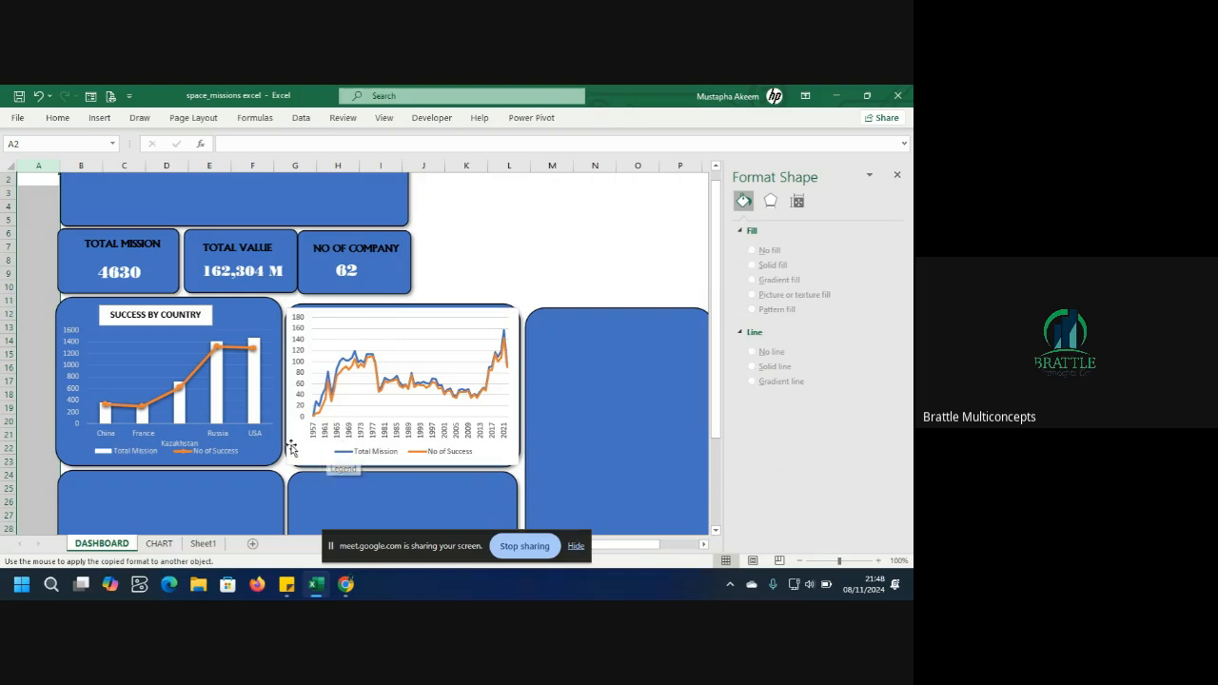
left_click(255, 440)
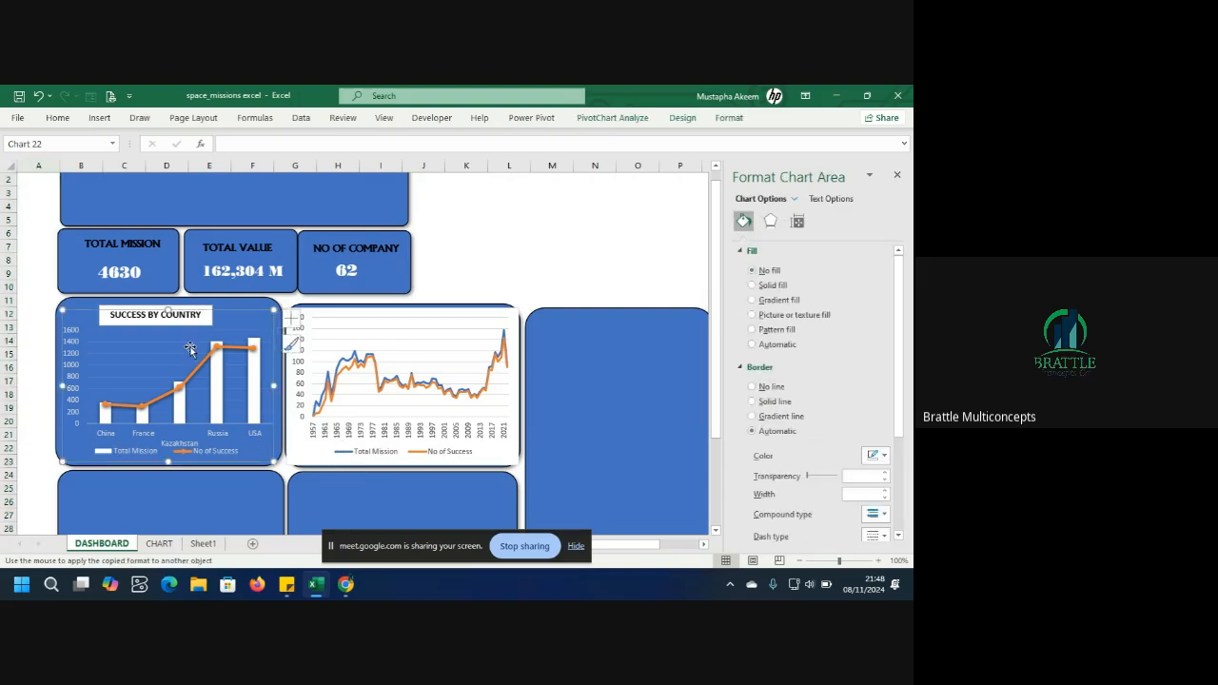
left_click(57, 118)
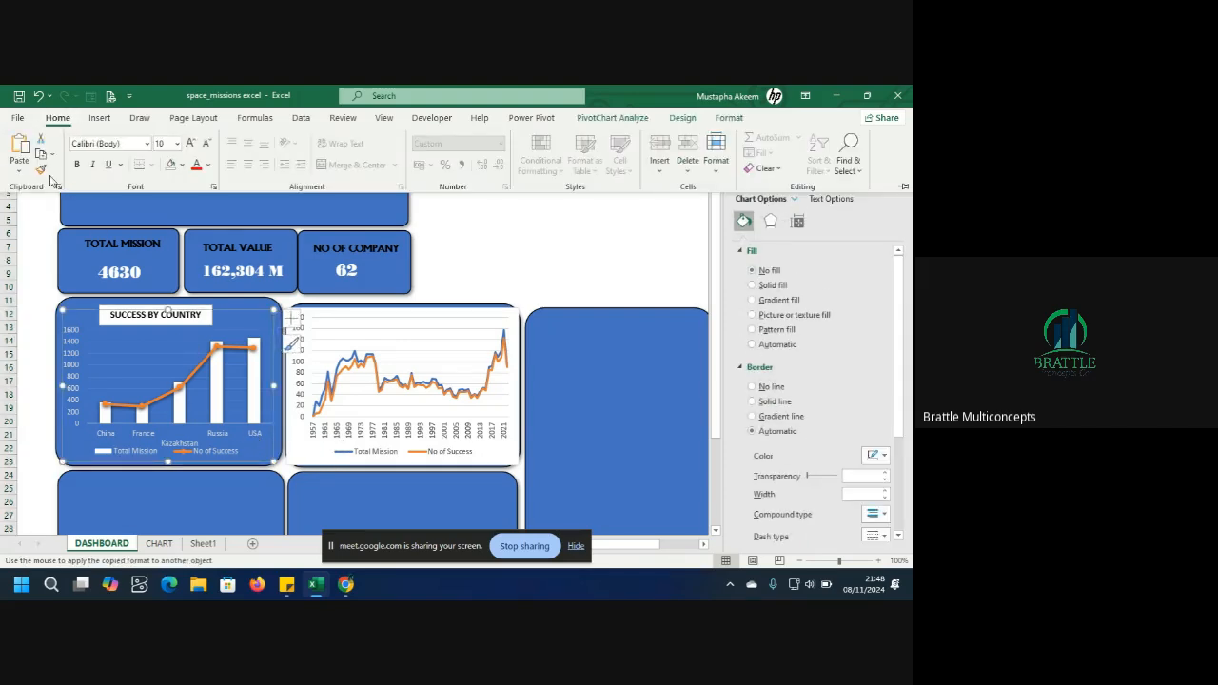
left_click(307, 454)
left_click(306, 453)
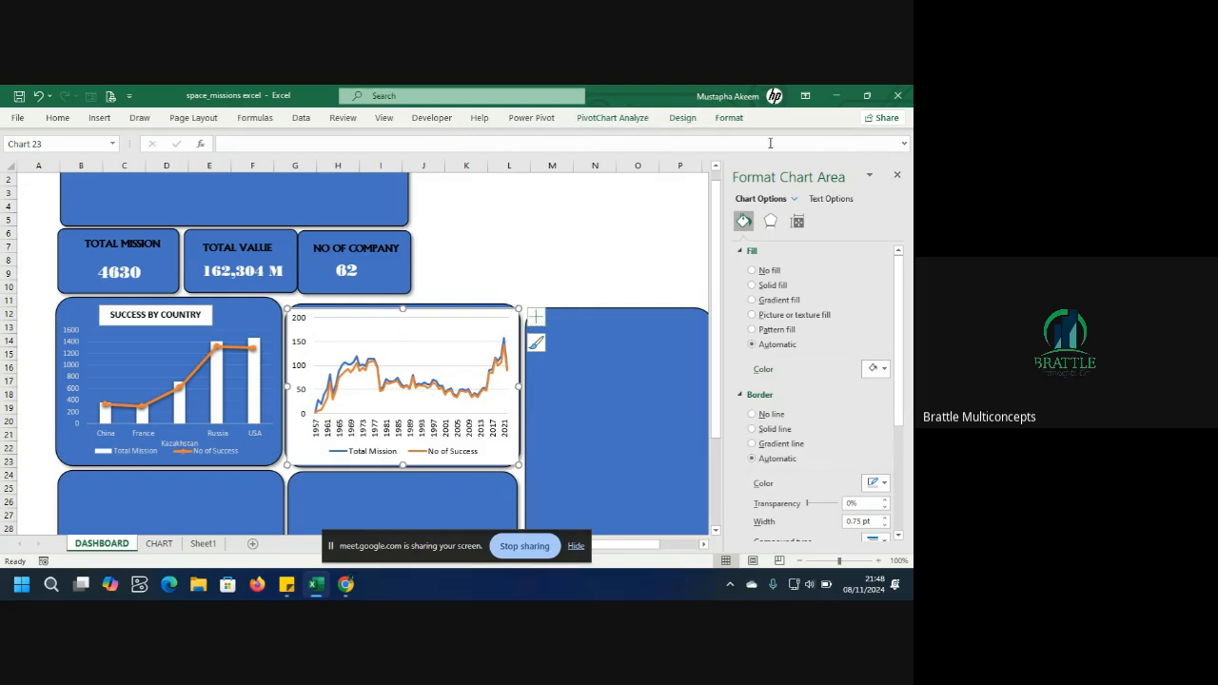
Set the line chart's chart area shape fill to No Fill so the panel shows through.
left_click(730, 117)
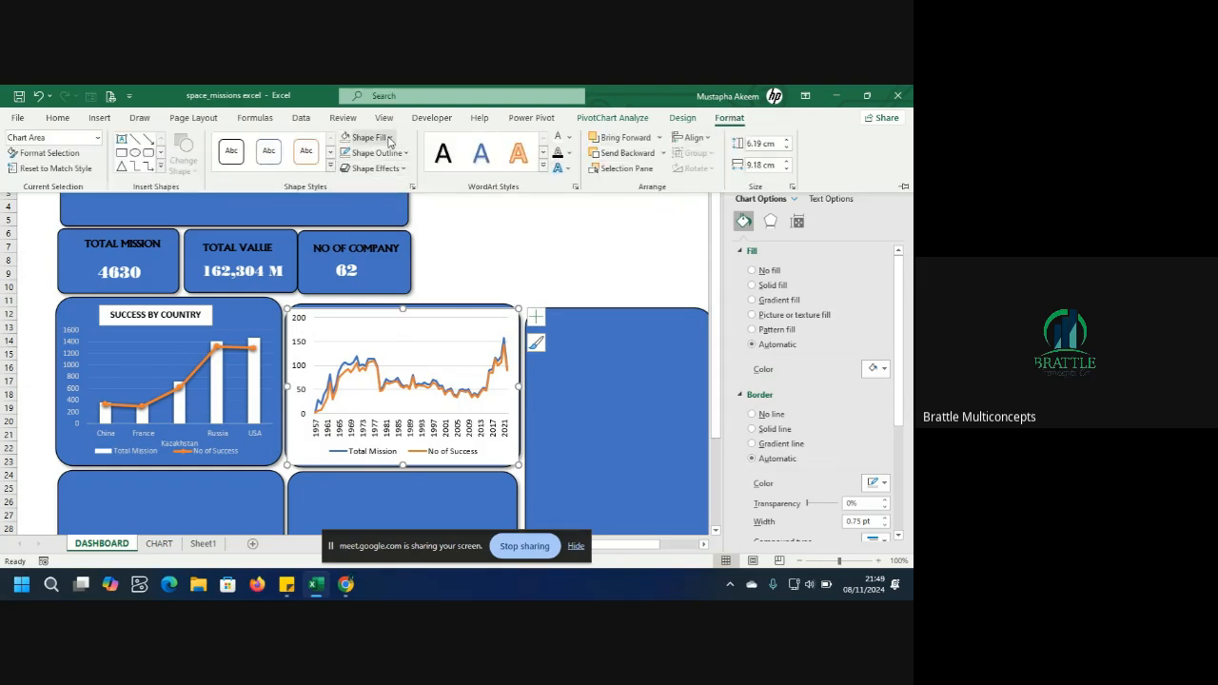
left_click(388, 139)
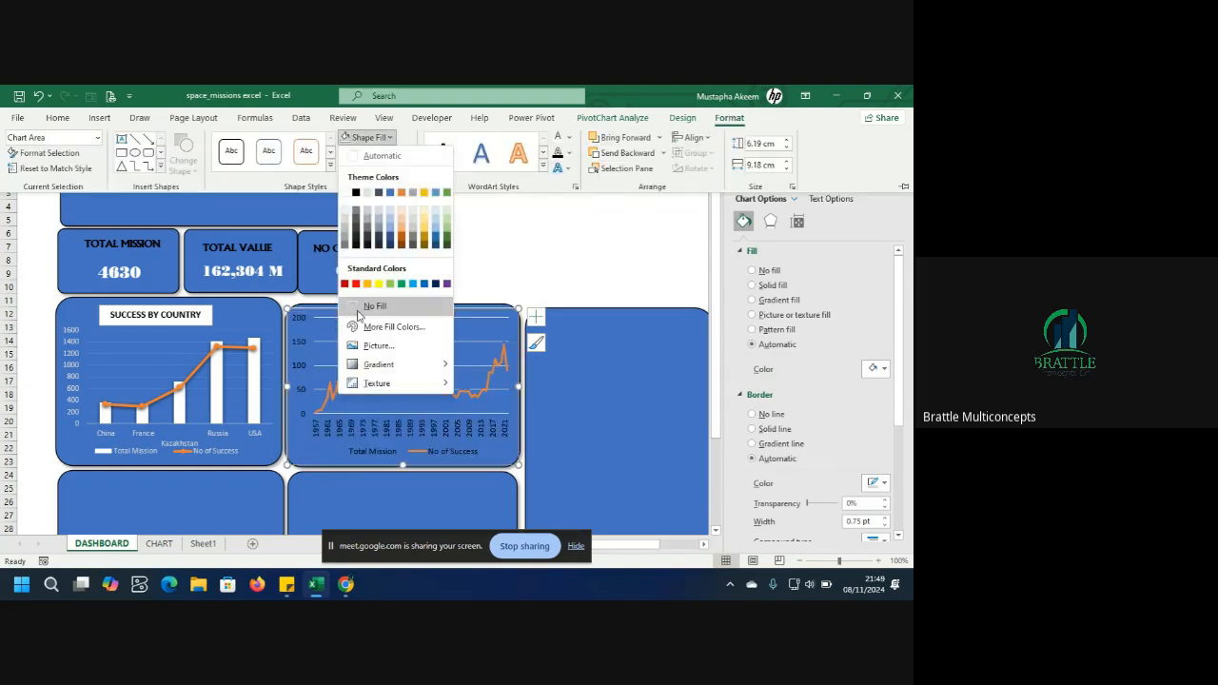
left_click(374, 306)
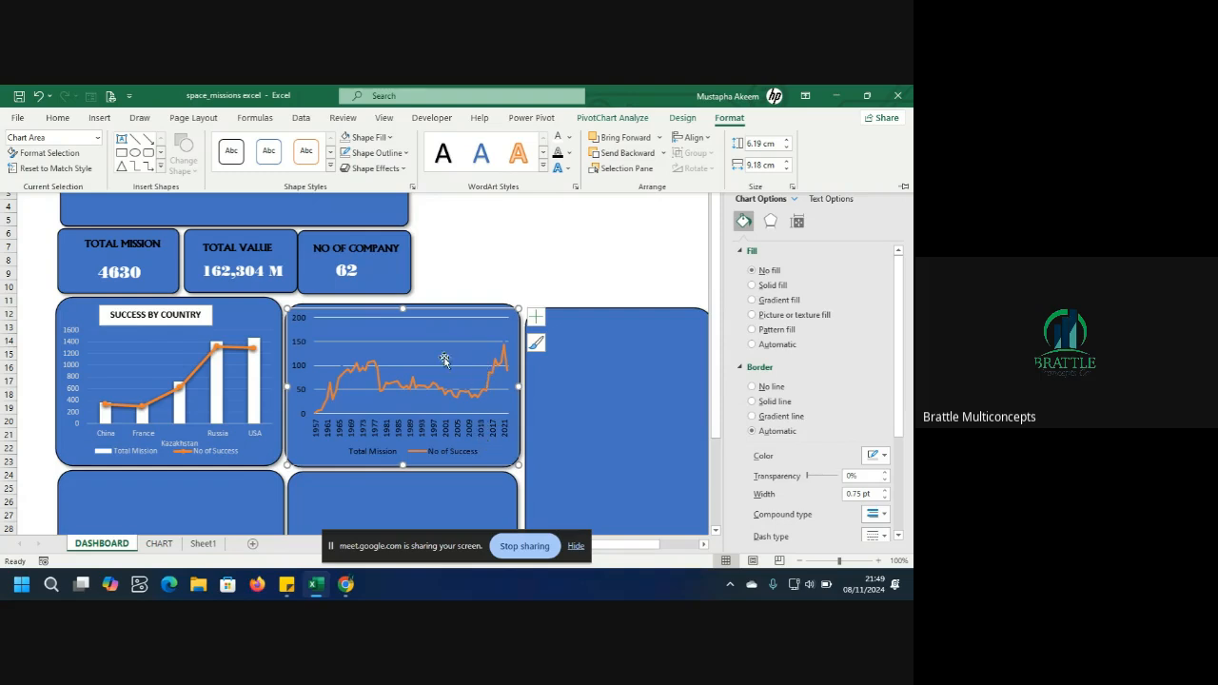
key("ctrl+F1")
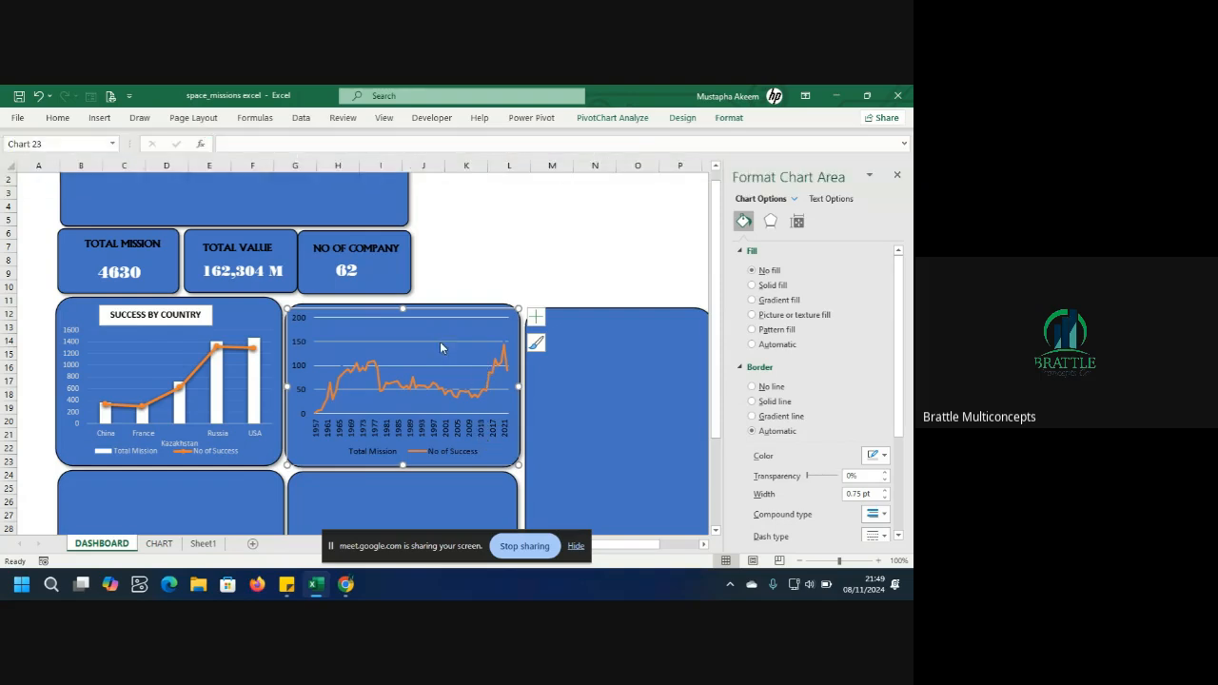
left_click(440, 343)
key("Escape")
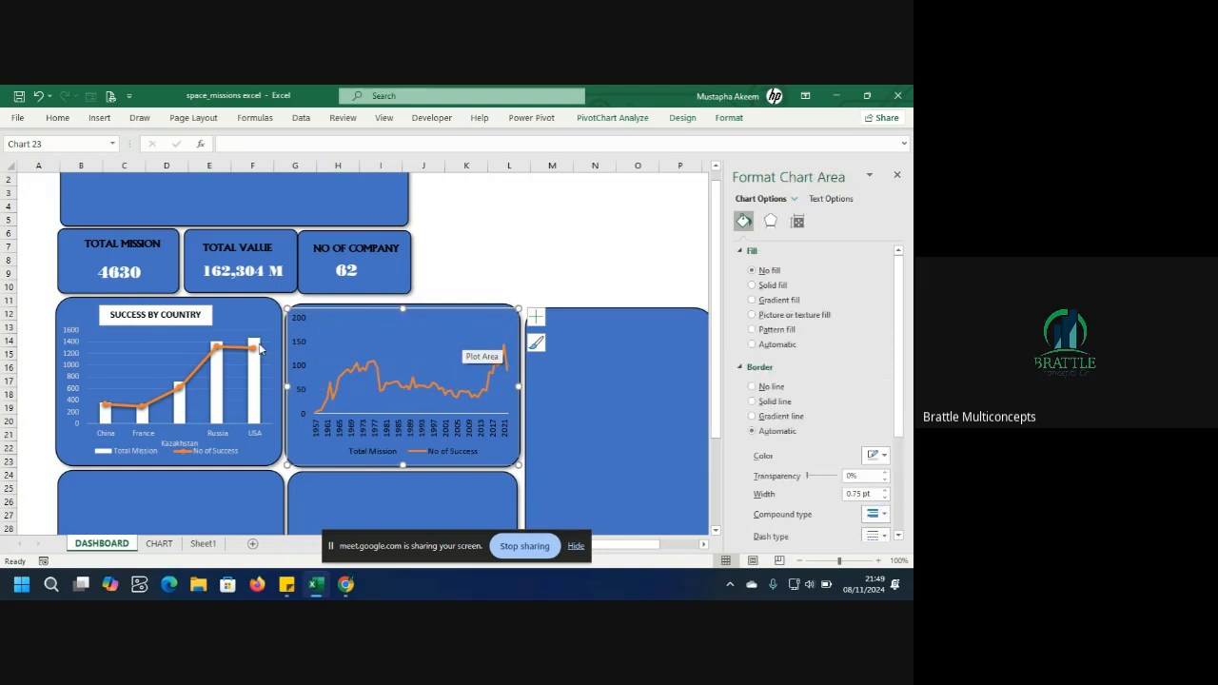
left_click(161, 349)
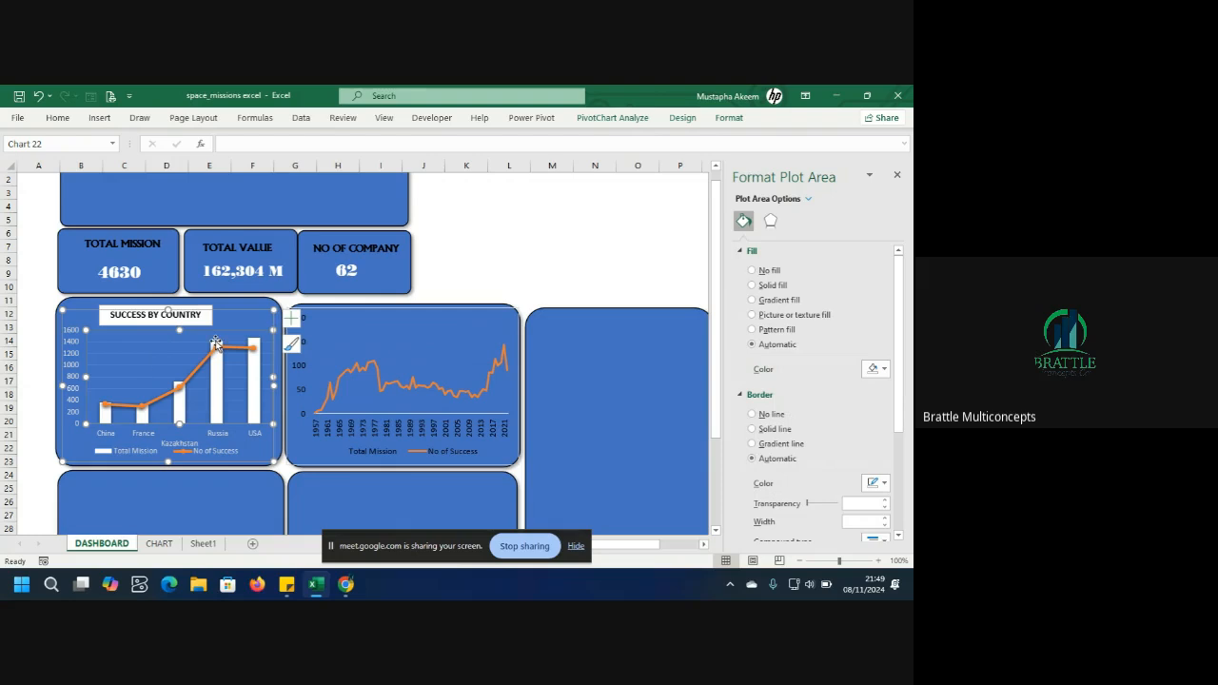
left_click(426, 325)
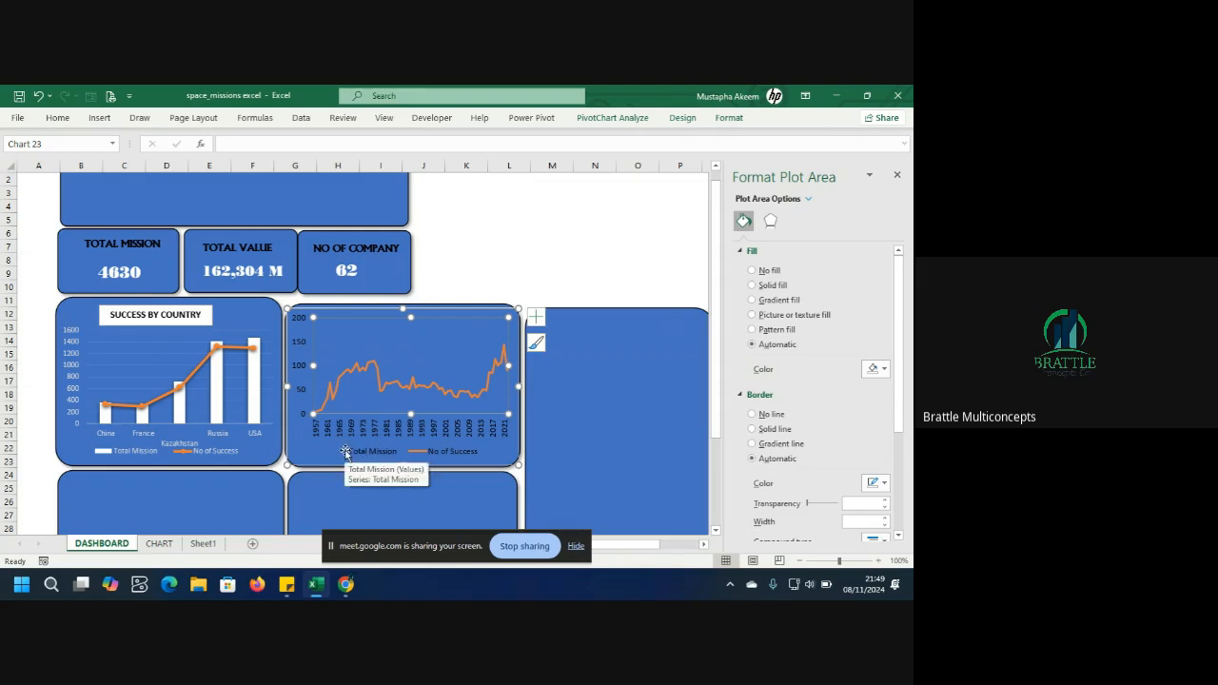
Undo the last change to the line chart.
left_click(378, 451)
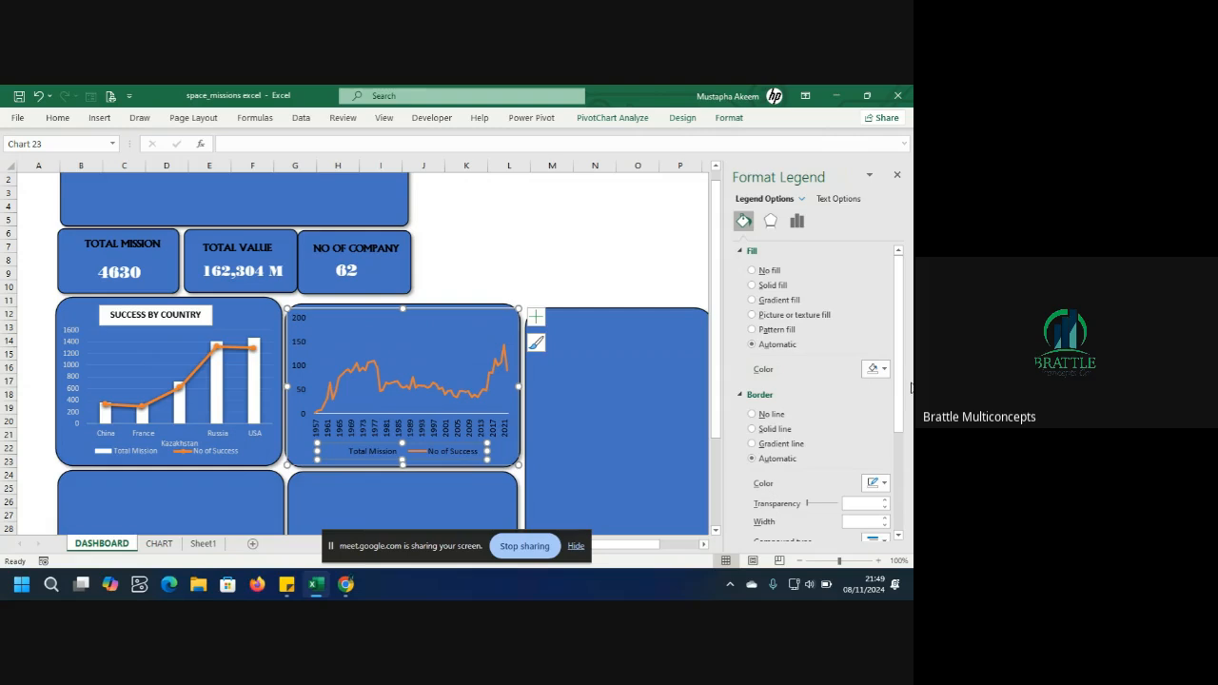
left_click(399, 359)
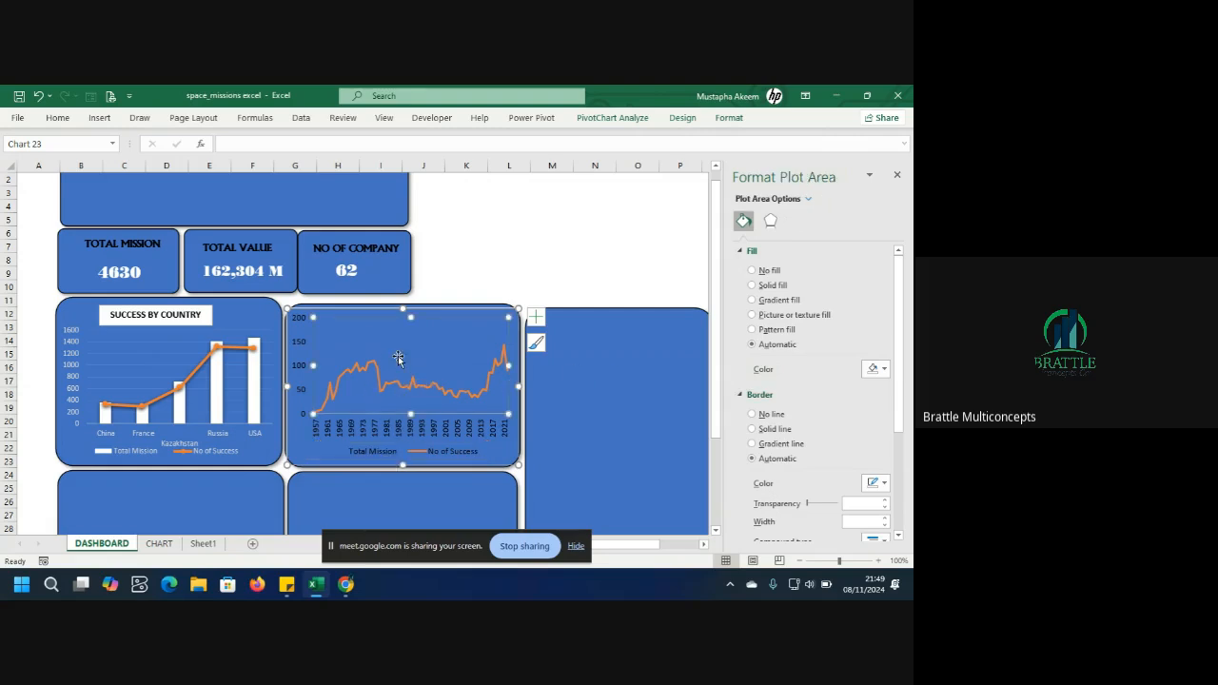
left_click(398, 358)
key("ctrl+z")
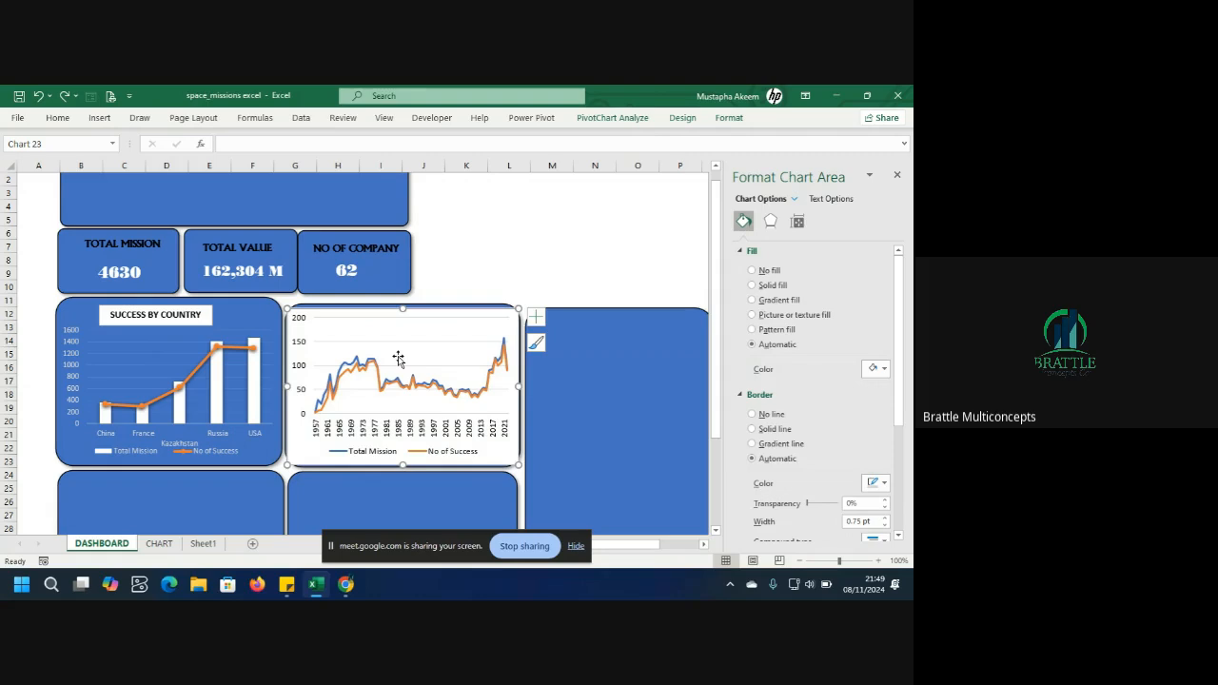
Color the Total Mission series line Green, Accent 6.
left_click(339, 375)
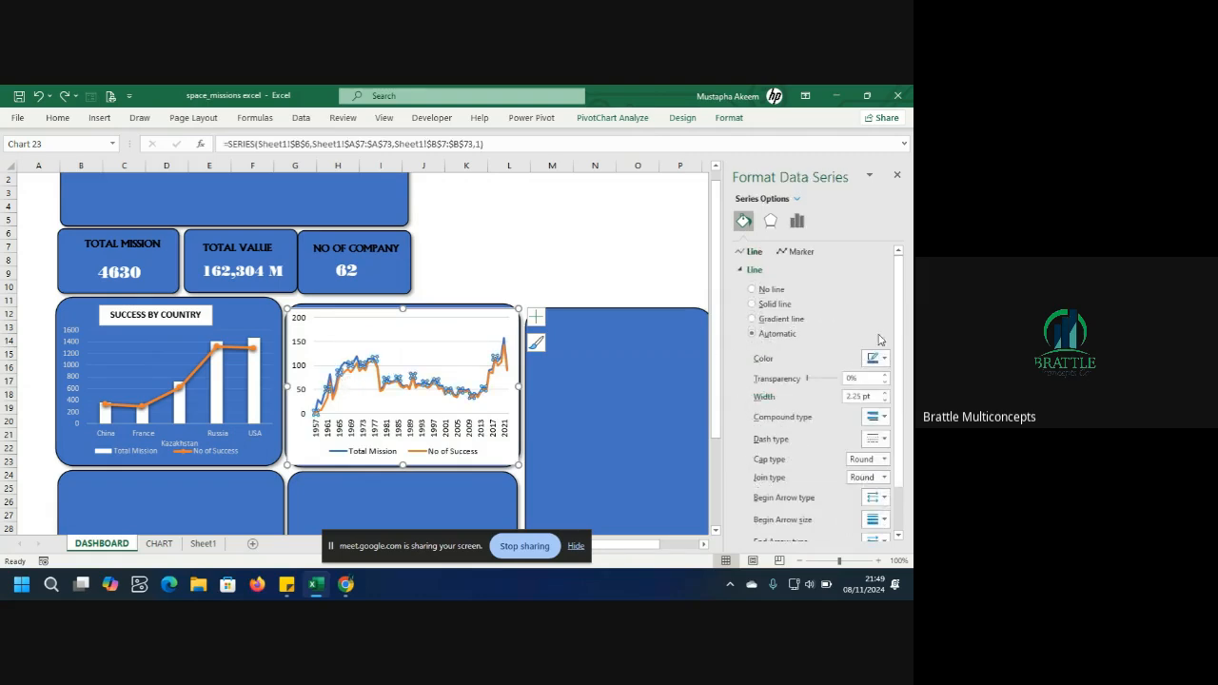
left_click(884, 359)
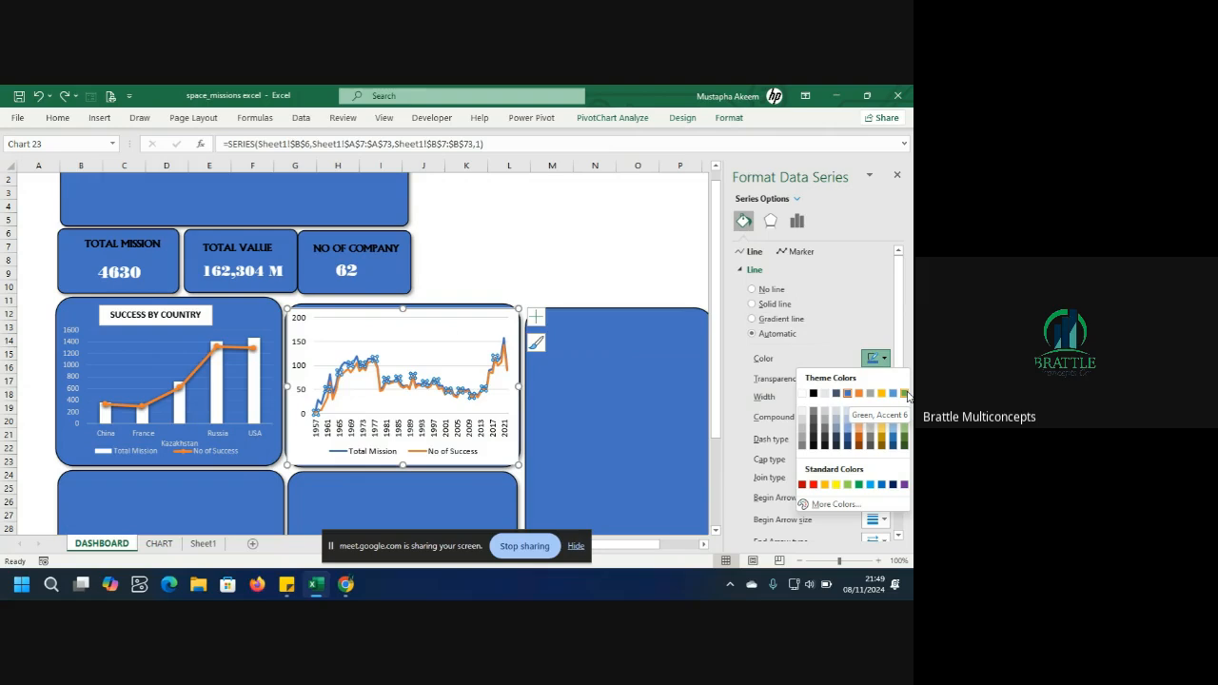
left_click(904, 393)
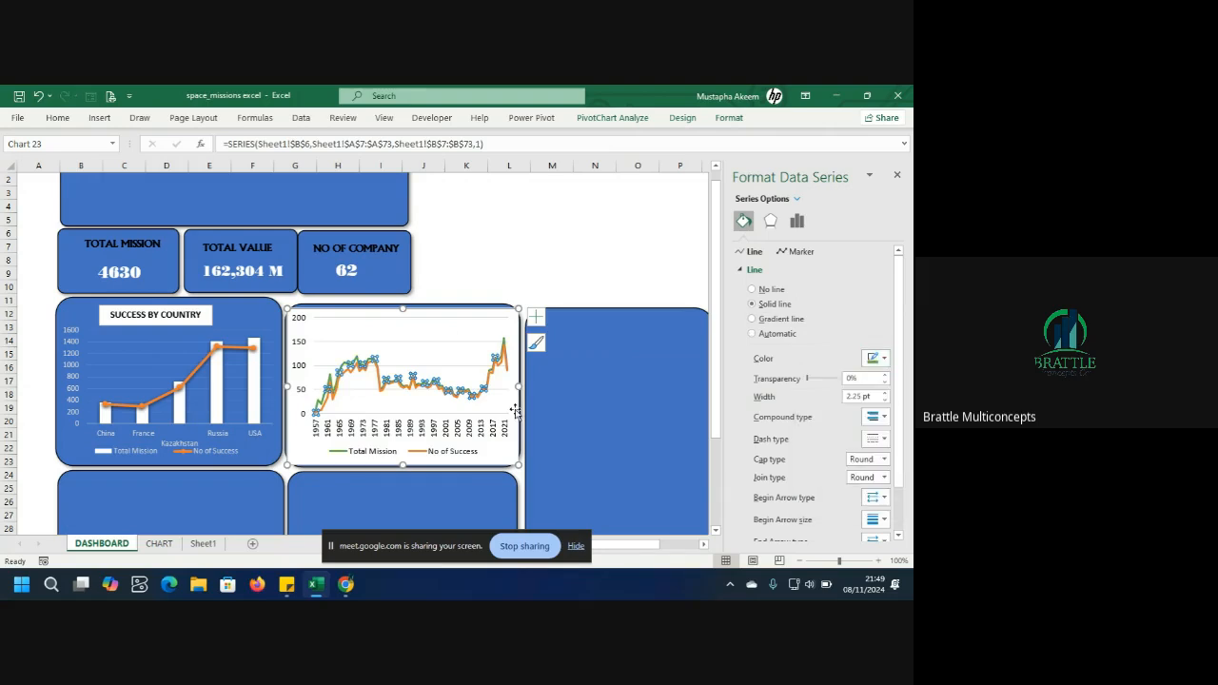
Set the line chart's plot area shape fill to No Fill.
left_click(409, 323)
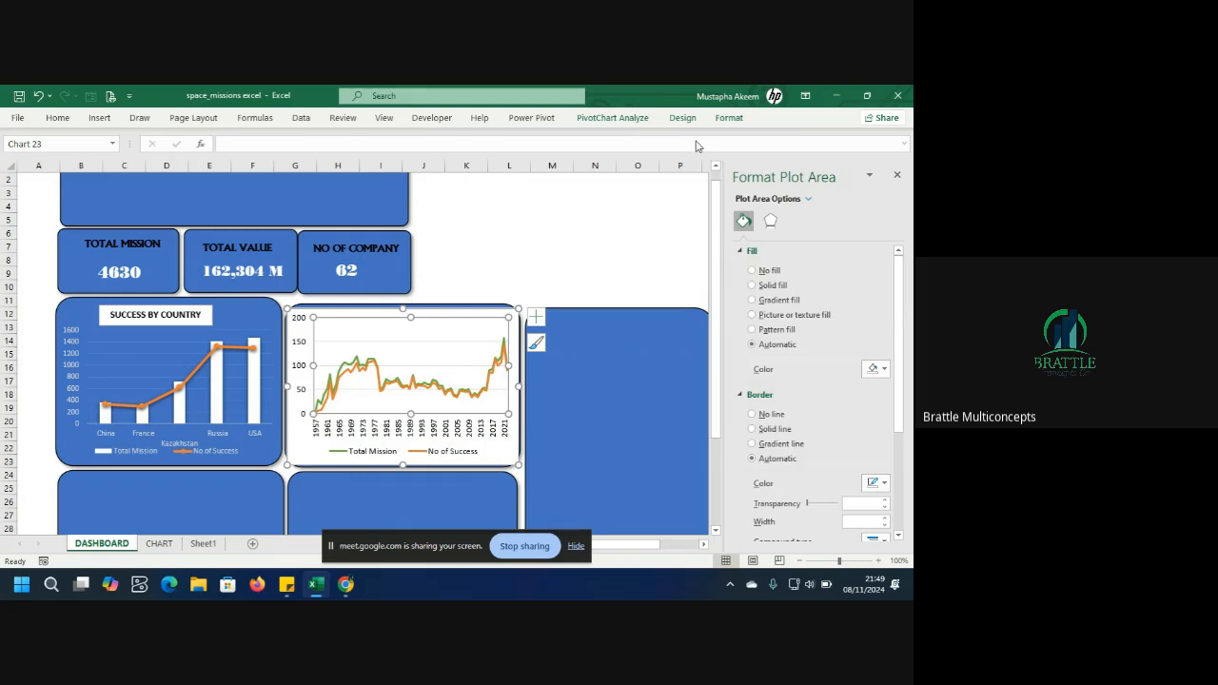
left_click(735, 120)
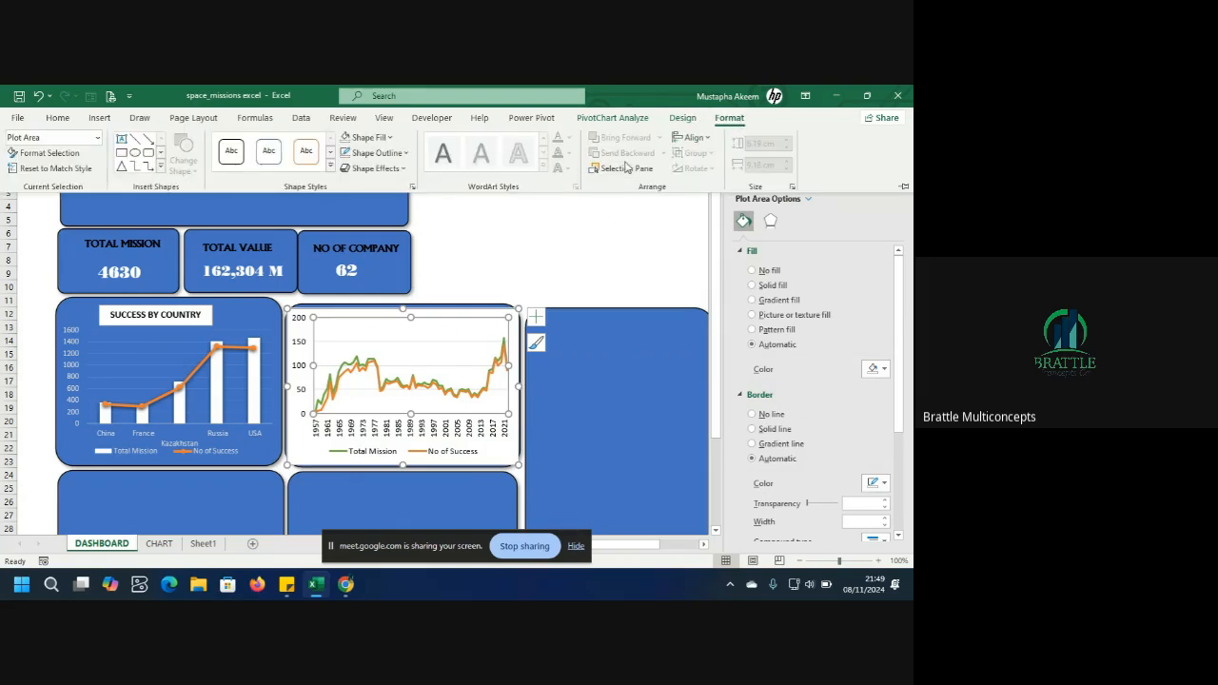
left_click(389, 139)
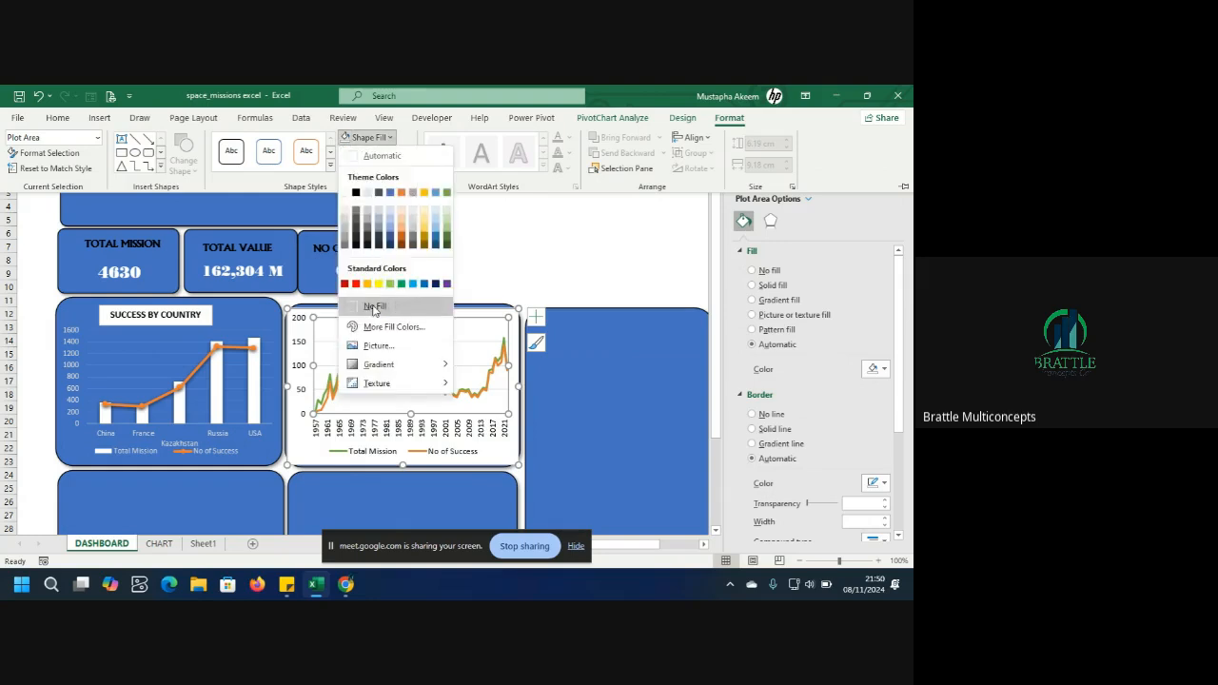
left_click(374, 306)
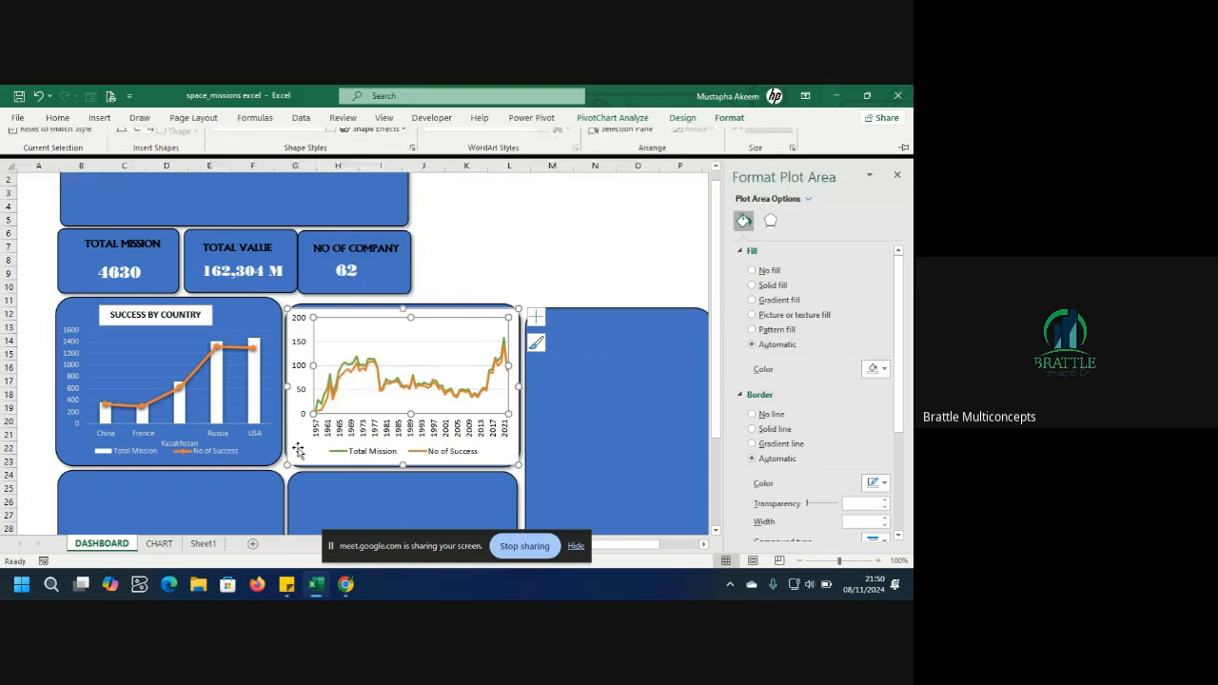
left_click(728, 118)
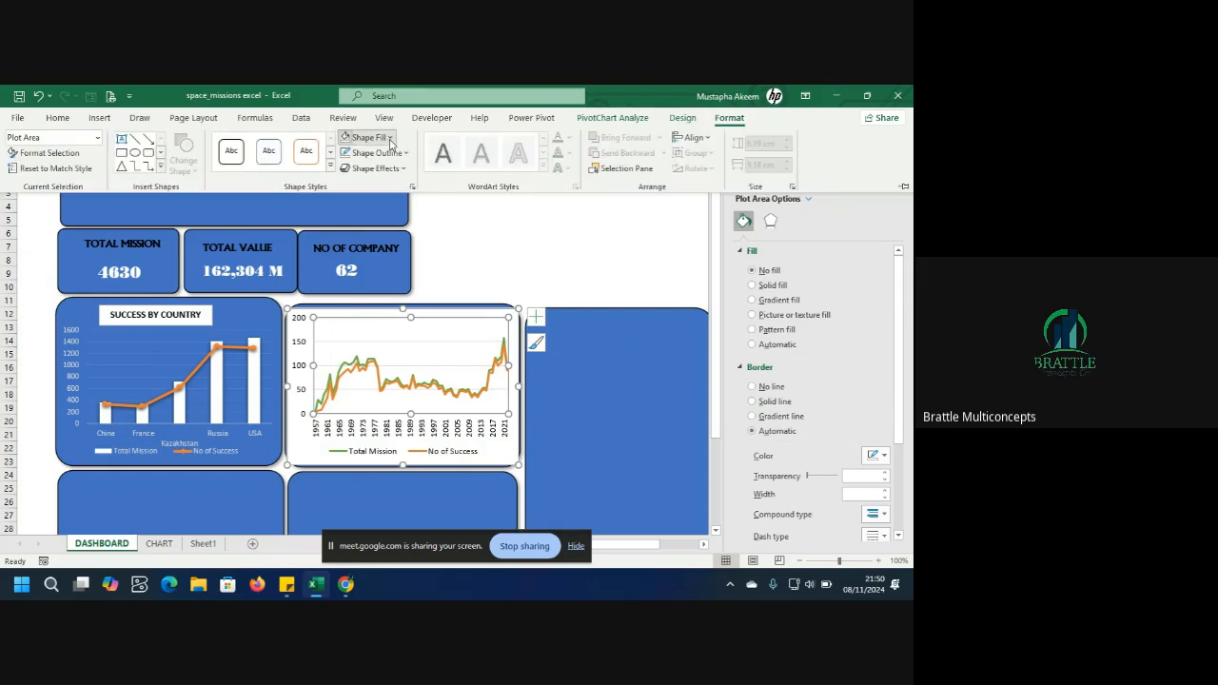
left_click(387, 140)
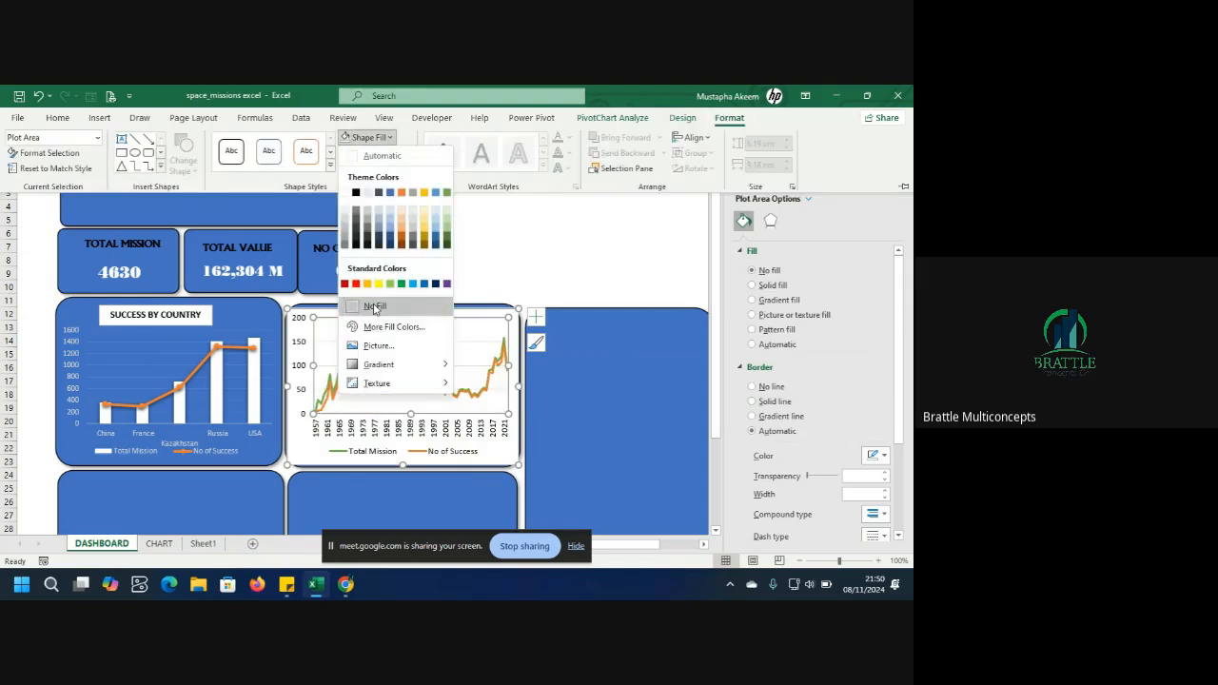
left_click(374, 307)
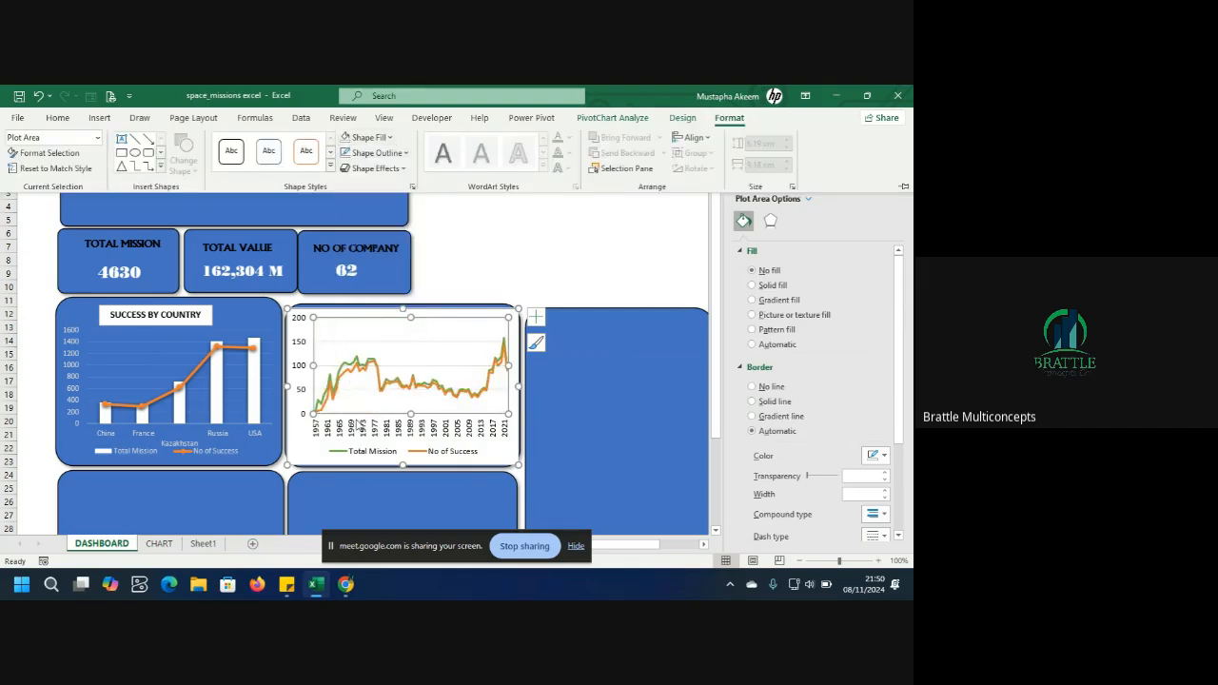
Set the line chart's chart area shape fill to No Fill.
left_click(311, 454)
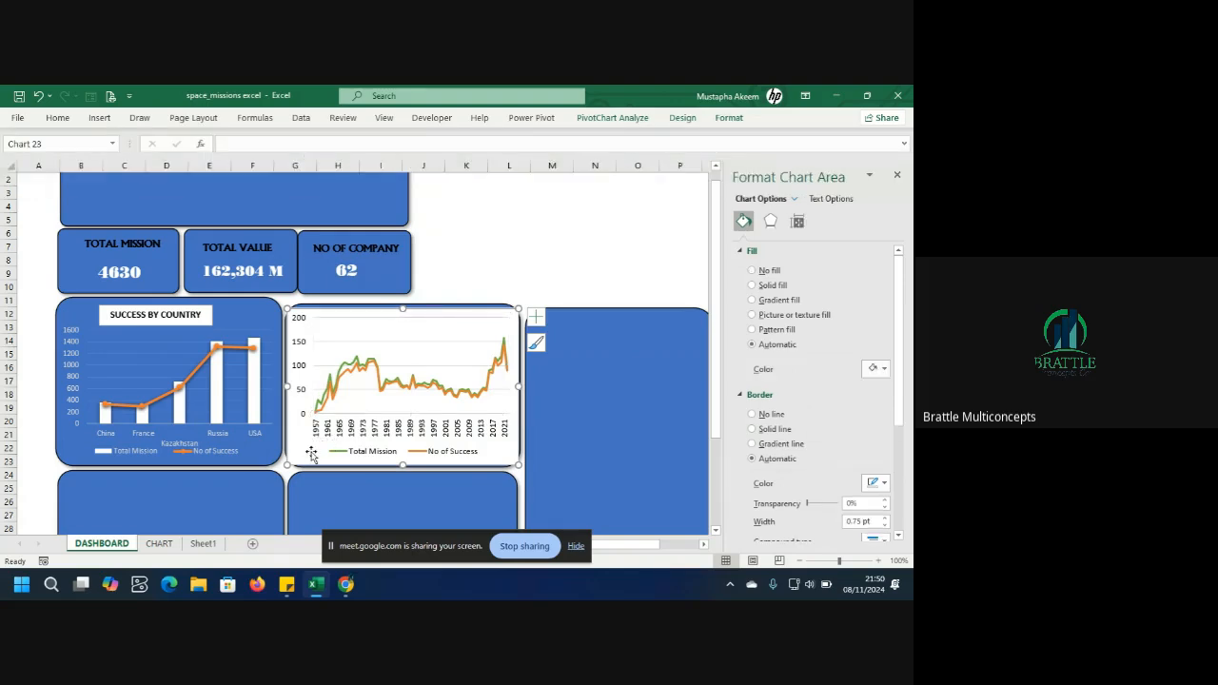
left_click(729, 118)
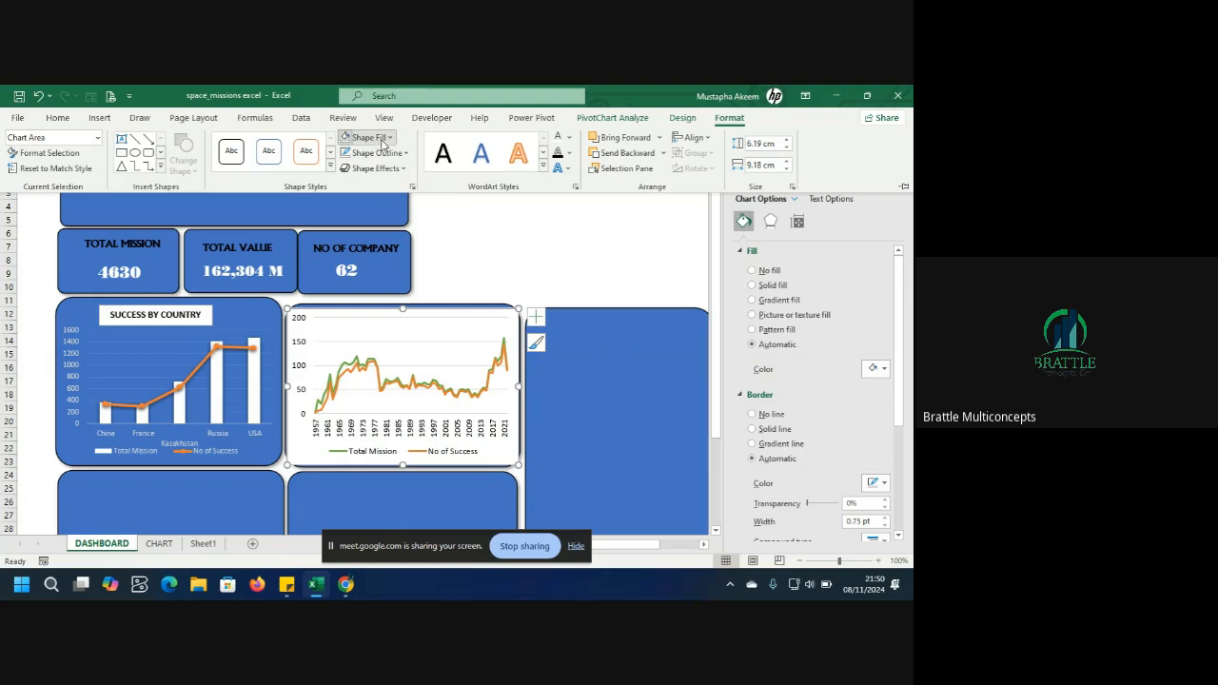
left_click(378, 138)
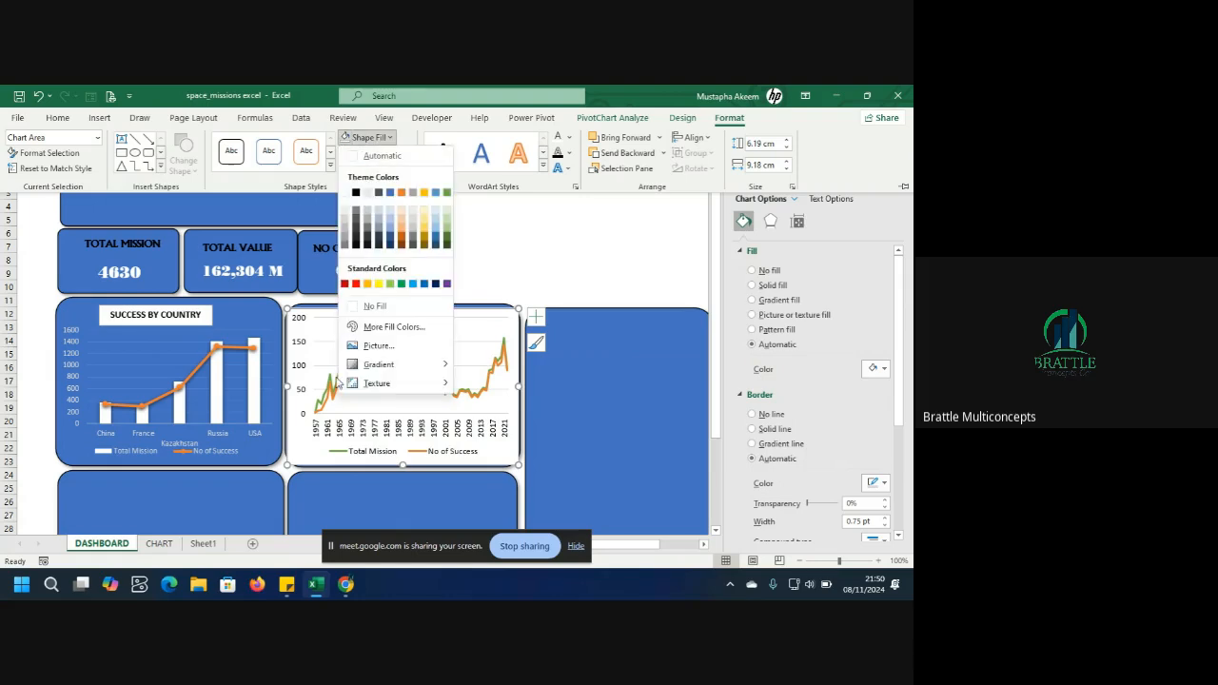
left_click(371, 306)
Delete the line chart's major gridlines.
left_click(453, 427)
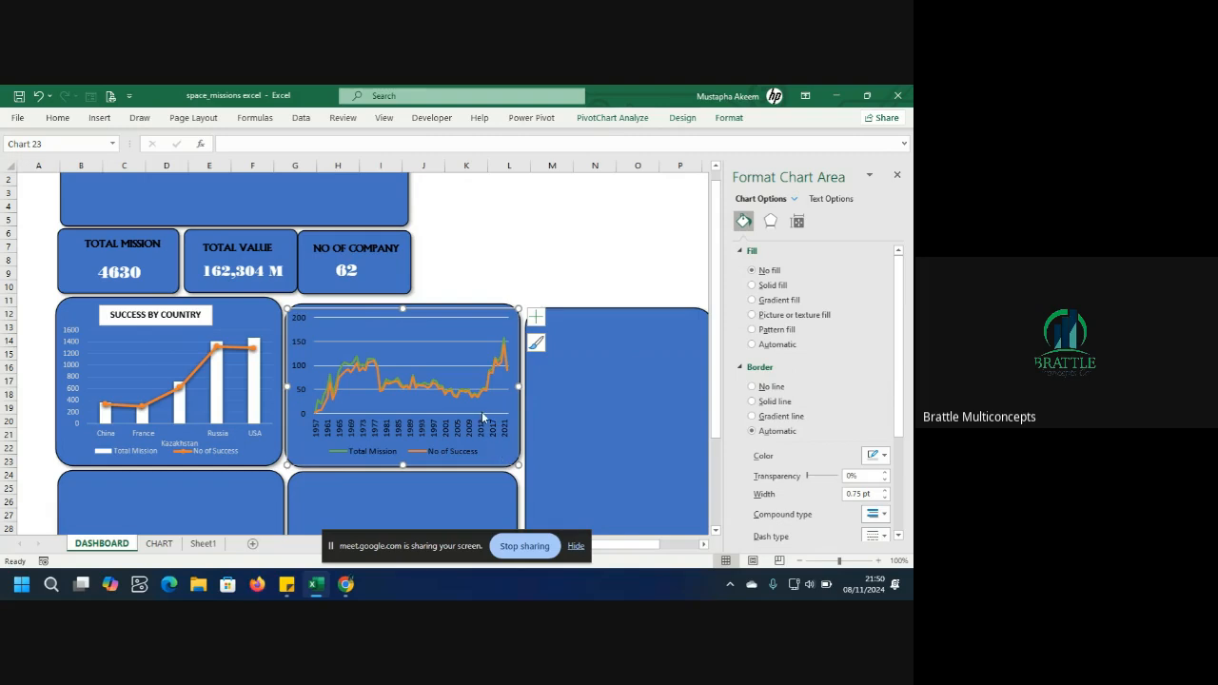
left_click(455, 340)
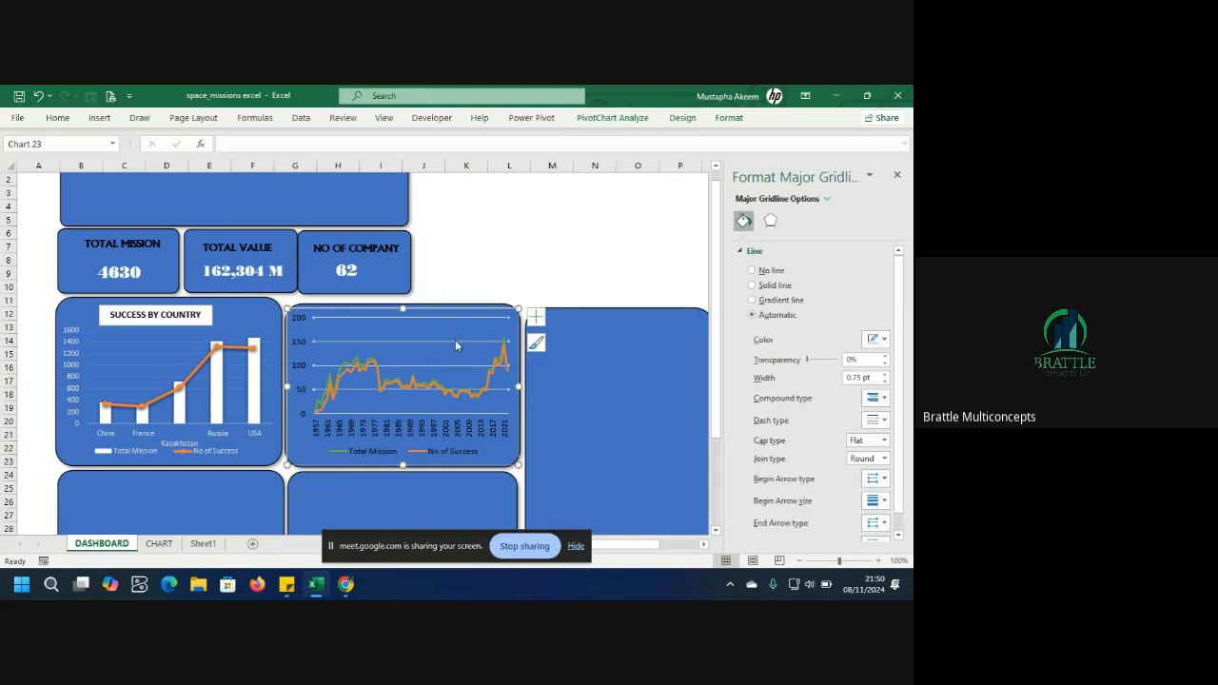
key("Delete")
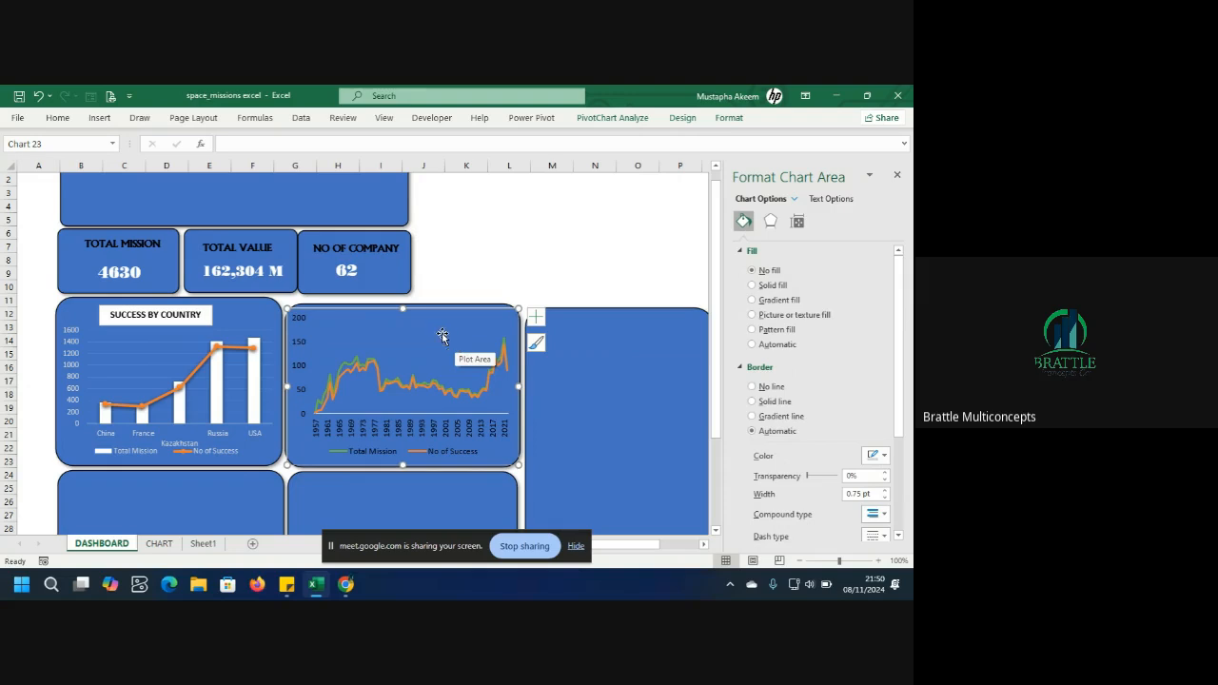
left_click(438, 333)
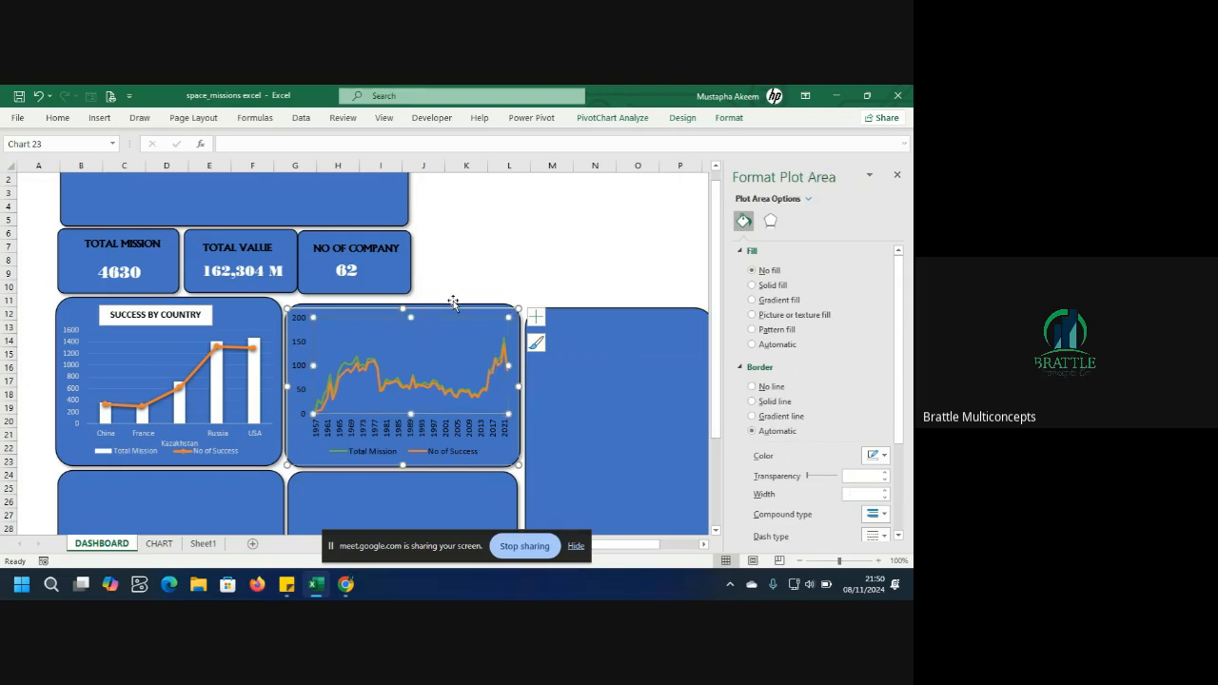
left_click(453, 308)
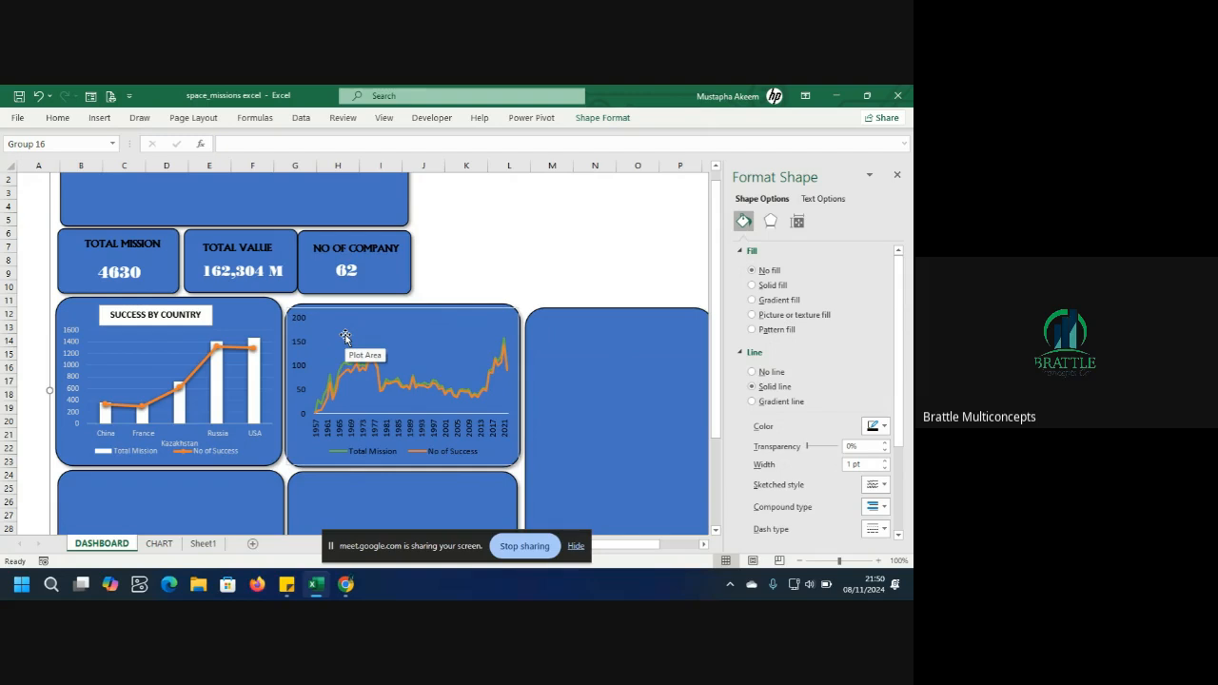
left_click(99, 117)
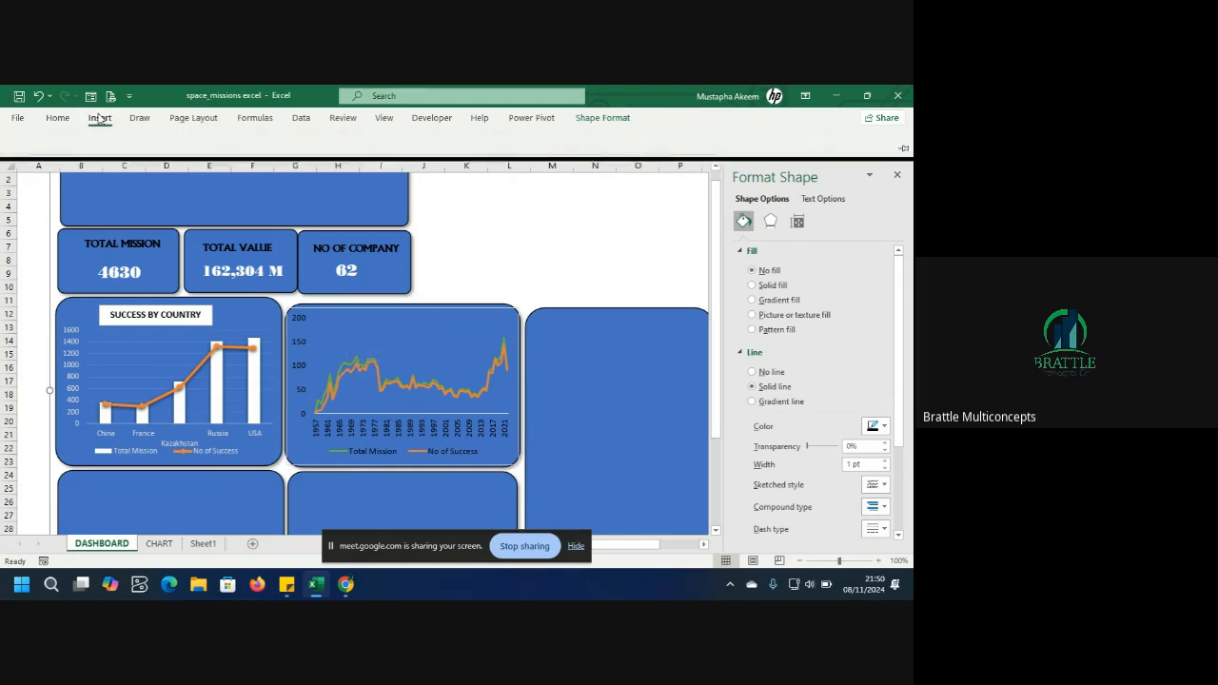
Duplicate the SUCCESS BY COUNTRY title box and move the copy onto the line chart panel.
left_click(174, 319)
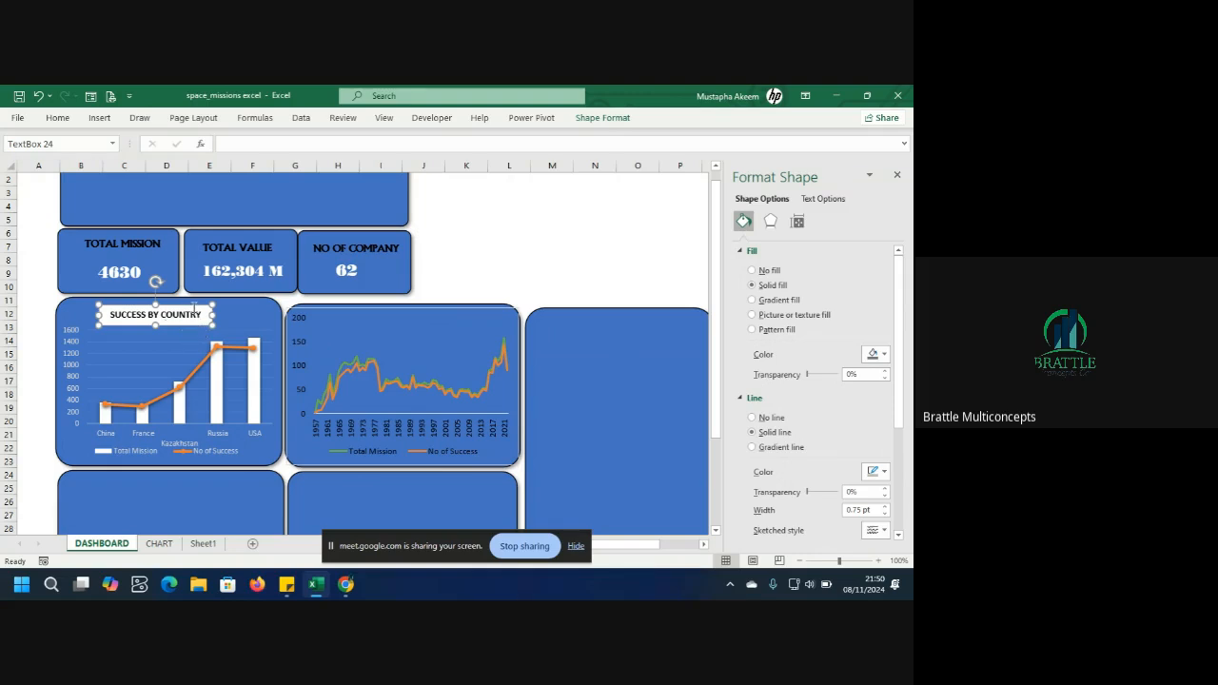
left_click(235, 314)
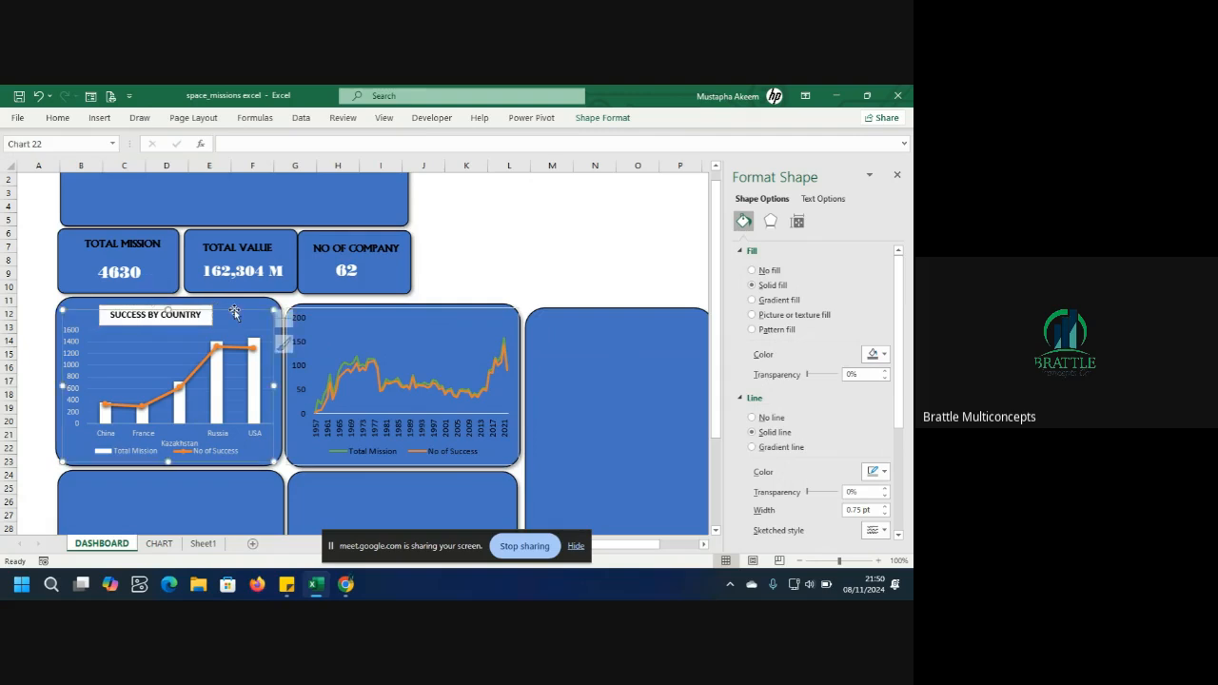
left_click(186, 317)
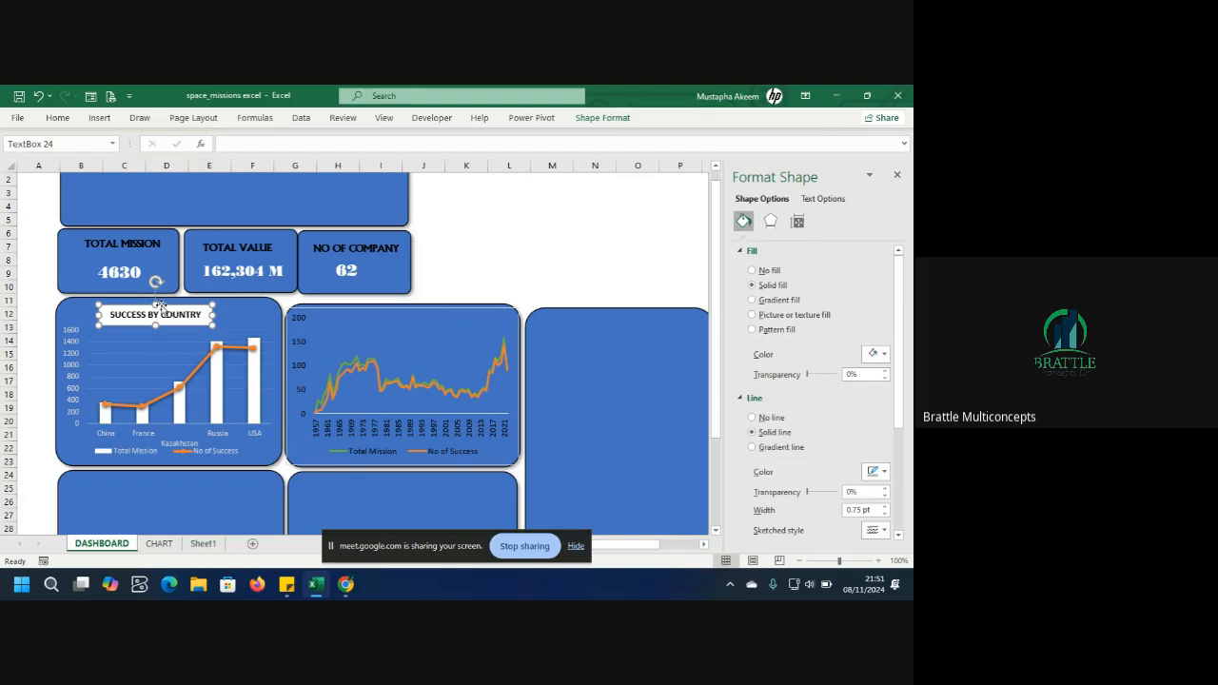
key("ctrl+d")
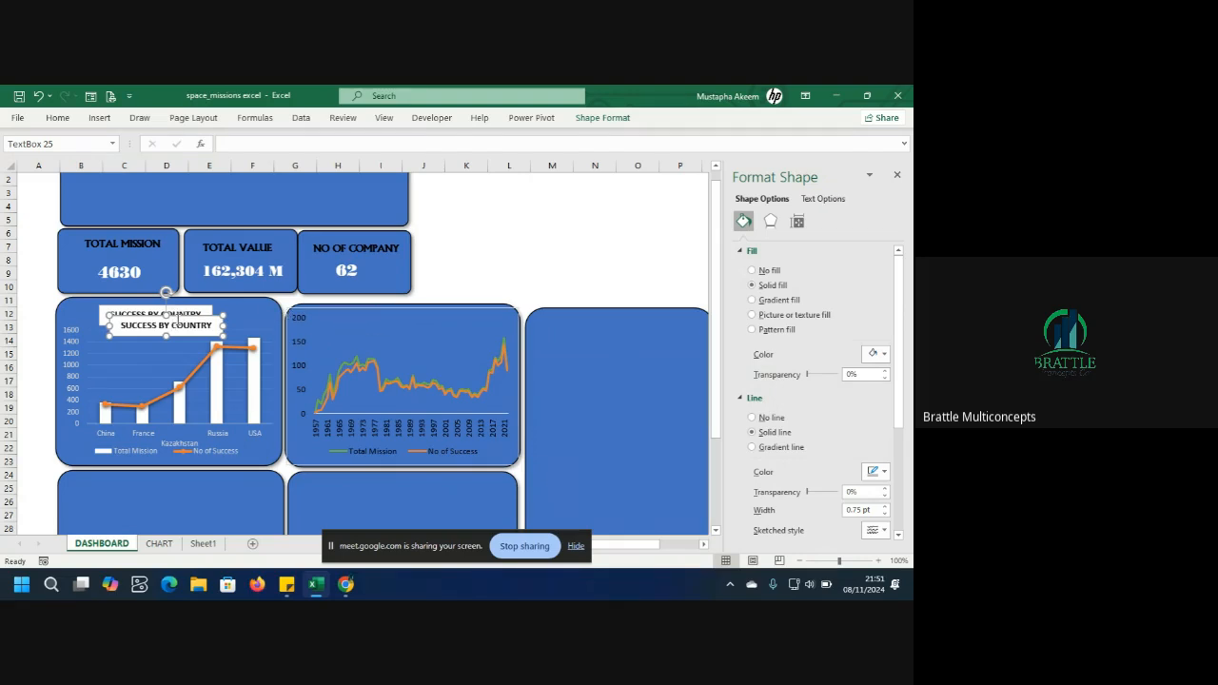
left_click_drag(175, 321, 359, 321)
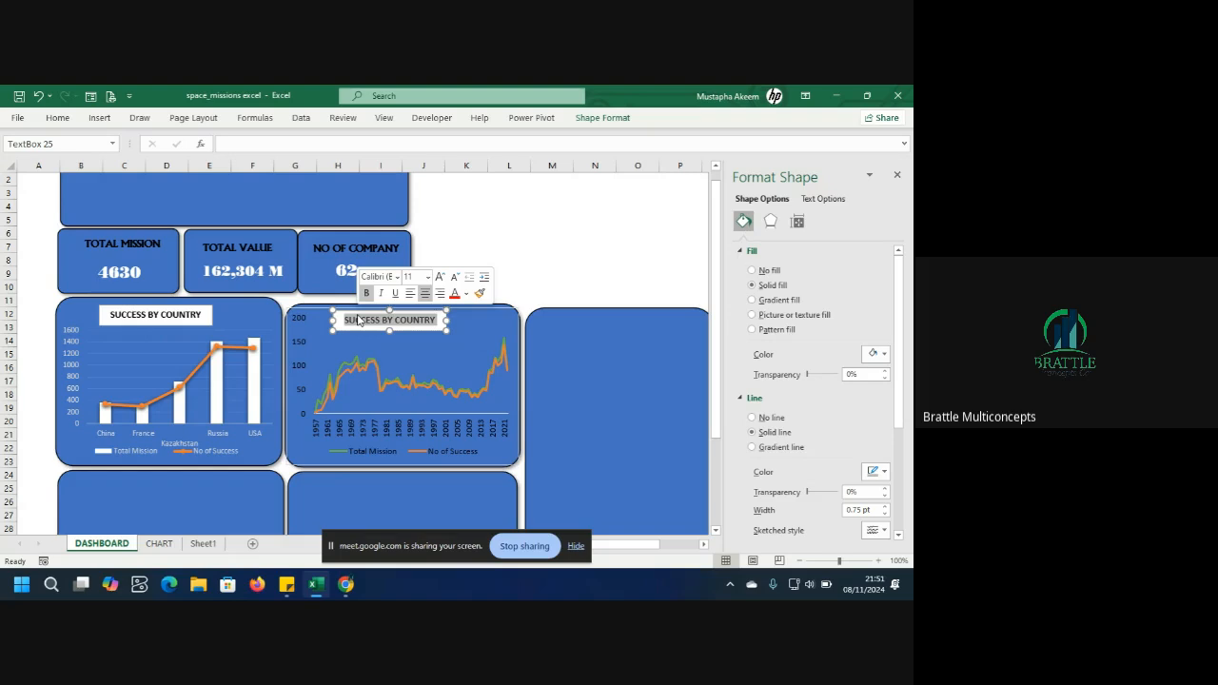
Retitle the copied box as SUCCESS VS MISSION.
type("SUCCESS")
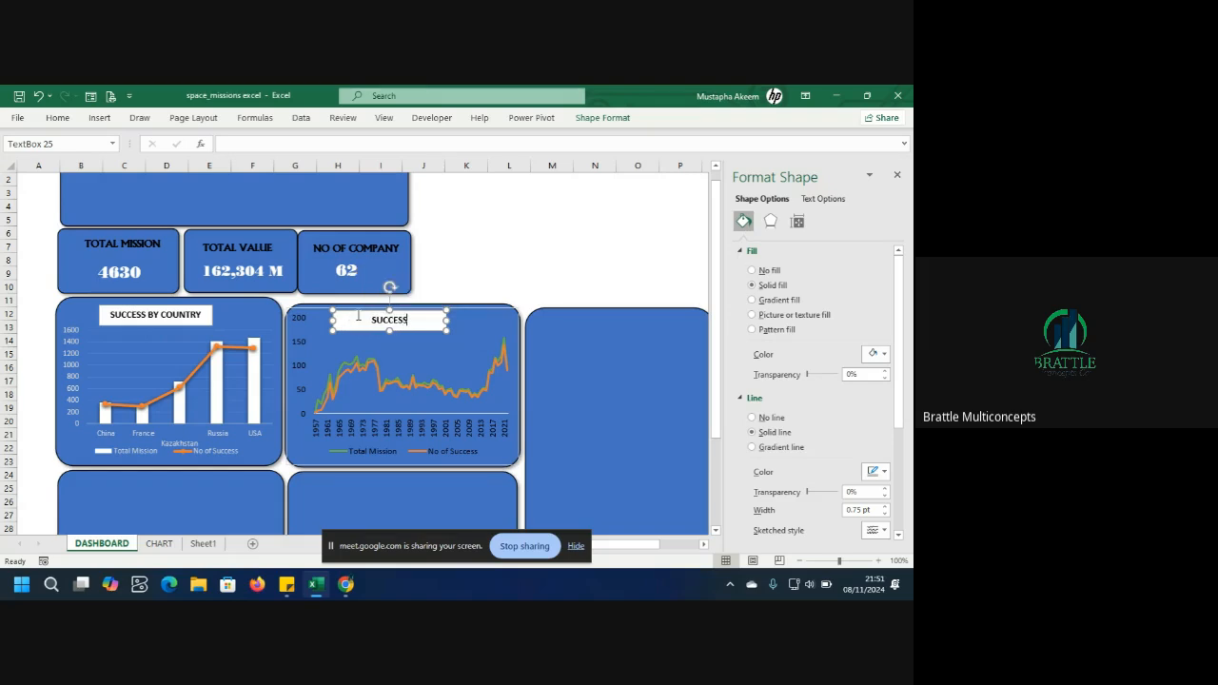
type(" VS MISSION")
Narrow the SUCCESS VS MISSION box and move it to the panel's upper-left corner.
left_click_drag(450, 318, 421, 328)
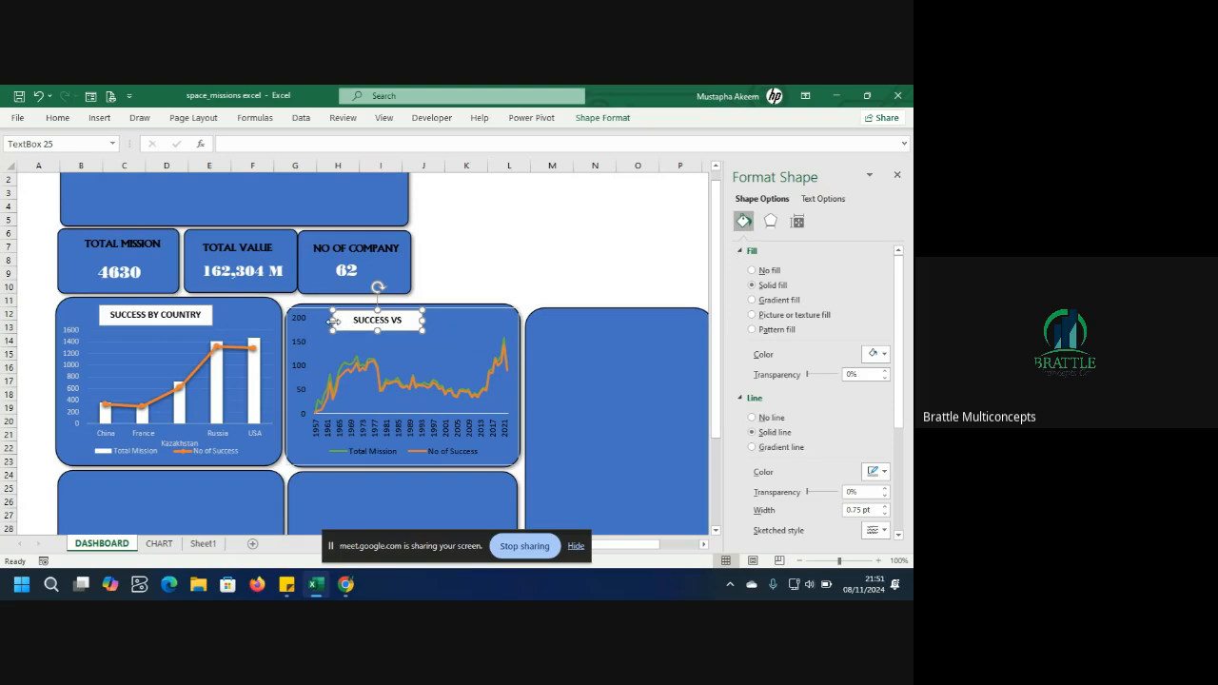
left_click_drag(333, 322, 315, 324)
left_click(462, 327)
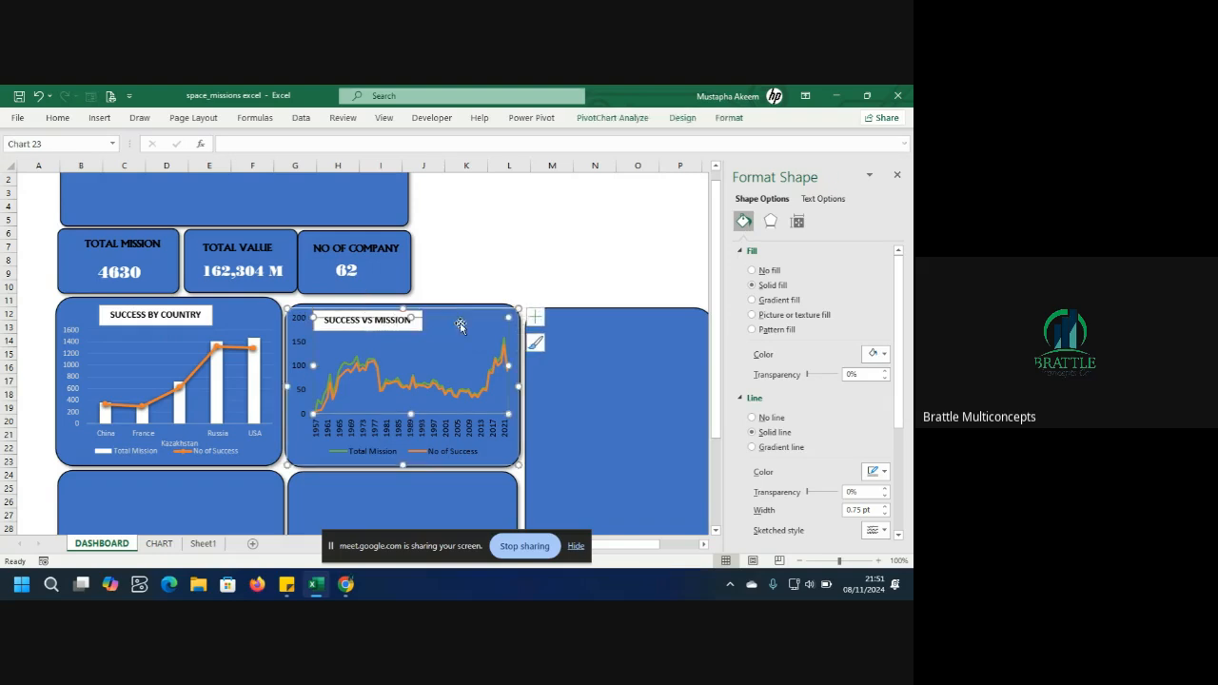
Set the line chart's shape outline to No Outline.
left_click(495, 284)
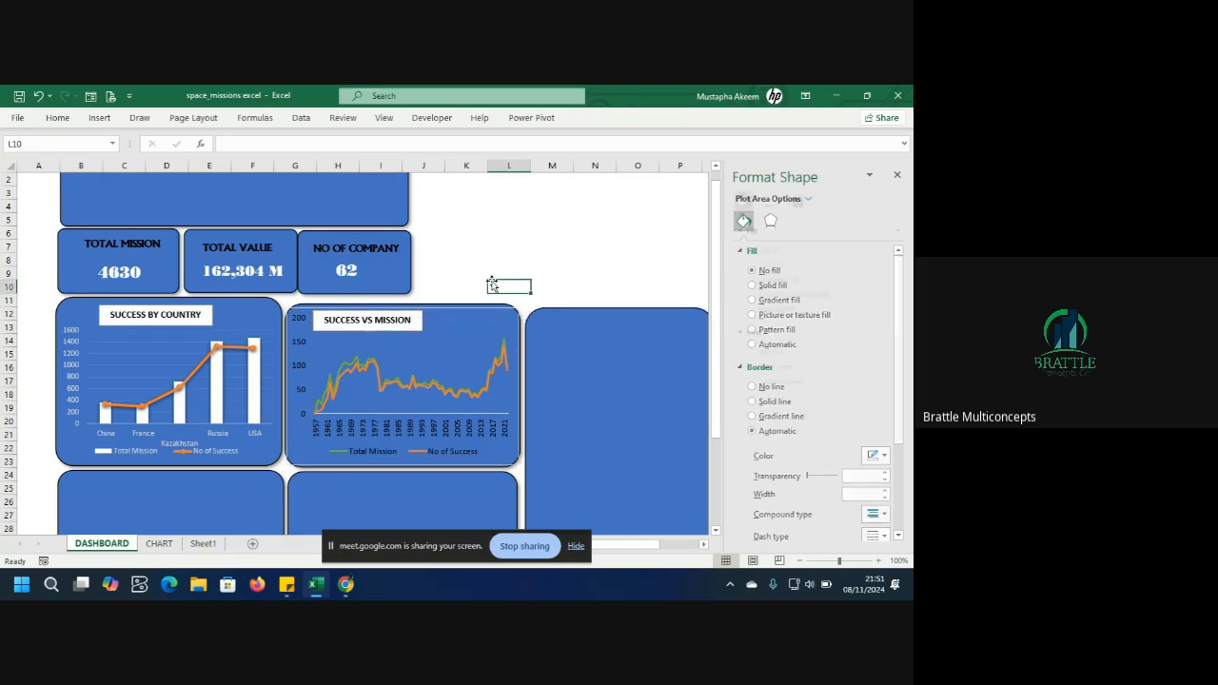
left_click(455, 310)
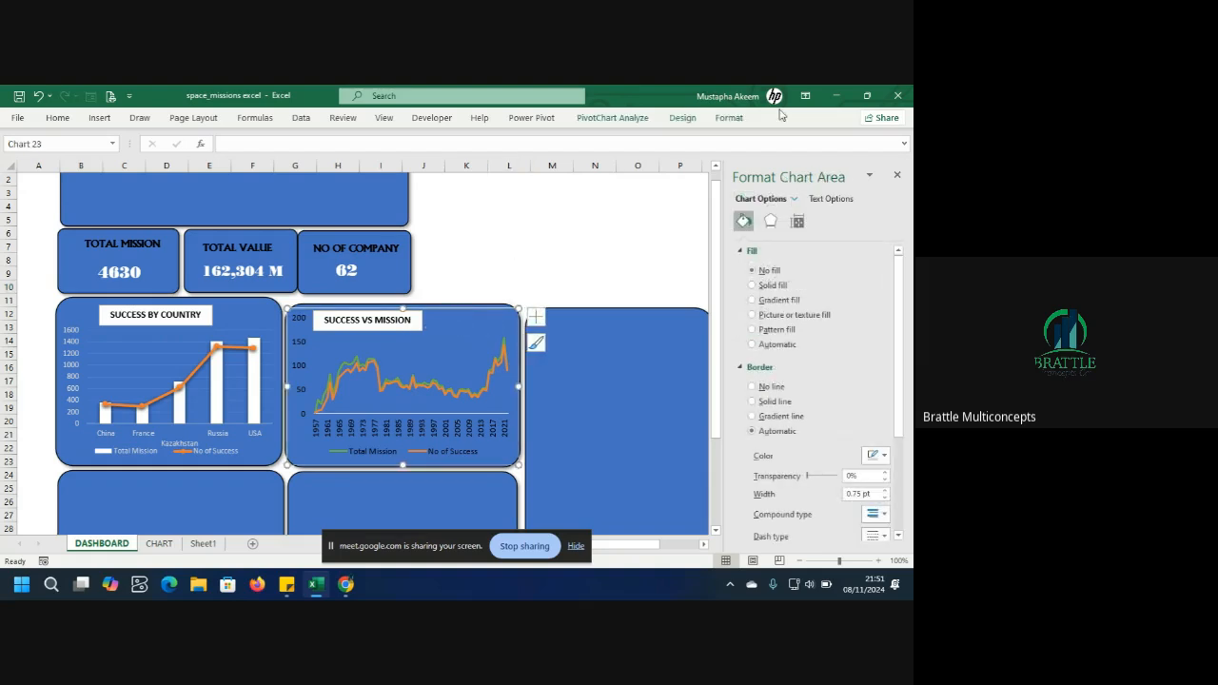
left_click(730, 117)
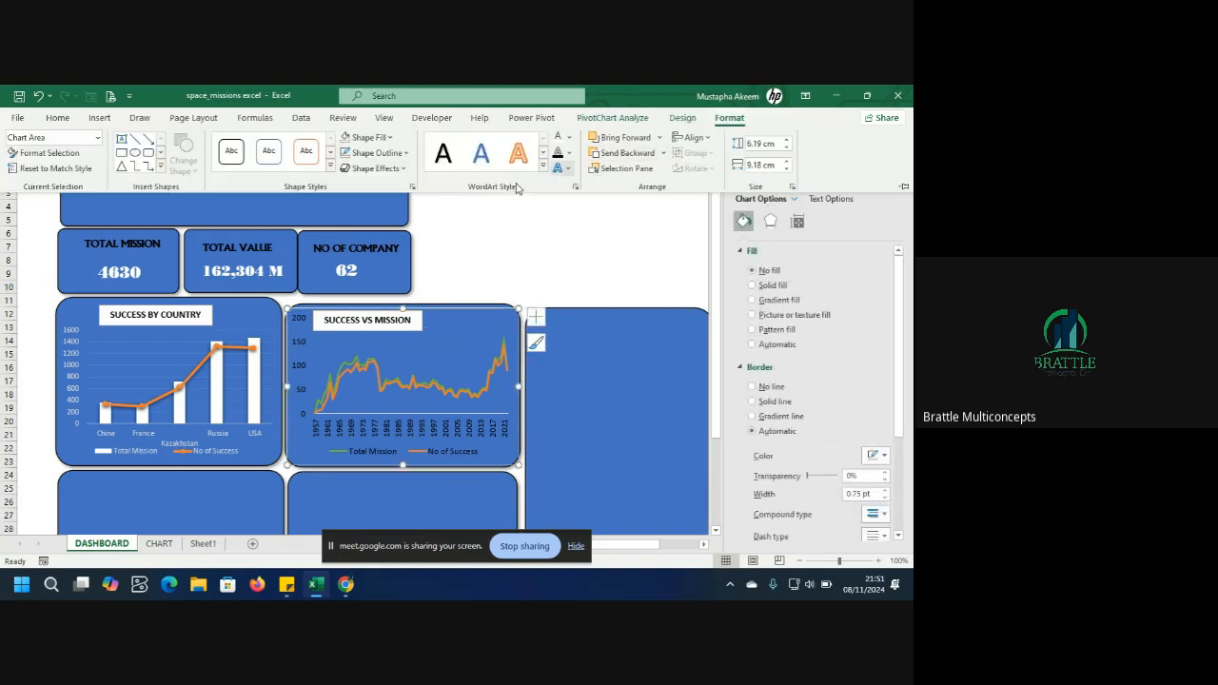
left_click(406, 152)
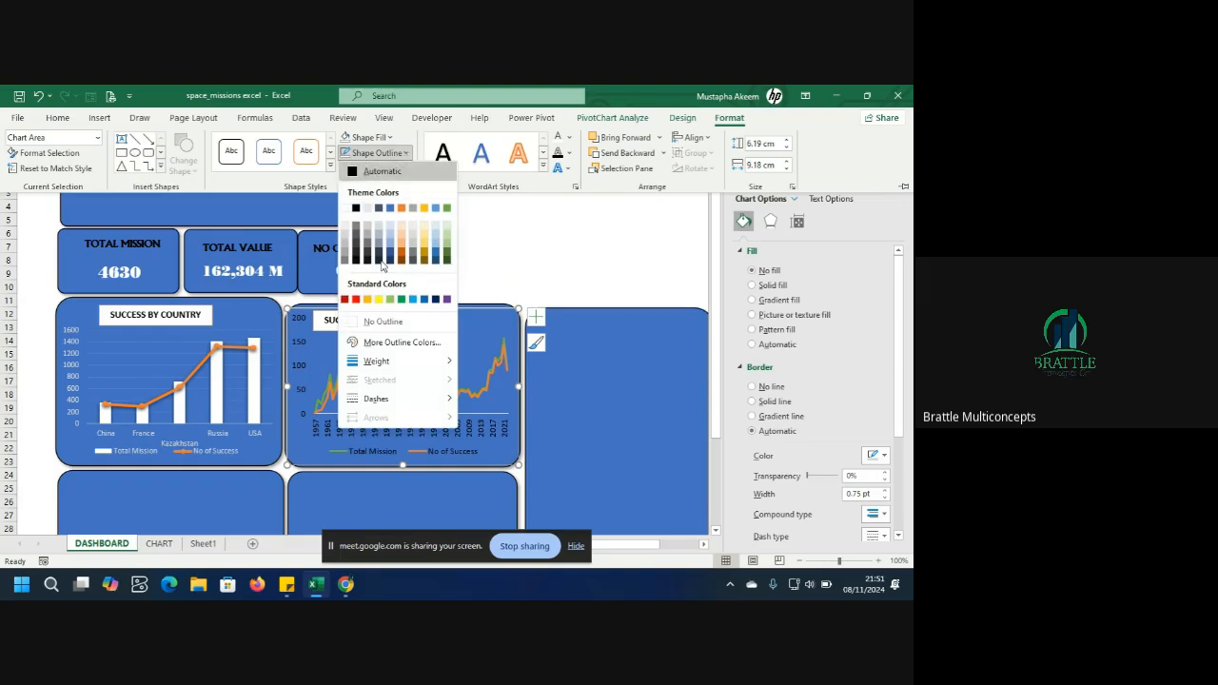
left_click(383, 322)
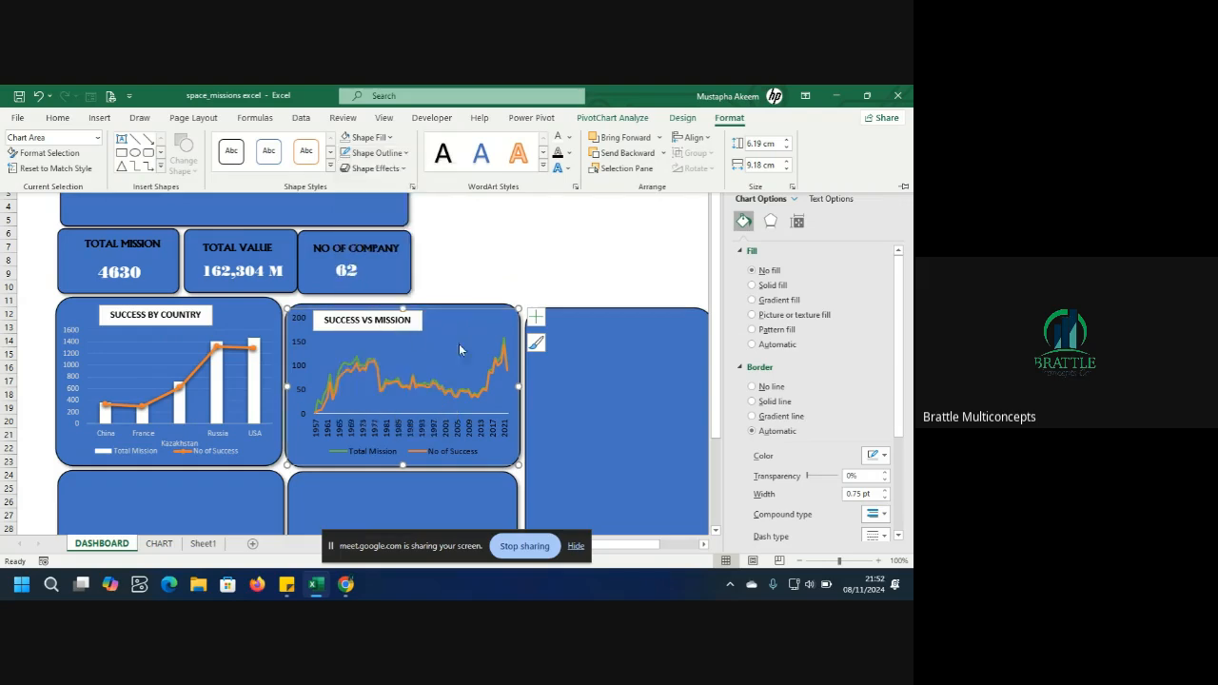
left_click(495, 350)
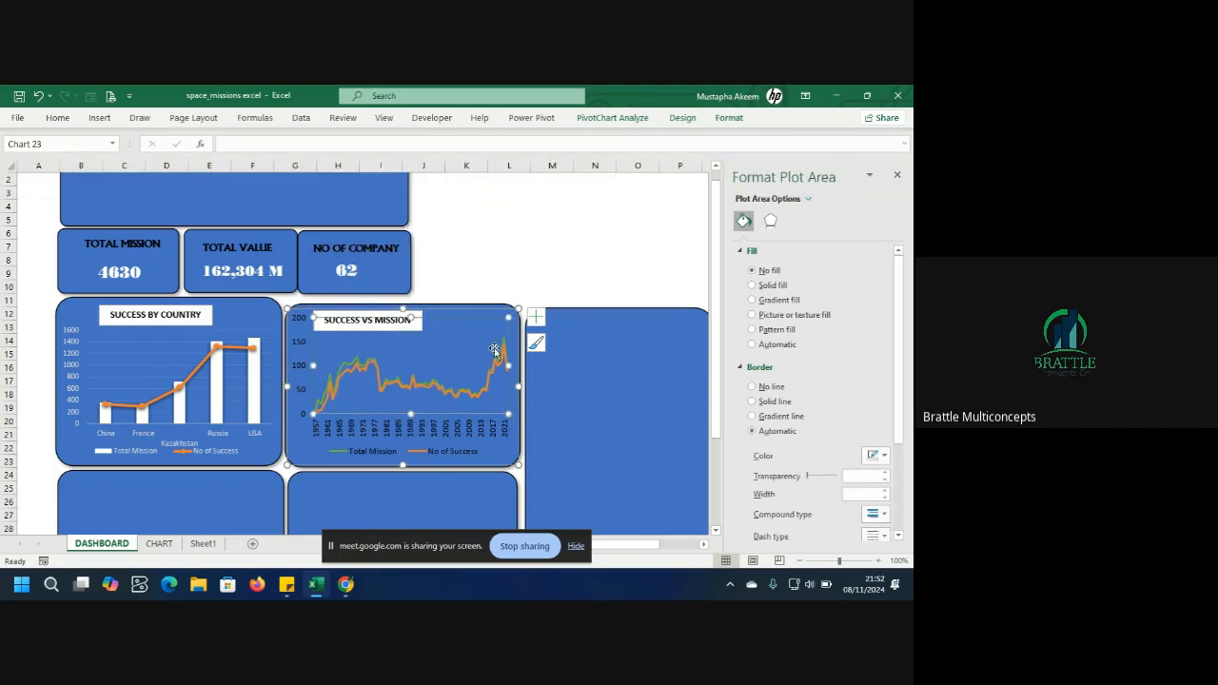
left_click(506, 277)
left_click(503, 331)
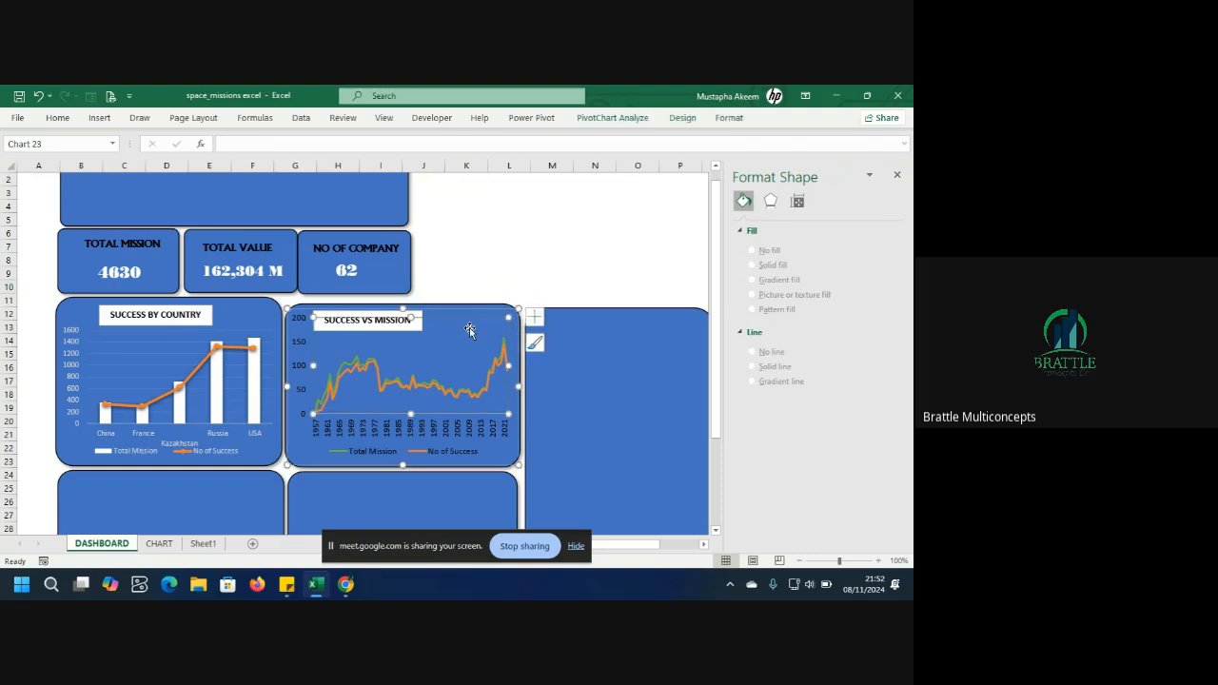
left_click(487, 460)
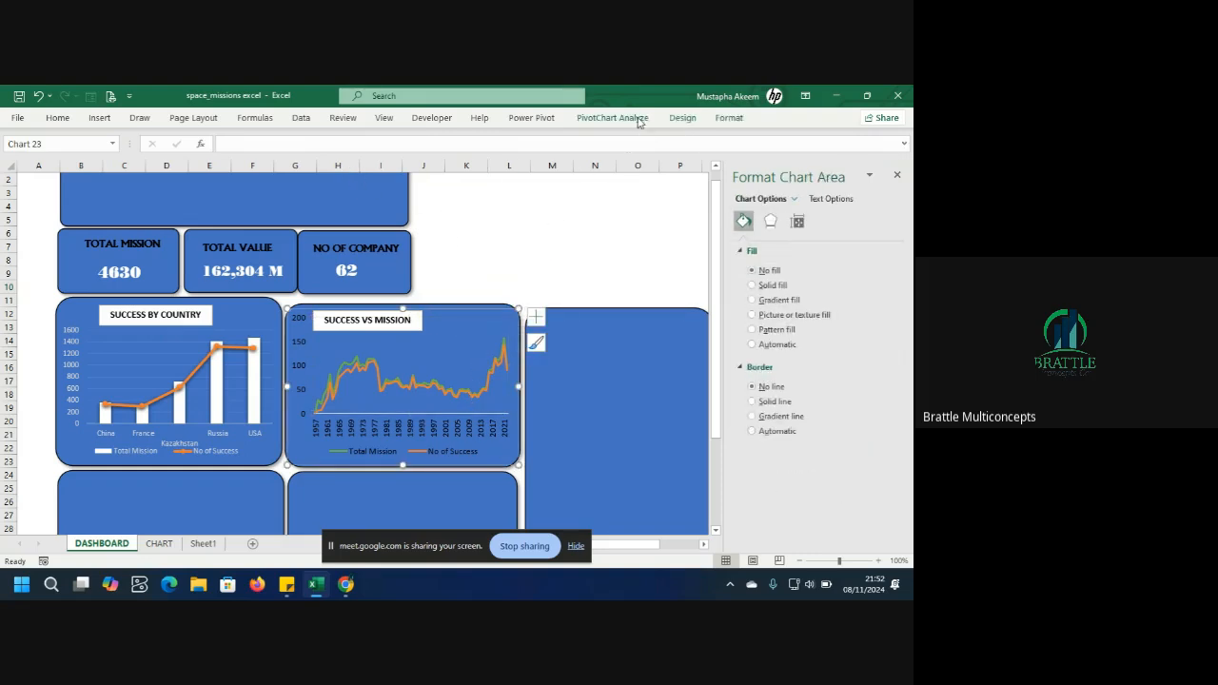
left_click(59, 117)
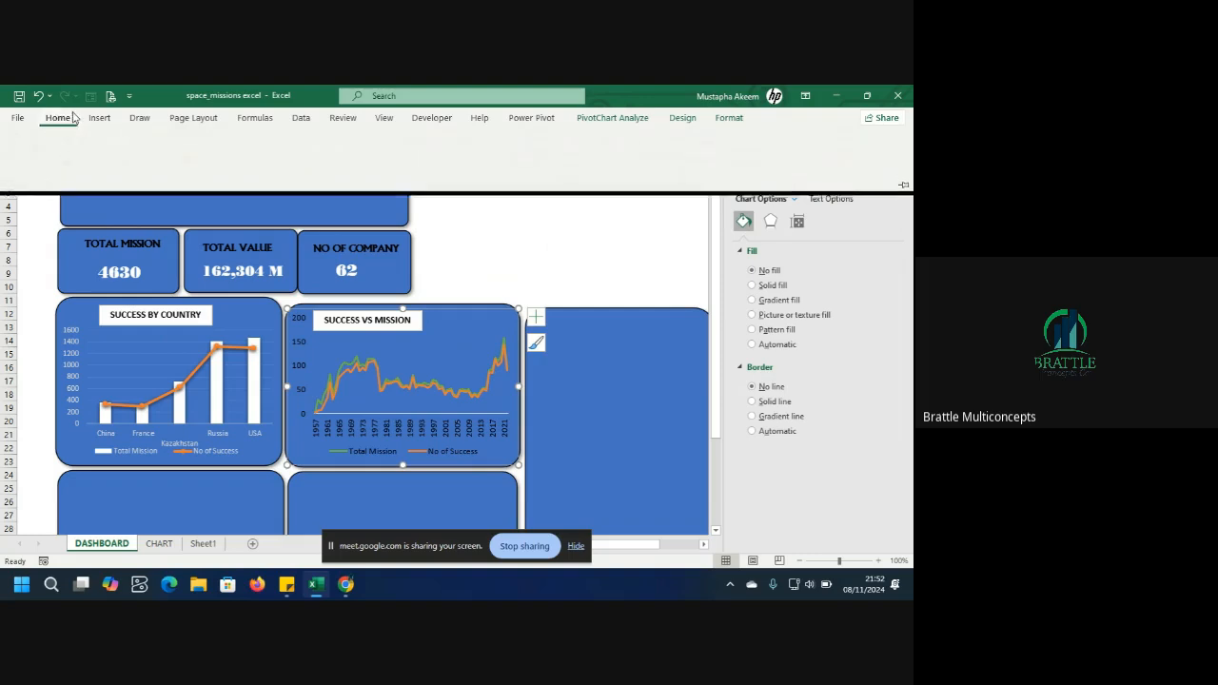
left_click(99, 117)
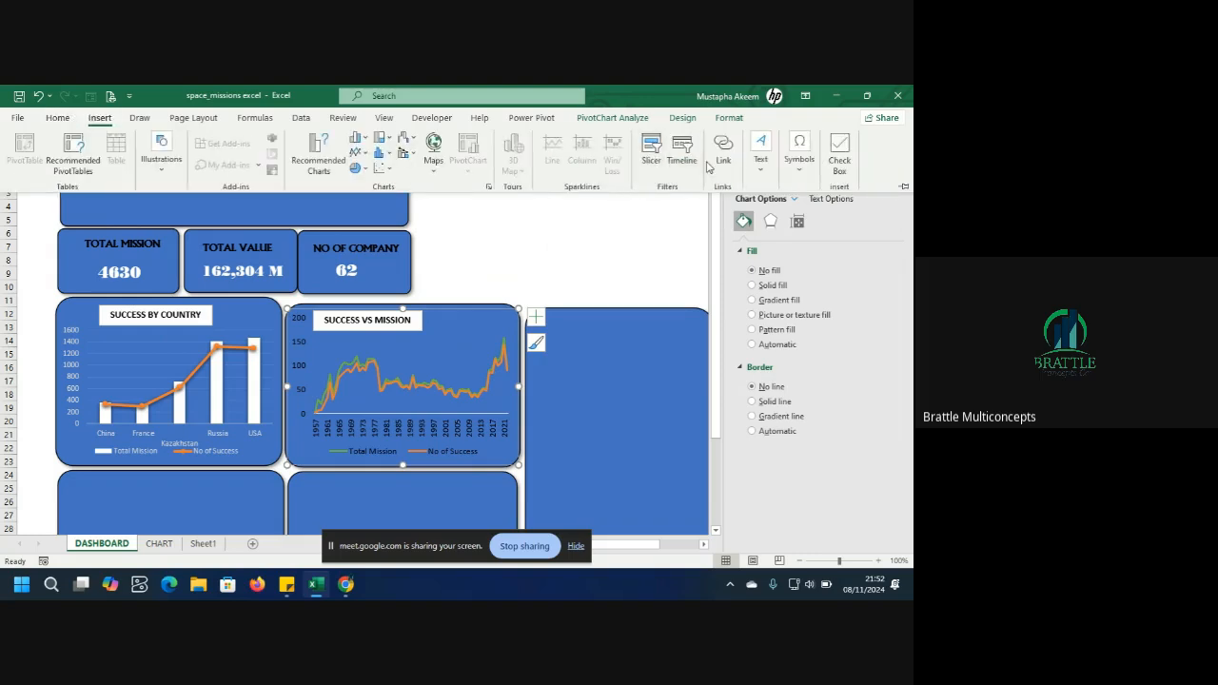
left_click(760, 152)
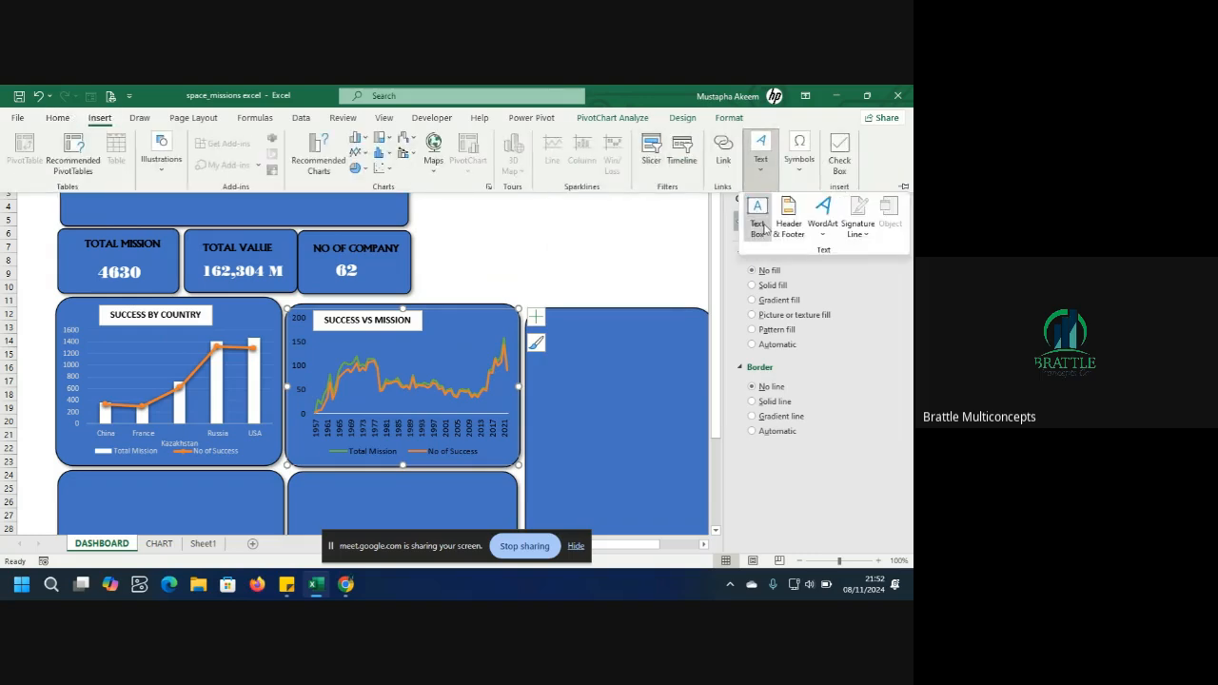
left_click(763, 227)
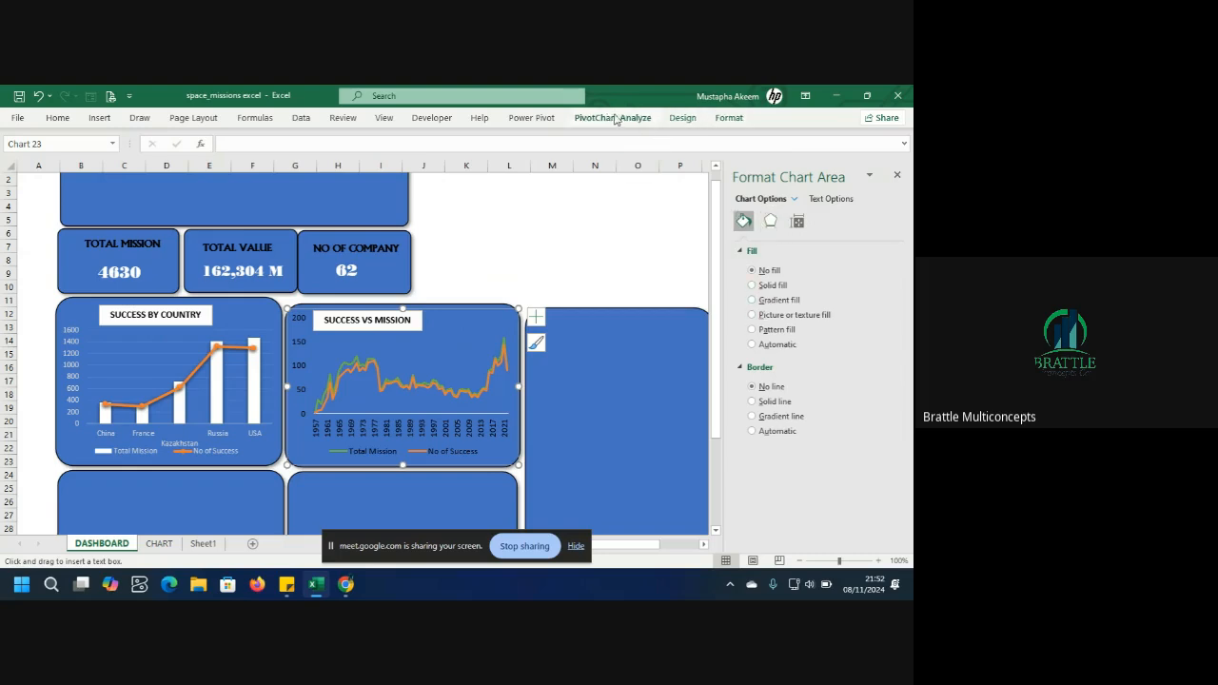
left_click(99, 117)
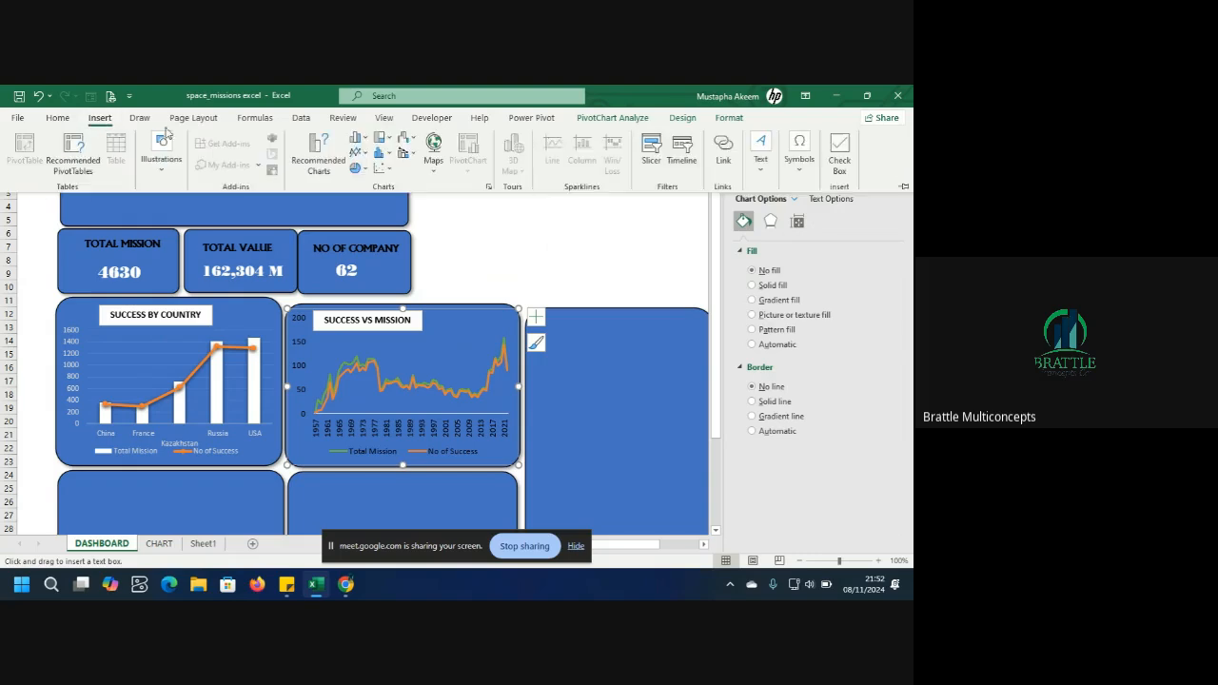
left_click(760, 154)
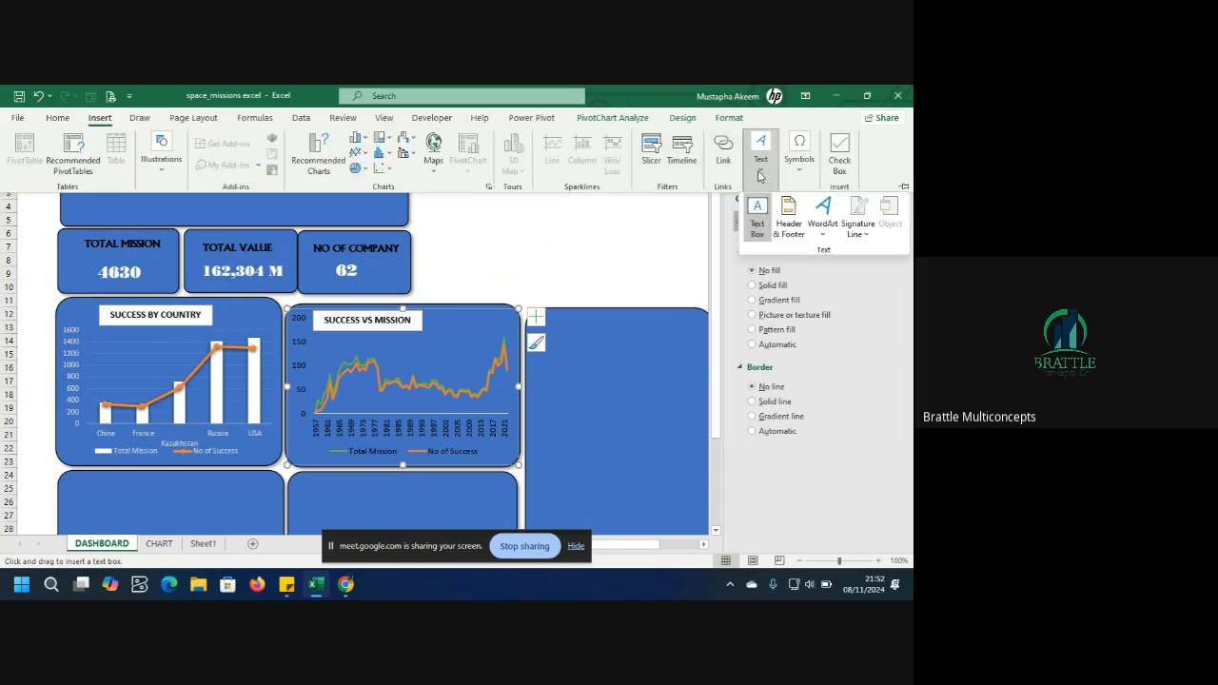
left_click(762, 228)
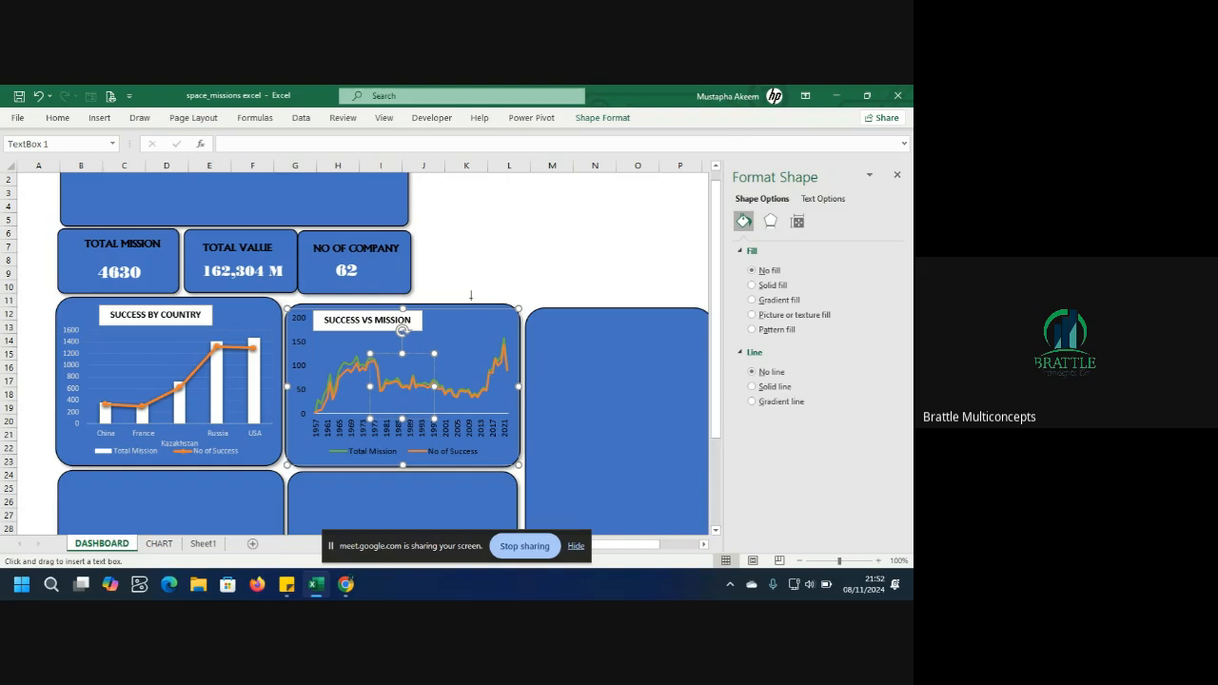
mouse_move(450, 315)
left_mouse_down()
mouse_move(508, 344)
mouse_move(431, 328)
left_mouse_up()
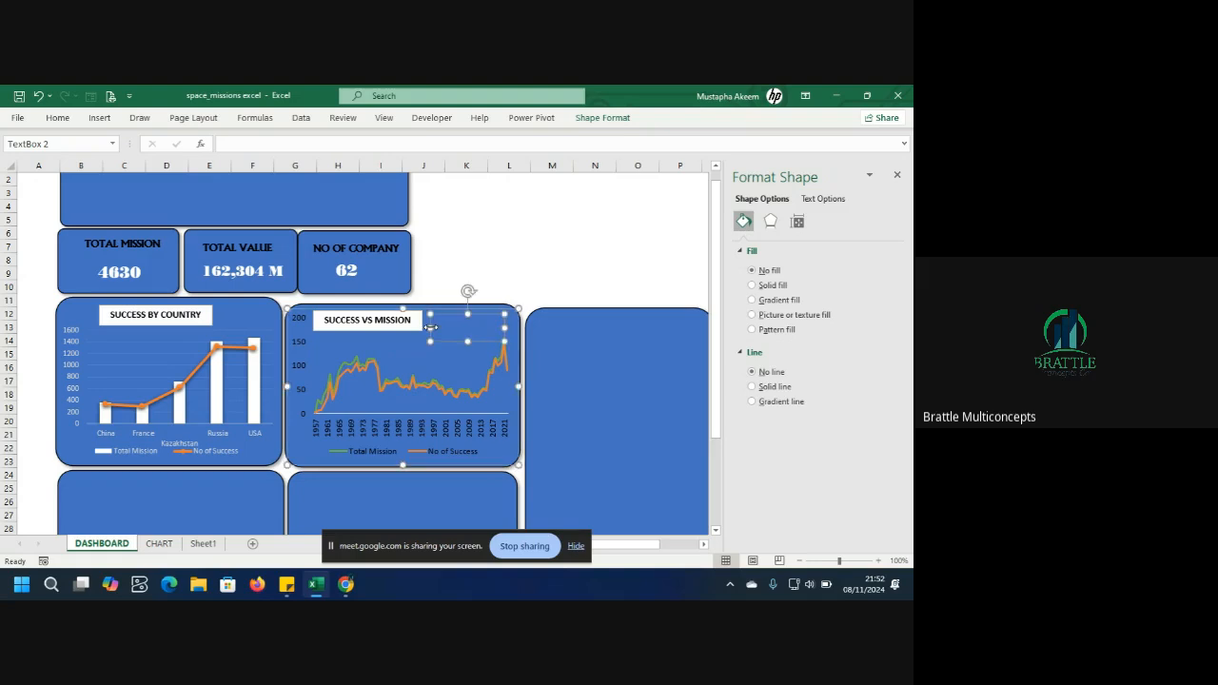
left_click(463, 322)
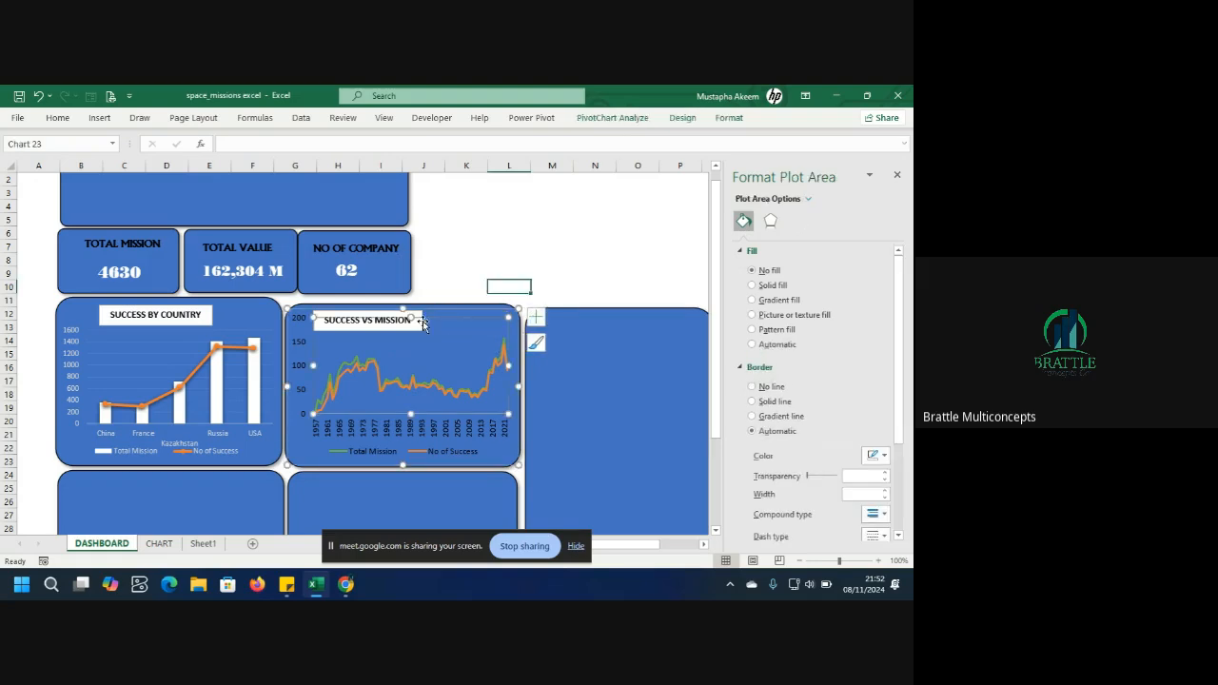
Duplicate the NO OF COMPANY value box and move the copy to the upper-right of the line chart panel.
left_click(358, 270)
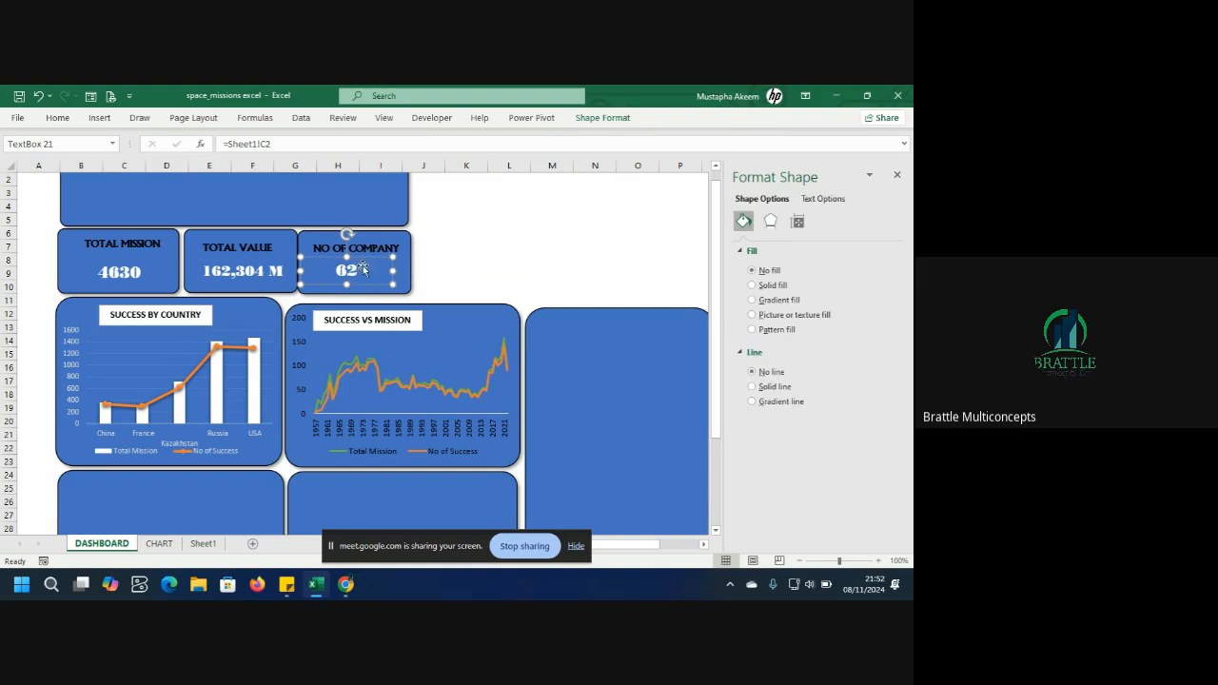
key("ctrl+d")
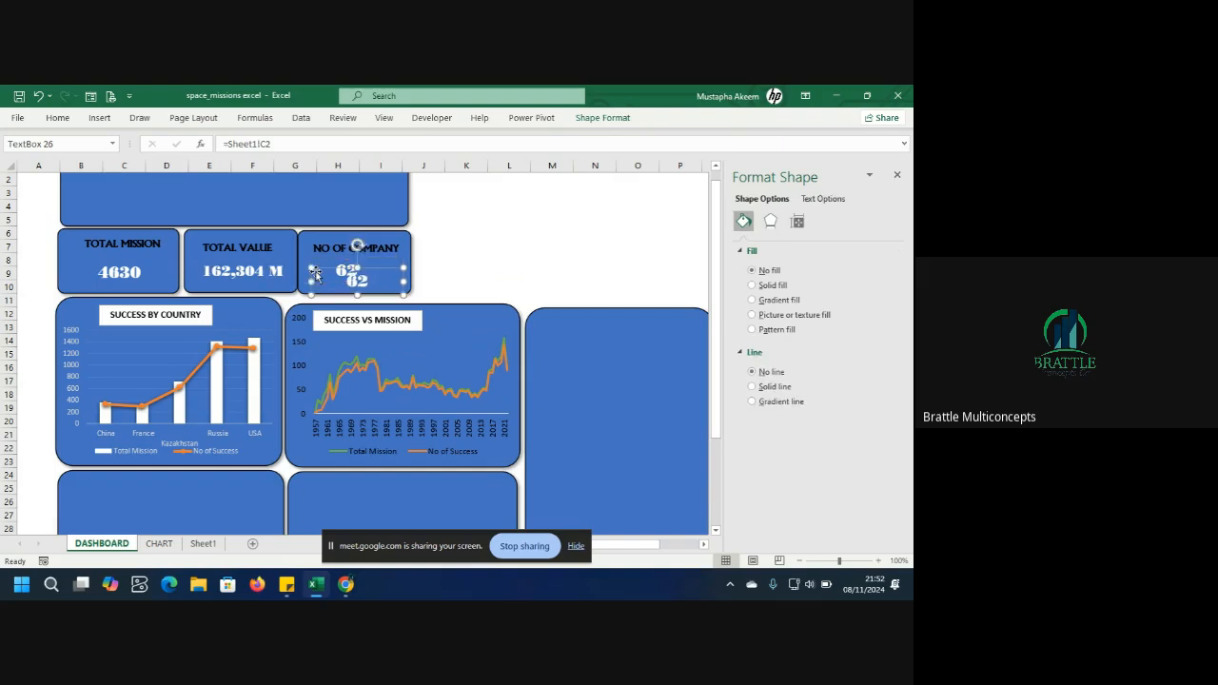
left_click_drag(370, 273, 473, 316)
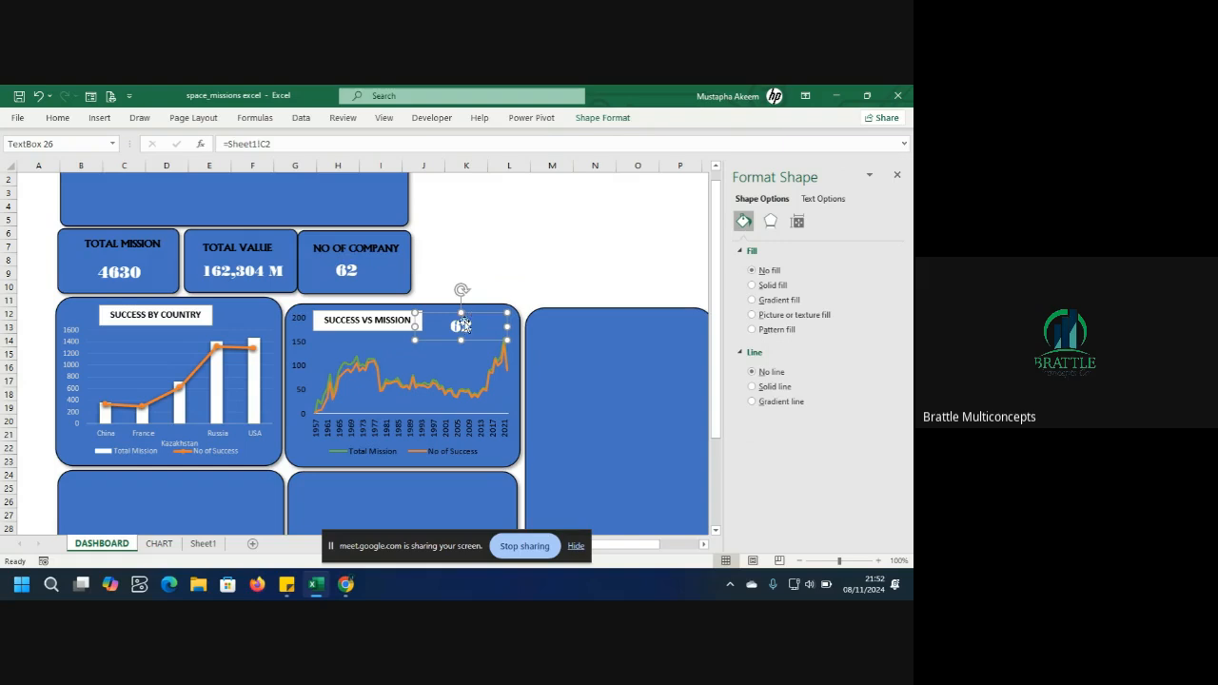
Link the copied value box to =Sheet1!E2 and narrow it from its left edge.
left_click(206, 548)
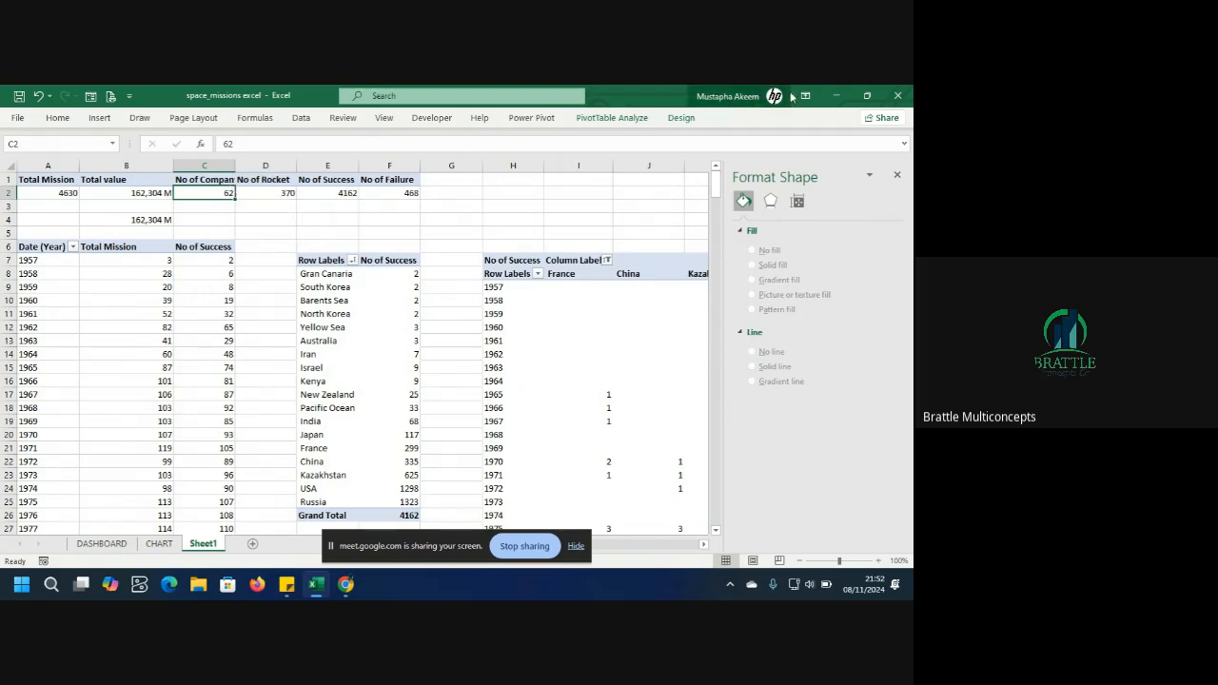
left_click(835, 96)
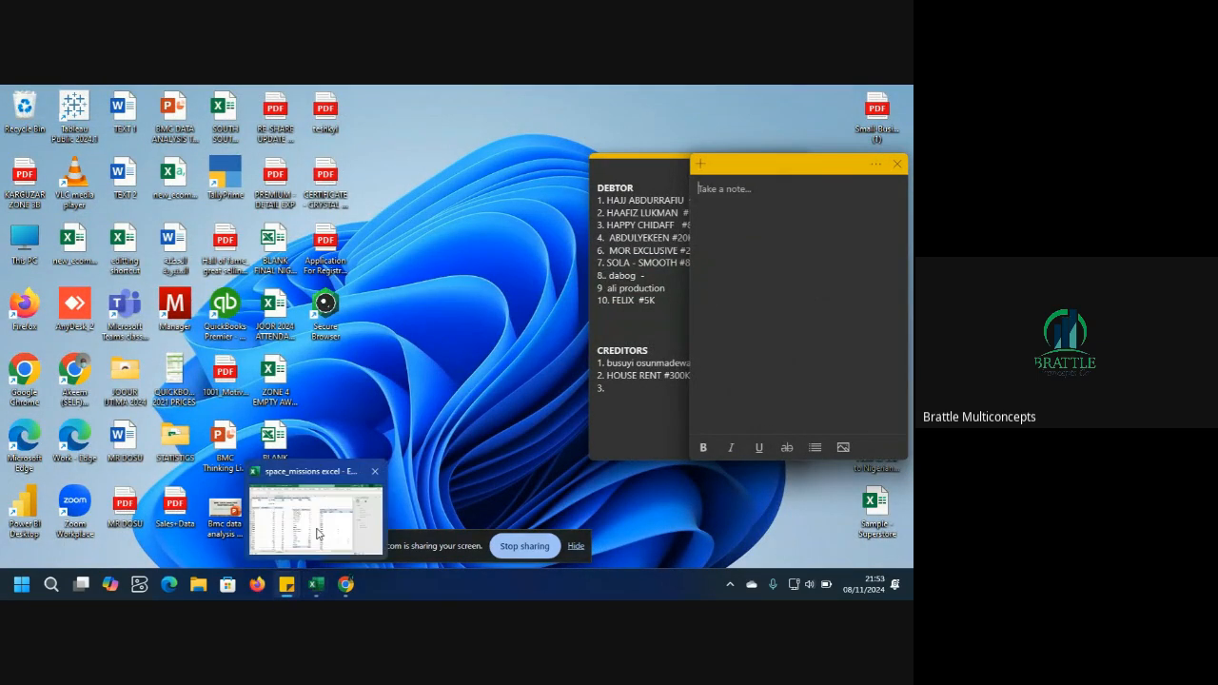
left_click(318, 533)
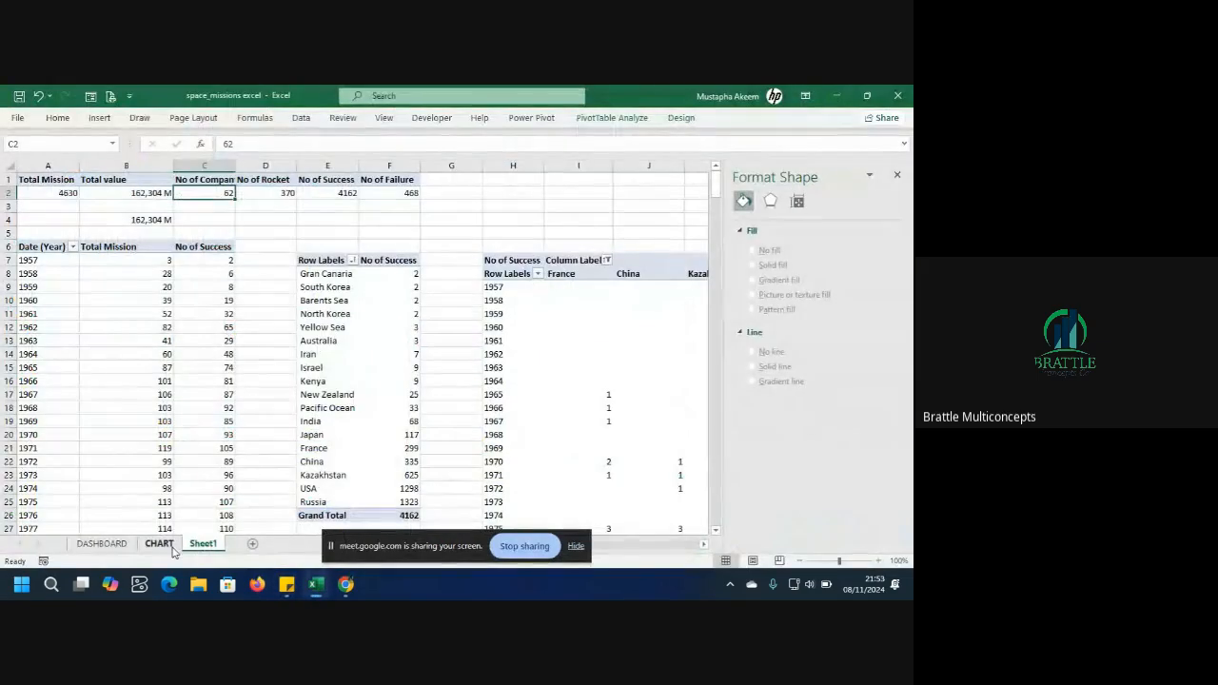
left_click(105, 546)
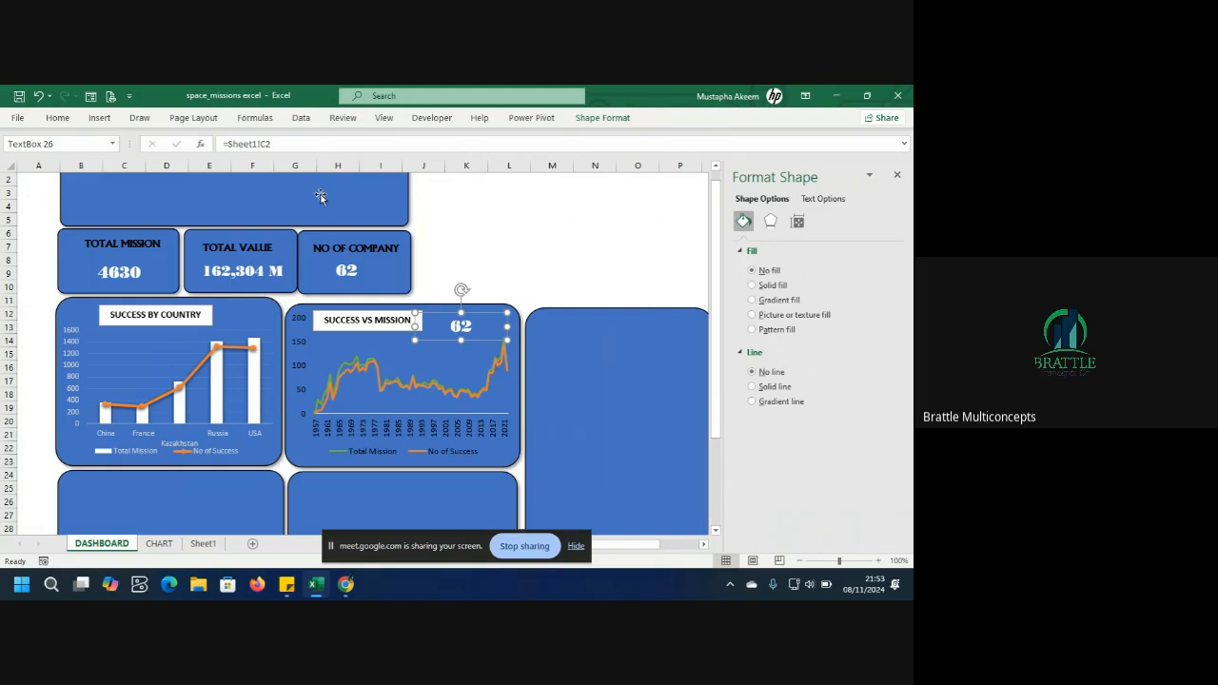
left_click(292, 143)
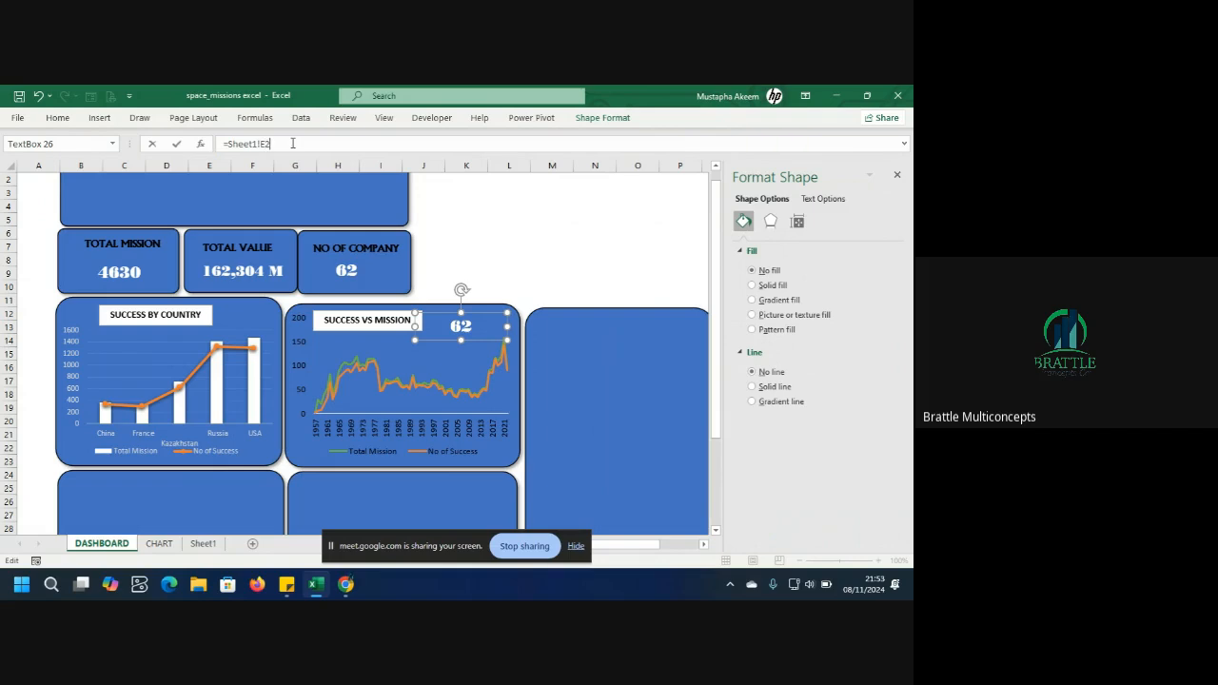
key("Return")
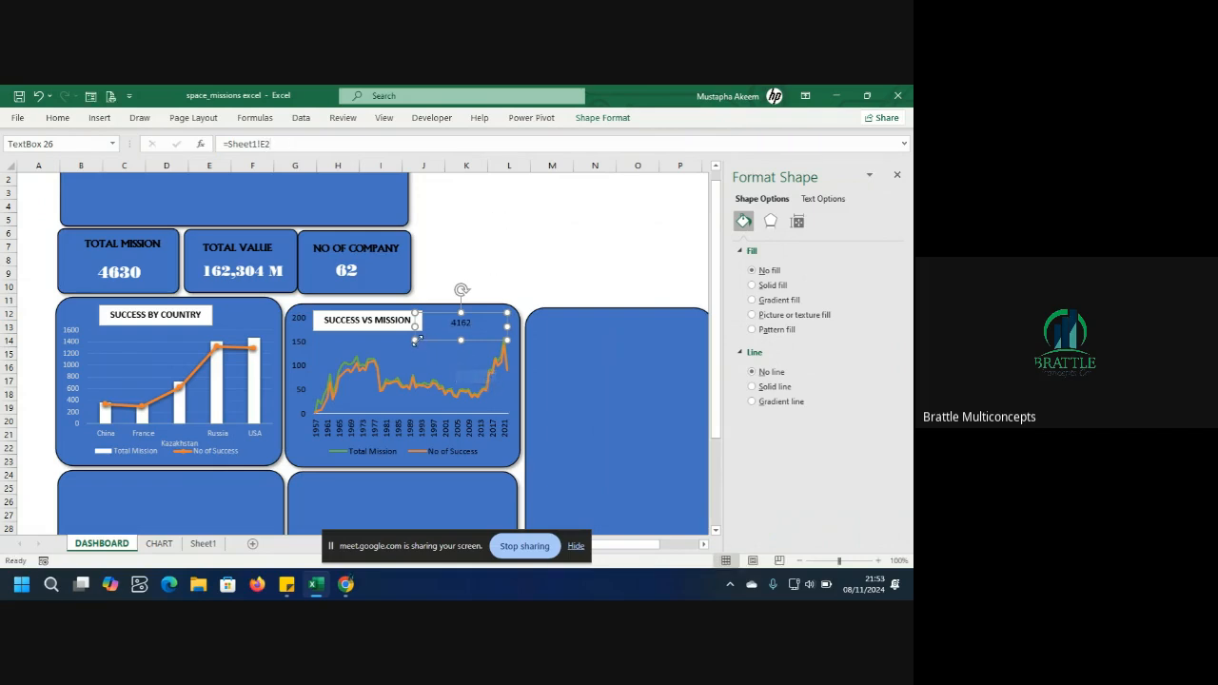
left_click_drag(416, 340, 435, 340)
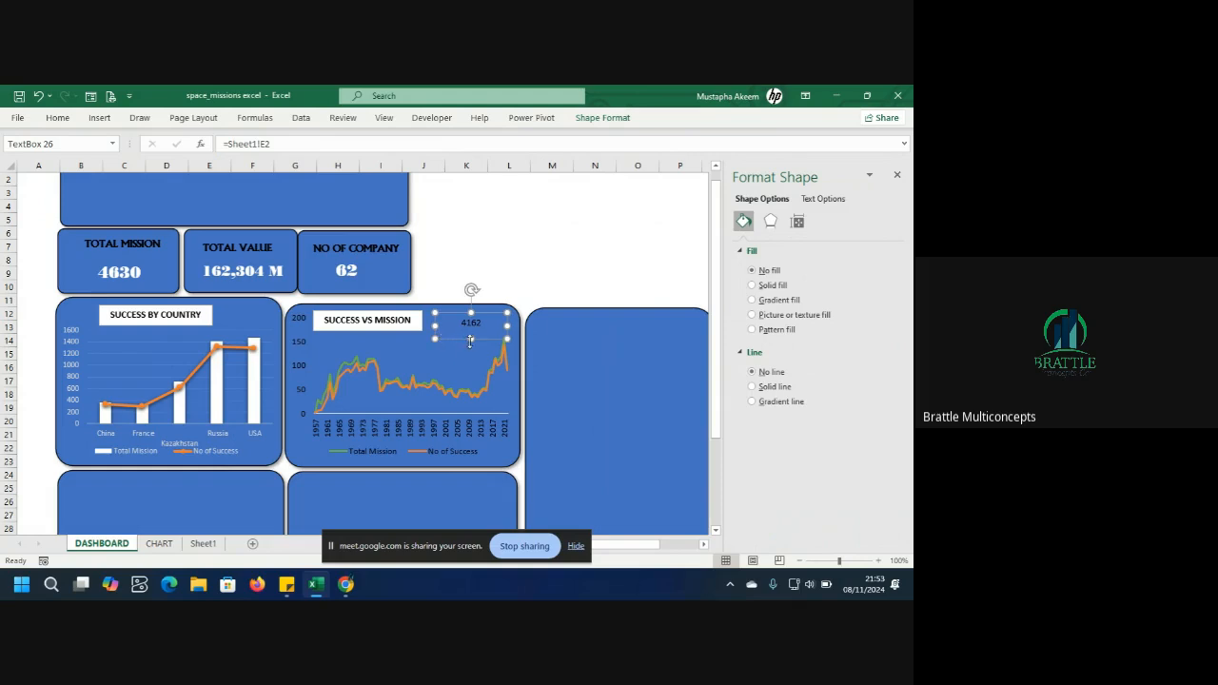
Copy the TOTAL MISSION value's formatting onto the new 4162 box with Format Painter.
left_click(120, 277)
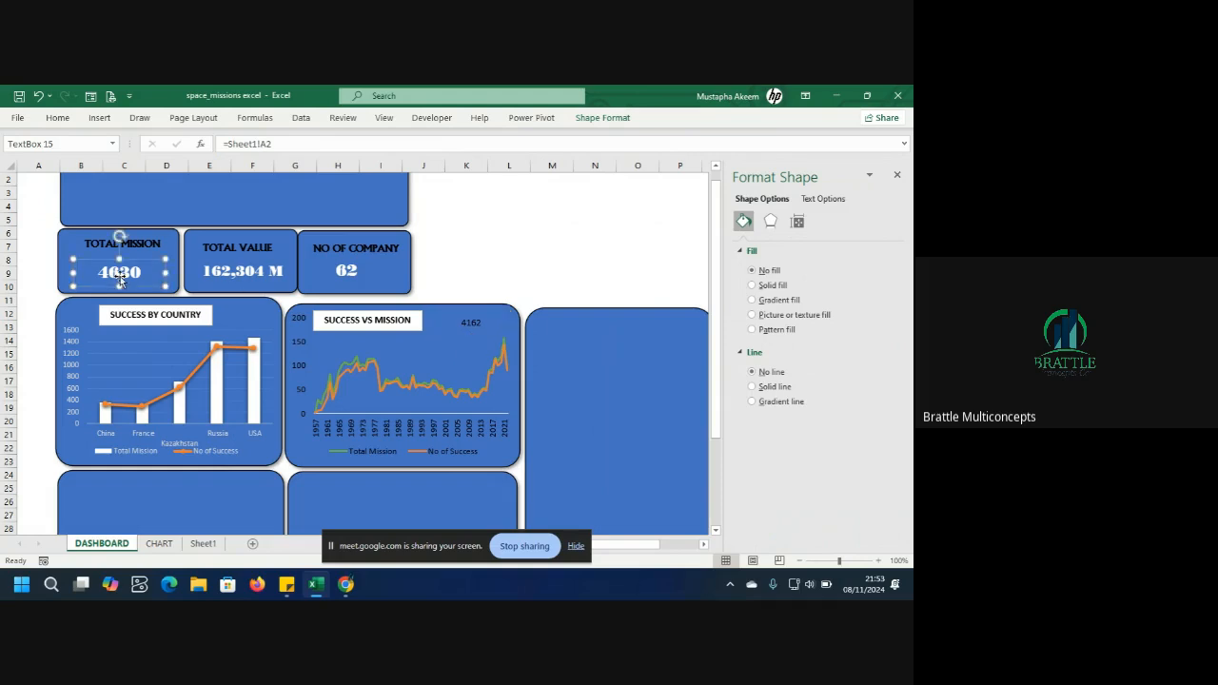
left_click(65, 120)
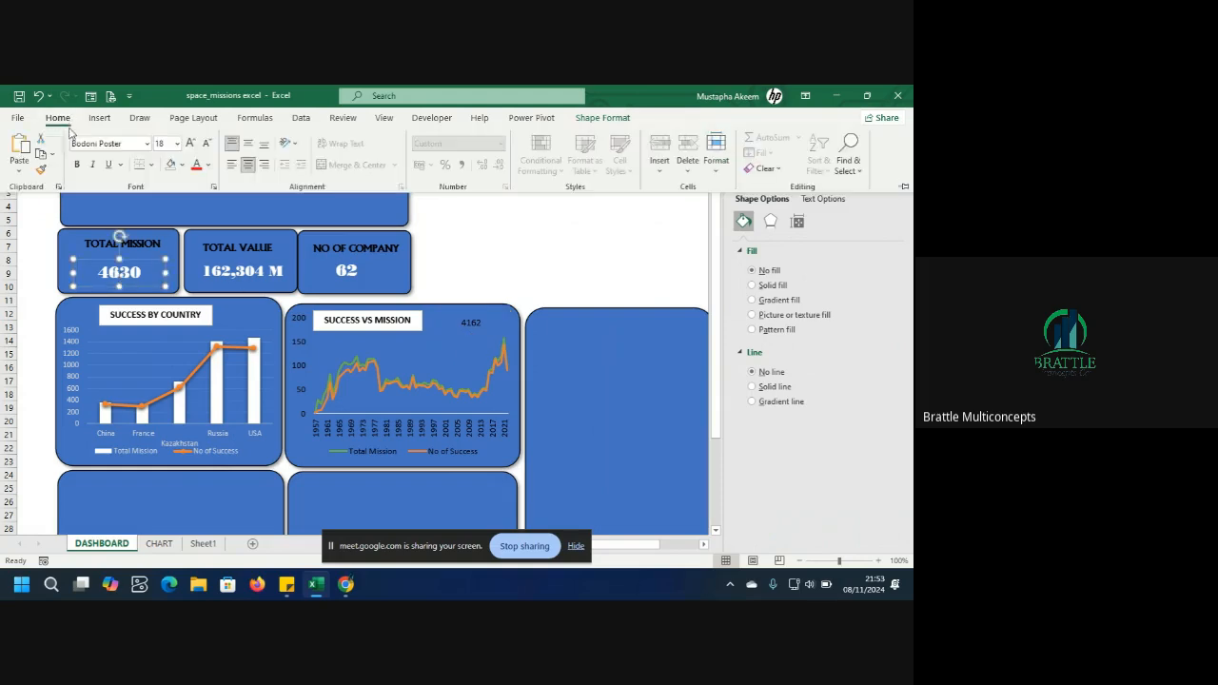
left_click(41, 170)
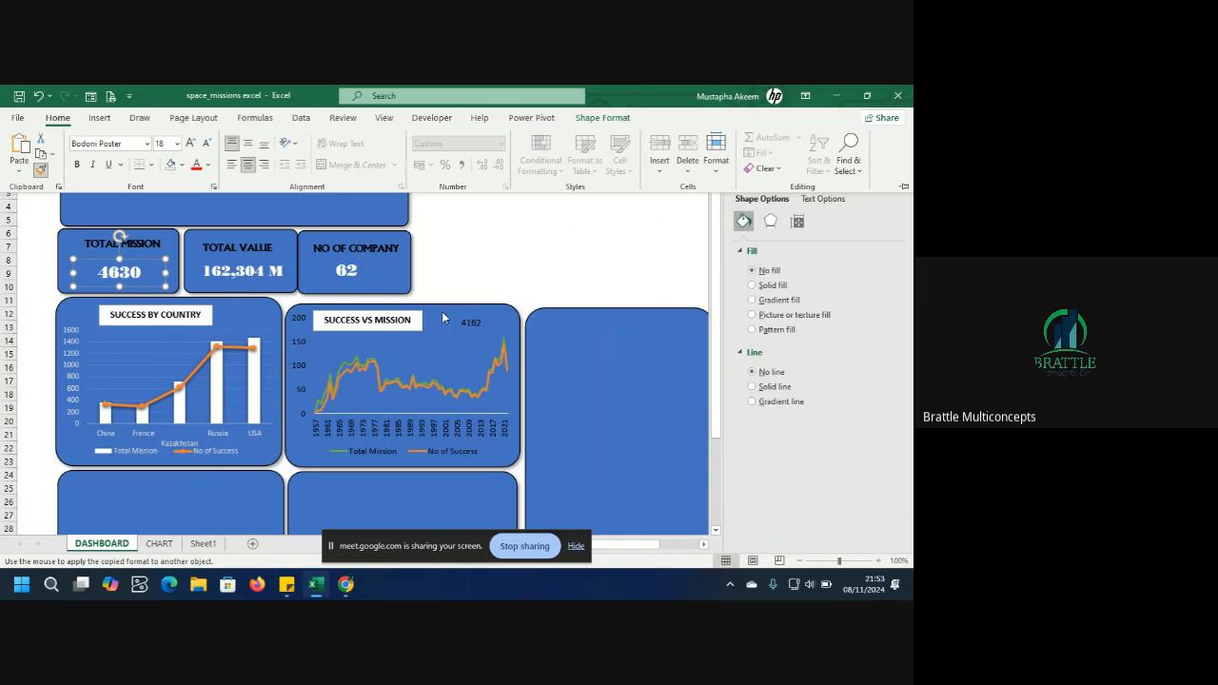
left_click(465, 325)
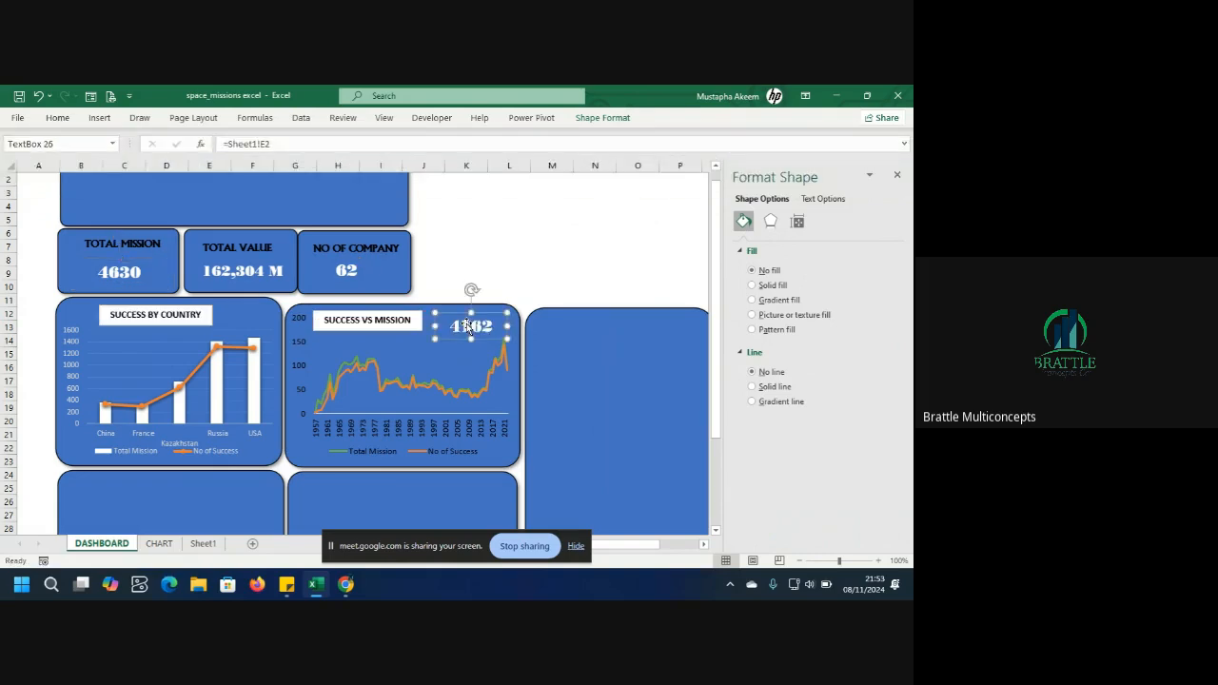
Narrow the 4162 box slightly and set its font size to 14.
left_click_drag(434, 339, 449, 340)
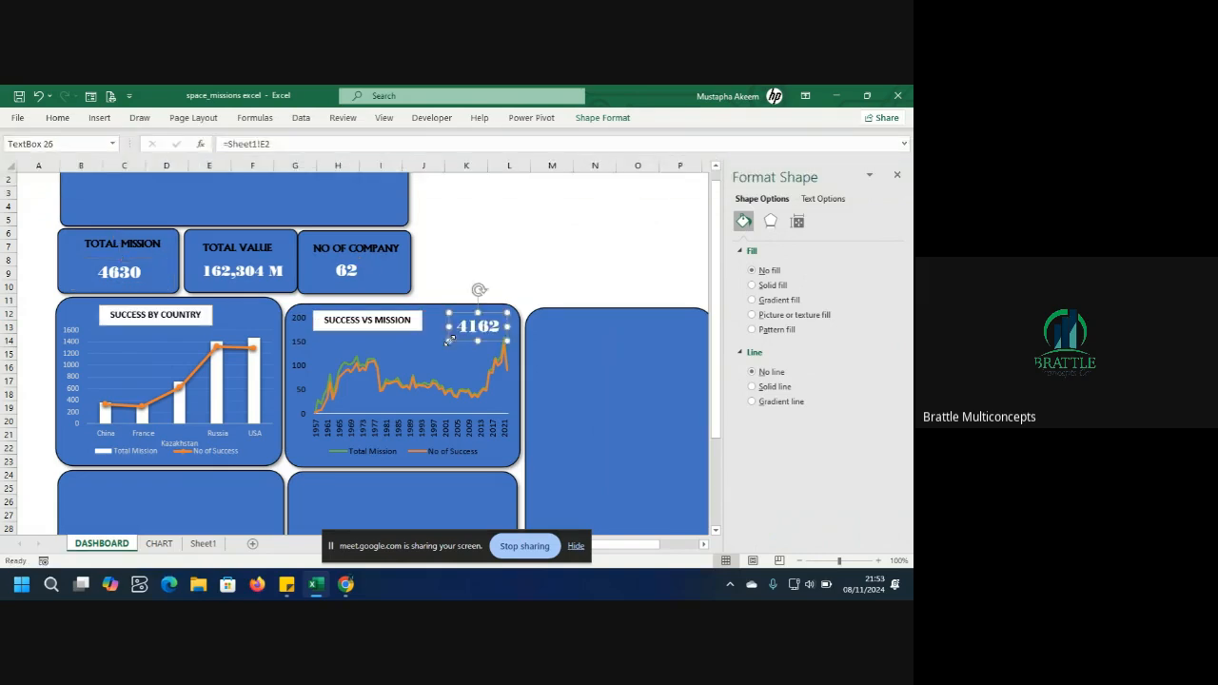
left_click(58, 118)
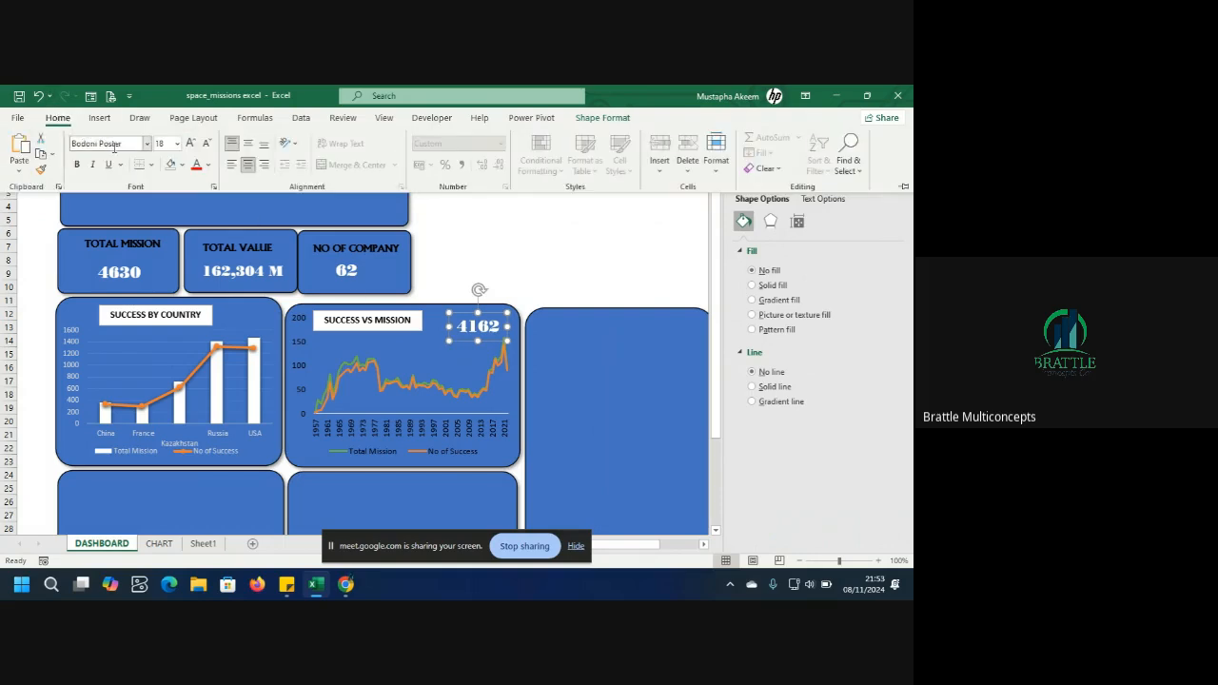
left_click(209, 148)
left_click(208, 147)
left_click(209, 147)
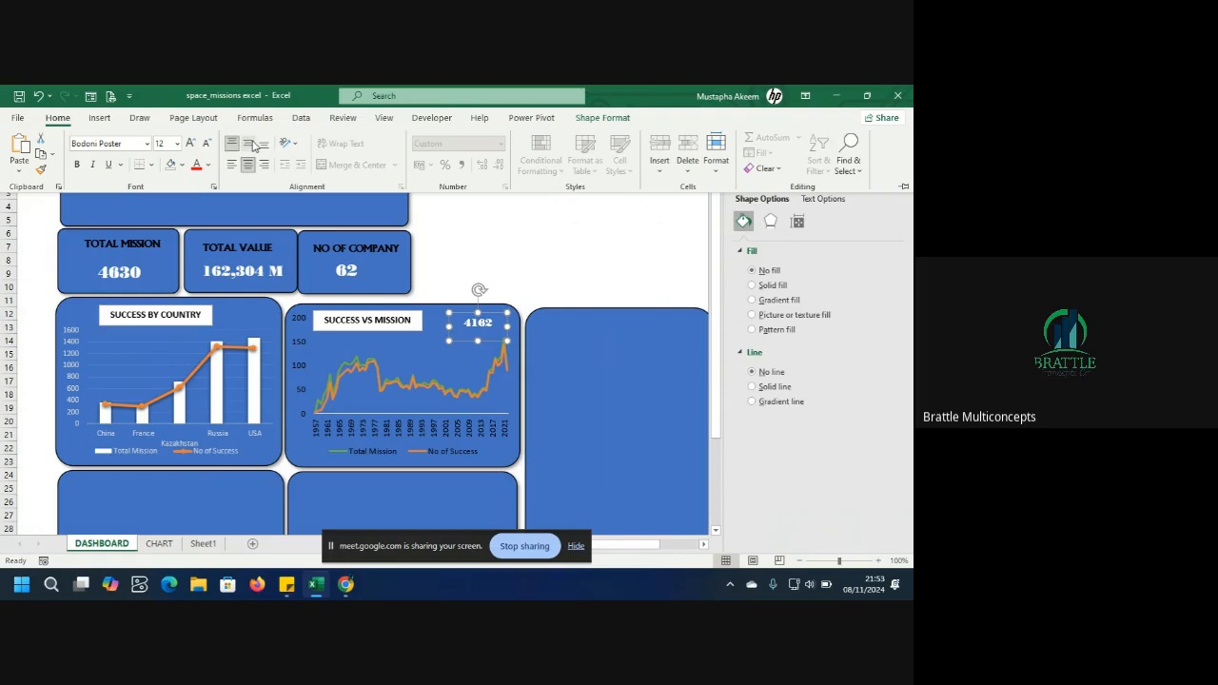
left_click(192, 144)
left_click(191, 144)
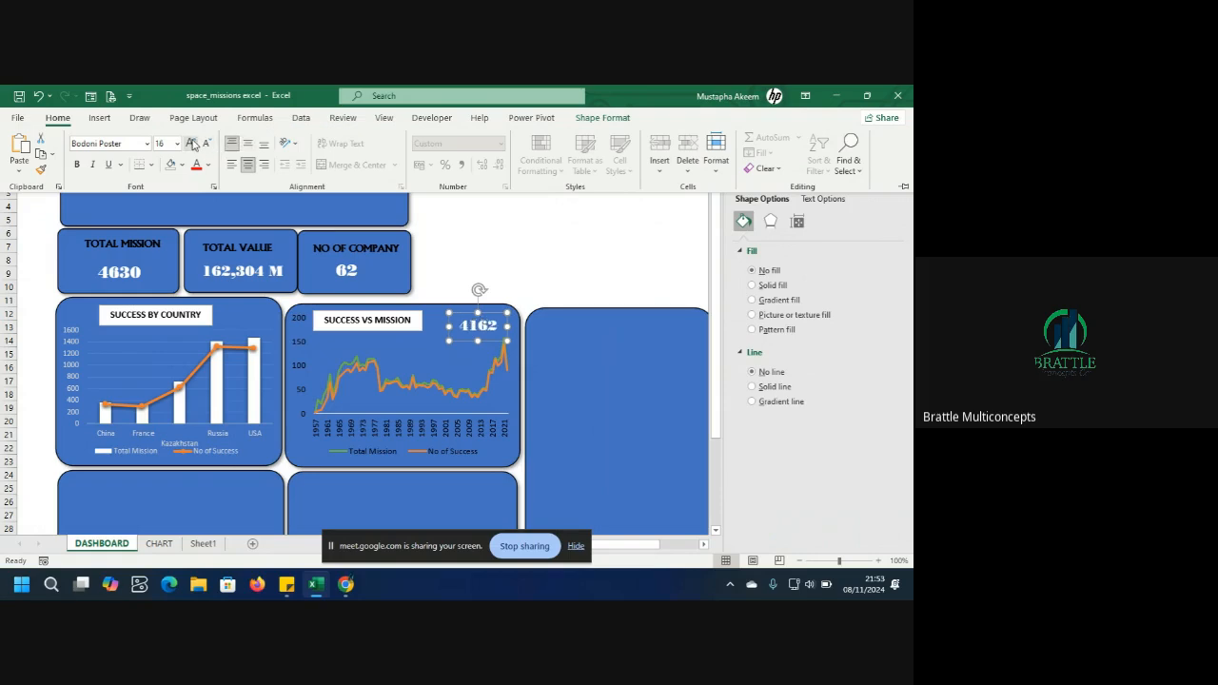
left_click(206, 144)
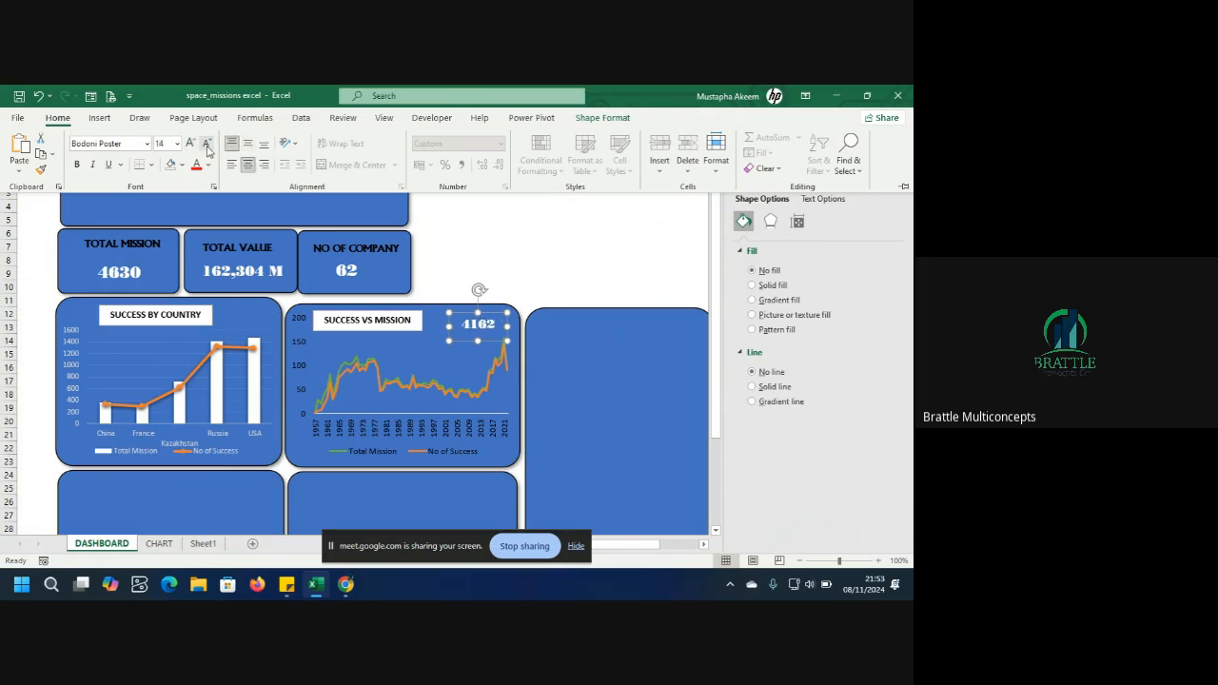
left_click(482, 327)
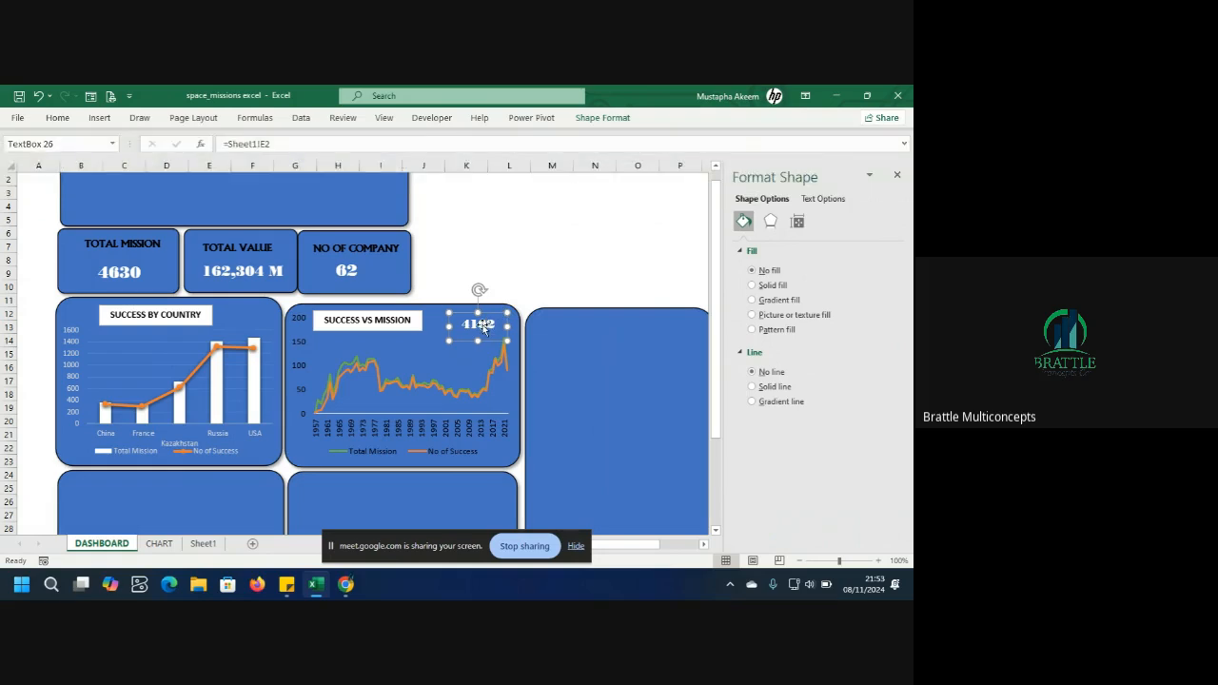
Set the 4162 box's font colour to orange.
left_click(58, 118)
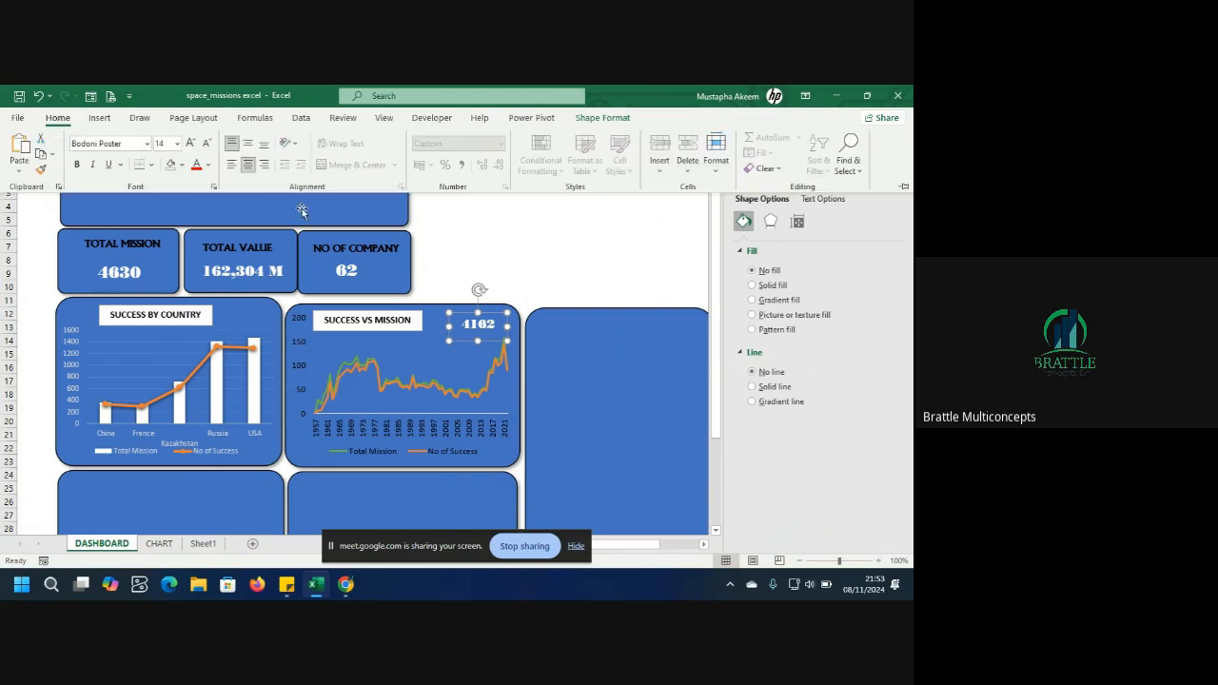
left_click(208, 165)
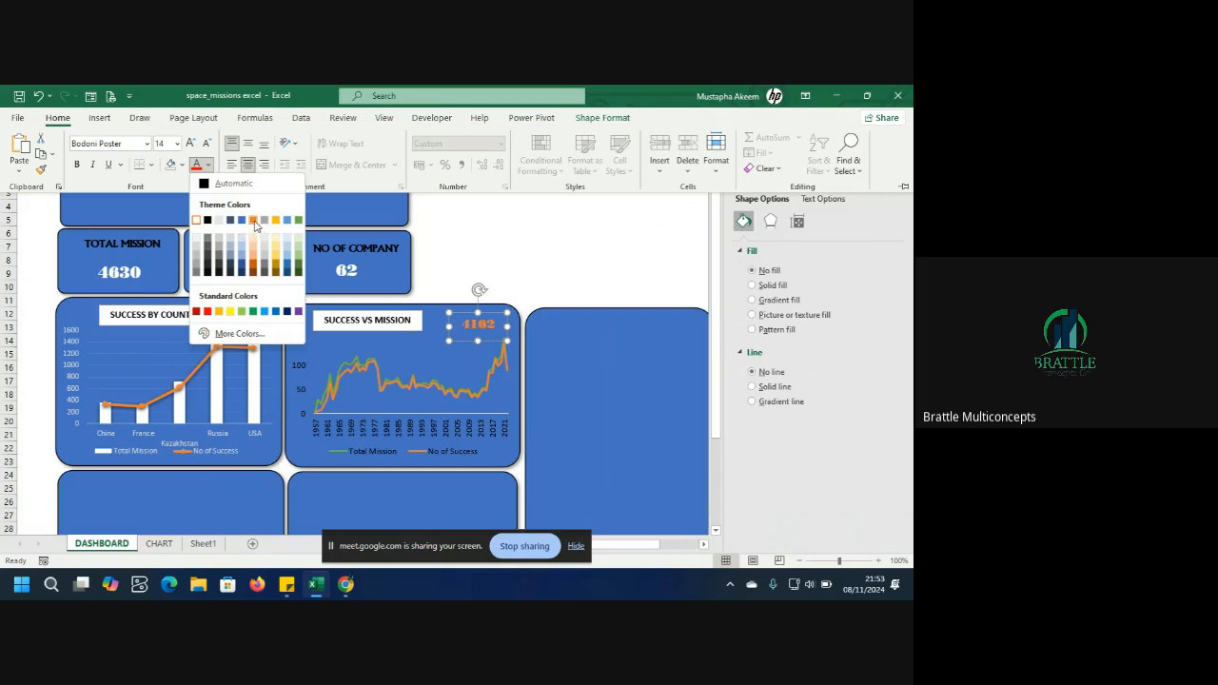
left_click(253, 220)
left_click(543, 278)
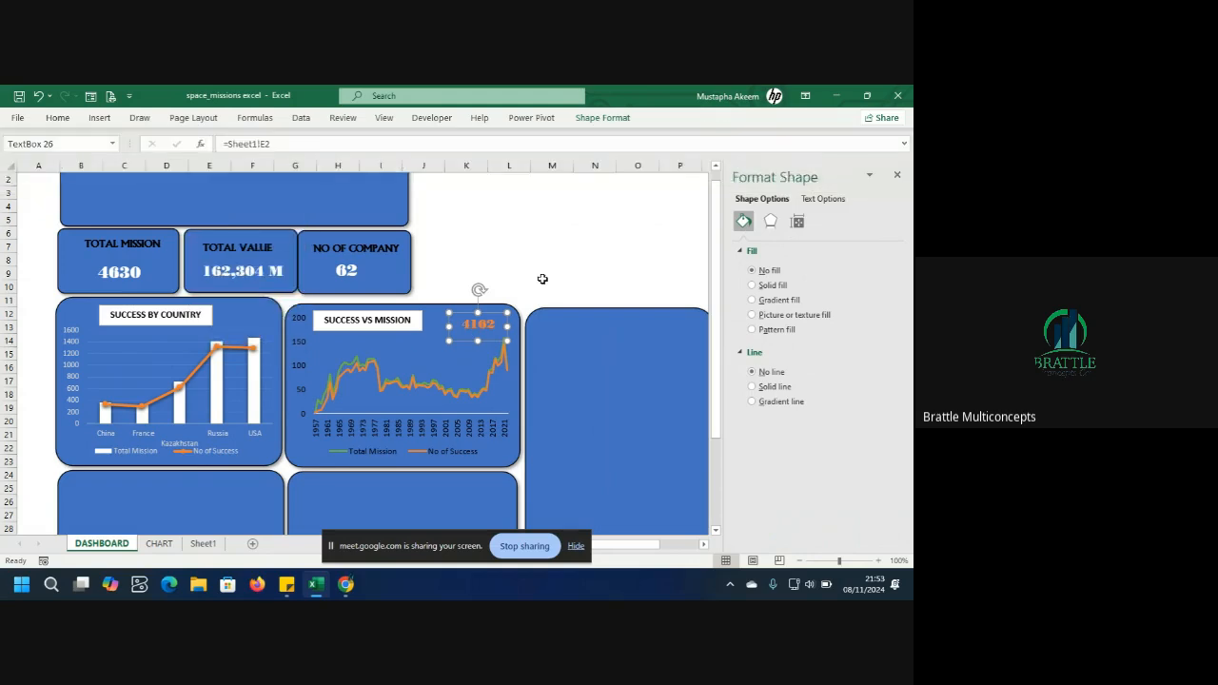
left_click(587, 377)
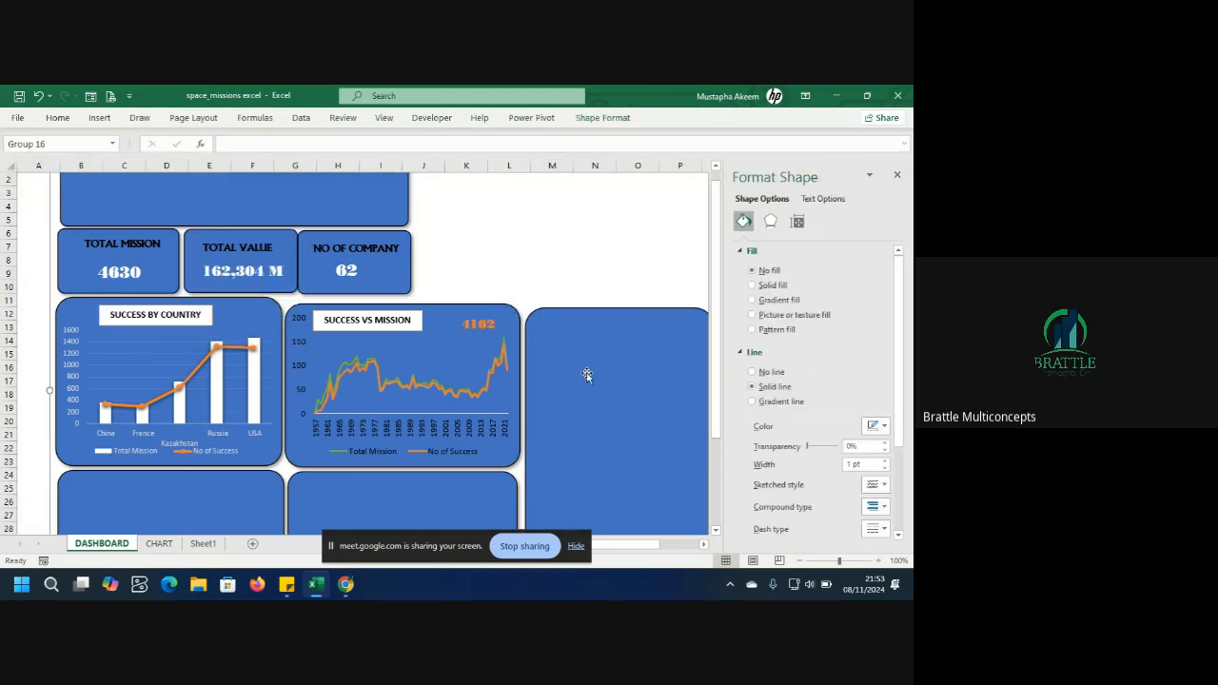
left_click(513, 395)
left_click(503, 236)
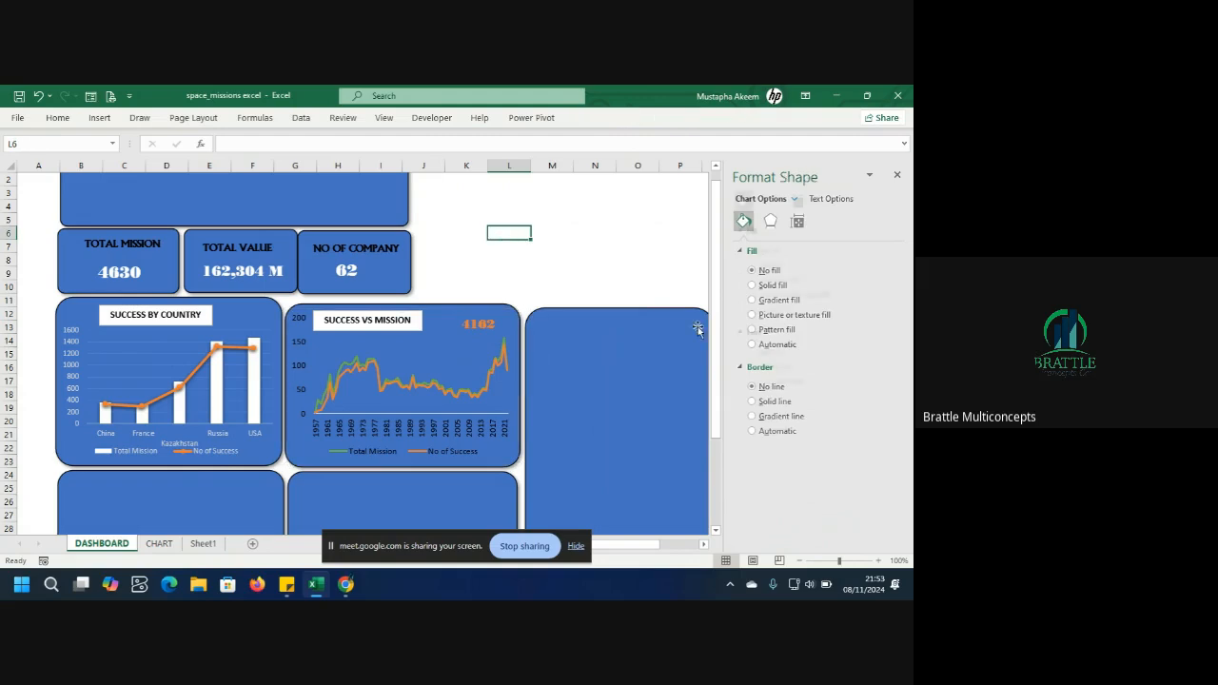
scroll(716, 329, "down", 3)
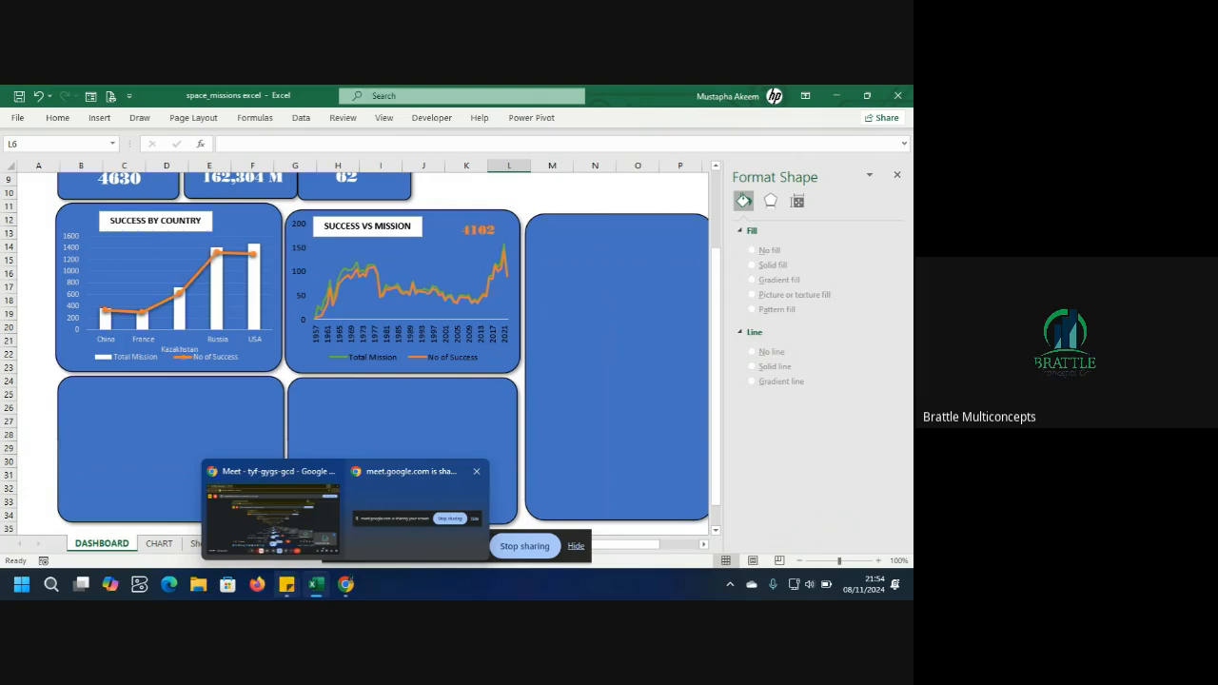
Go to the CHART sheet and select the rocket status bar chart for copying.
left_click(202, 544)
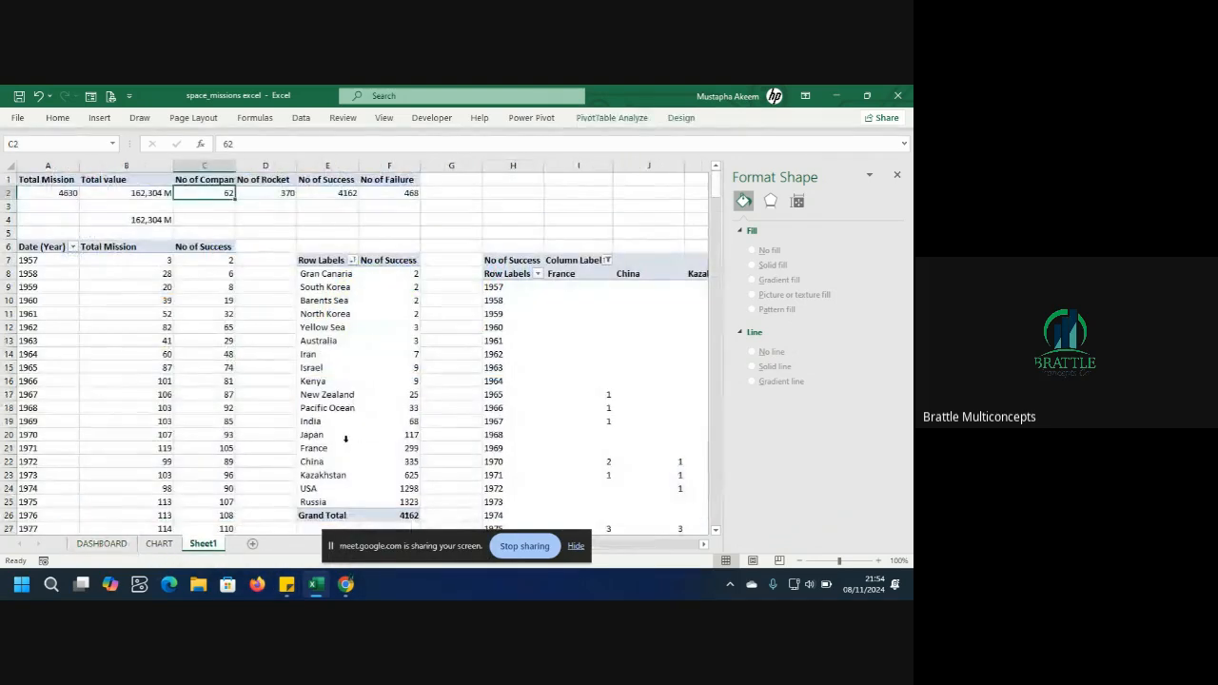
left_click(159, 543)
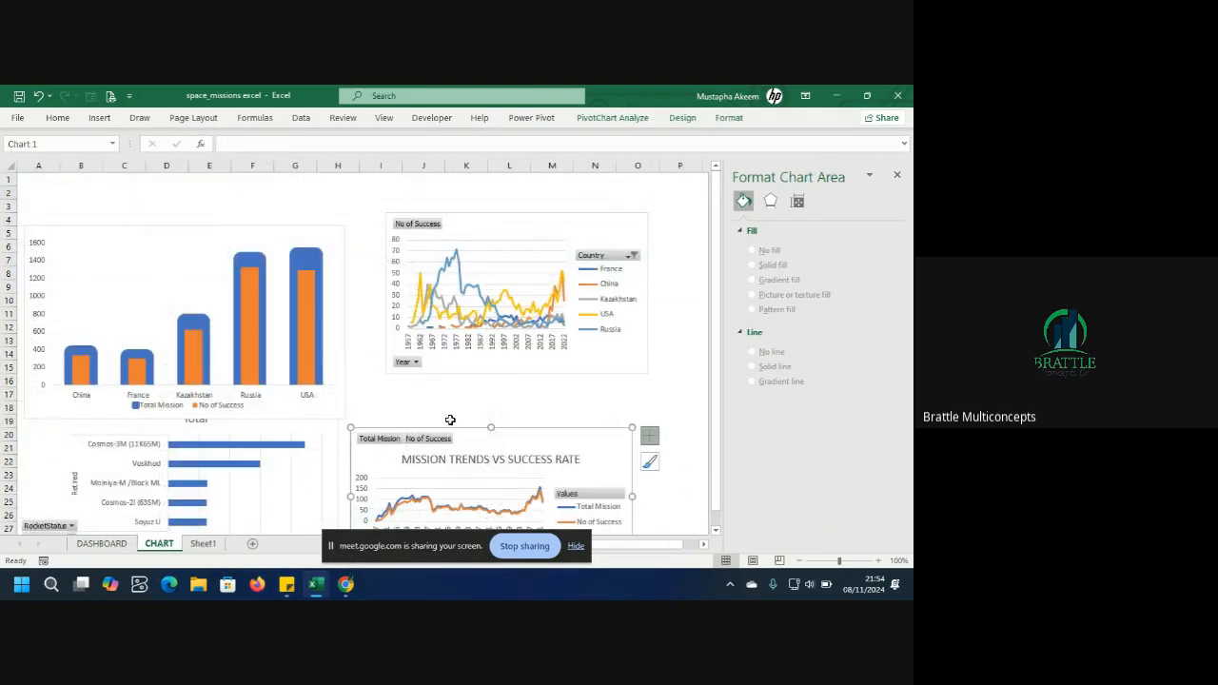
left_click(302, 467)
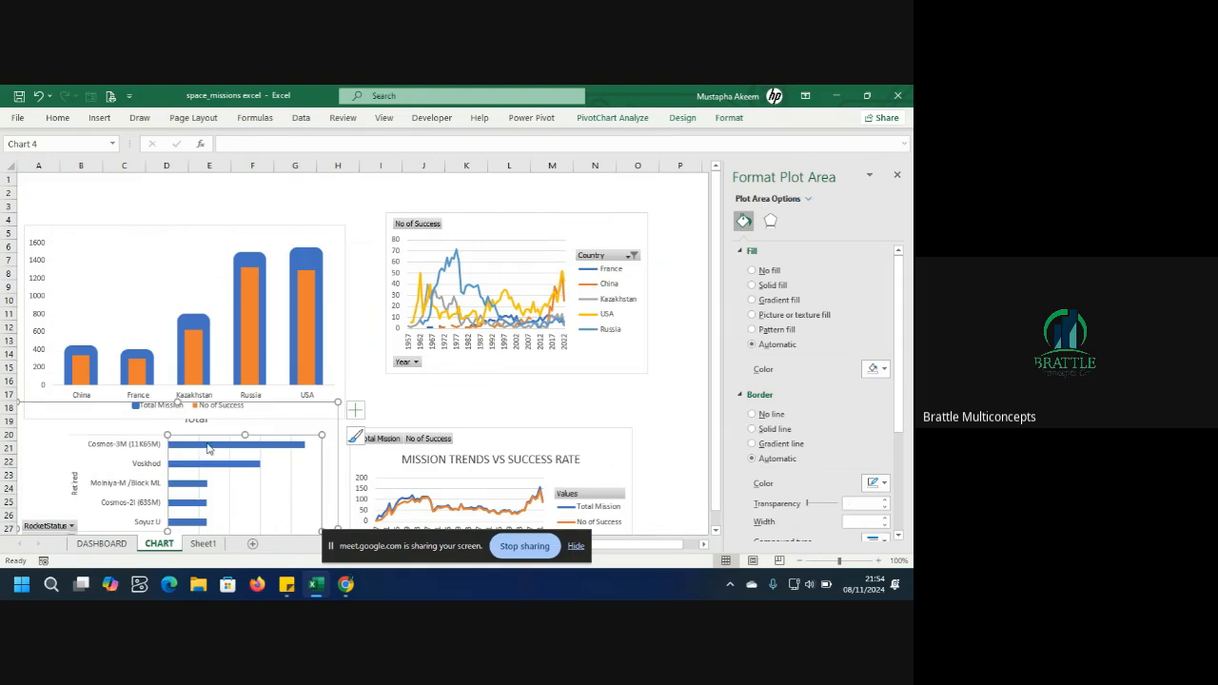
left_click(80, 439)
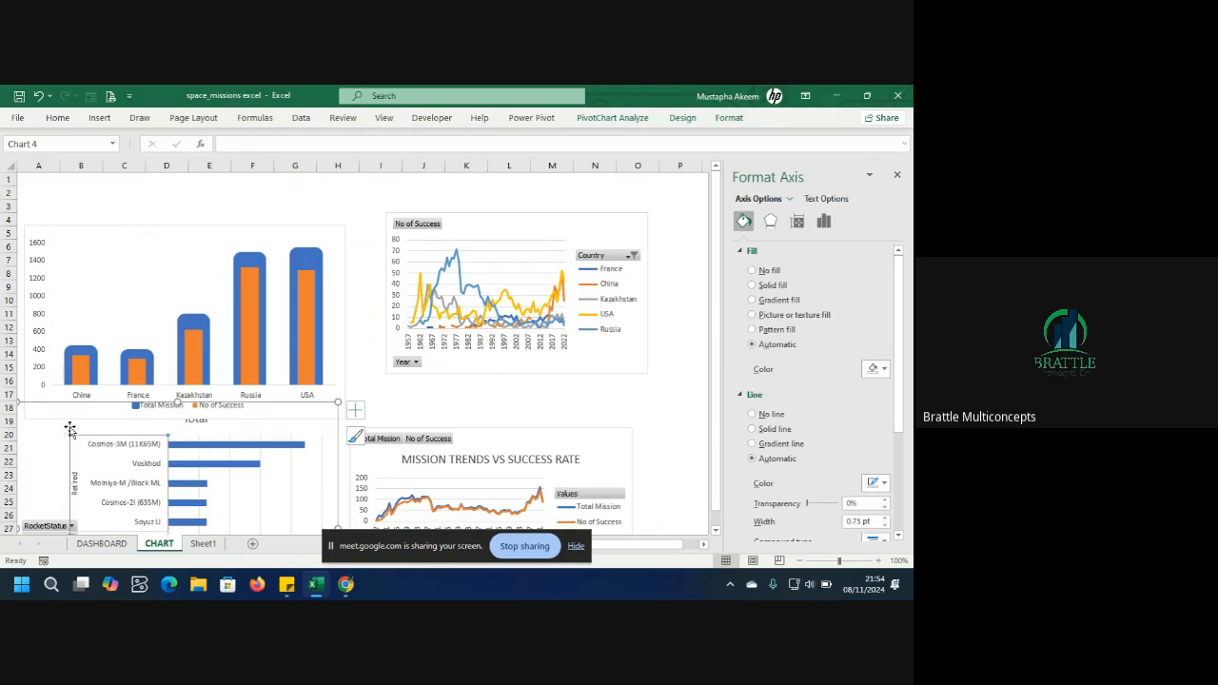
left_click(47, 453)
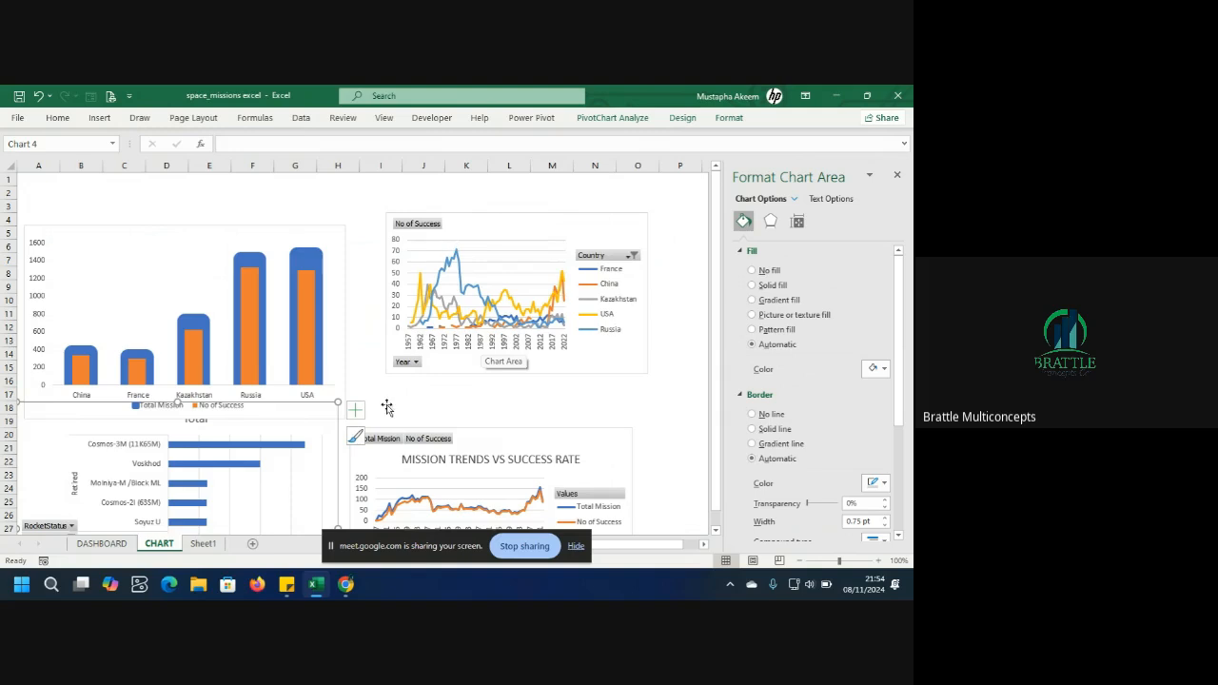
mouse_move(329, 596)
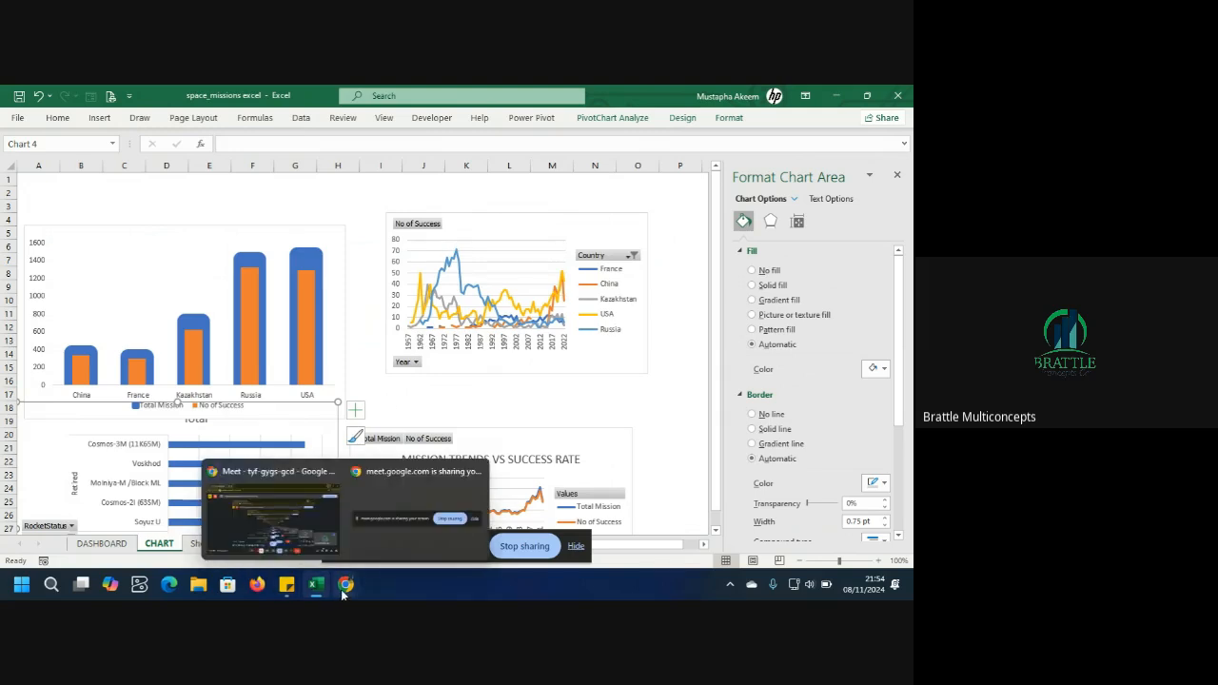
mouse_move(295, 519)
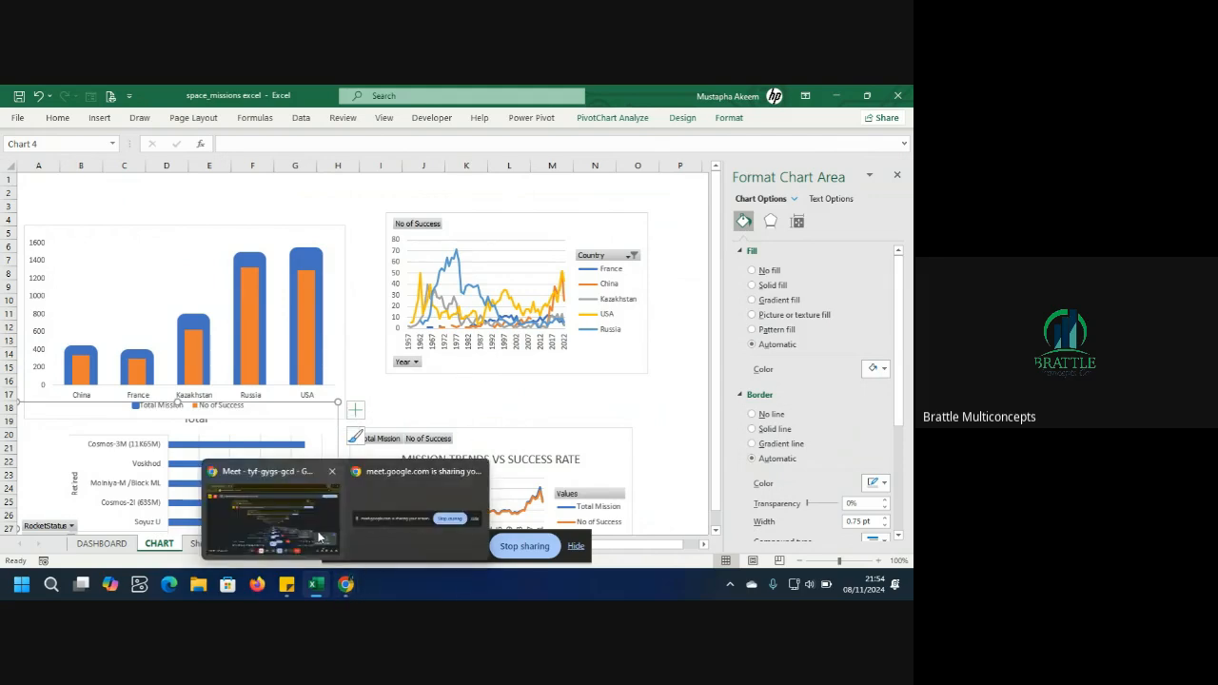
left_click(322, 530)
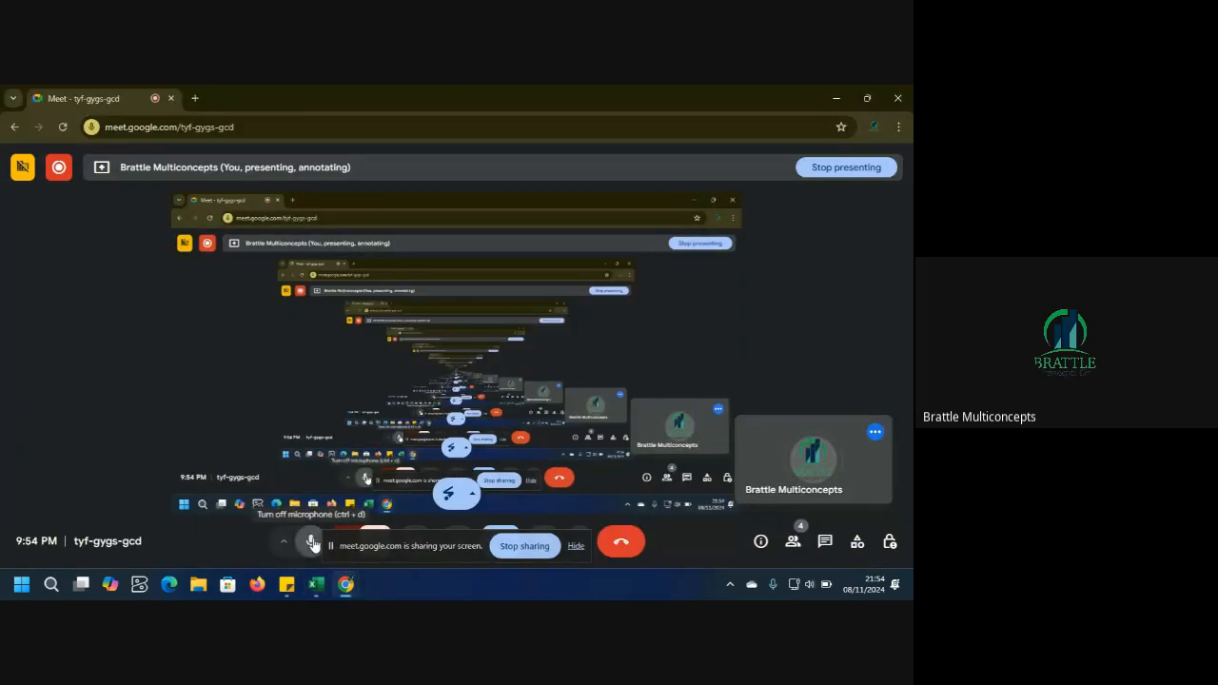
left_click(313, 542)
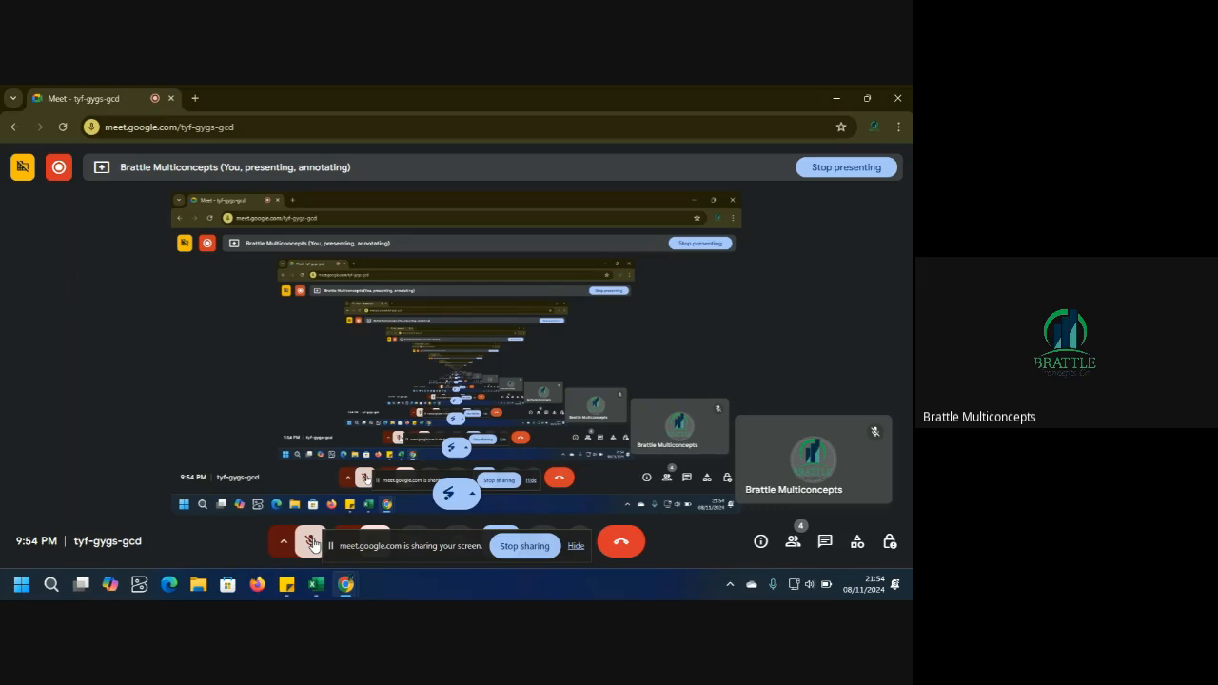
left_click(832, 96)
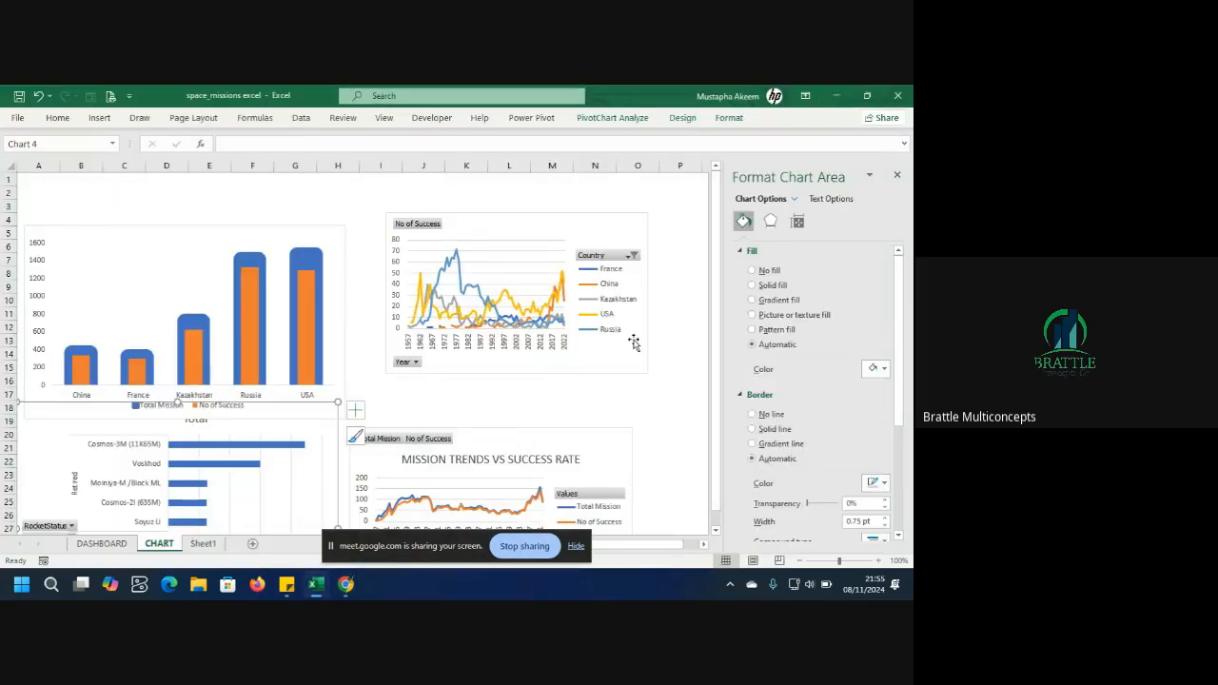
Reselect the rocket status bar chart and return to the DASHBOARD sheet.
left_click(295, 416)
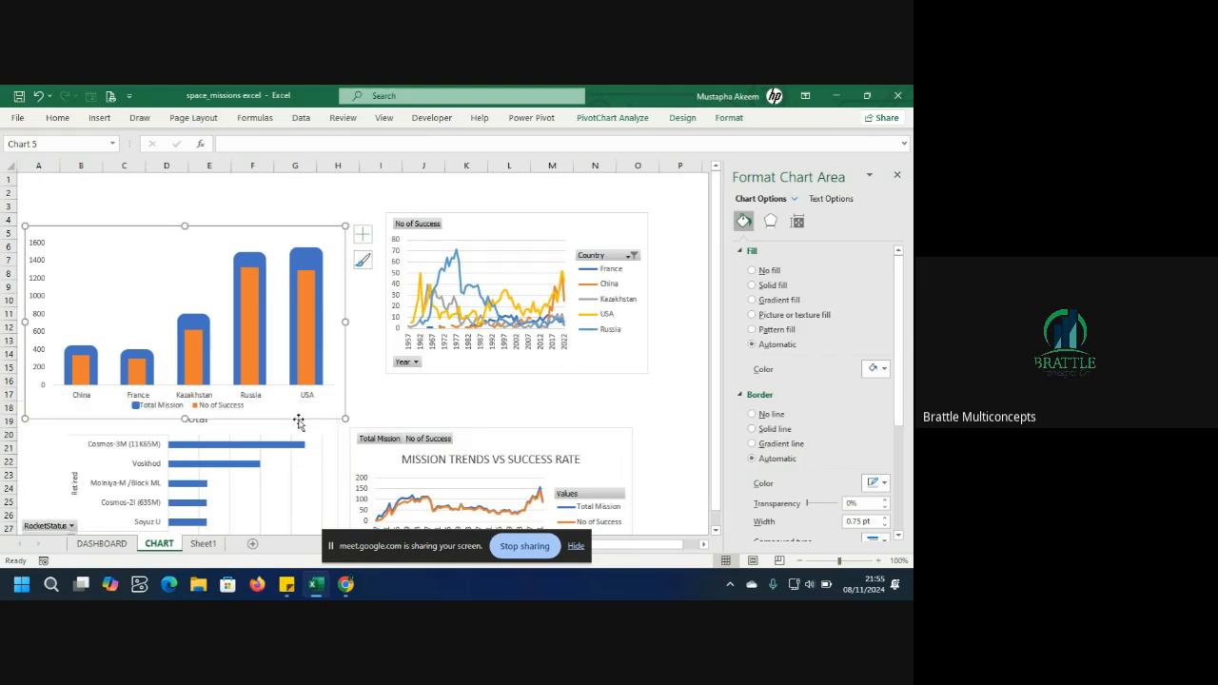
left_click(300, 425)
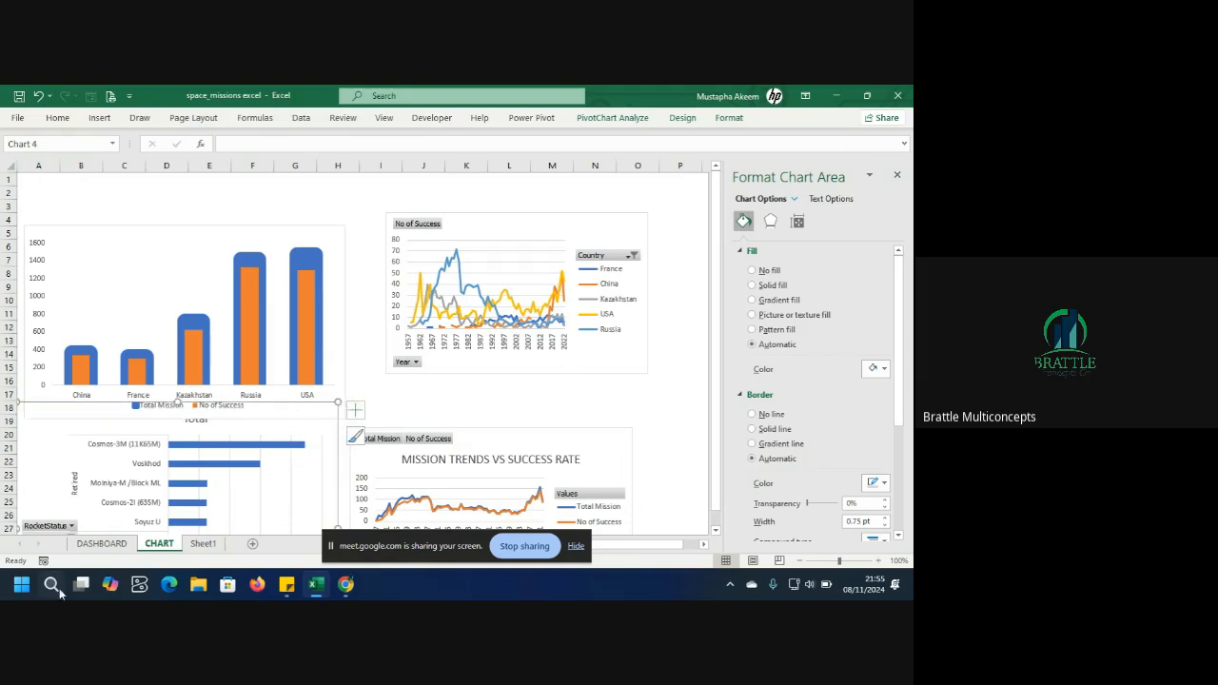
left_click(98, 548)
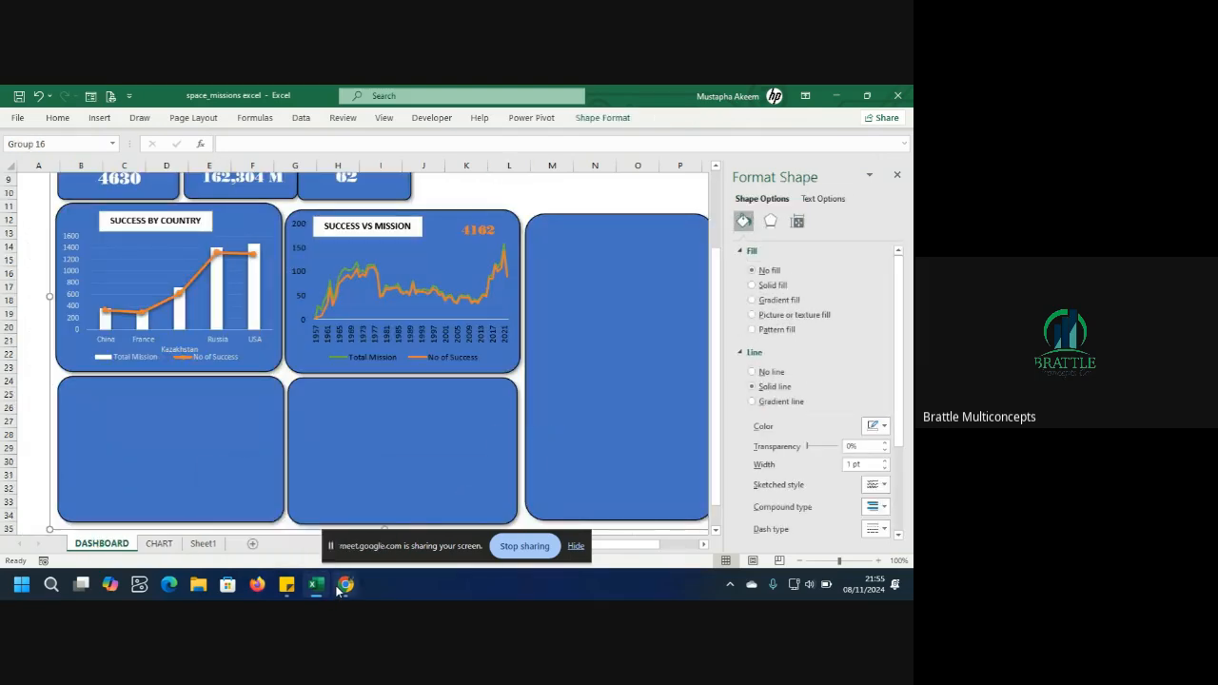
mouse_move(338, 586)
left_click(263, 538)
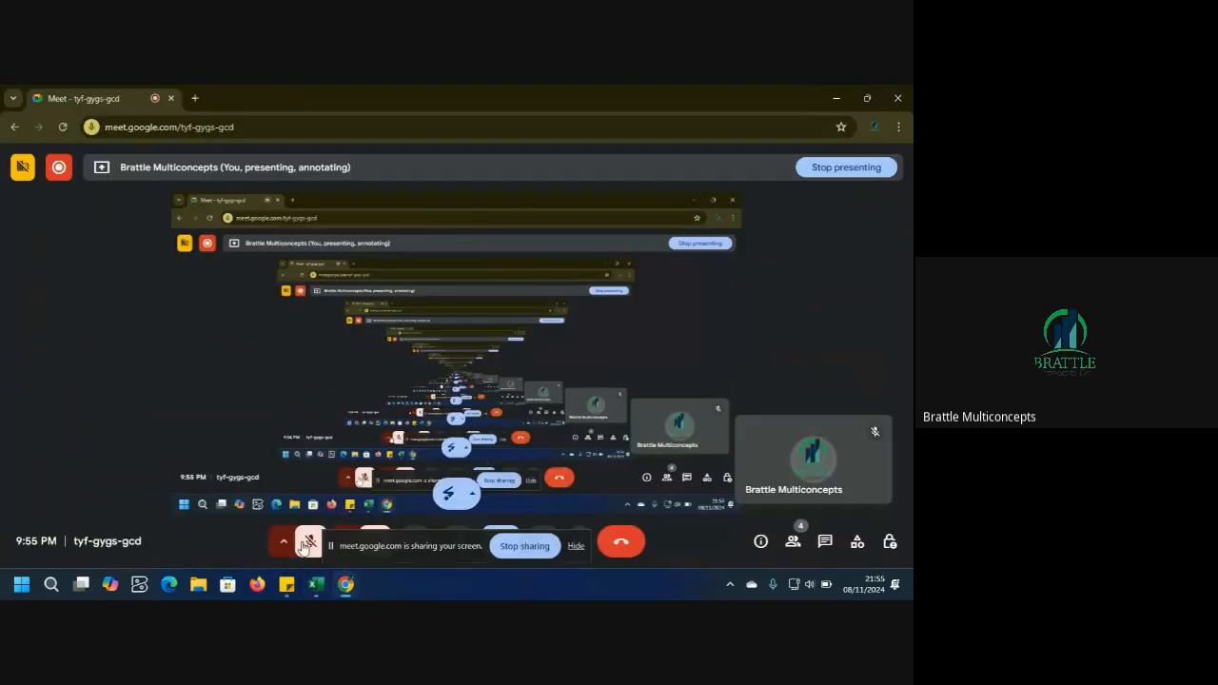
mouse_move(316, 584)
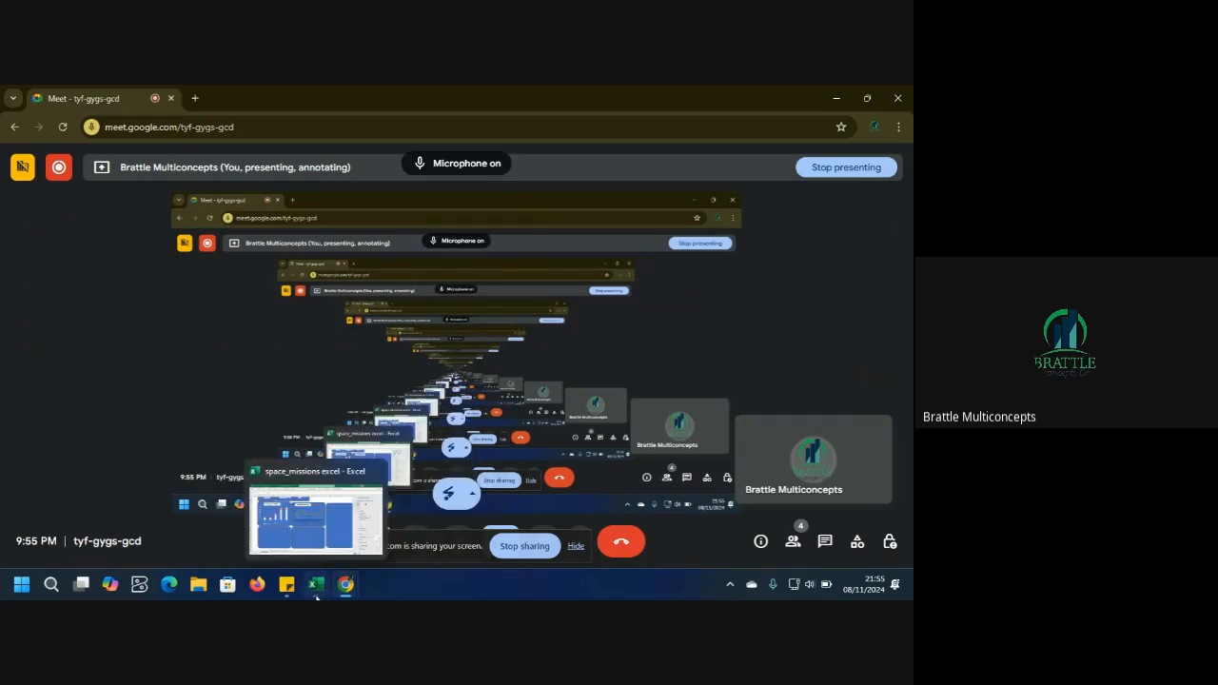
left_click(365, 521)
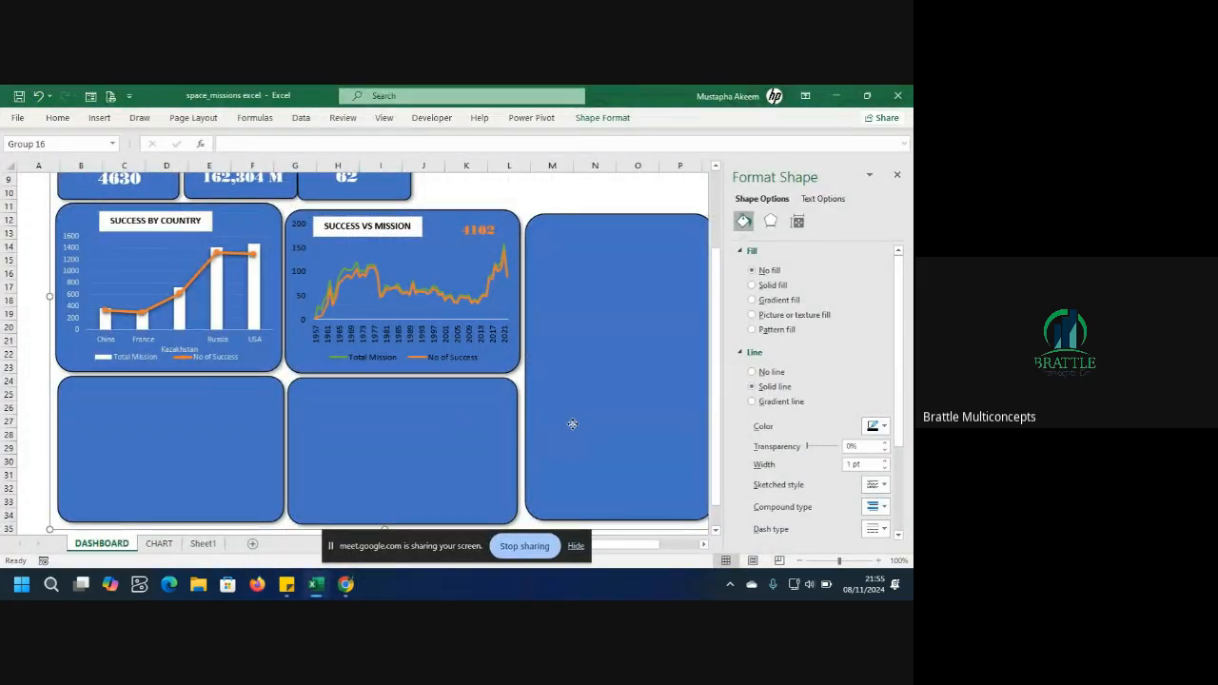
Paste the rocket status chart onto the dashboard and move and resize it into the right-hand panel.
left_click(573, 427)
key("ctrl+v")
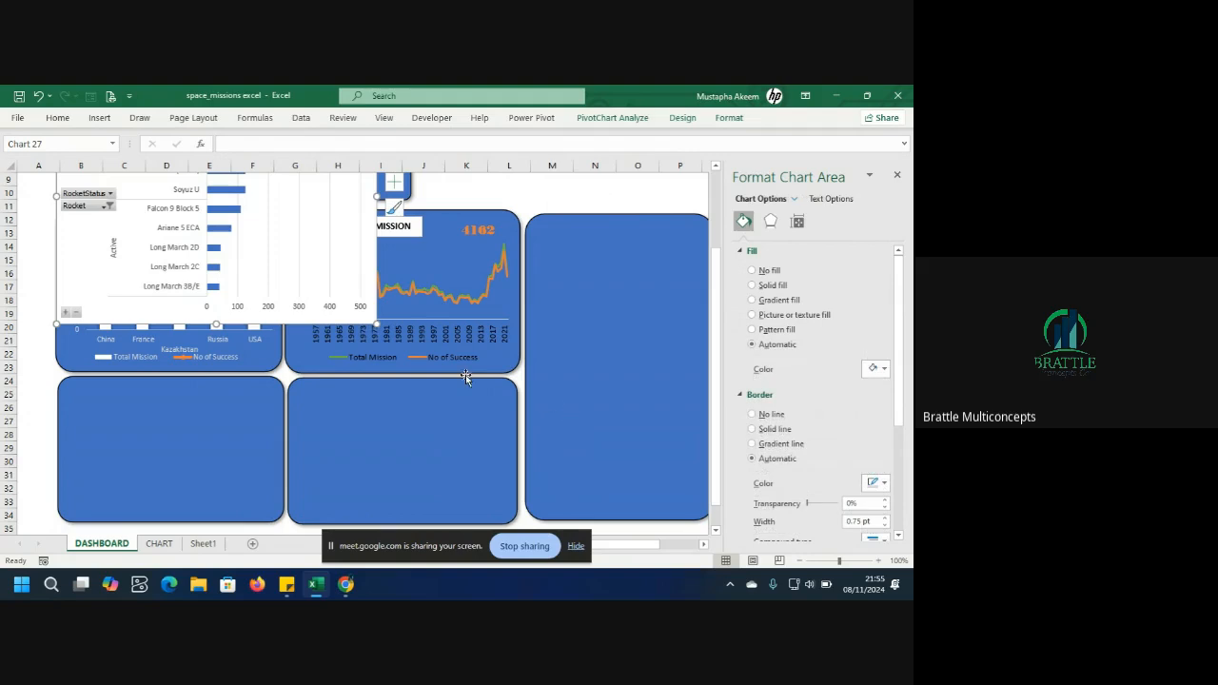
left_click_drag(76, 258, 452, 400)
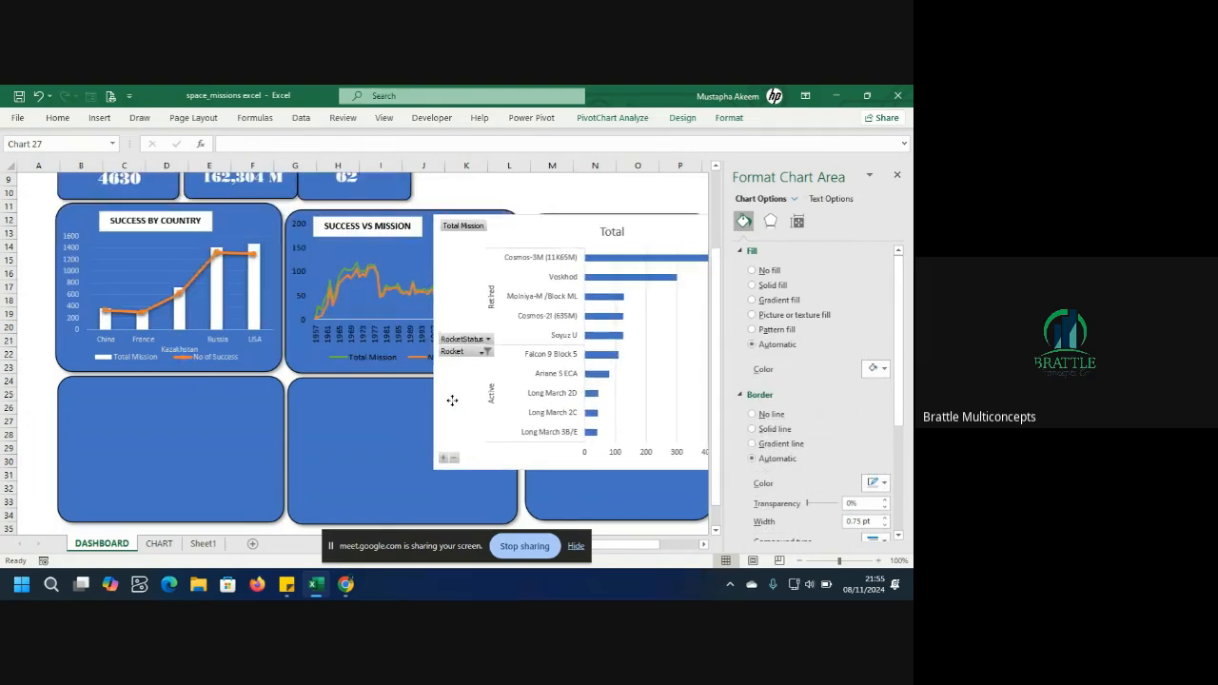
left_click_drag(434, 341, 546, 394)
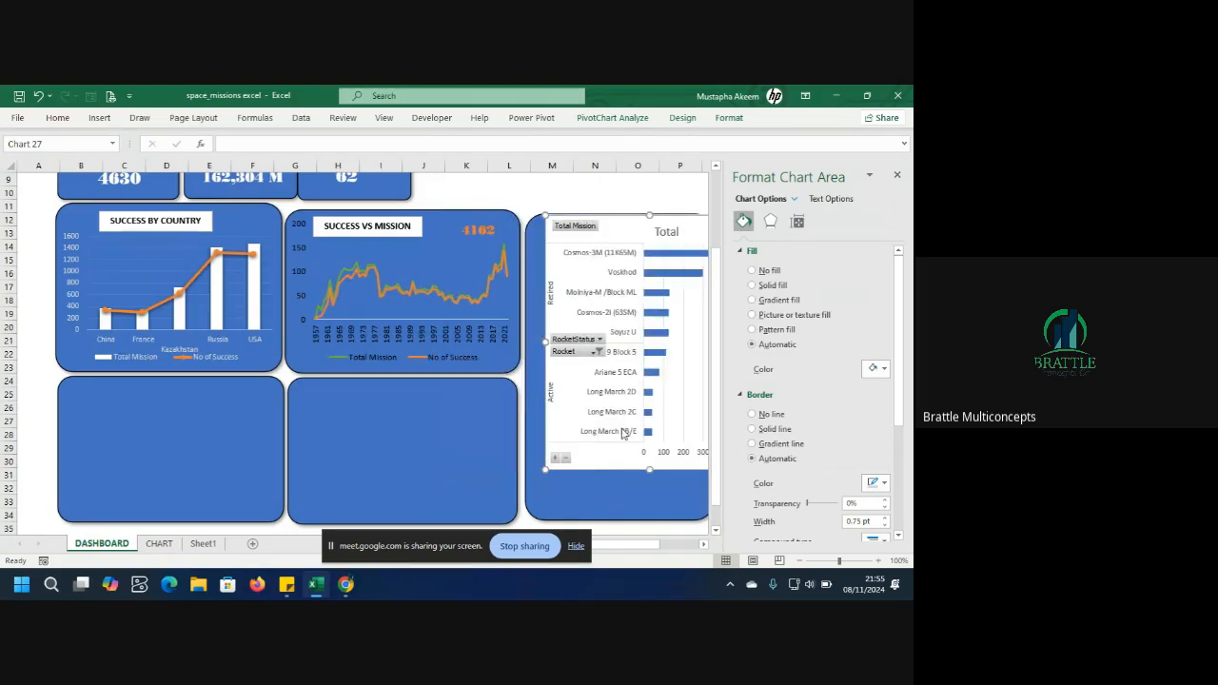
left_click_drag(649, 469, 637, 518)
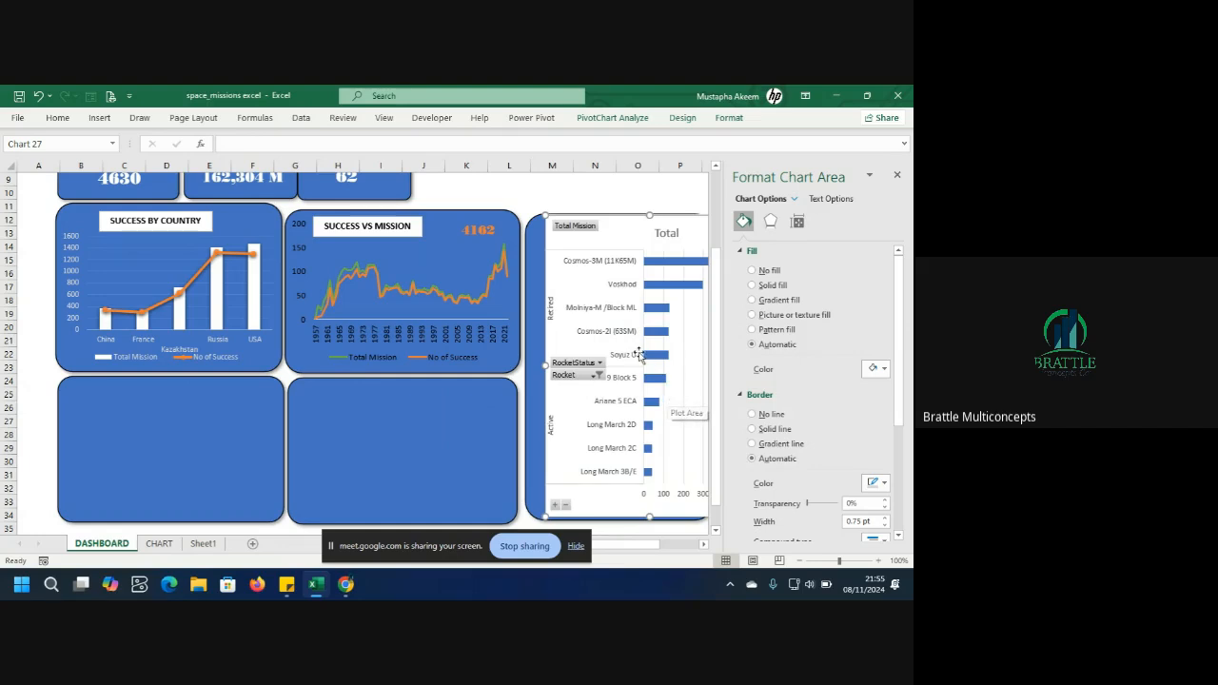
Hide all field buttons on the pasted rocket chart and close the formatting pane.
right_click(572, 228)
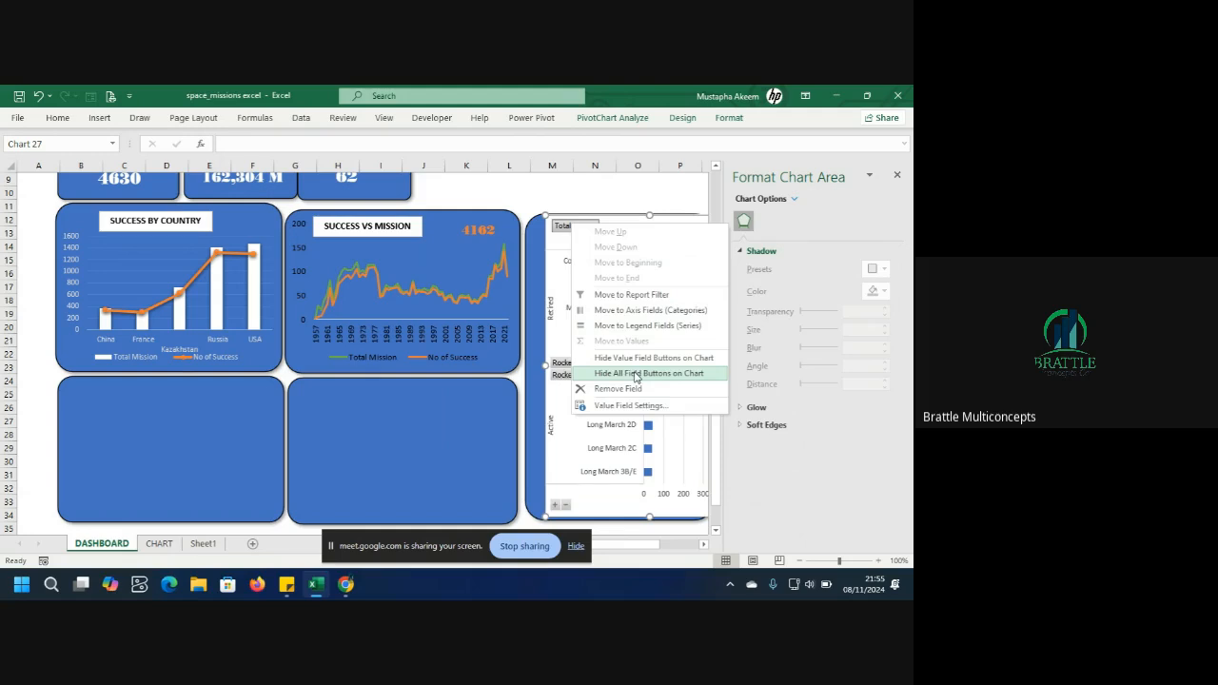
left_click(636, 373)
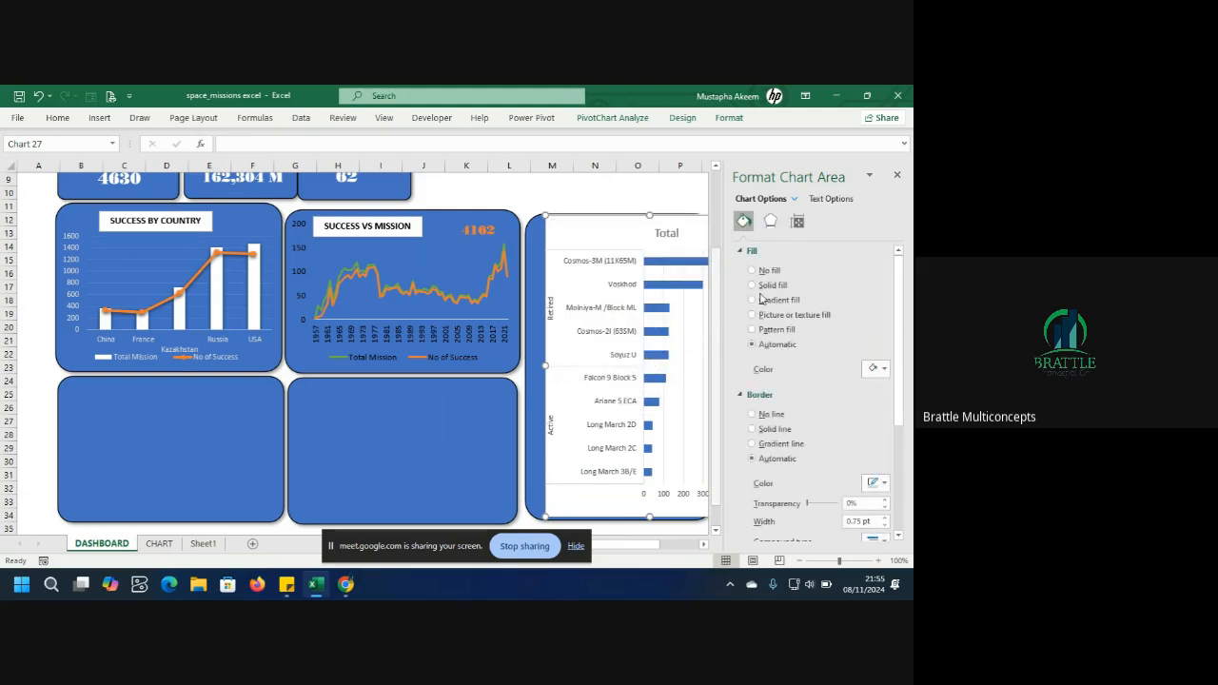
left_click(895, 177)
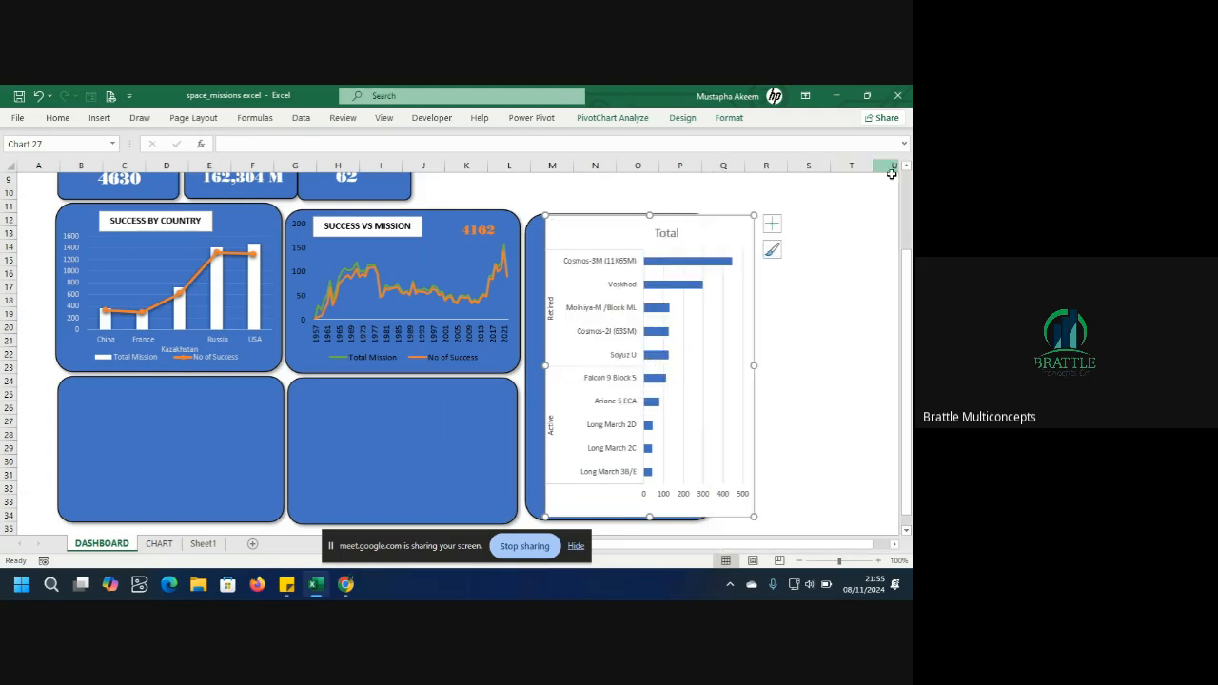
Narrow the rocket chart from both sides so it sits inside the right panel's rounded border.
left_click_drag(751, 364, 717, 382)
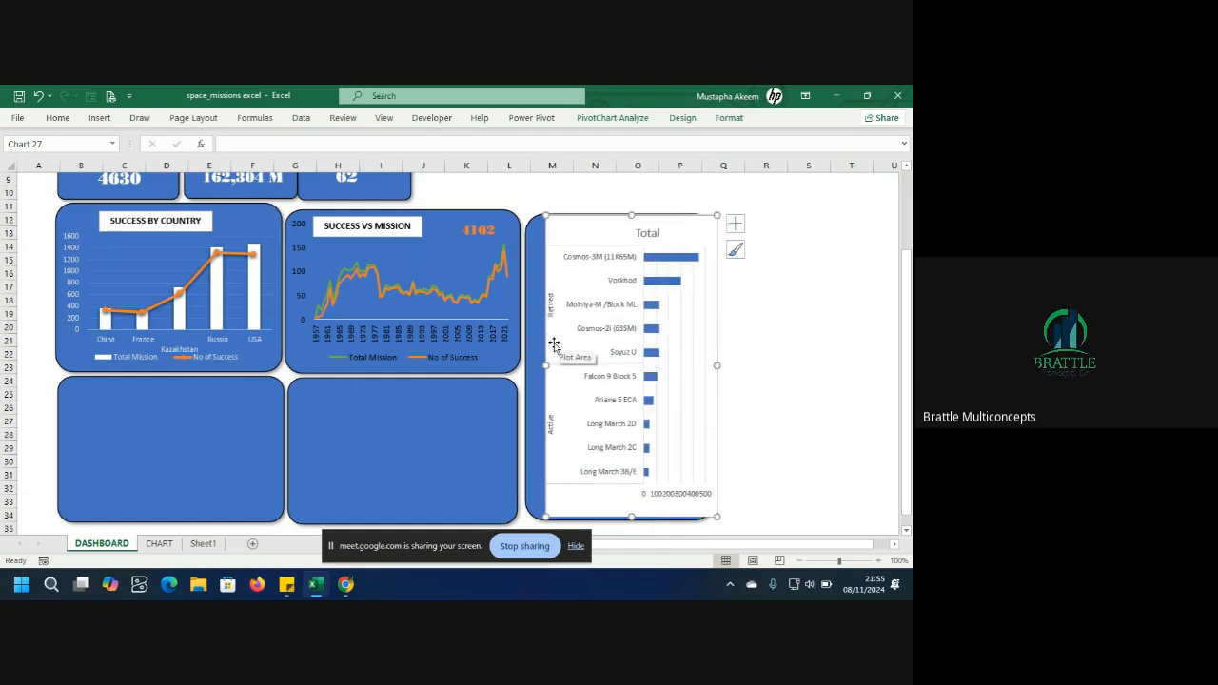
left_click_drag(549, 358, 538, 356)
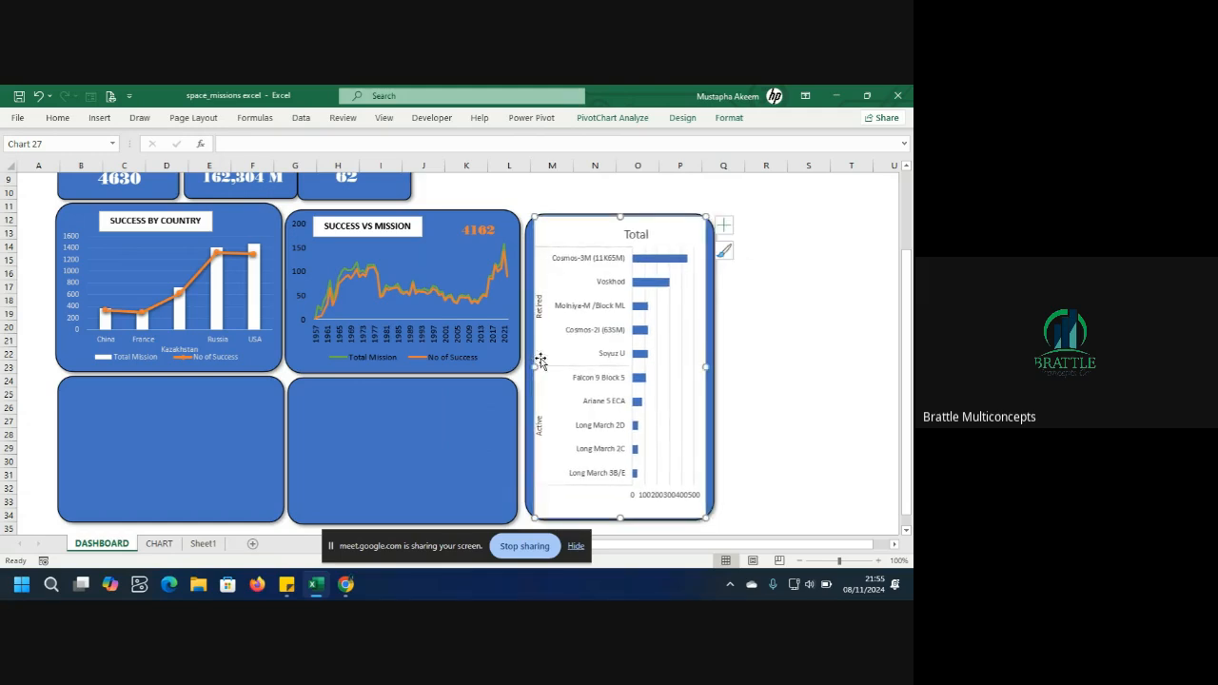
left_click(736, 435)
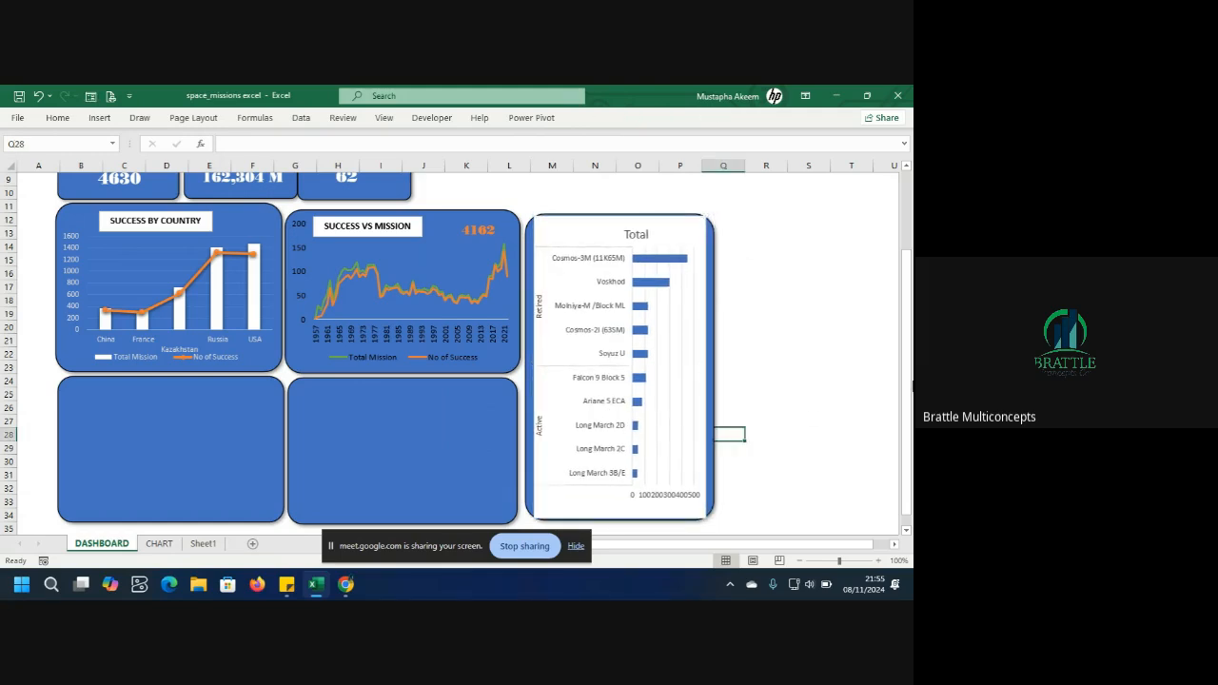
Draw a text box across the header banner reading MISSION STATUS DASHBOARD.
left_click_drag(907, 390, 907, 376)
left_click(297, 210)
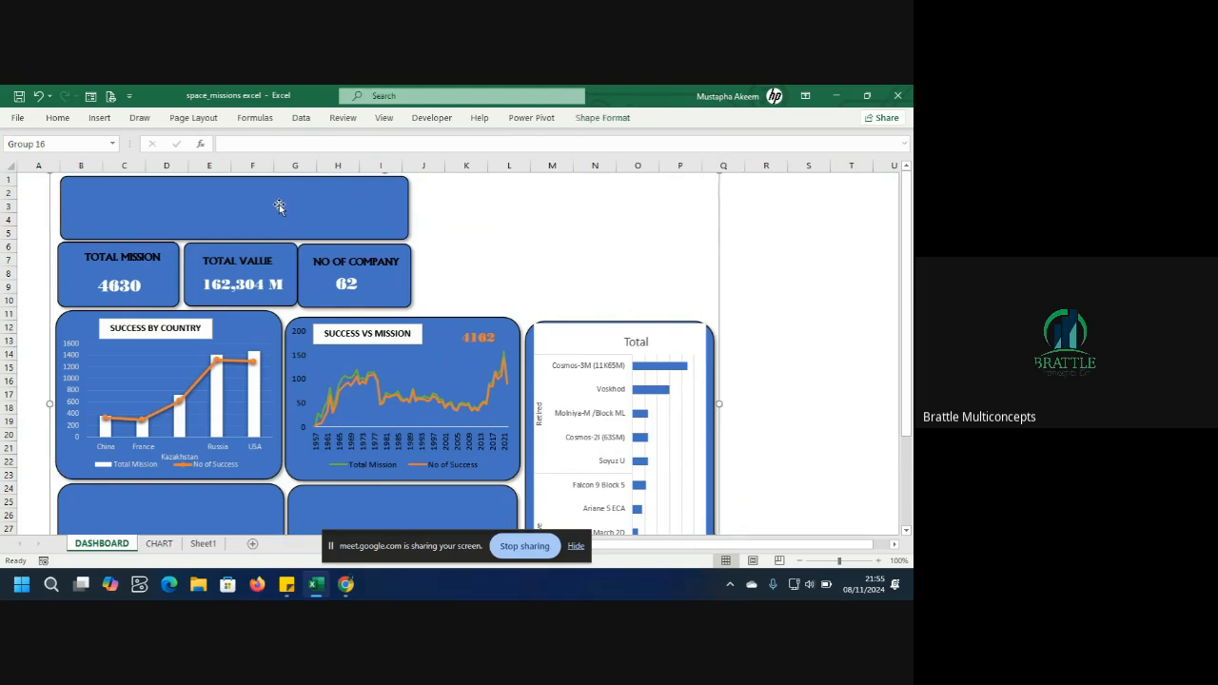
left_click(99, 119)
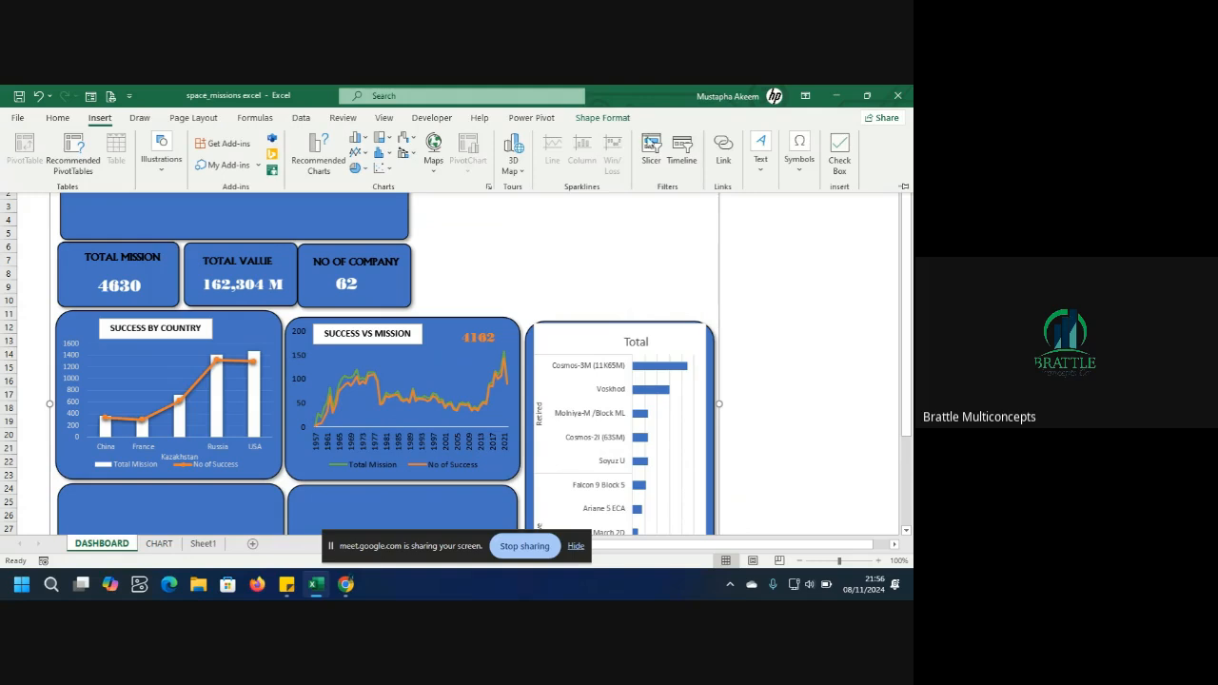
left_click(766, 169)
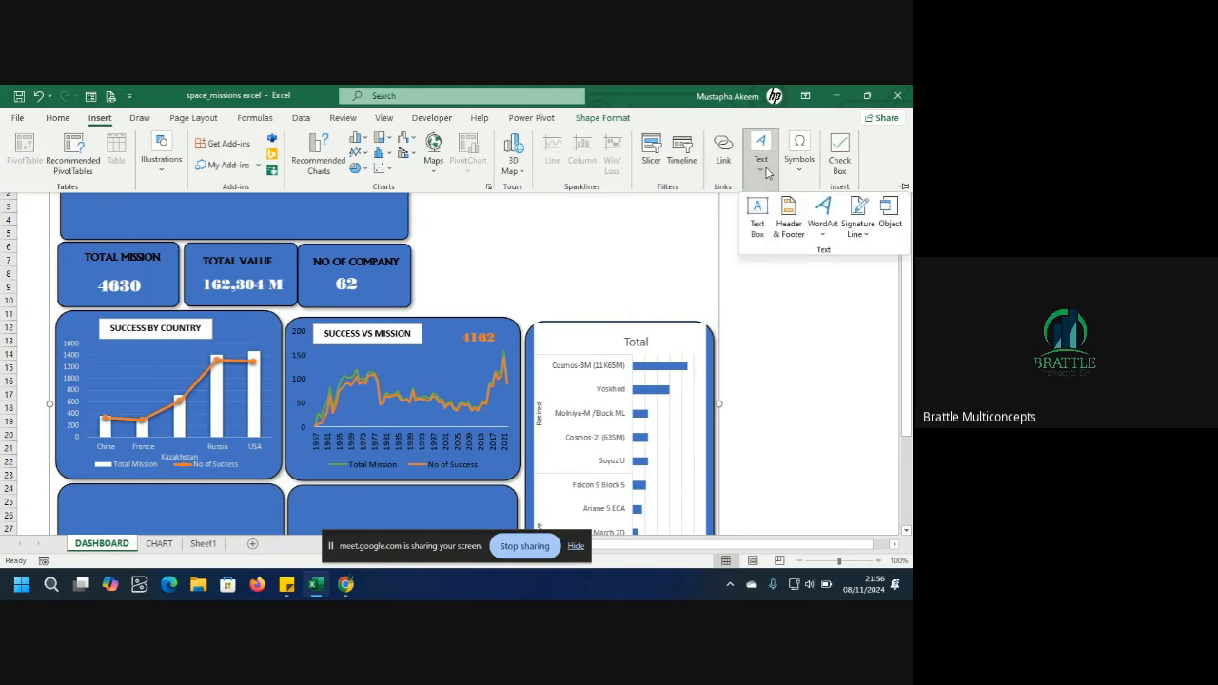
left_click(758, 217)
left_click_drag(71, 186, 397, 228)
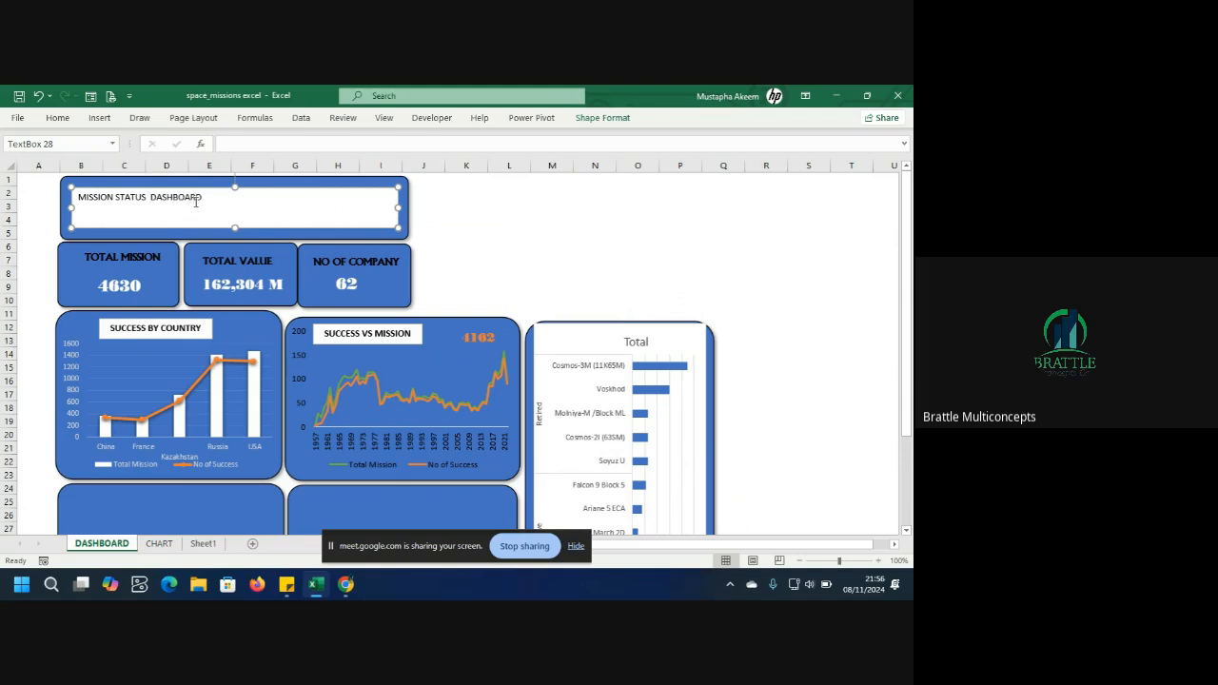
Make the MISSION STATUS DASHBOARD title bold and increase its font size.
left_click_drag(219, 203, 76, 197)
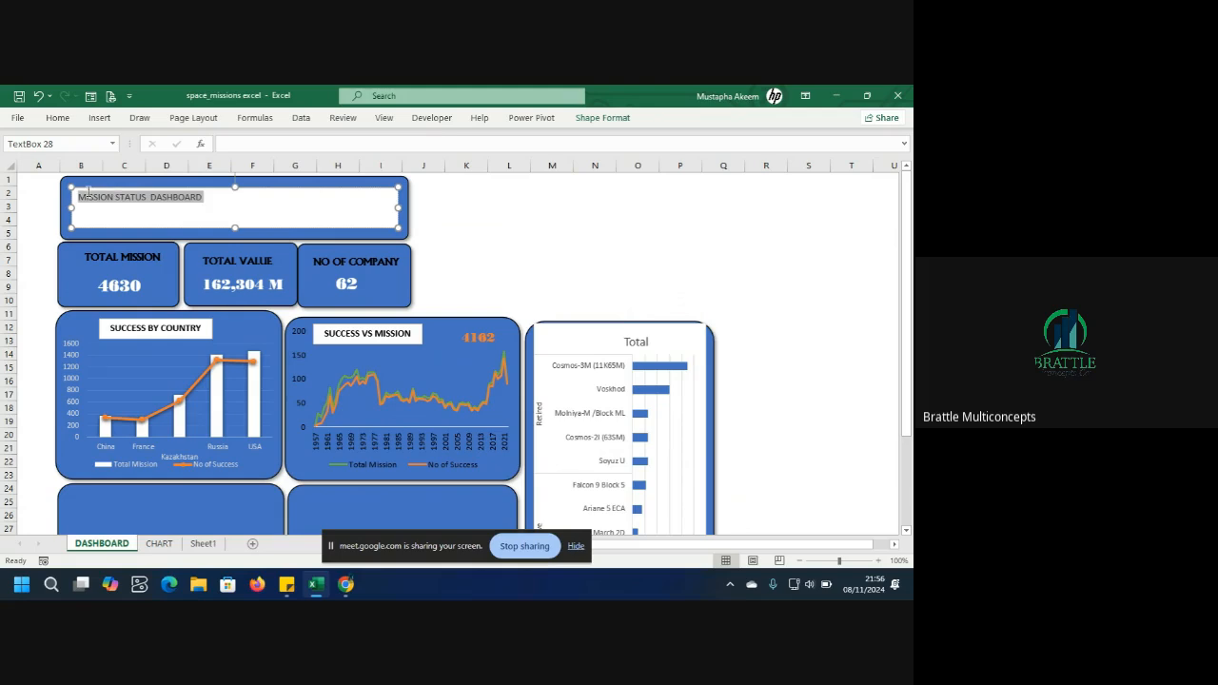
left_click(97, 168)
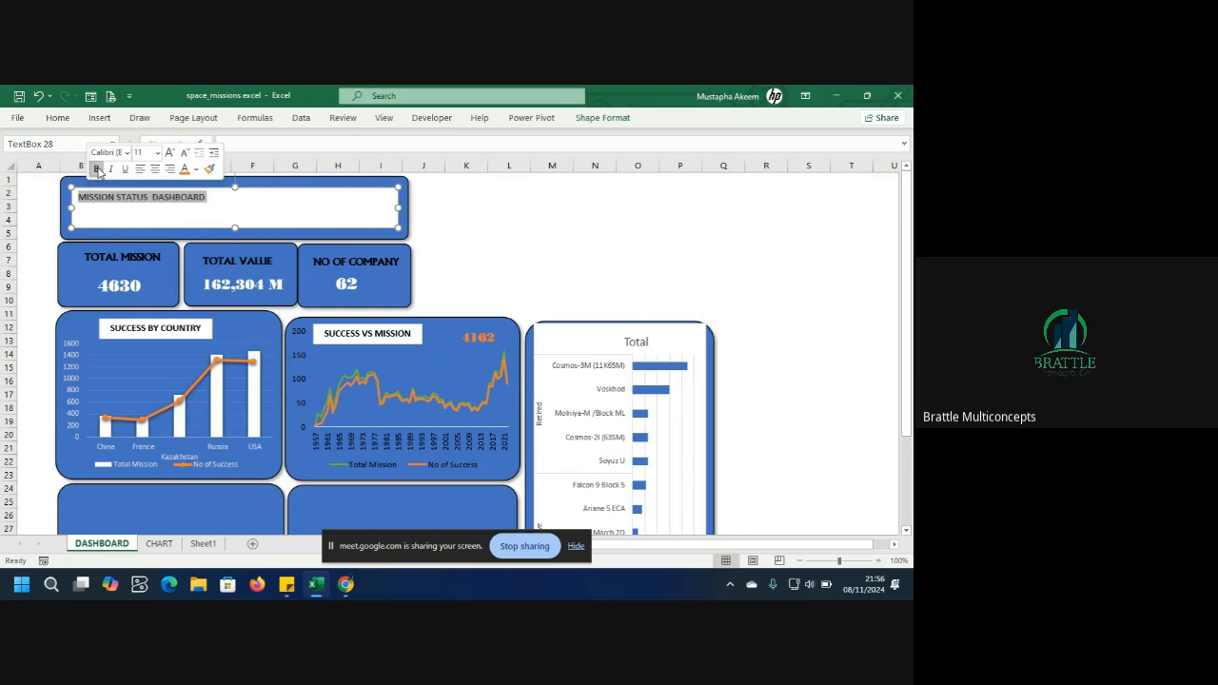
left_click(169, 154)
left_click(168, 154)
left_click(168, 154)
left_click(168, 155)
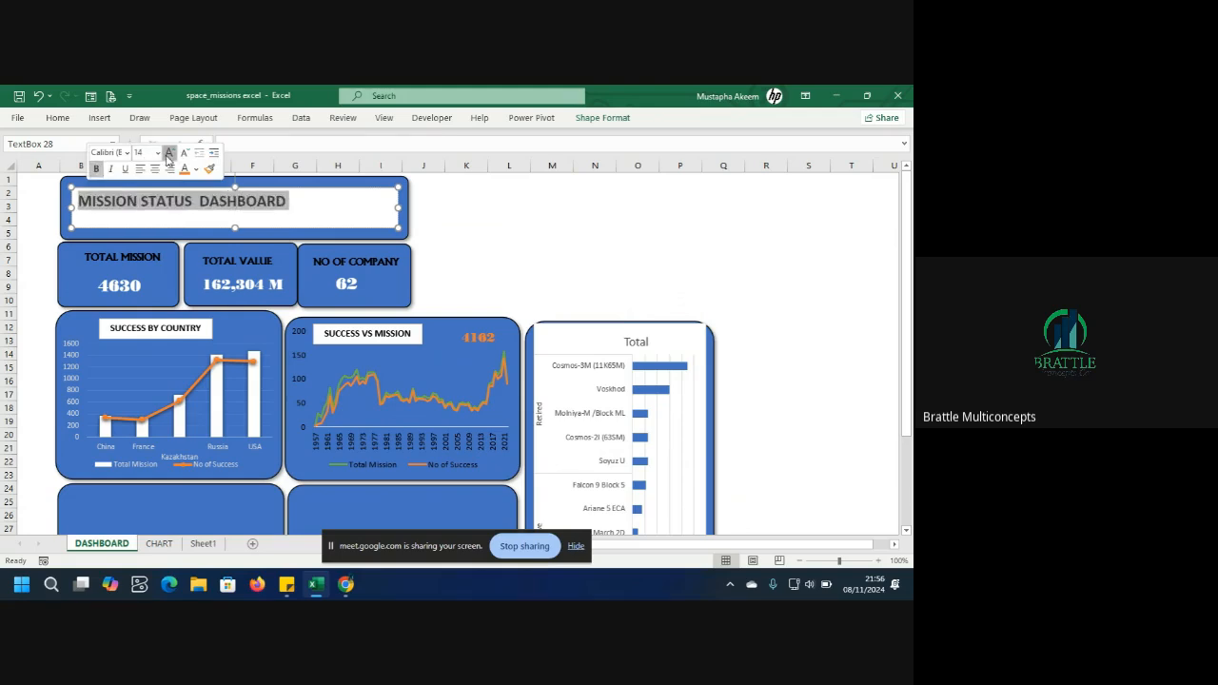
left_click(168, 154)
left_click(168, 154)
left_click(168, 155)
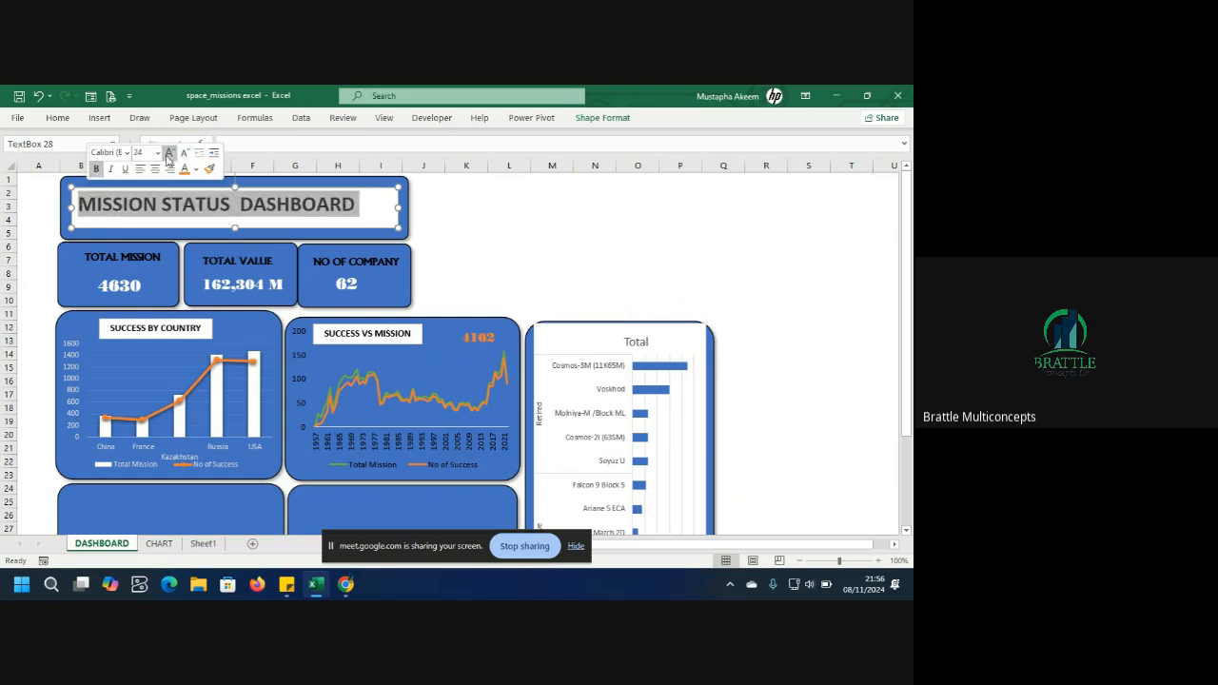
left_click(383, 210)
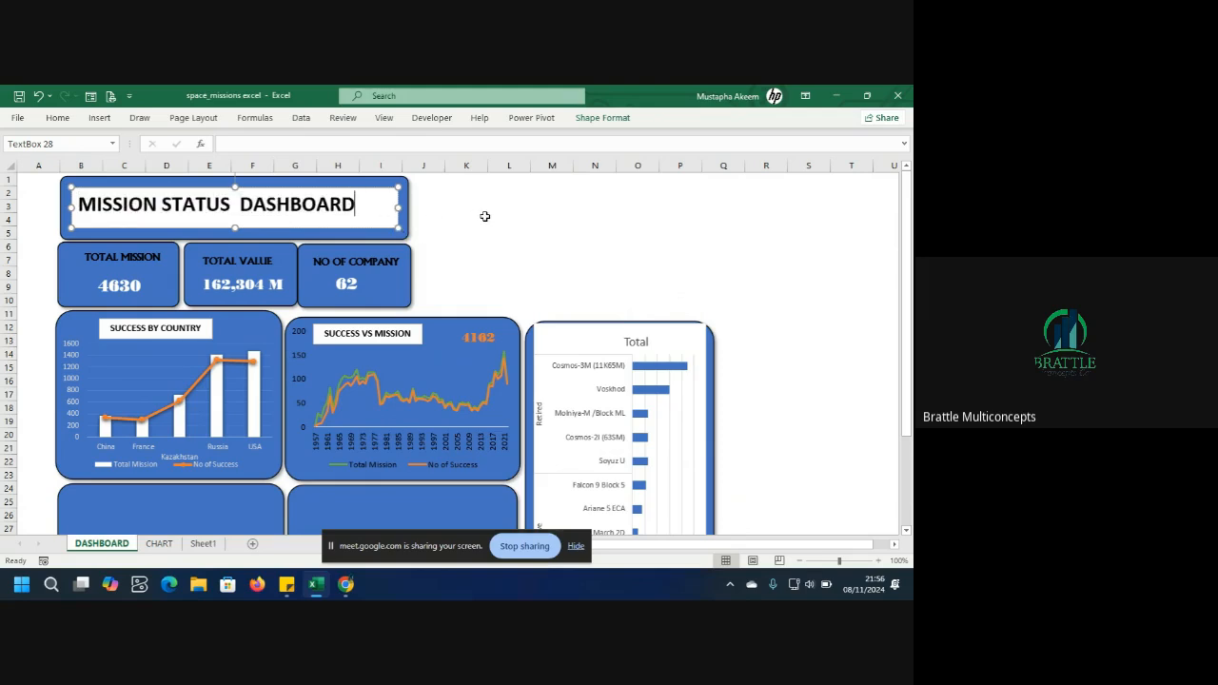
left_click_drag(909, 251, 908, 259)
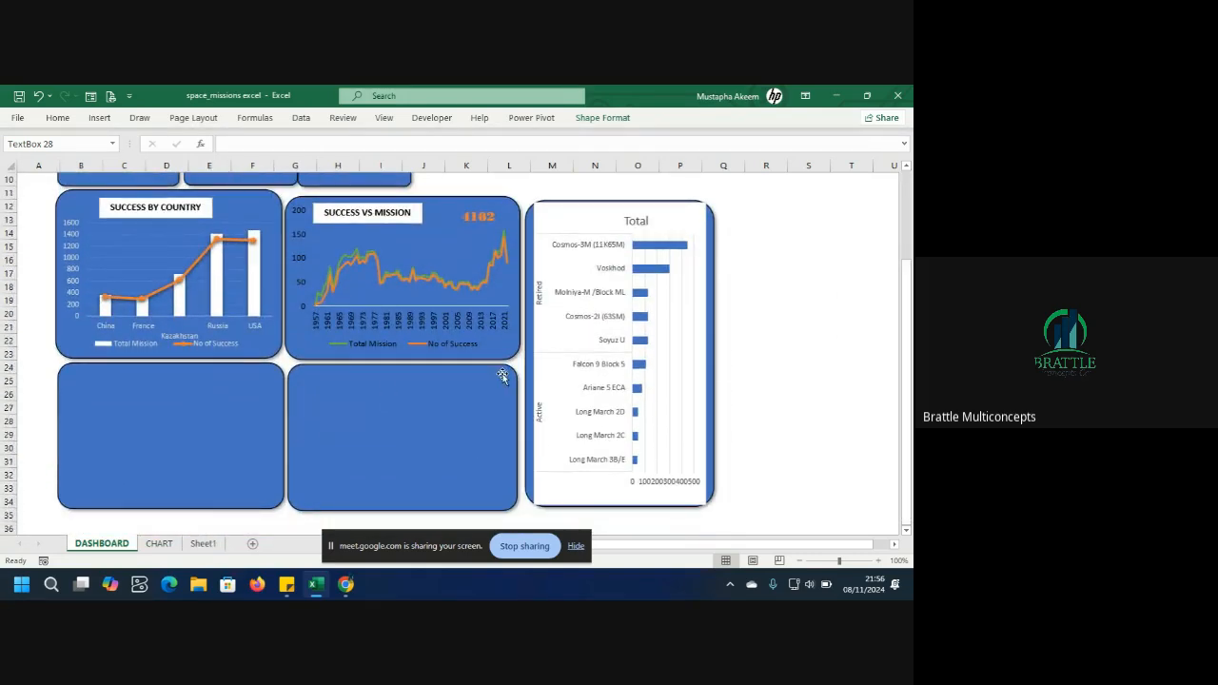
left_click(204, 544)
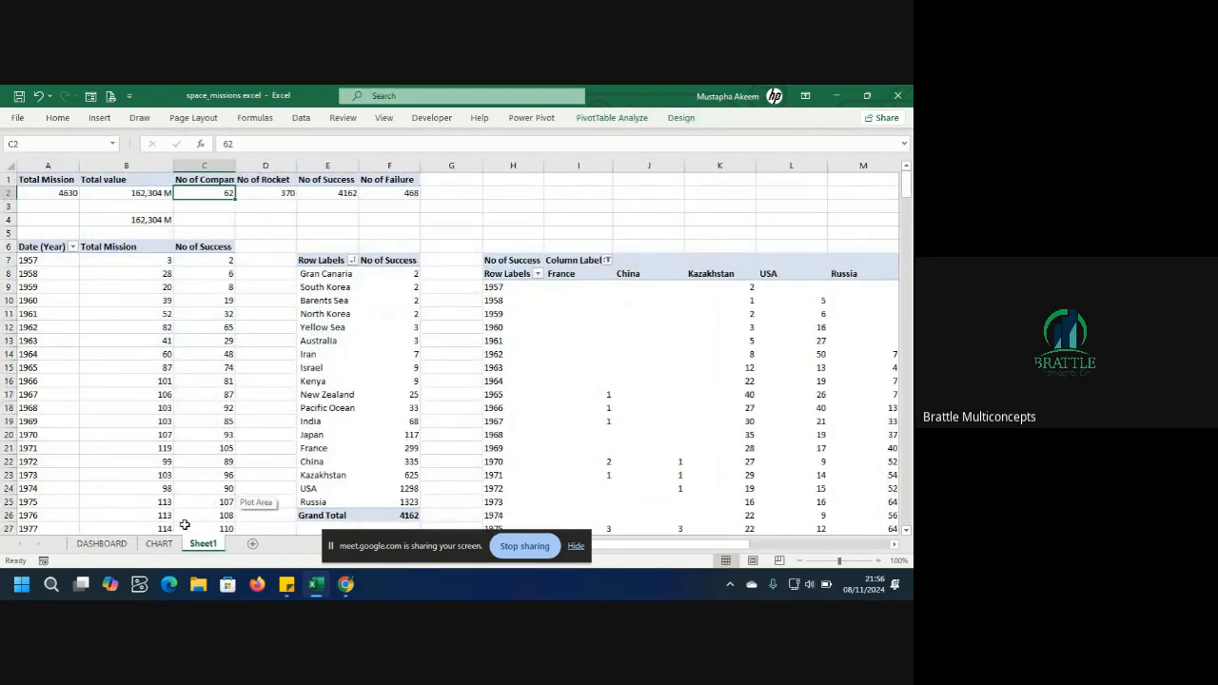
left_click(121, 549)
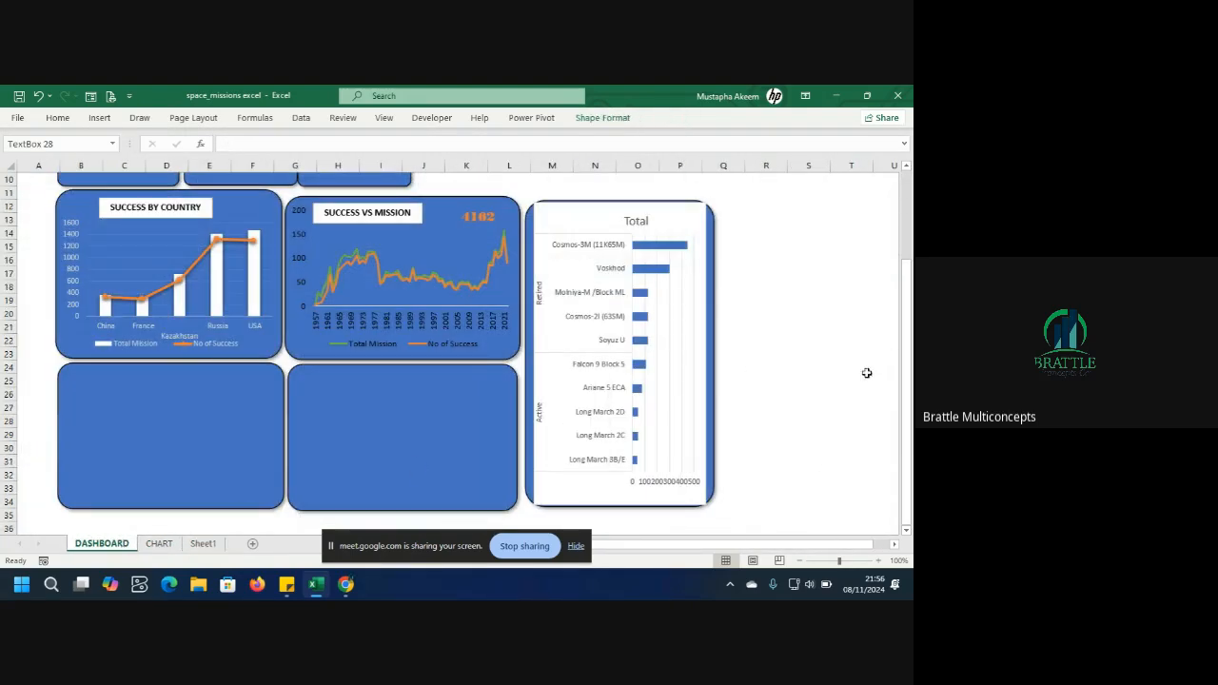
left_click_drag(906, 308, 911, 236)
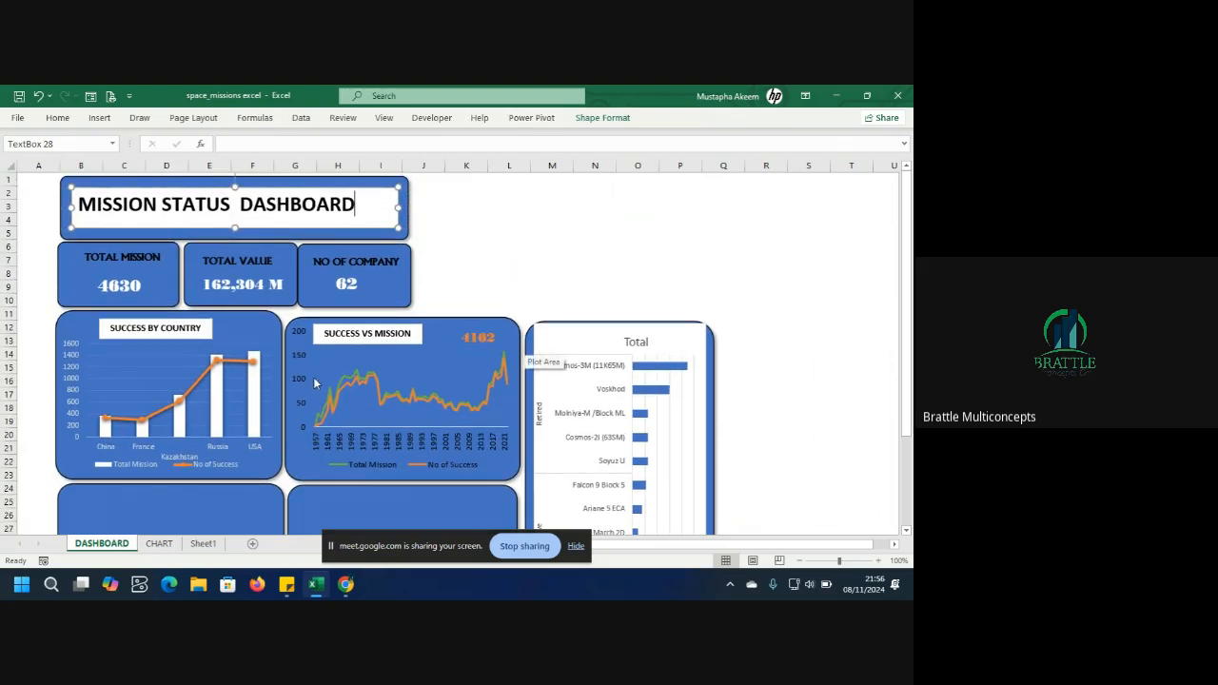
Insert a Month slicer connected to the Success by Country pivot chart.
left_click(229, 342)
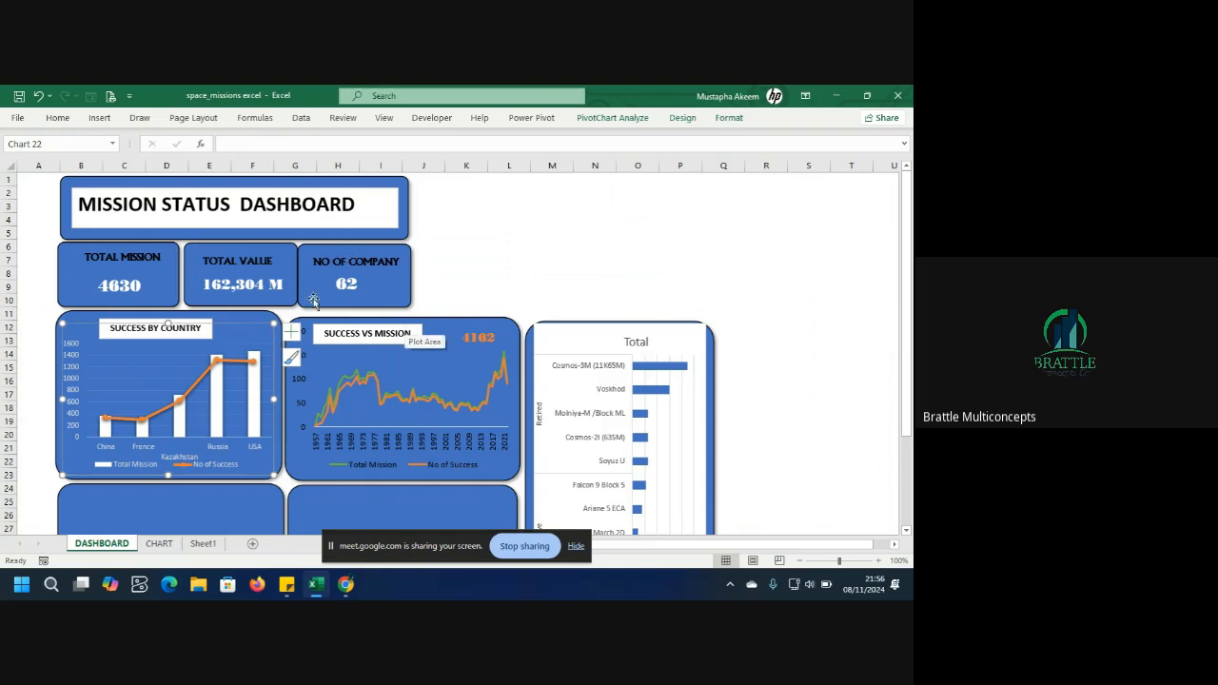
left_click(103, 119)
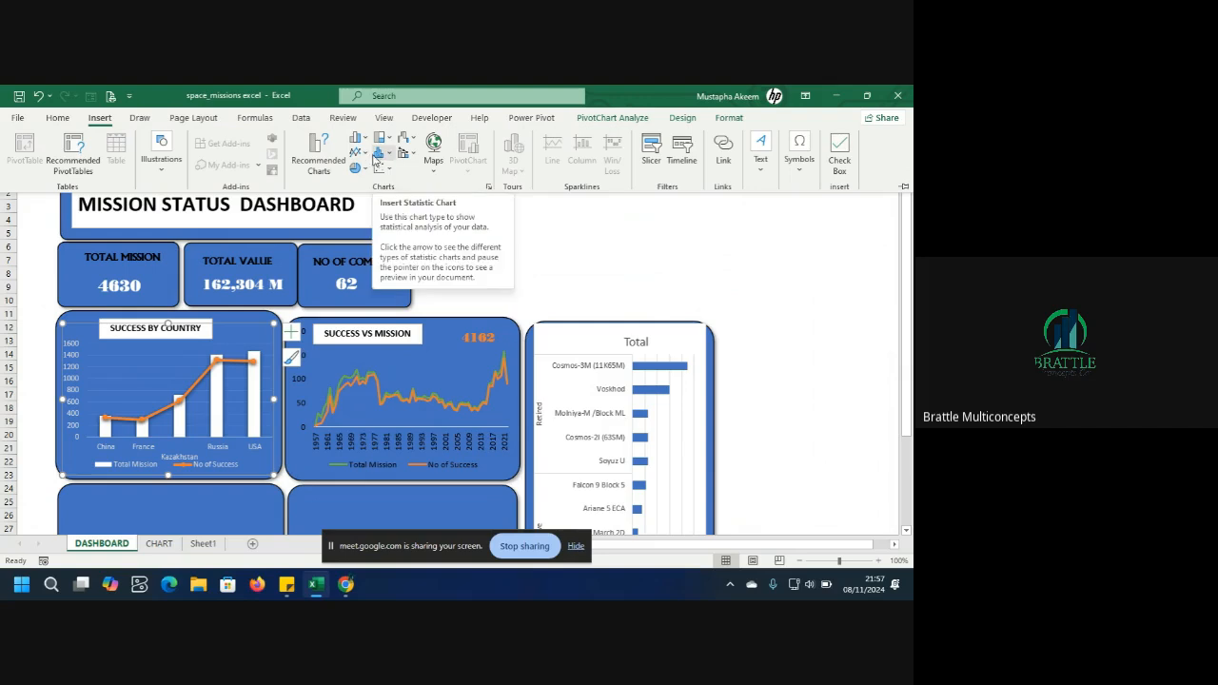
left_click(651, 144)
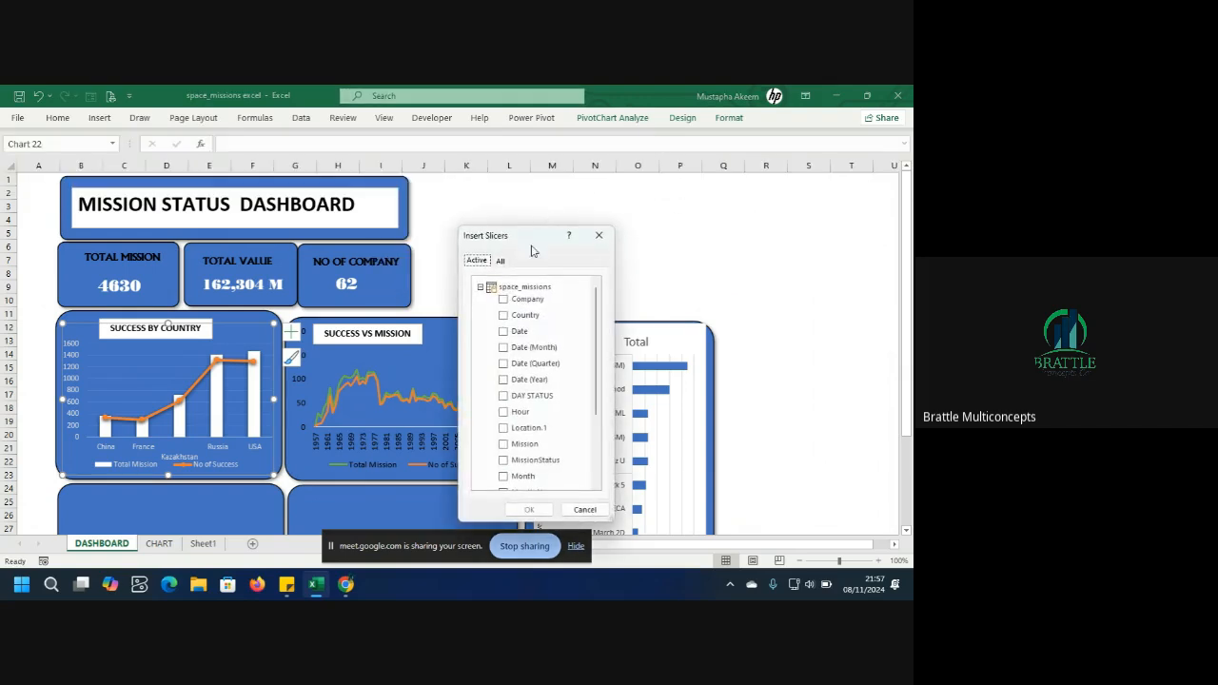
left_click_drag(533, 242, 526, 214)
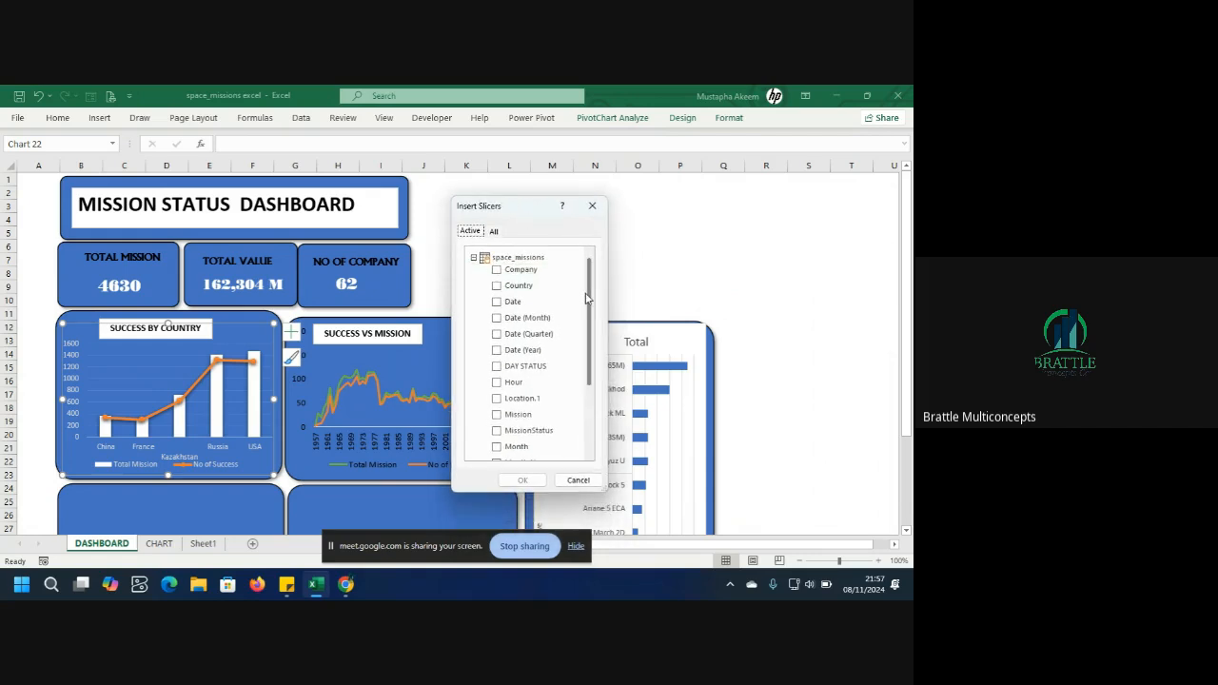
left_click_drag(586, 299, 590, 346)
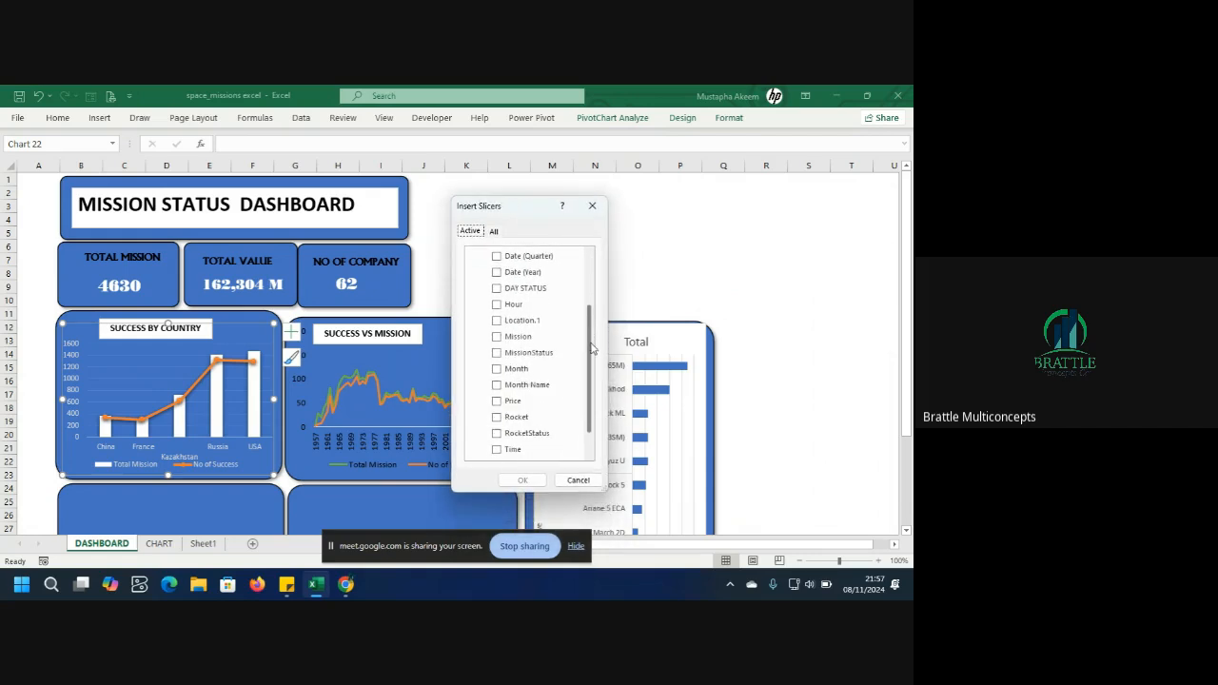
left_click(495, 371)
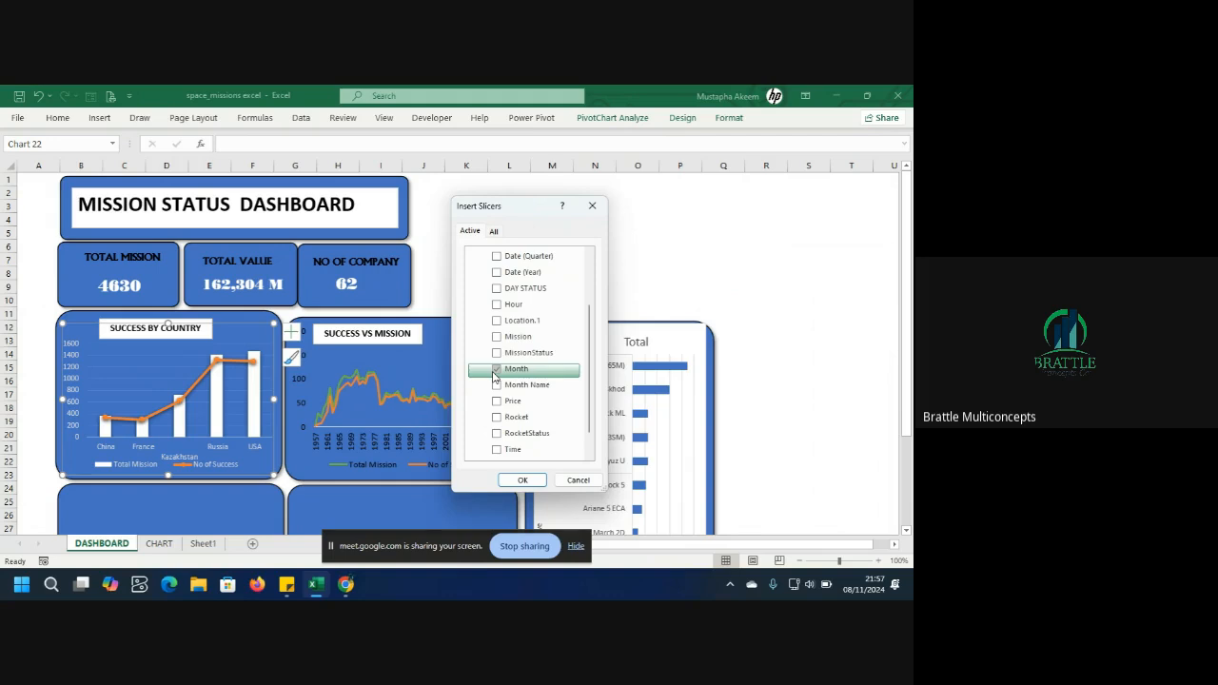
left_click(523, 481)
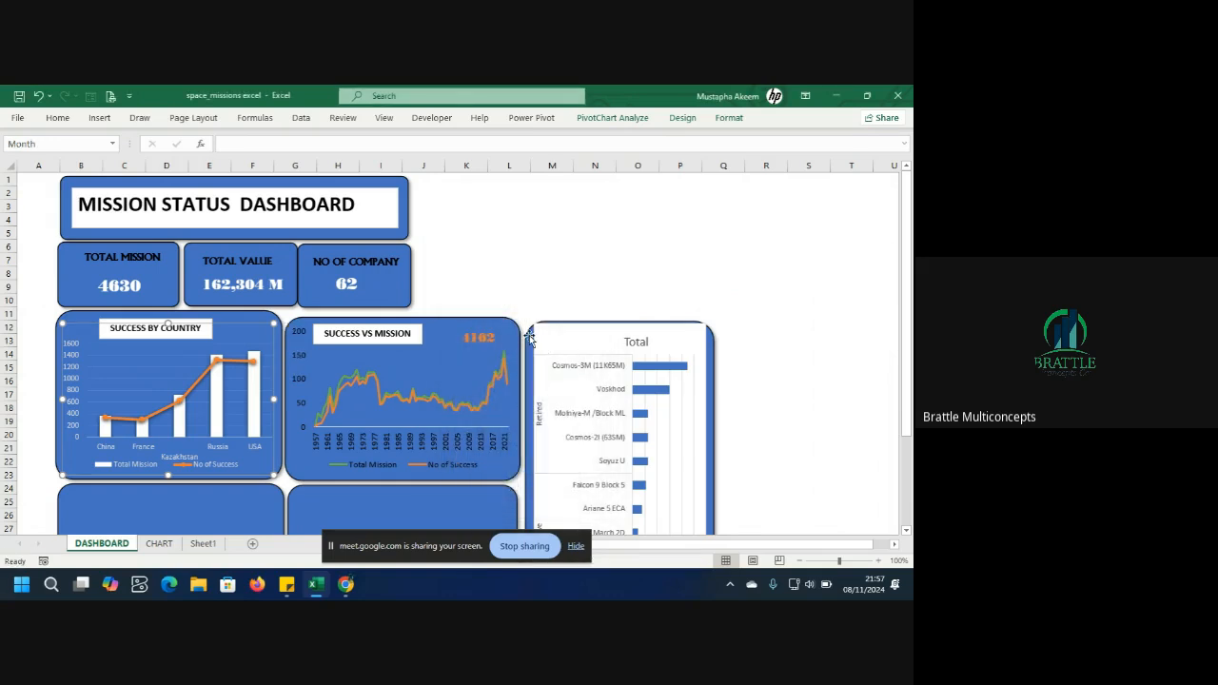
Move the Month slicer beside the KPI cards, widen it to the rocket panel's edge and shorten it.
left_click_drag(450, 279, 464, 259)
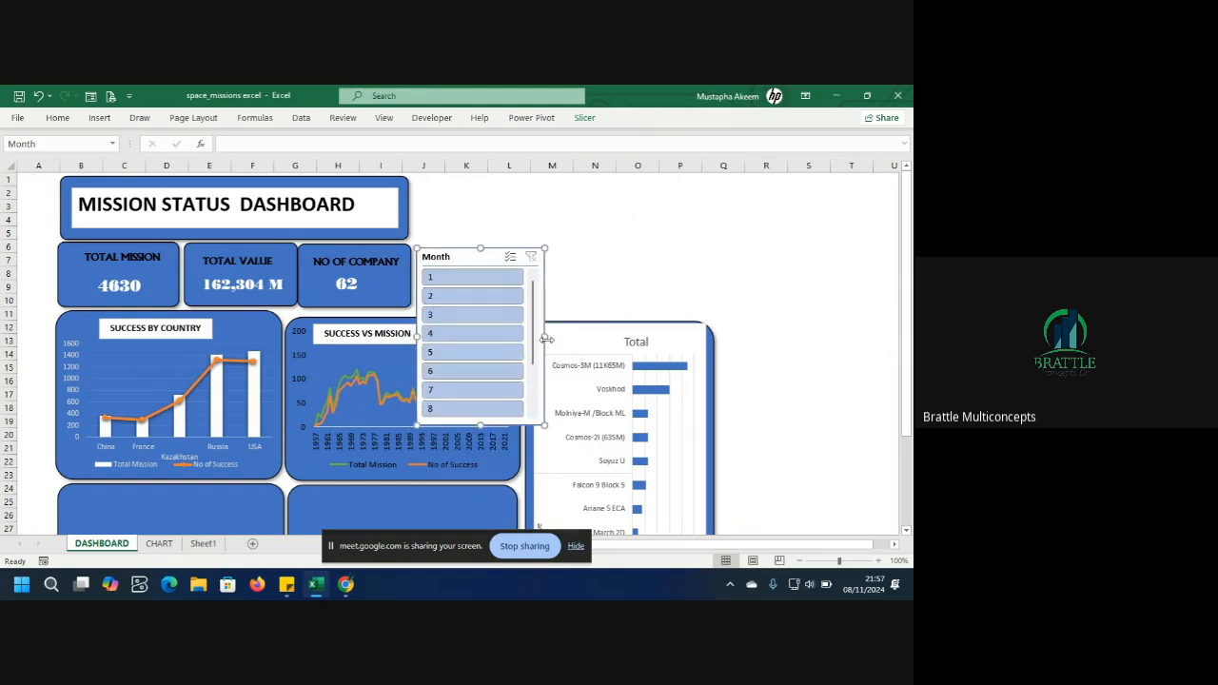
left_click_drag(545, 337, 710, 327)
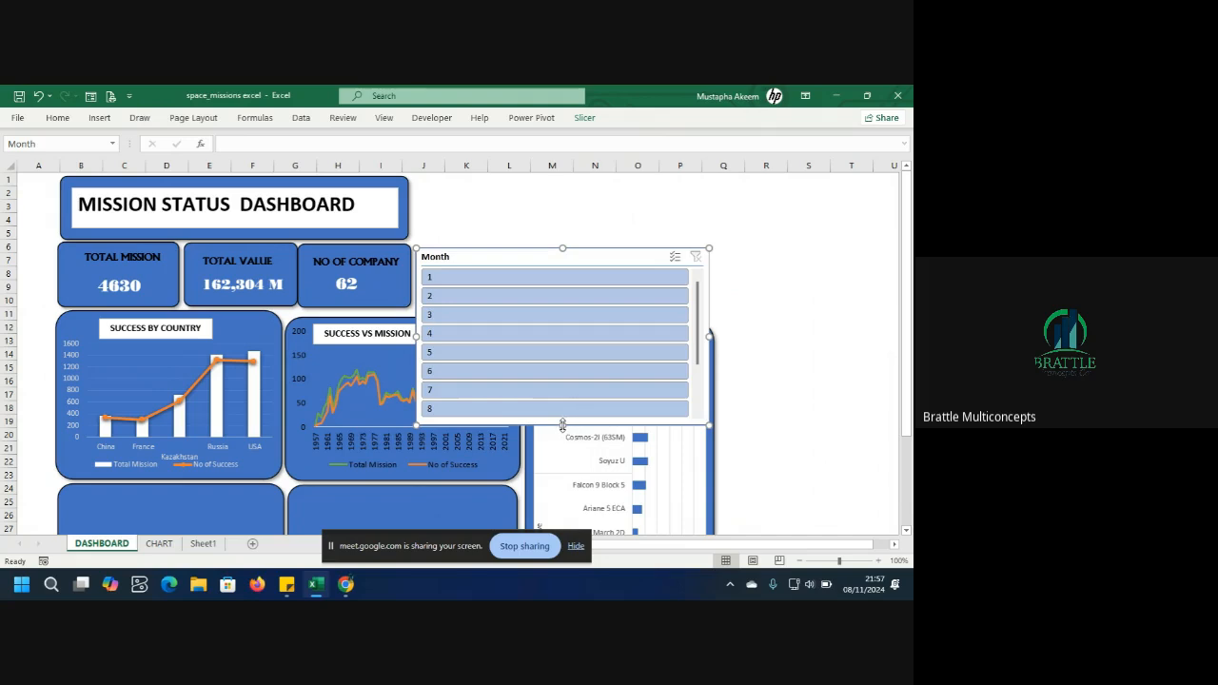
left_click_drag(562, 424, 569, 314)
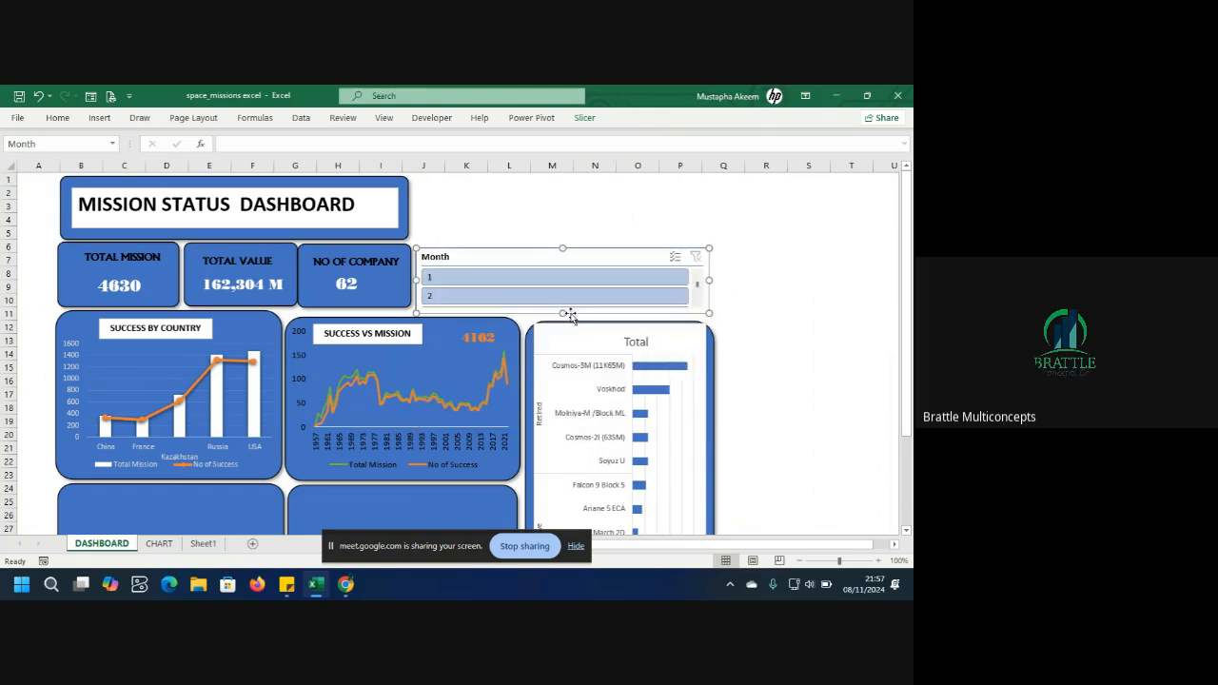
Set the Month slicer to display its buttons in 6 columns.
left_click(583, 118)
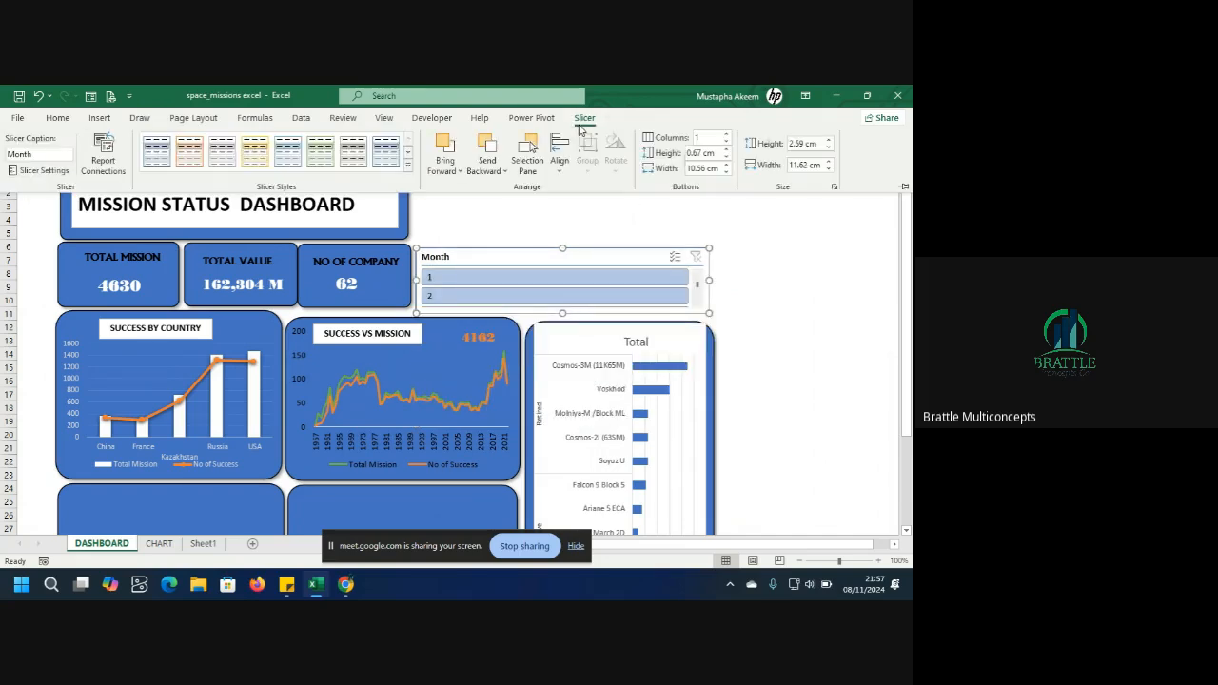
left_click(726, 135)
left_click(726, 135)
left_click(726, 135)
left_click(726, 135)
left_click(726, 136)
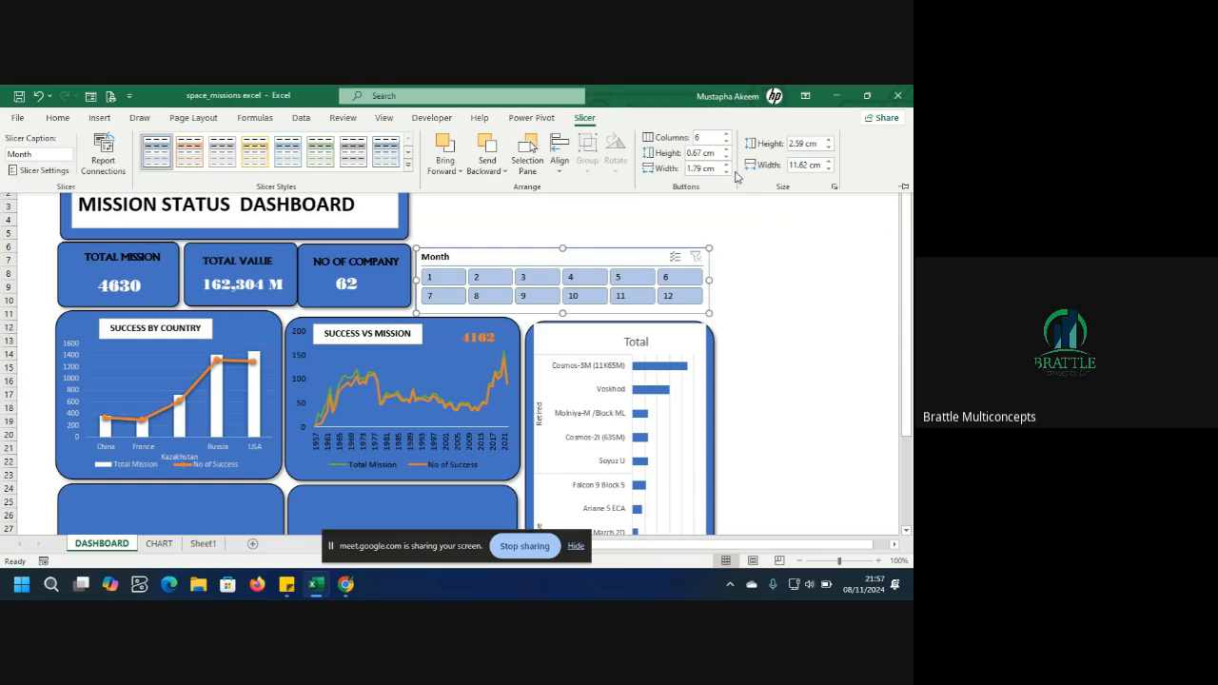
left_click(747, 254)
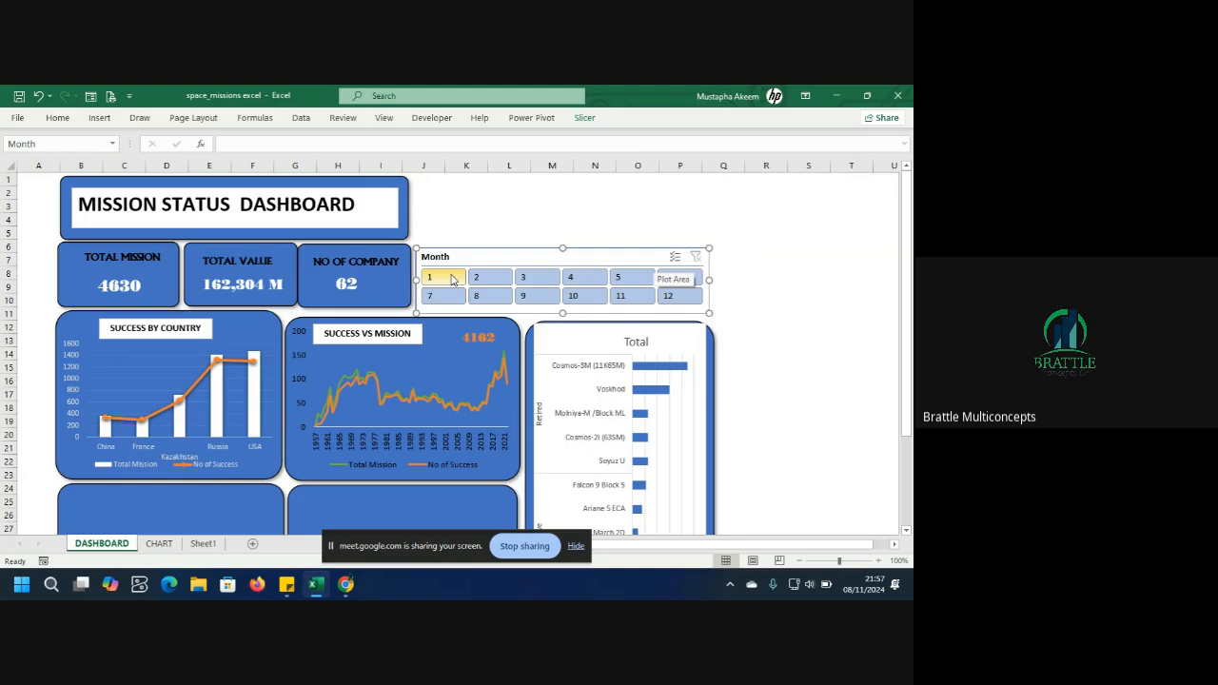
Delete the Month slicer from the dashboard.
right_click(564, 268)
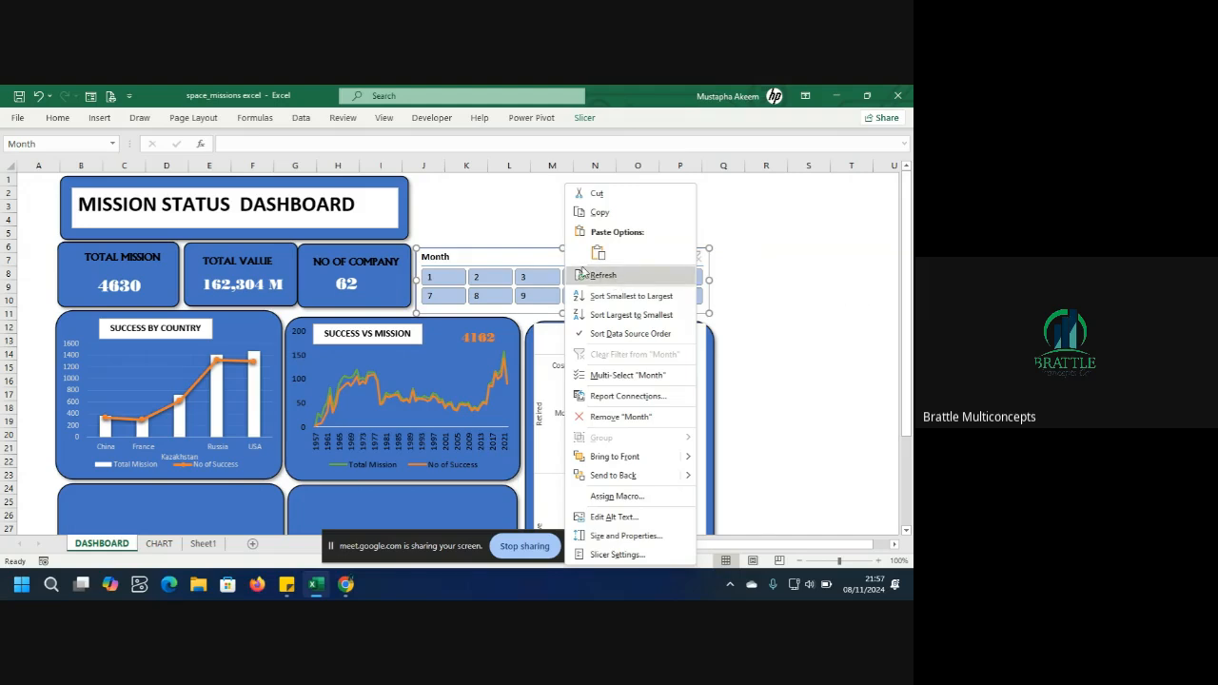
left_click(539, 257)
key("Delete")
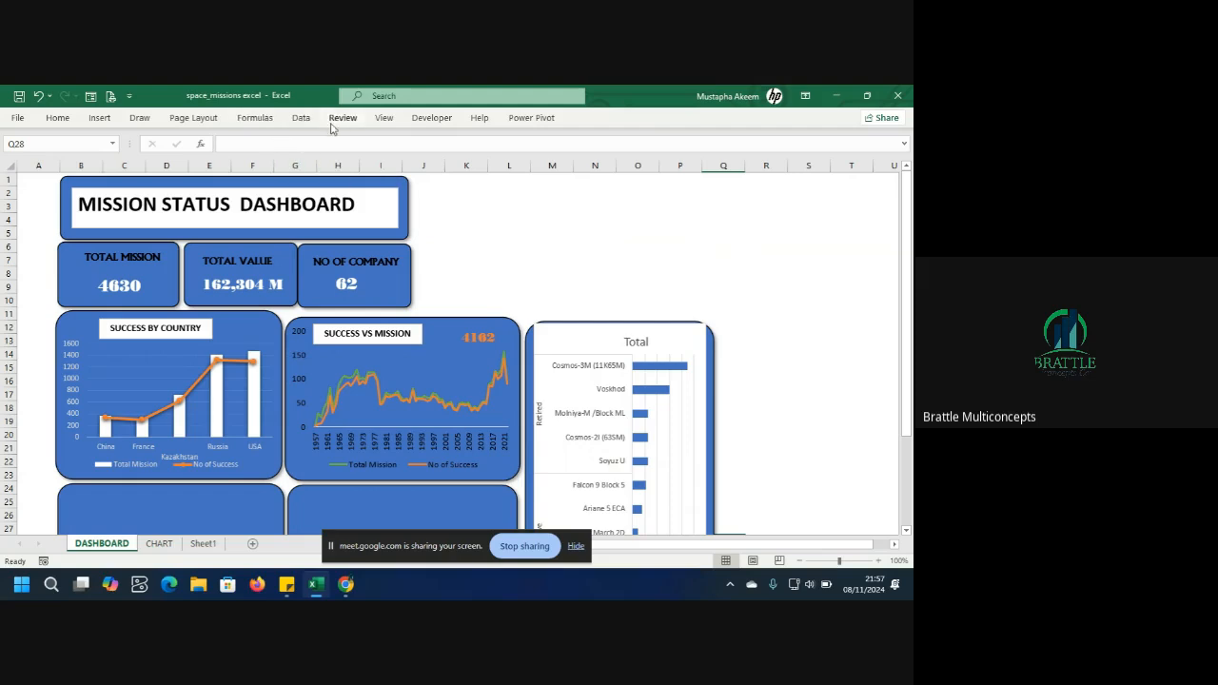
Insert a Month Name slicer connected to the Success by Country pivot chart.
left_click(238, 348)
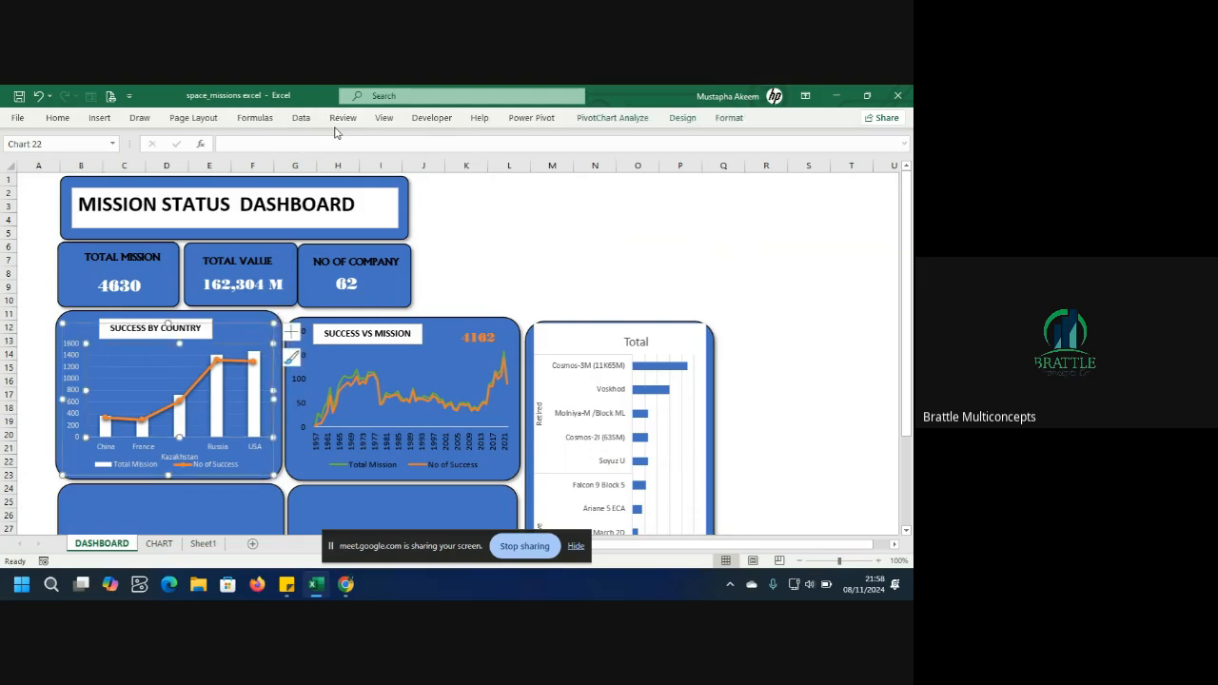
left_click(100, 118)
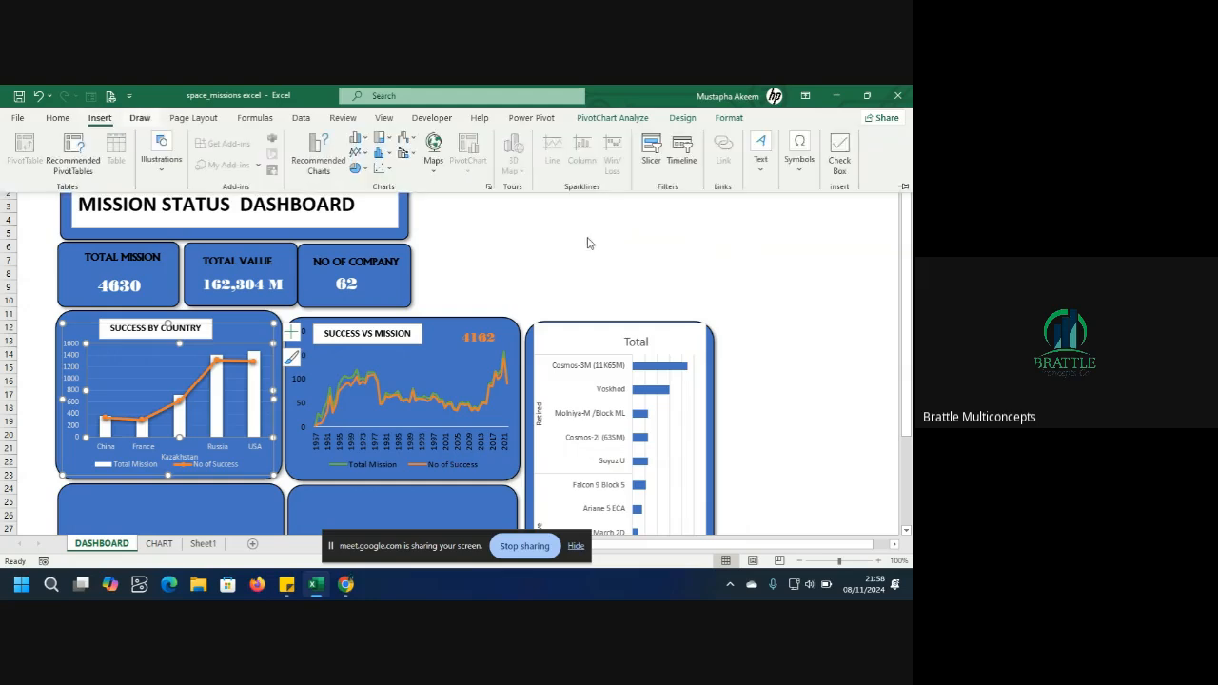
left_click(651, 152)
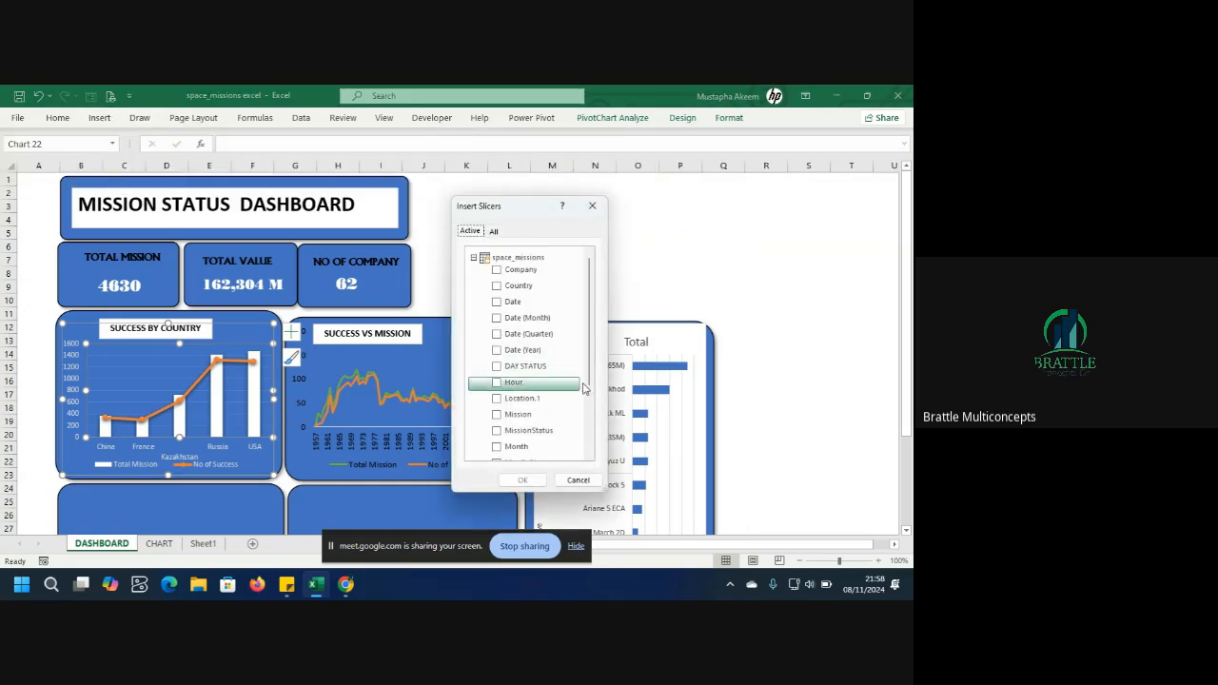
left_click_drag(589, 353, 590, 403)
left_click(546, 392)
left_click(496, 386)
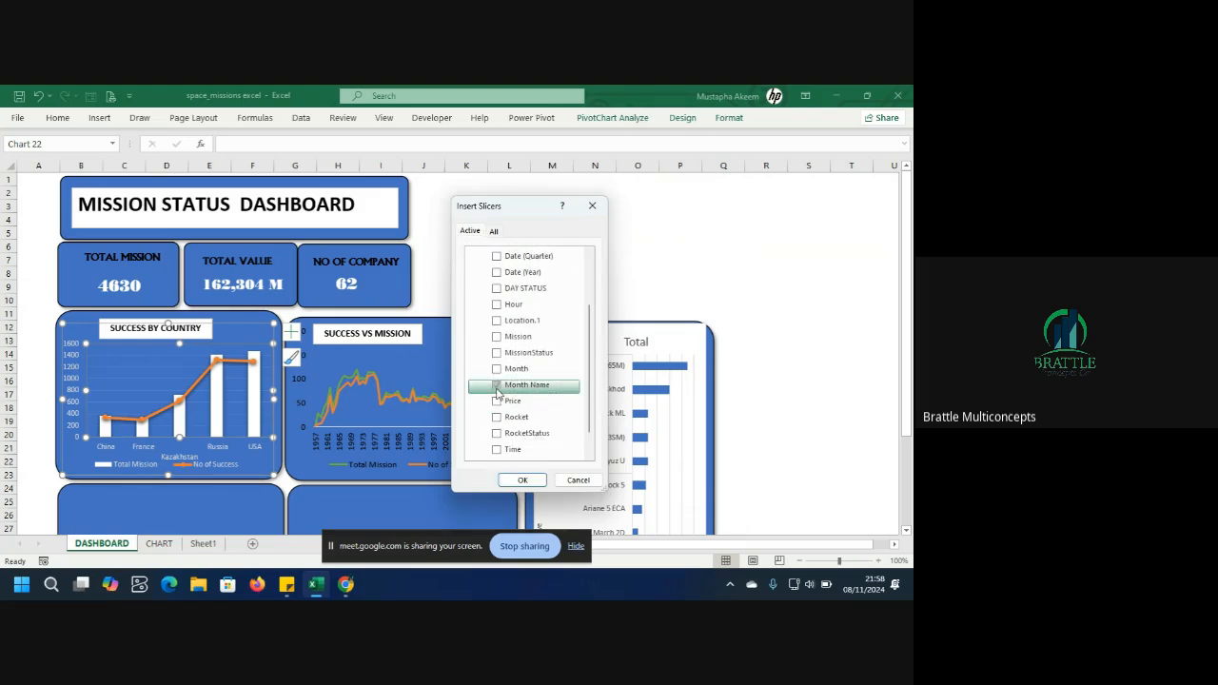
left_click(521, 481)
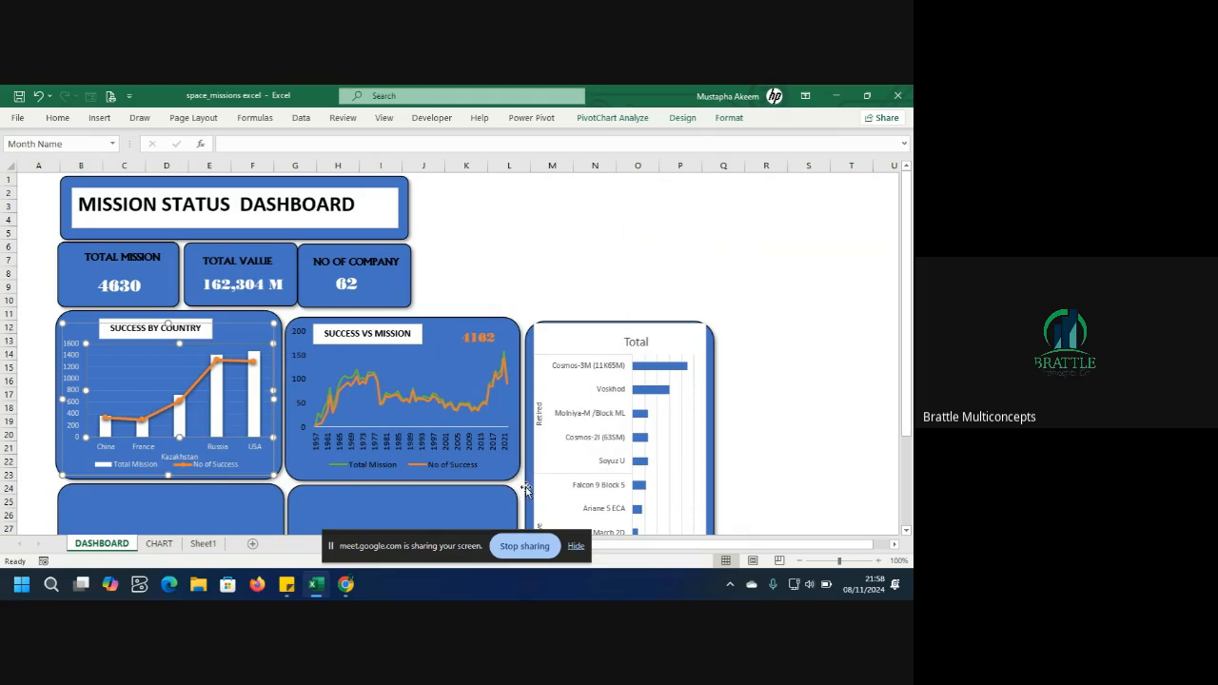
Move the Month Name slicer beside the KPI cards, shorten it and widen it to the rocket panel's edge.
left_click_drag(468, 275, 480, 244)
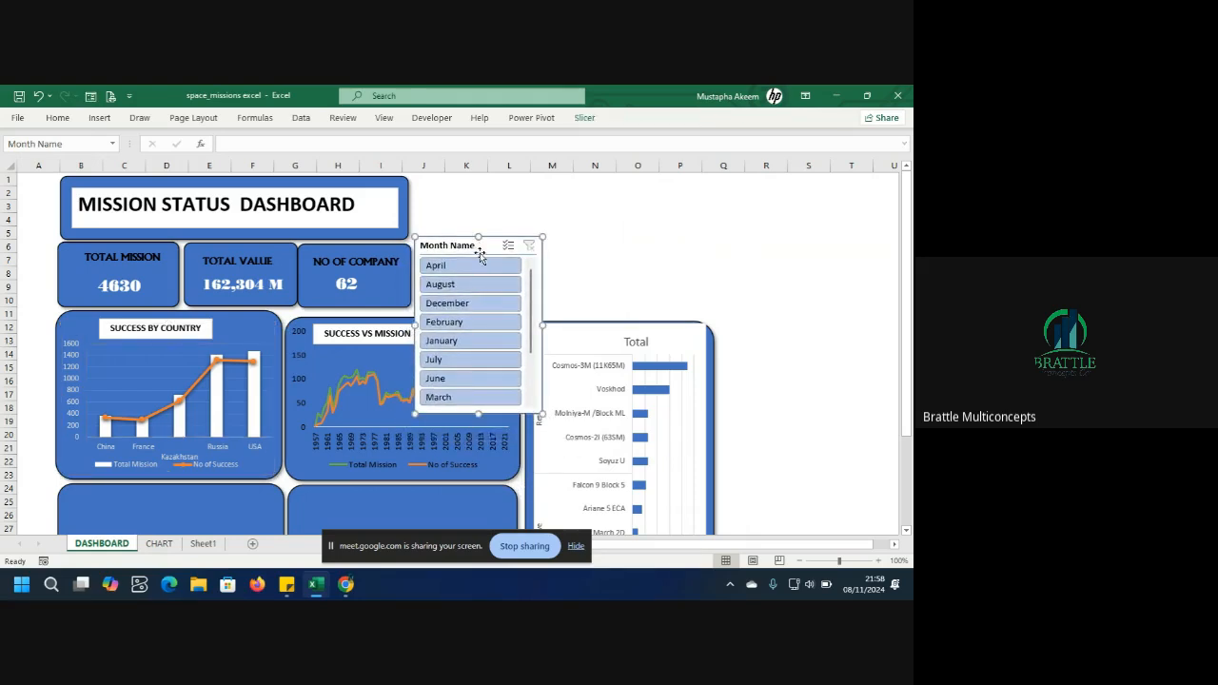
left_click_drag(478, 413, 502, 315)
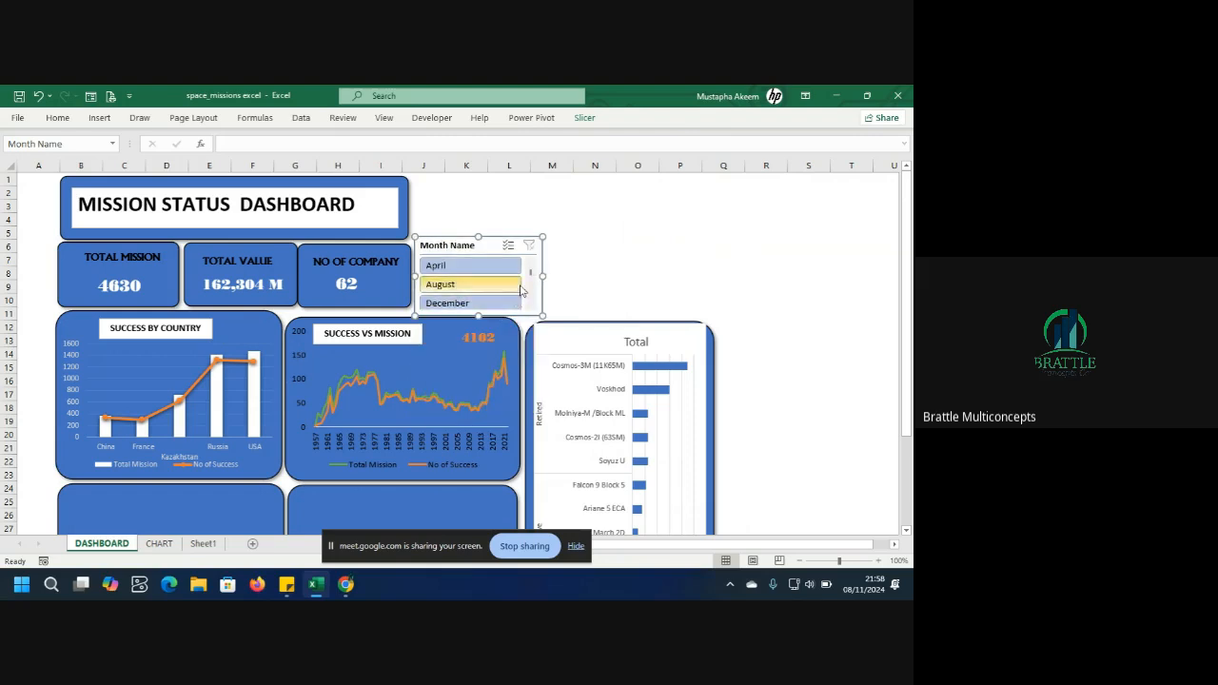
left_click_drag(542, 274, 714, 290)
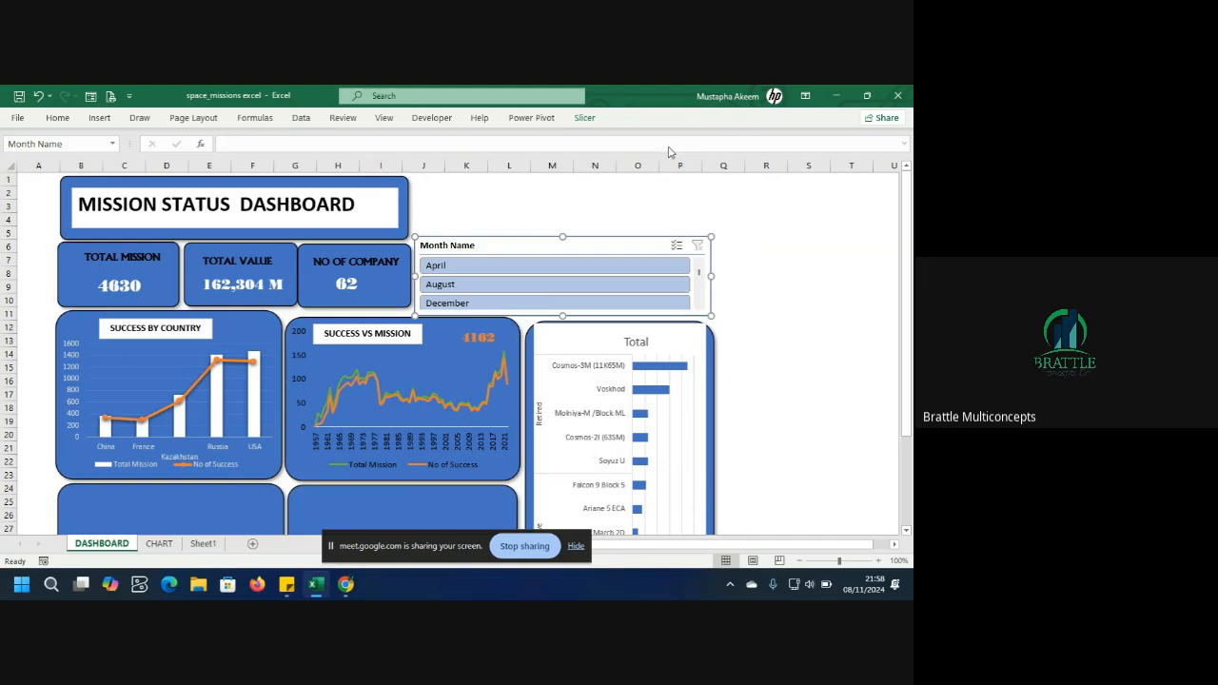
Set the Month Name slicer to 6 columns and nudge it slightly lower.
left_click(584, 118)
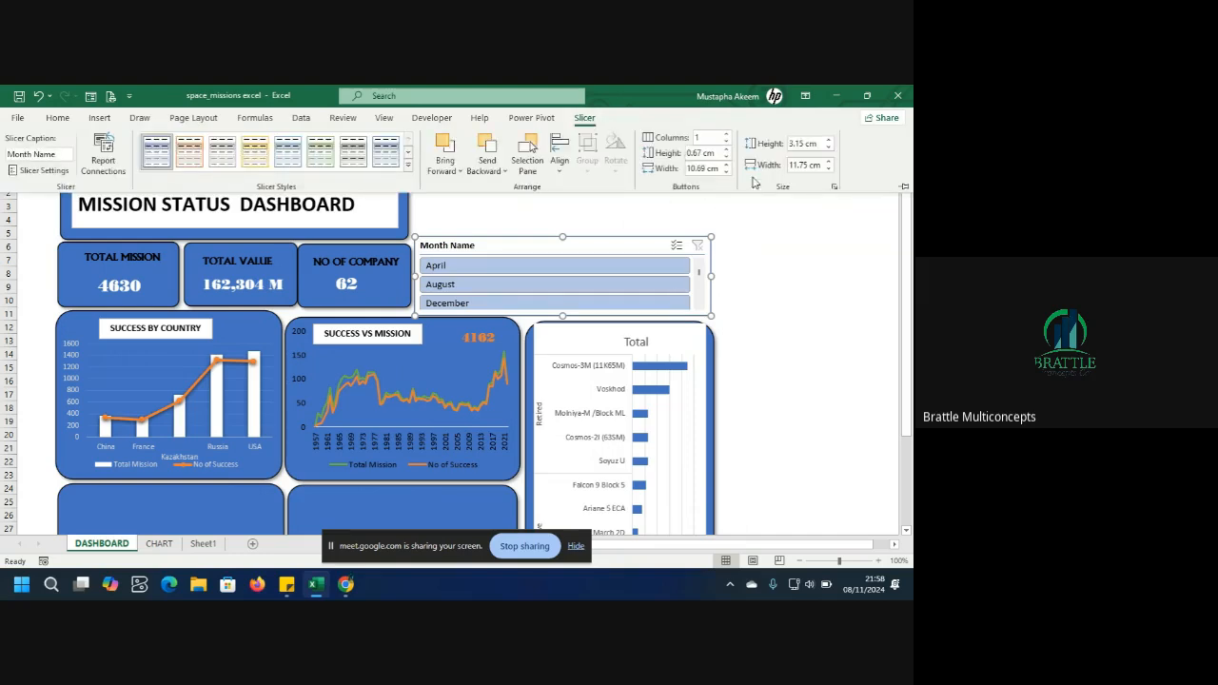
left_click(727, 136)
left_click(727, 137)
left_click(728, 136)
left_click(727, 136)
left_click(727, 136)
left_click(727, 136)
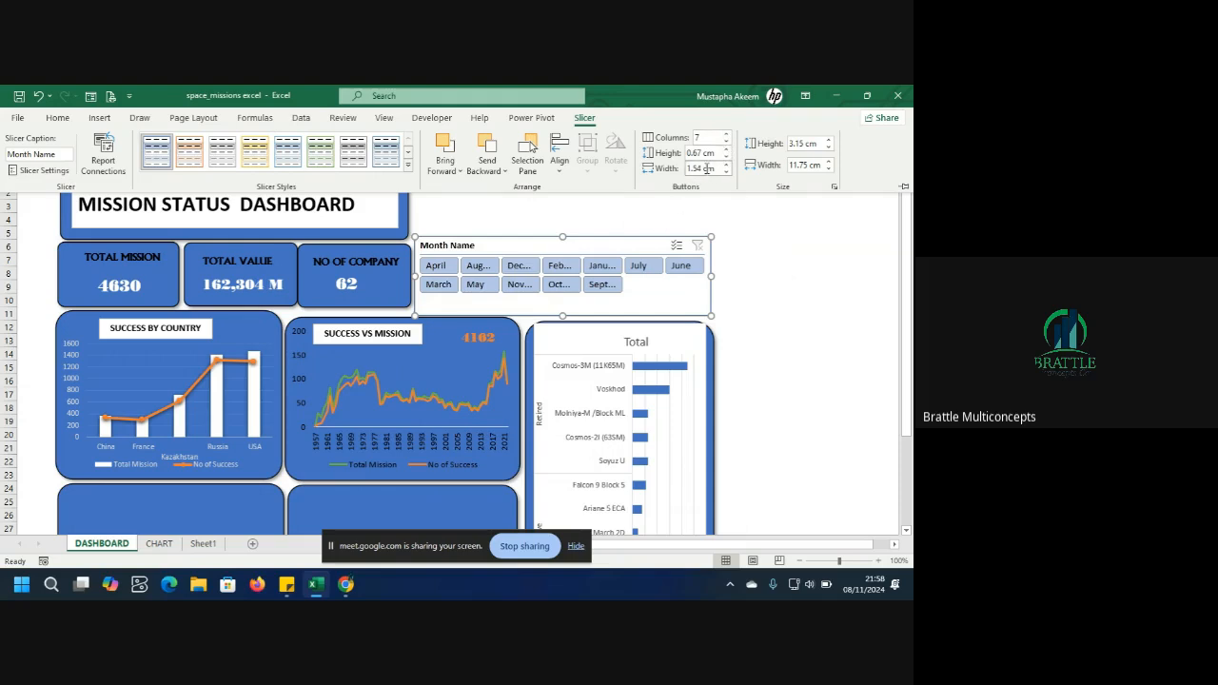
left_click(727, 143)
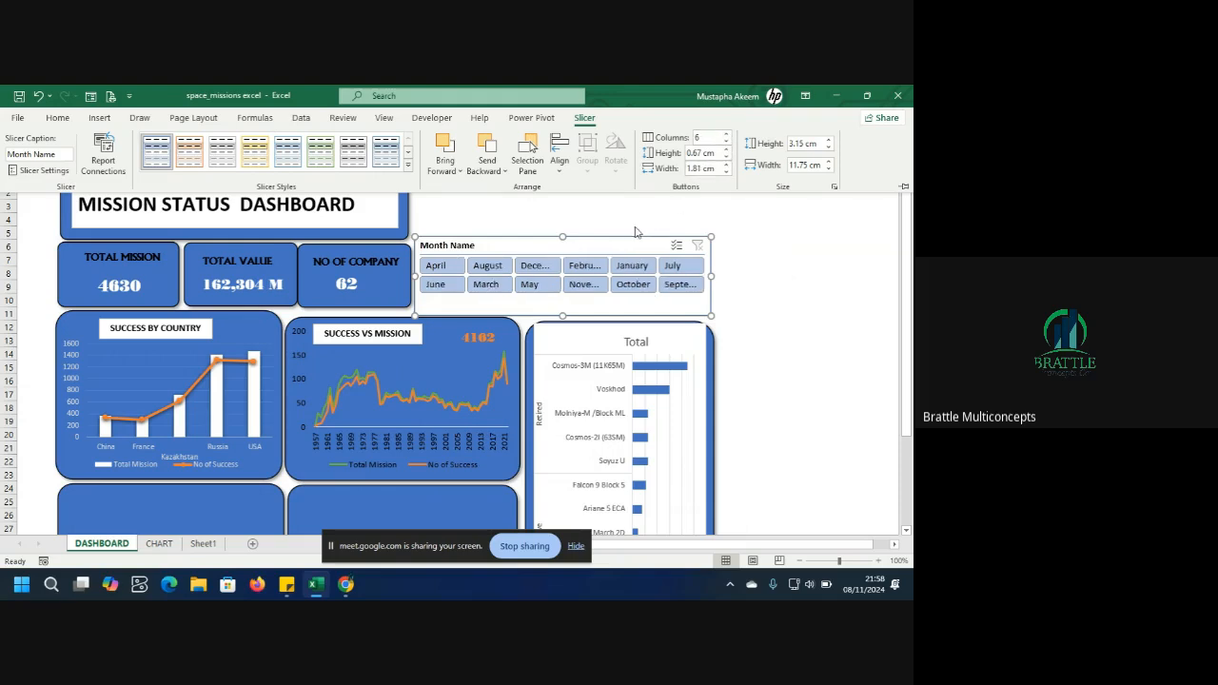
left_click(561, 237)
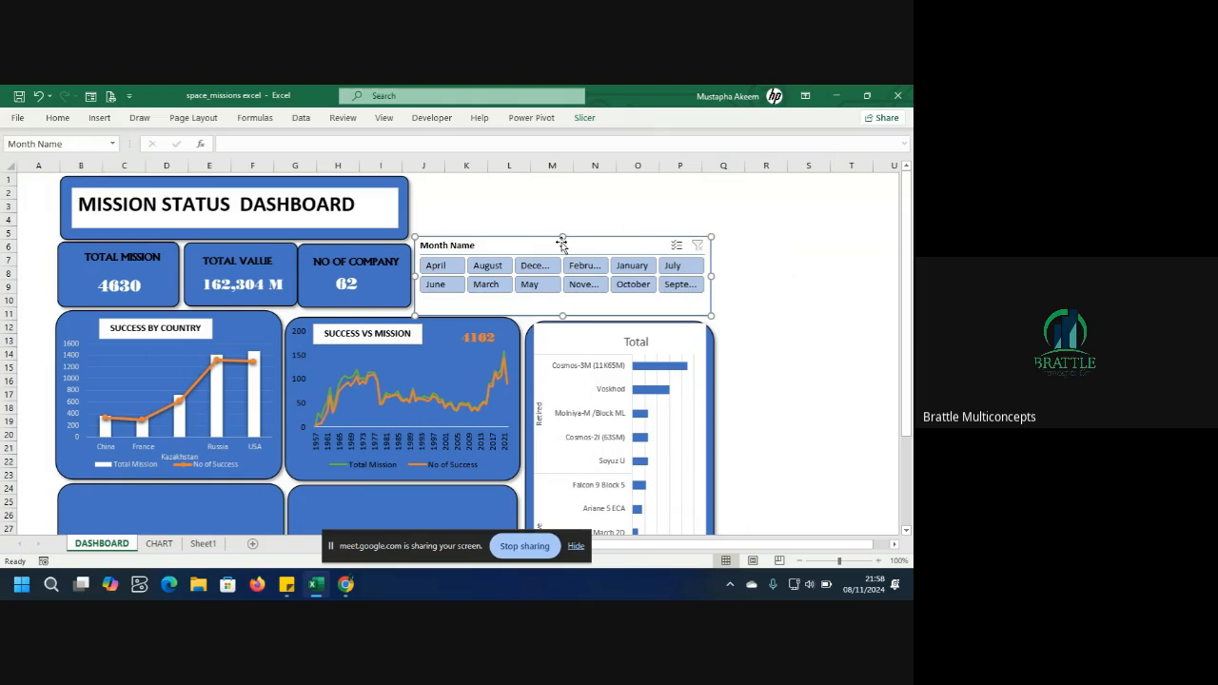
left_click_drag(562, 240, 564, 249)
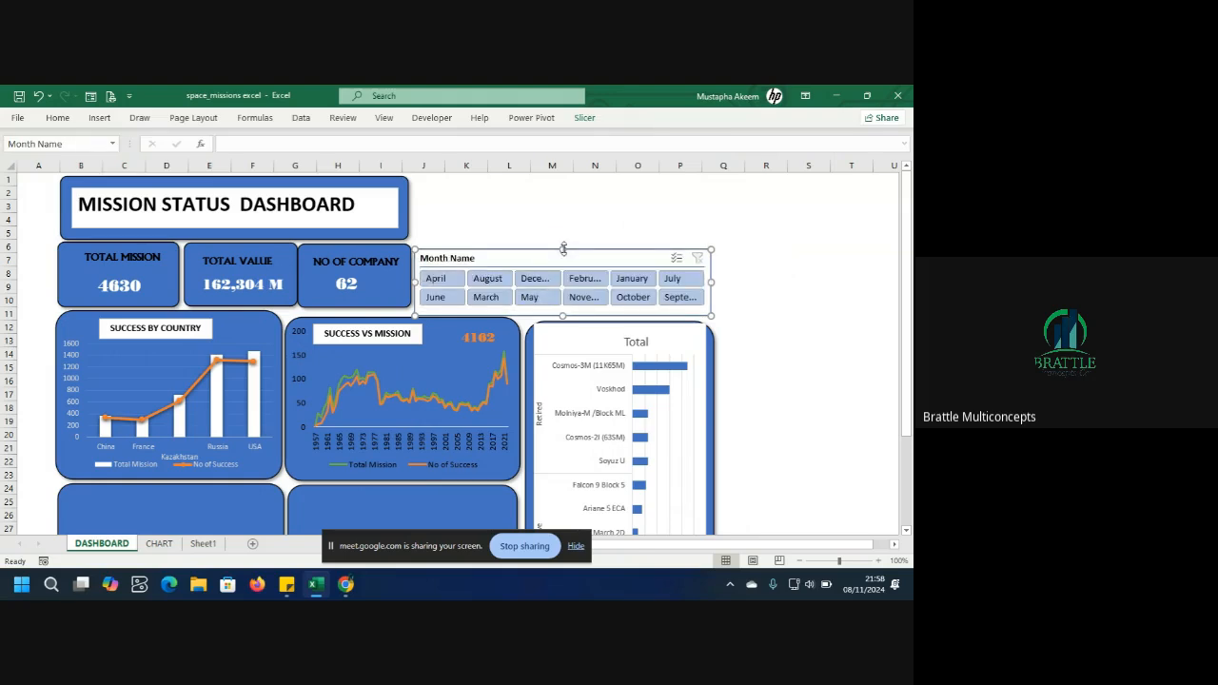
Test the slicer by filtering the chart to April, August, December and February in turn.
left_click(448, 278)
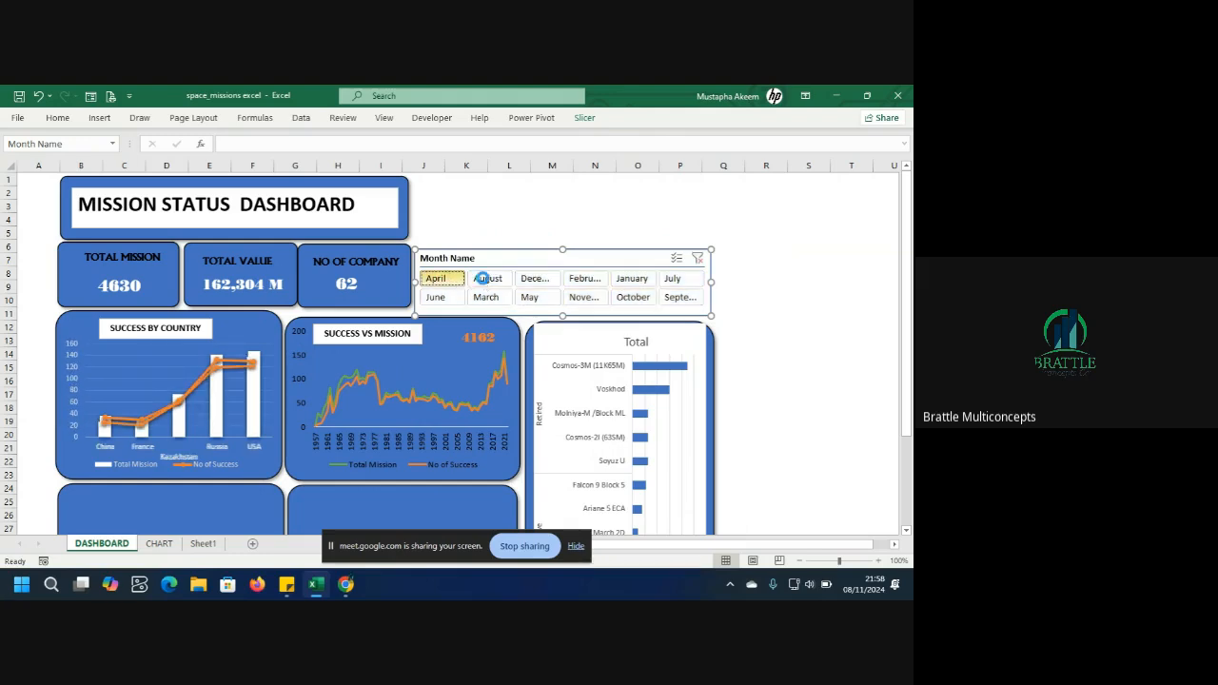
left_click(487, 278)
left_click(538, 280)
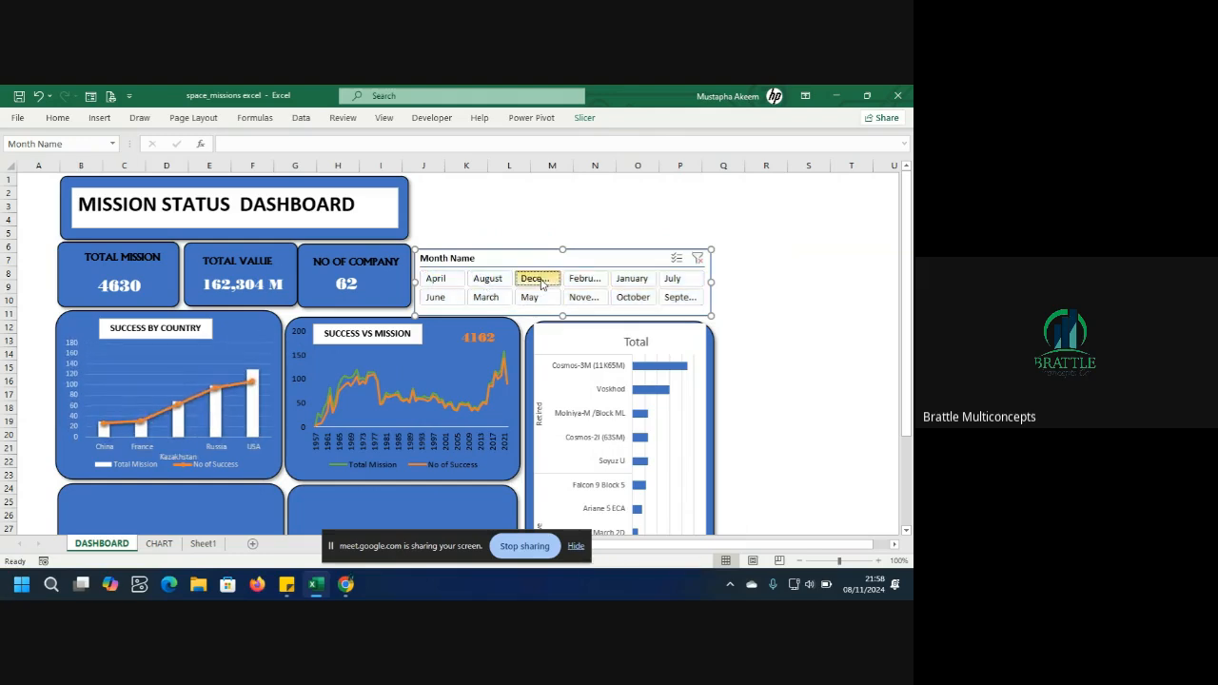
left_click(581, 282)
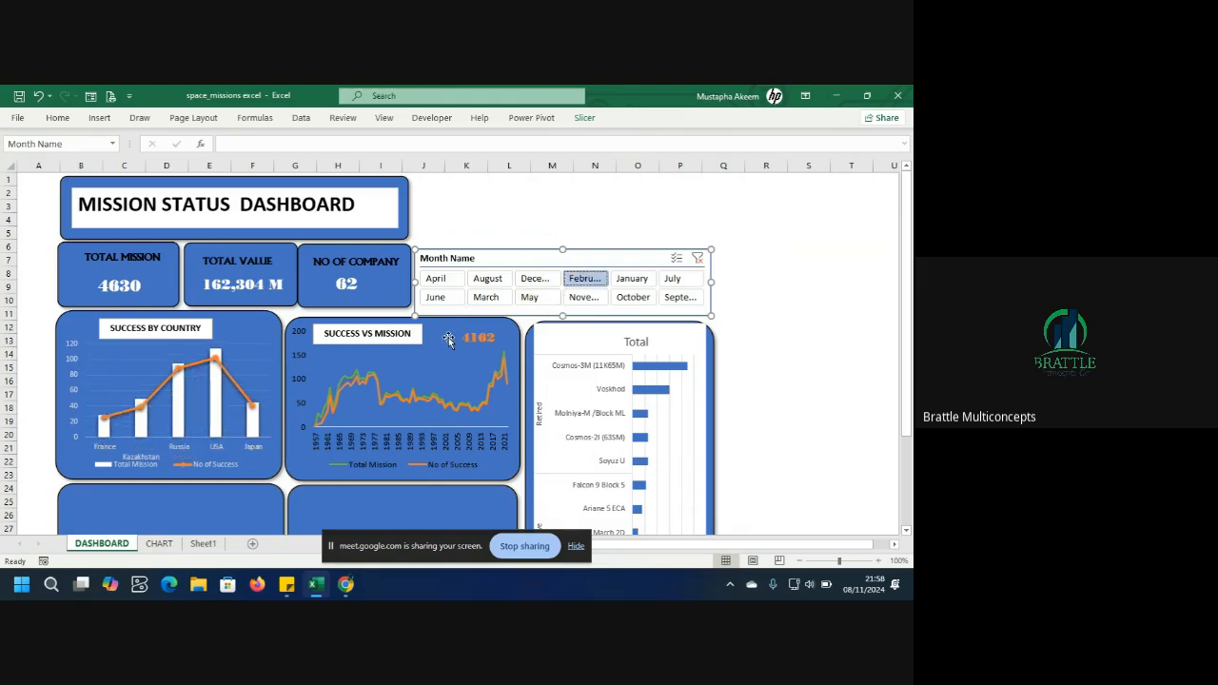
Connect the Month Name slicer to all remaining pivot tables, including PivotTable2, PivotTable4, PivotTable6 and the total mission trend table.
right_click(566, 259)
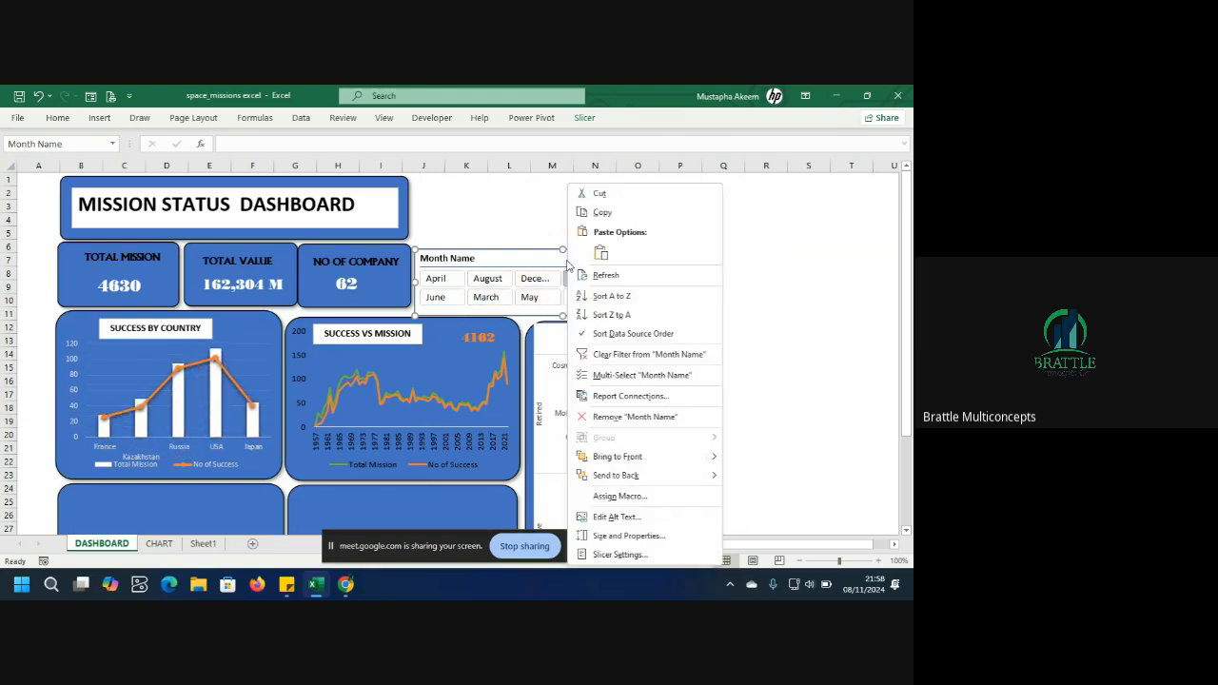
left_click(631, 396)
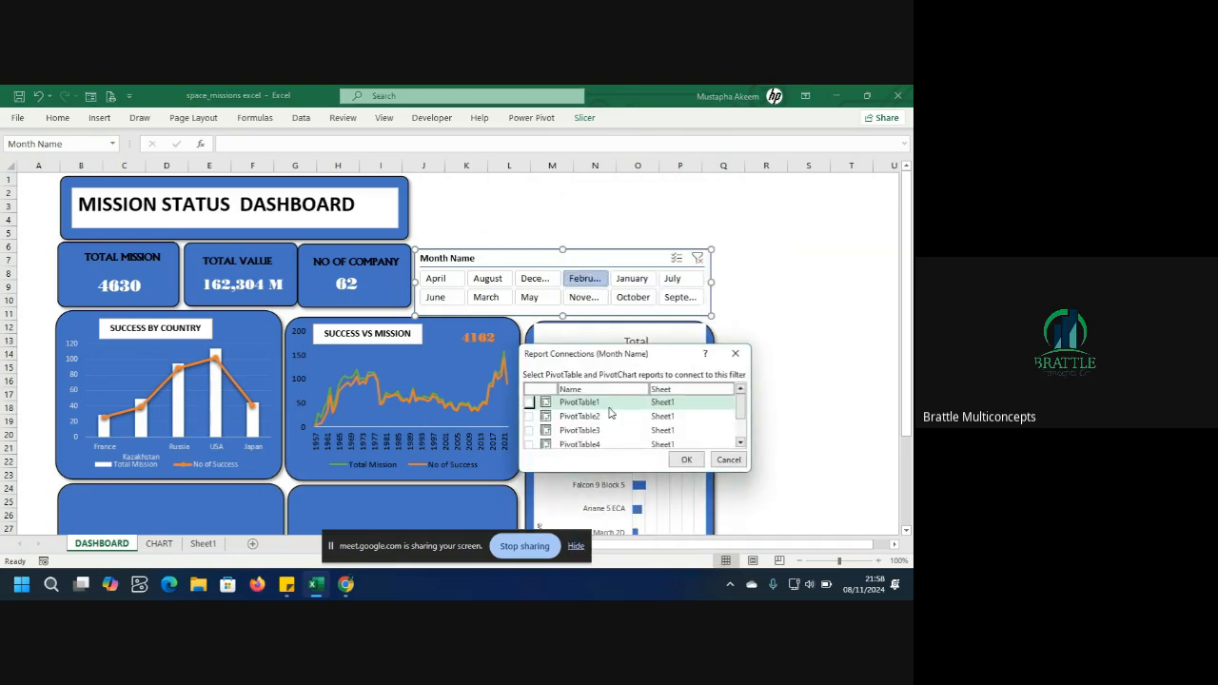
left_click(529, 416)
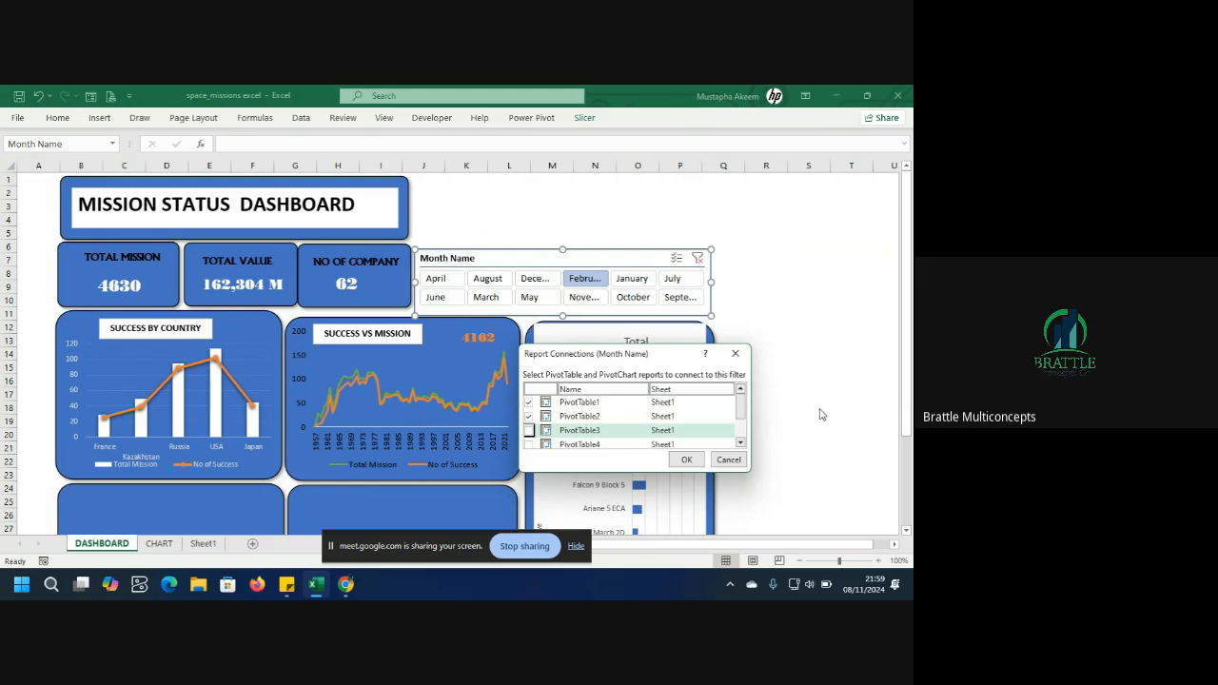
scroll(739, 411, "down", 2)
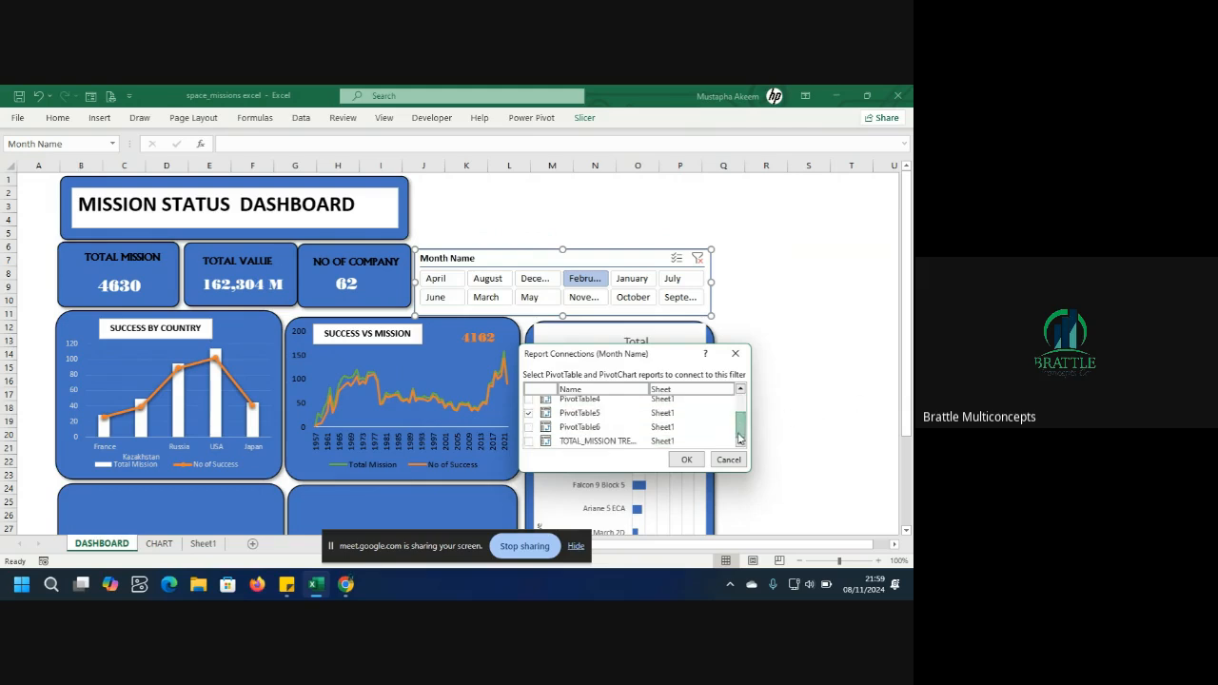
left_click(529, 400)
left_click(530, 427)
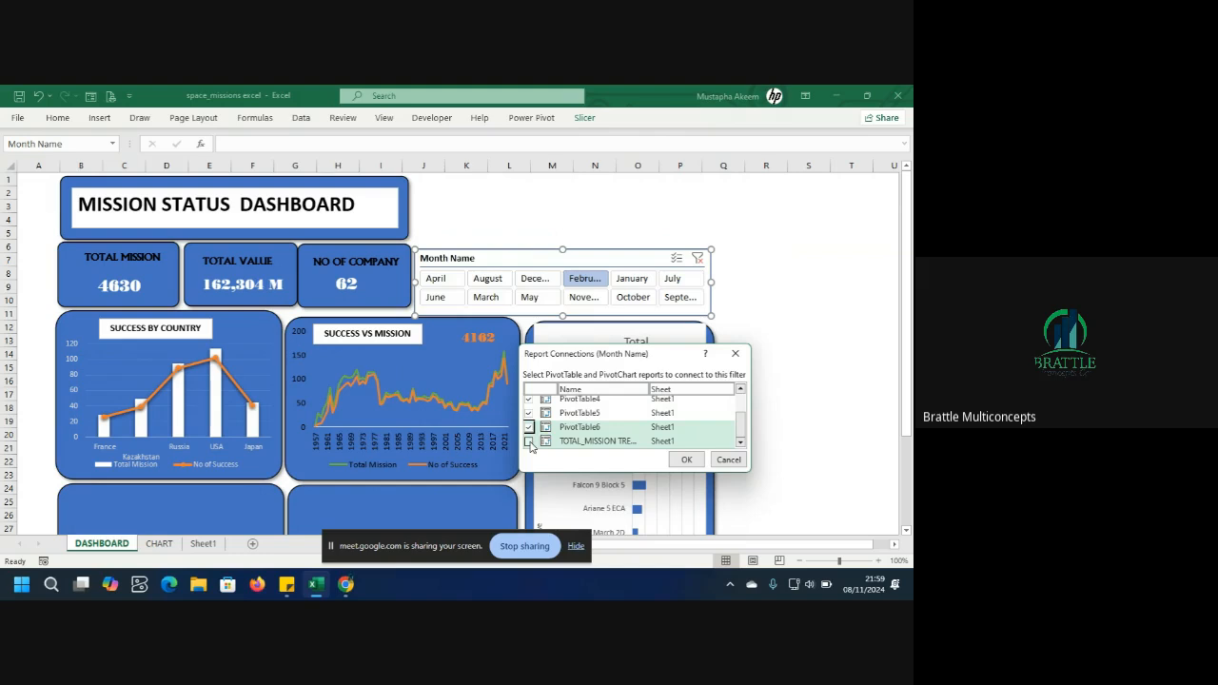
left_click(529, 441)
left_click(686, 460)
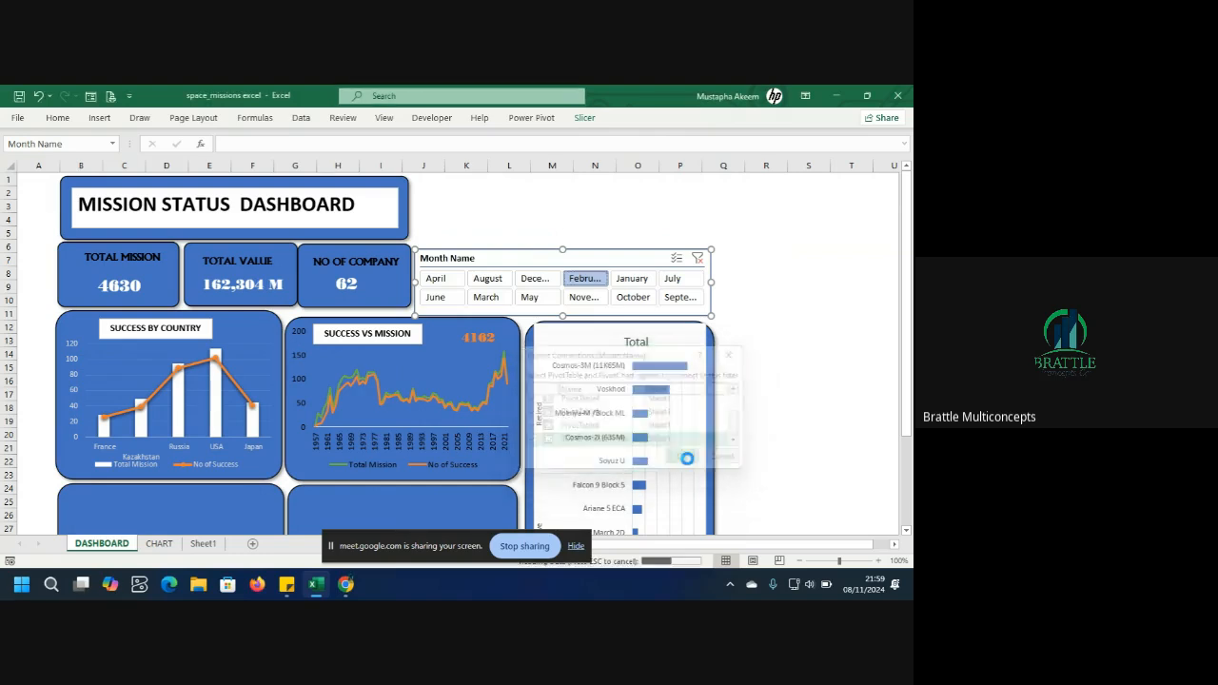
Test the slicer by filtering April, August, December, February, January and July in turn, then clear the filter.
left_click(435, 278)
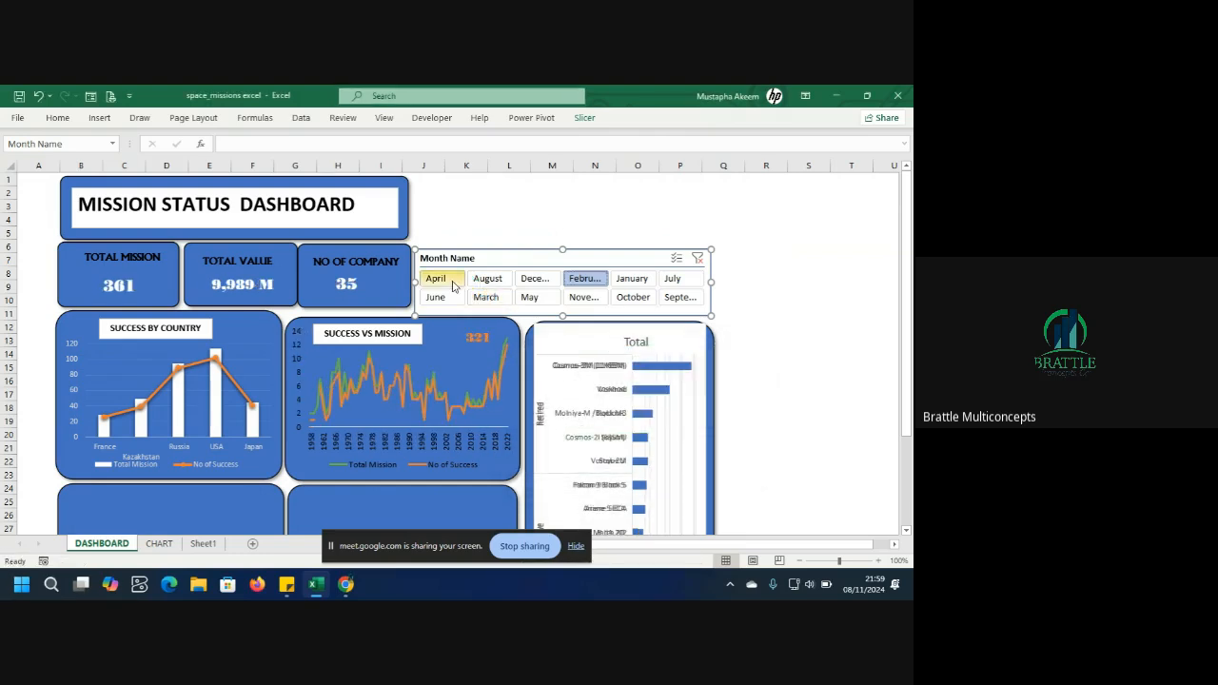
left_click(484, 282)
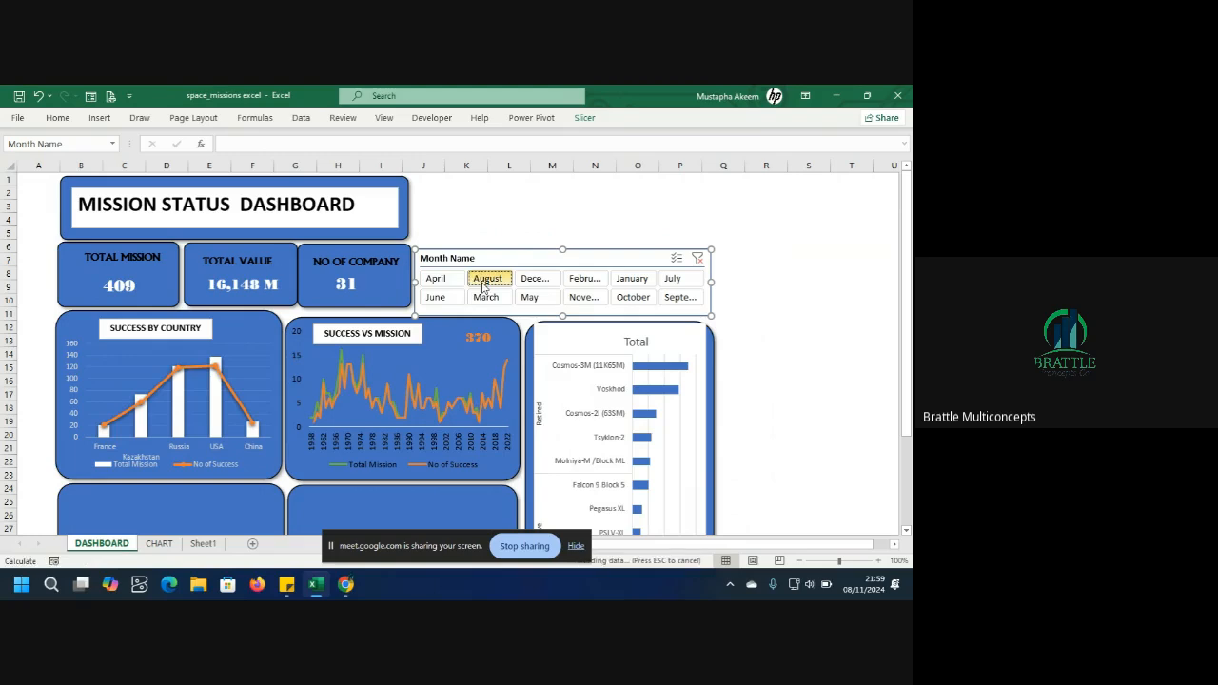
left_click(529, 282)
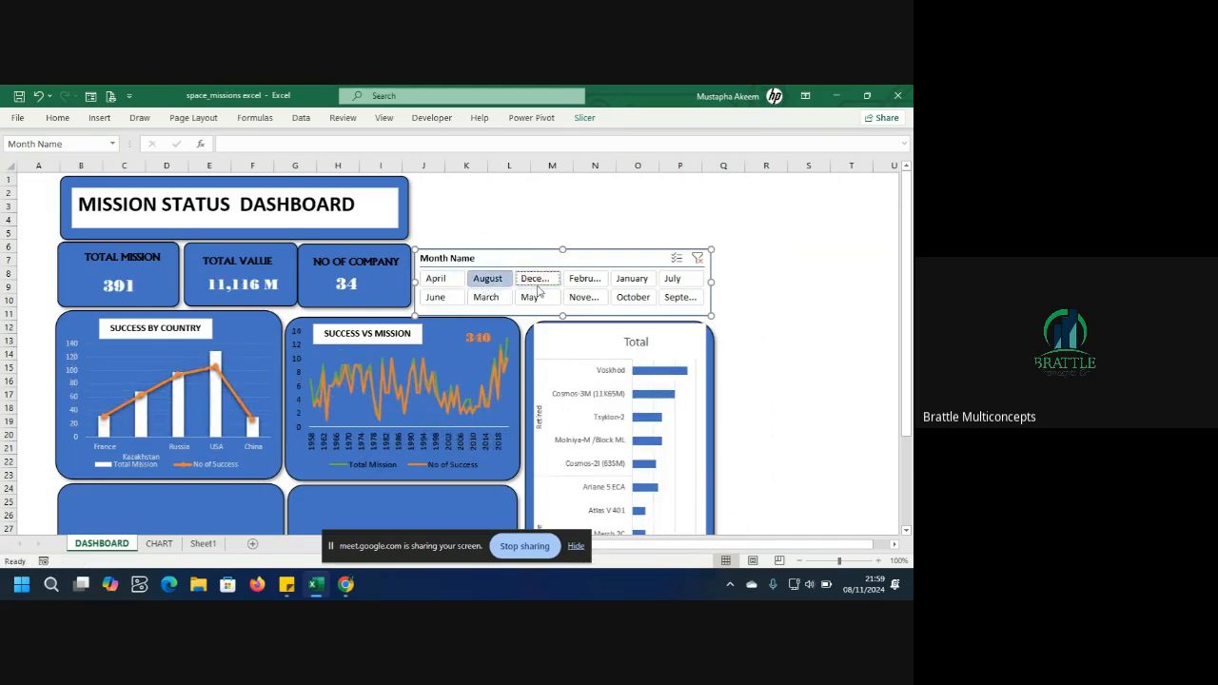
left_click(585, 282)
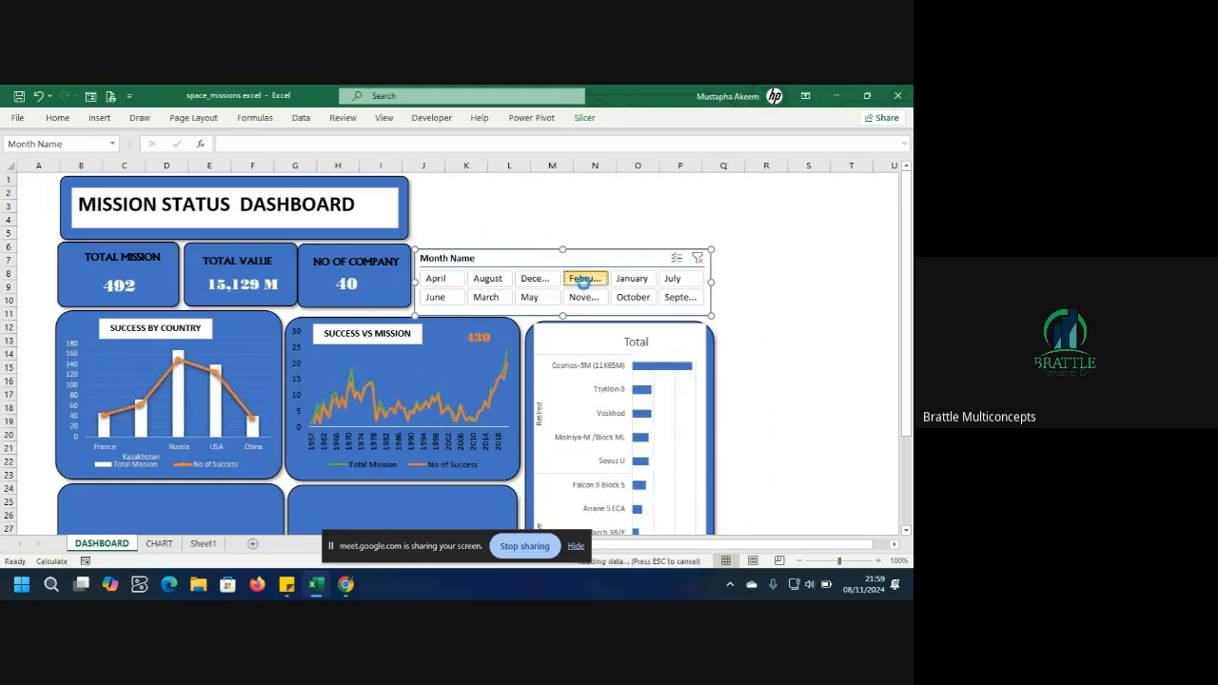
left_click(635, 279)
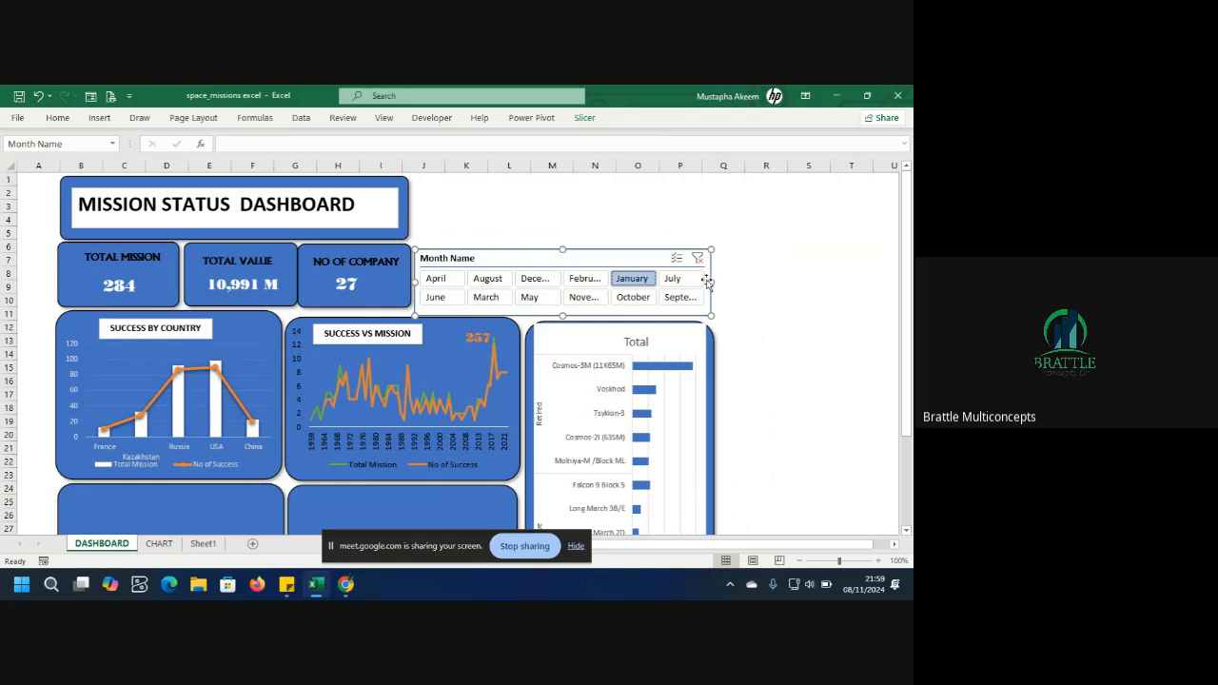
left_click(677, 286)
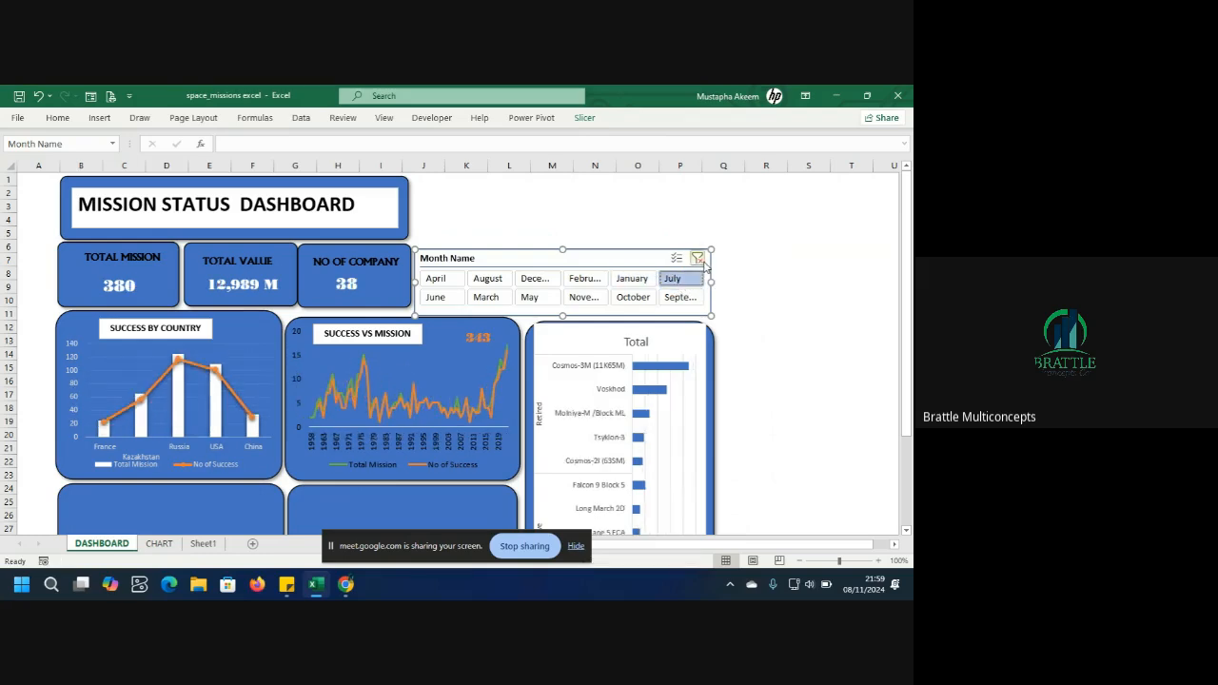
left_click(698, 259)
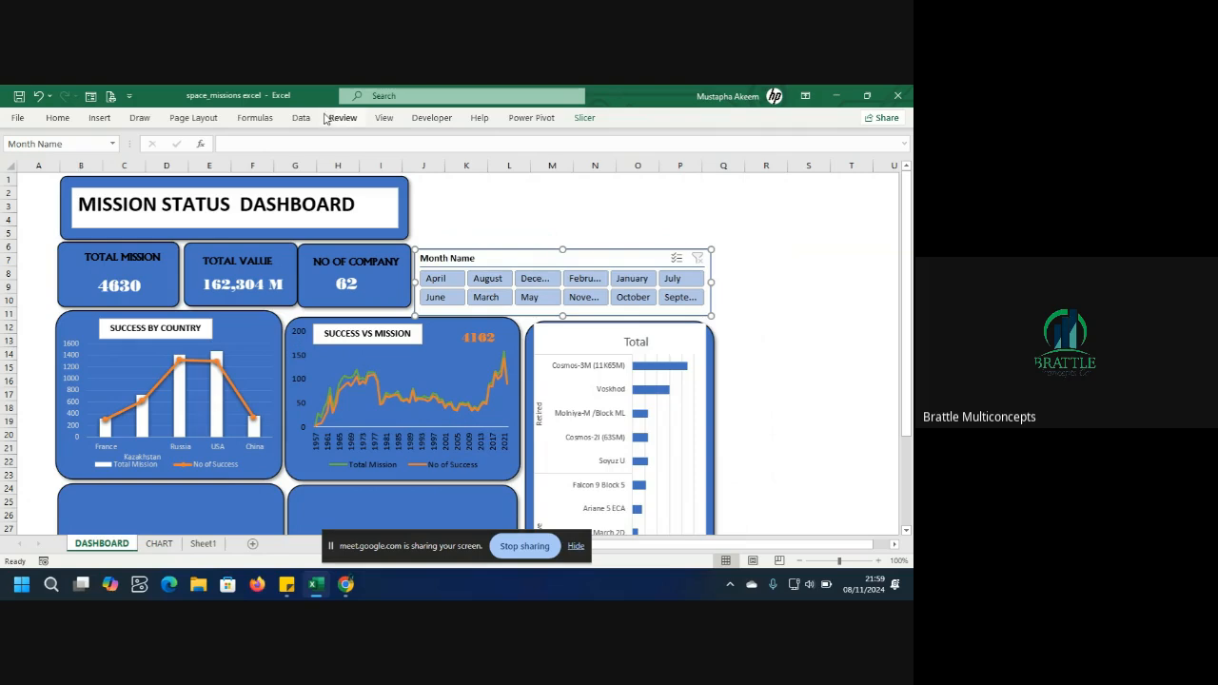
left_click(100, 118)
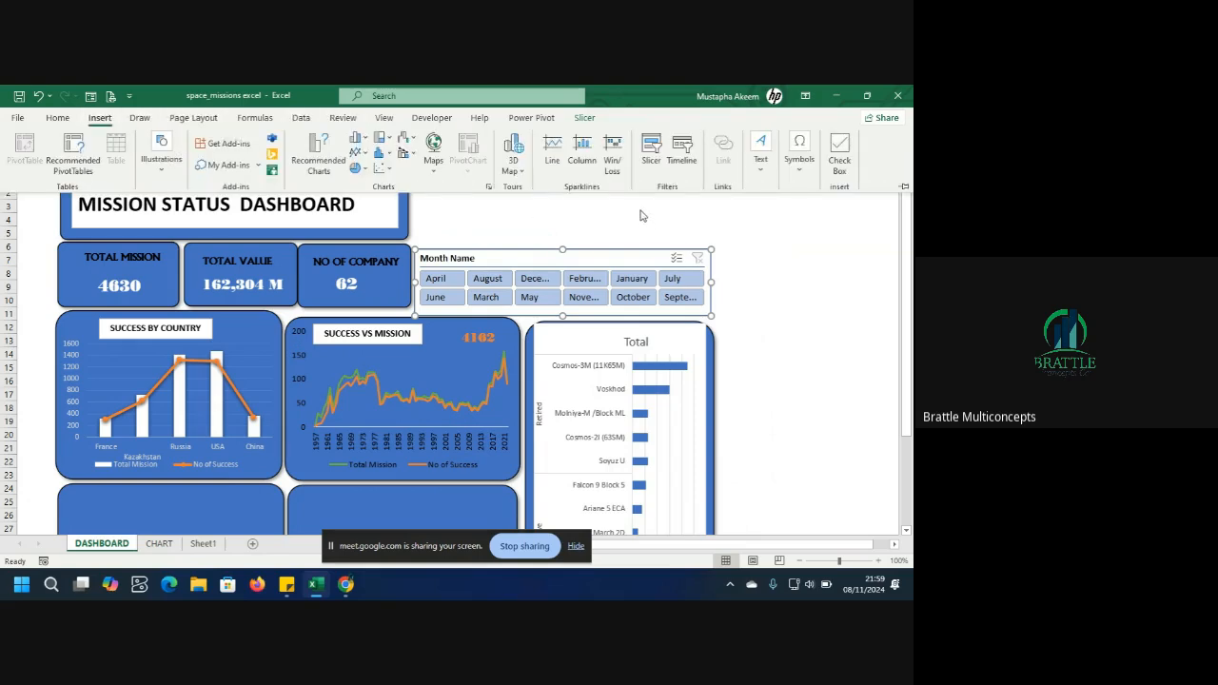
left_click(672, 157)
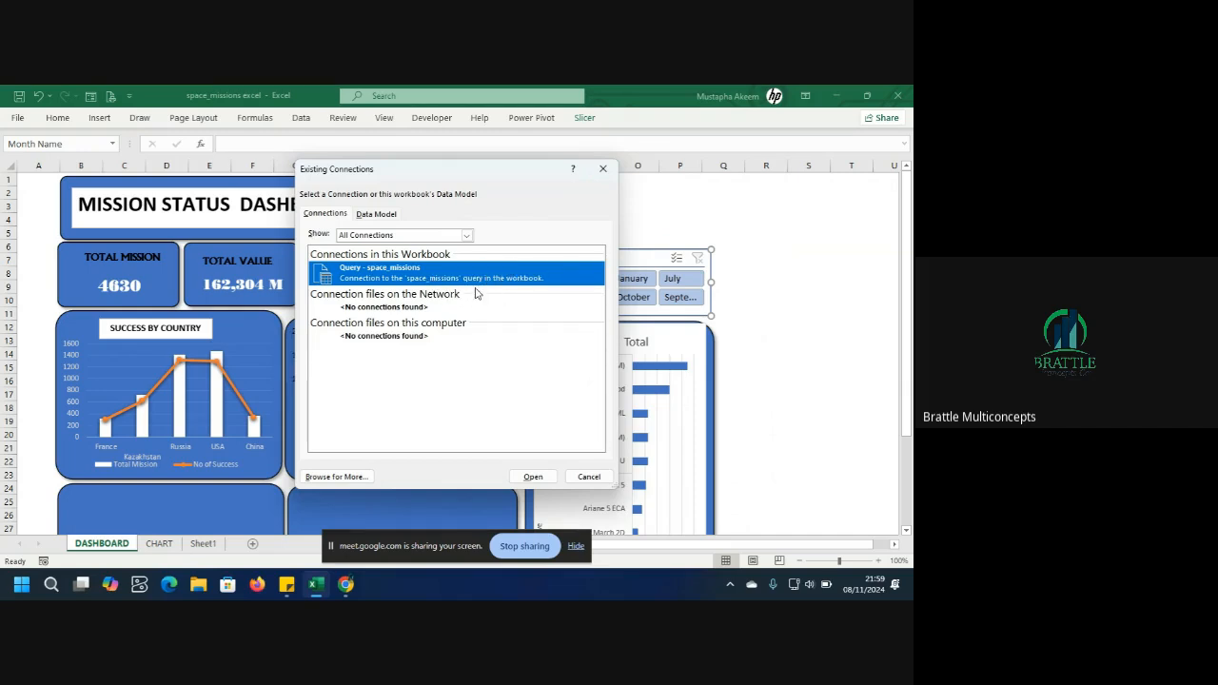
left_click(602, 169)
left_click(99, 118)
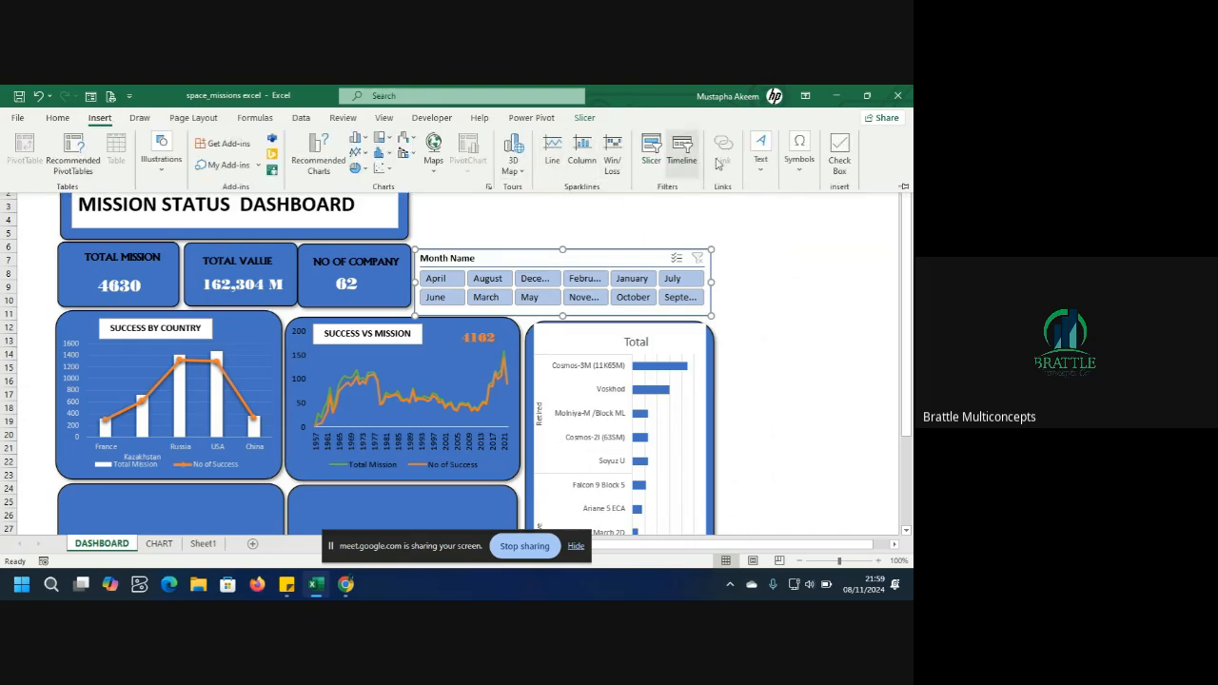
left_click(651, 155)
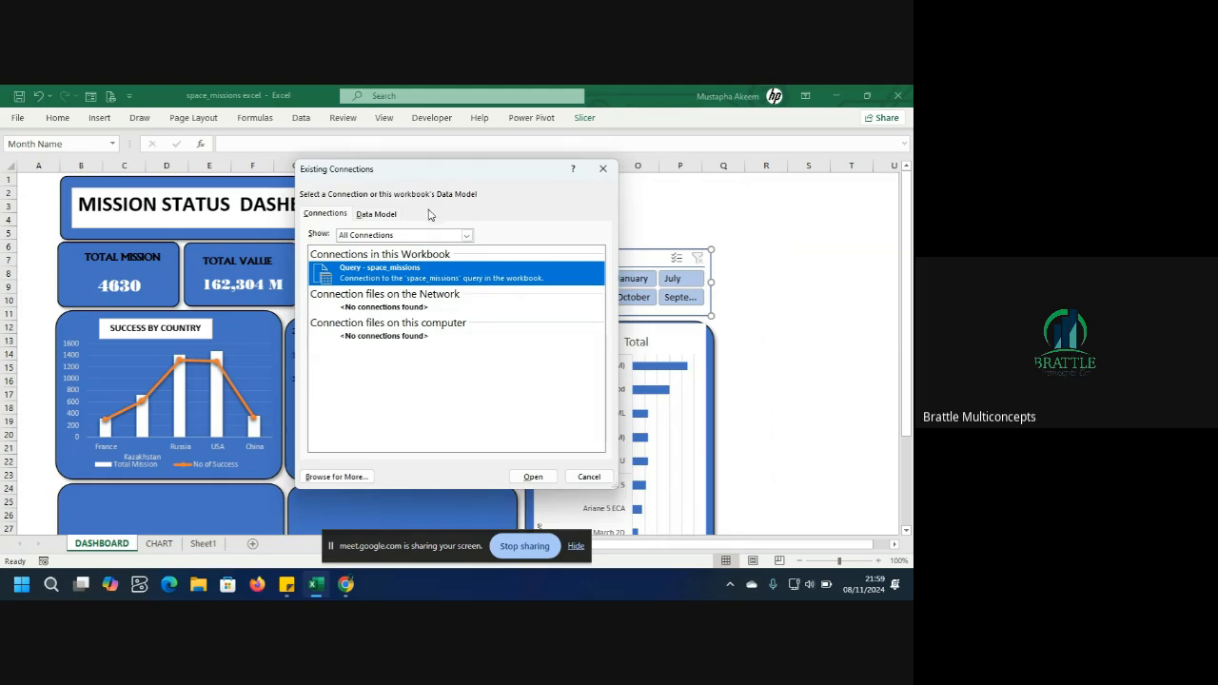
left_click(602, 168)
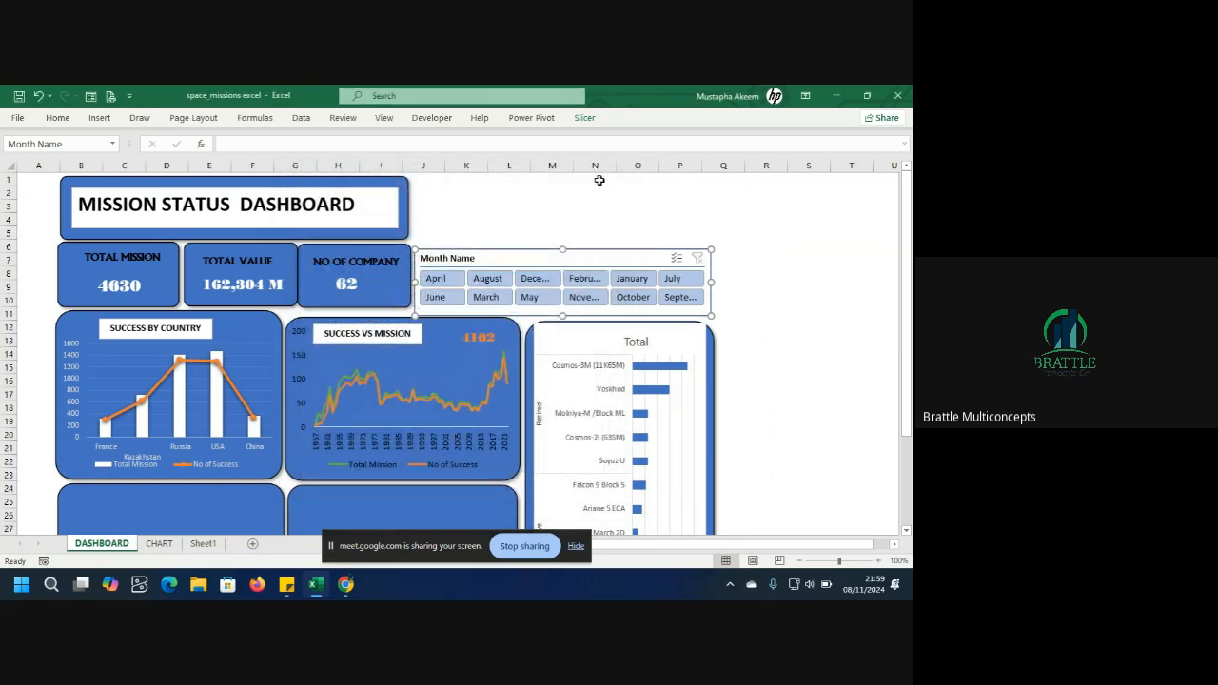
Select the Success vs Mission pivot chart and insert a timeline for the Time field.
left_click(390, 288)
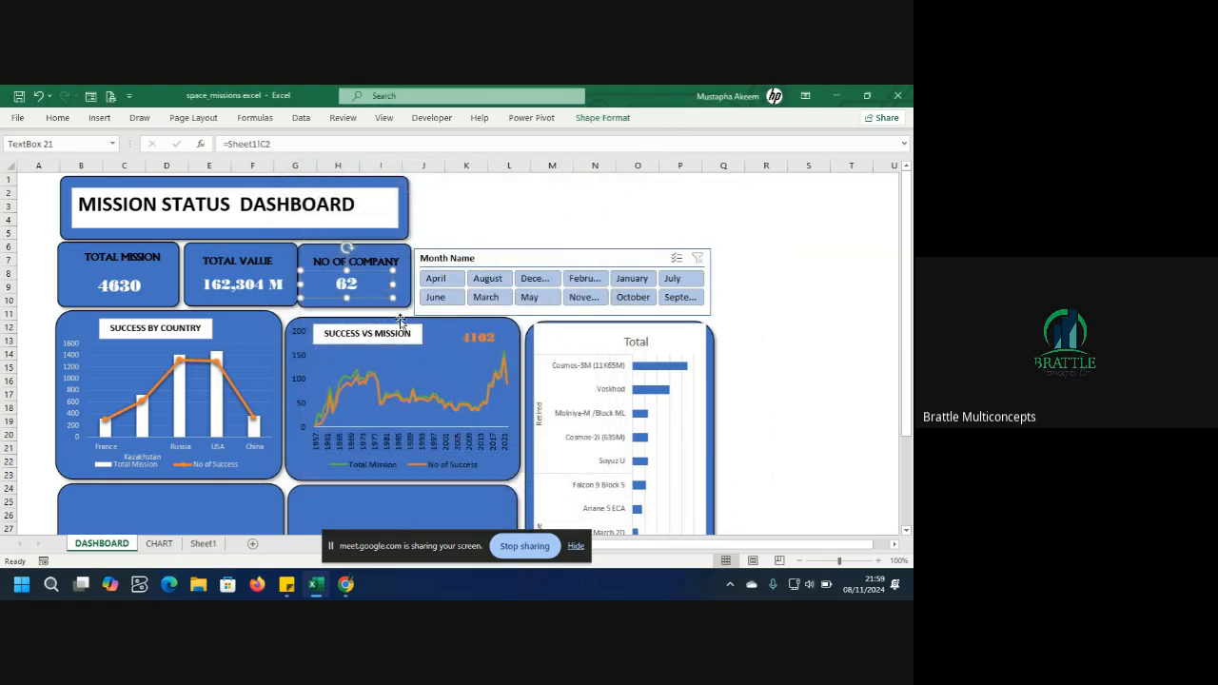
left_click(434, 374)
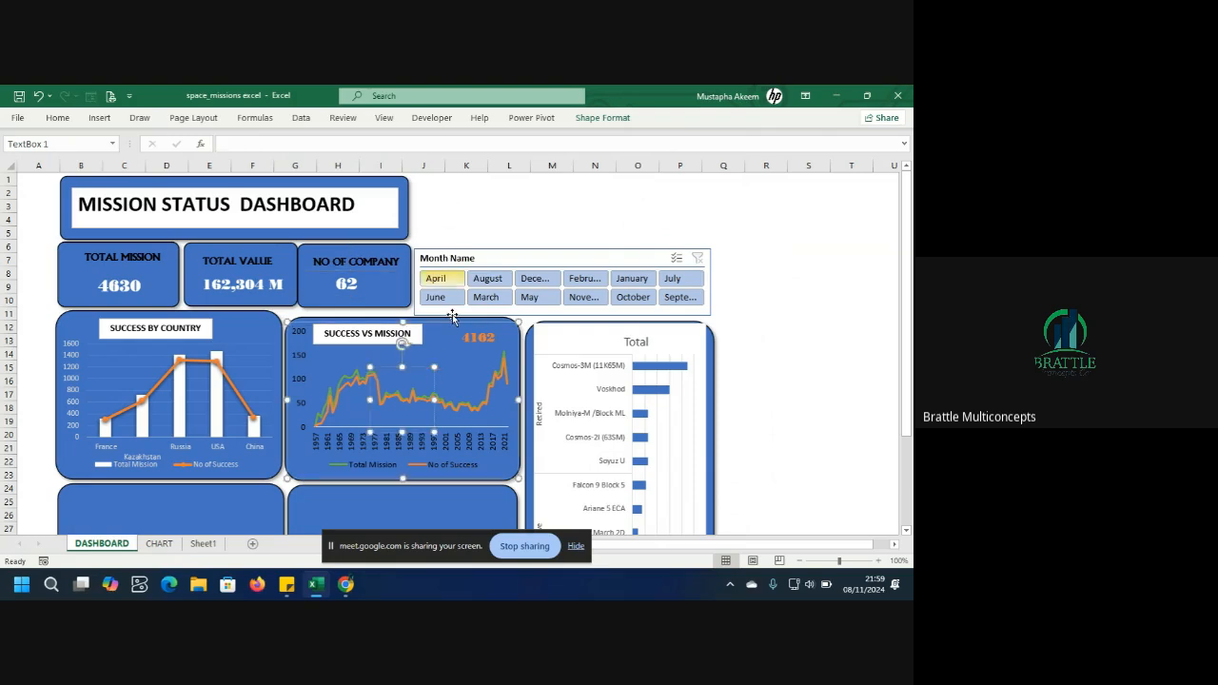
left_click(452, 376)
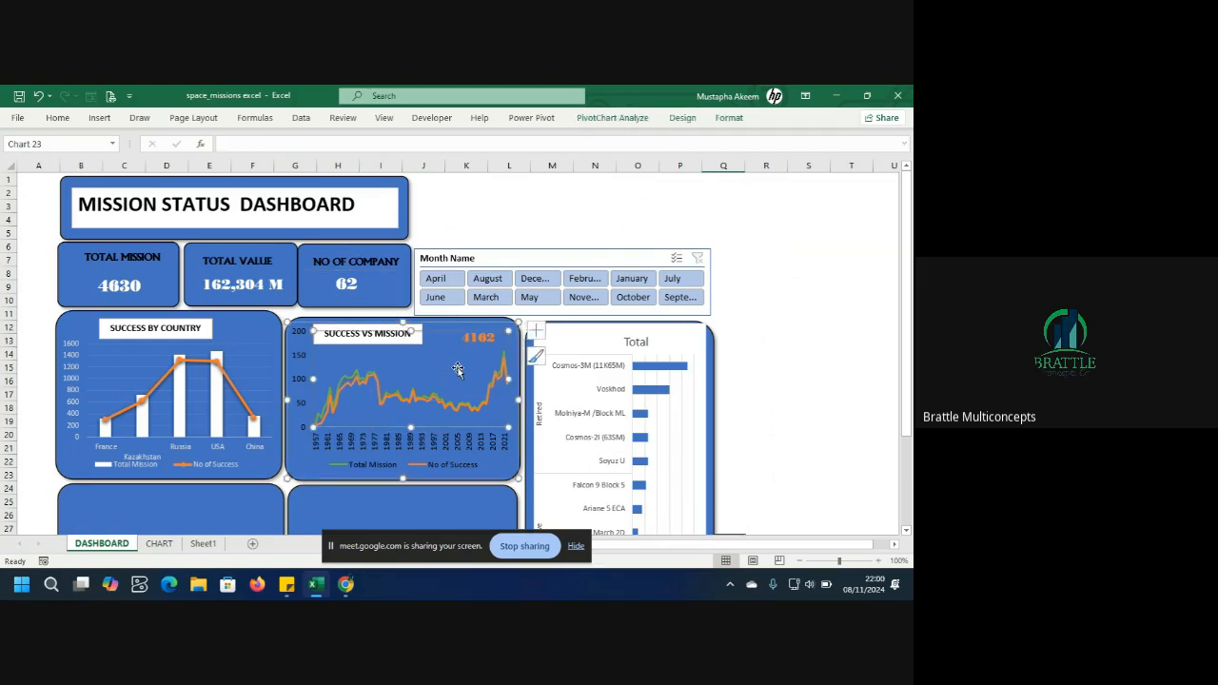
left_click(447, 403)
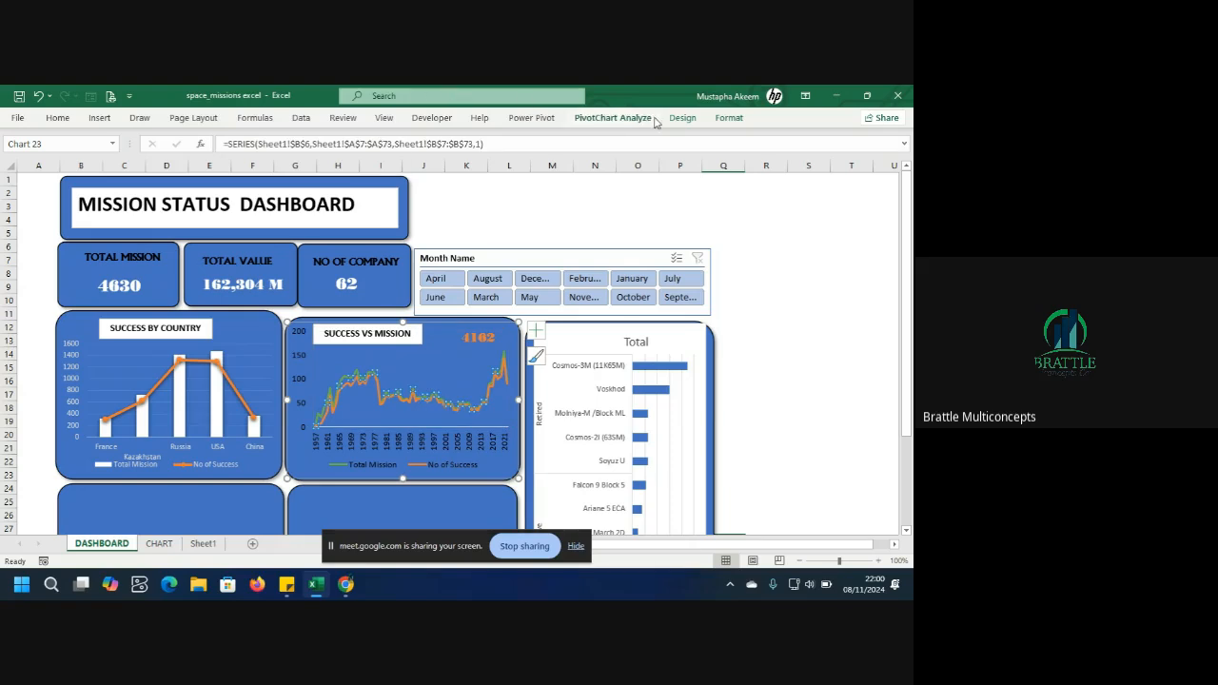
left_click(101, 118)
left_click(683, 164)
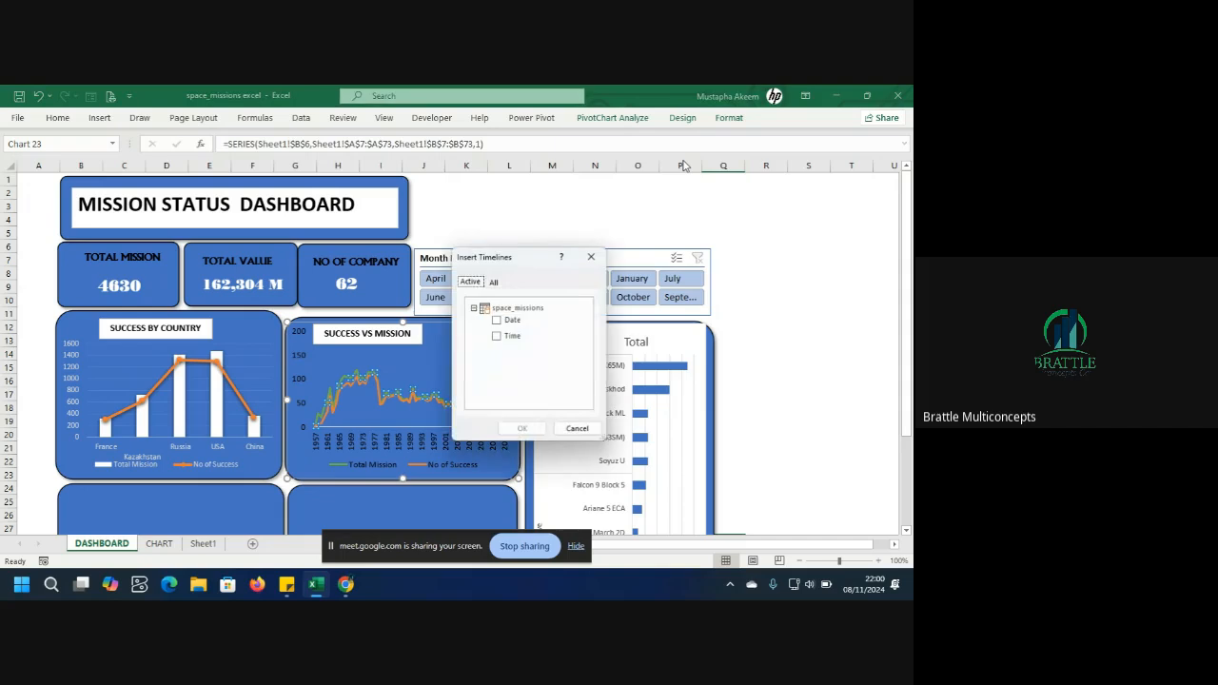
left_click_drag(516, 267, 525, 225)
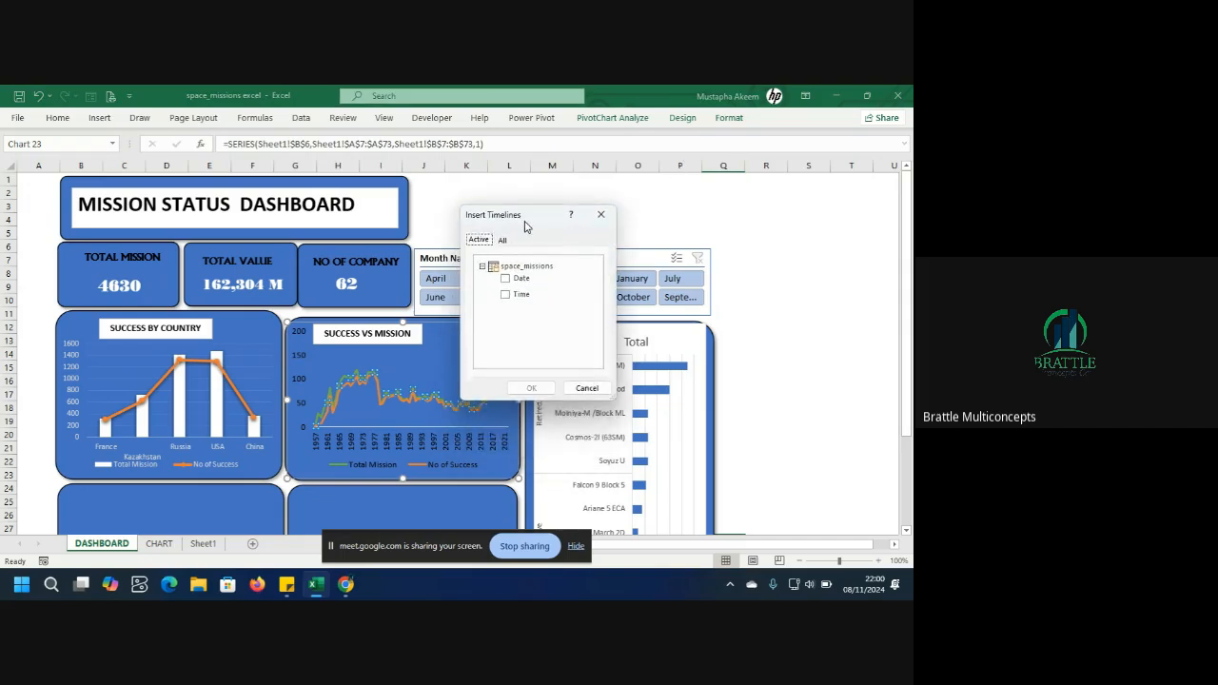
left_click(505, 295)
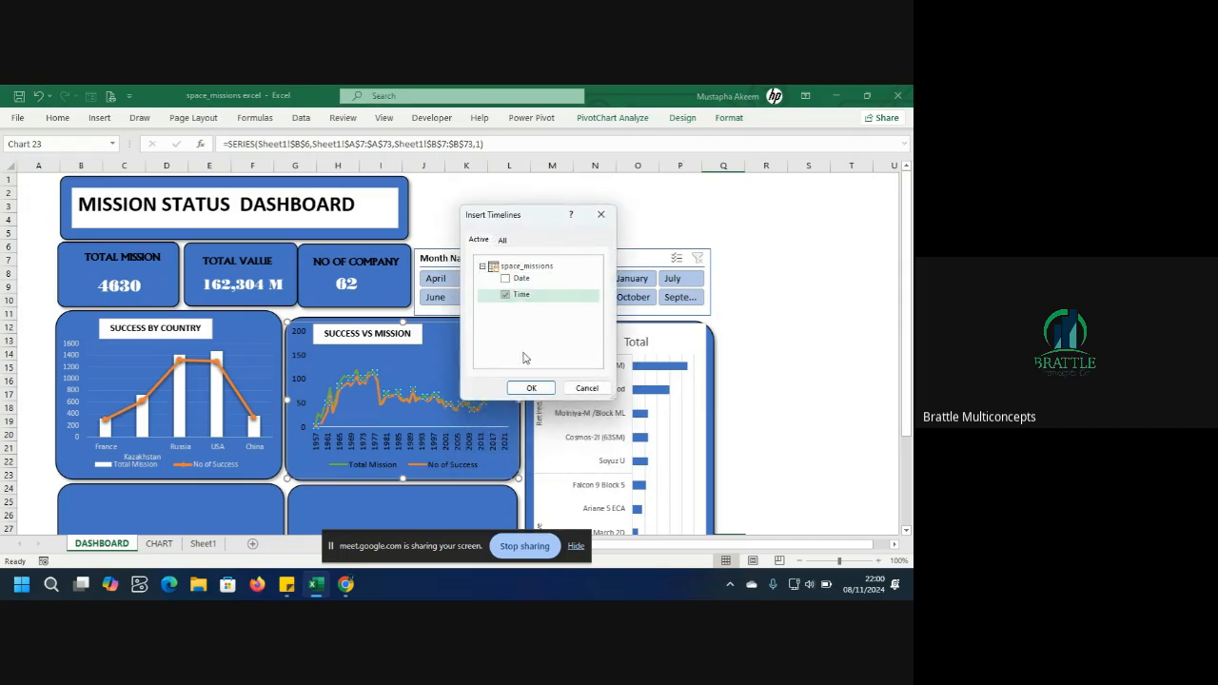
left_click(531, 387)
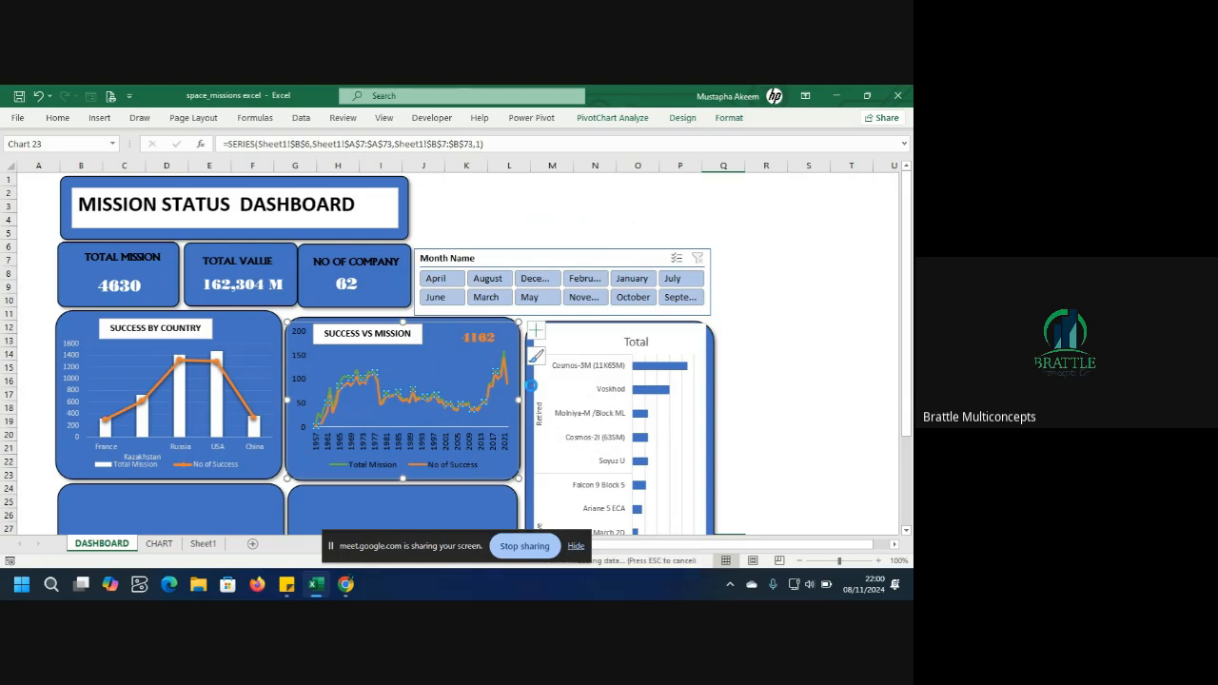
Place the Time timeline above the Month Name slicer and widen it to the slicer's right edge.
left_click_drag(499, 324, 565, 193)
left_click_drag(533, 280, 535, 244)
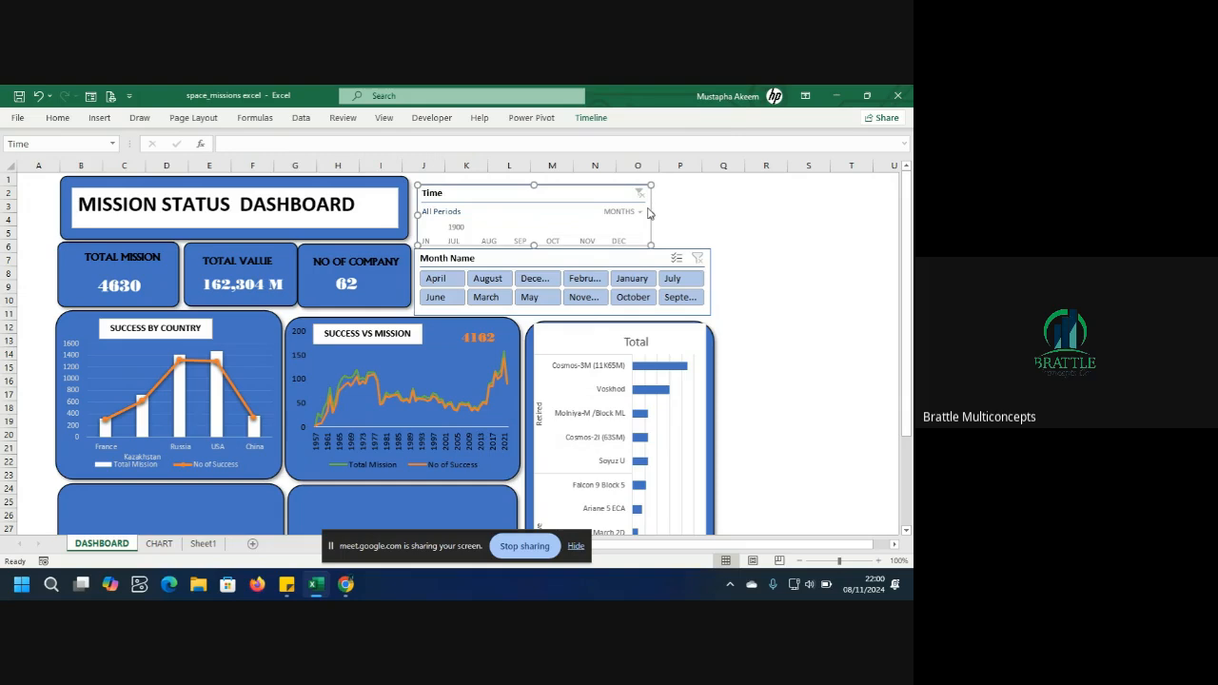
left_click_drag(653, 215, 711, 222)
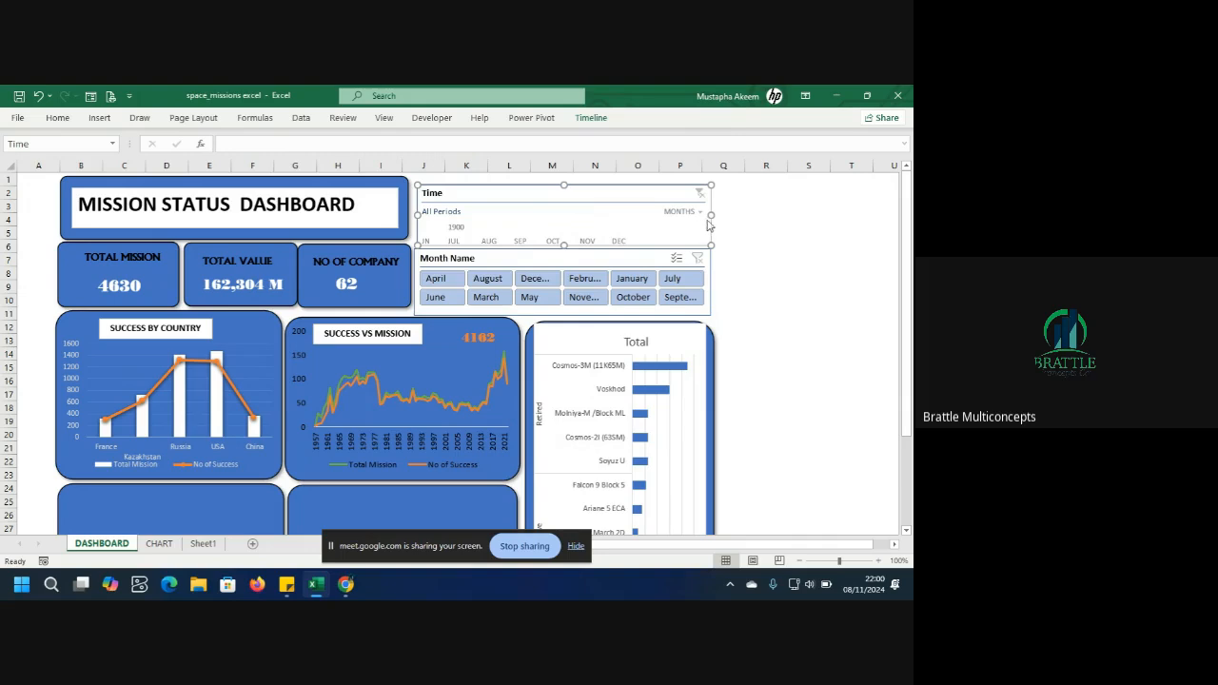
Switch the Time timeline's time level to Quarters, then Months, then Days.
left_click(701, 212)
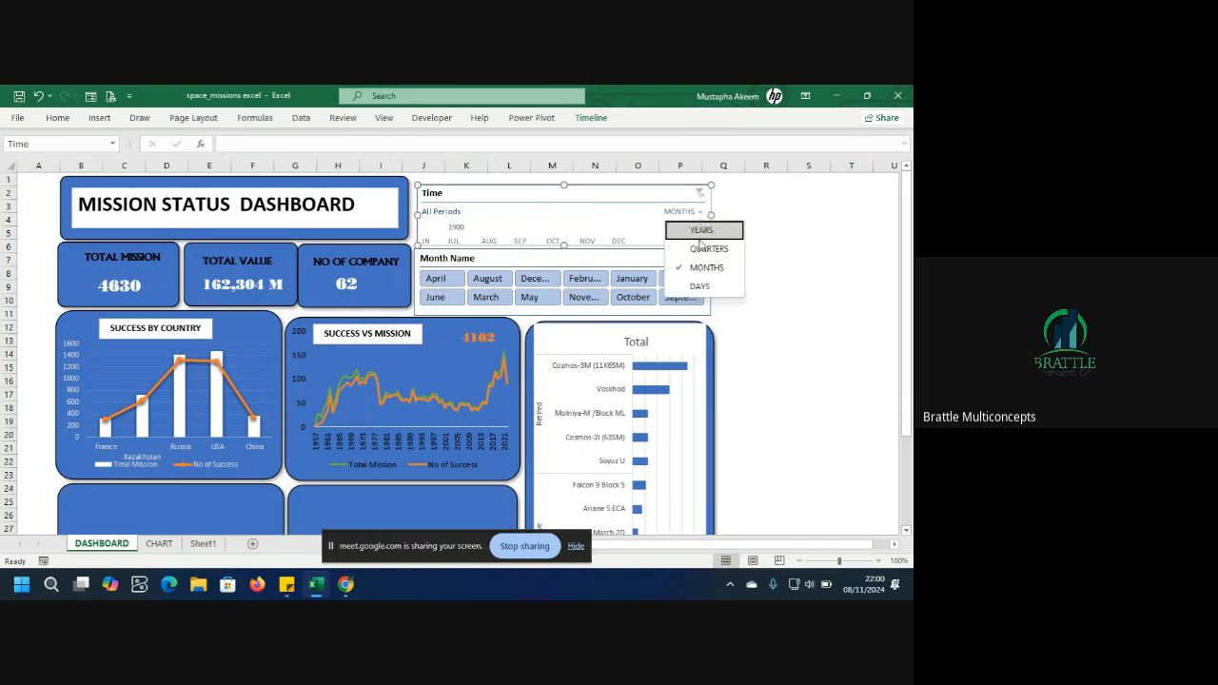
left_click(707, 248)
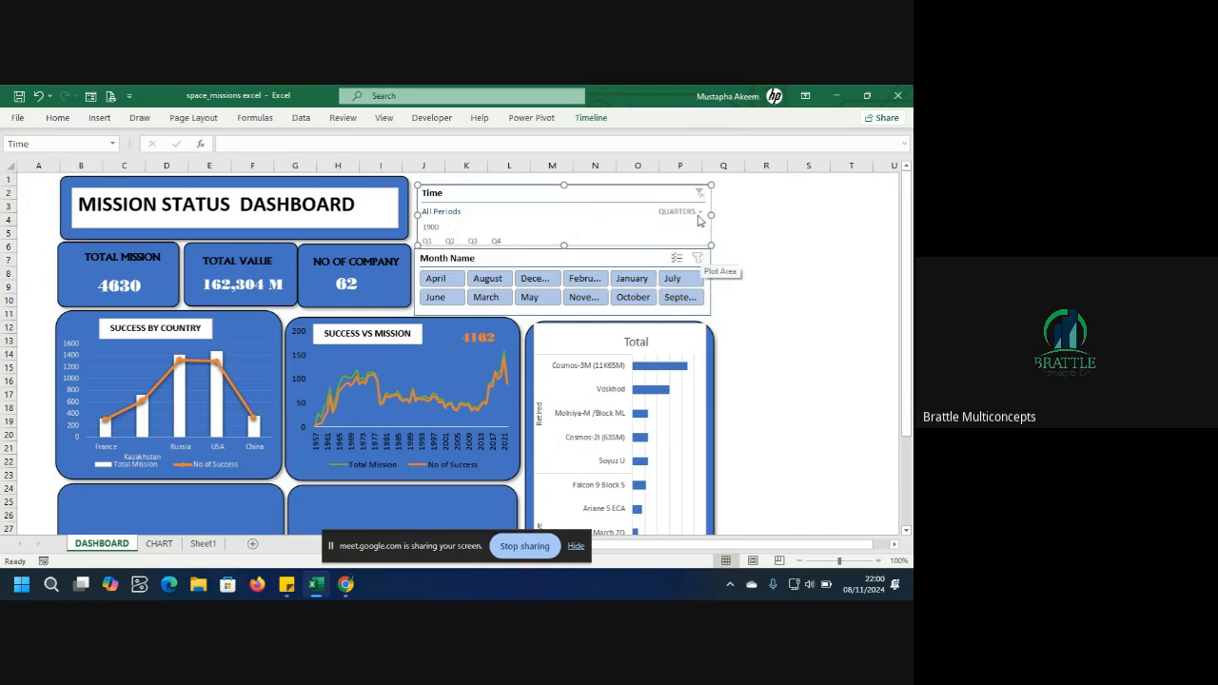
left_click(699, 213)
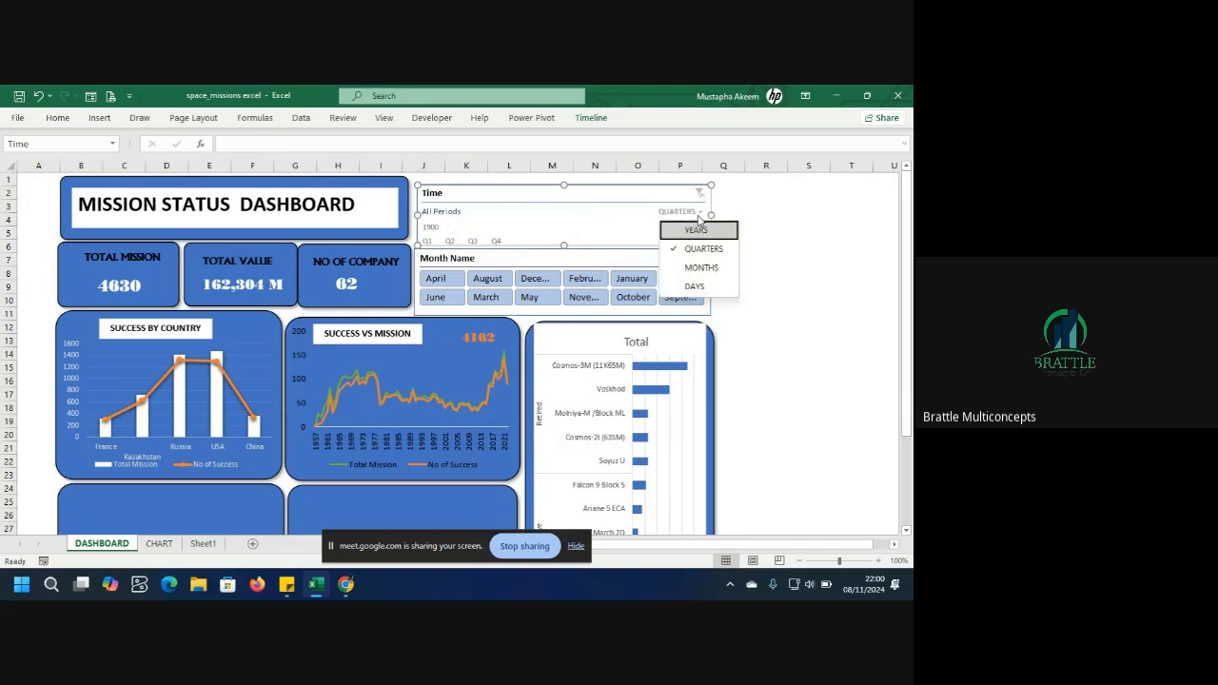
left_click(697, 266)
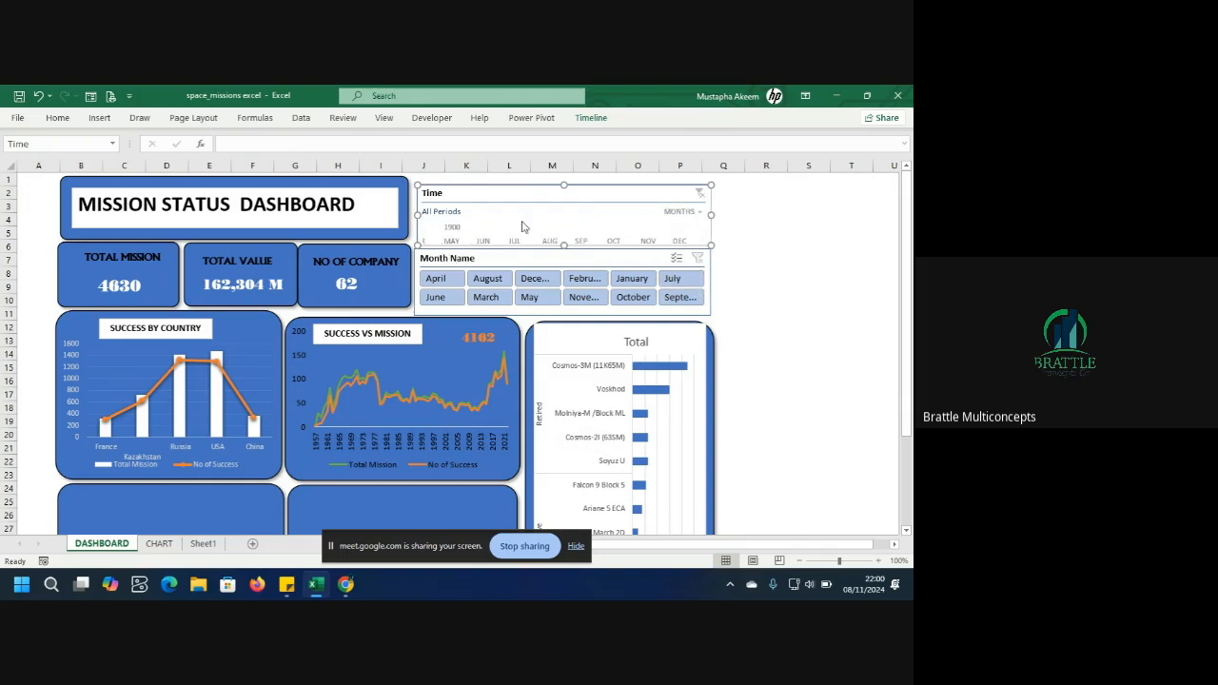
left_click(702, 214)
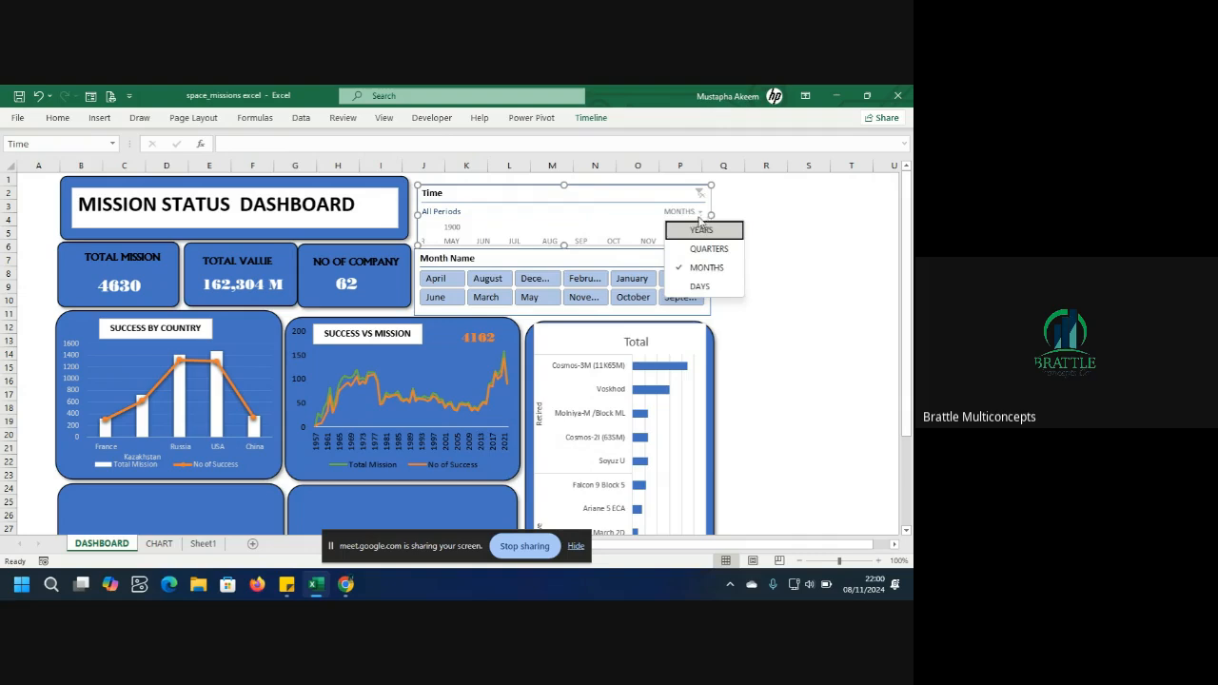
left_click(698, 284)
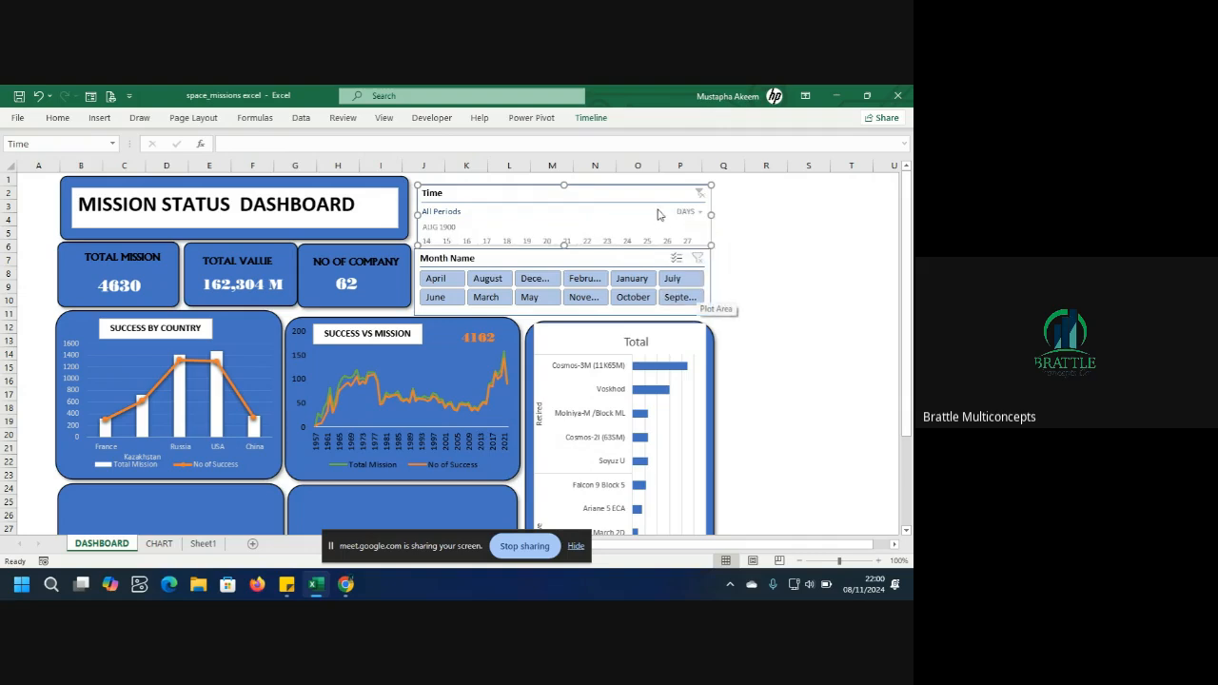
left_click(694, 215)
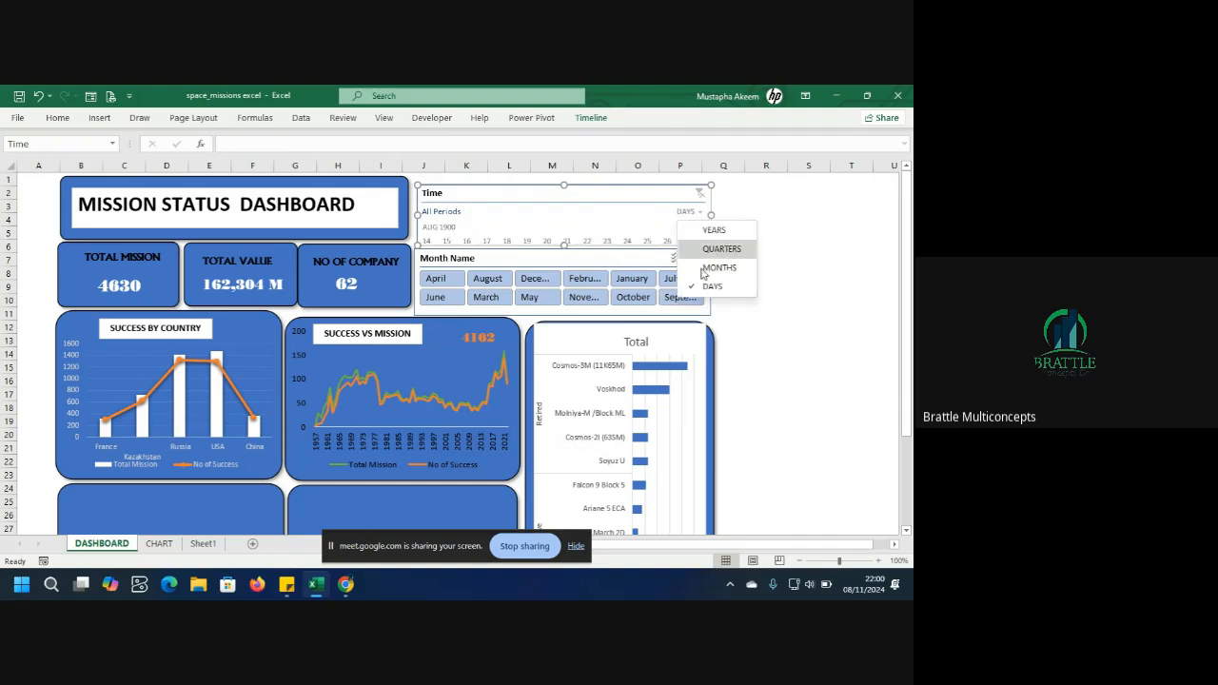
Select the Time timeline and delete it from the dashboard.
left_click(677, 197)
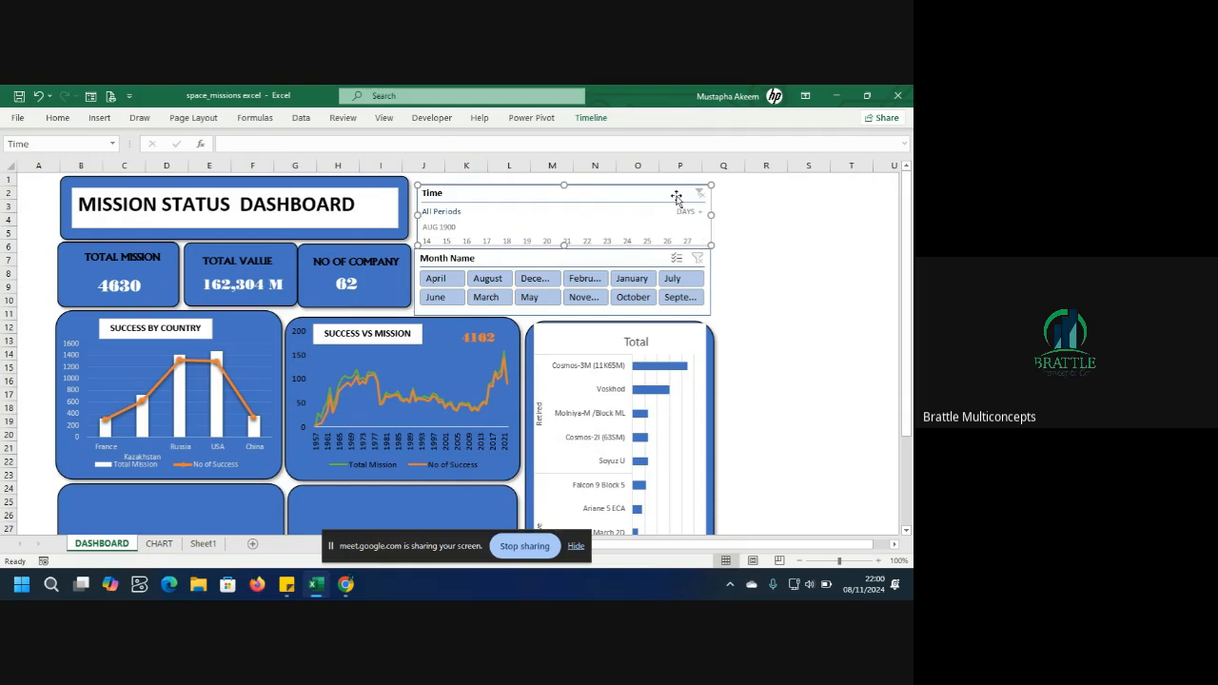
key("Delete")
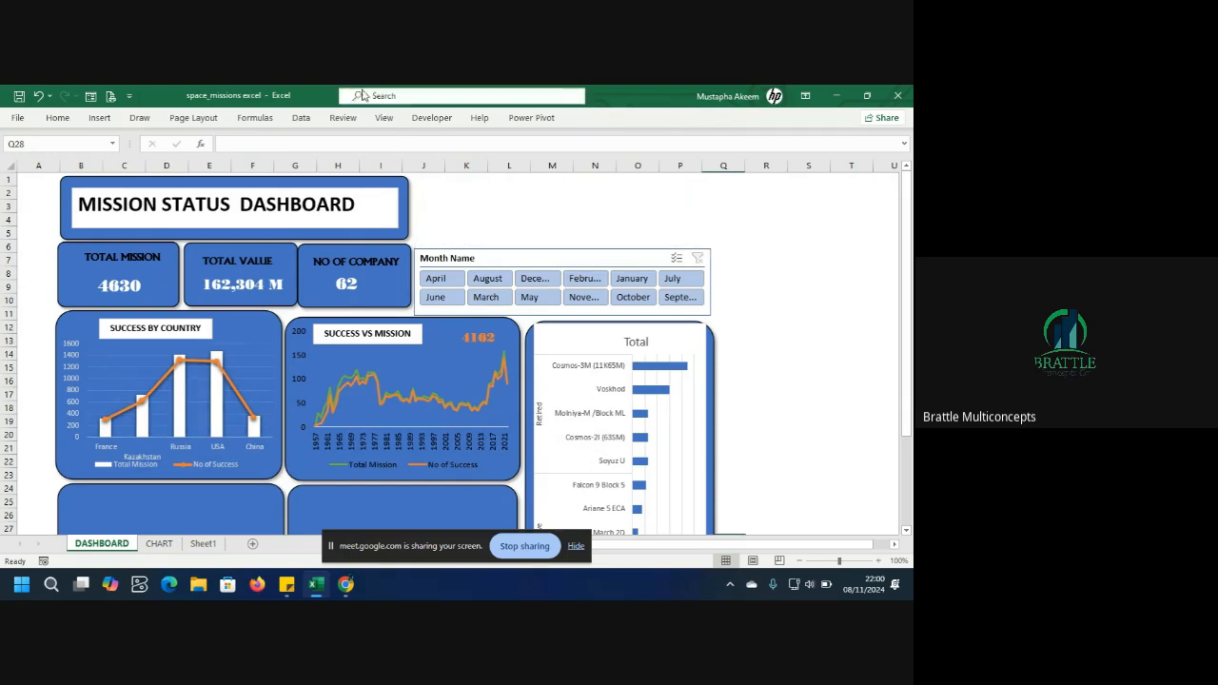
left_click(100, 118)
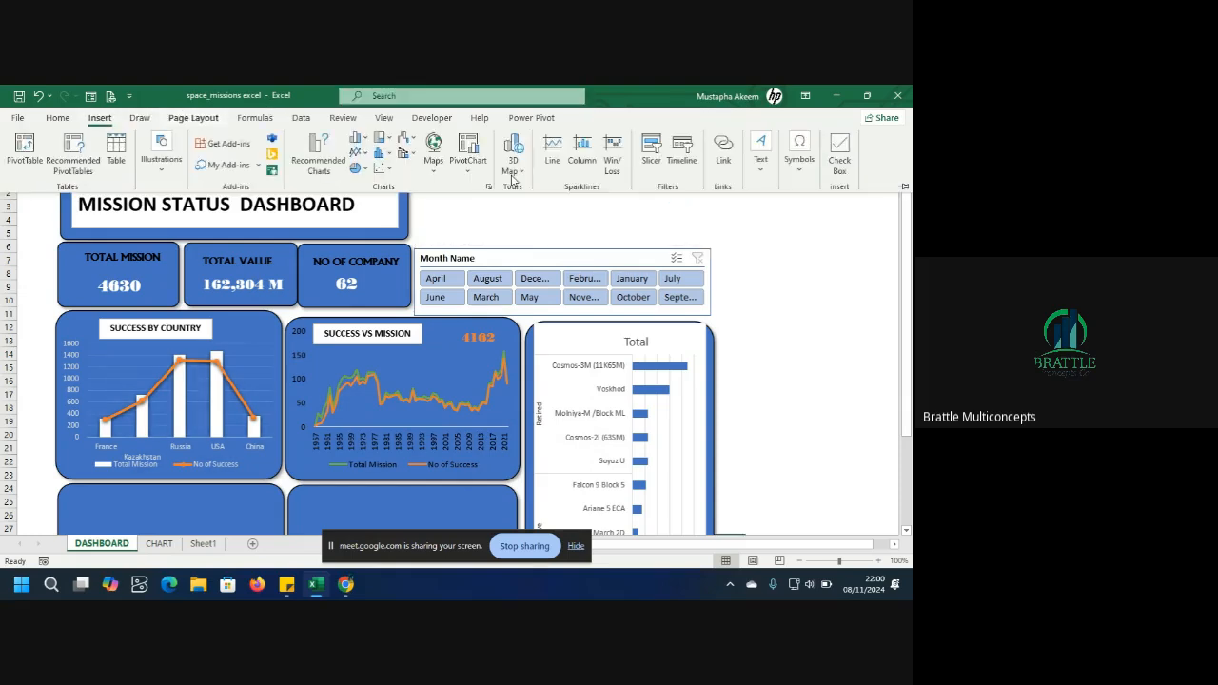
left_click(650, 162)
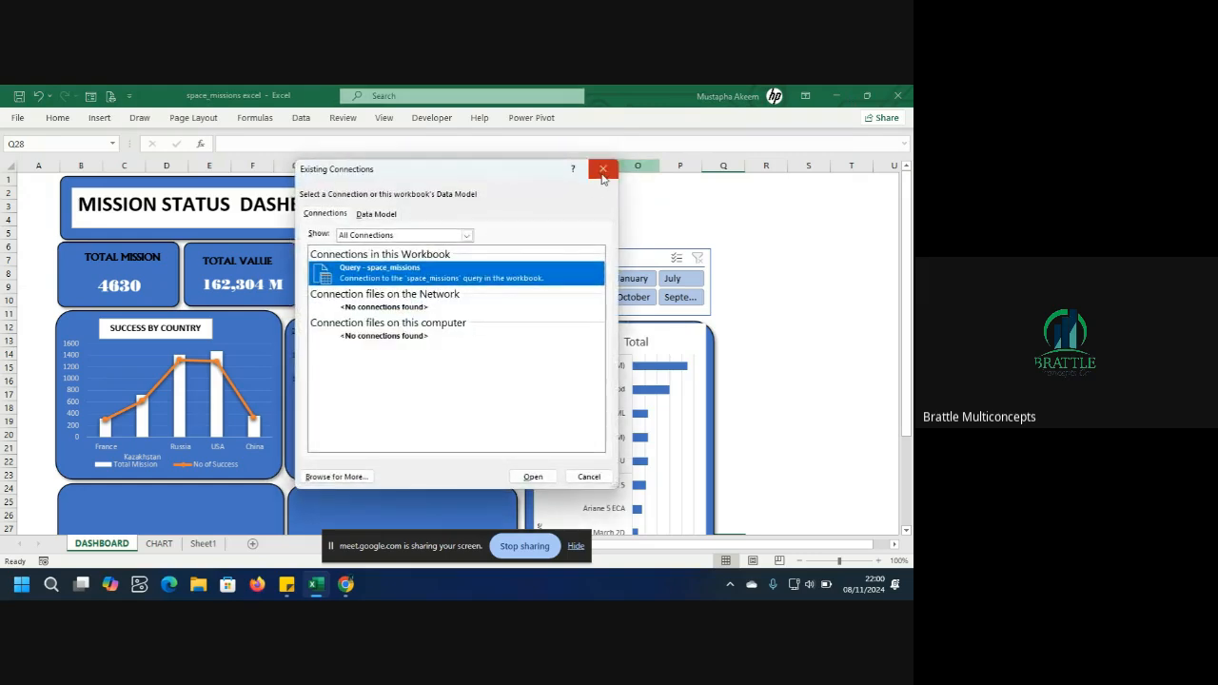
left_click(602, 169)
Select the Success vs Mission pivot chart and insert a slicer for the DAY STATUS field.
left_click(363, 401)
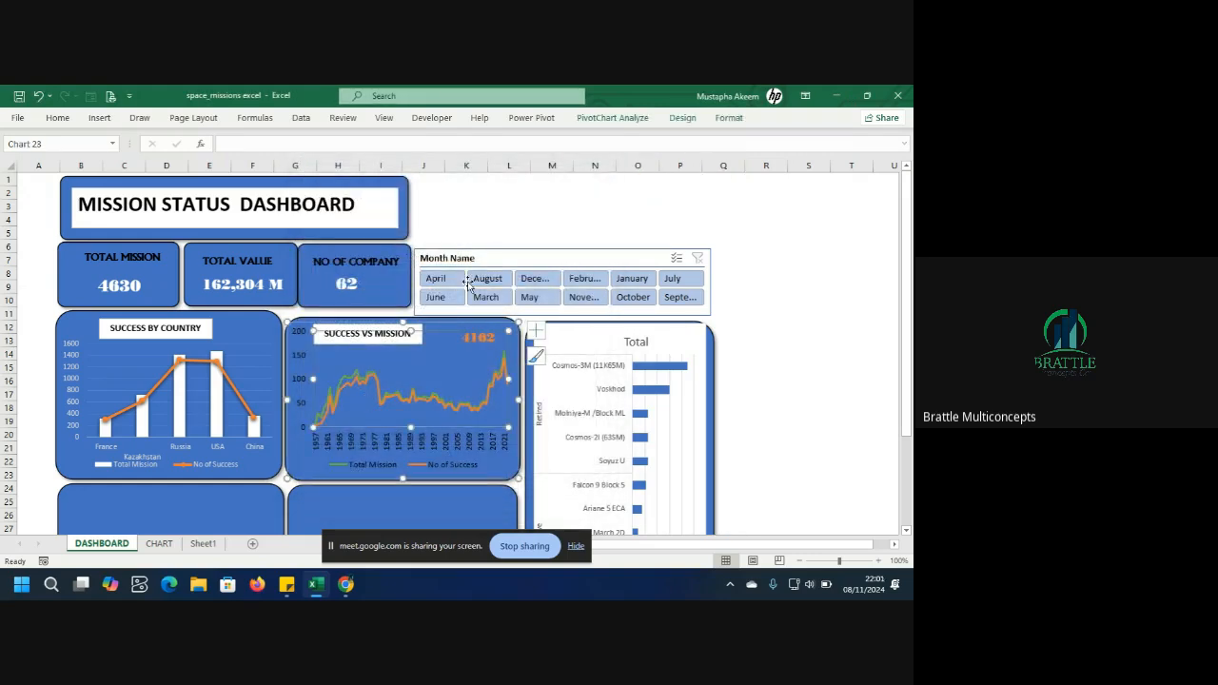
left_click(101, 118)
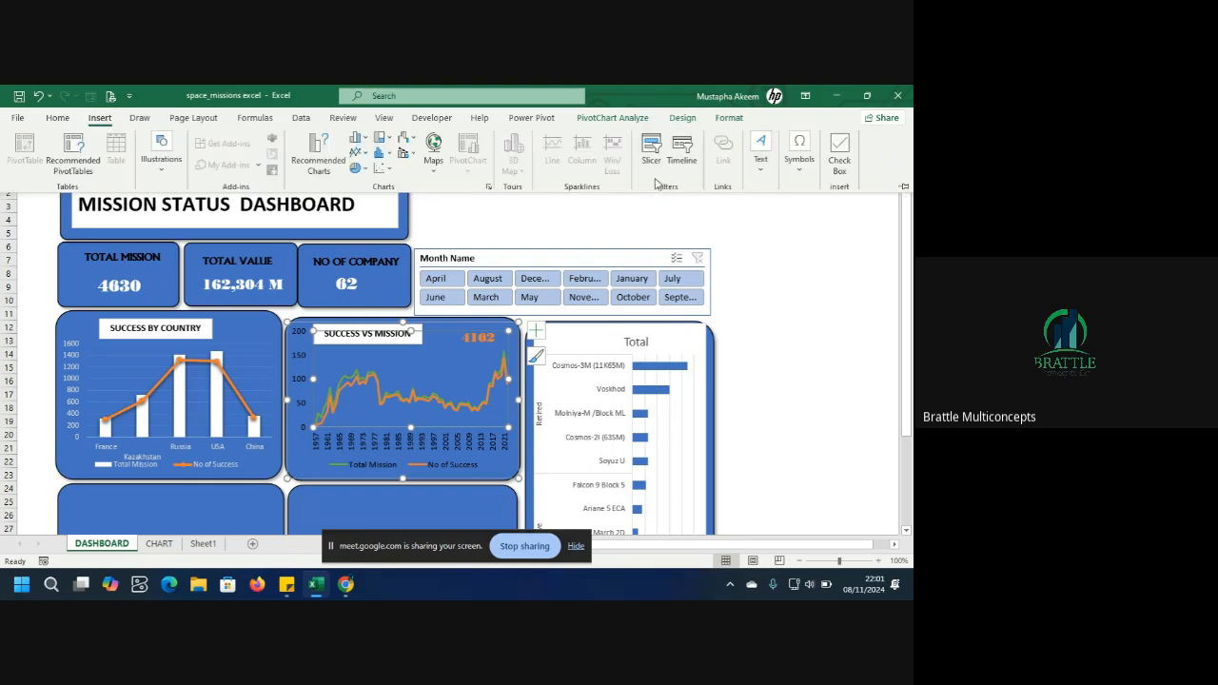
left_click(652, 160)
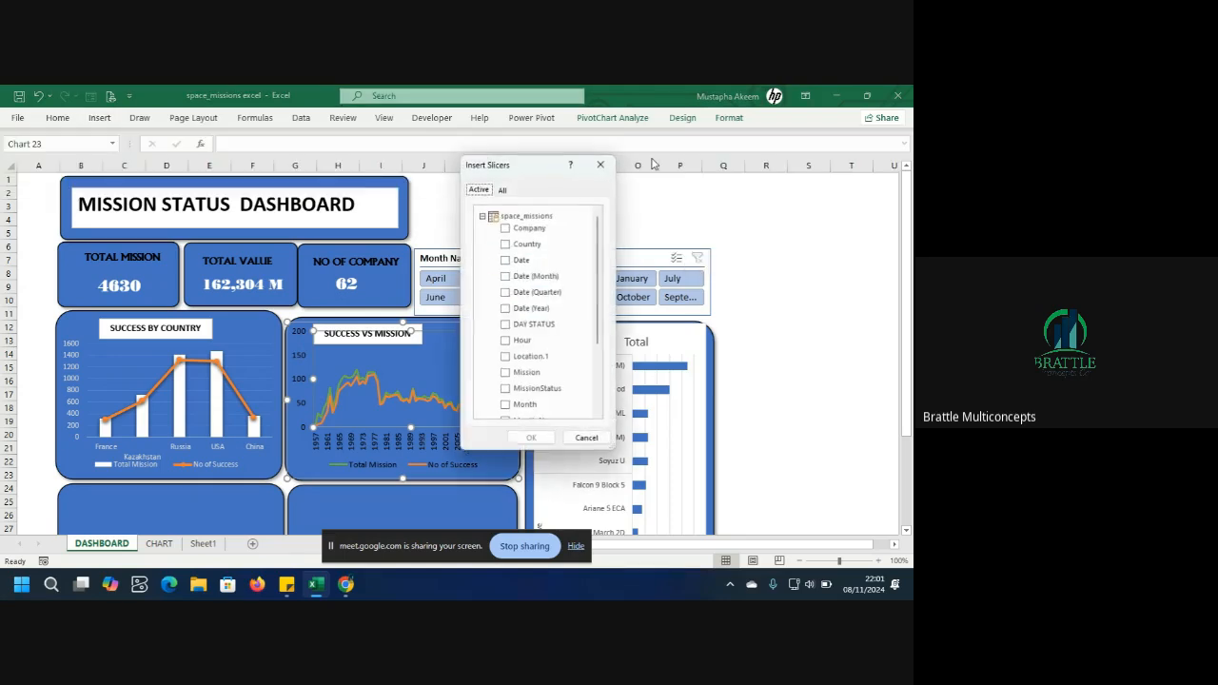
scroll(600, 257, "down", 3)
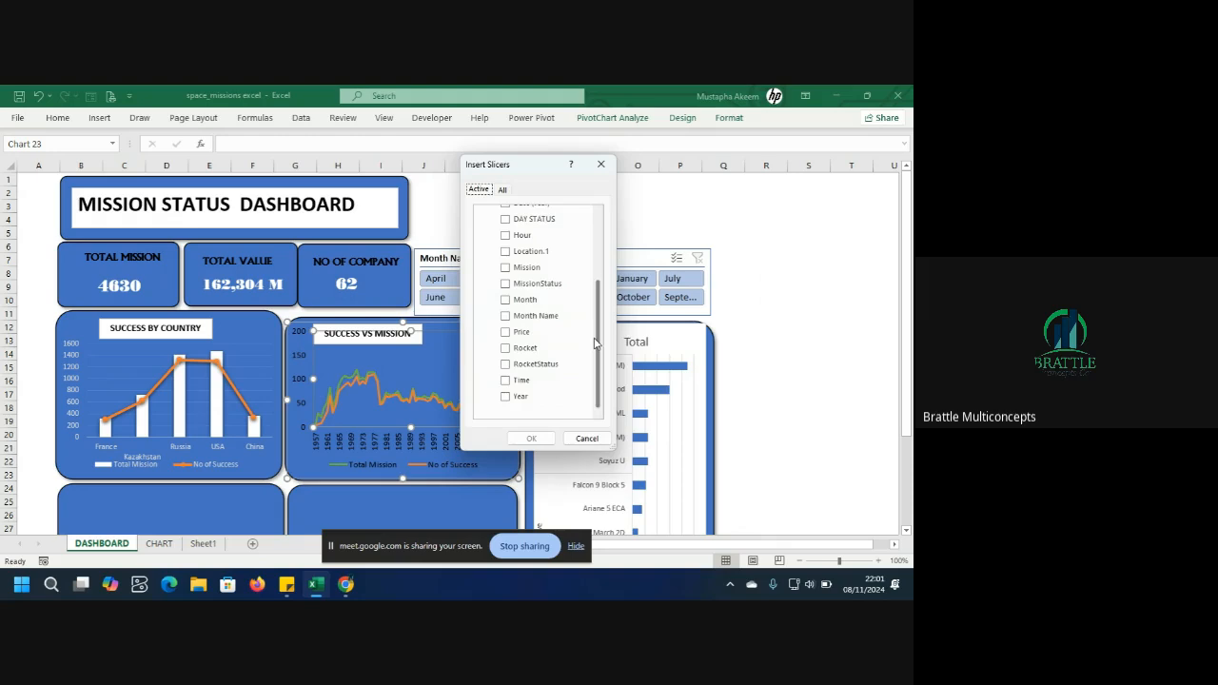
scroll(596, 344, "up", 2)
left_click(542, 311)
left_click(505, 310)
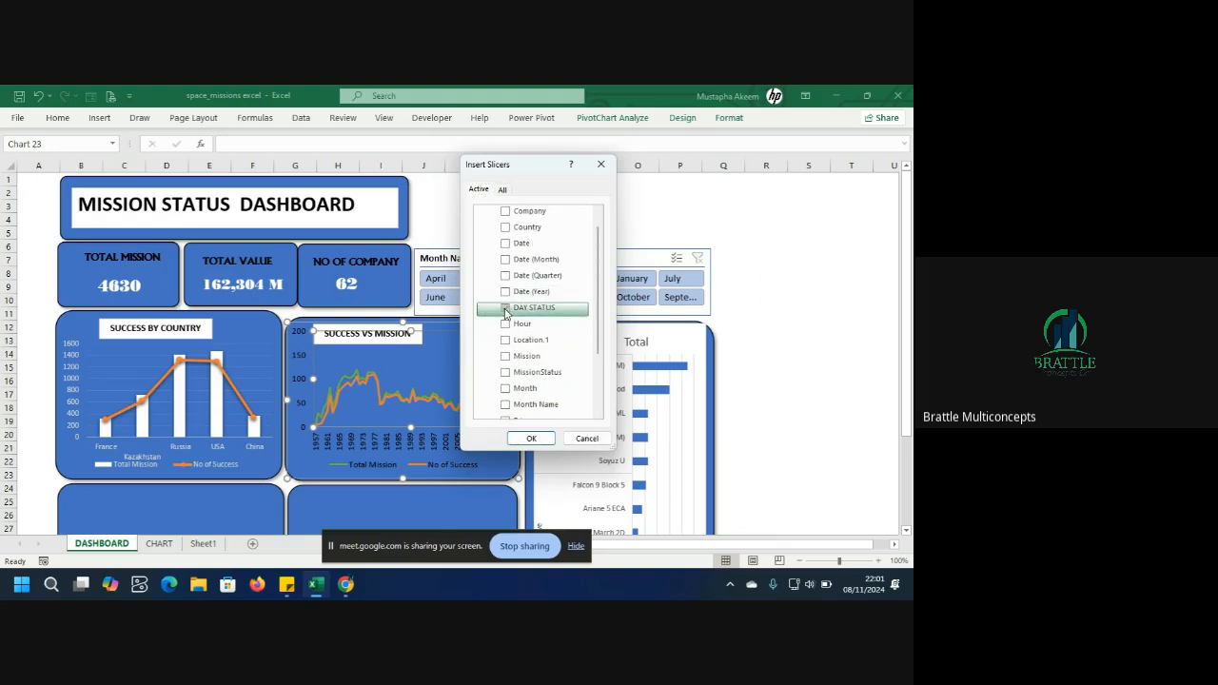
left_click(534, 436)
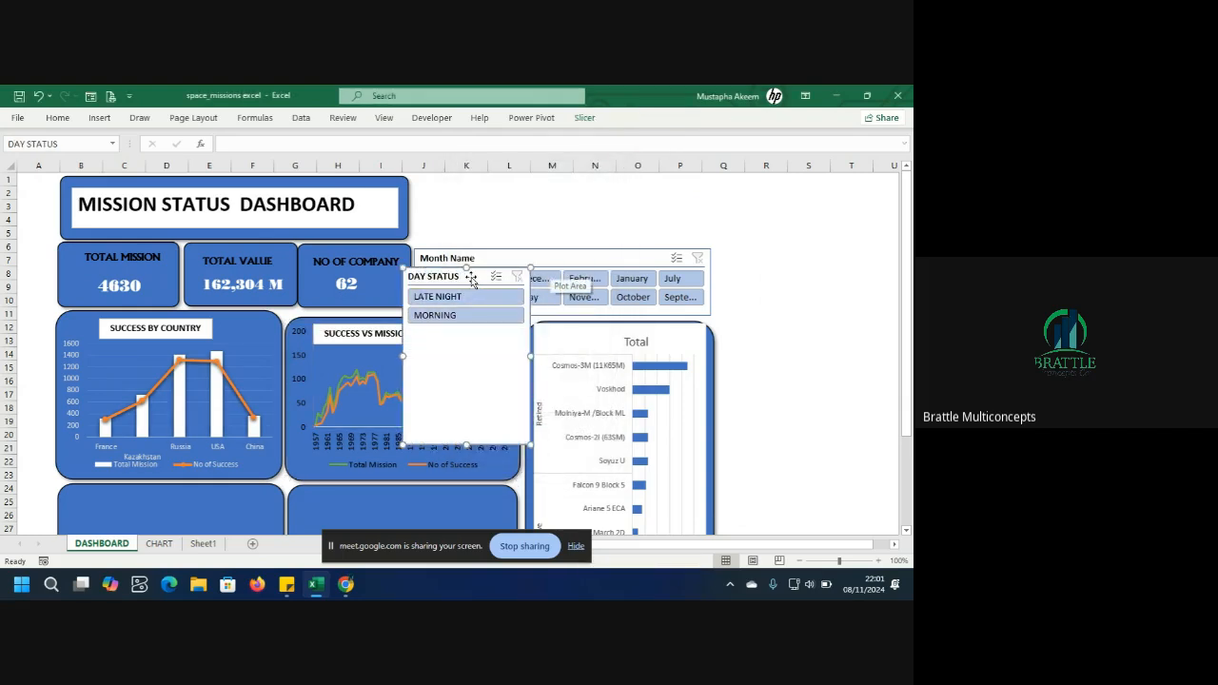
Move the DAY STATUS slicer above the Month Name slicer and resize it into a short strip matching its width.
left_click_drag(469, 276, 479, 210)
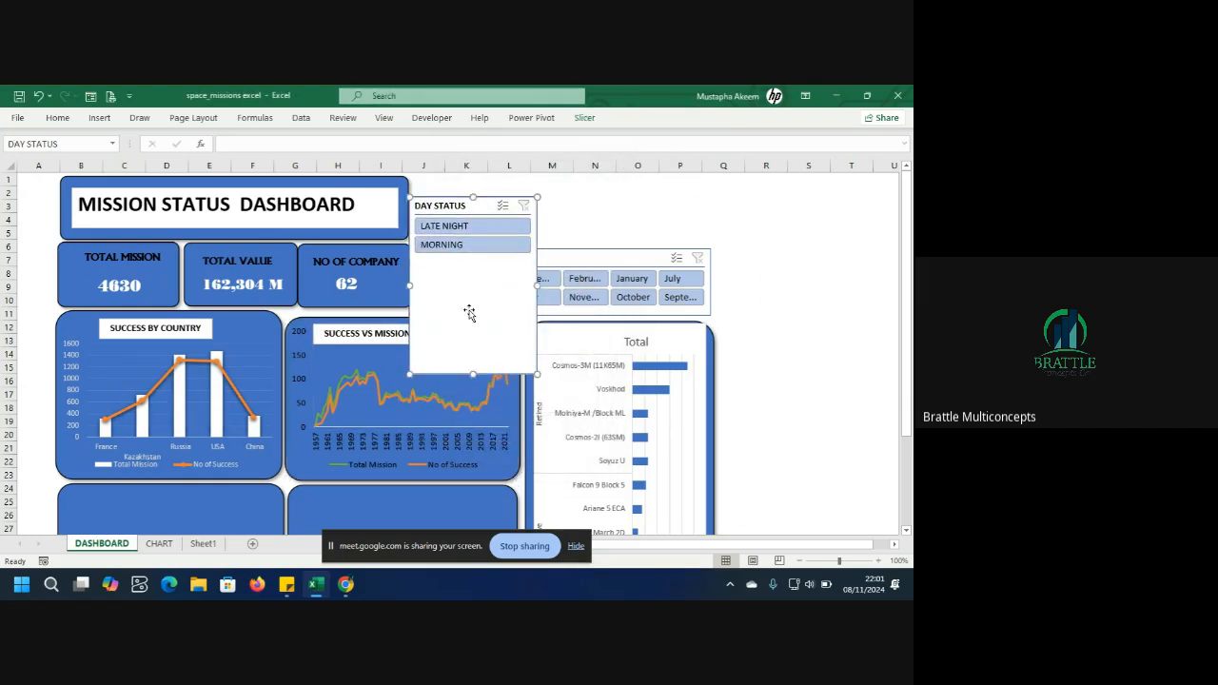
left_click_drag(472, 373, 479, 249)
left_click_drag(479, 205, 706, 236)
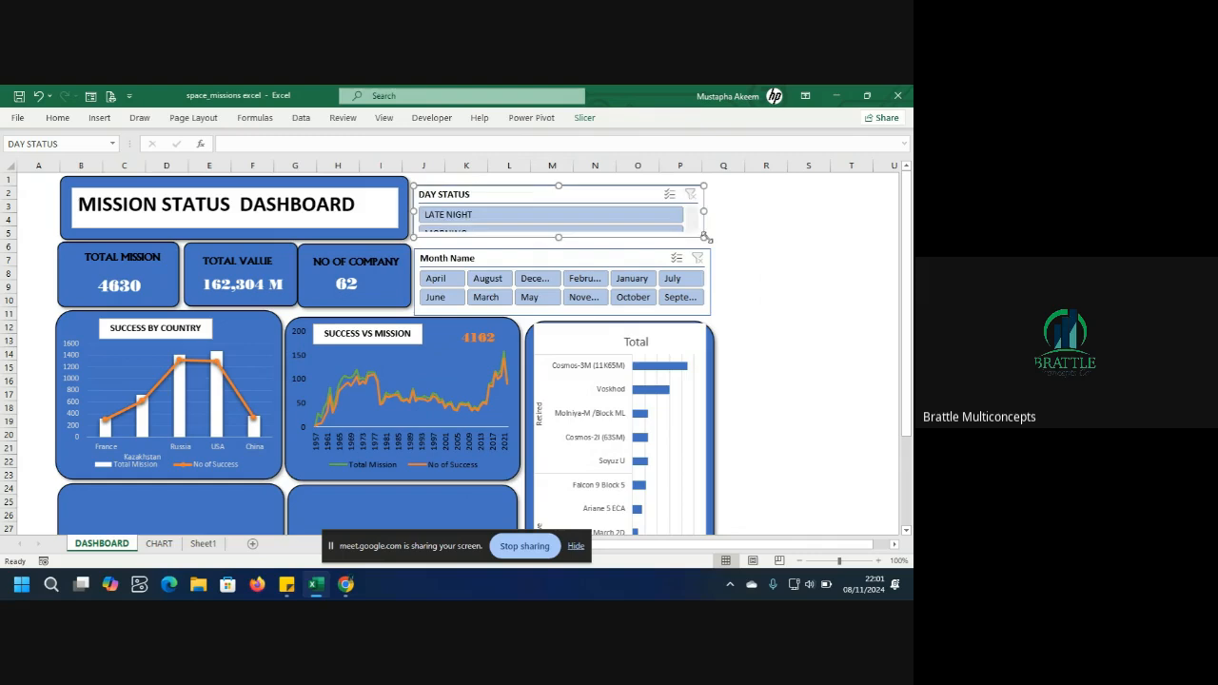
Set the DAY STATUS slicer to display its buttons in two columns.
left_click(584, 118)
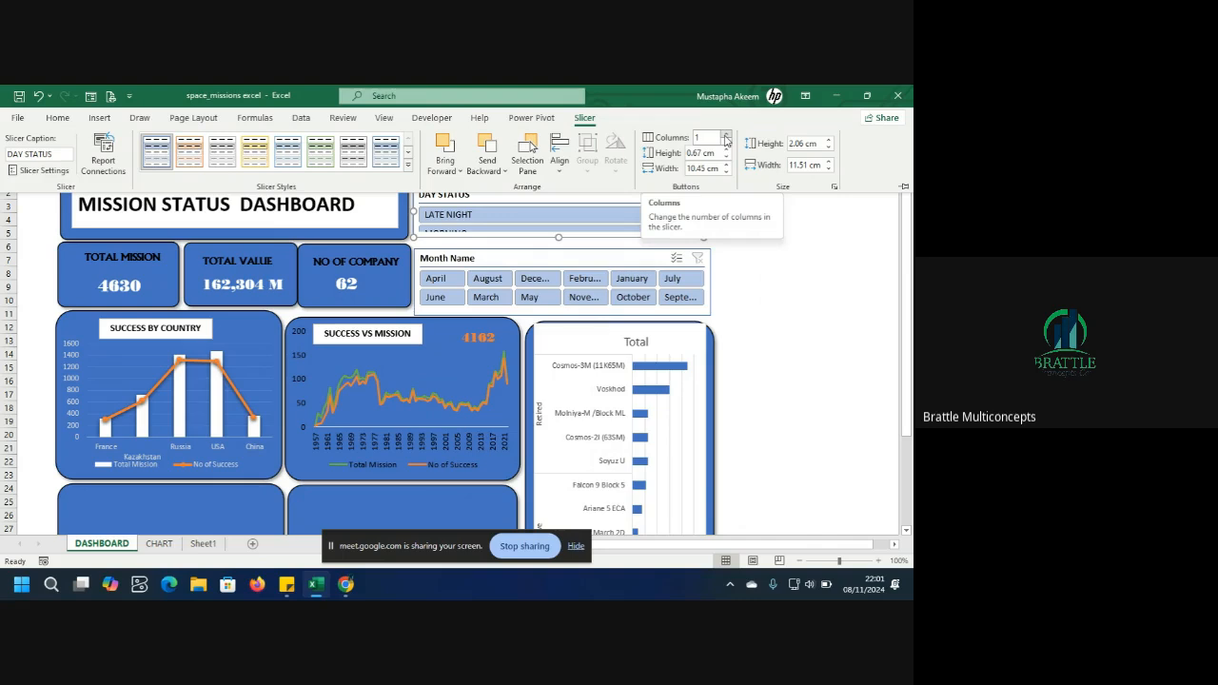
left_click(726, 138)
left_click(750, 235)
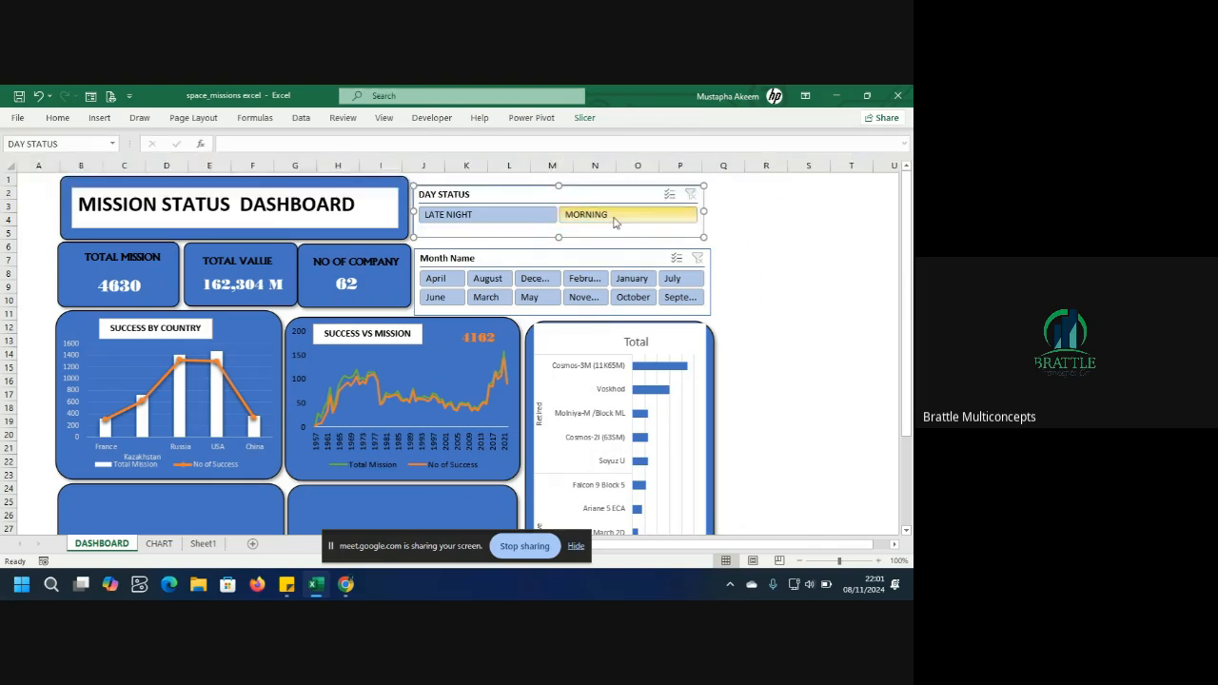
left_click(737, 232)
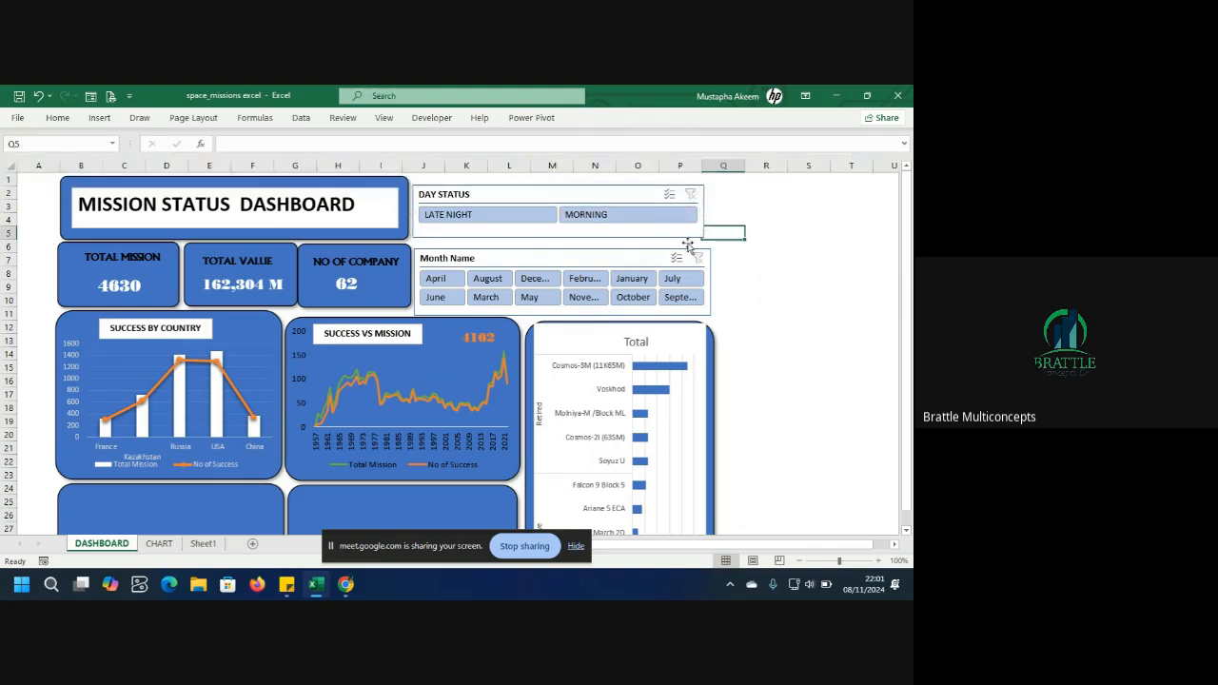
Test the DAY STATUS slicer by filtering MORNING and LATE NIGHT in turn.
left_click(616, 221)
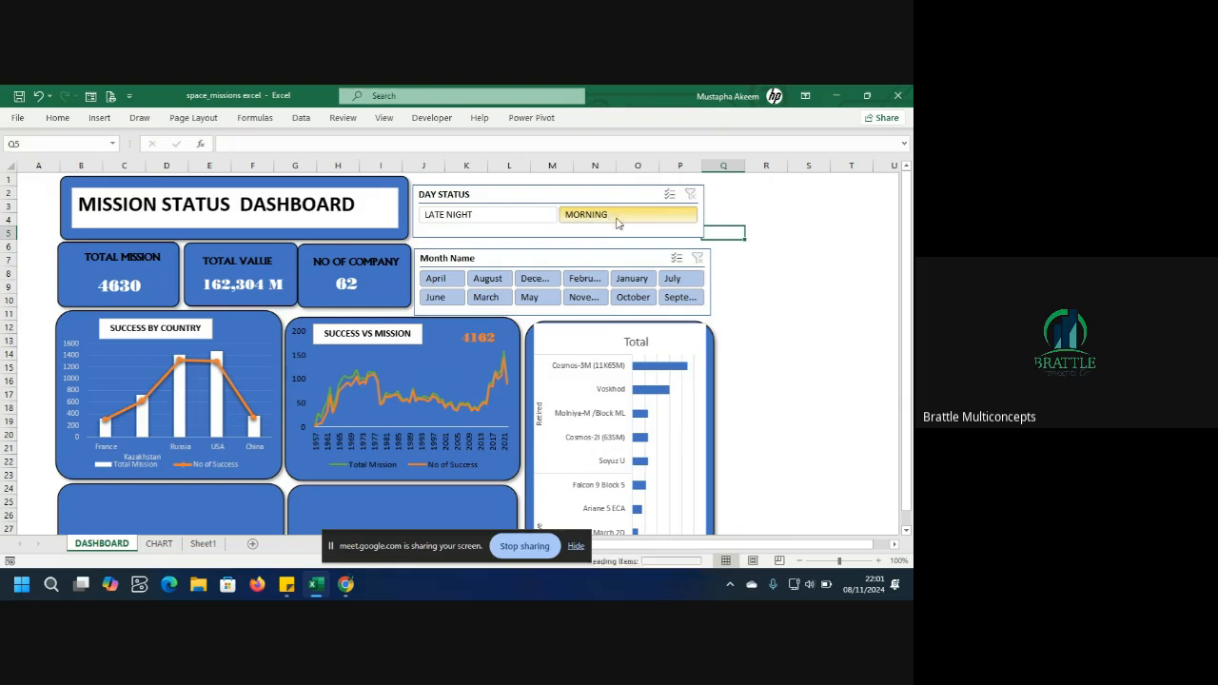
left_click(507, 220)
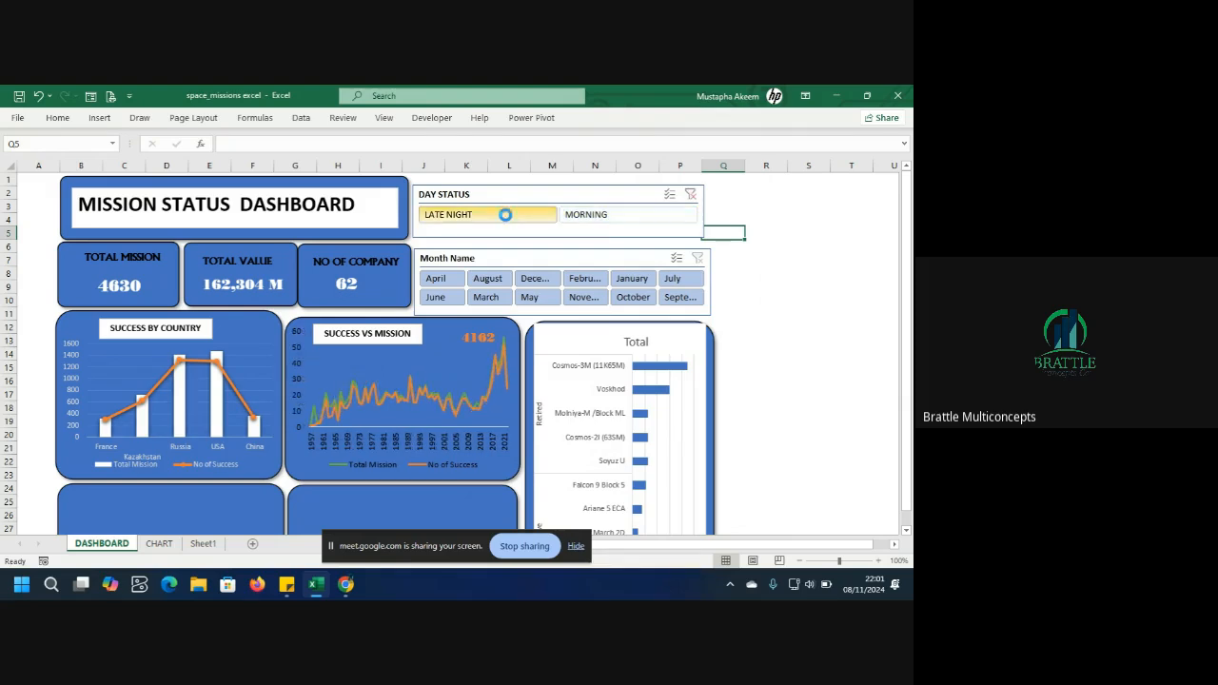
left_click(671, 222)
left_click(504, 220)
left_click(603, 217)
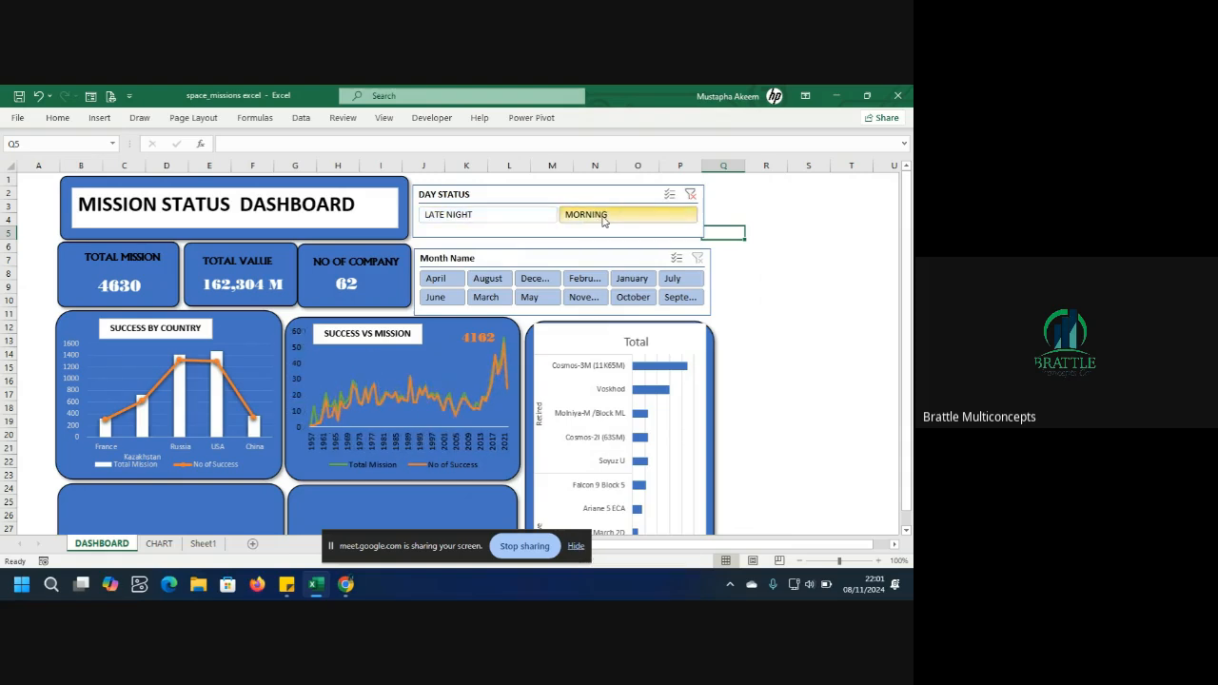
left_click(459, 220)
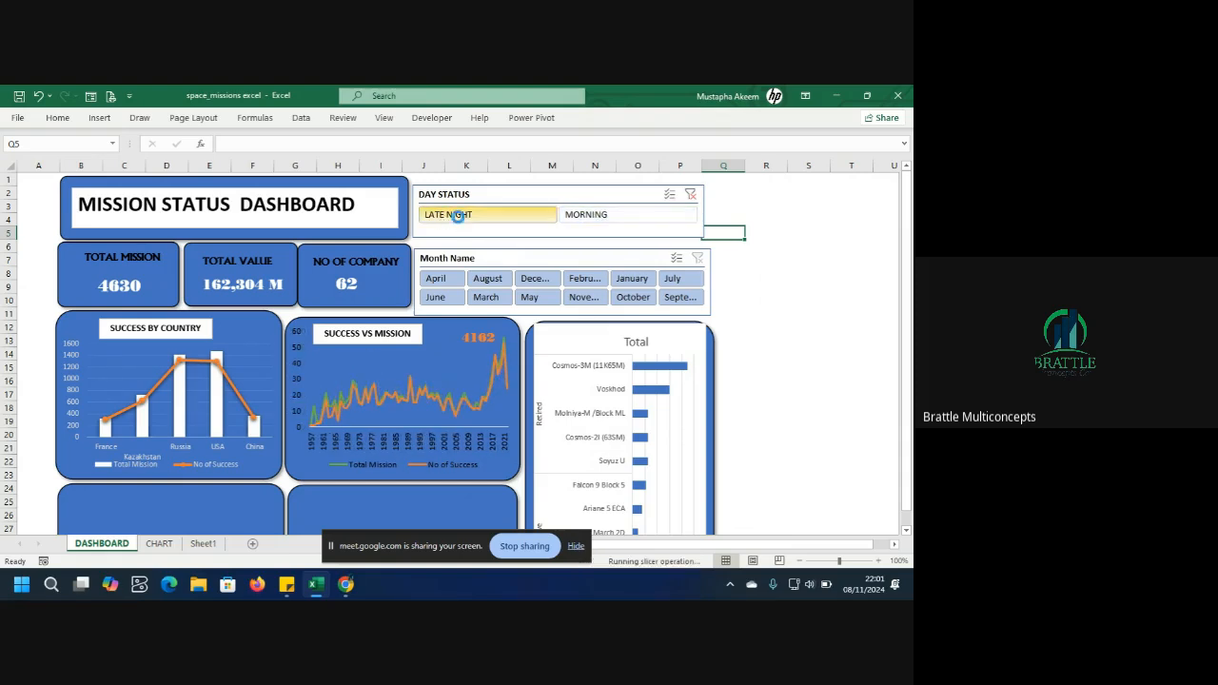
left_click(606, 213)
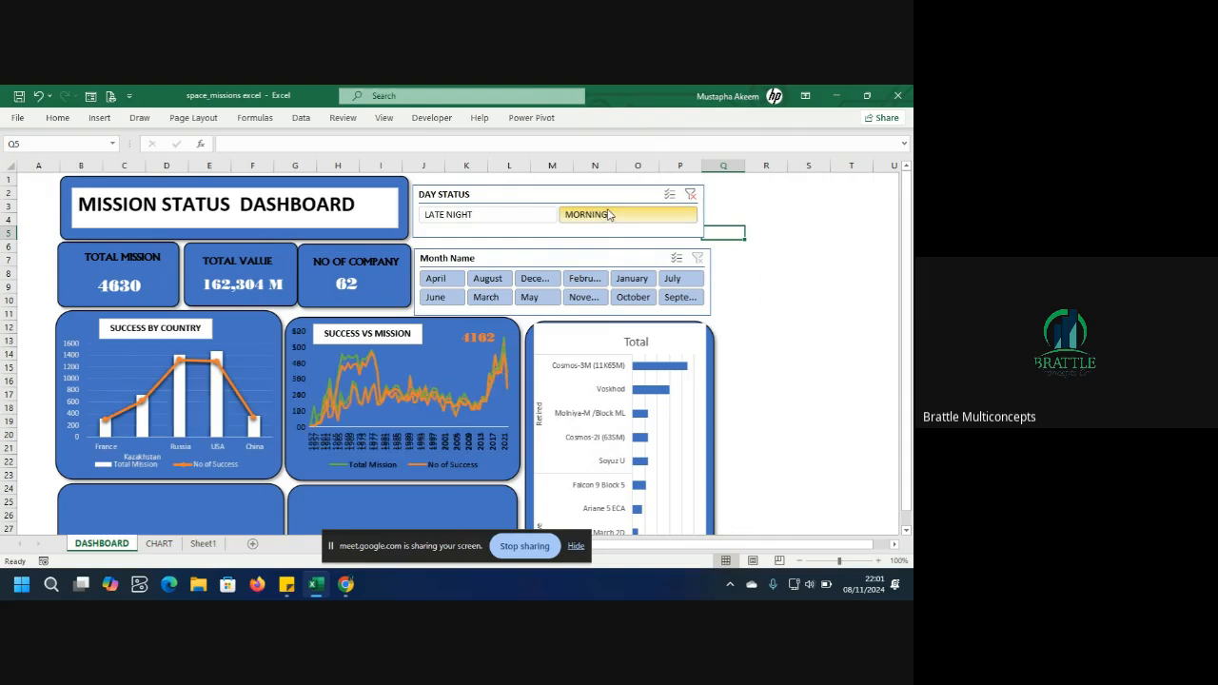
left_click(502, 226)
left_click(502, 219)
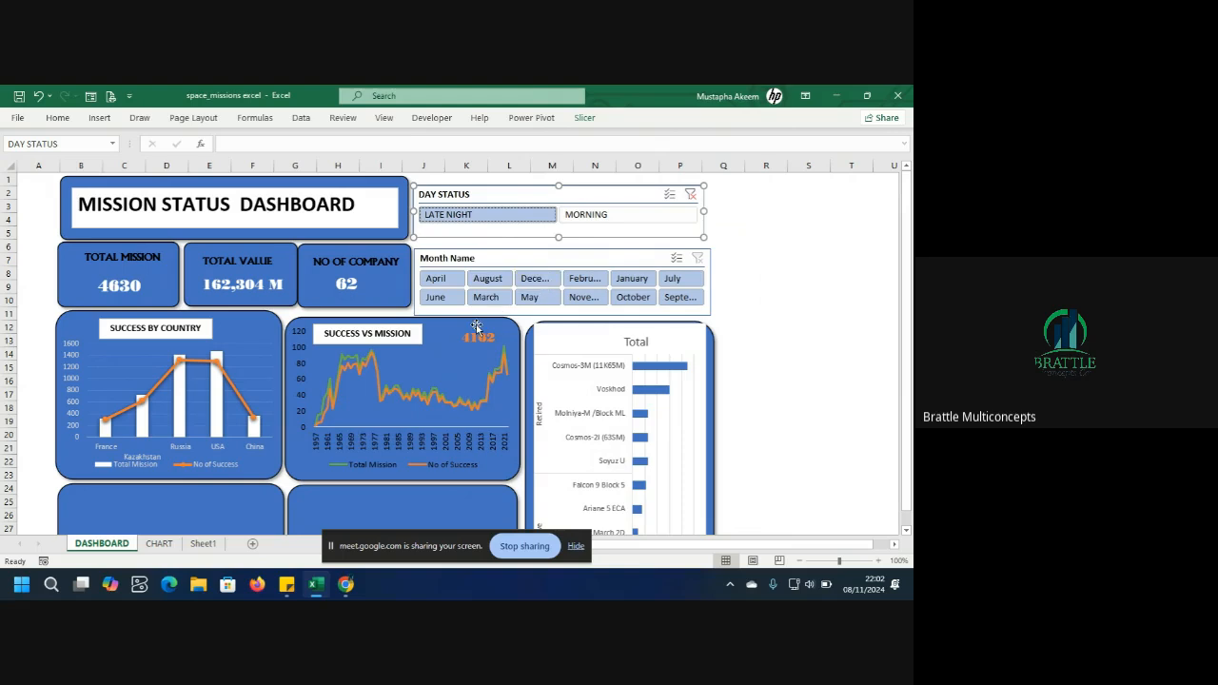
left_click(595, 213)
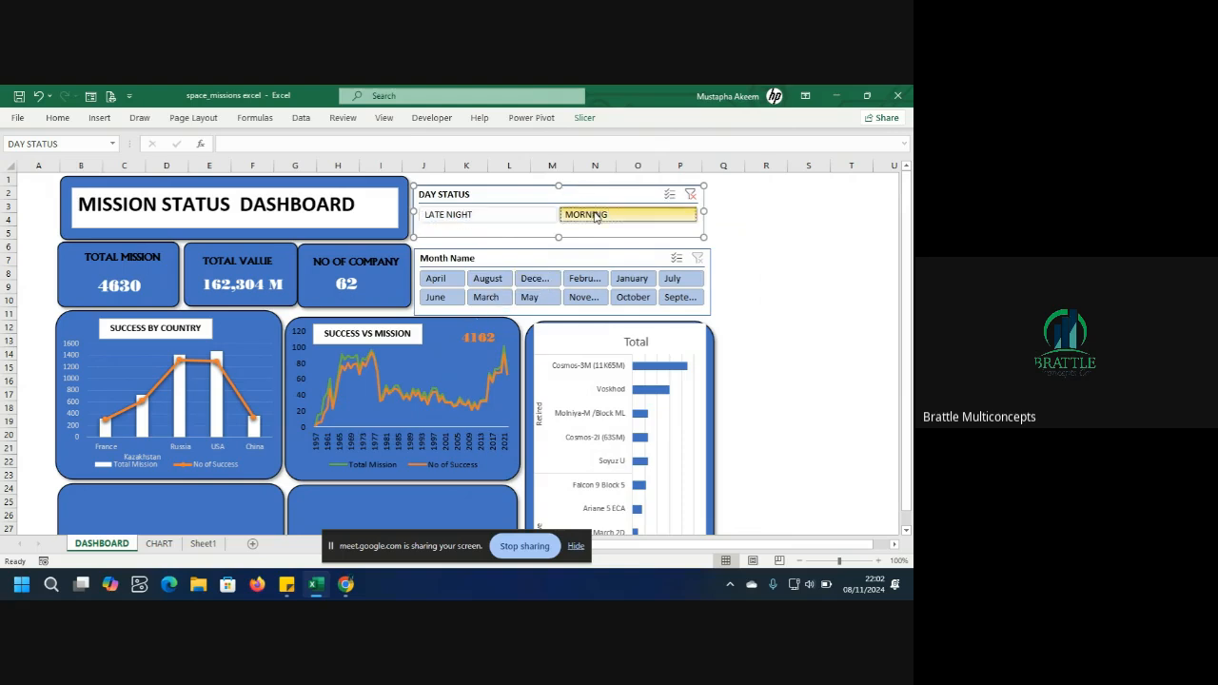
Connect the DAY STATUS slicer to PivotTable1 through PivotTable6 in its report connections, then clear its filter.
right_click(551, 196)
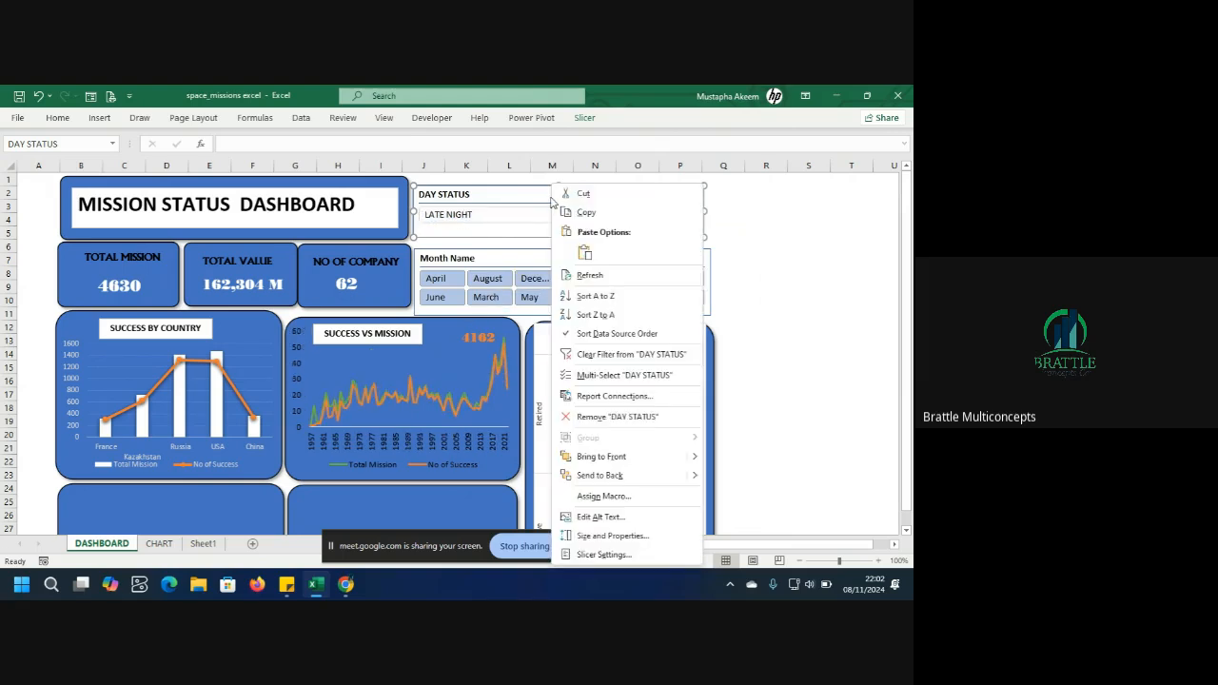
left_click(614, 397)
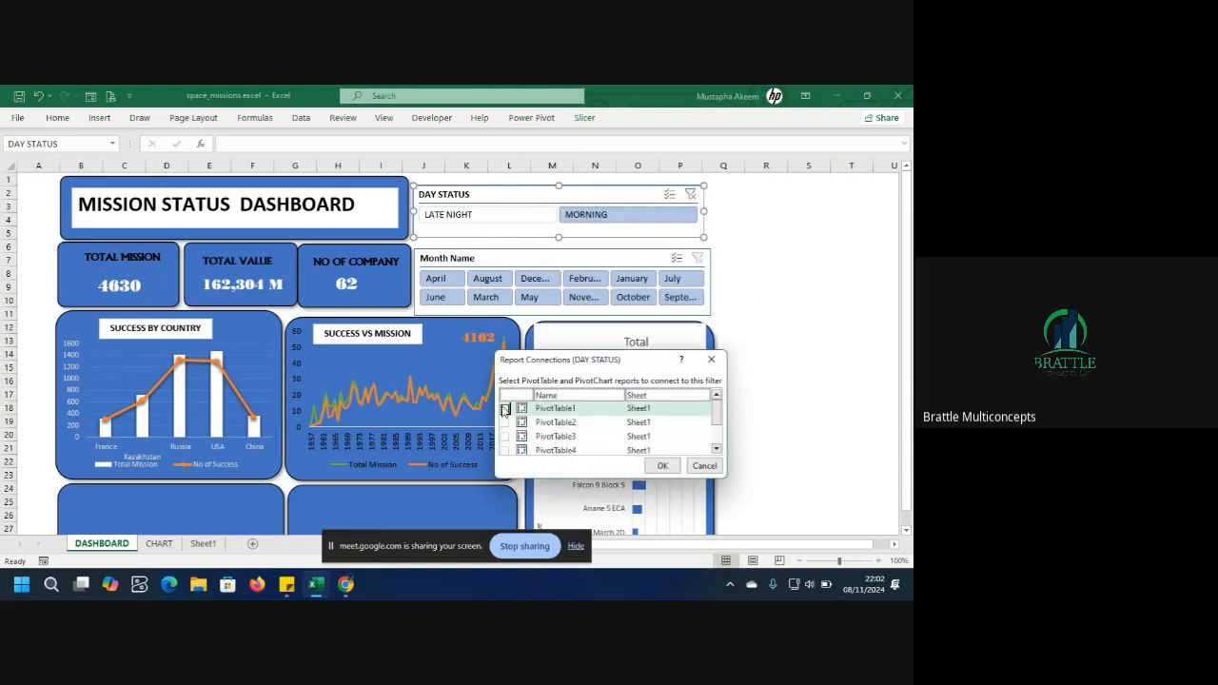
left_click(504, 409)
left_click(504, 423)
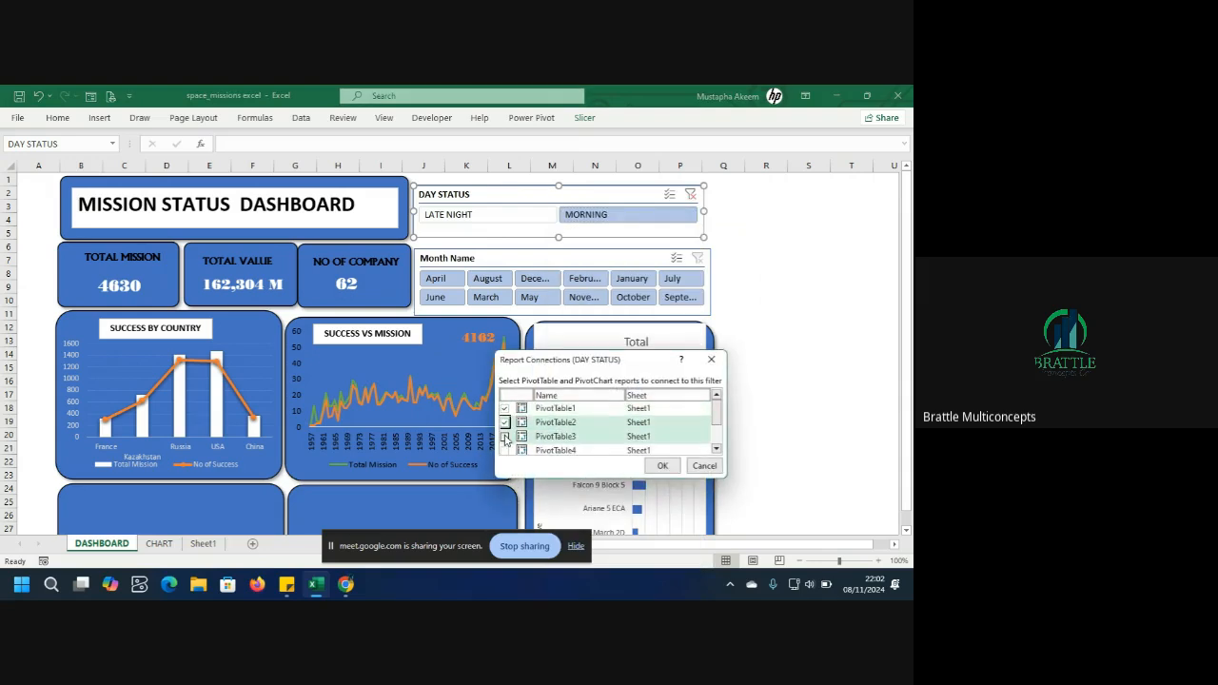
left_click(504, 437)
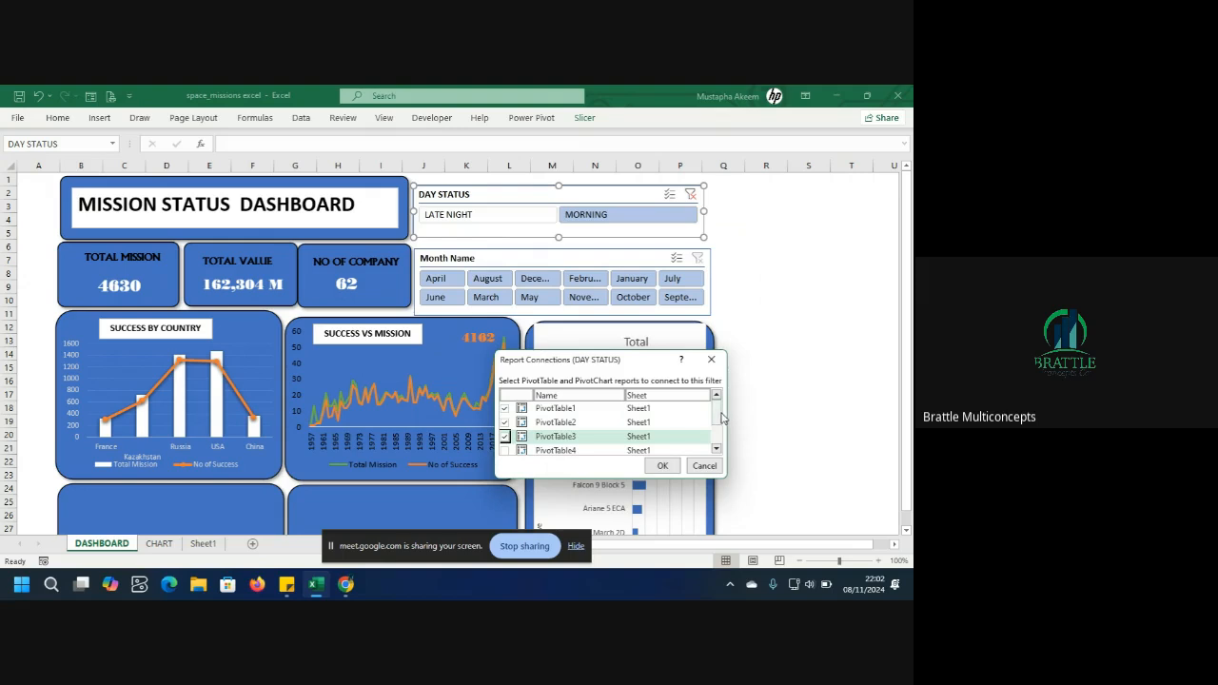
left_click_drag(717, 415, 716, 435)
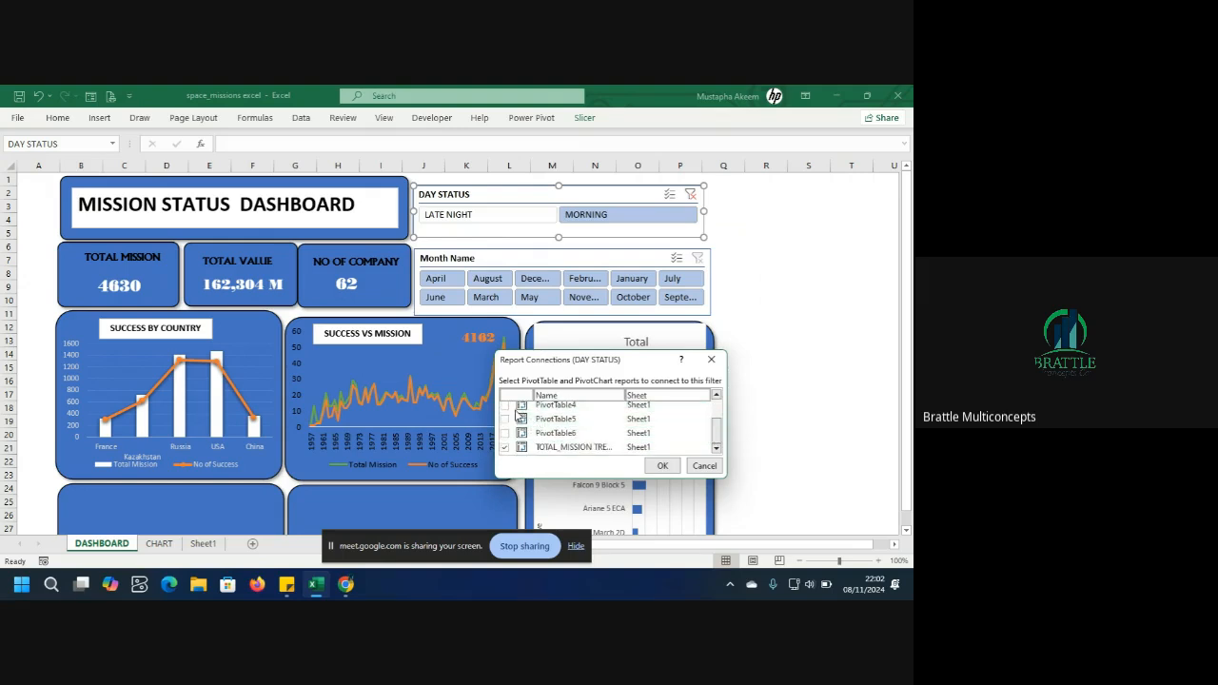
left_click(504, 407)
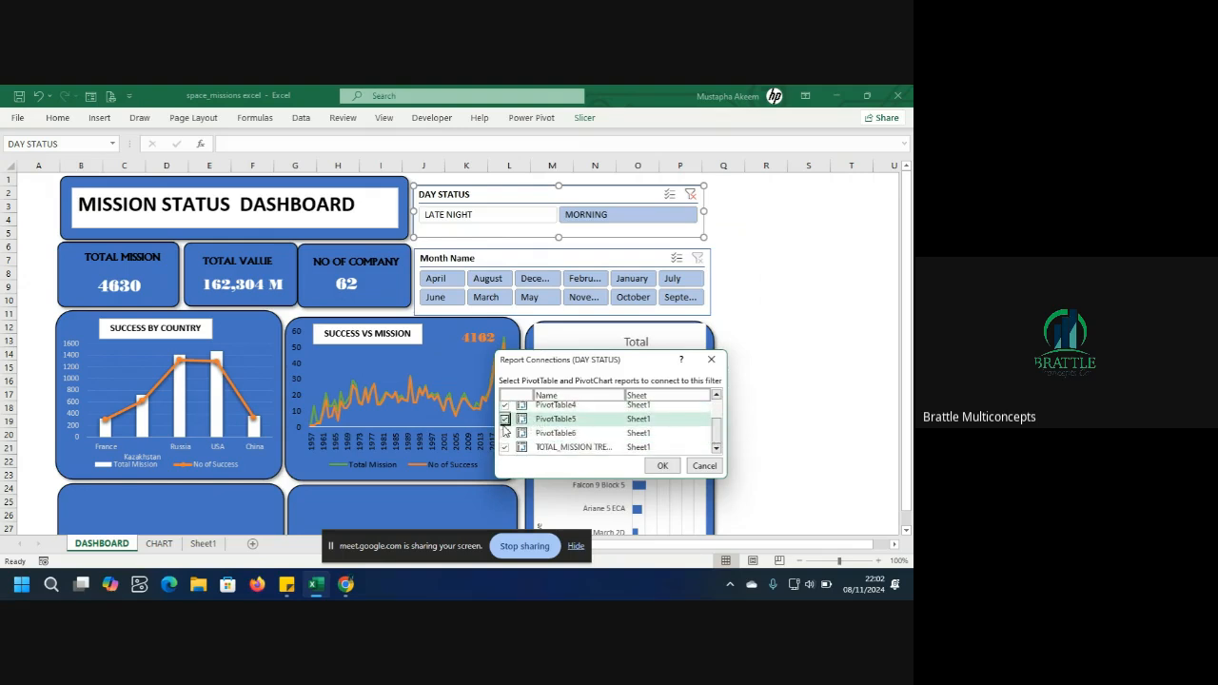
left_click(504, 420)
left_click(504, 434)
left_click(662, 466)
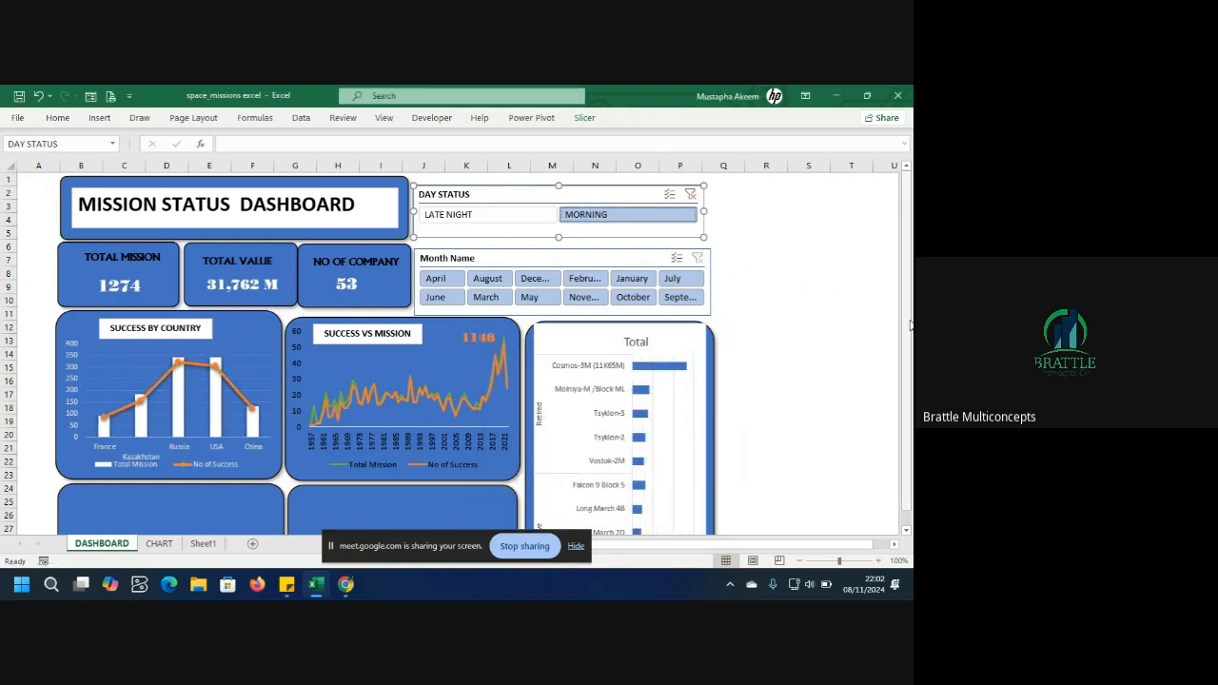
mouse_move(910, 324)
left_mouse_down()
mouse_move(910, 356)
mouse_move(911, 328)
left_mouse_up()
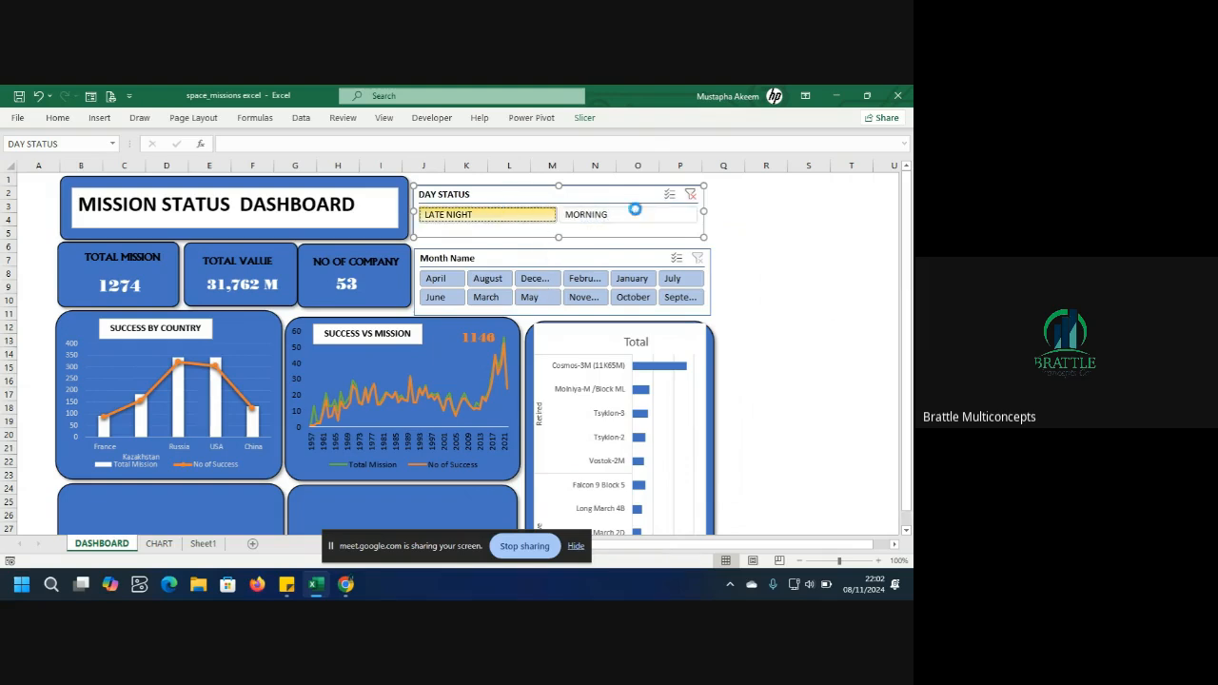
left_click(690, 194)
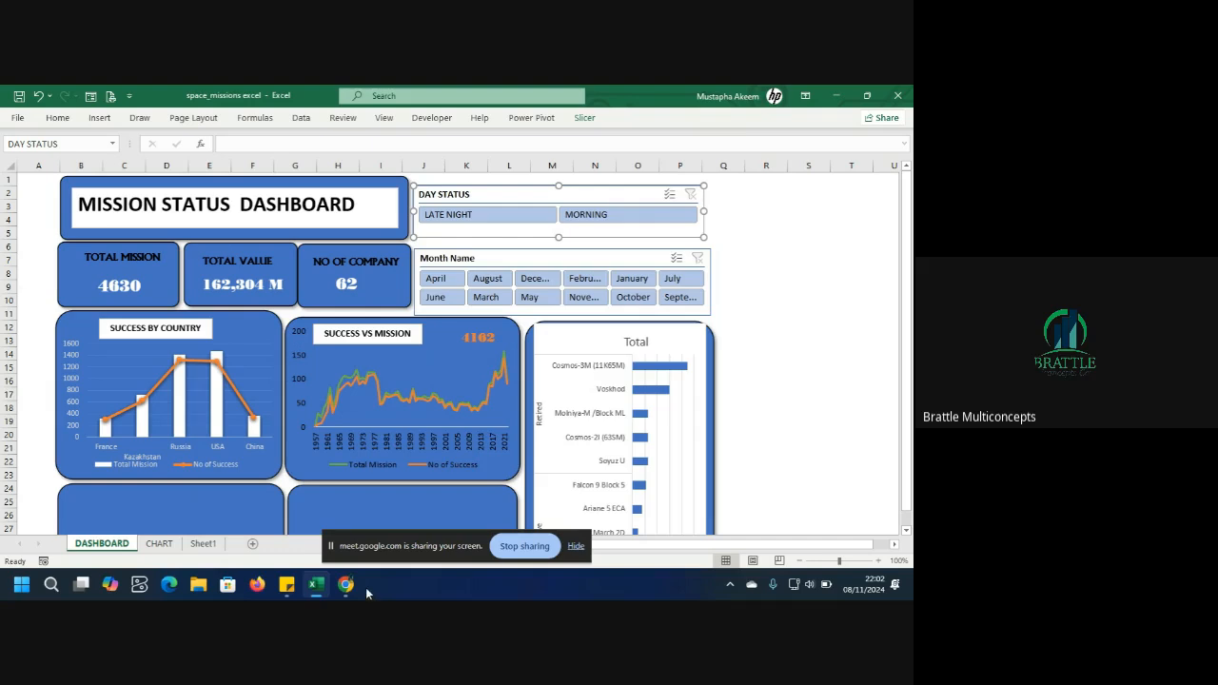
Switch to the Google Meet window and open the meeting's participants panel.
mouse_move(349, 585)
left_click(276, 519)
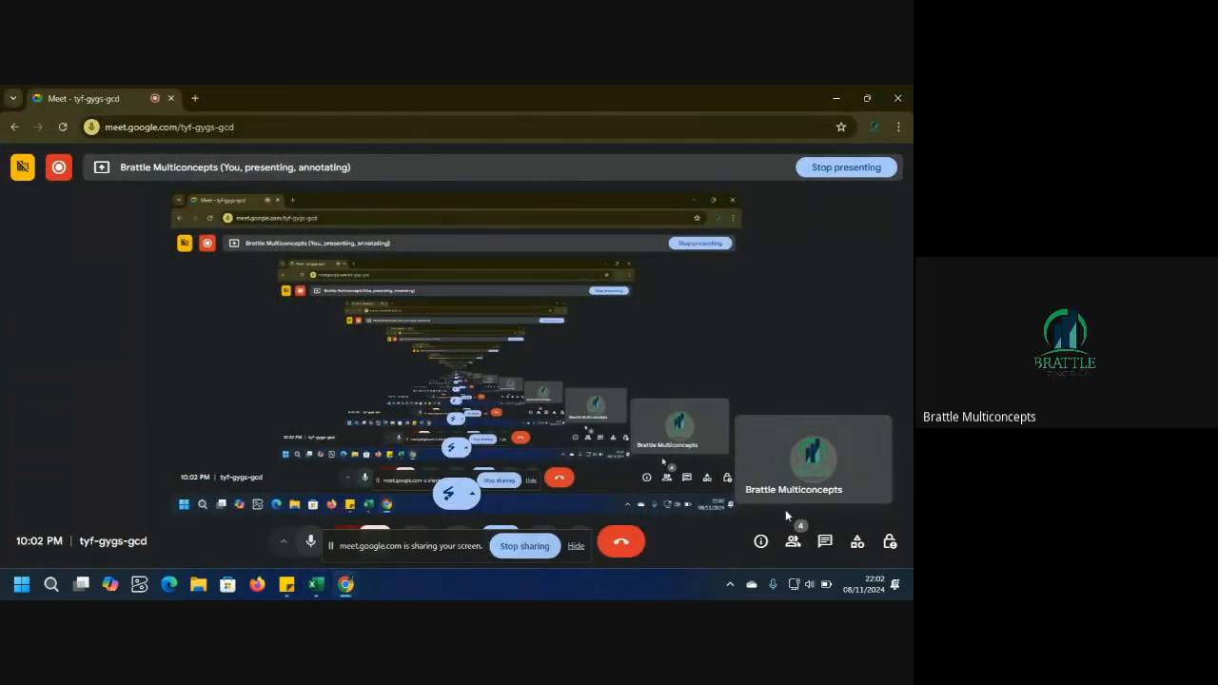
left_click(793, 542)
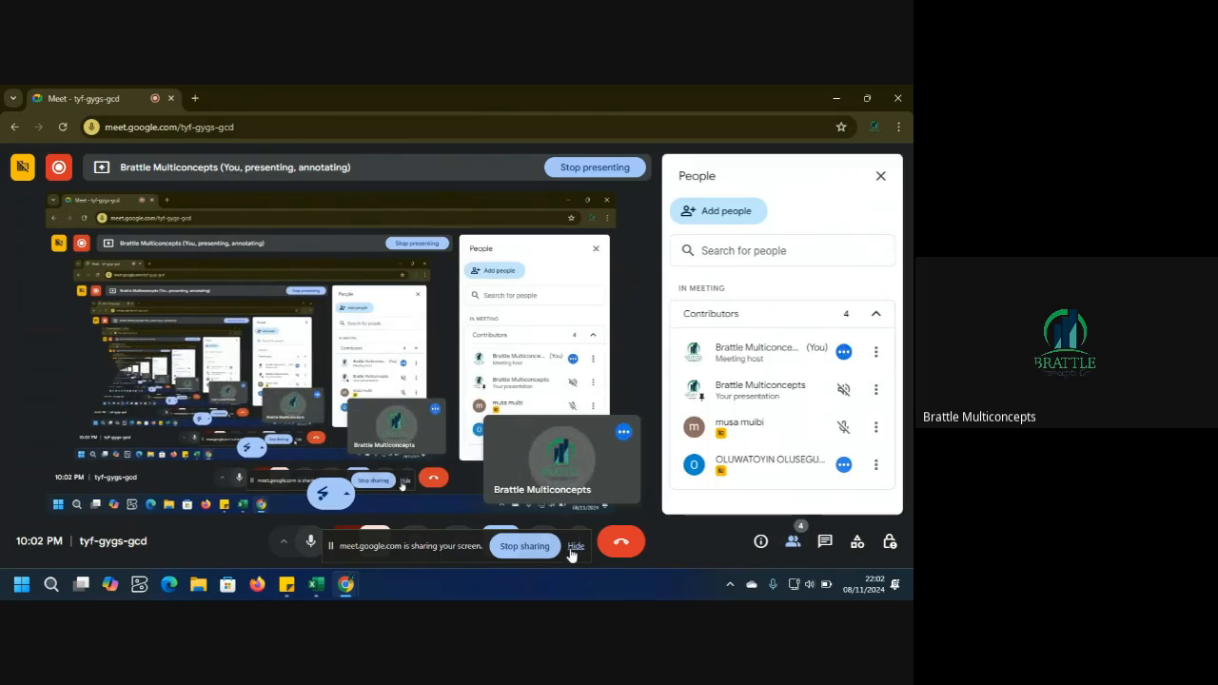
left_click(574, 548)
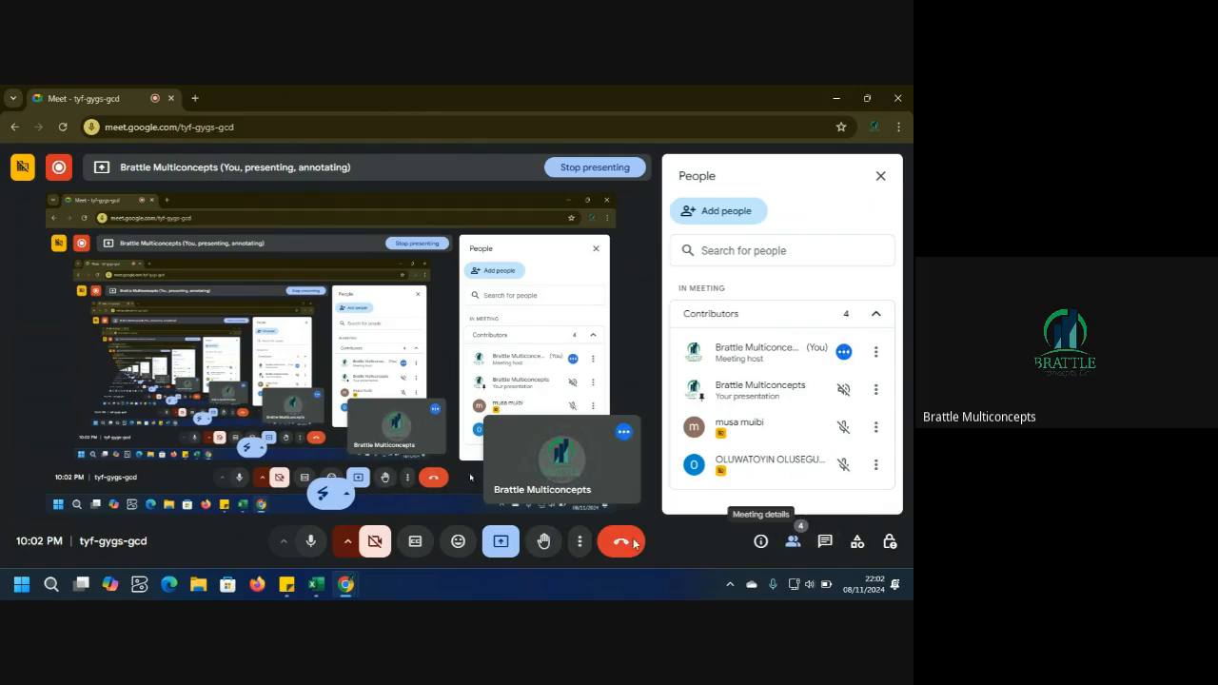
Open the meeting's recording management panel and stop the recording.
left_click(580, 540)
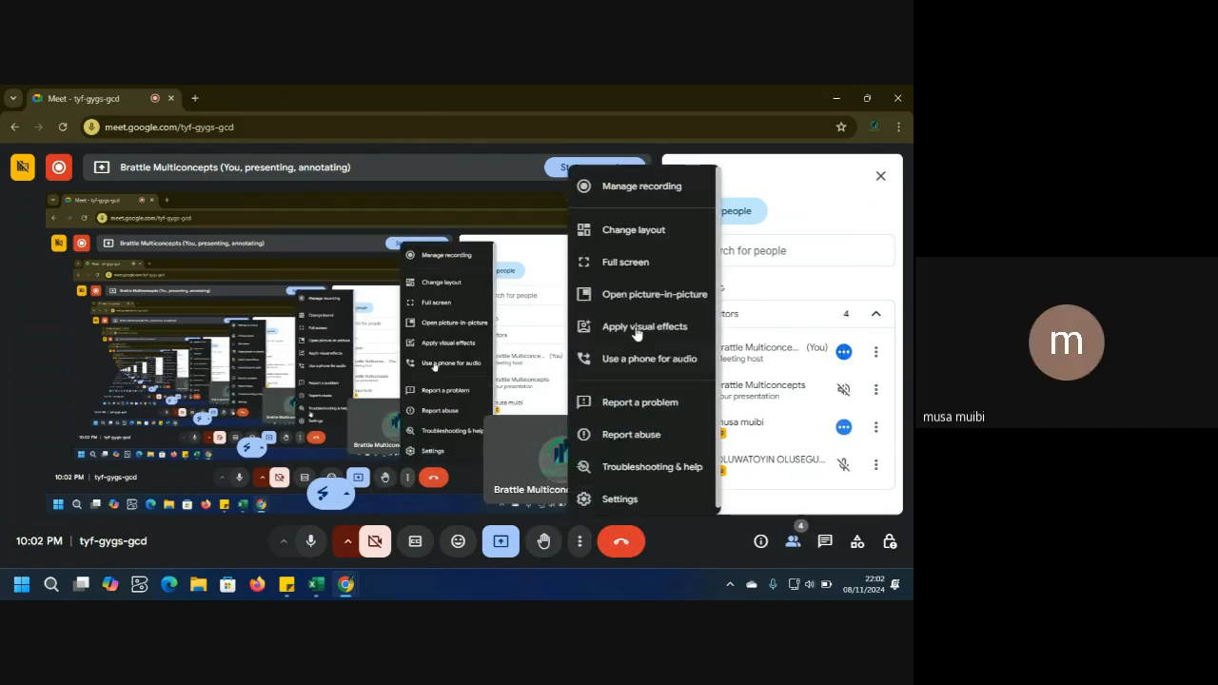
left_click(634, 188)
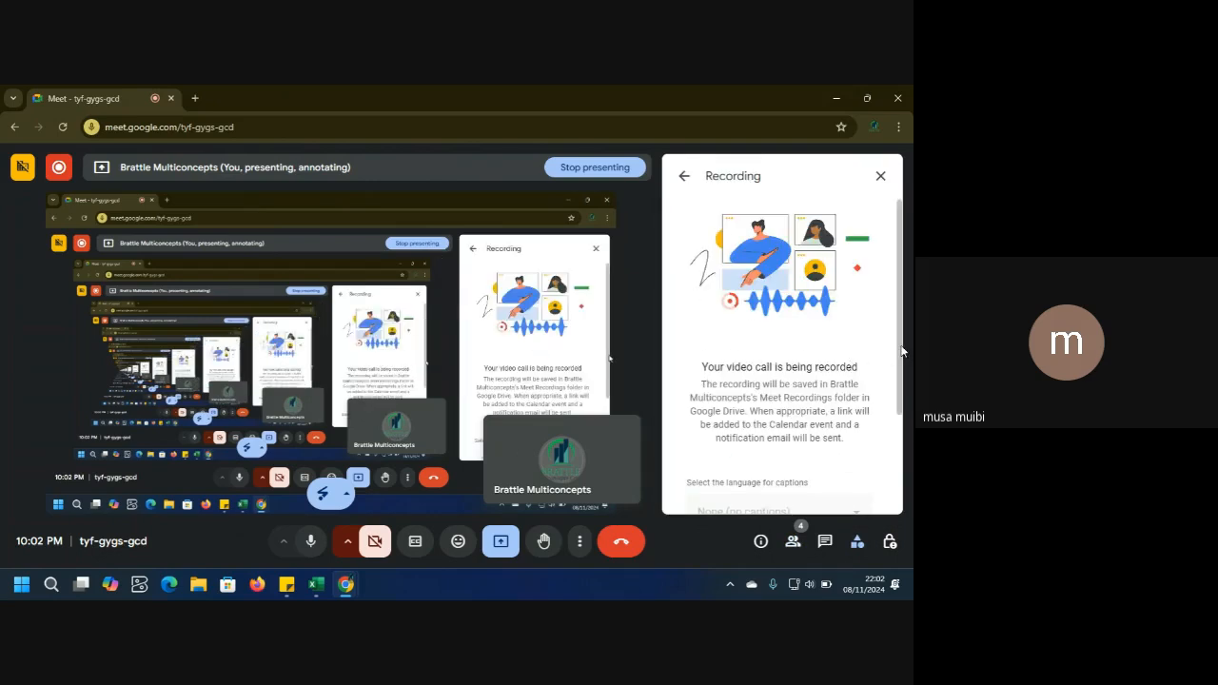
left_click_drag(899, 358, 893, 411)
scroll(894, 416, "down", 2)
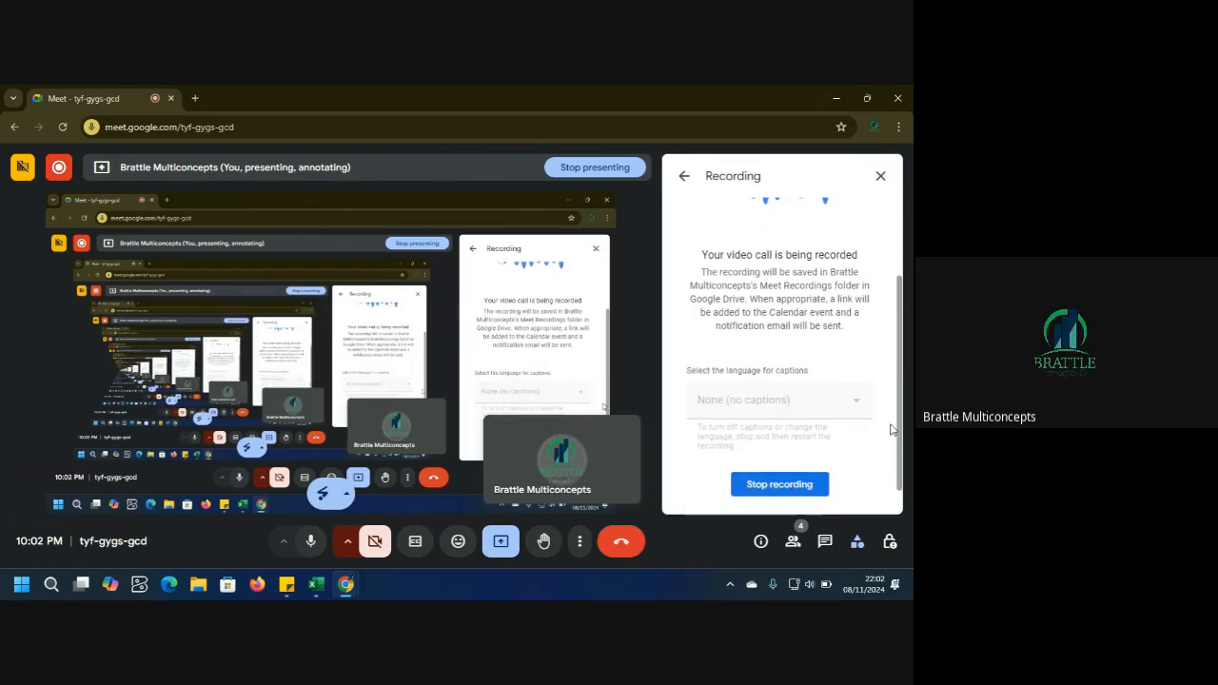
left_click(794, 480)
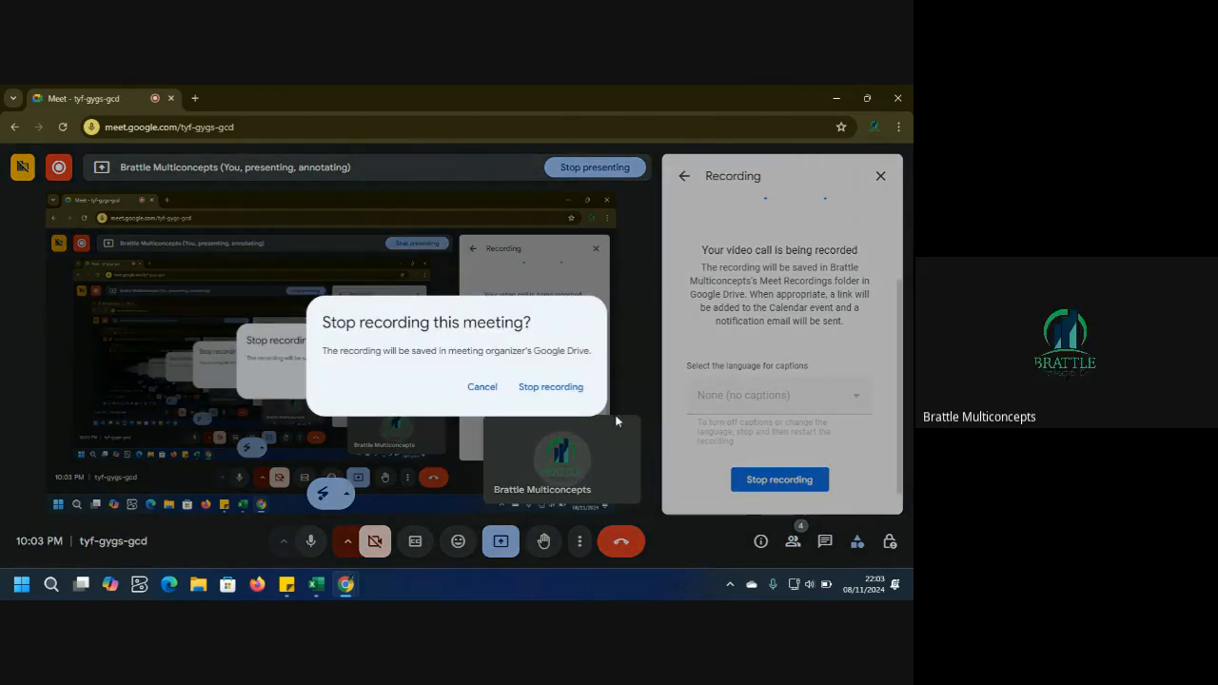